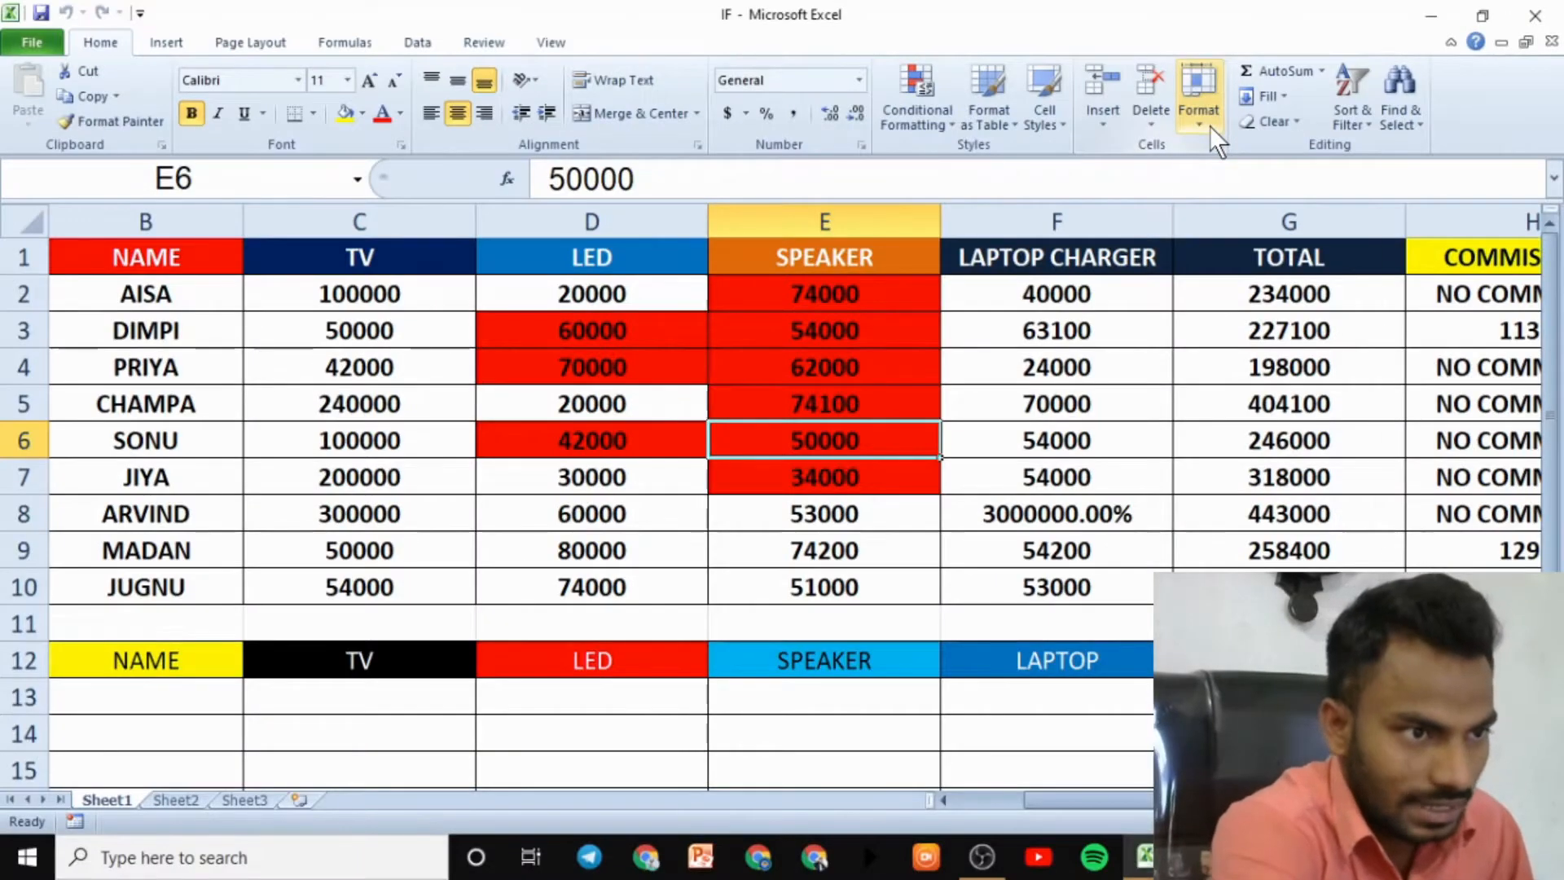
- Select rows 2 through 6 (AISA to SONU), then make cell C4 active
{"action": "left_click", "coordinate": [1210, 126]}
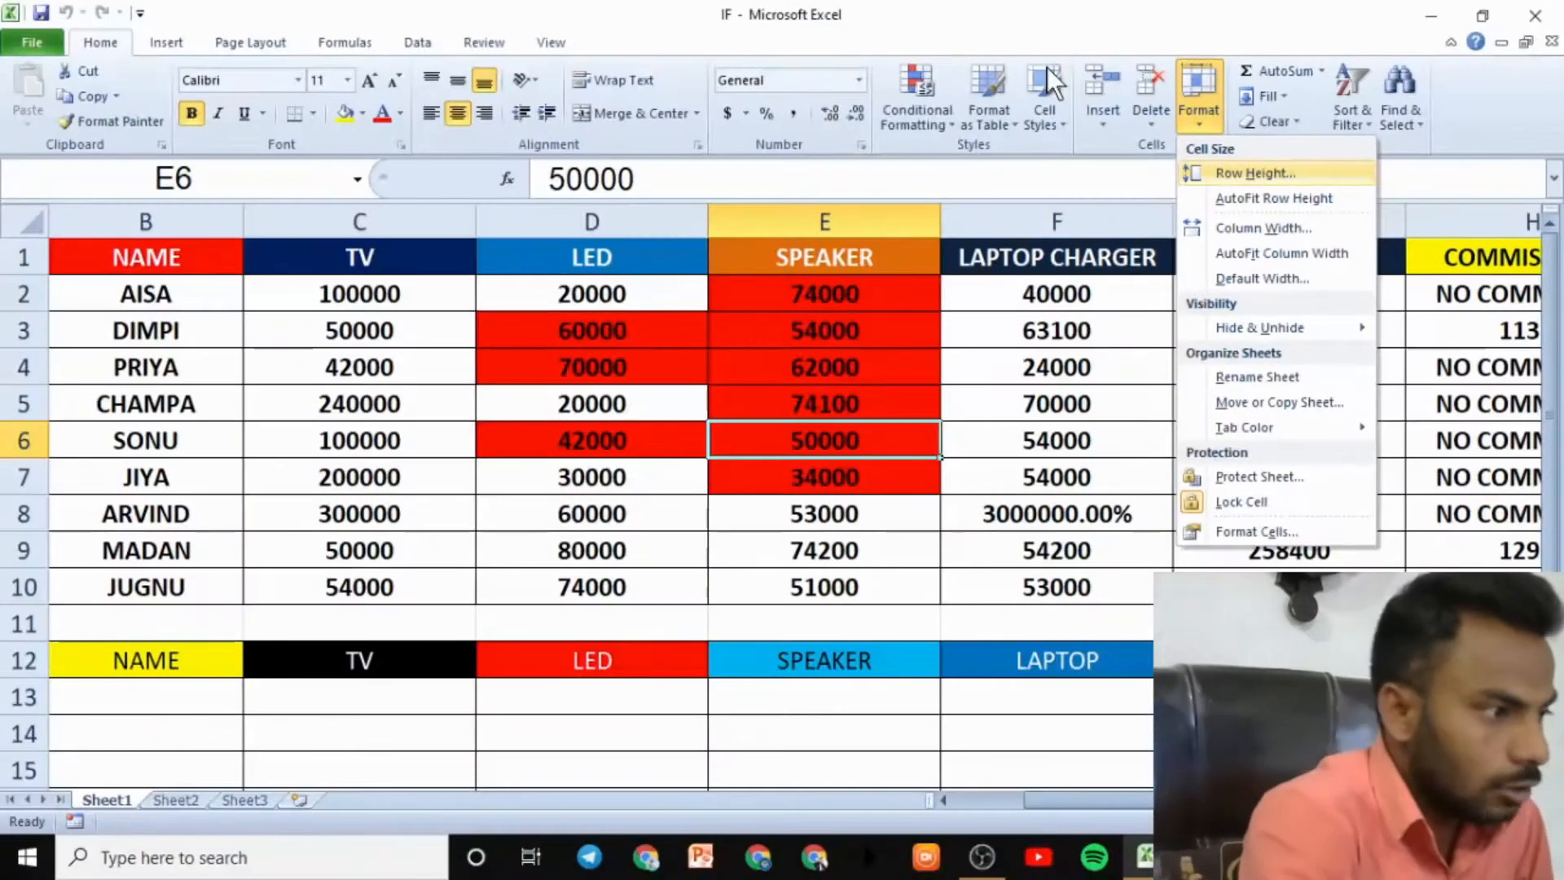
{"action": "left_click", "coordinate": [16, 289]}
{"action": "left_click", "coordinate": [23, 293]}
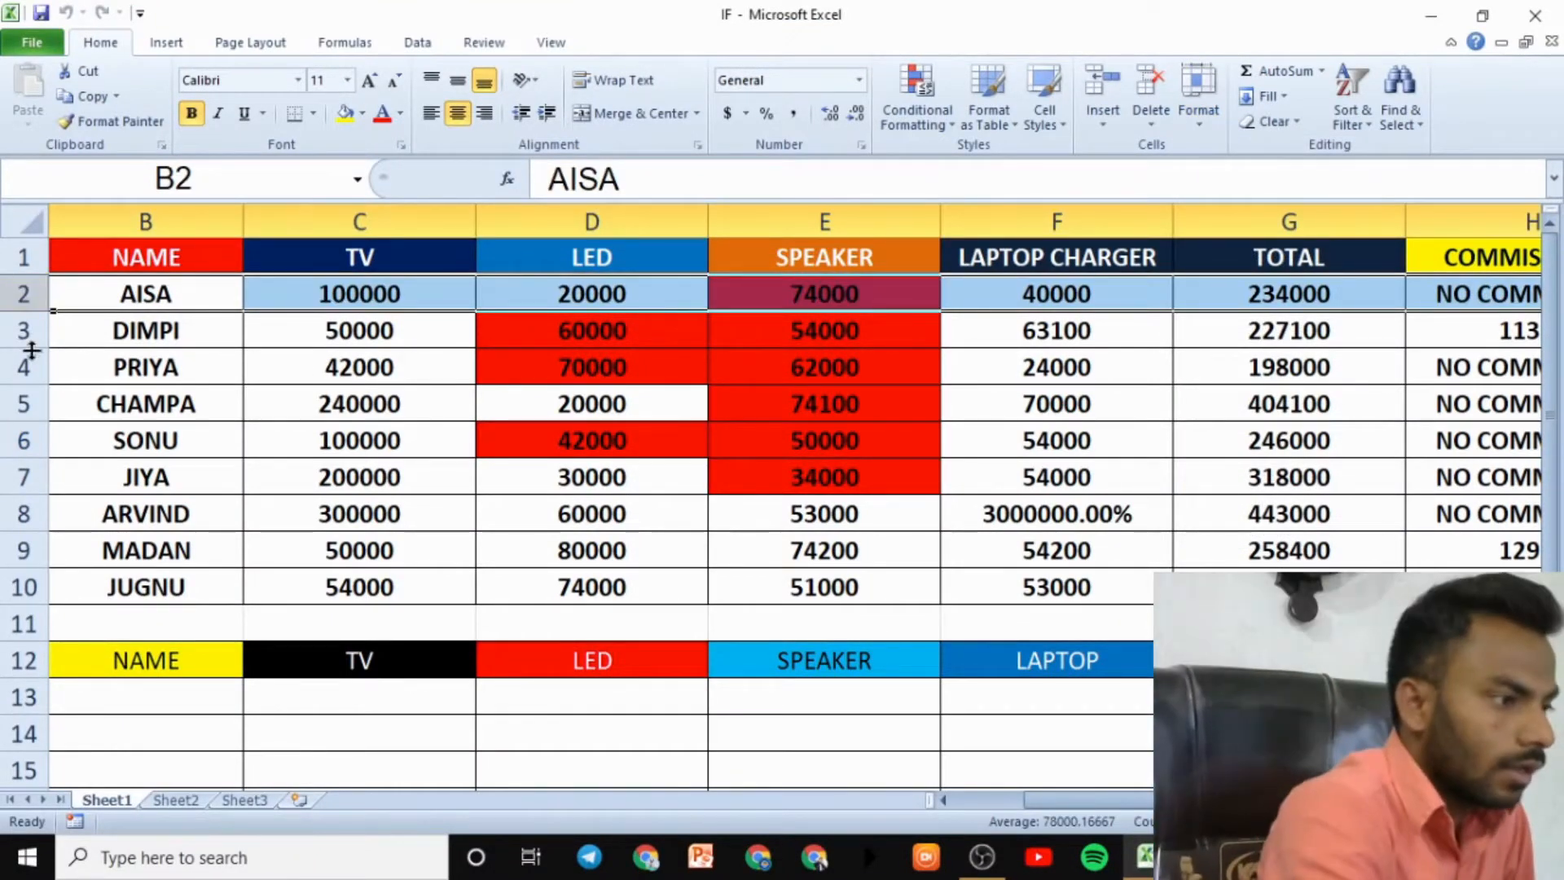
{"action": "left_click", "coordinate": [24, 332]}
{"action": "left_click", "coordinate": [18, 373]}
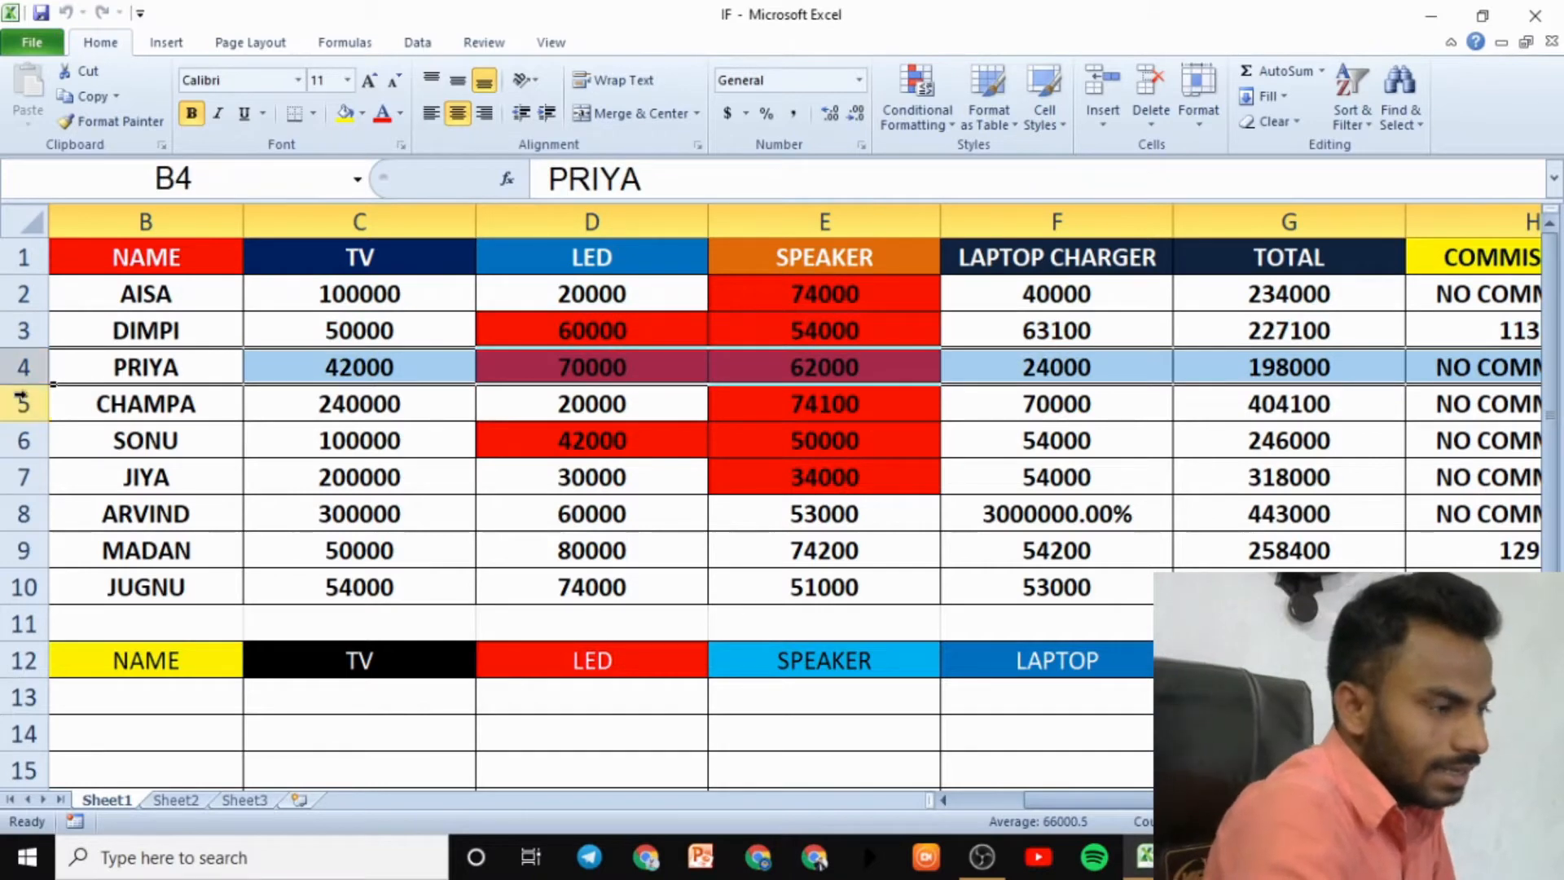
{"action": "left_click", "coordinate": [23, 407]}
{"action": "left_click", "coordinate": [24, 441]}
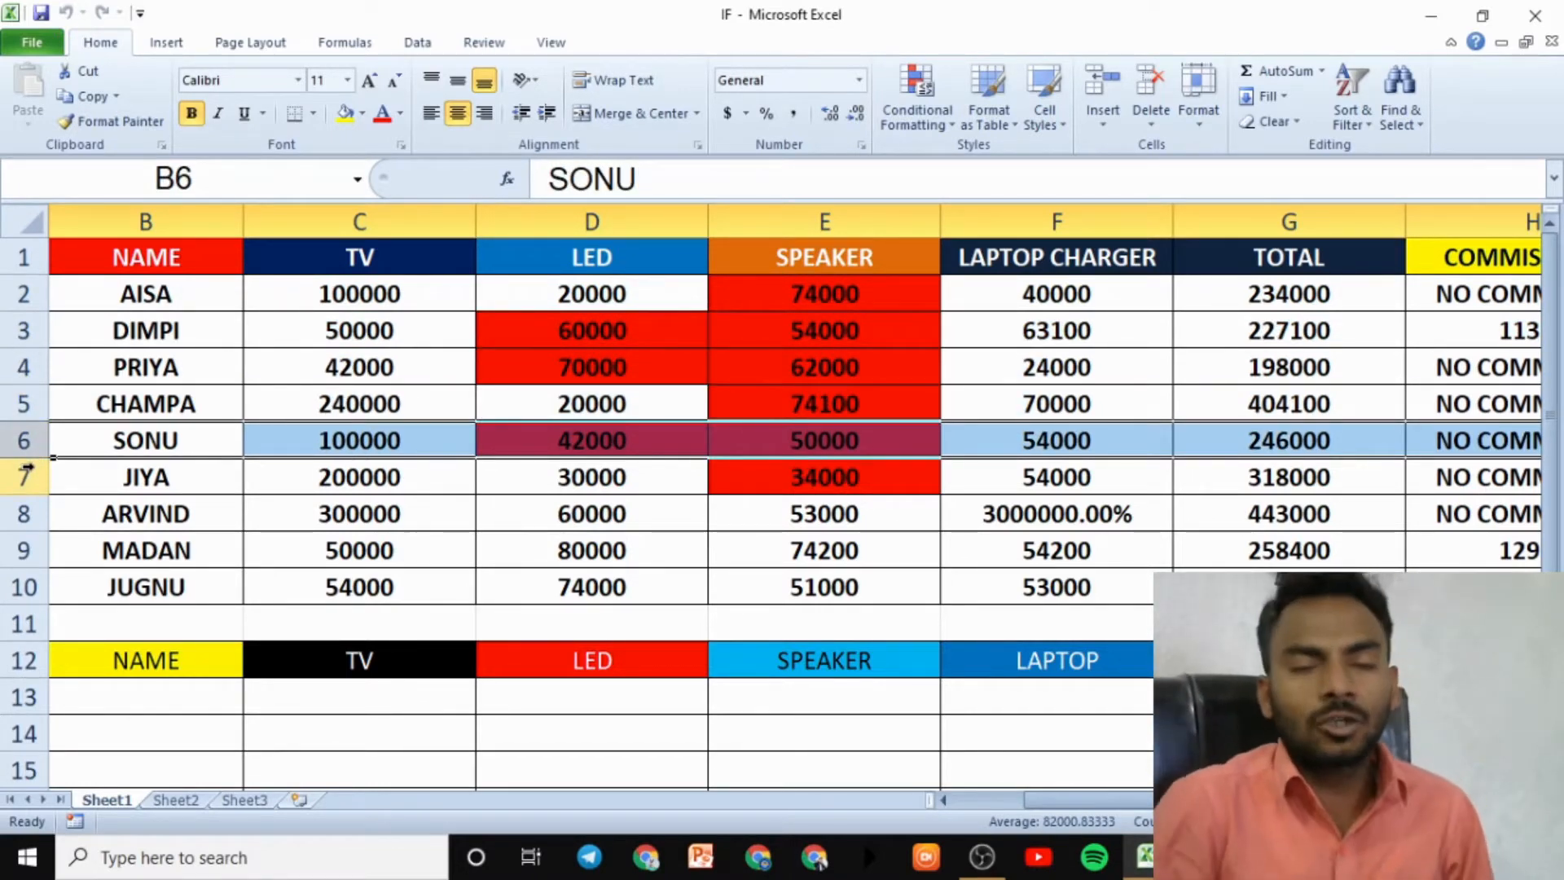
{"action": "left_click", "coordinate": [456, 355]}
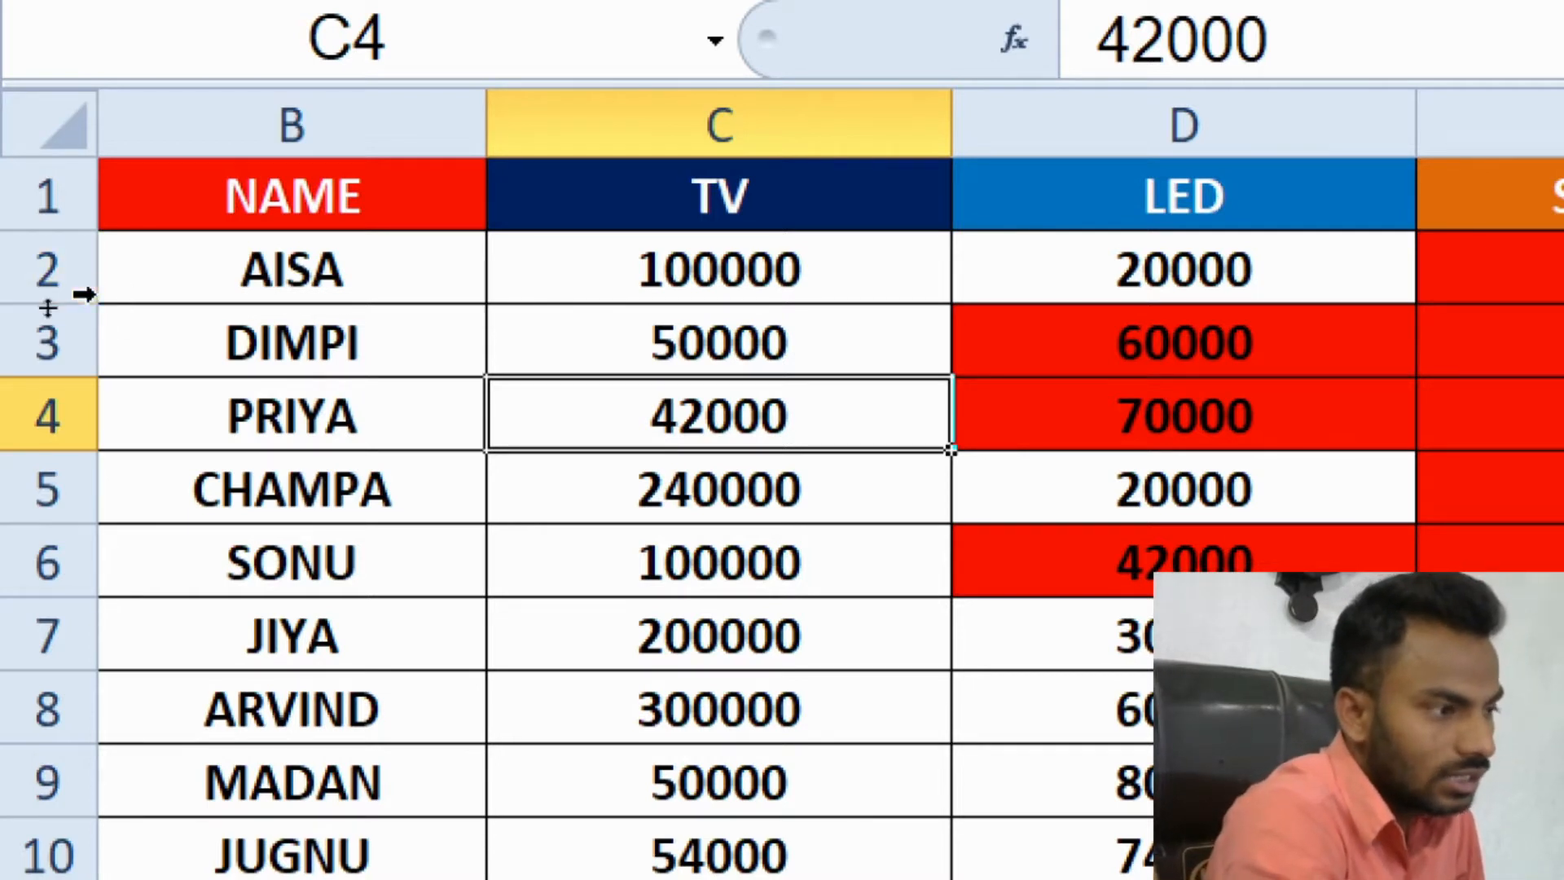
- Stretch row 2 much taller, then undo the height change
{"action": "left_click_drag", "start_coordinate": [96, 299], "coordinate": [106, 376]}
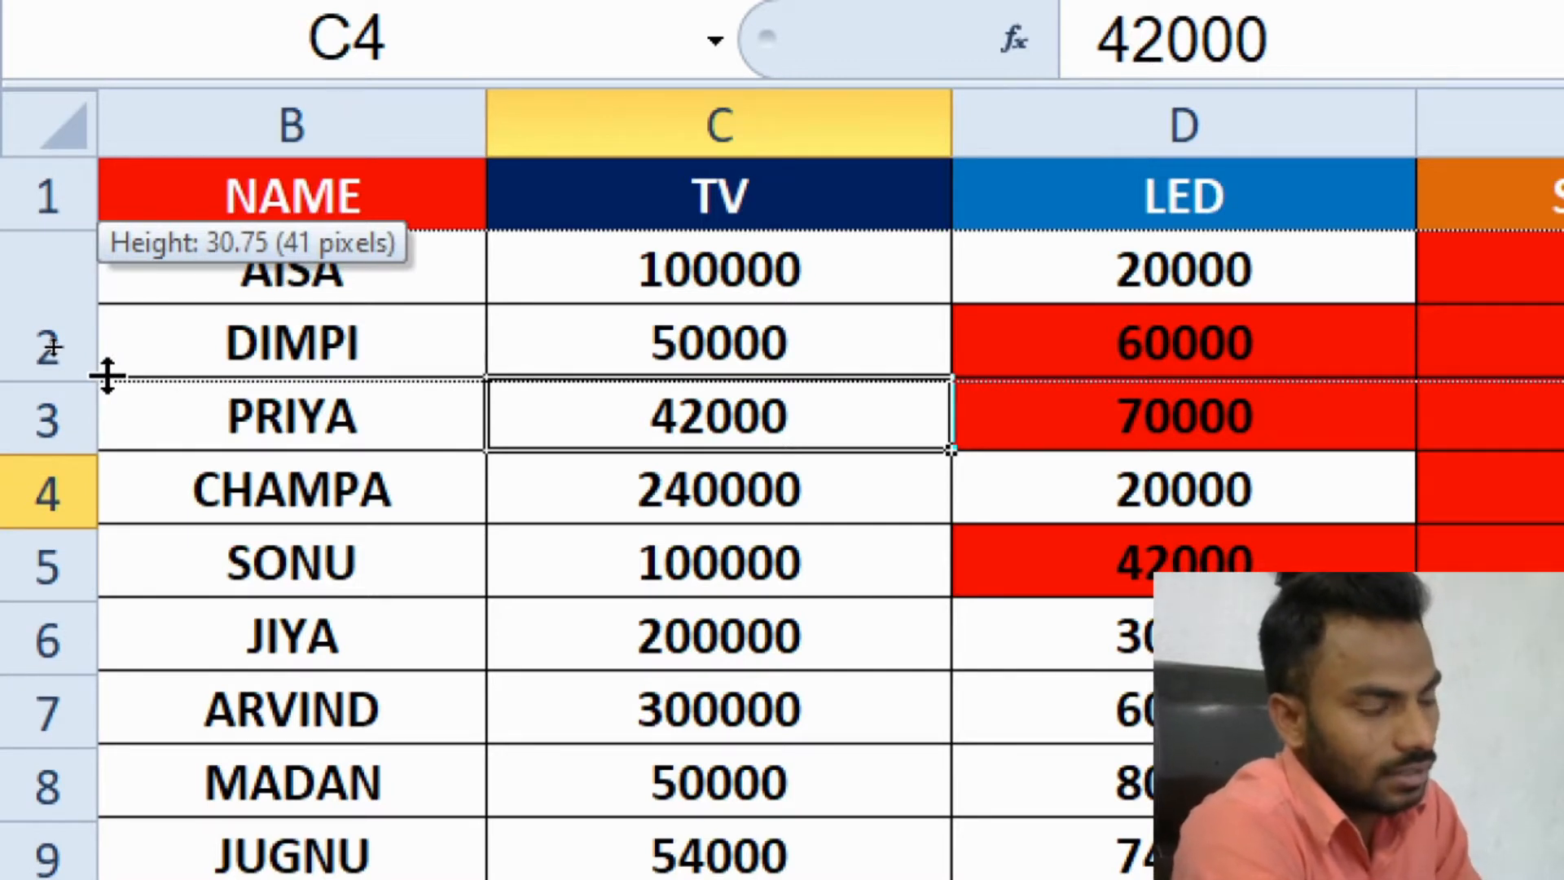
{"action": "left_click_drag", "start_coordinate": [106, 376], "coordinate": [136, 617]}
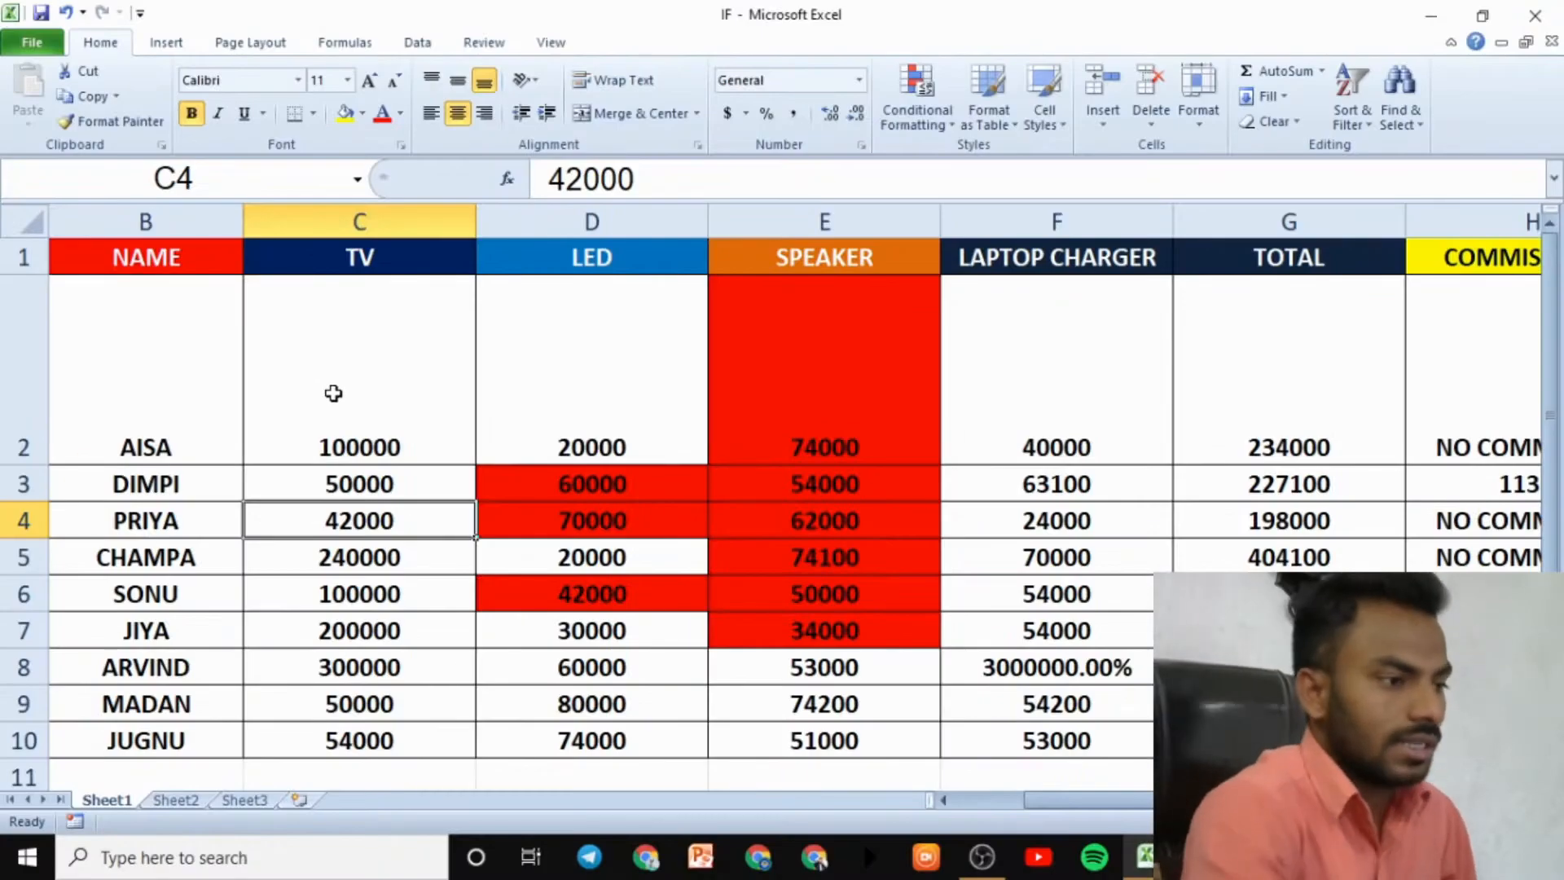
{"action": "key", "text": "ctrl+z"}
- Widen the TV column C by dragging its border, then ease it slightly narrower
{"action": "left_click", "coordinate": [454, 220]}
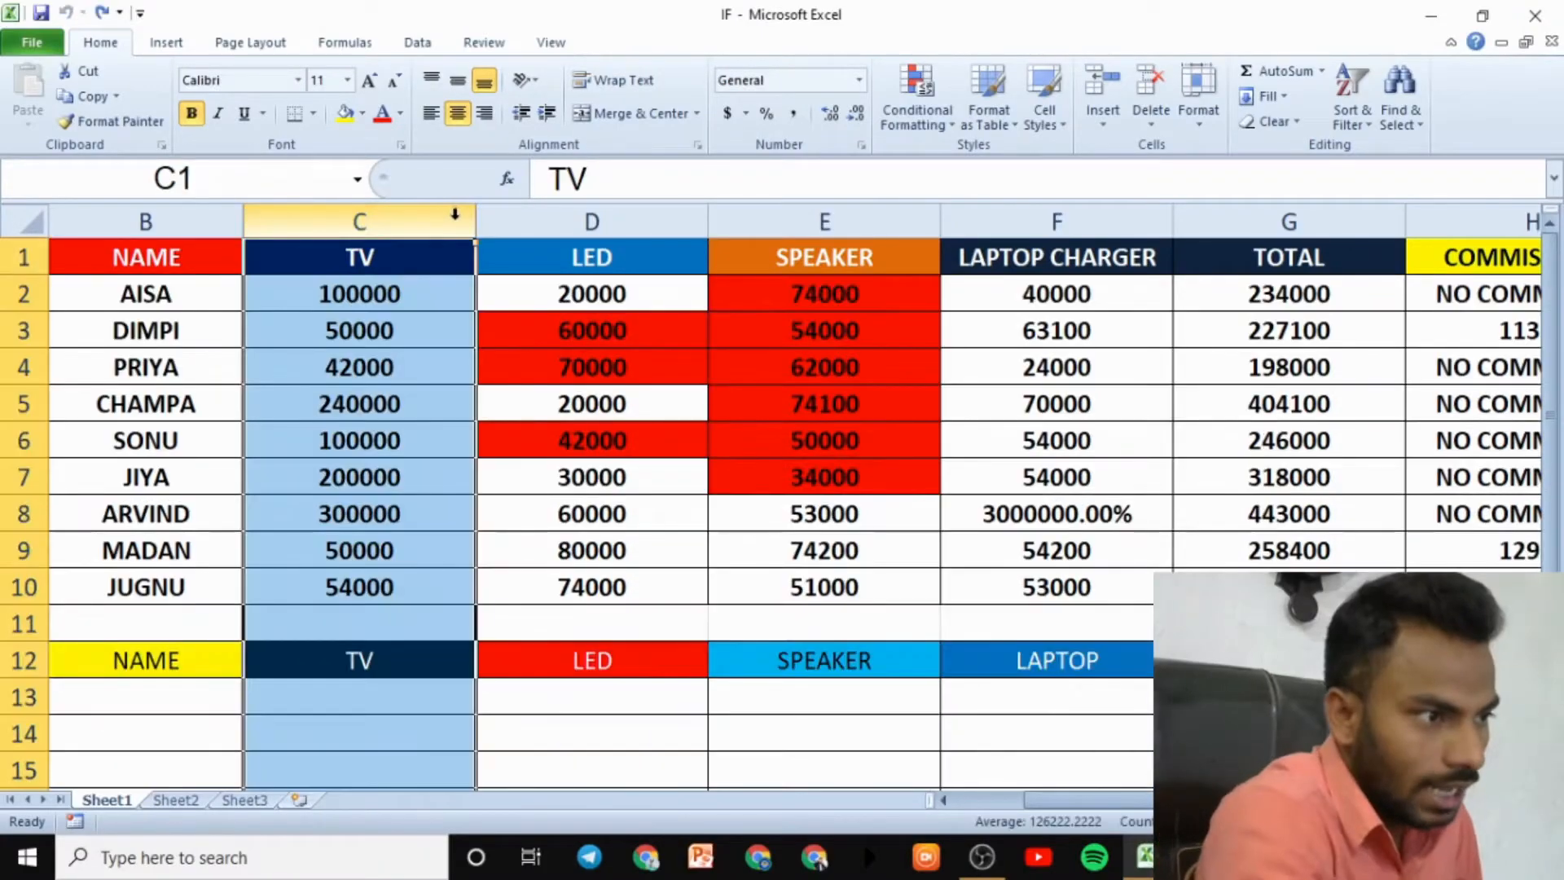
{"action": "left_click_drag", "start_coordinate": [476, 220], "coordinate": [930, 283]}
{"action": "left_click_drag", "start_coordinate": [934, 218], "coordinate": [608, 233]}
- Fill rows 3 to 5 from row 2, then undo to restore the original rows
{"action": "left_click", "coordinate": [18, 295]}
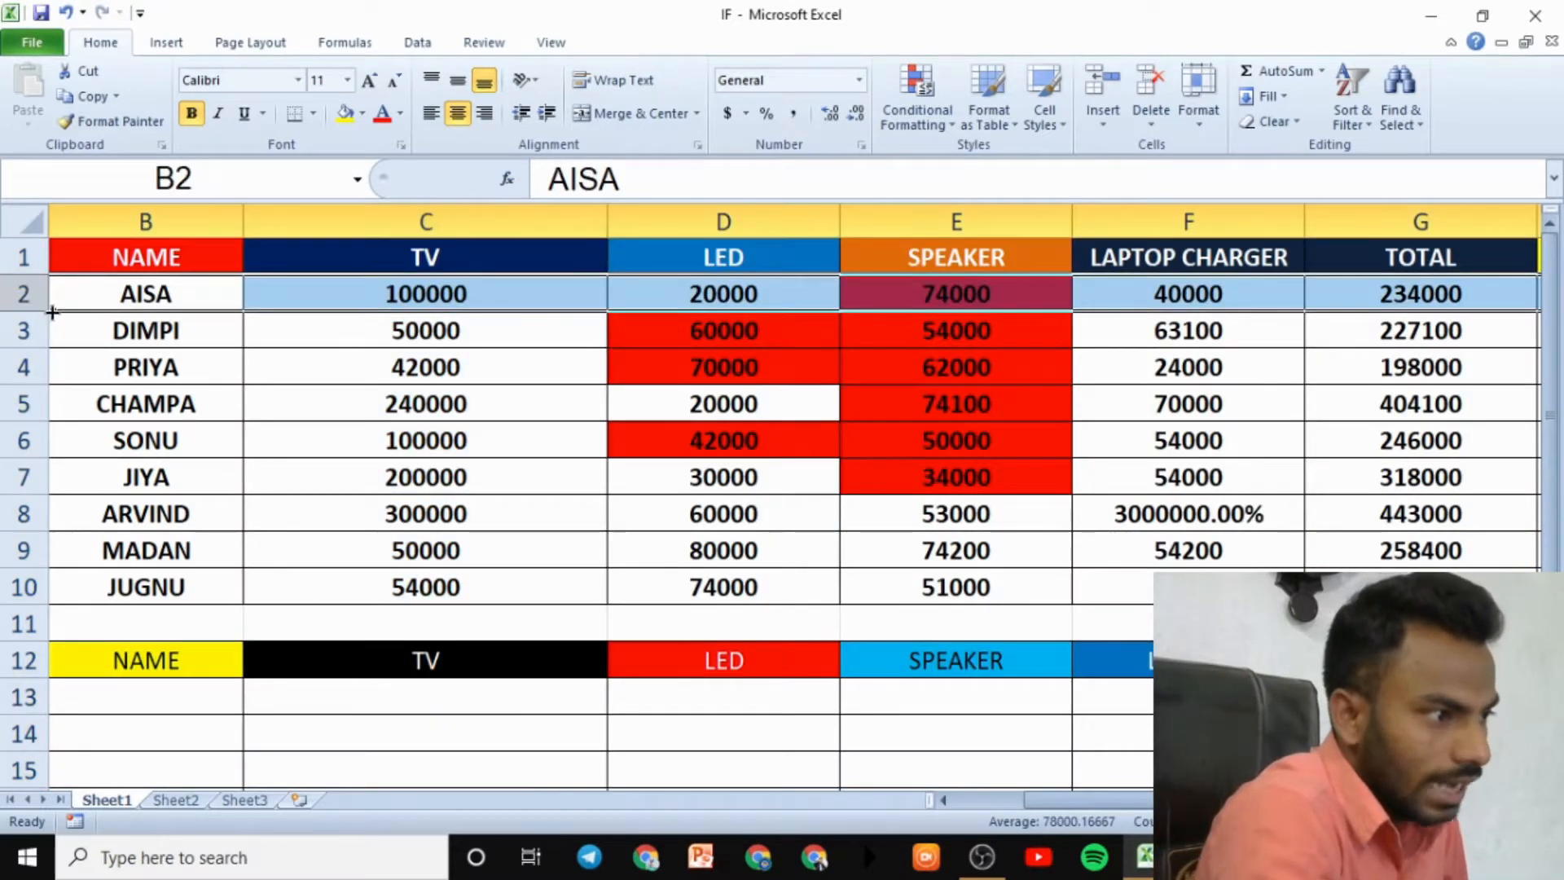
{"action": "left_click_drag", "start_coordinate": [51, 312], "coordinate": [61, 415]}
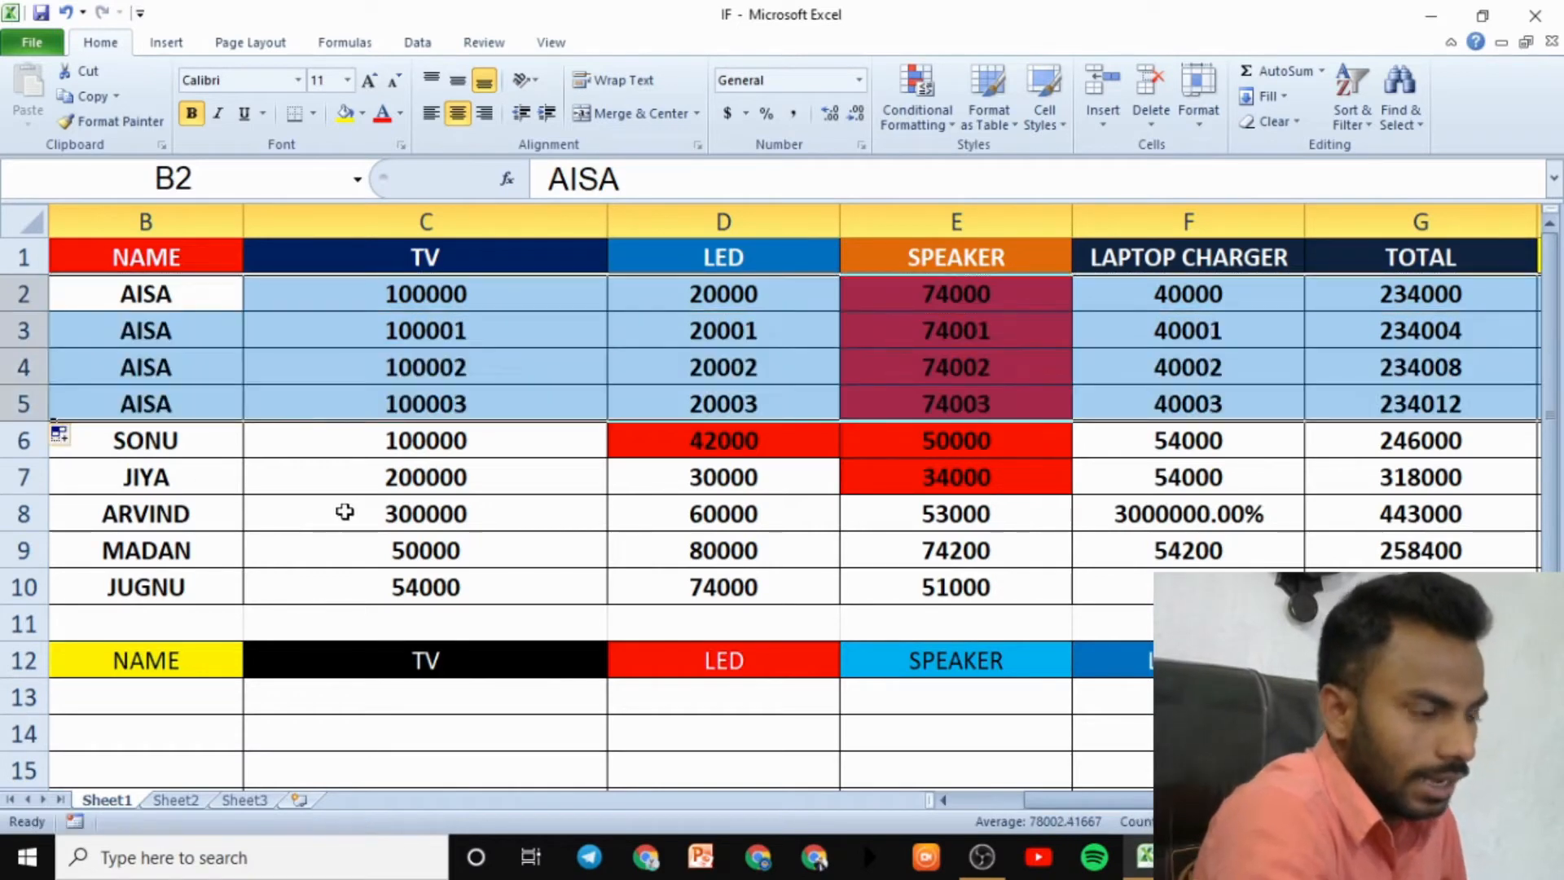
{"action": "left_click", "coordinate": [344, 512]}
{"action": "key", "text": "ctrl+z"}
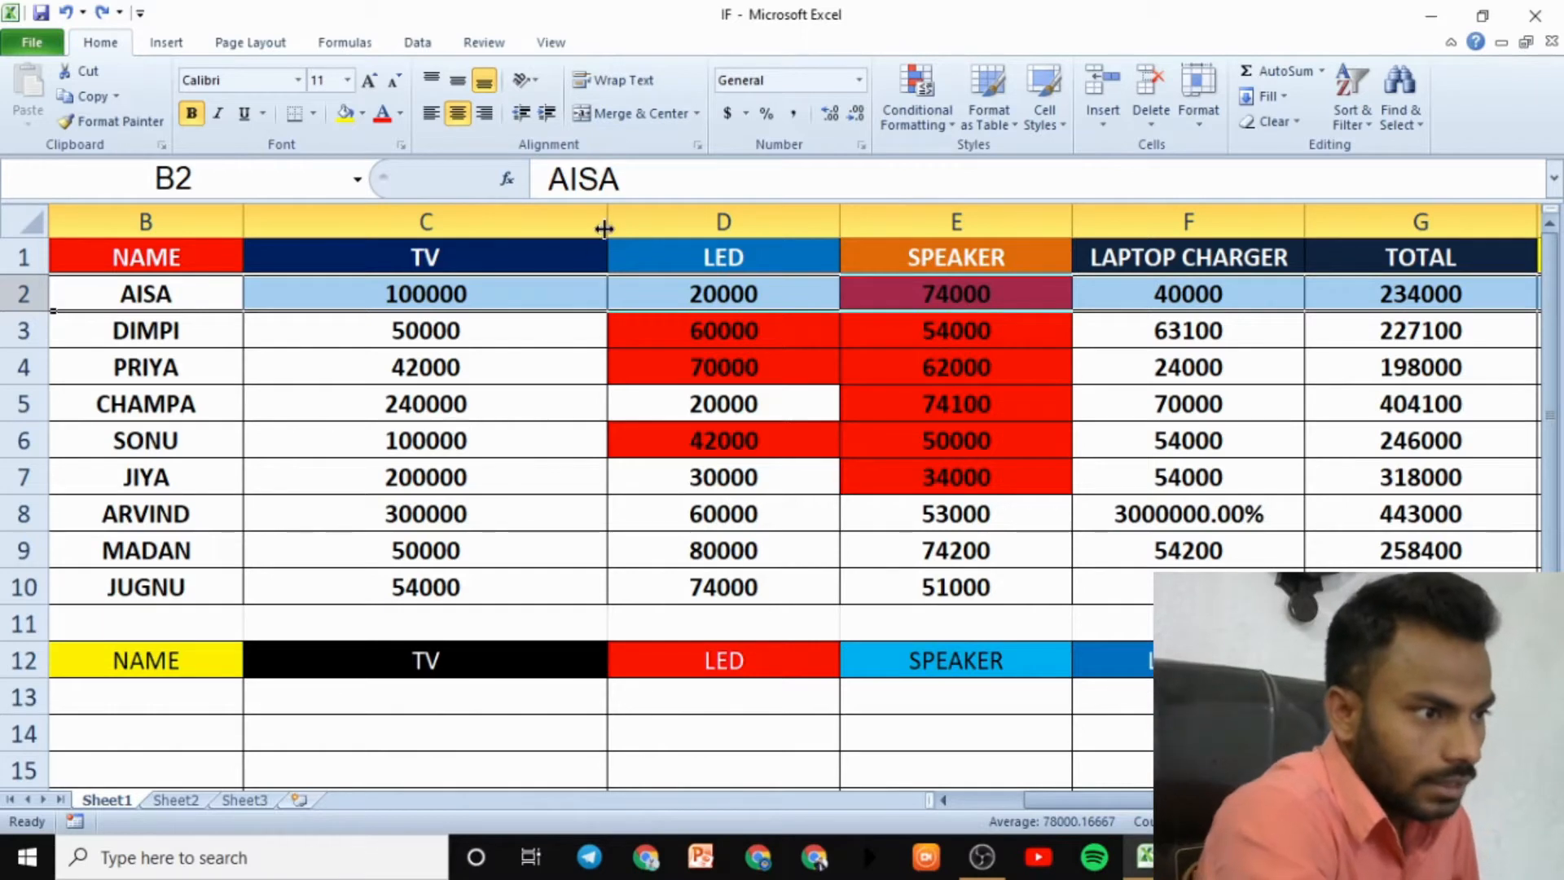
{"action": "left_click", "coordinate": [484, 358]}
{"action": "left_click_drag", "start_coordinate": [37, 308], "coordinate": [37, 455]}
{"action": "left_click_drag", "start_coordinate": [248, 227], "coordinate": [558, 273]}
{"action": "left_click_drag", "start_coordinate": [48, 451], "coordinate": [85, 611]}
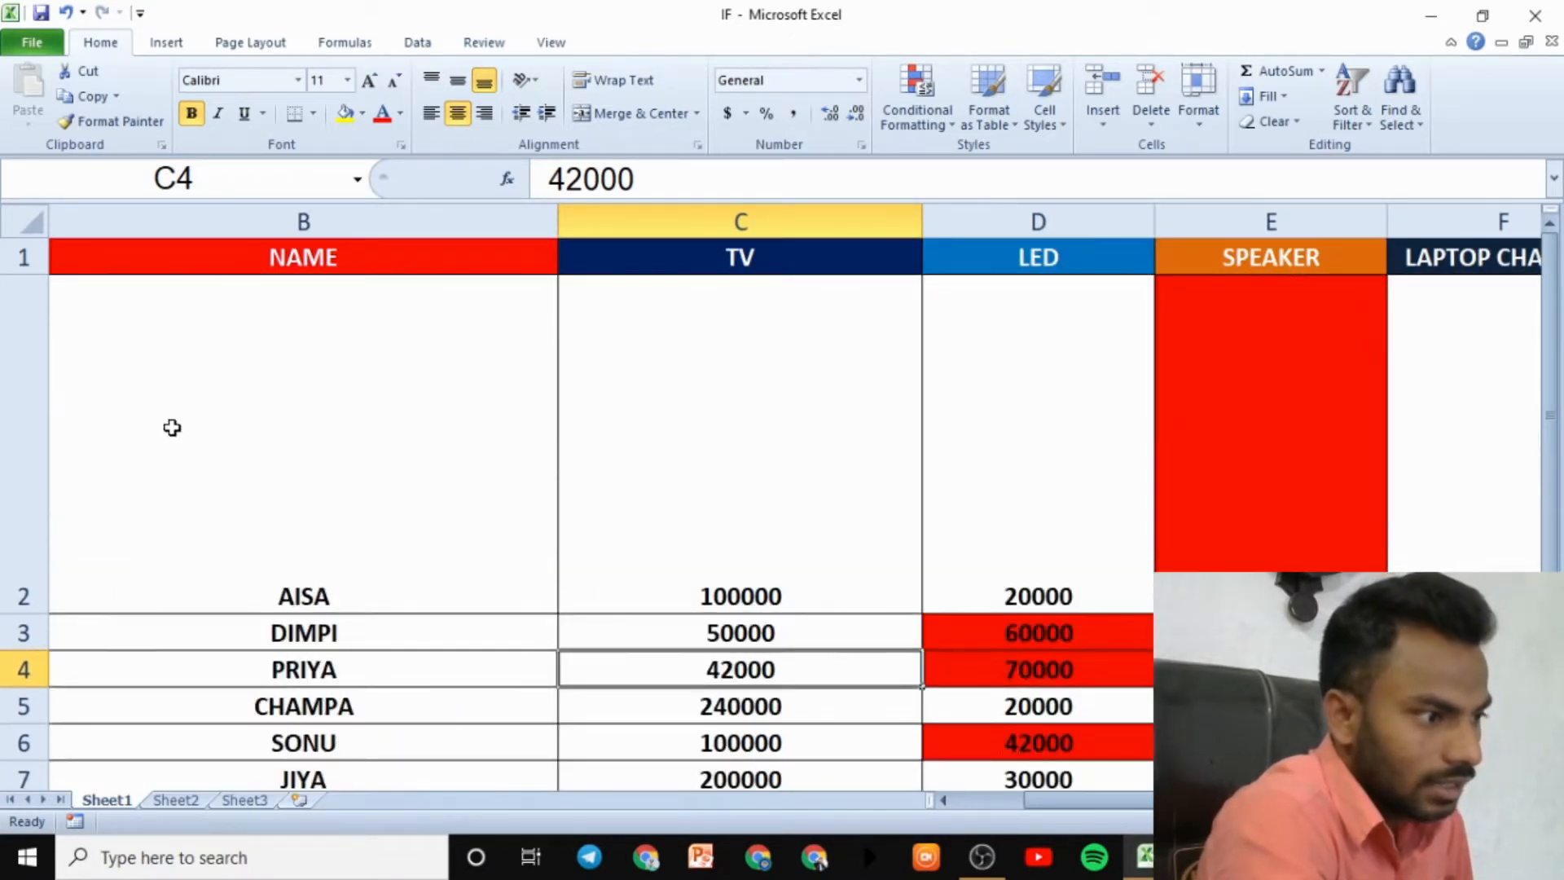
{"action": "mouse_move", "coordinate": [233, 318]}
{"action": "left_mouse_down"}
{"action": "mouse_move", "coordinate": [193, 453]}
{"action": "mouse_move", "coordinate": [174, 417]}
{"action": "left_mouse_up"}
{"action": "left_click_drag", "start_coordinate": [644, 300], "coordinate": [652, 606]}
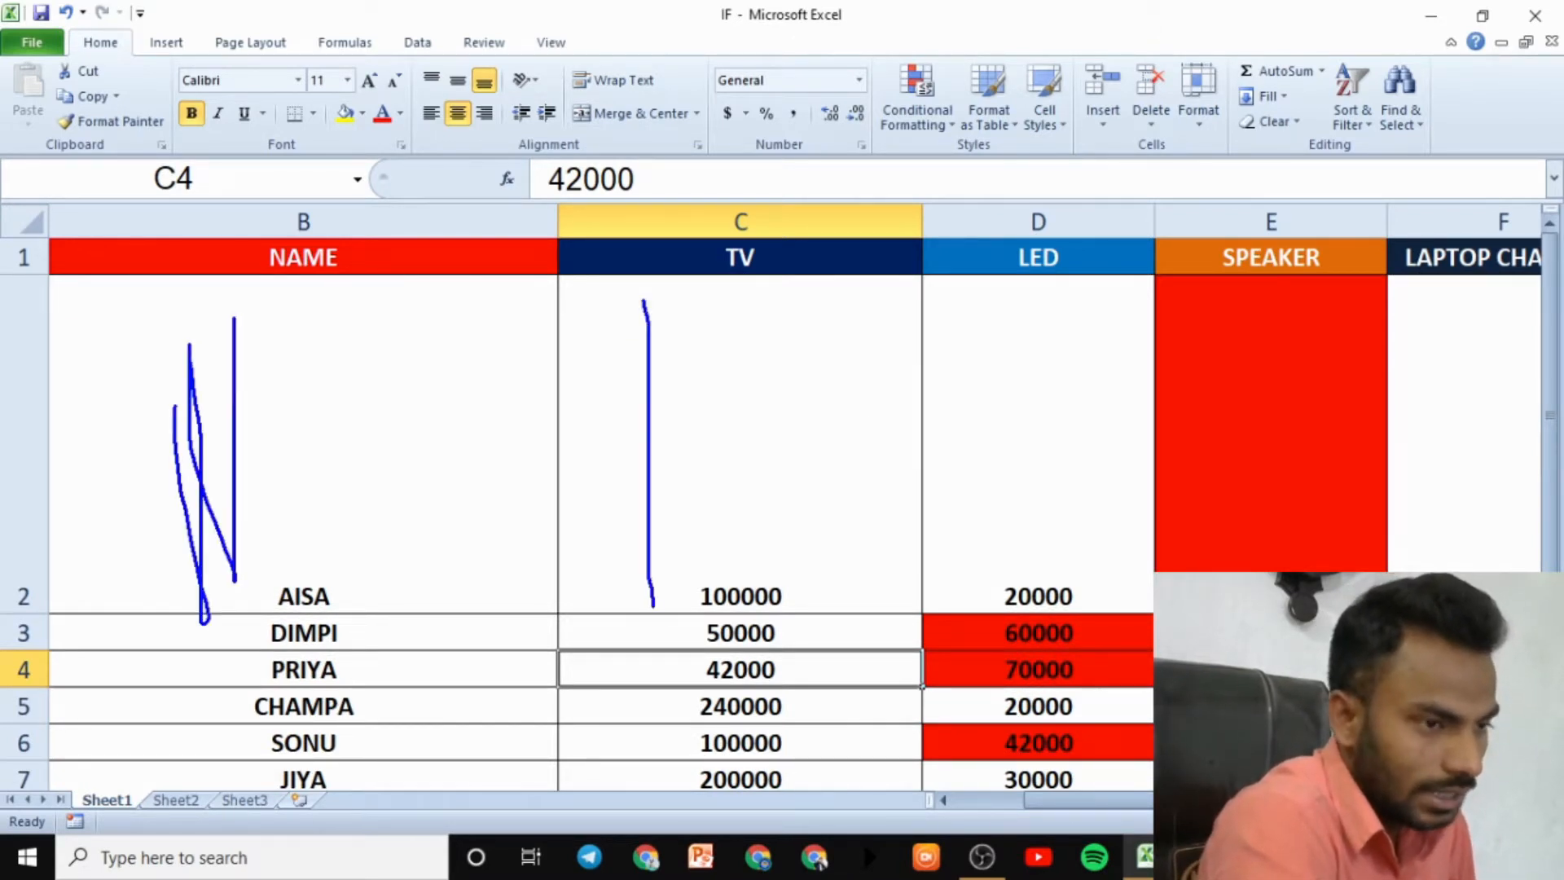
{"action": "left_click_drag", "start_coordinate": [998, 296], "coordinate": [1051, 588]}
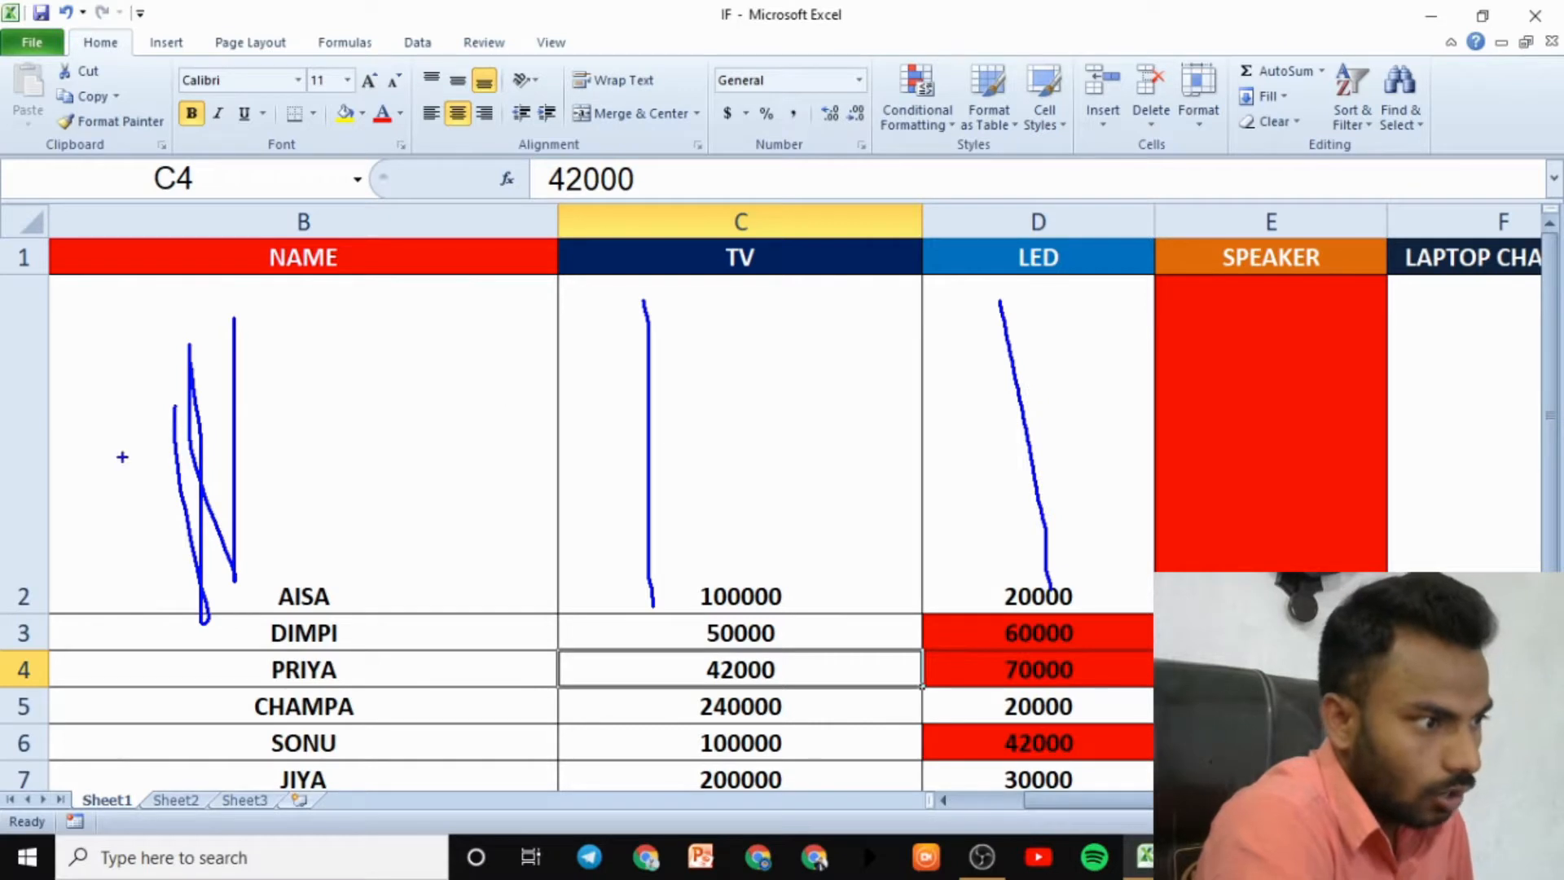
{"action": "left_click_drag", "start_coordinate": [122, 456], "coordinate": [534, 470]}
{"action": "key", "text": "Escape"}
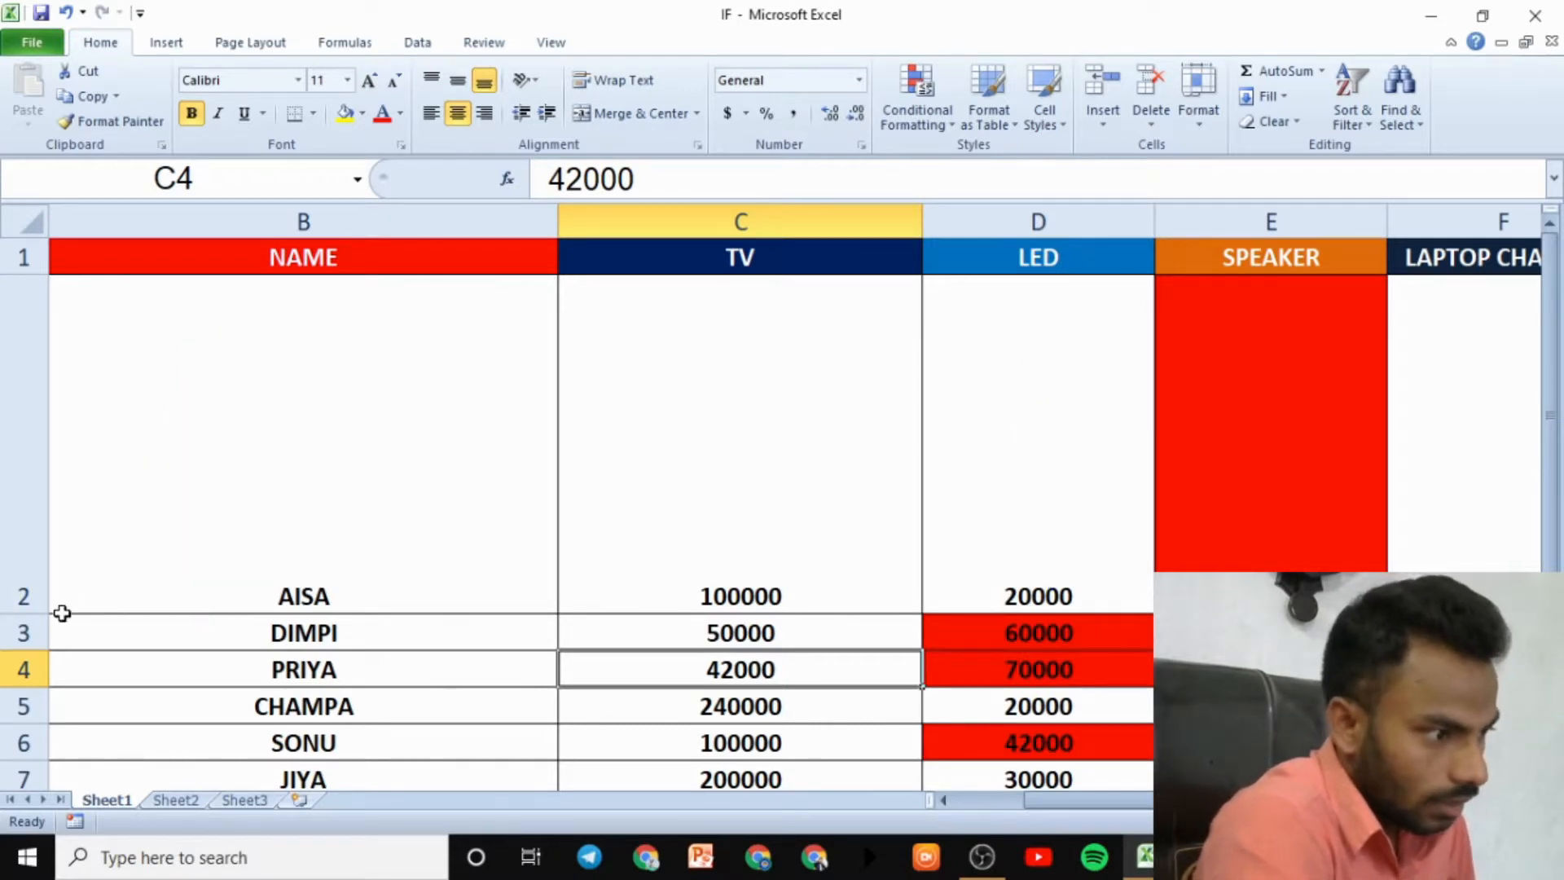
{"action": "left_click_drag", "start_coordinate": [47, 613], "coordinate": [50, 721]}
{"action": "left_click_drag", "start_coordinate": [551, 229], "coordinate": [913, 325]}
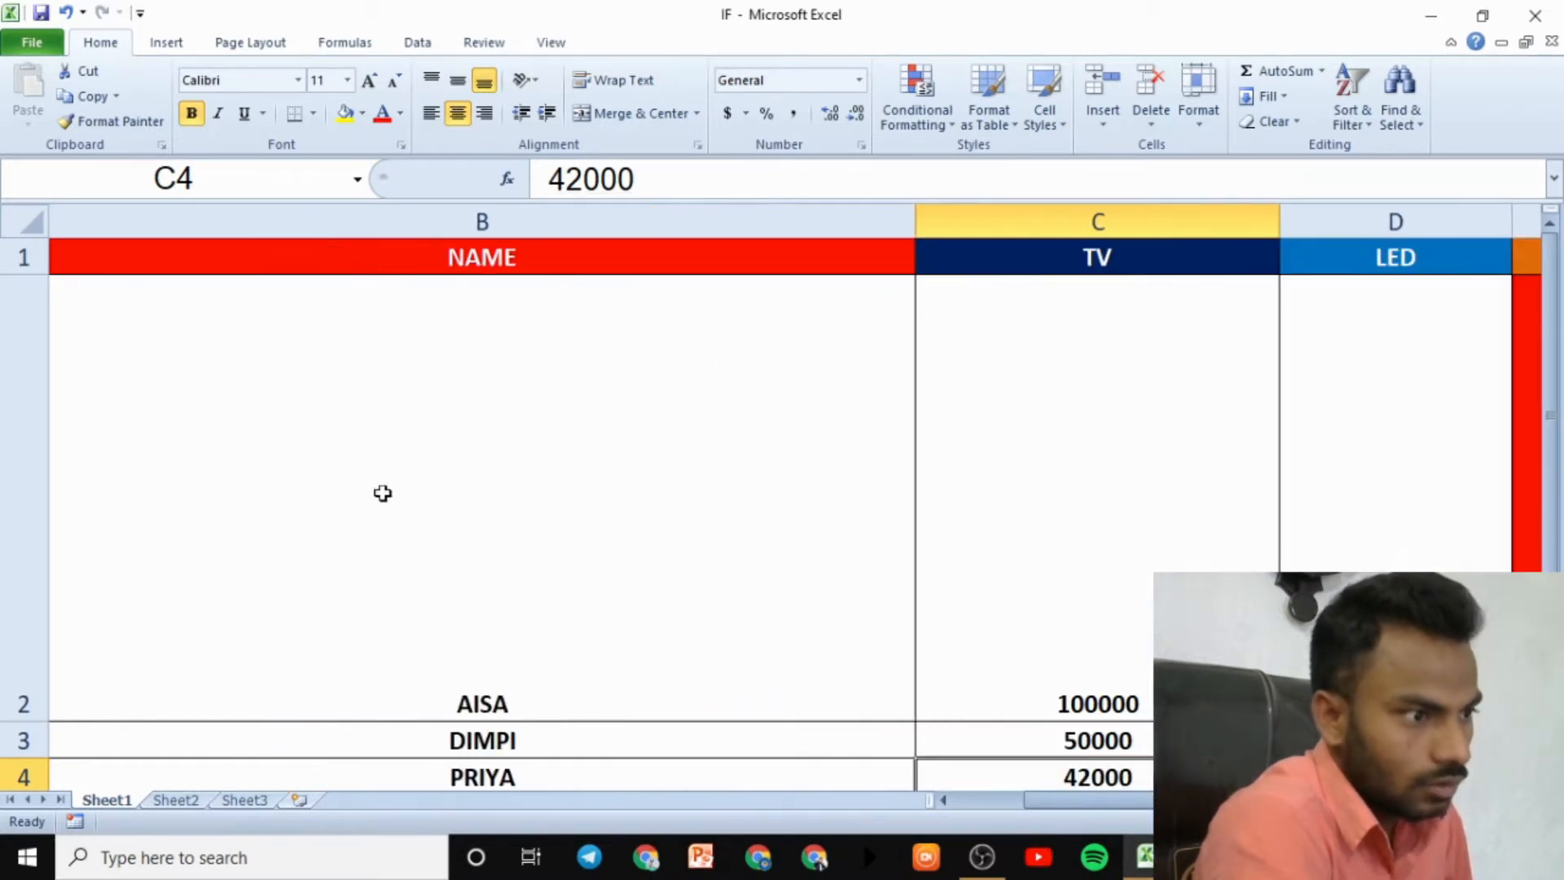
{"action": "key", "text": "ctrl+z"}
{"action": "key", "text": "ctrl+z"}
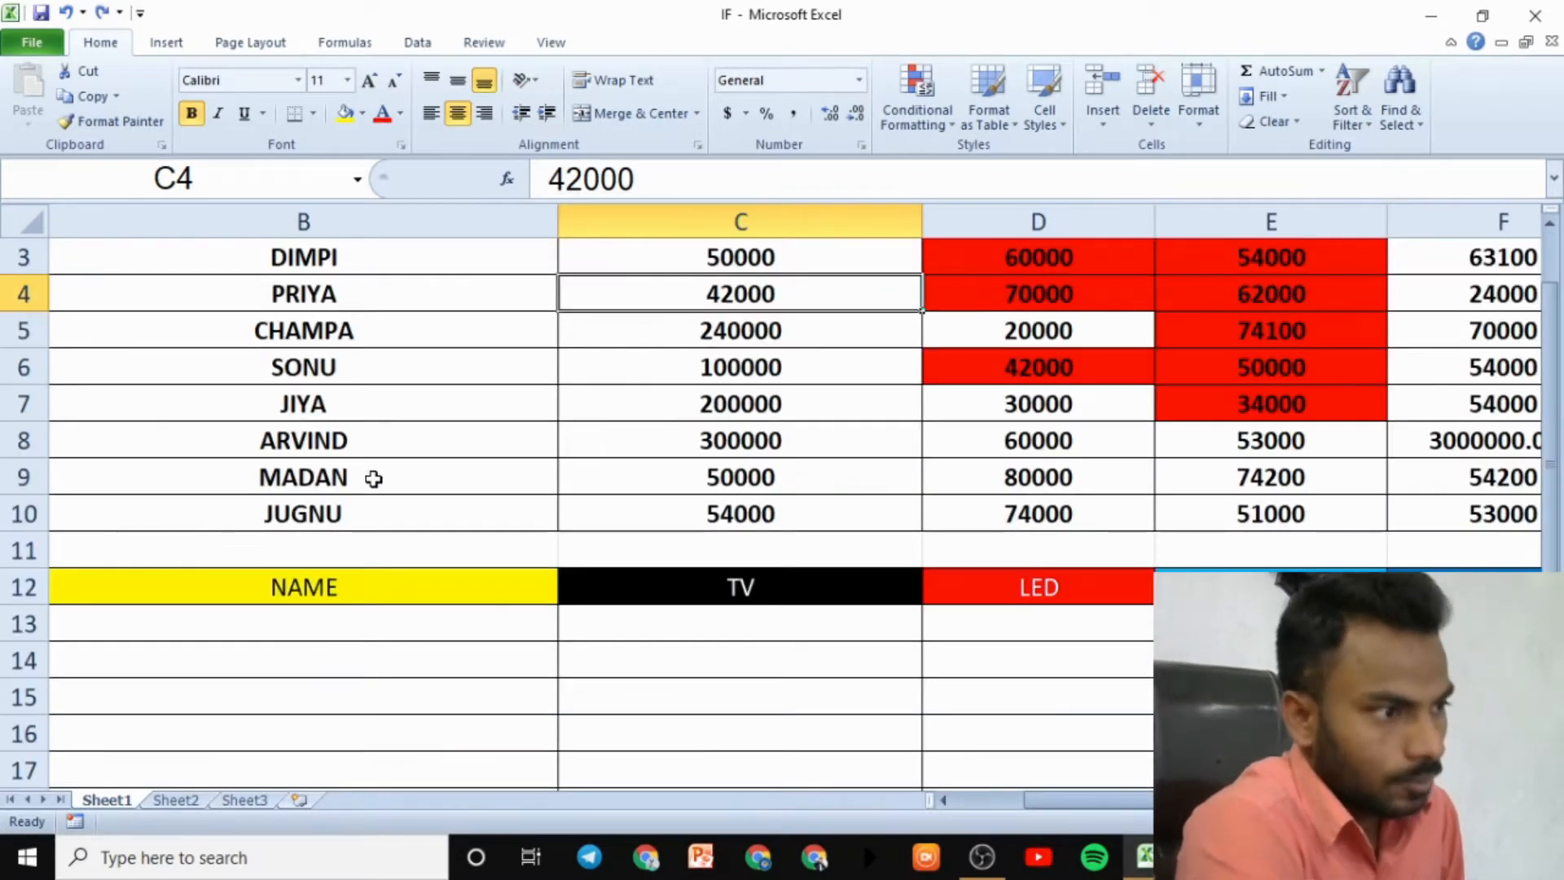
{"action": "key", "text": "ctrl+y"}
{"action": "key", "text": "ctrl+z"}
{"action": "key", "text": "ctrl+y"}
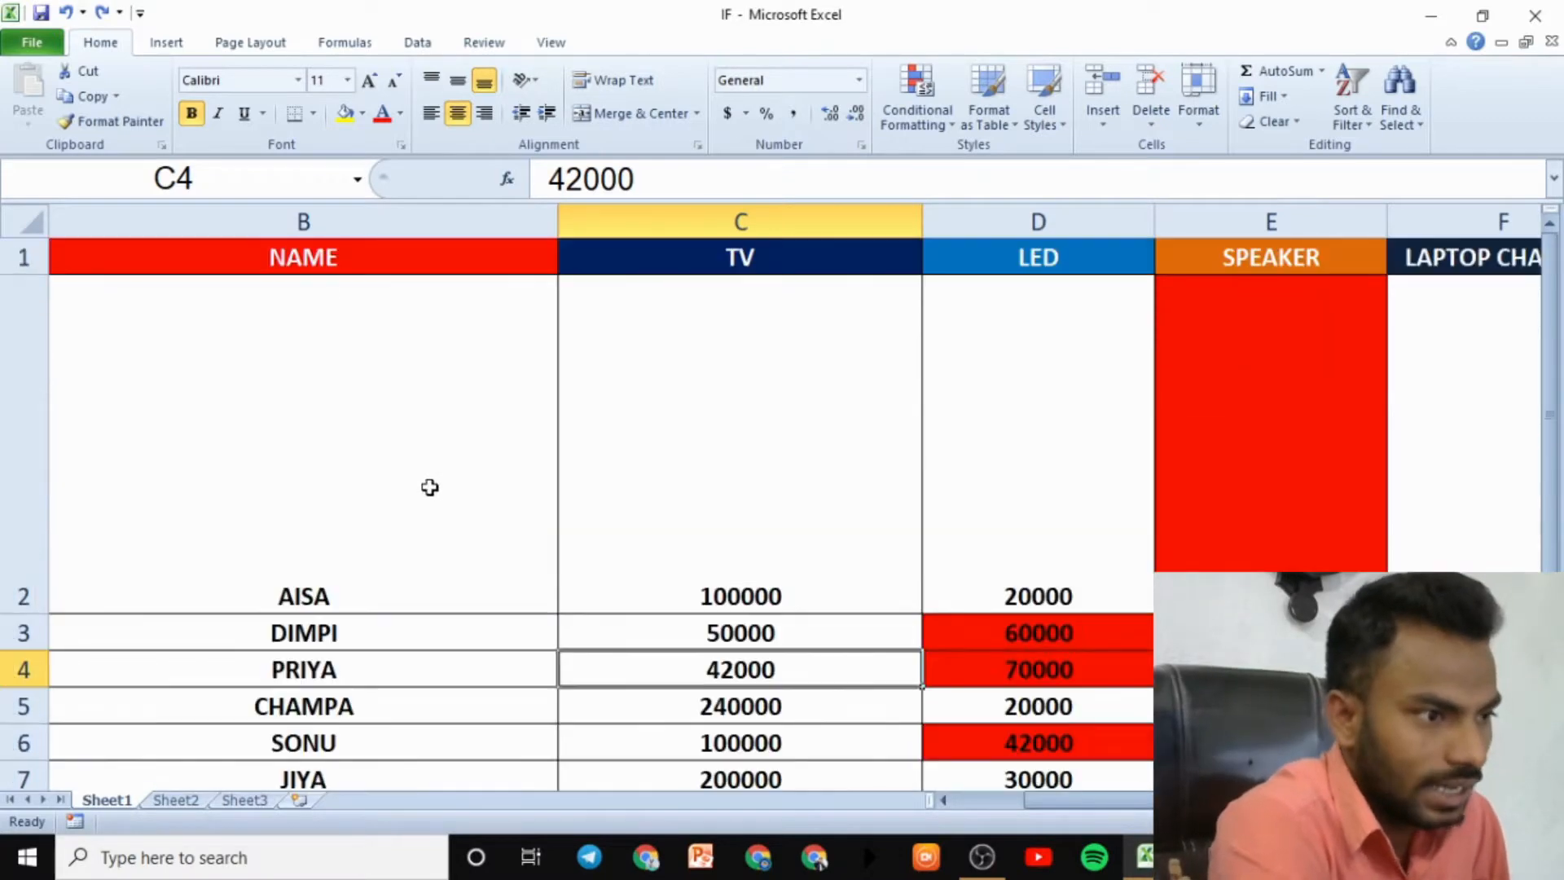
{"action": "key", "text": "ctrl+z"}
{"action": "key", "text": "ctrl+z"}
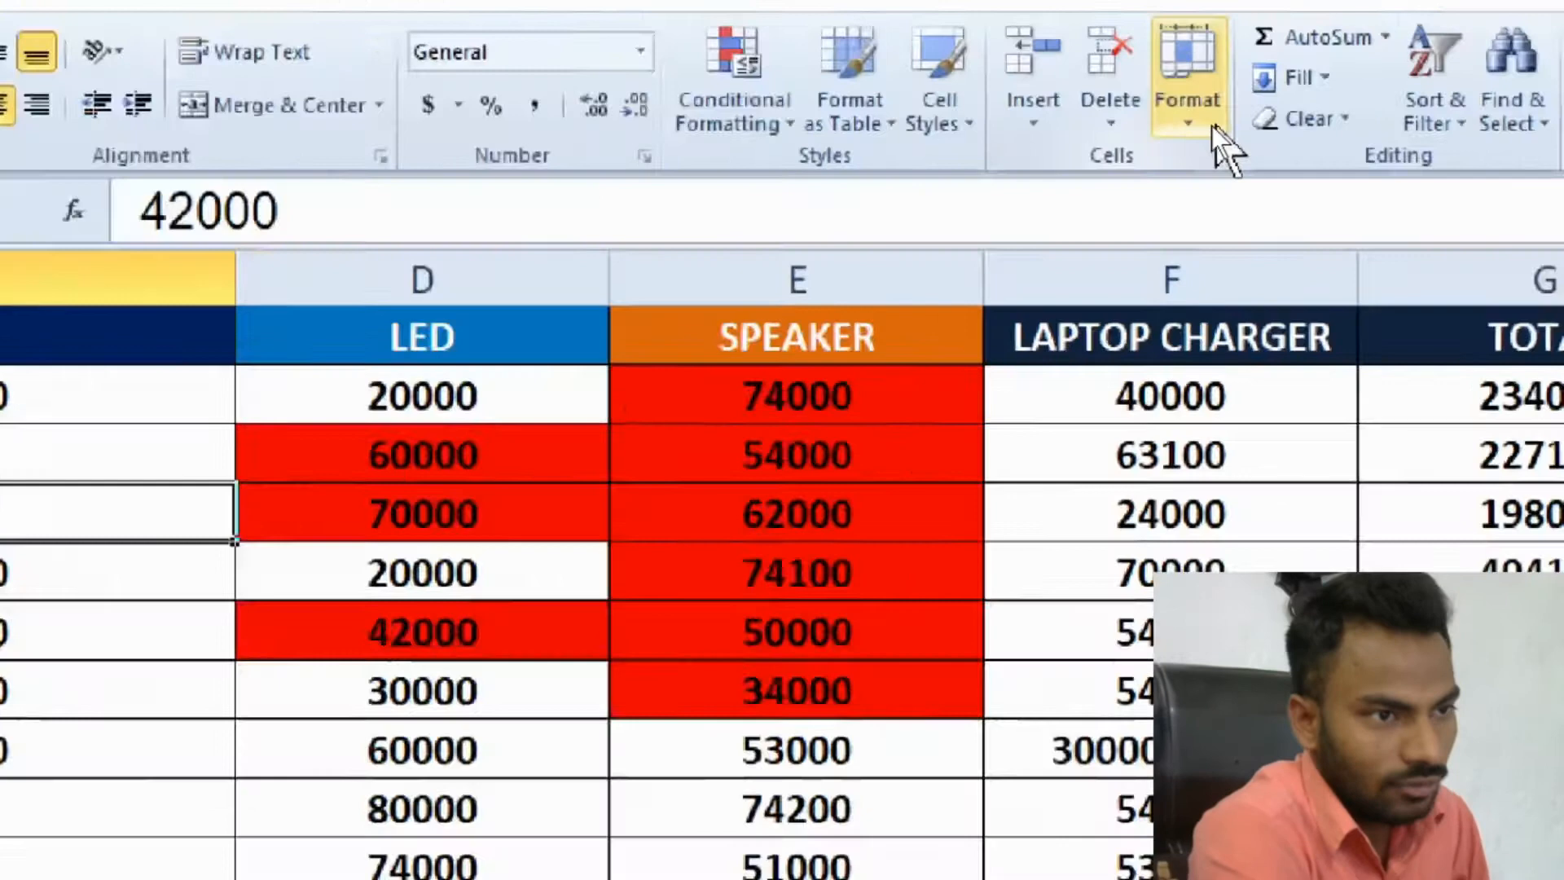
- With C4 active, give PRIYA's row 4 a row height of 40
{"action": "left_click", "coordinate": [1212, 125]}
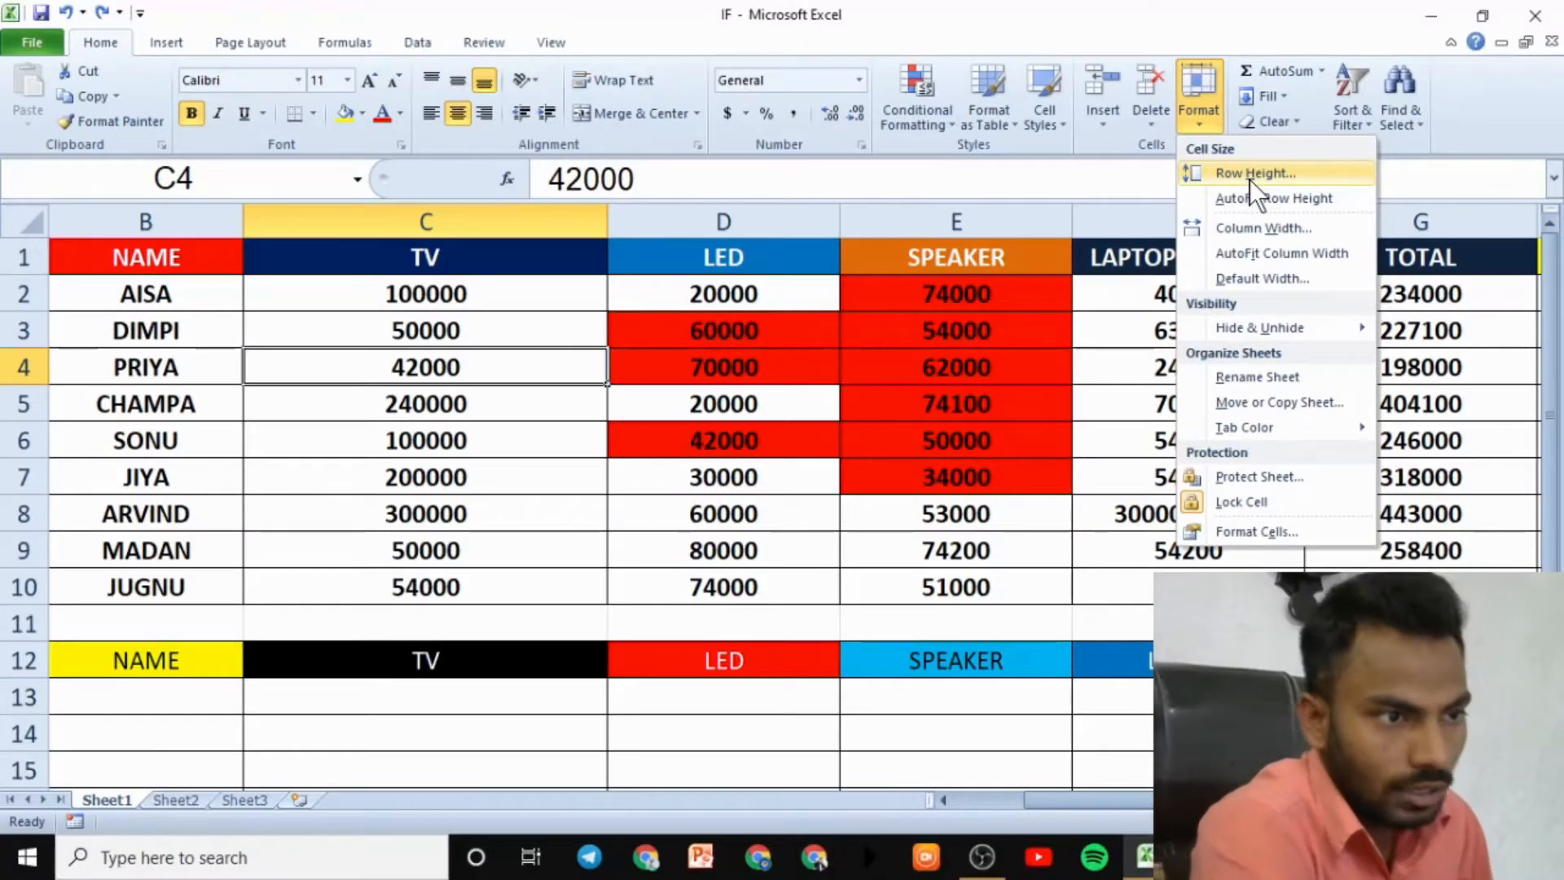
{"action": "left_click", "coordinate": [1249, 175]}
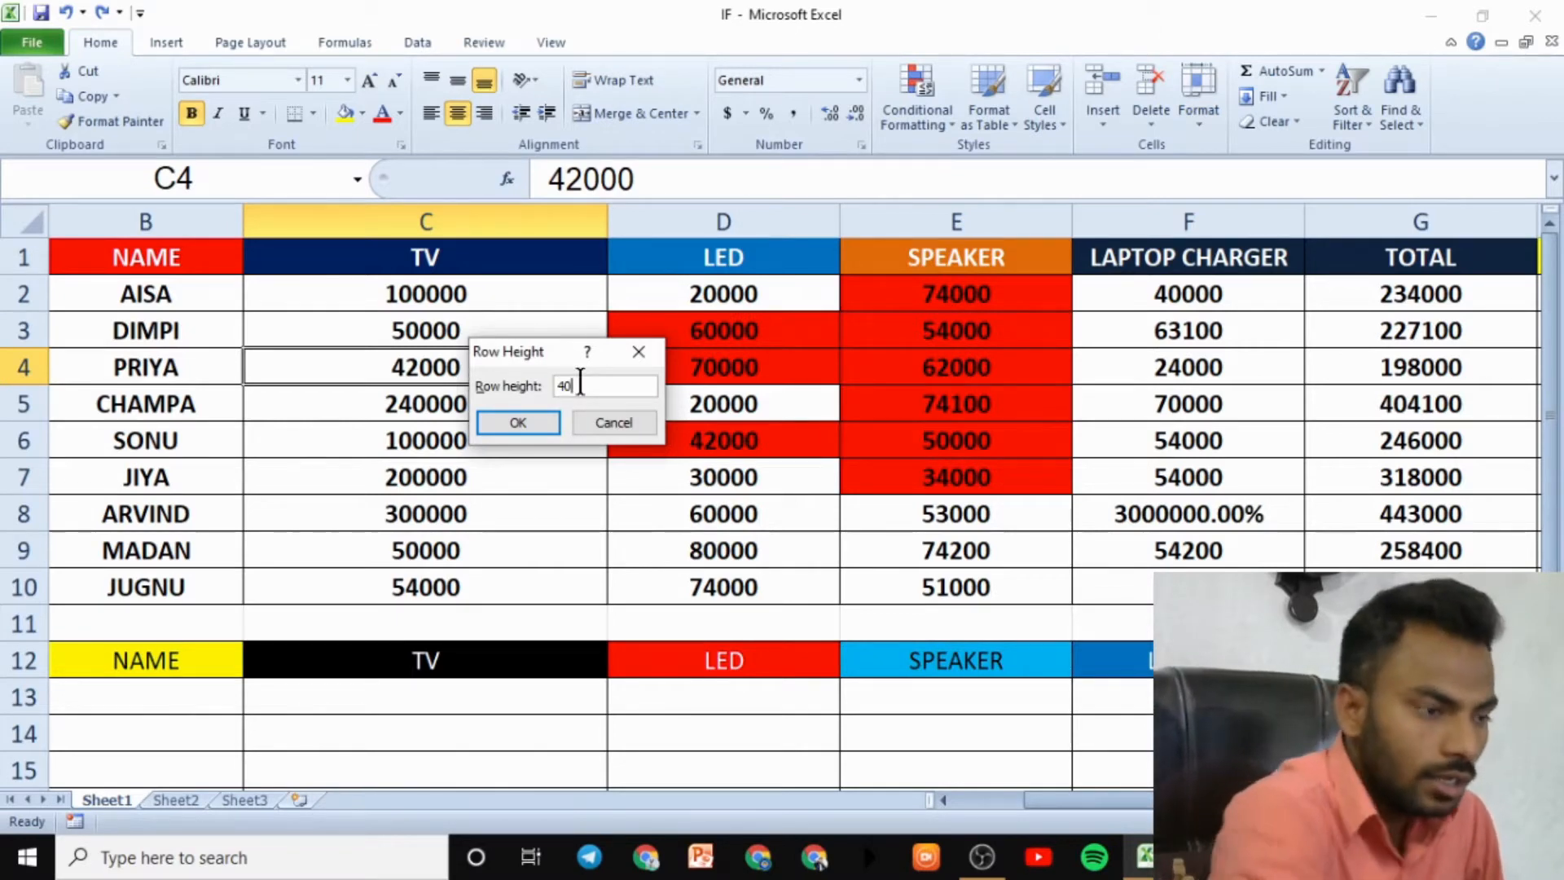
{"action": "type", "text": "40"}
{"action": "left_click", "coordinate": [536, 423]}
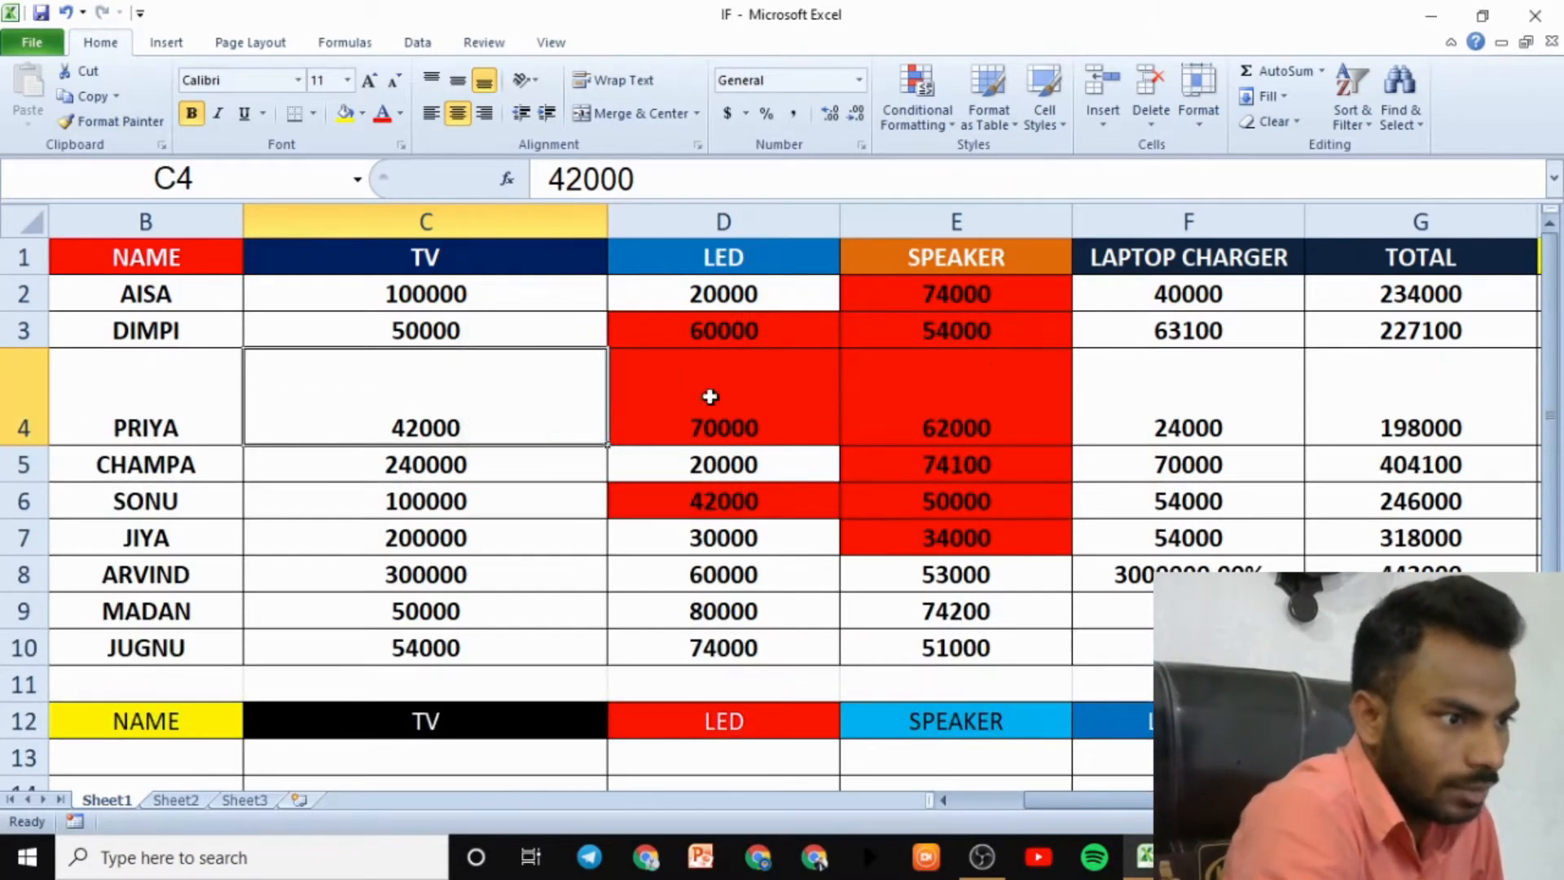
- Select ARVIND's entire row 8
{"action": "left_click", "coordinate": [644, 568]}
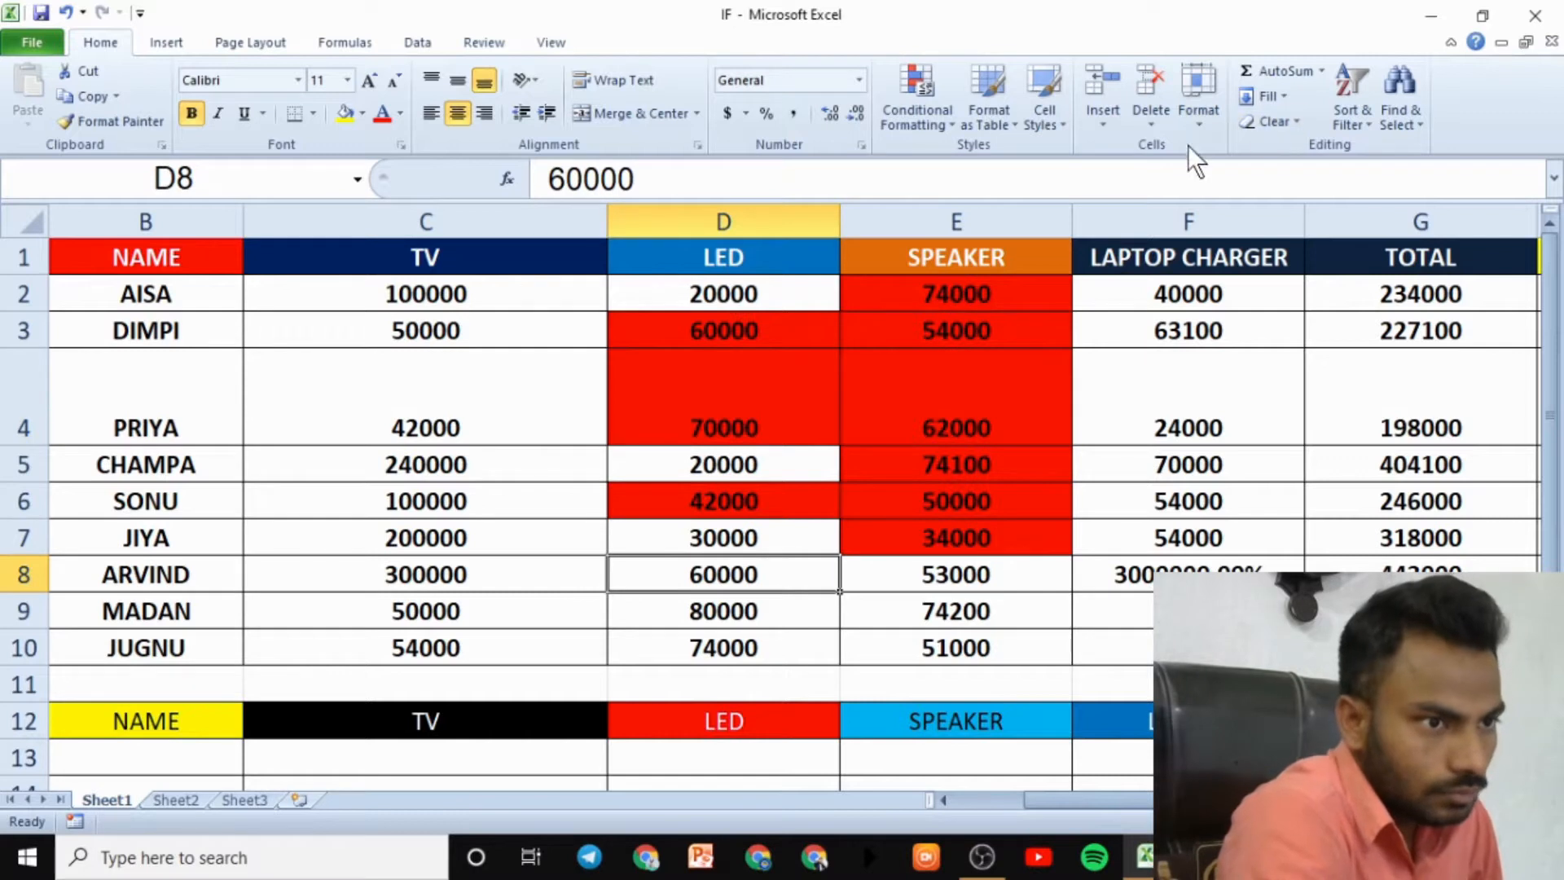
{"action": "left_click", "coordinate": [226, 572]}
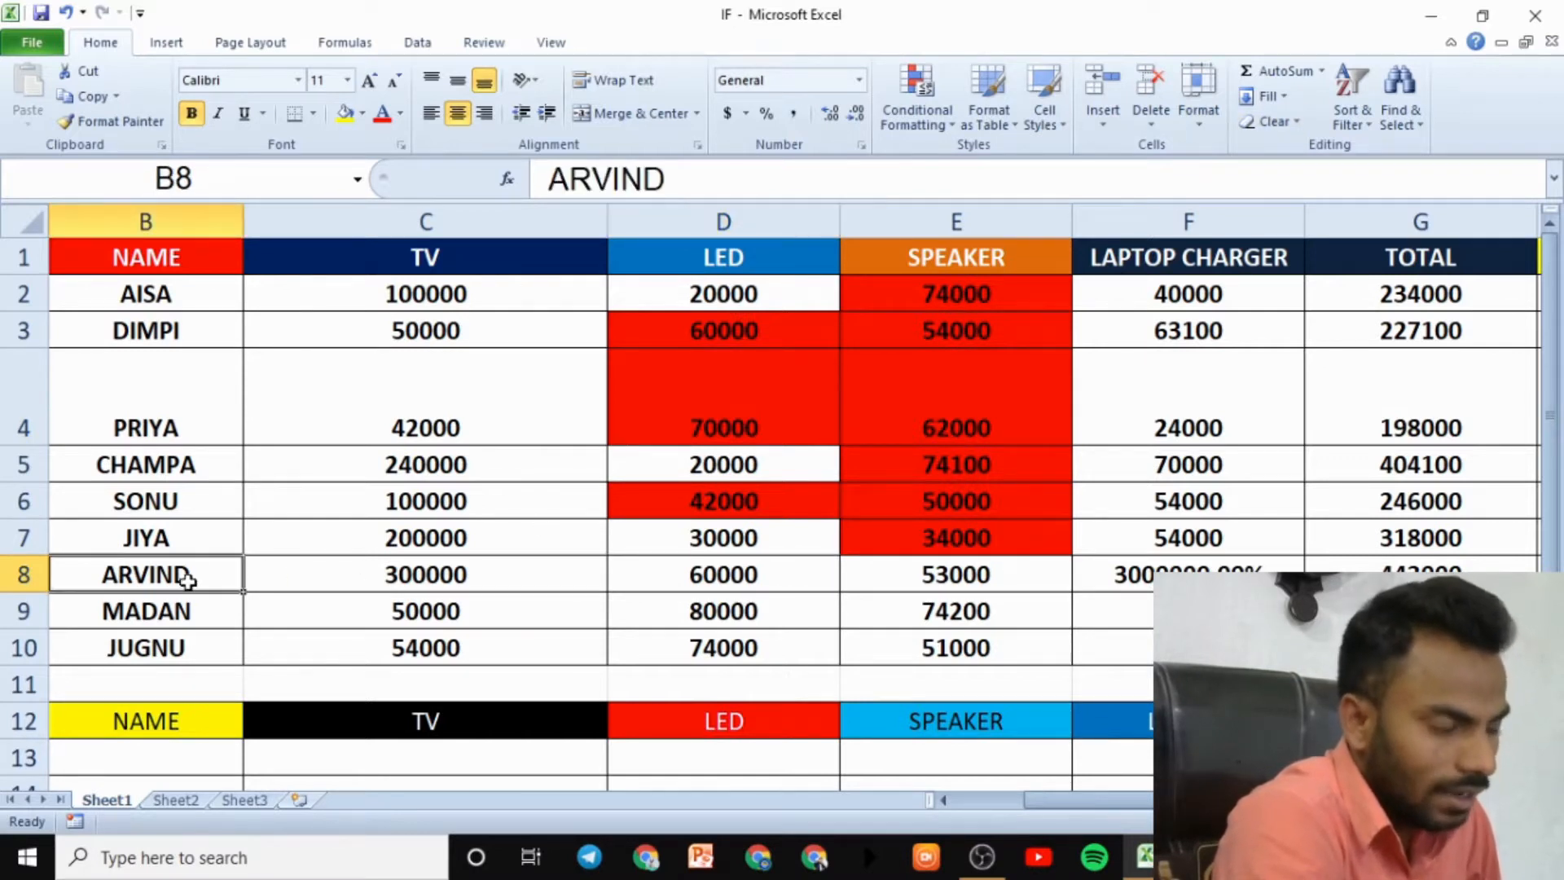
{"action": "left_click", "coordinate": [33, 575]}
- Set ARVIND's row 8 to a height of 70, then reopen the Format list
{"action": "left_click", "coordinate": [1196, 121]}
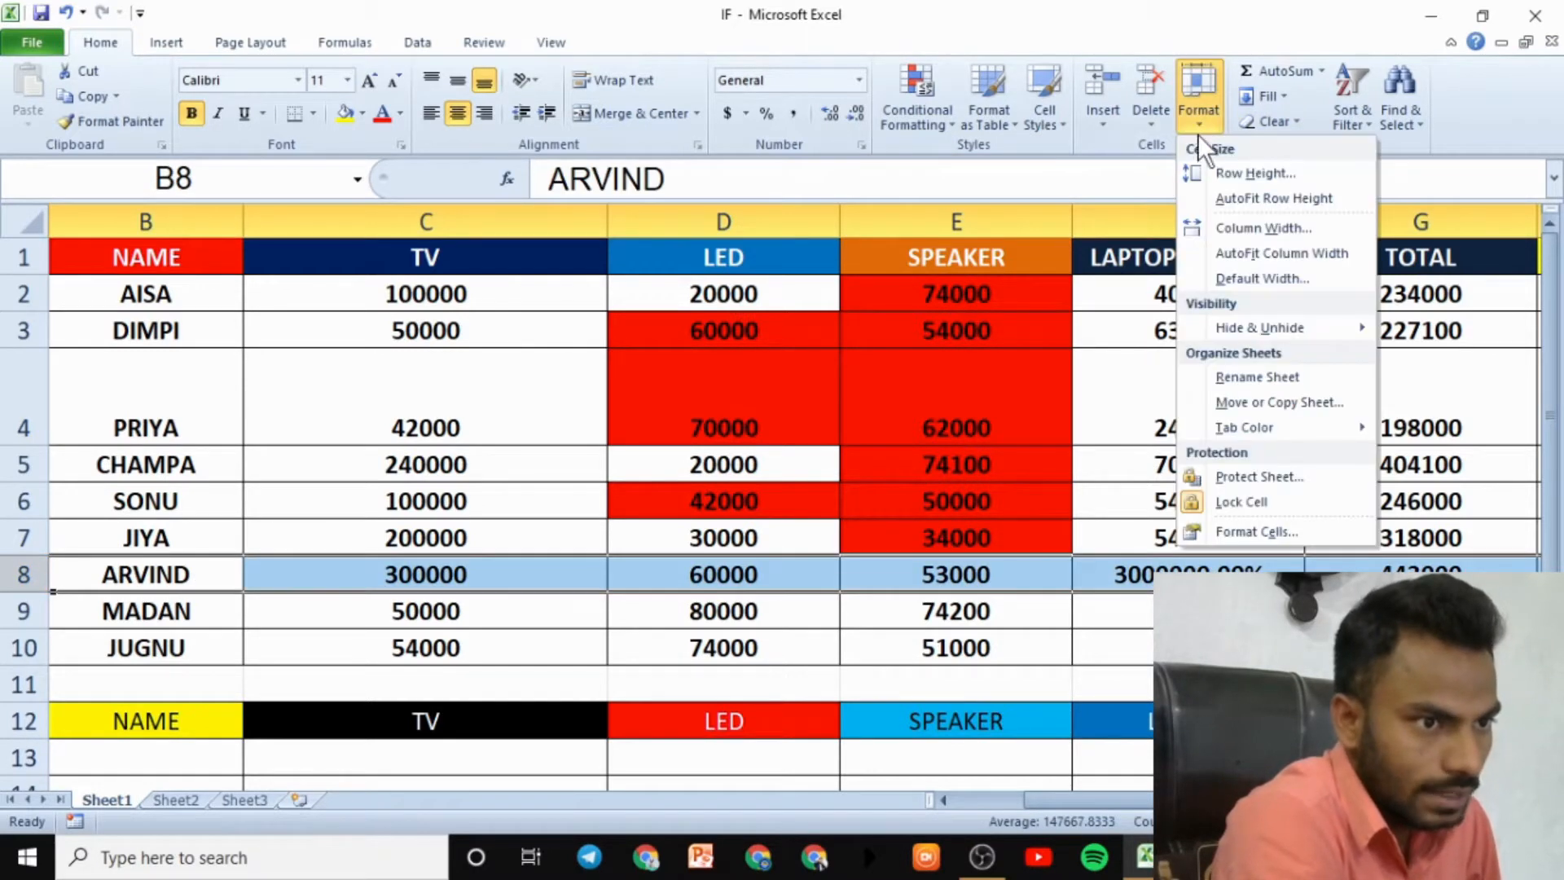
{"action": "left_click", "coordinate": [1232, 176]}
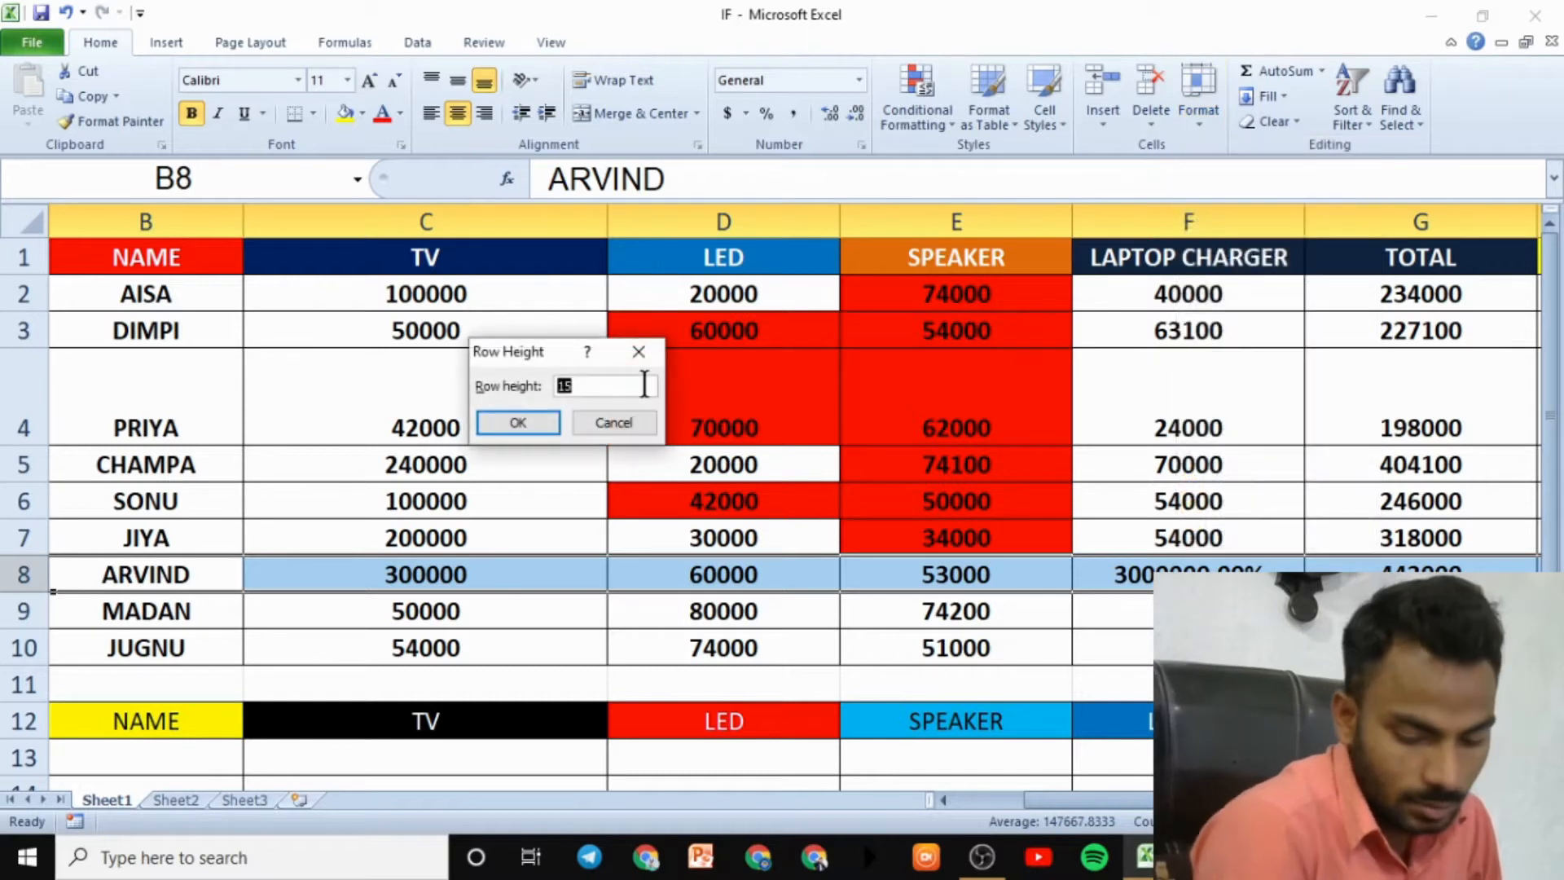
{"action": "left_click", "coordinate": [513, 420]}
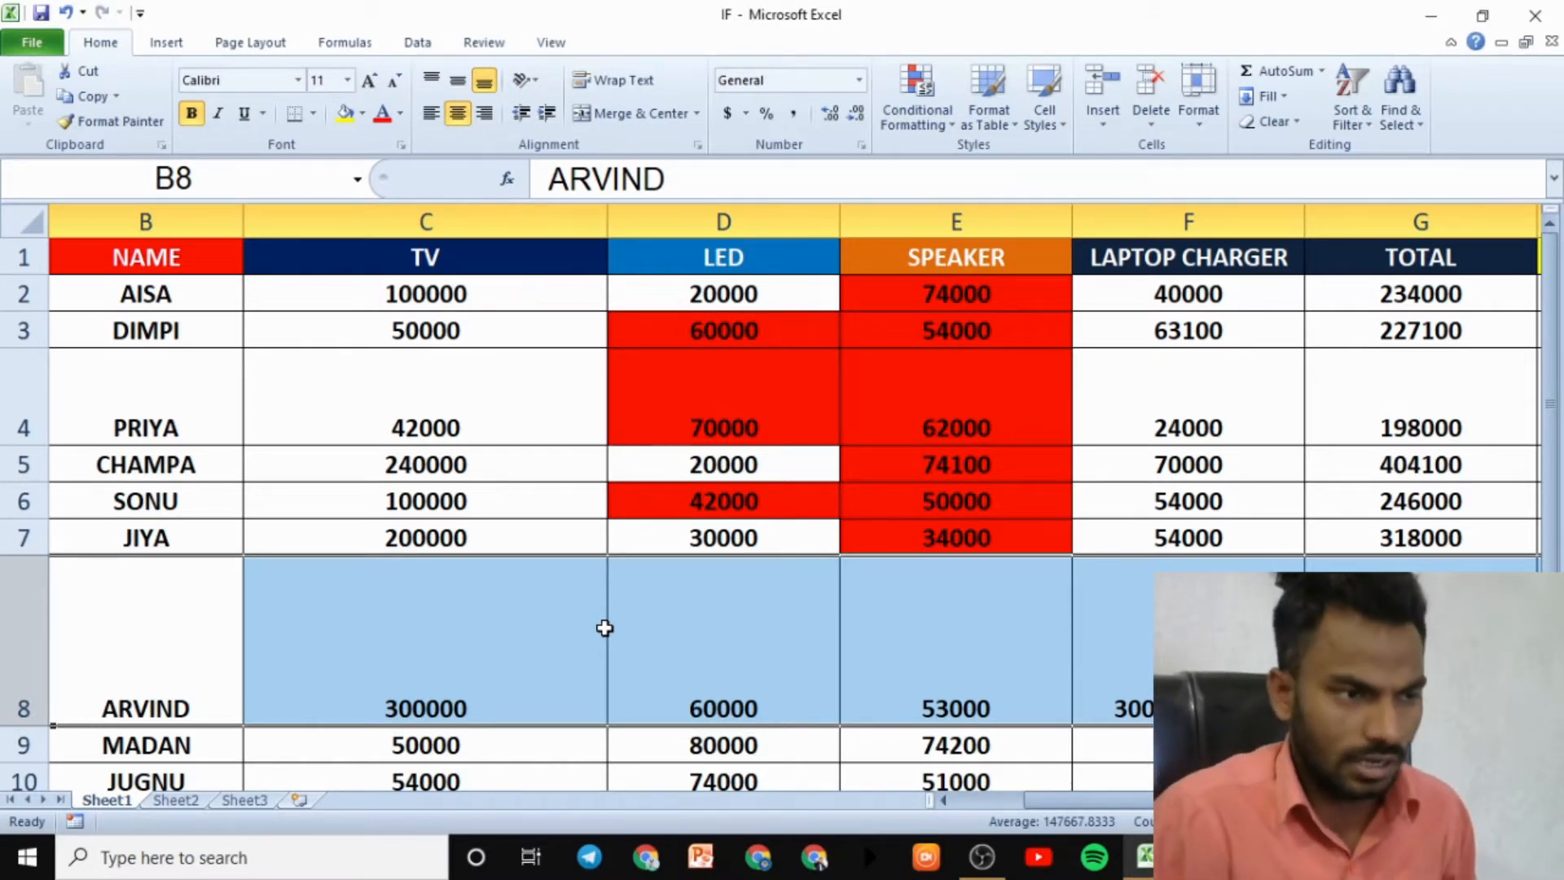
{"action": "left_click", "coordinate": [1191, 127]}
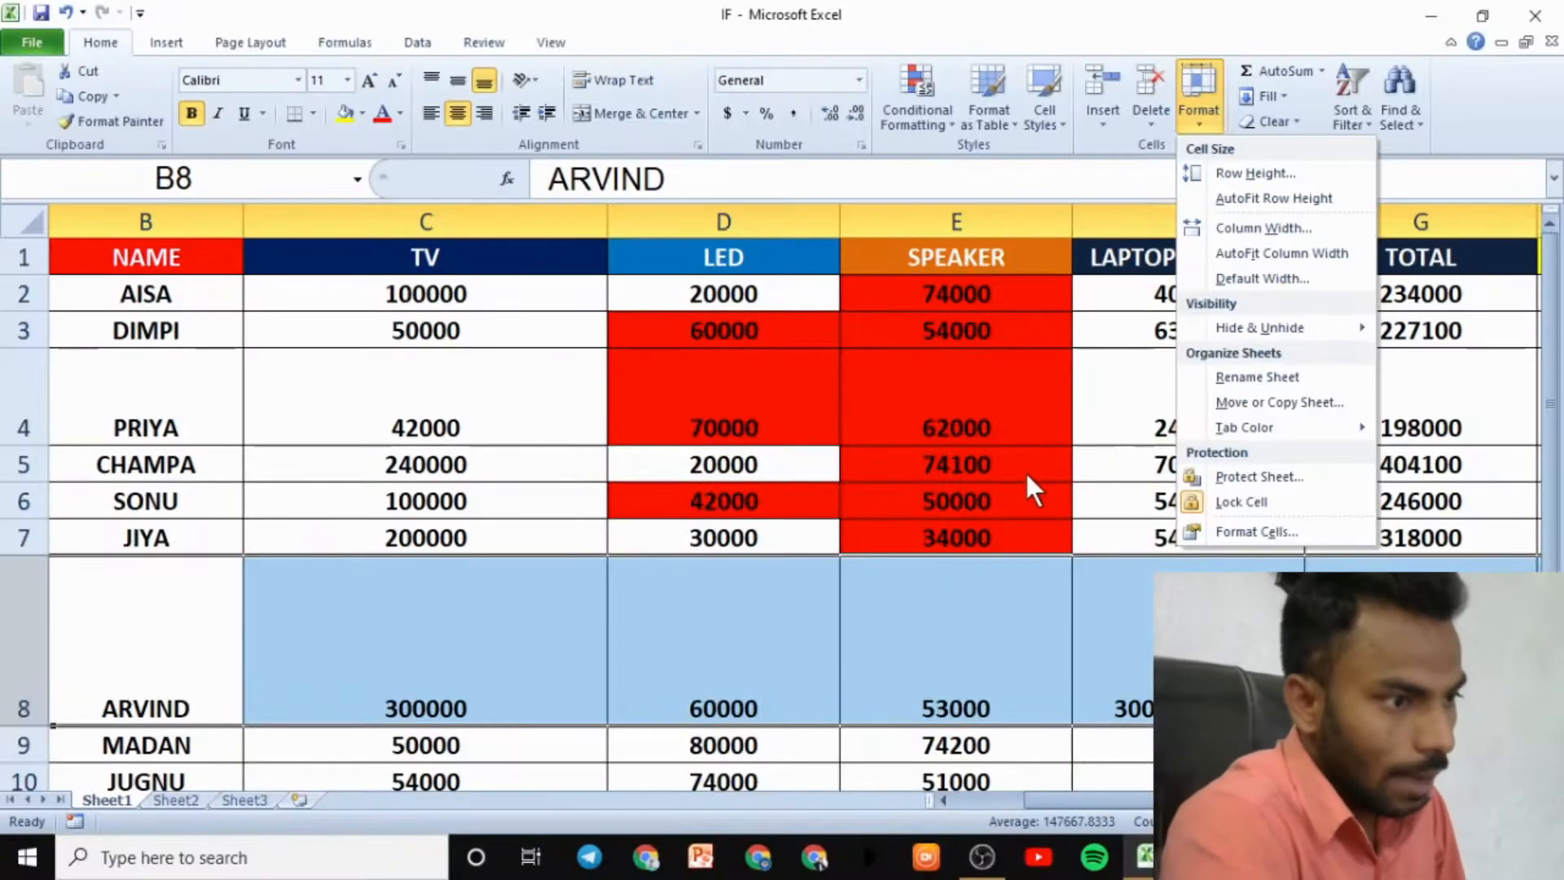
- Select cell B24 below the table and drag row 24 taller
{"action": "left_click", "coordinate": [702, 774]}
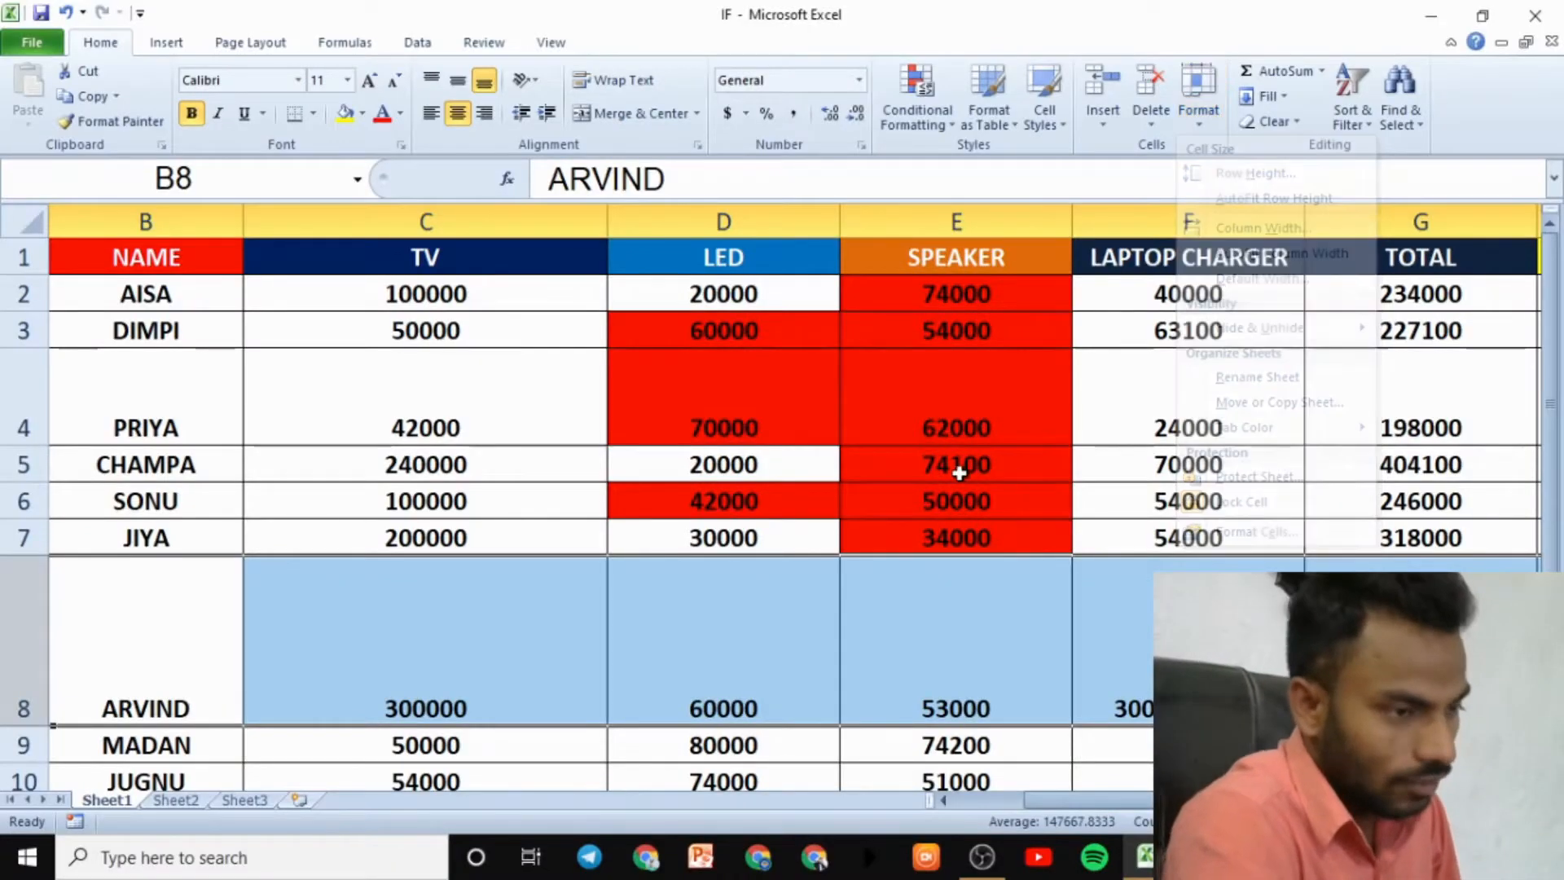
{"action": "scroll", "coordinate": [883, 475], "scroll_direction": "down", "scroll_amount": 7}
{"action": "scroll", "coordinate": [909, 482], "scroll_direction": "up", "scroll_amount": 7}
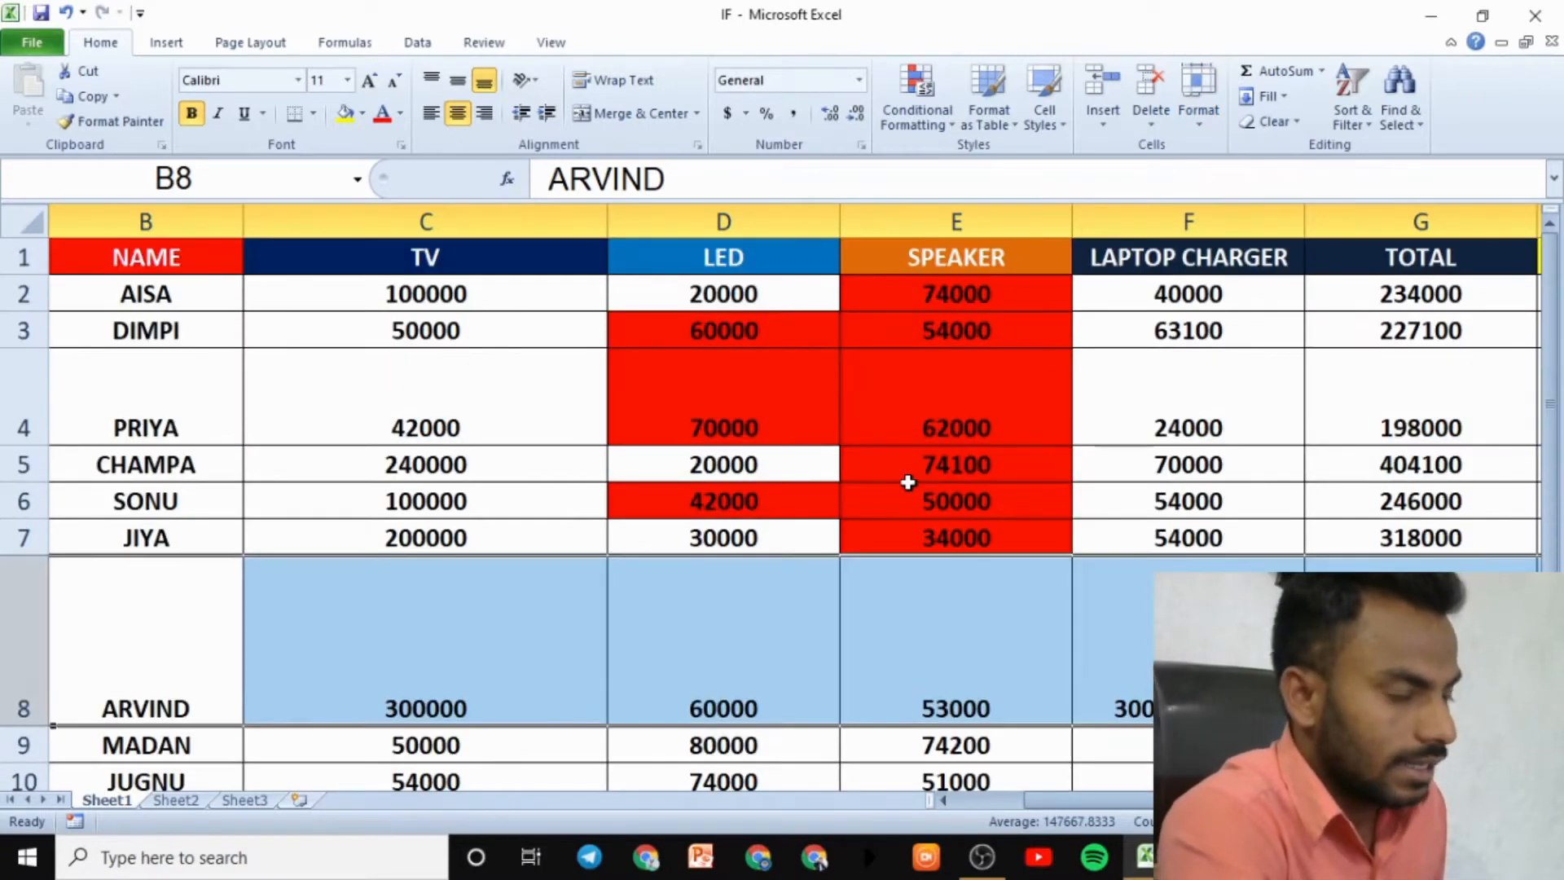
{"action": "scroll", "coordinate": [908, 481], "scroll_direction": "down", "scroll_amount": 8}
{"action": "scroll", "coordinate": [880, 477], "scroll_direction": "up", "scroll_amount": 3}
{"action": "left_click", "coordinate": [159, 546]}
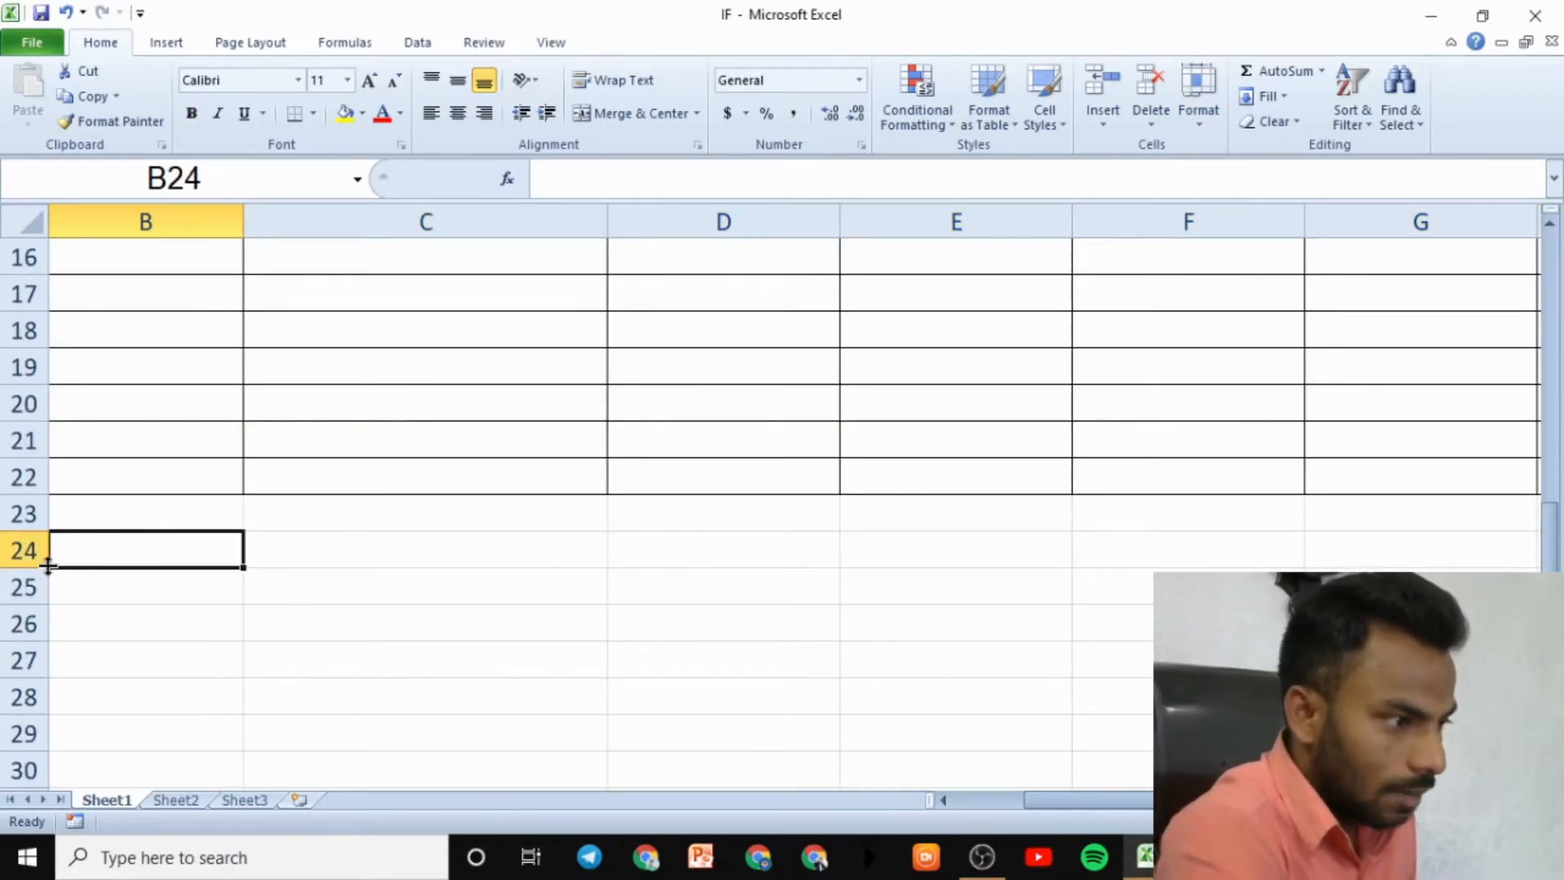
{"action": "left_click_drag", "start_coordinate": [47, 566], "coordinate": [53, 667]}
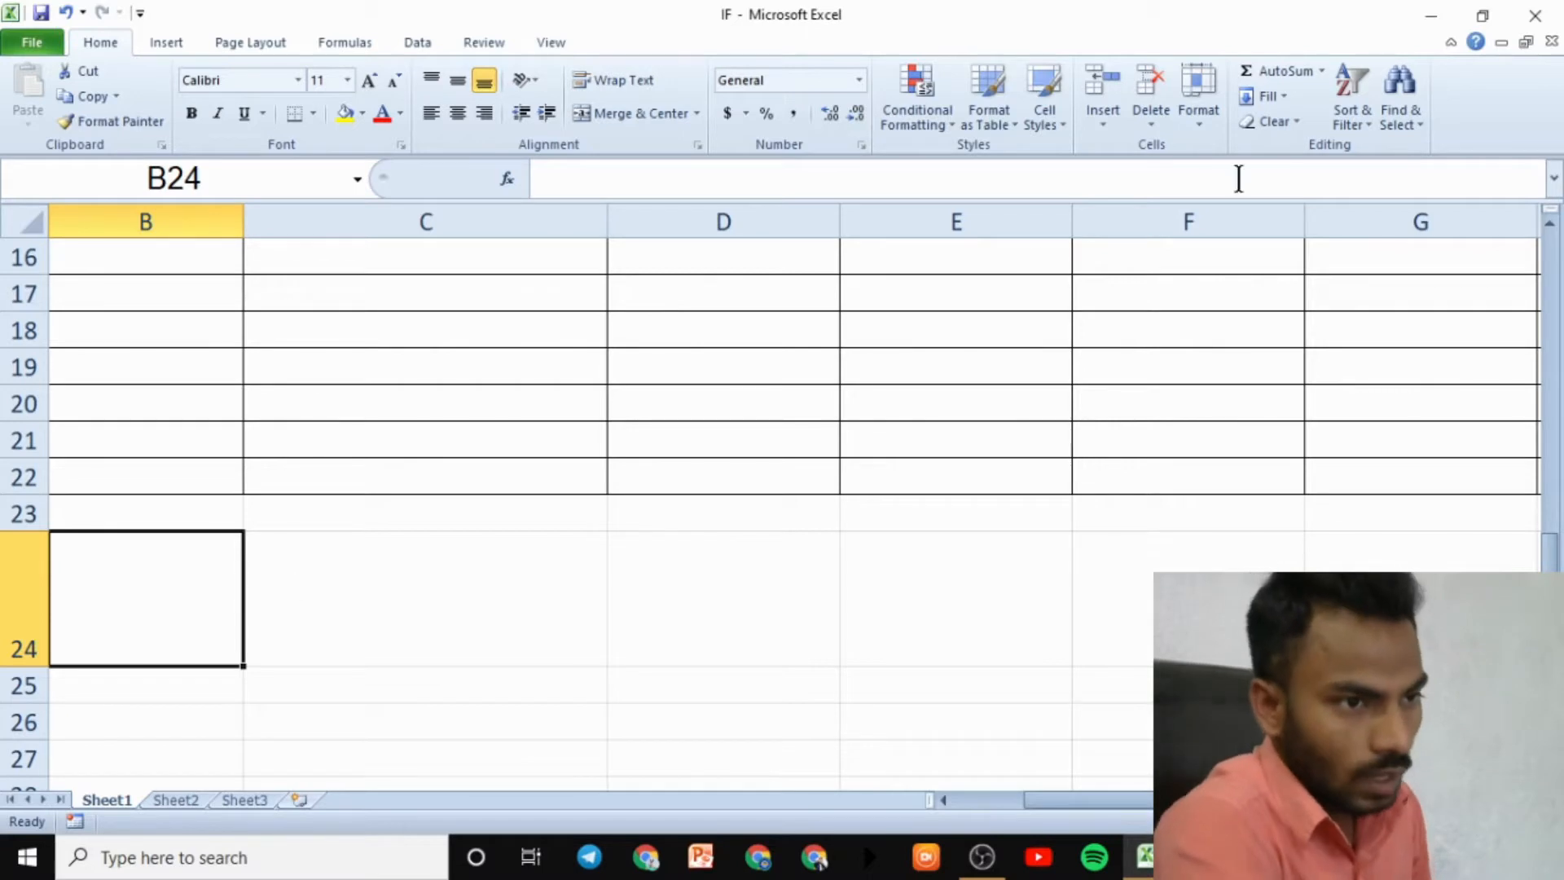
- Undo both the row 24 and row 8 height changes
{"action": "left_click", "coordinate": [1210, 125]}
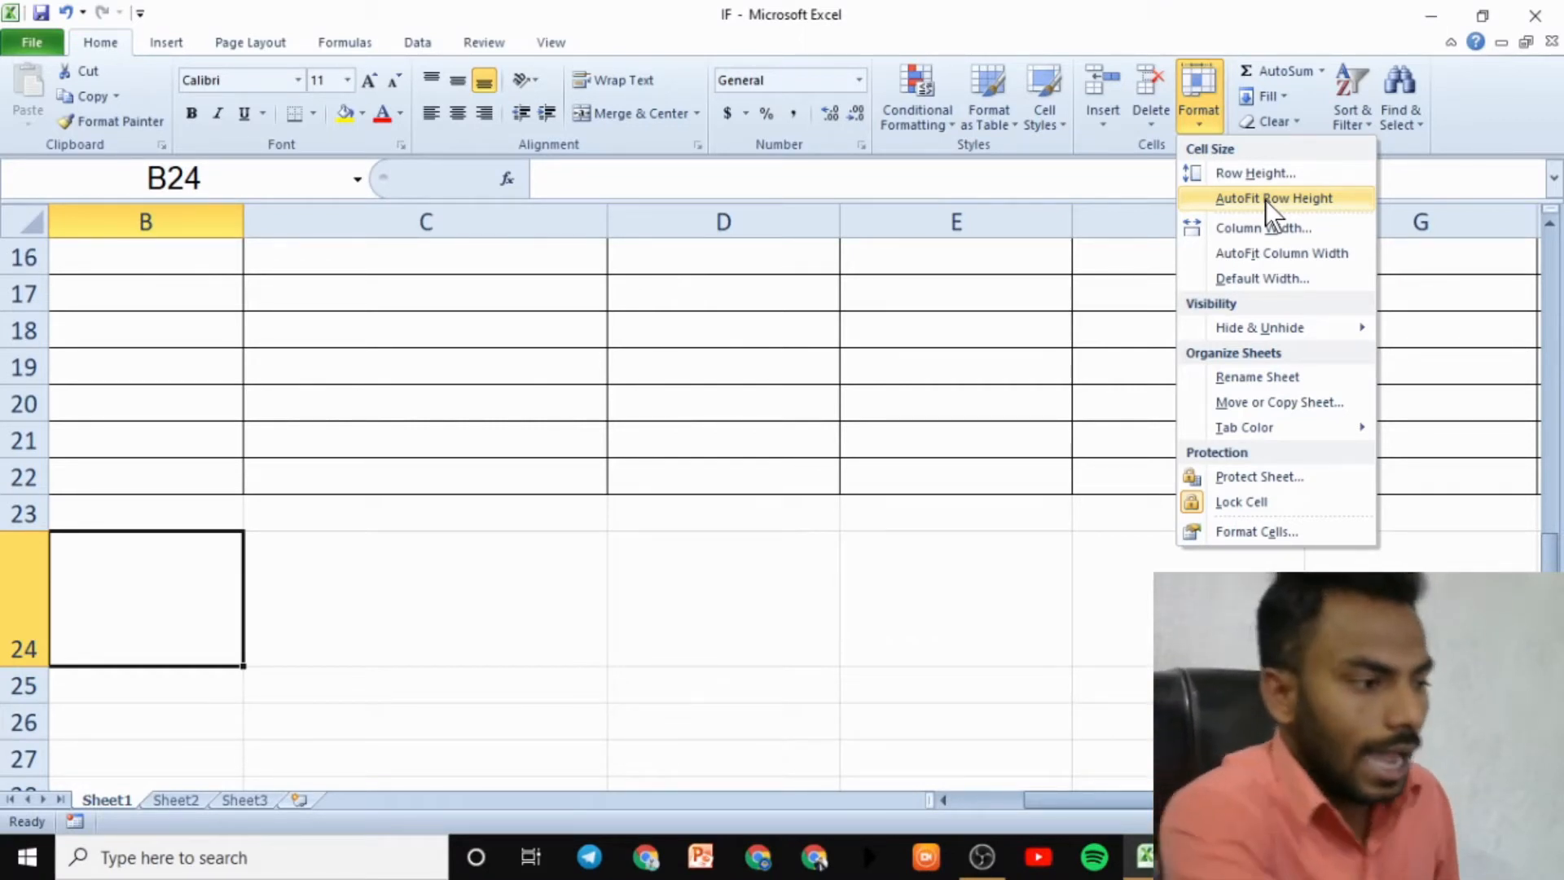
{"action": "left_click", "coordinate": [853, 496]}
{"action": "key", "text": "ctrl+z"}
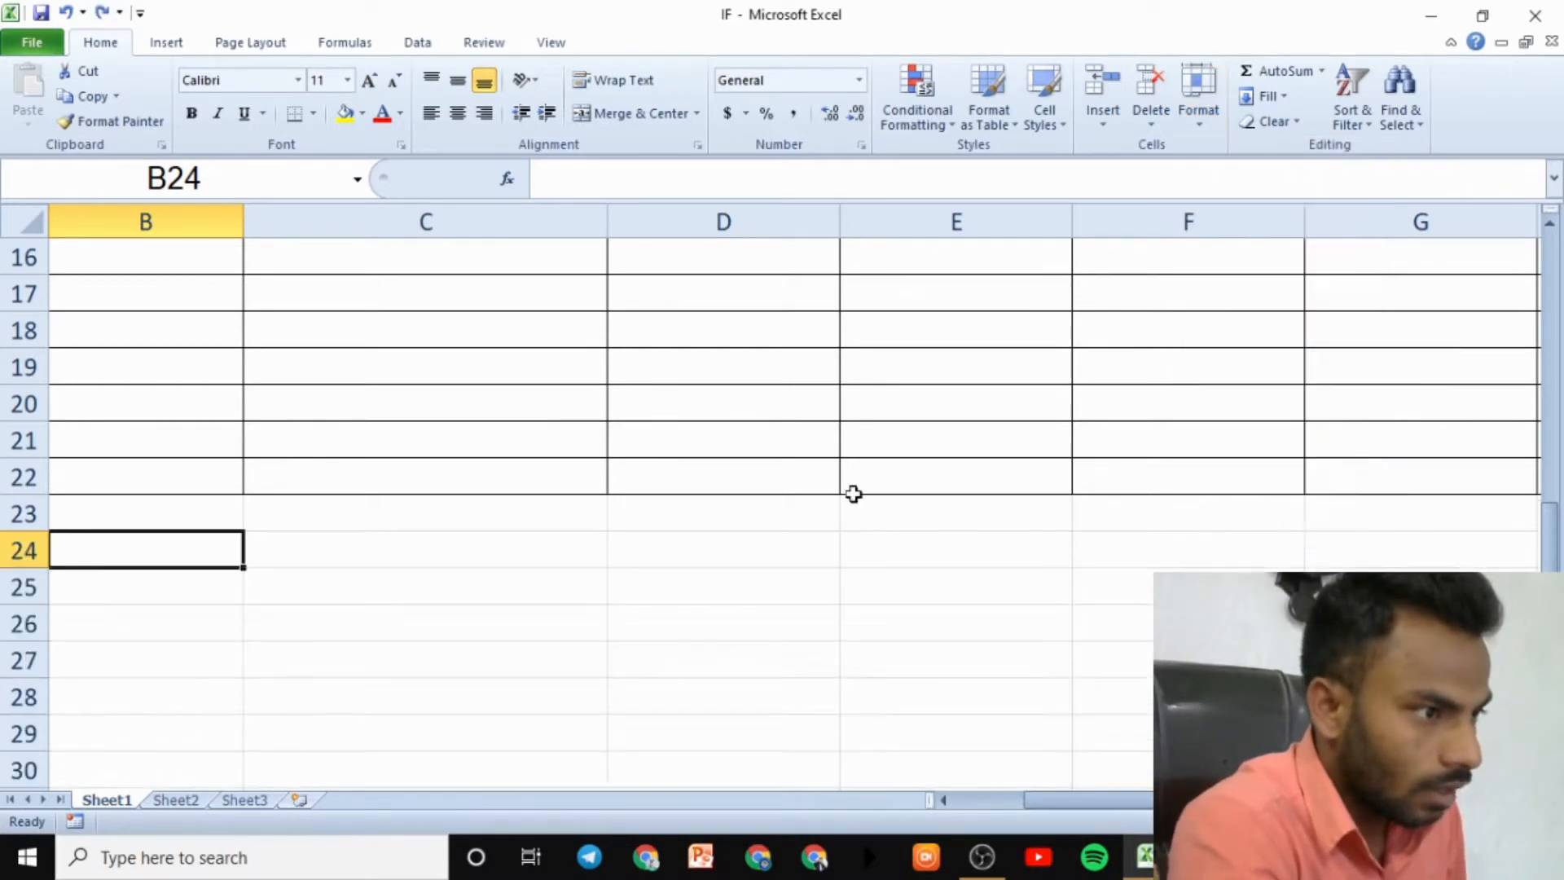
{"action": "scroll", "coordinate": [852, 499], "scroll_direction": "up", "scroll_amount": 5}
{"action": "key", "text": "ctrl+z"}
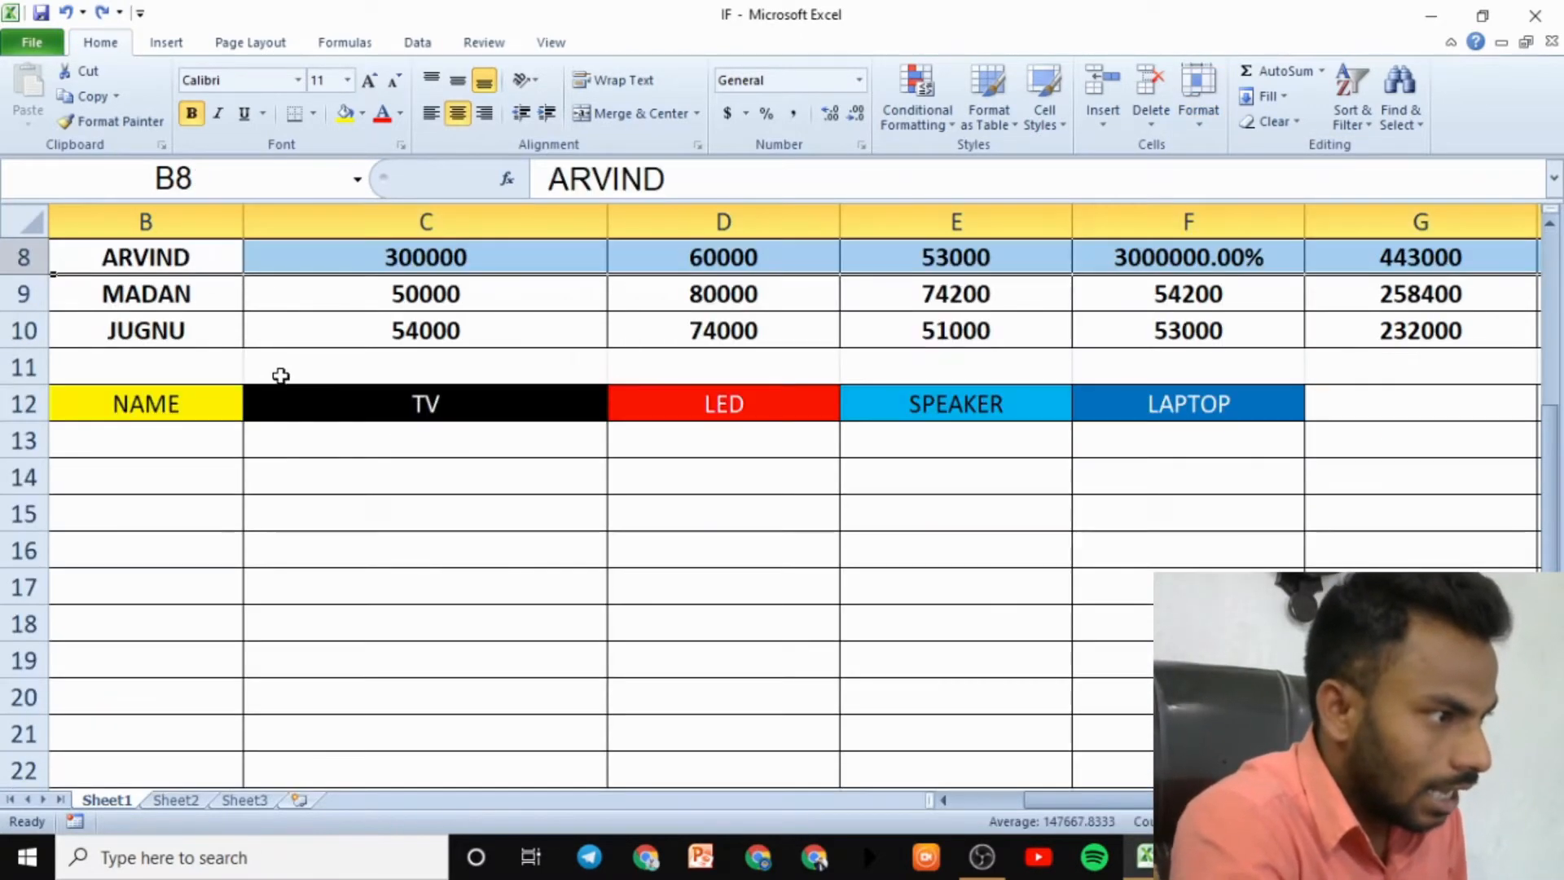
- Undo an accidental fill of B6's name into B7
{"action": "scroll", "coordinate": [360, 464], "scroll_direction": "up", "scroll_amount": 3}
{"action": "left_click", "coordinate": [166, 509]}
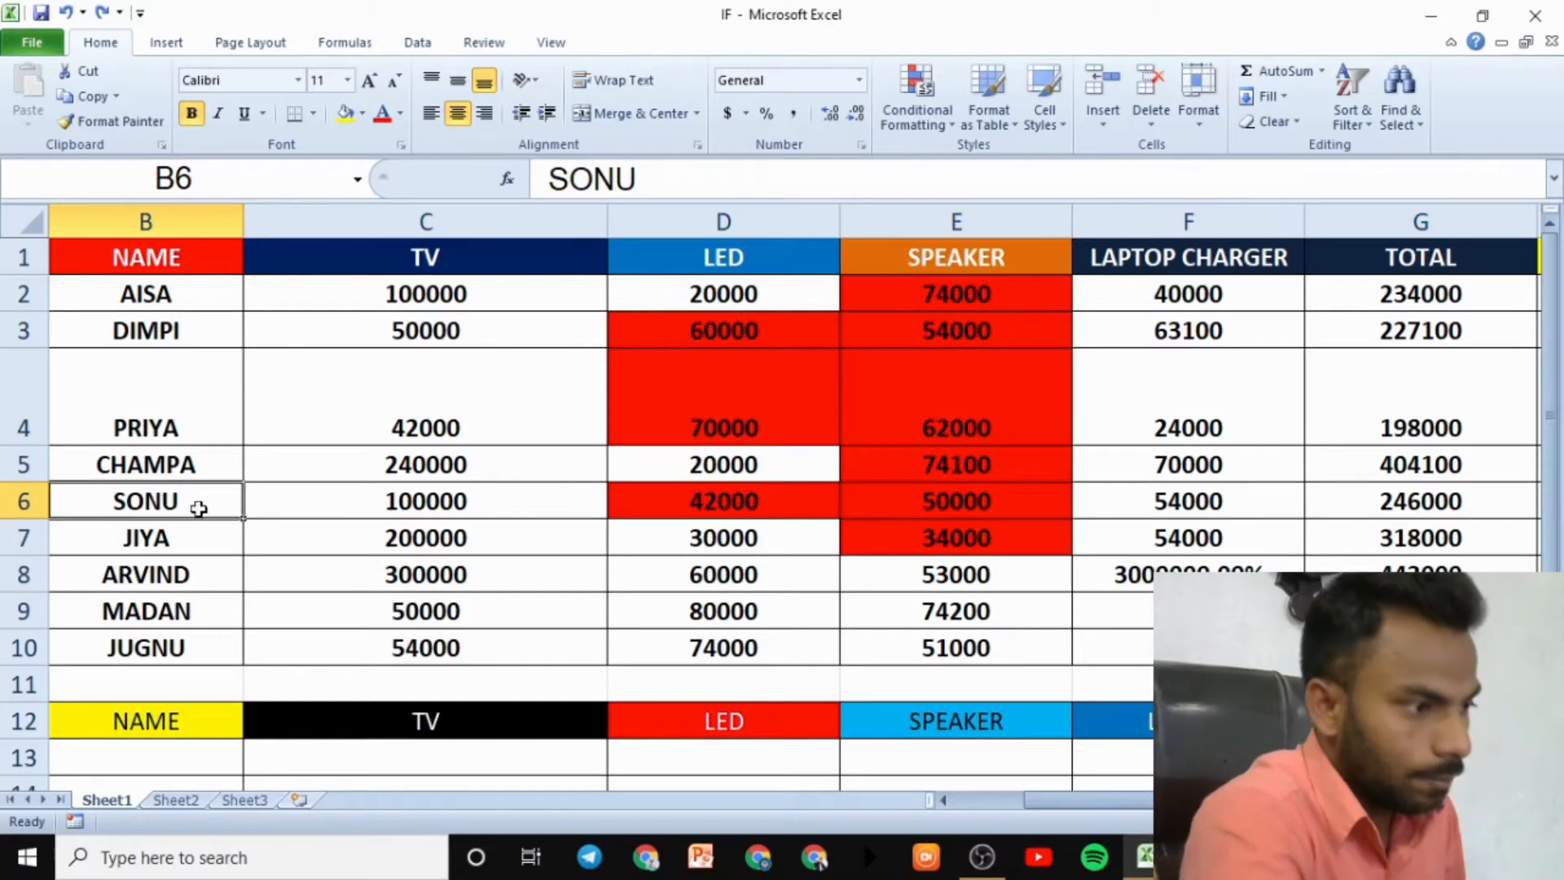
{"action": "left_click_drag", "start_coordinate": [242, 519], "coordinate": [266, 541]}
{"action": "key", "text": "ctrl+z"}
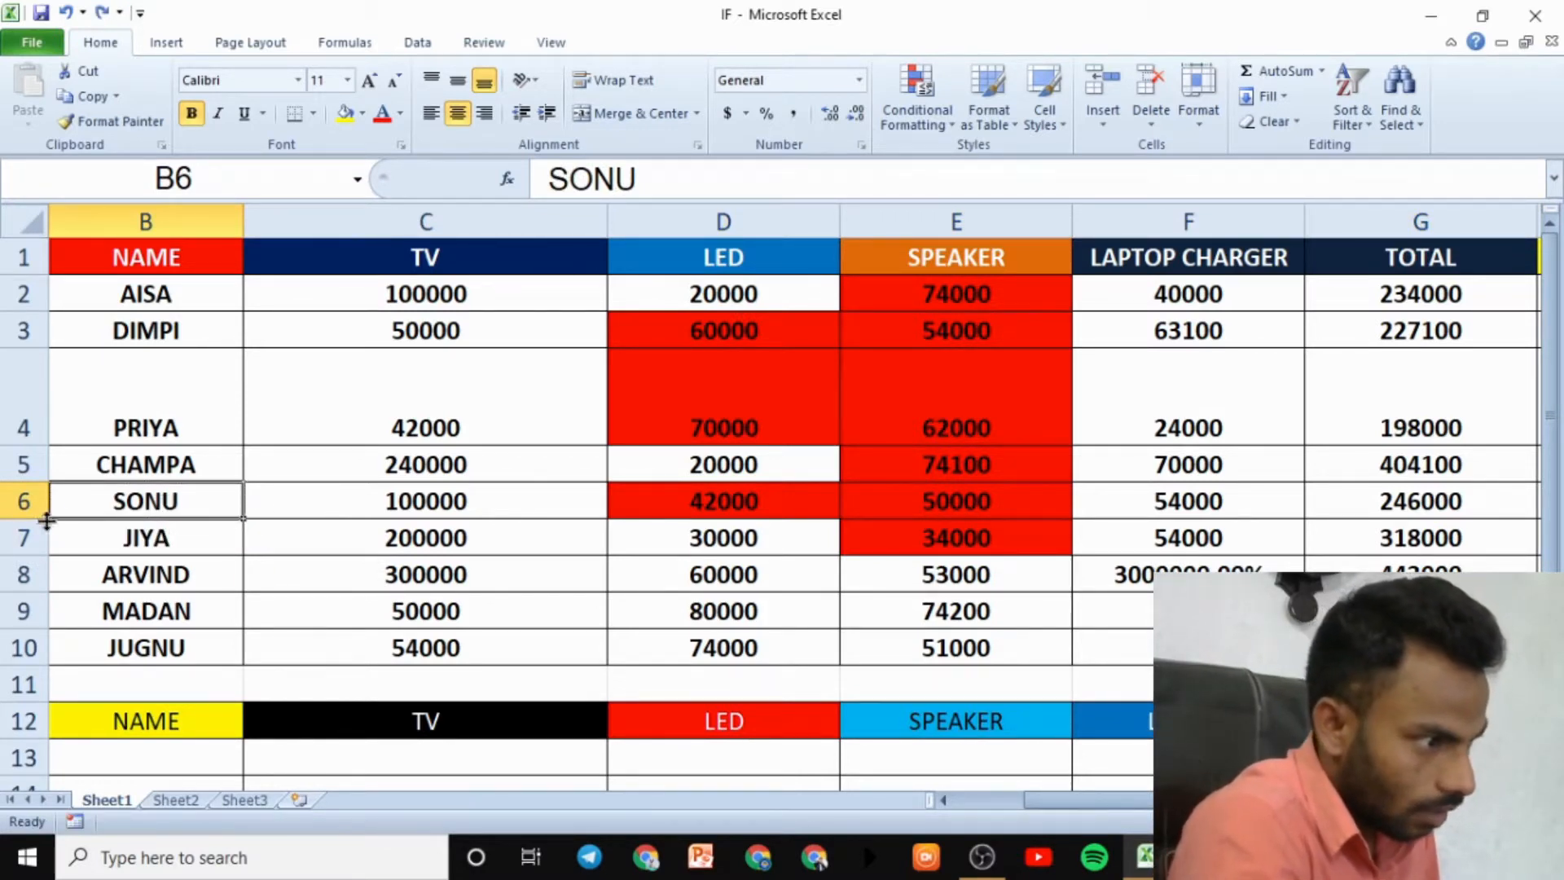
- Auto-fit row 6 back to normal after enlarging it, and widen column C considerably
{"action": "left_click_drag", "start_coordinate": [47, 518], "coordinate": [43, 578]}
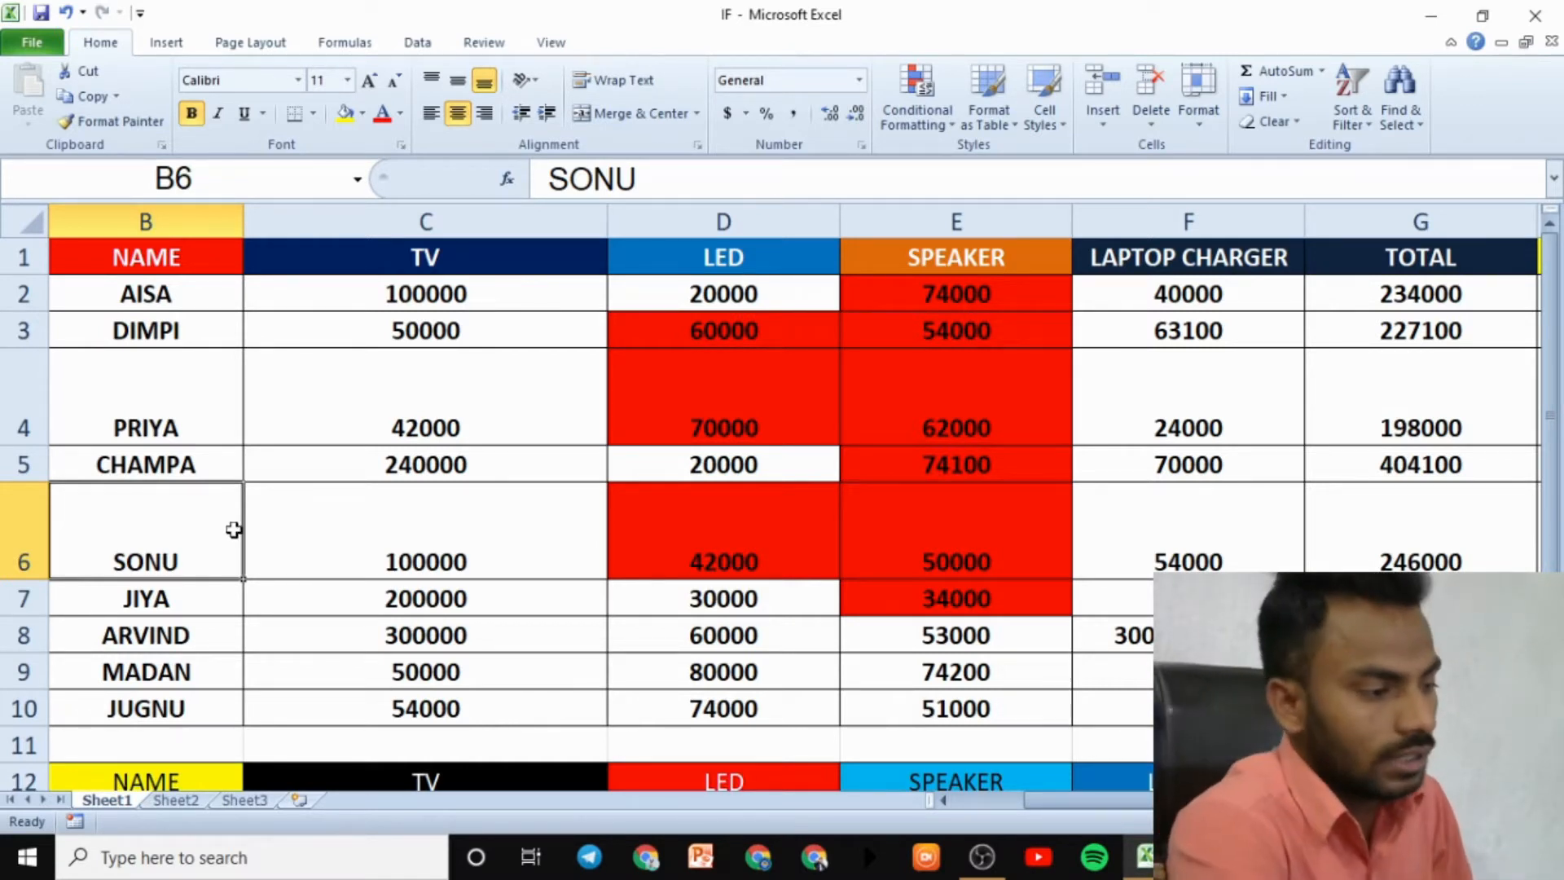
{"action": "left_click", "coordinate": [1200, 117]}
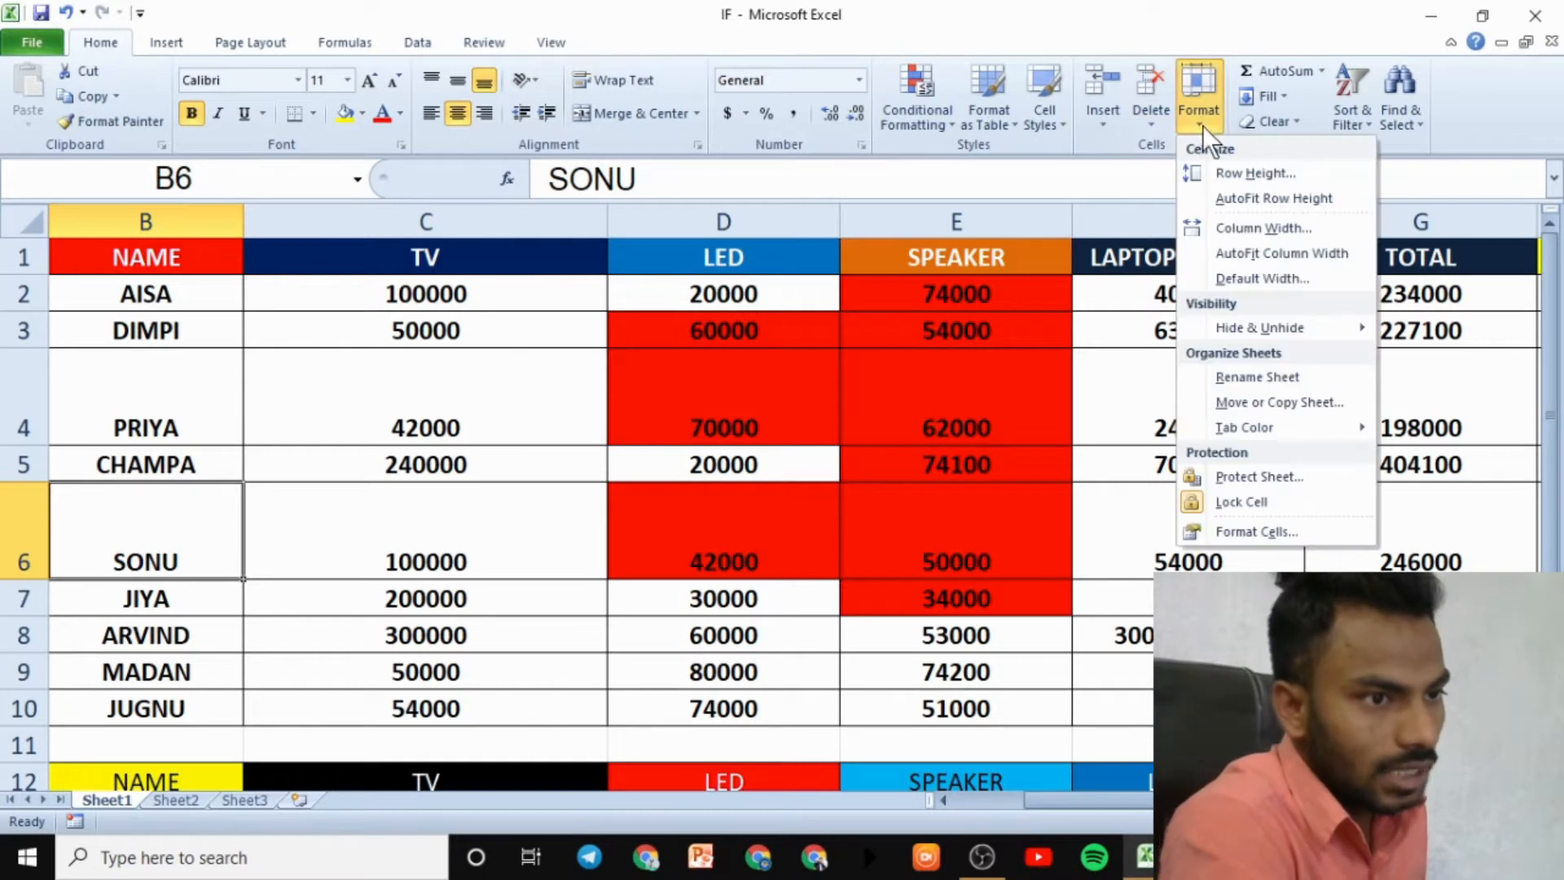
{"action": "left_click", "coordinate": [1239, 204]}
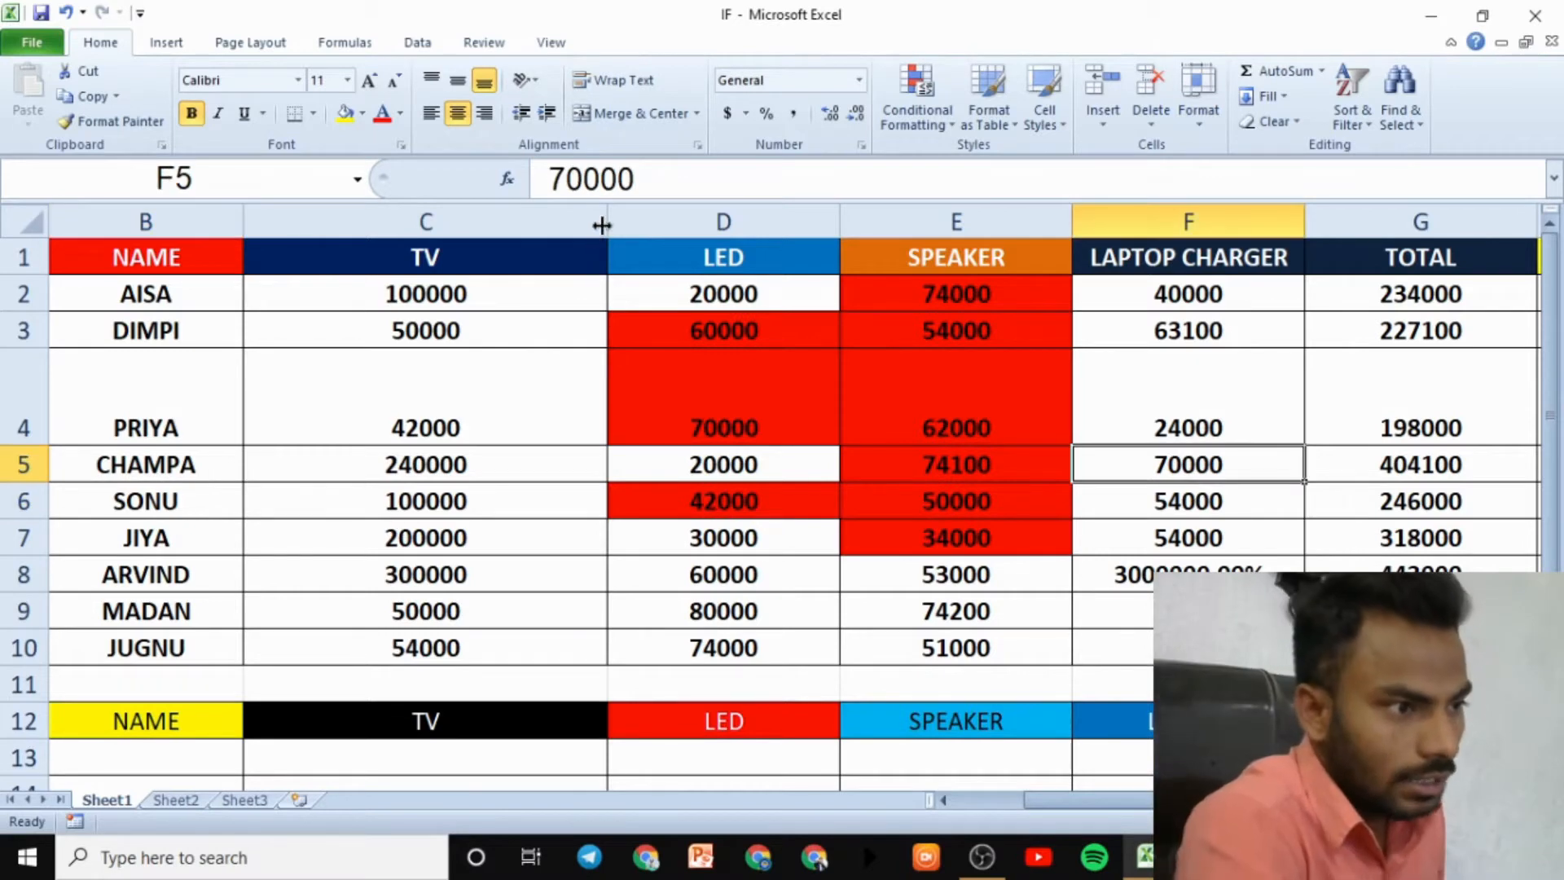
{"action": "left_click_drag", "start_coordinate": [602, 225], "coordinate": [911, 308]}
- Try AutoFit Column Width on column C, then undo it to keep the wide width
{"action": "left_click", "coordinate": [821, 218]}
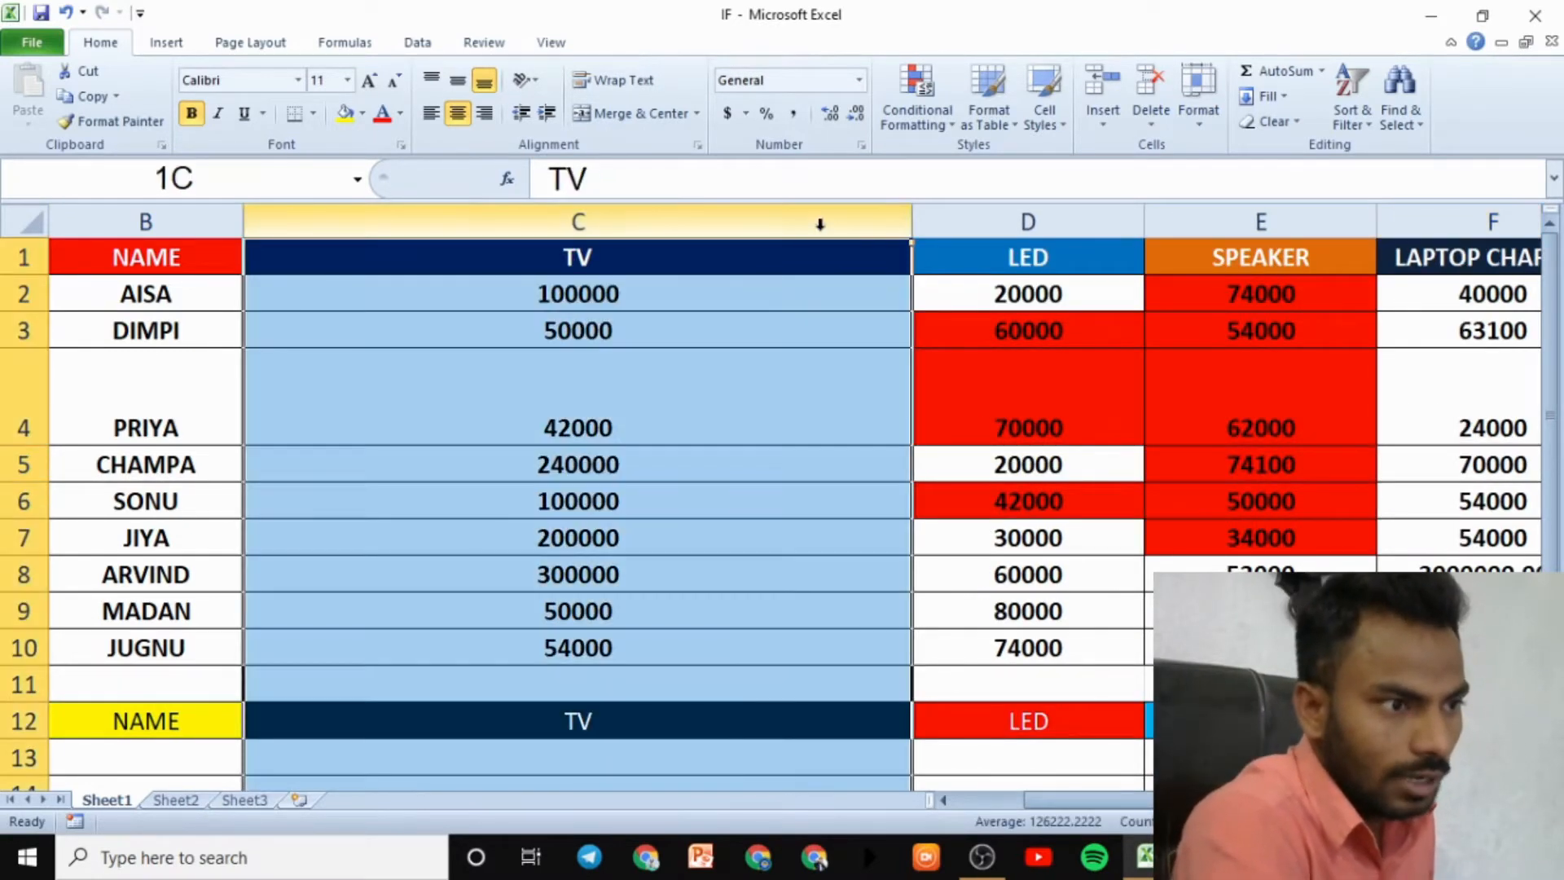
{"action": "left_click", "coordinate": [1201, 101]}
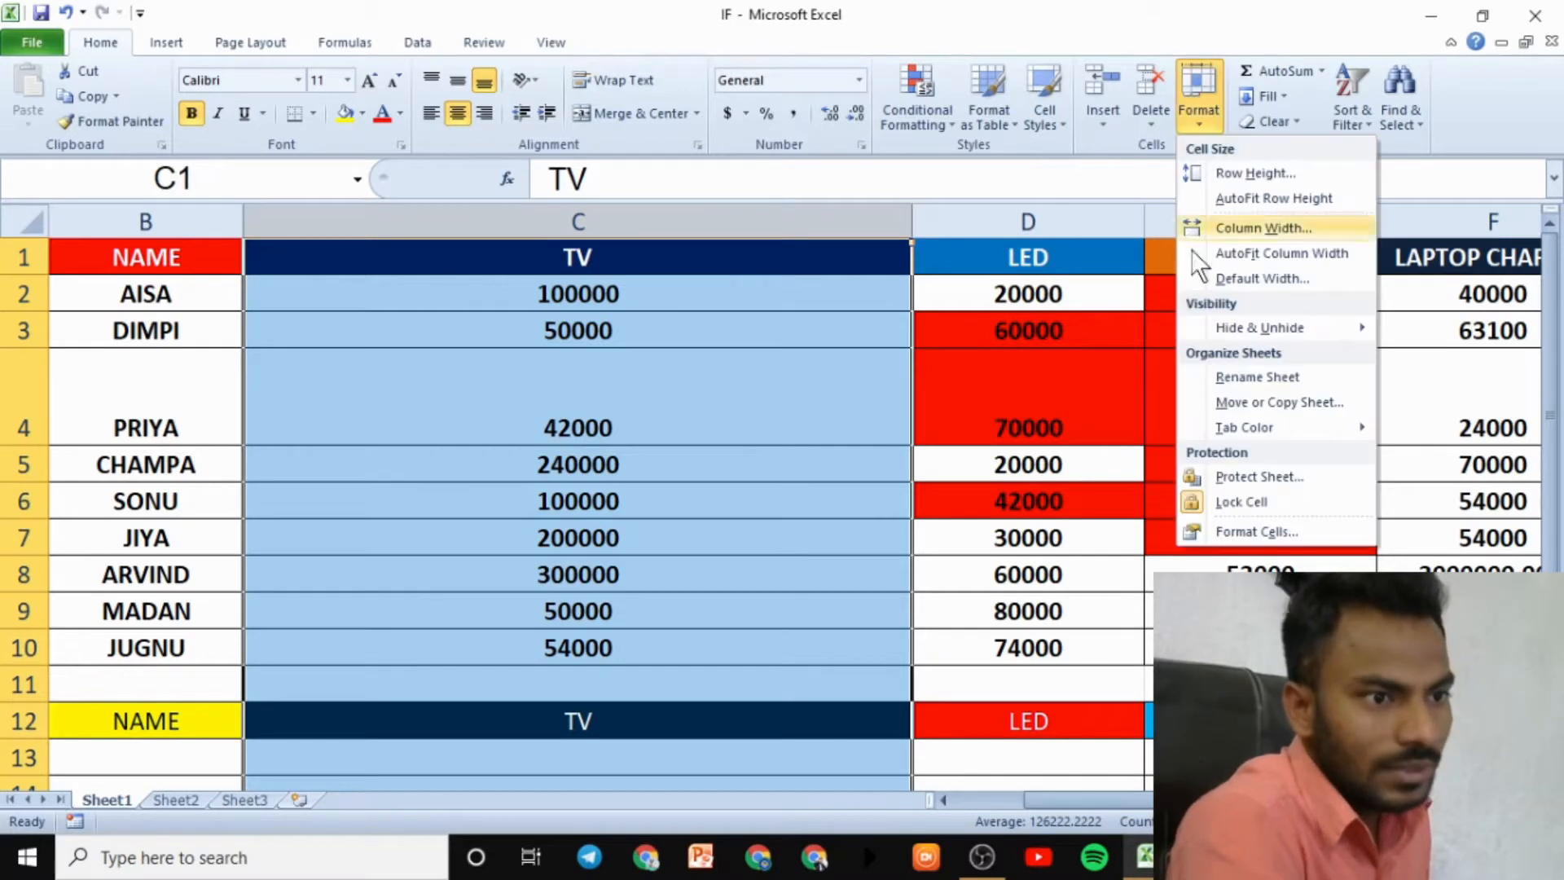
{"action": "left_click", "coordinate": [1243, 253]}
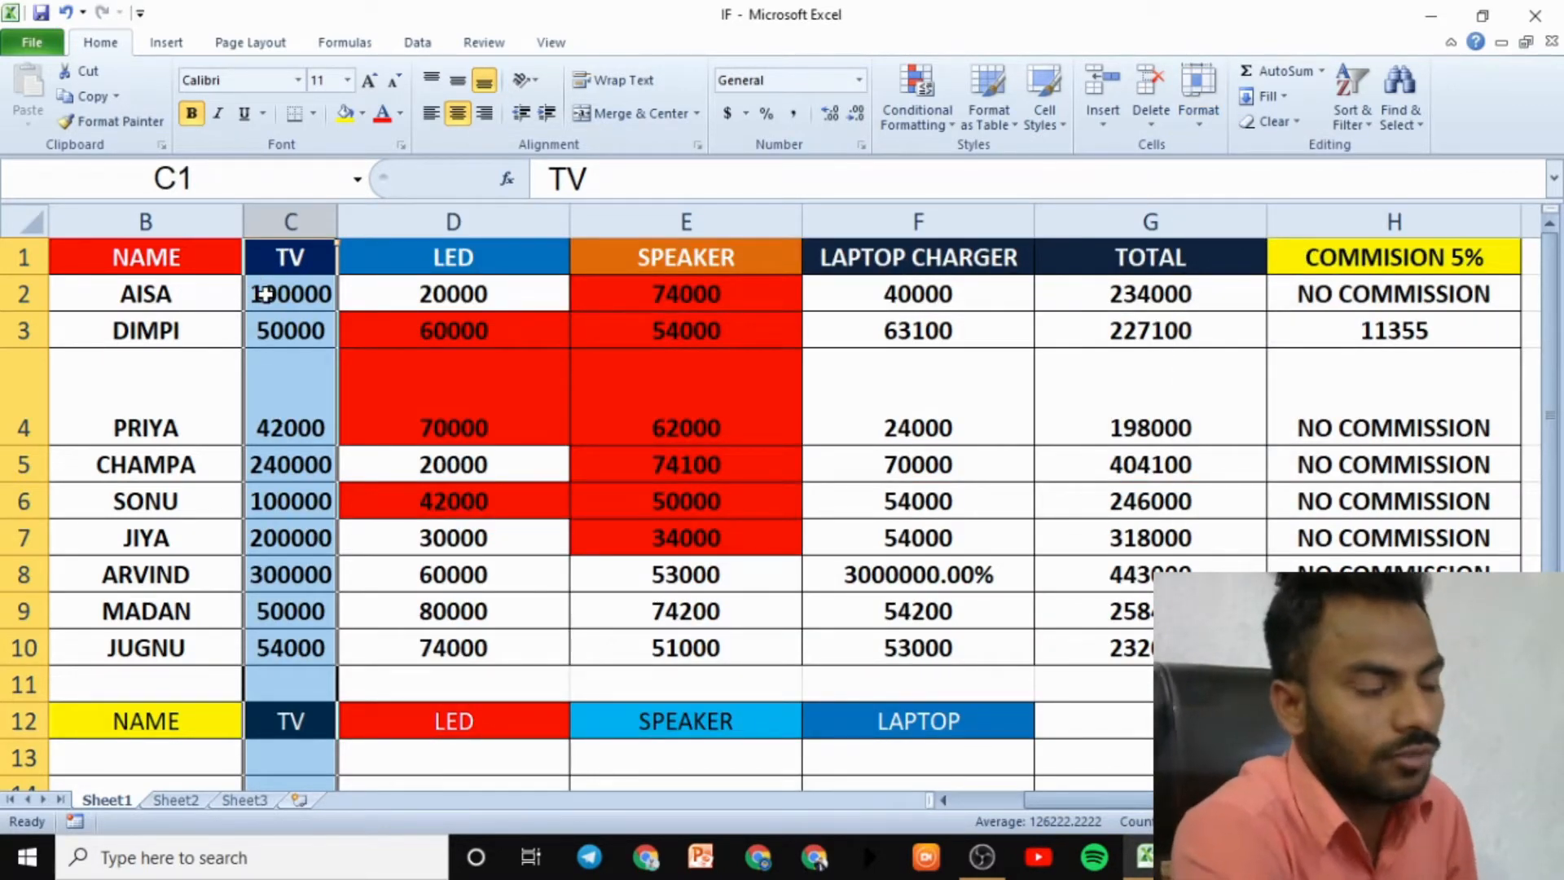
{"action": "key", "text": "ctrl+z"}
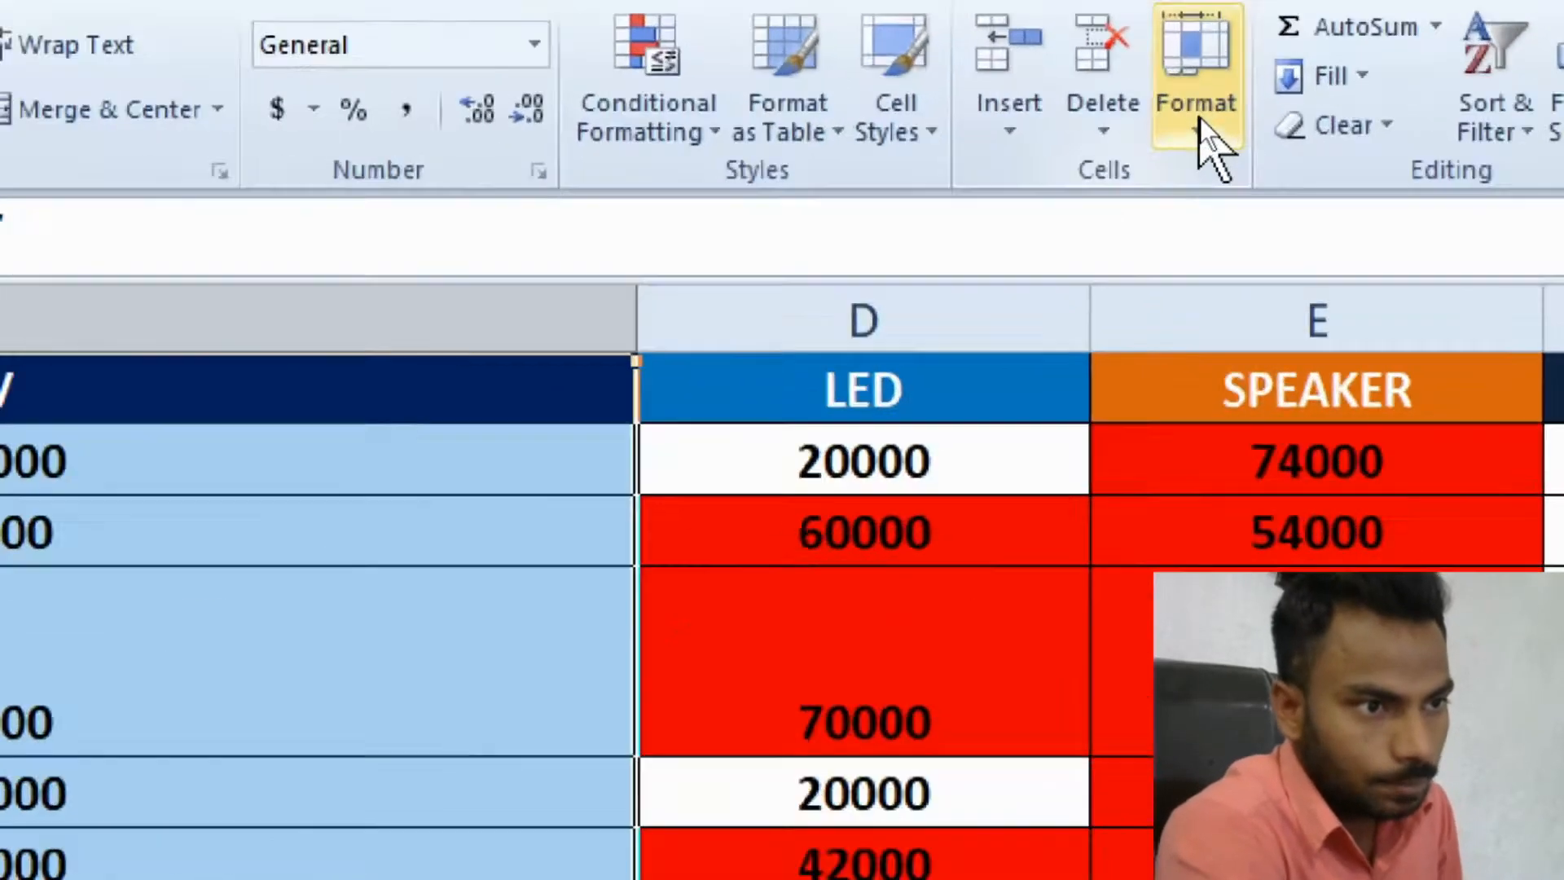
{"action": "left_click", "coordinate": [1200, 118]}
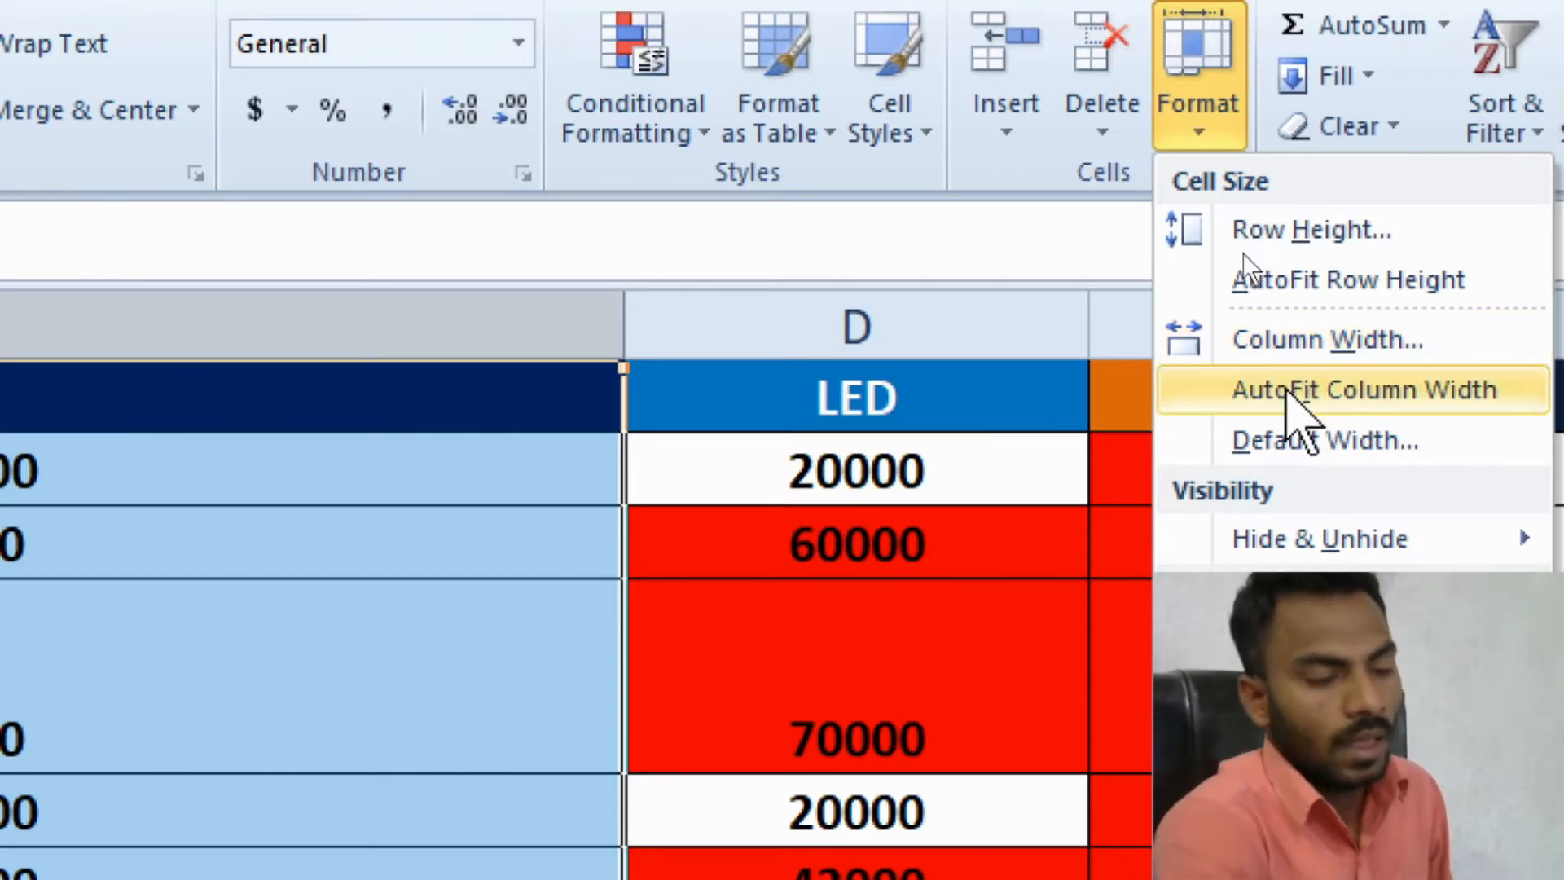
{"action": "left_click", "coordinate": [1311, 452]}
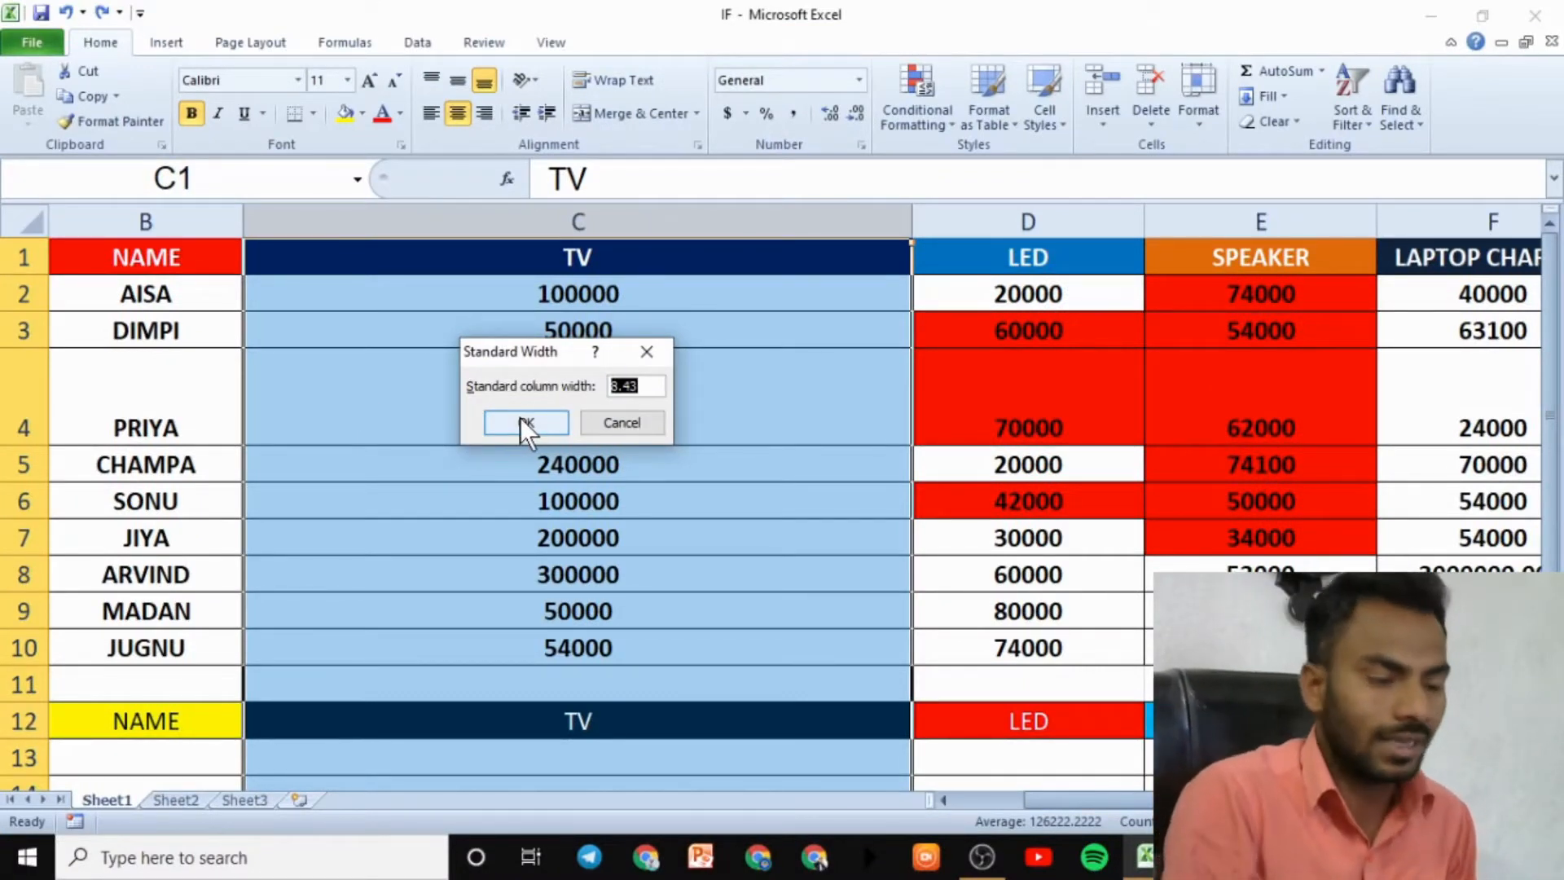
{"action": "left_click", "coordinate": [647, 351]}
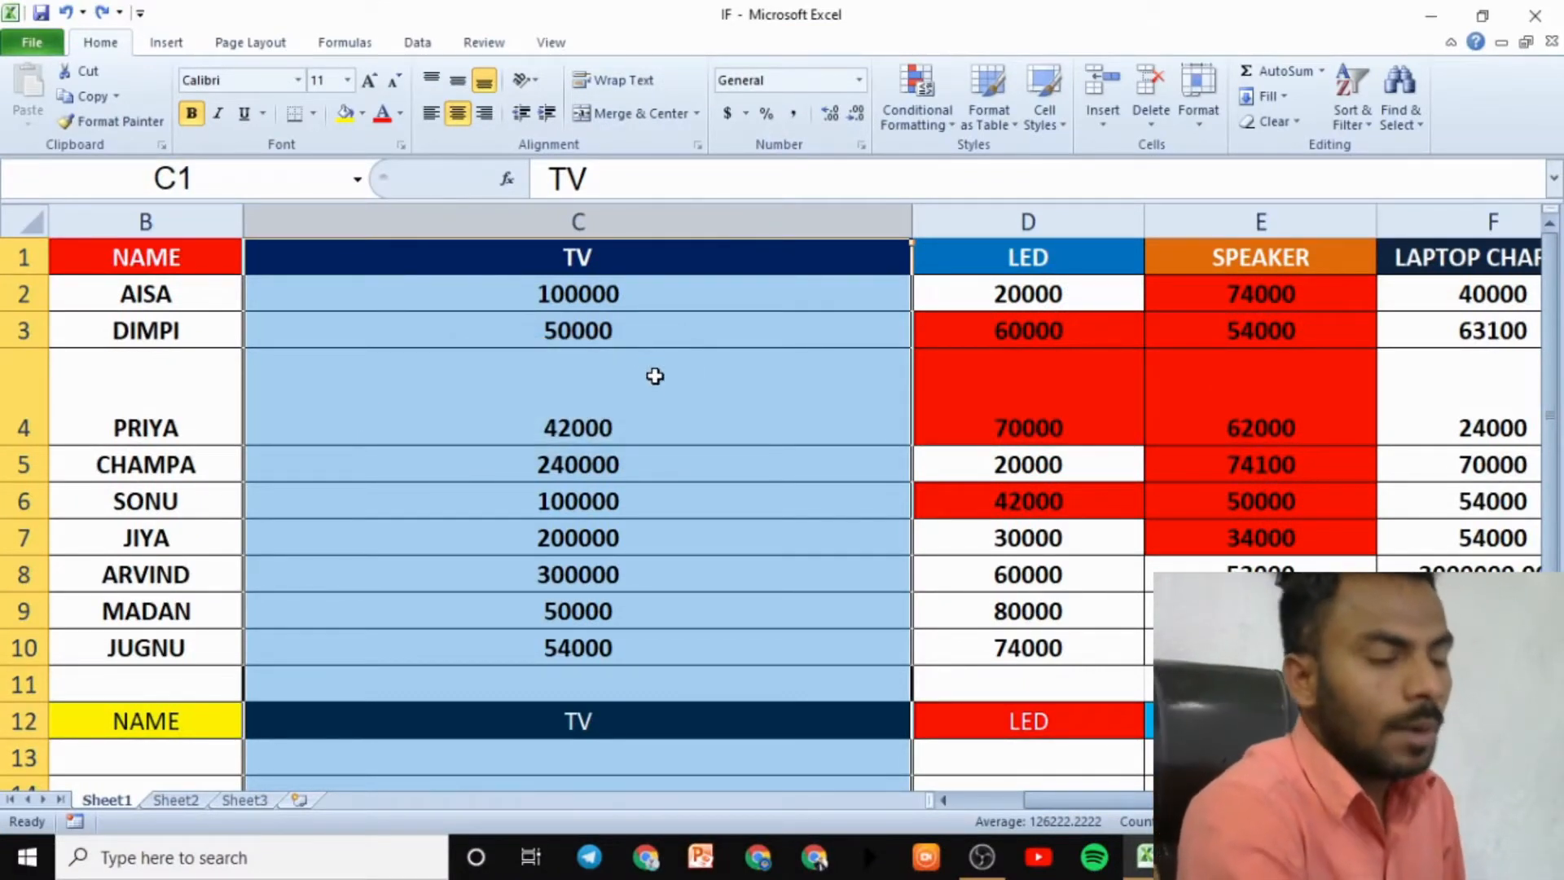
{"action": "left_click", "coordinate": [655, 375]}
{"action": "left_click", "coordinate": [1208, 115]}
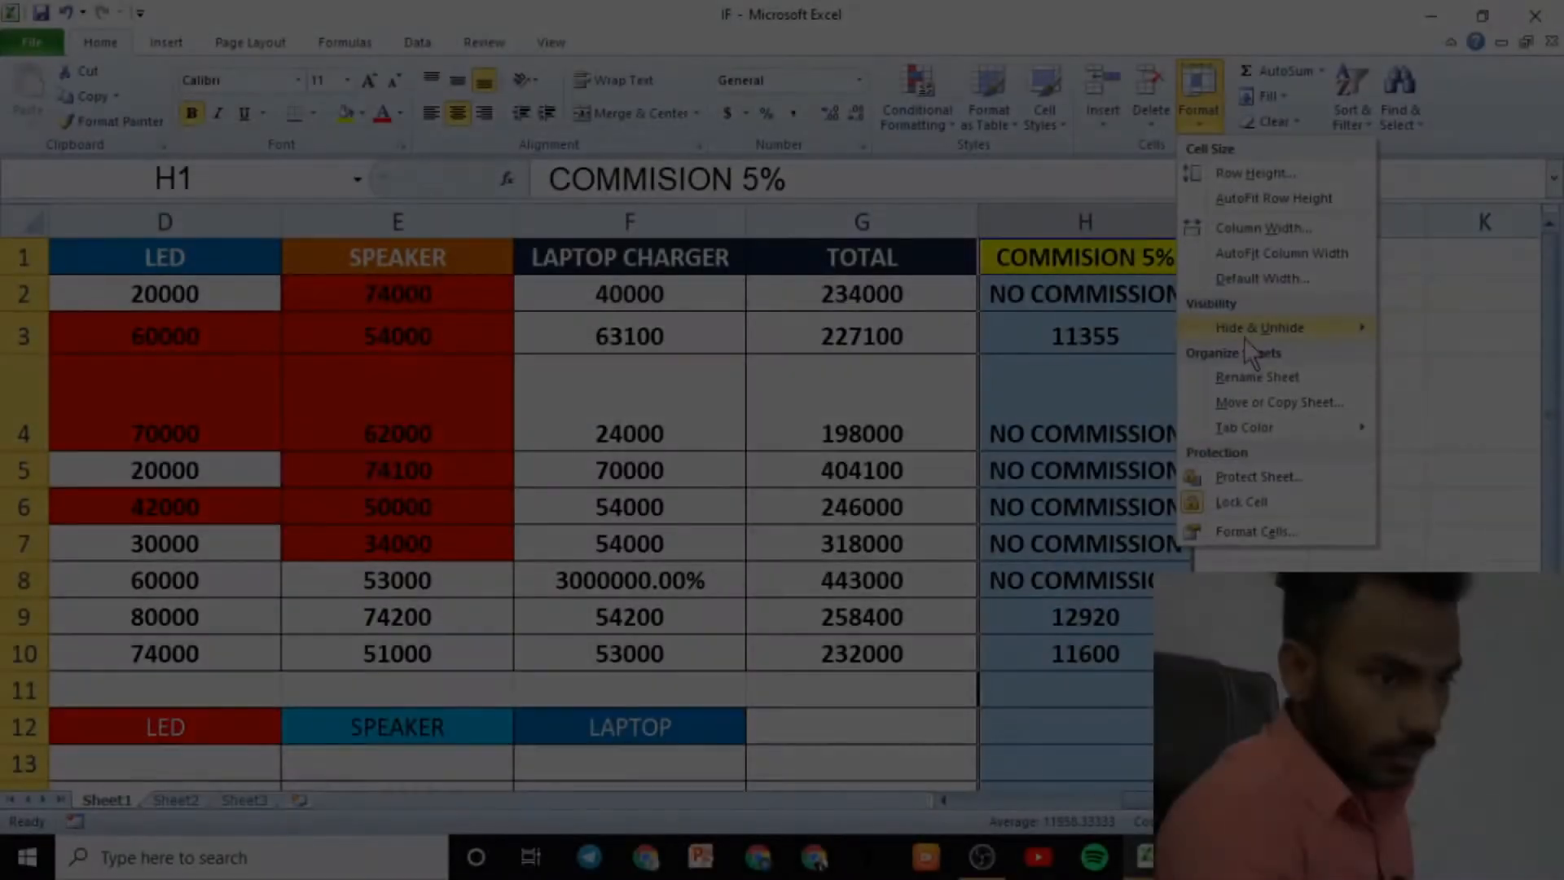
- Undo three times so PRIYA's row 4 and TV column C return to normal size
{"action": "mouse_move", "coordinate": [1244, 339]}
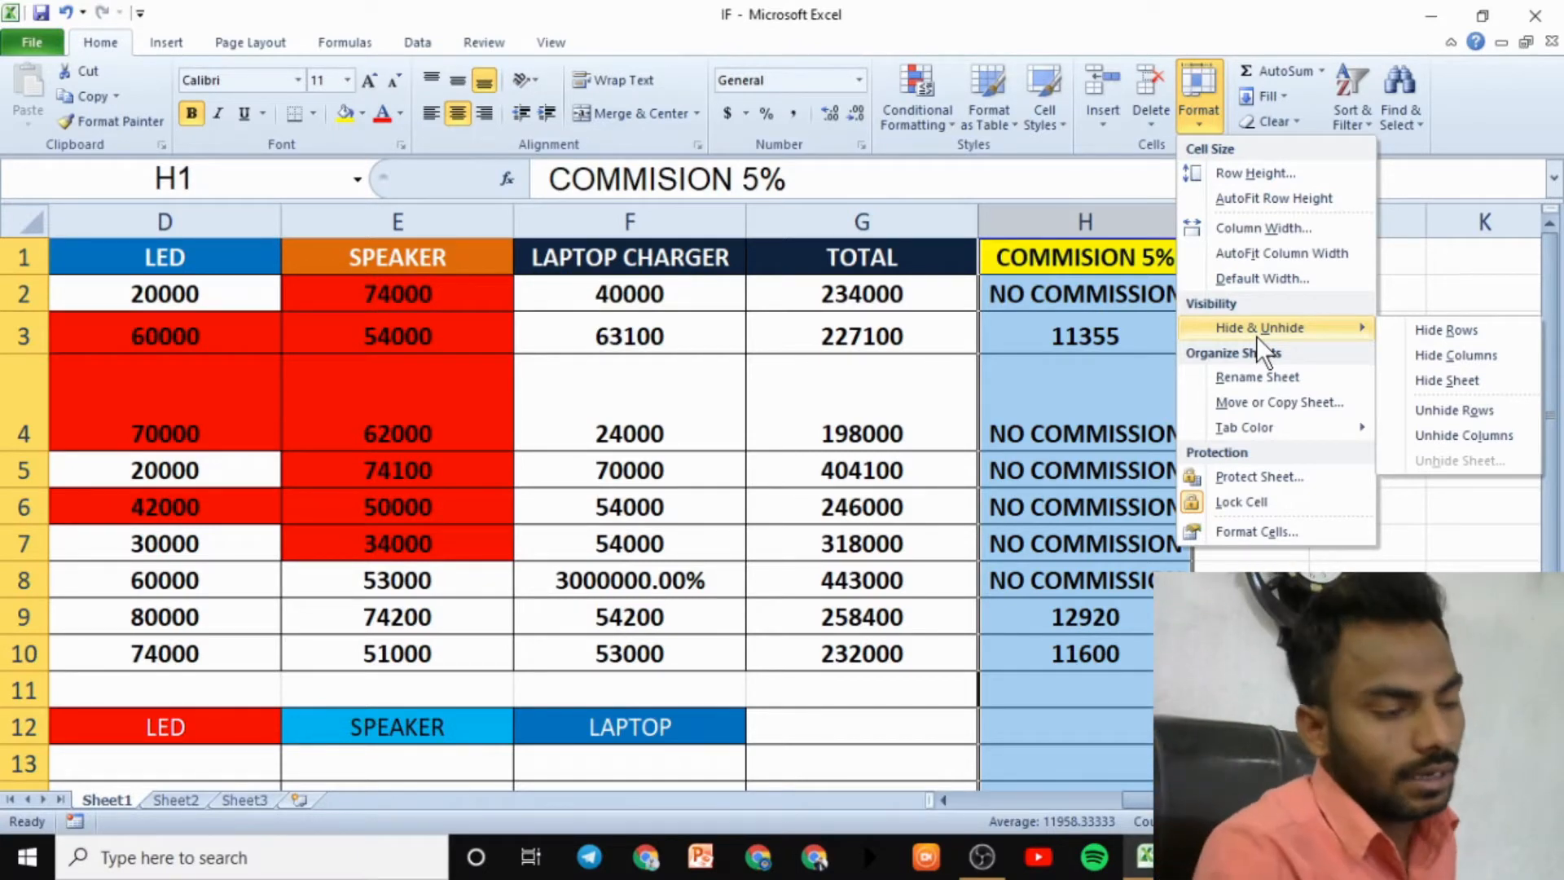
{"action": "left_click", "coordinate": [816, 534]}
{"action": "key", "text": "ctrl+z"}
{"action": "key", "text": "ctrl+z"}
{"action": "key", "text": "ctrl+z"}
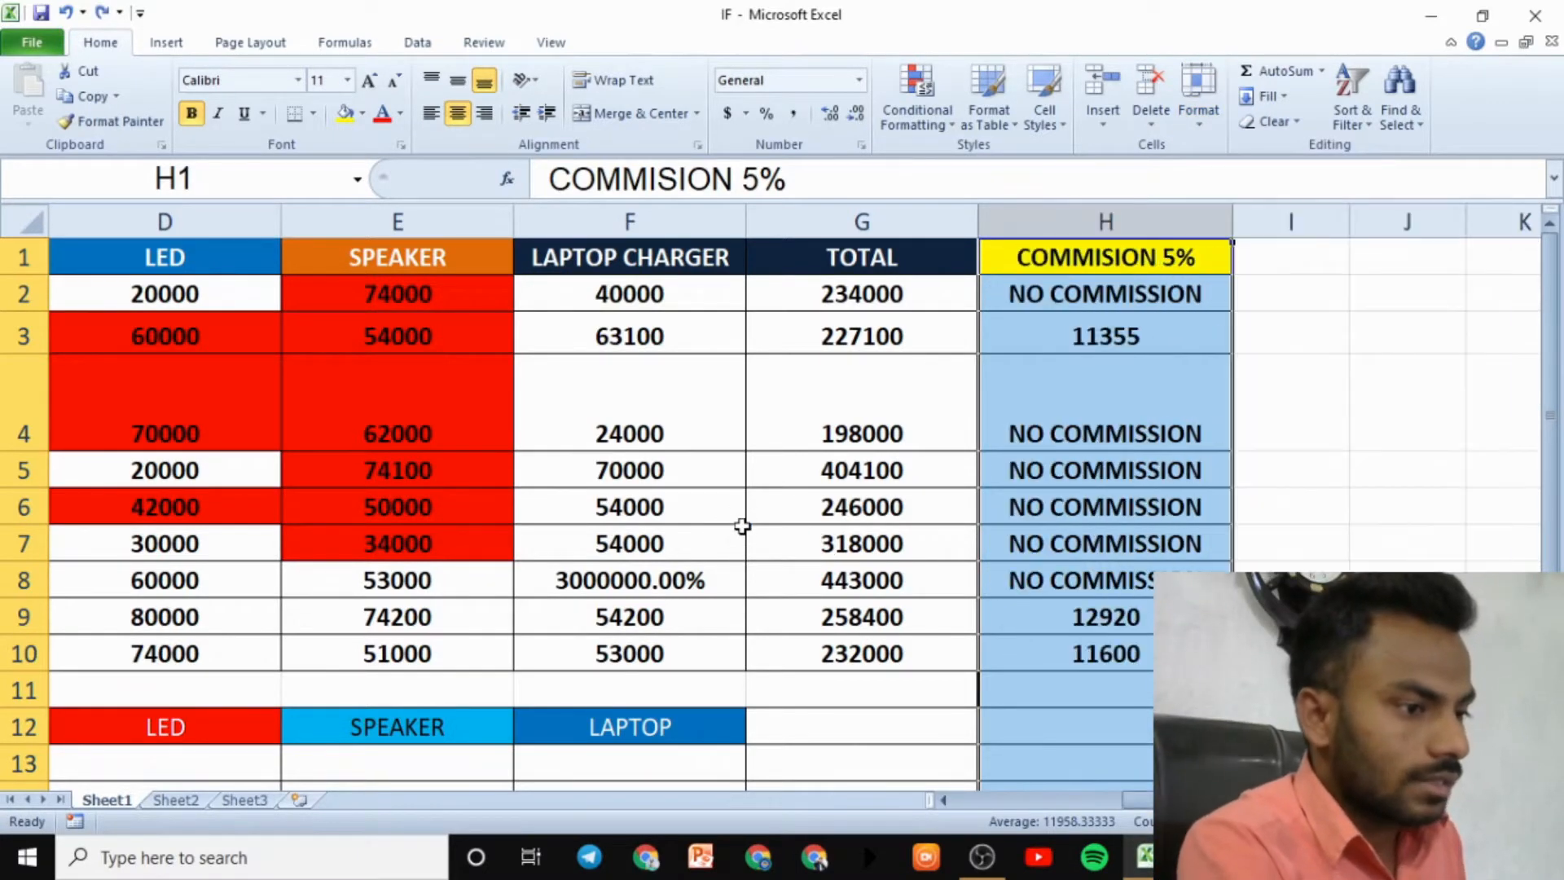
{"action": "key", "text": "ctrl+z"}
{"action": "key", "text": "ctrl+z"}
{"action": "key", "text": "ctrl+z"}
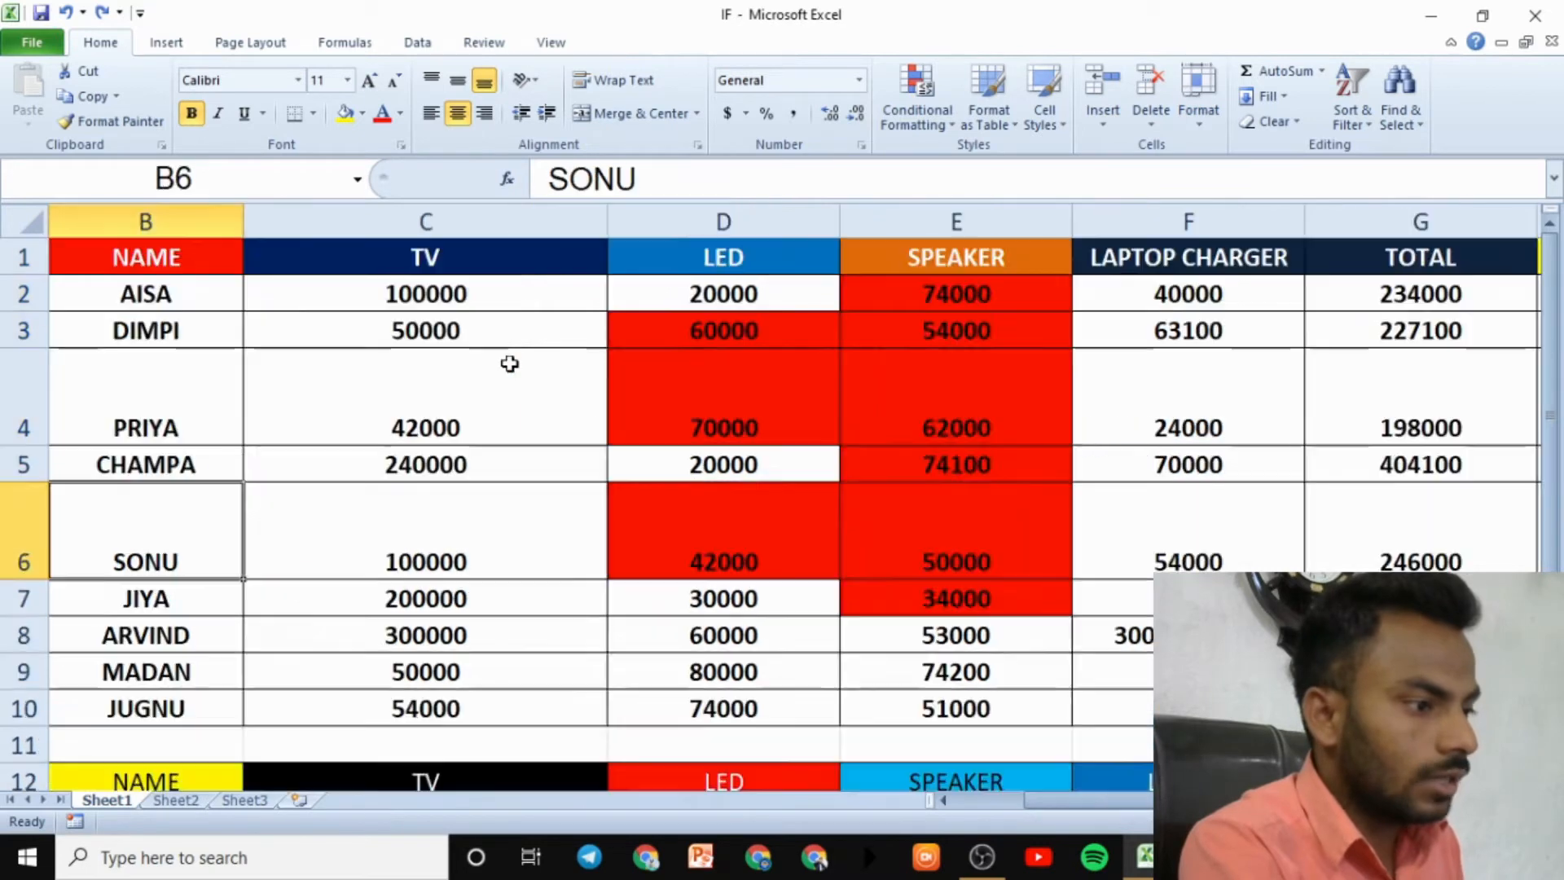
{"action": "key", "text": "ctrl+z"}
{"action": "key", "text": "ctrl+z"}
{"action": "key", "text": "ctrl+z"}
{"action": "key", "text": "ctrl+z"}
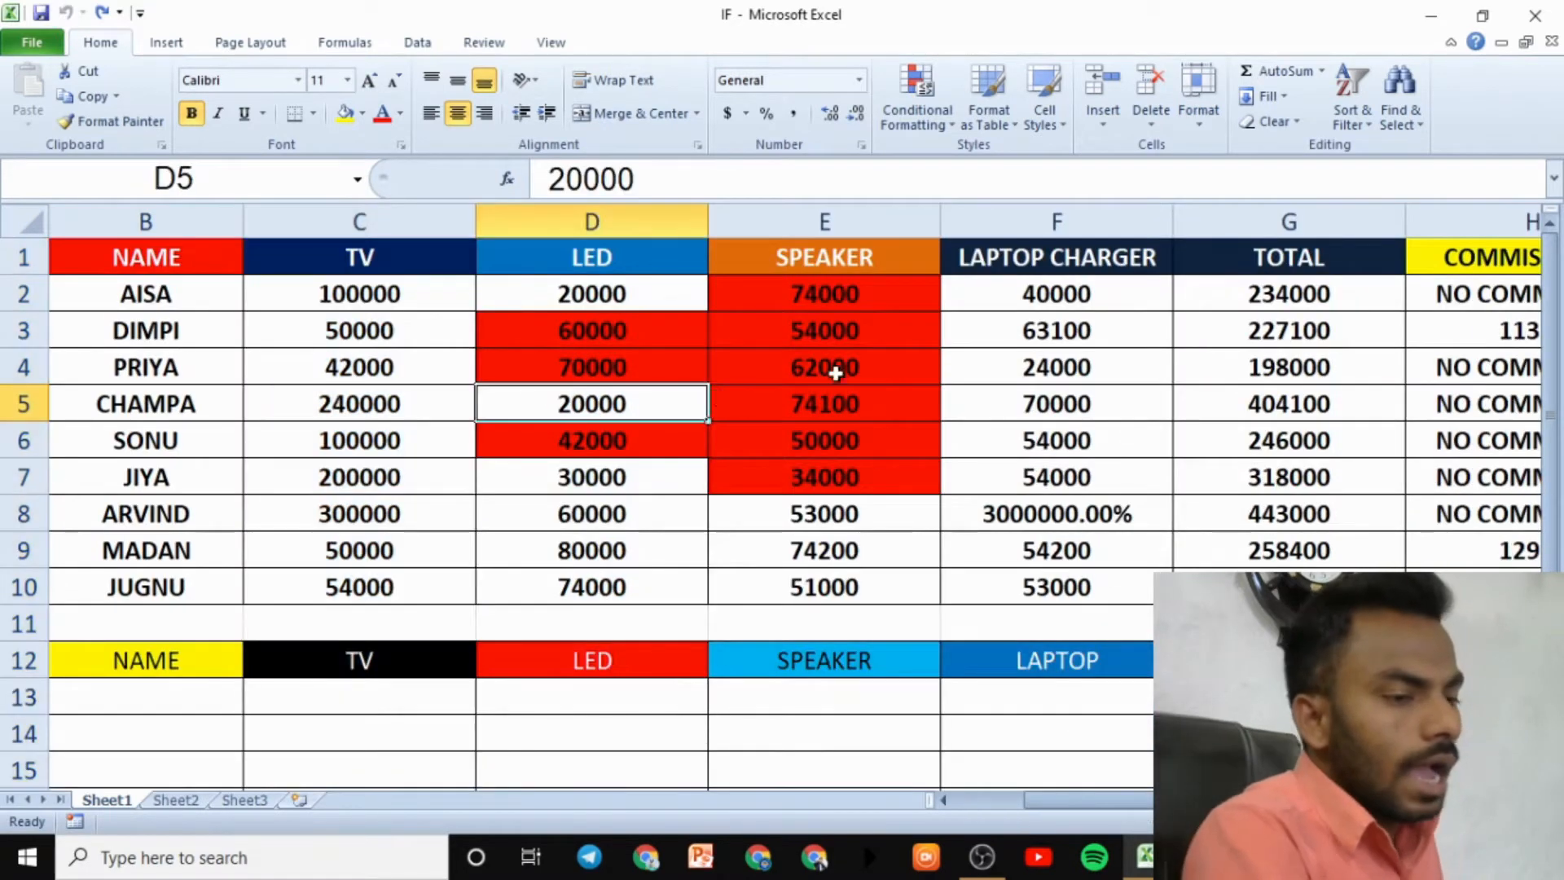
{"action": "left_click", "coordinate": [36, 294]}
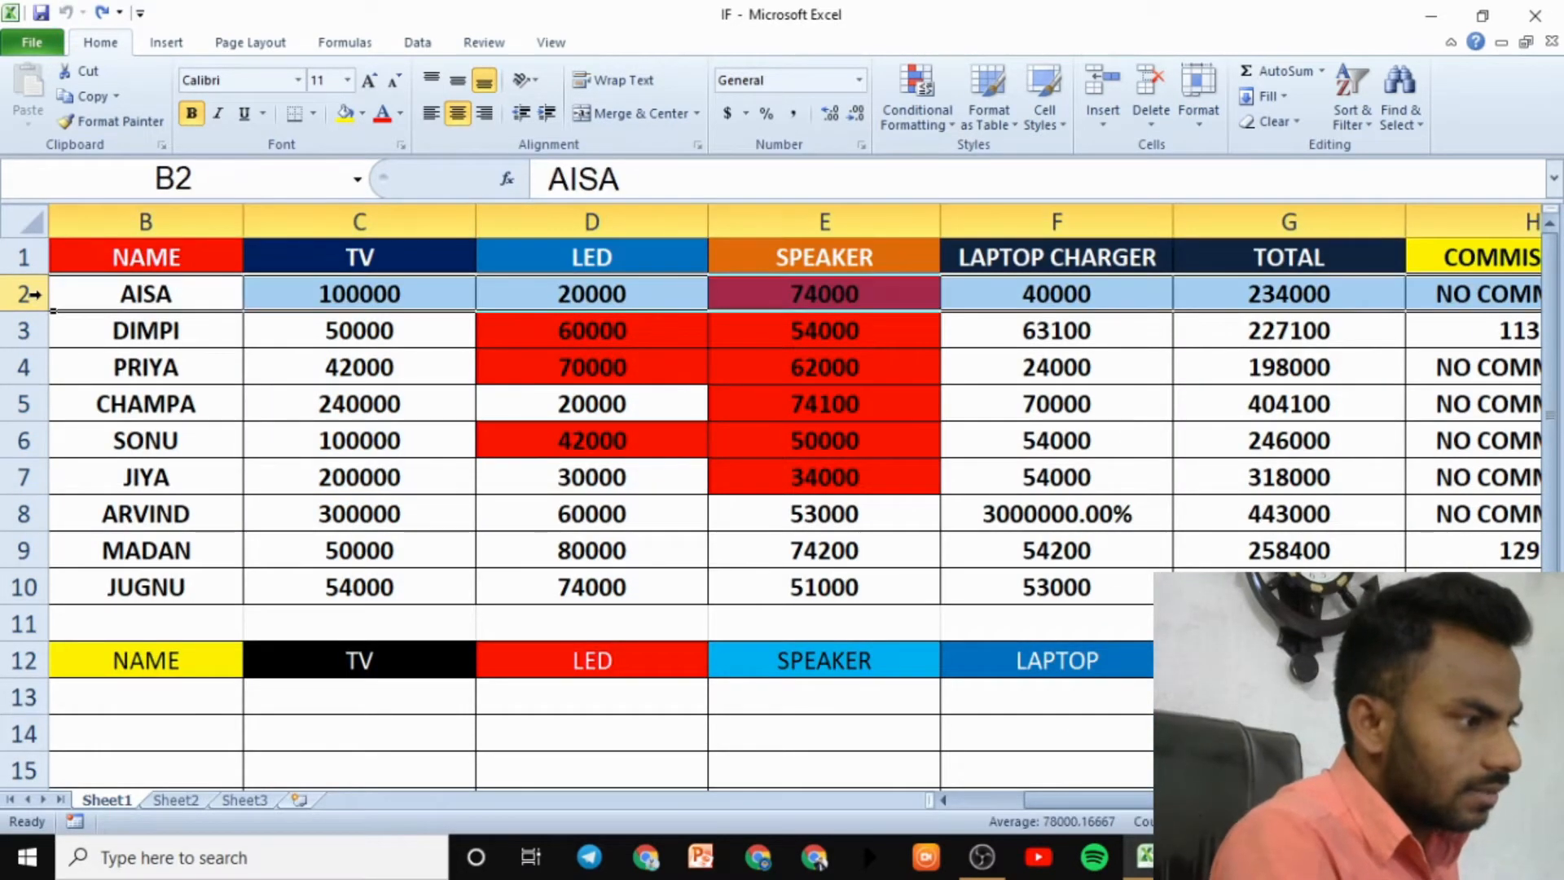
- Select the SPEAKER column E and view the Format options without changing anything
{"action": "left_click", "coordinate": [802, 444]}
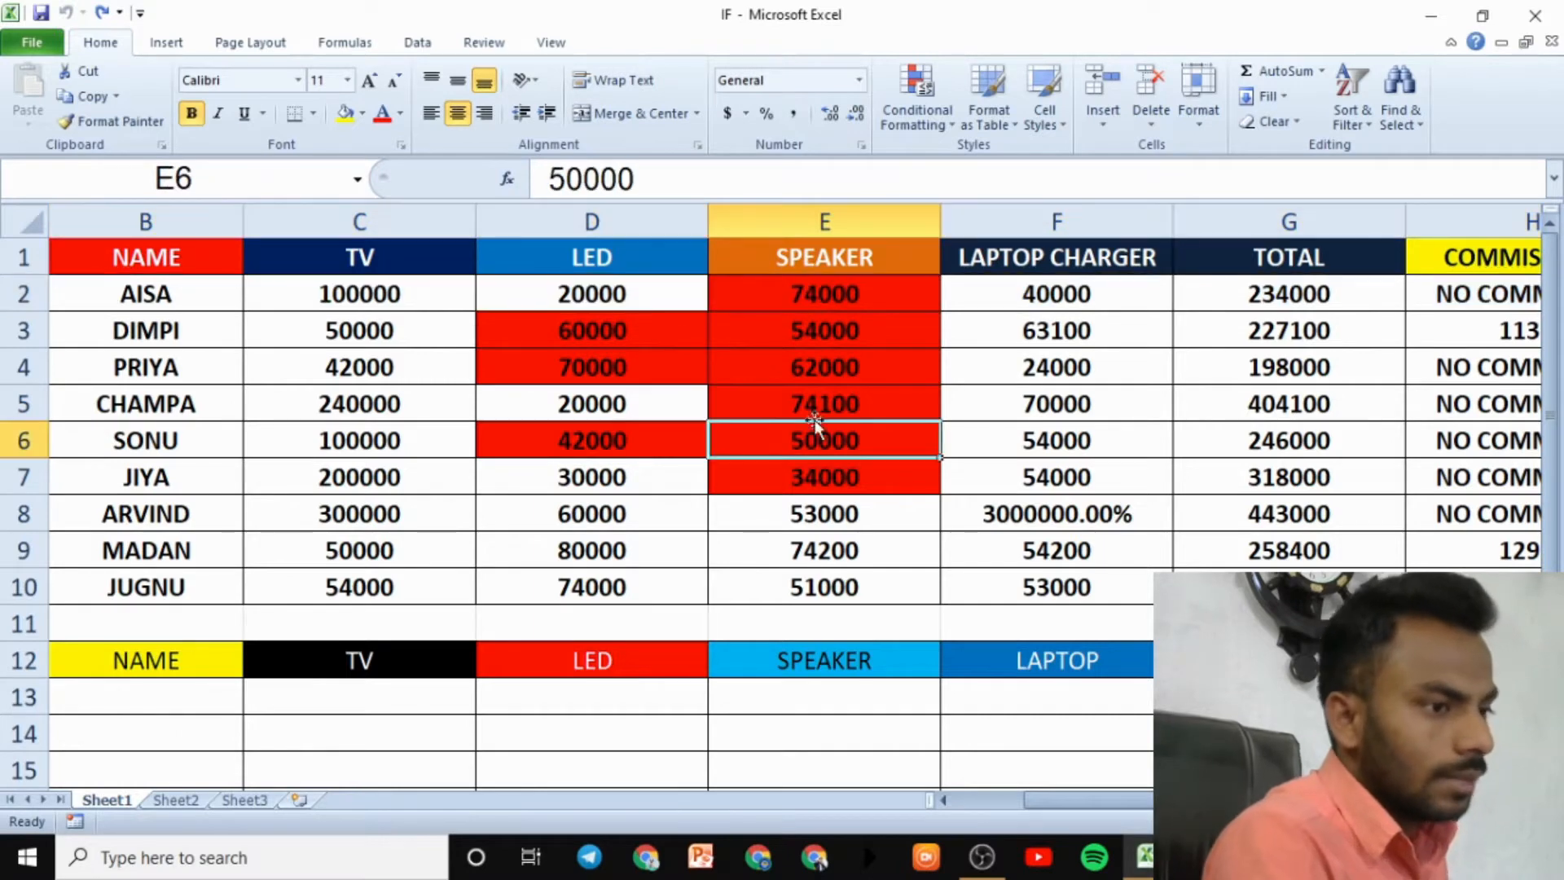
{"action": "left_click", "coordinate": [850, 211]}
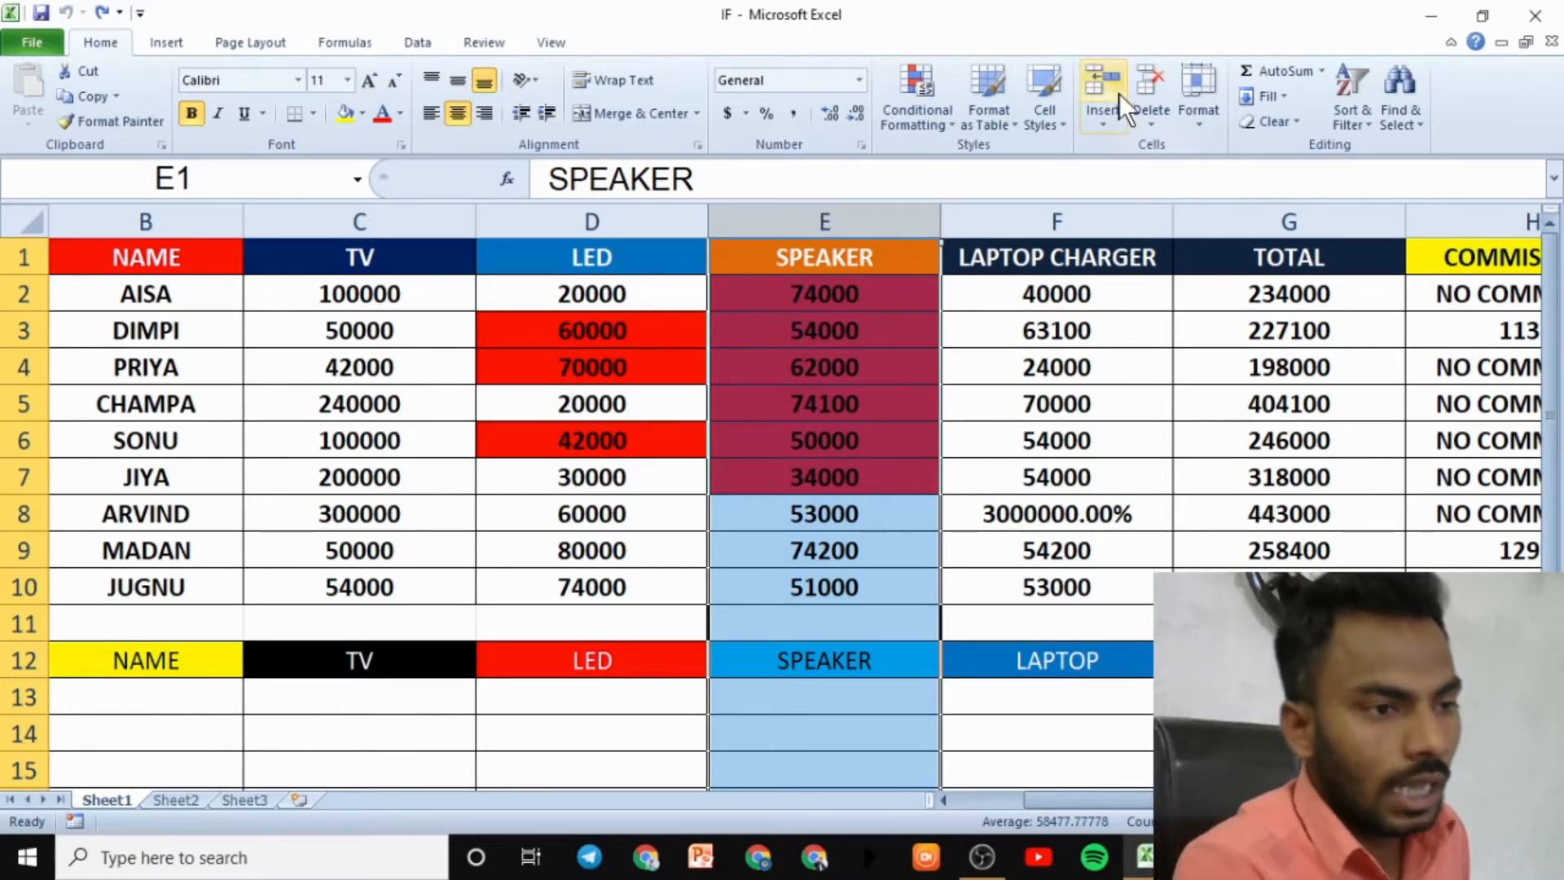
{"action": "left_click", "coordinate": [1195, 120]}
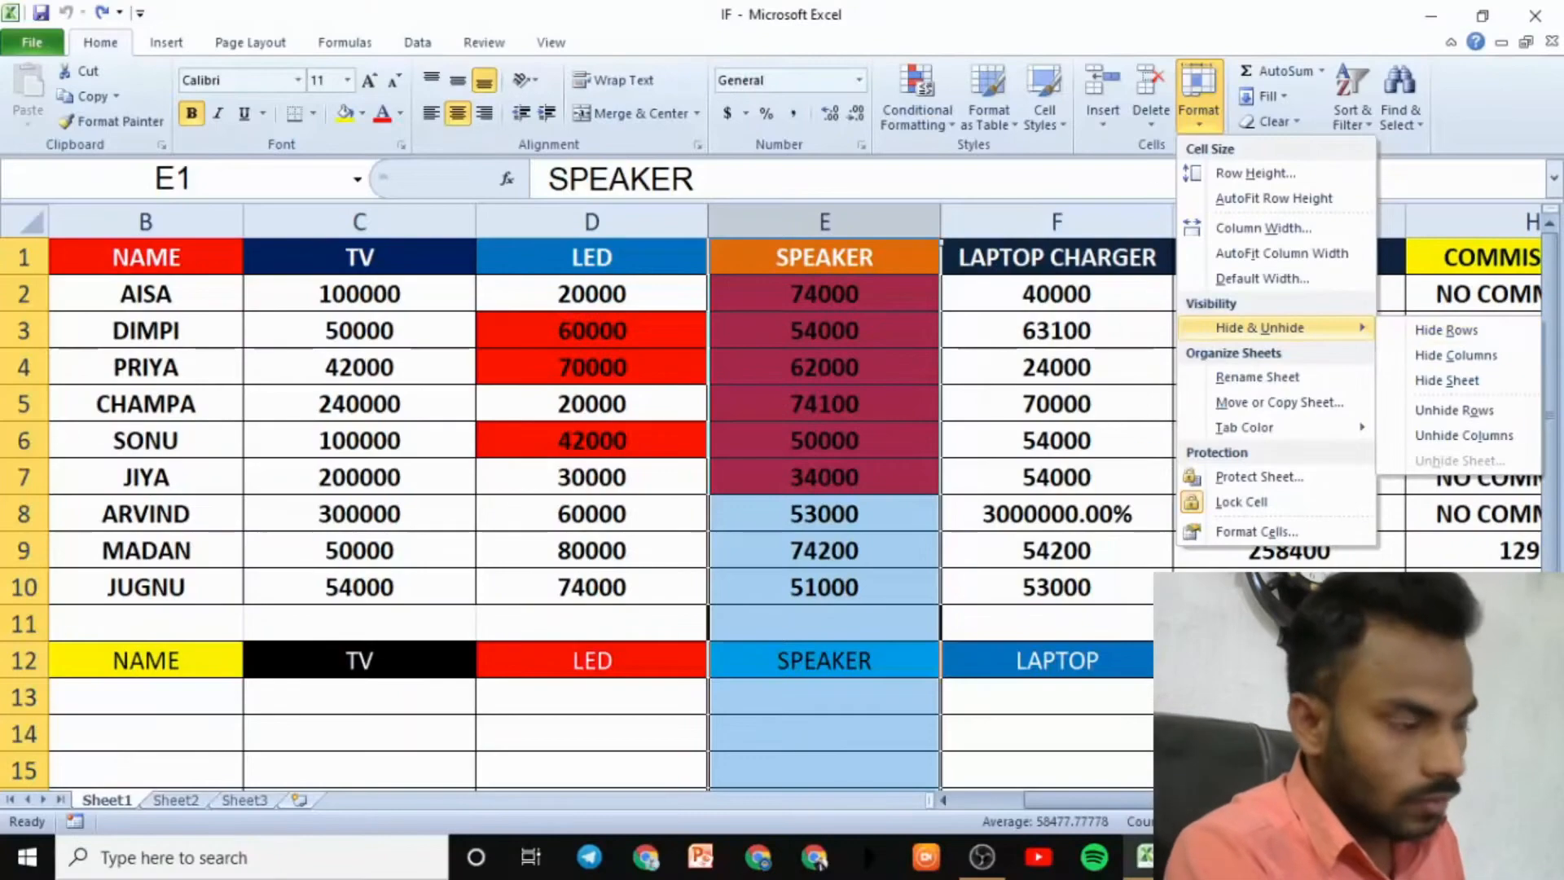
{"action": "left_click", "coordinate": [25, 326]}
{"action": "left_click", "coordinate": [31, 332]}
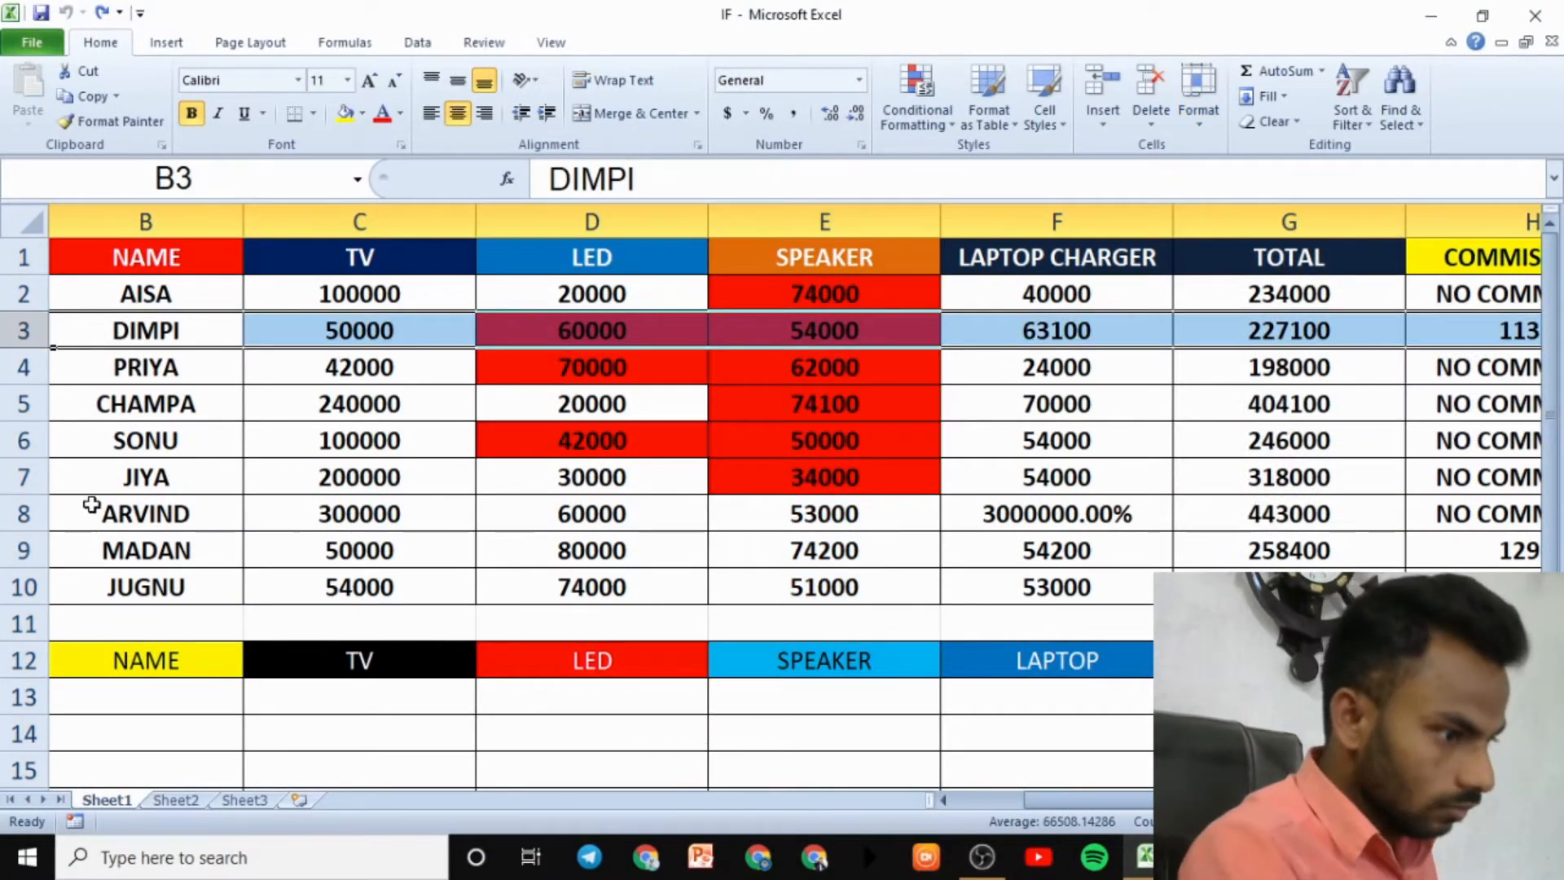
- Hide MADAN's row 9 with Hide & Unhide > Hide Rows
{"action": "left_click", "coordinate": [25, 550]}
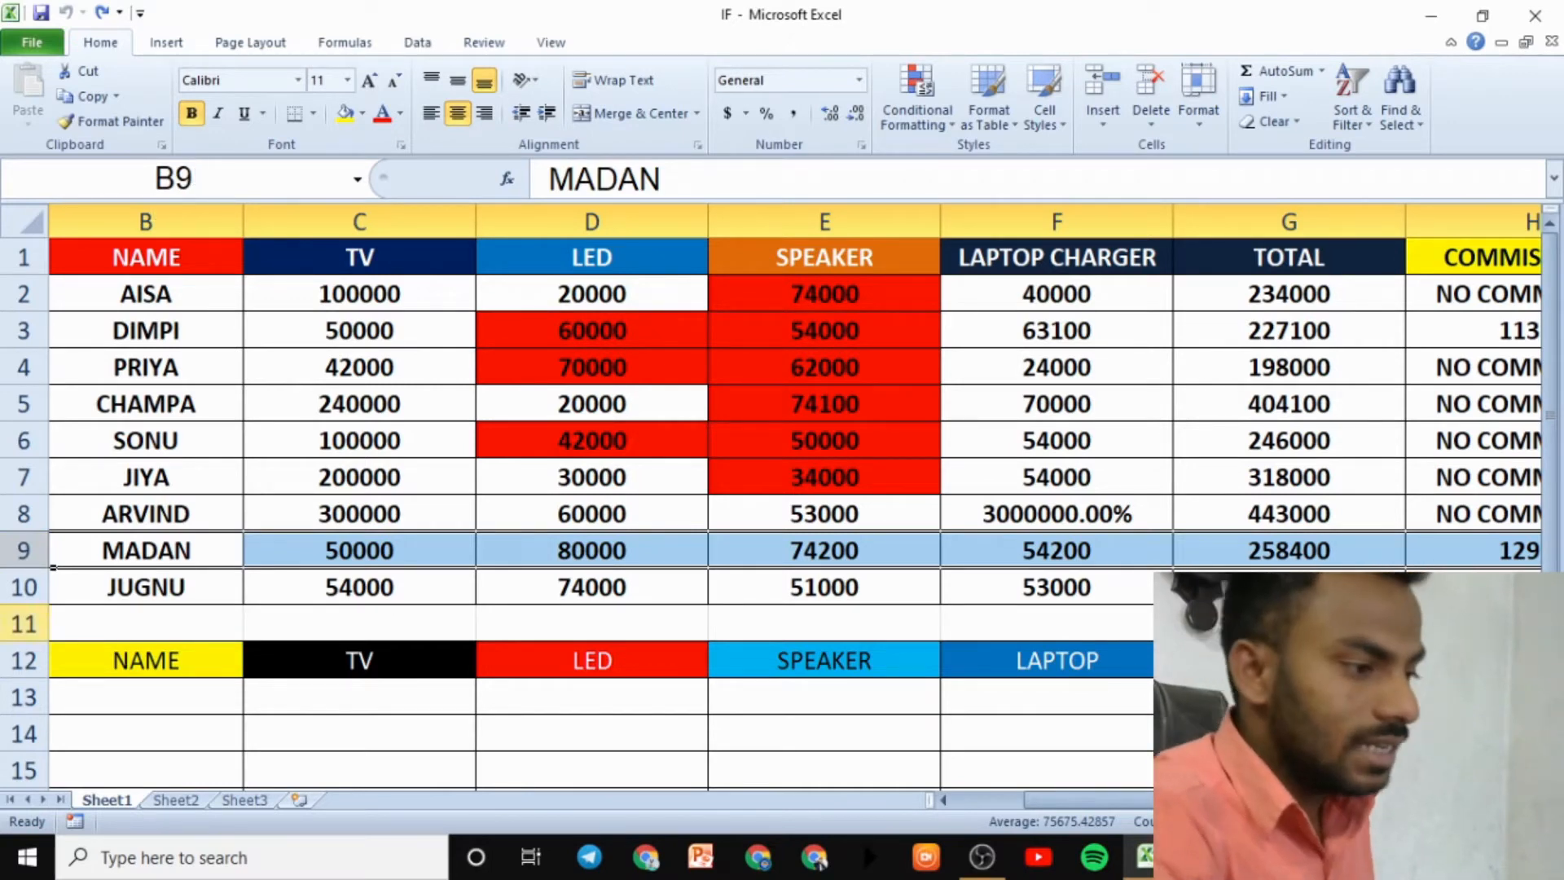
{"action": "left_click", "coordinate": [1219, 124]}
{"action": "mouse_move", "coordinate": [1284, 323]}
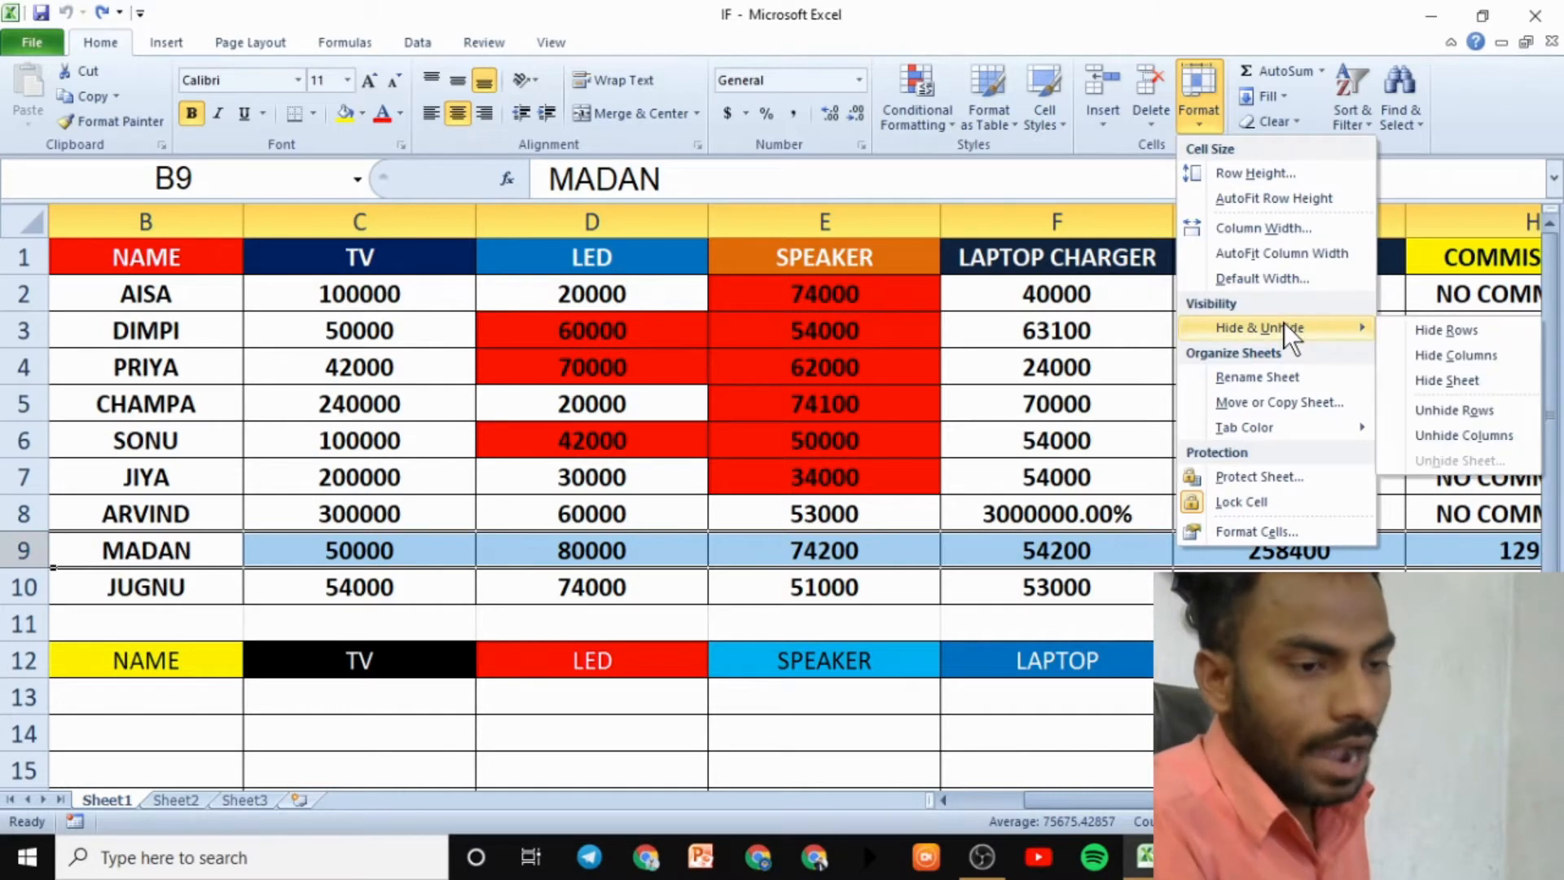
{"action": "left_click", "coordinate": [1456, 335]}
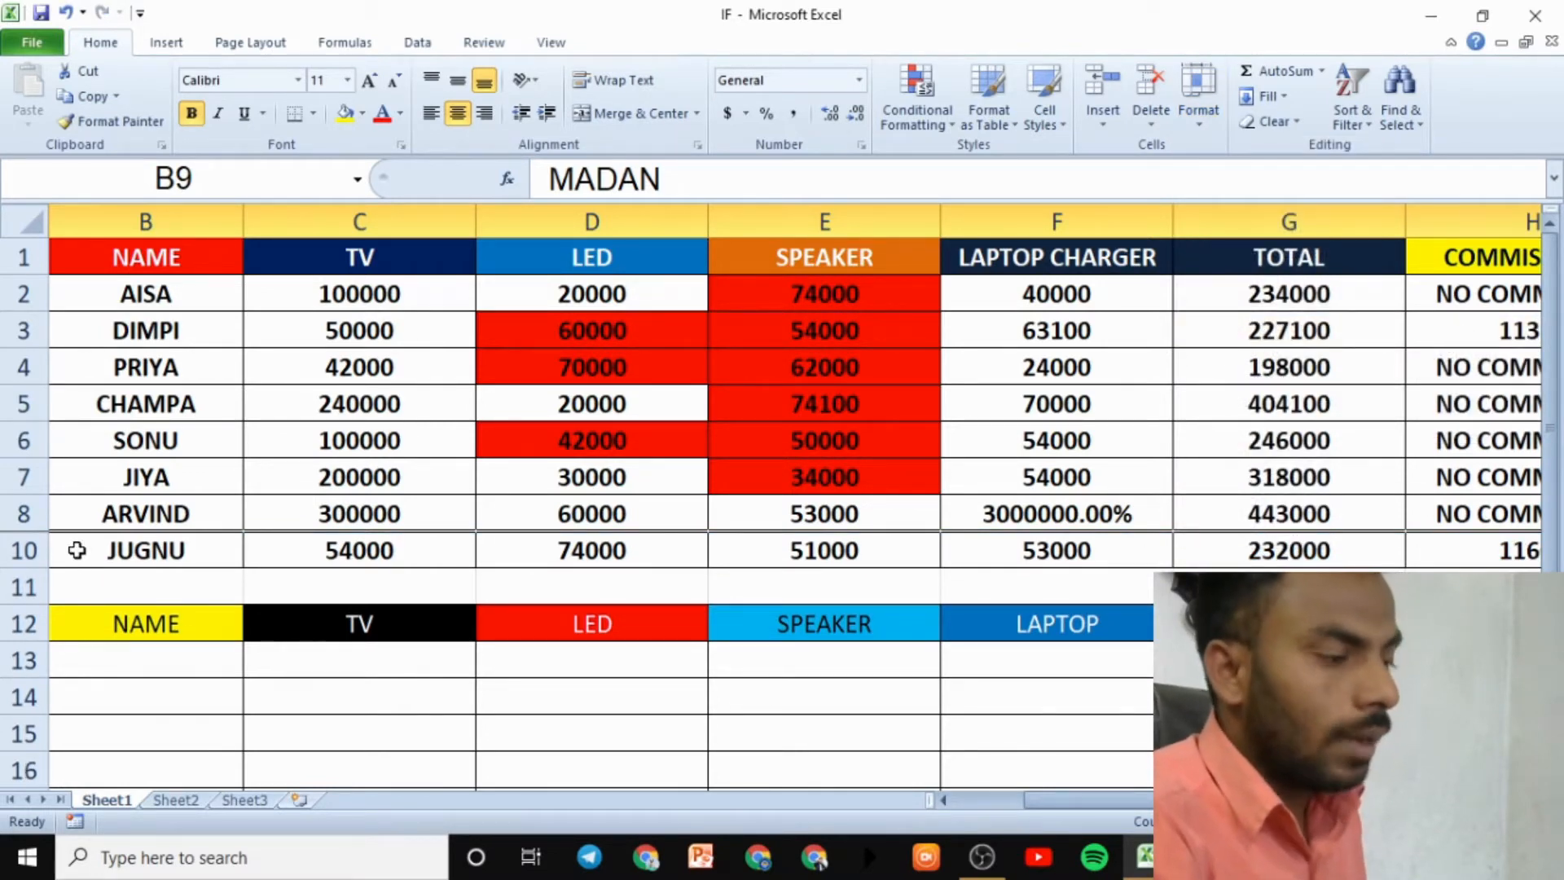
{"action": "left_click", "coordinate": [25, 544]}
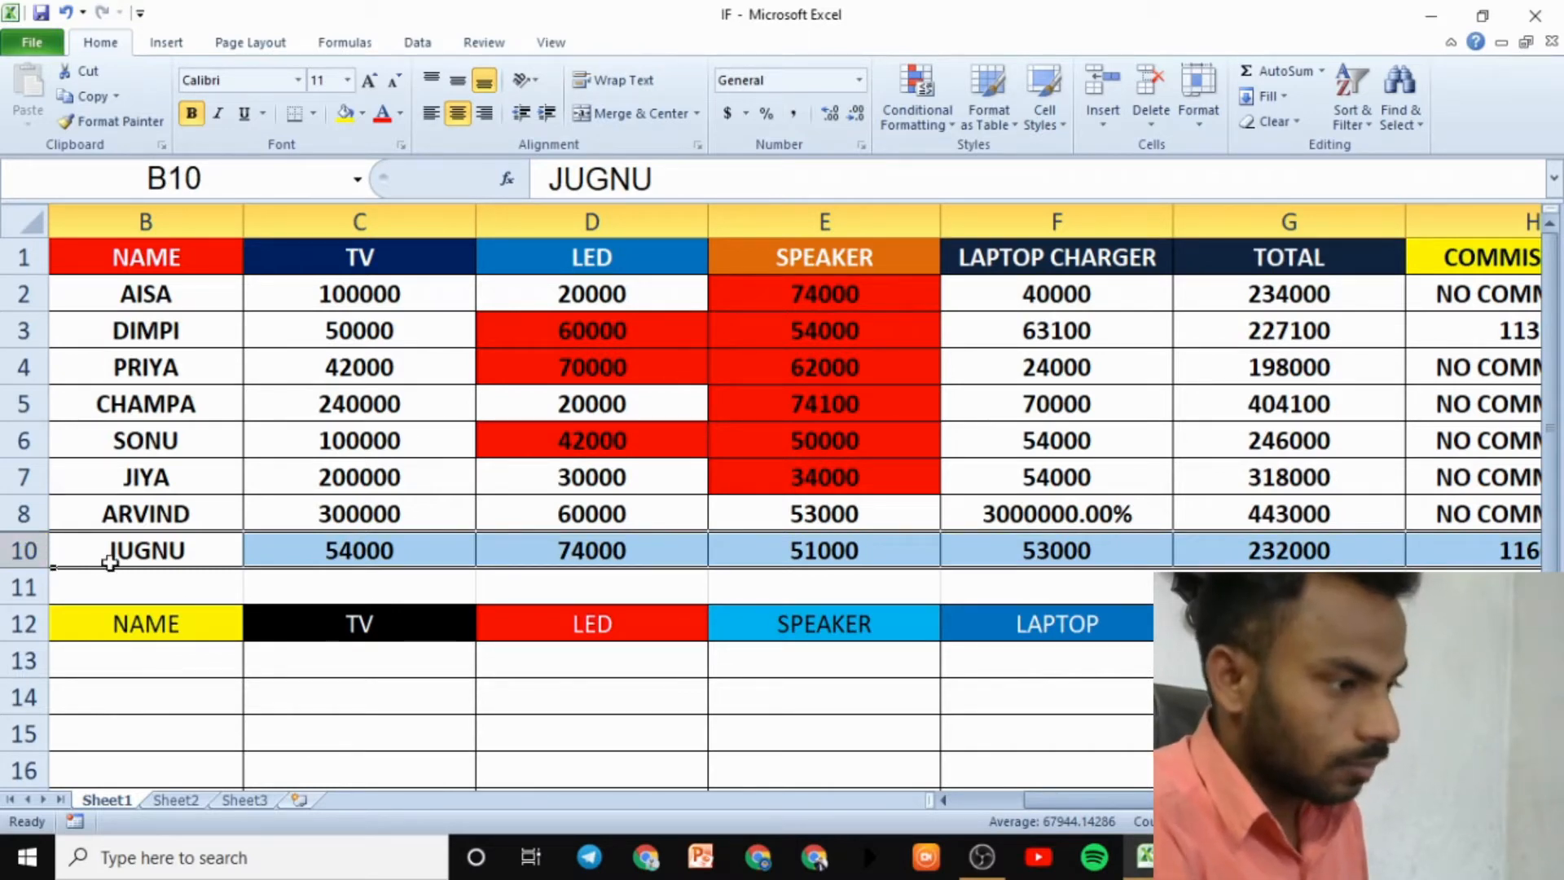
- Undo and redo hiding MADAN's row, then try Unhide Rows with only row 8 selected
{"action": "key", "text": "ctrl+z"}
{"action": "key", "text": "ctrl+y"}
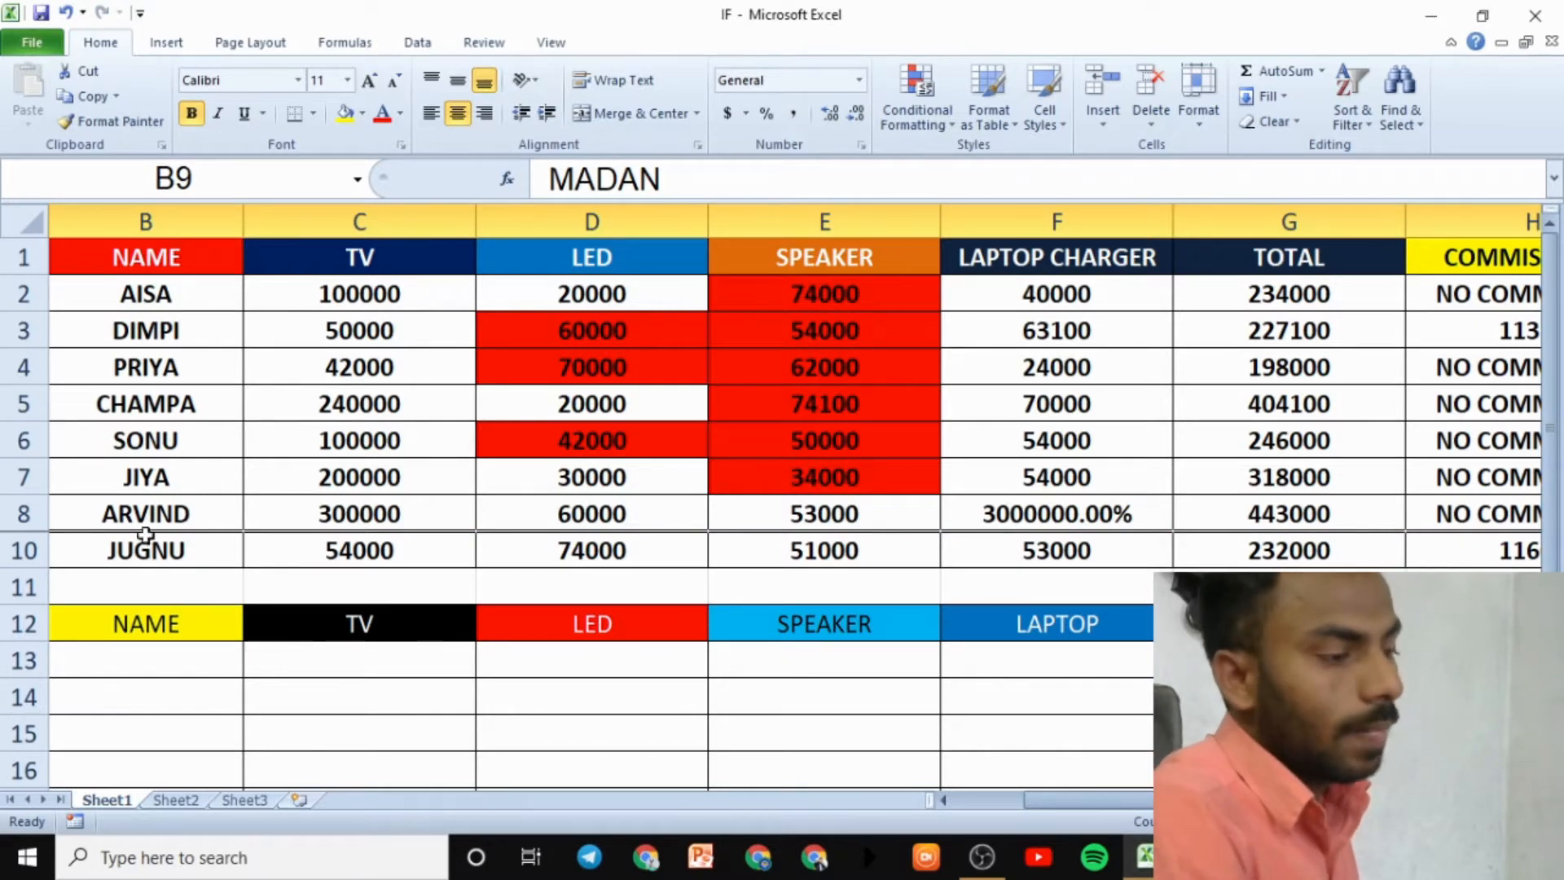
{"action": "left_click", "coordinate": [264, 380]}
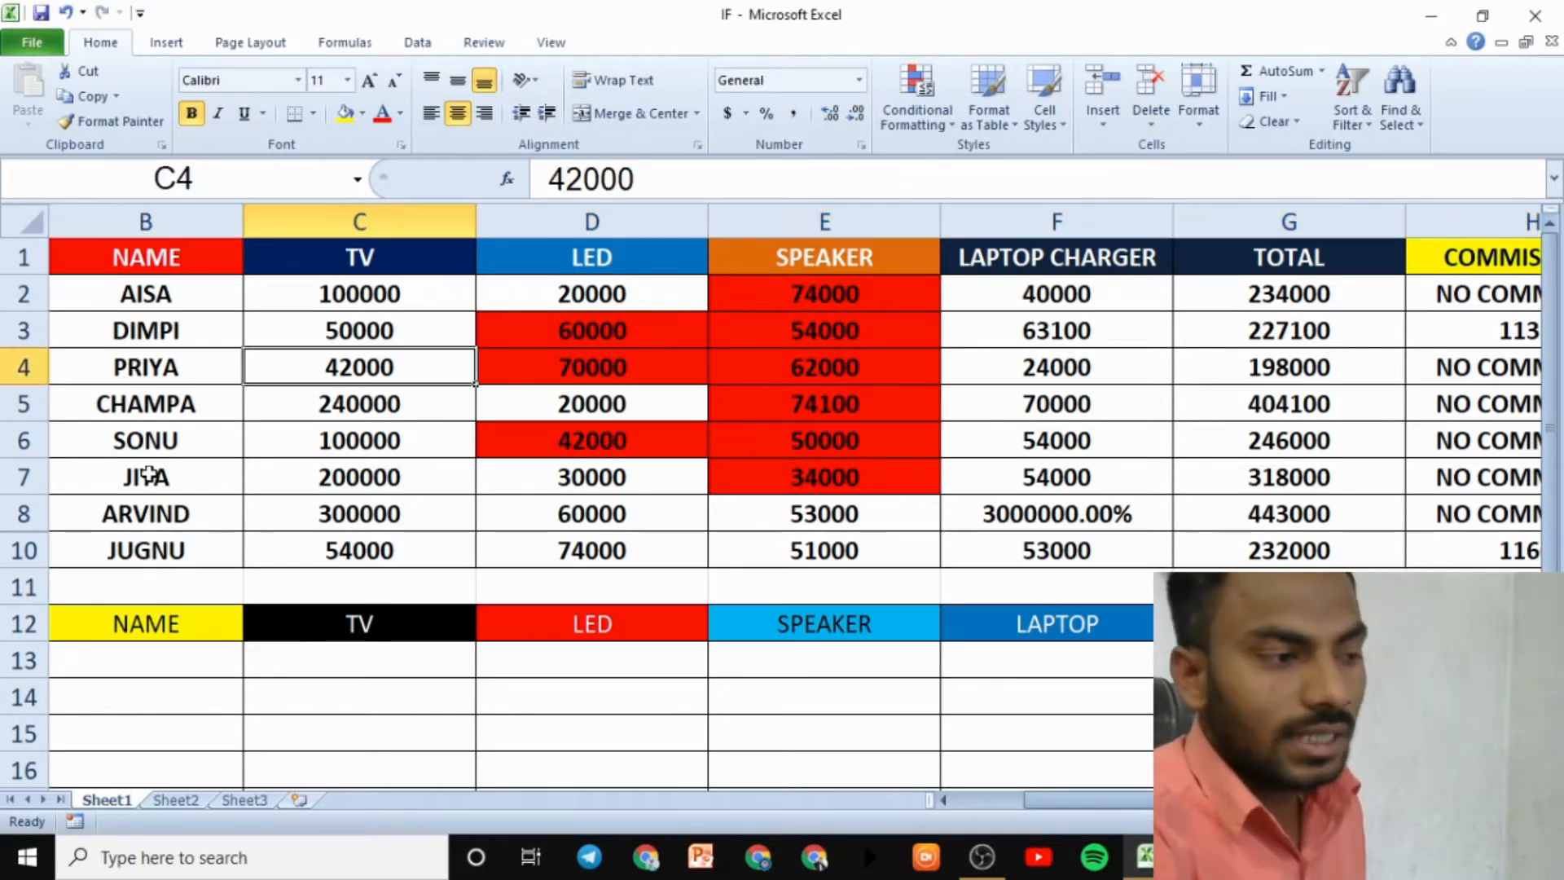
{"action": "left_click", "coordinate": [14, 515]}
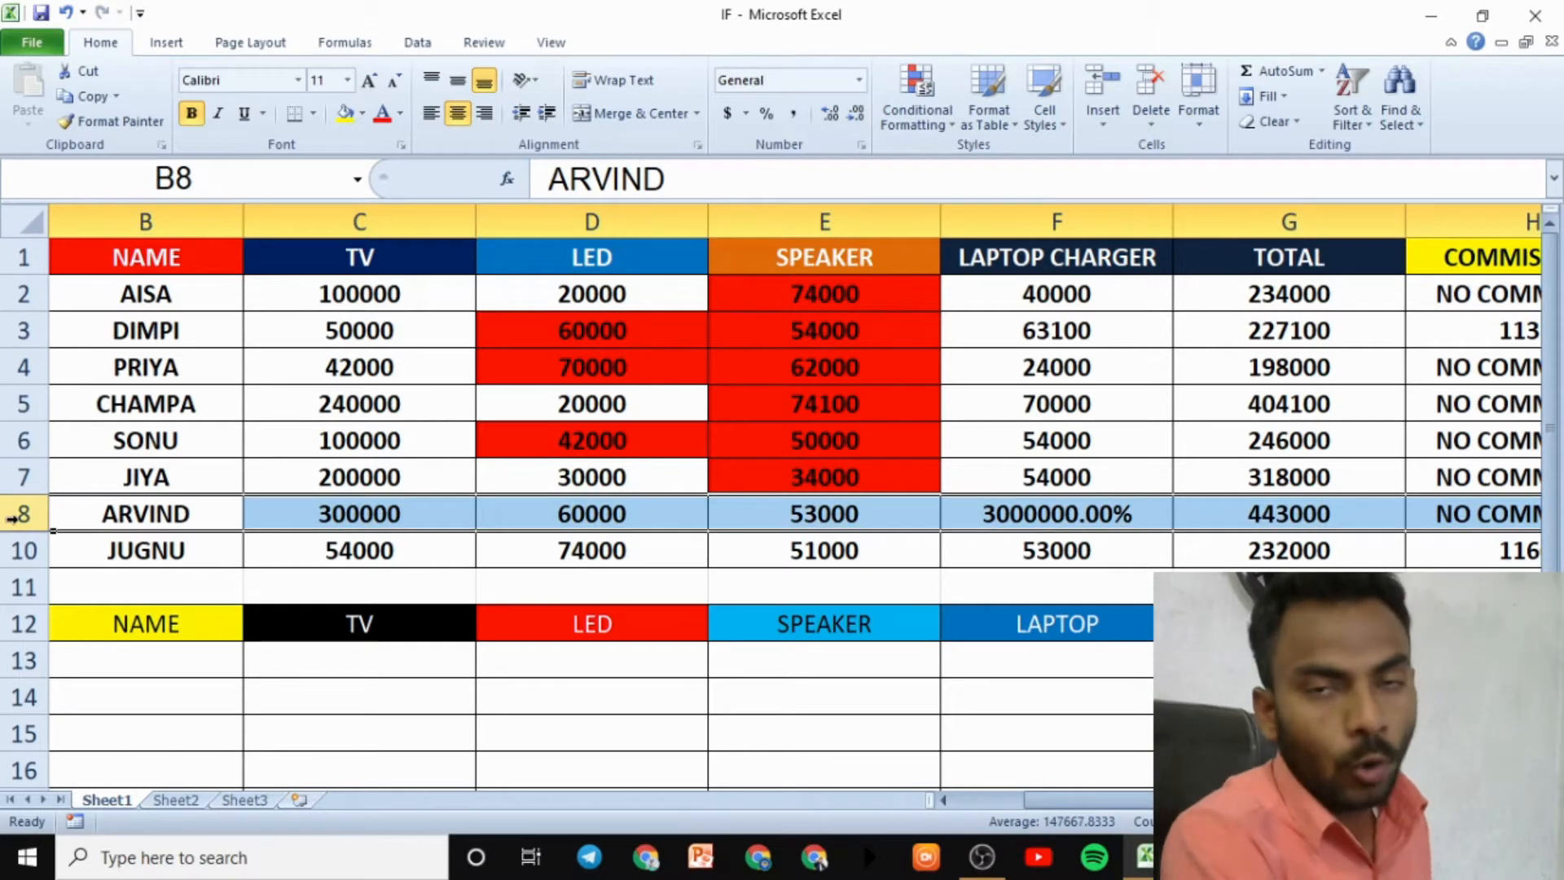
{"action": "left_click", "coordinate": [1206, 123]}
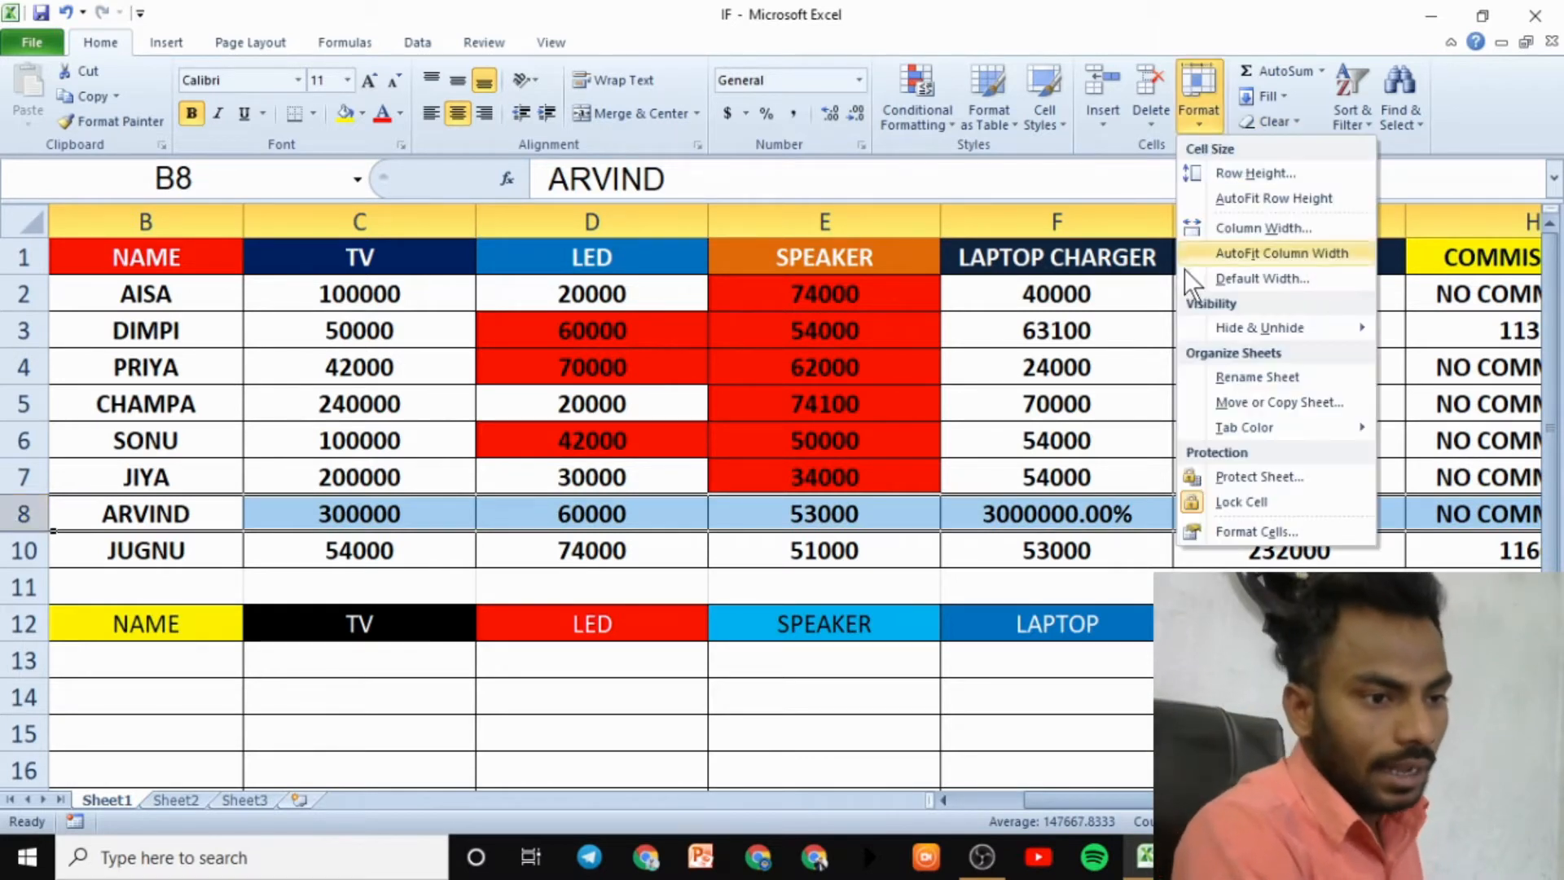
{"action": "mouse_move", "coordinate": [1248, 330]}
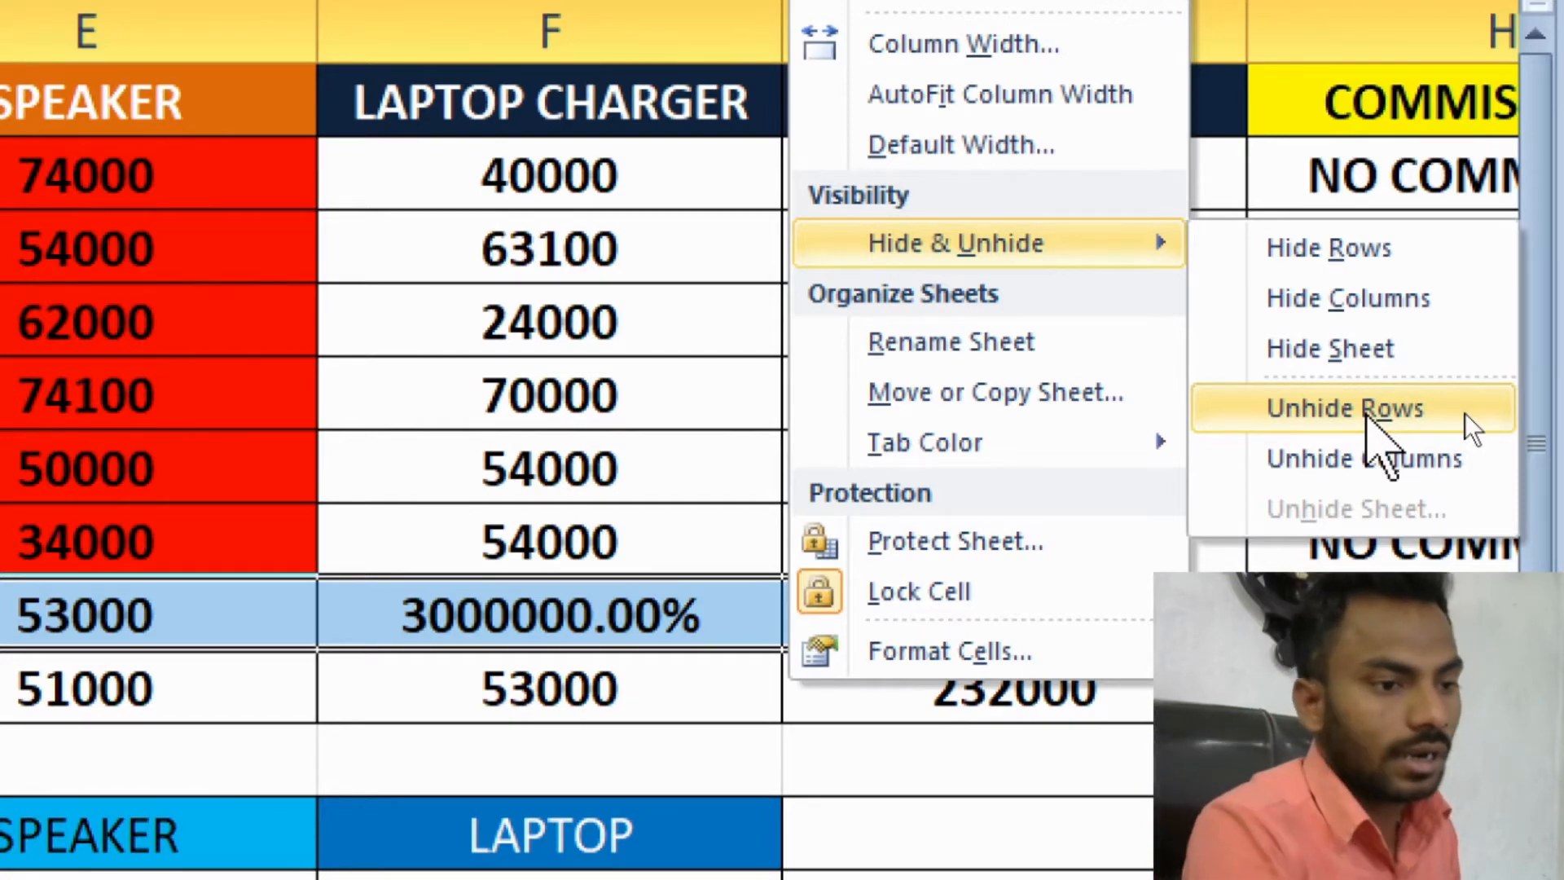
{"action": "left_click", "coordinate": [1369, 412]}
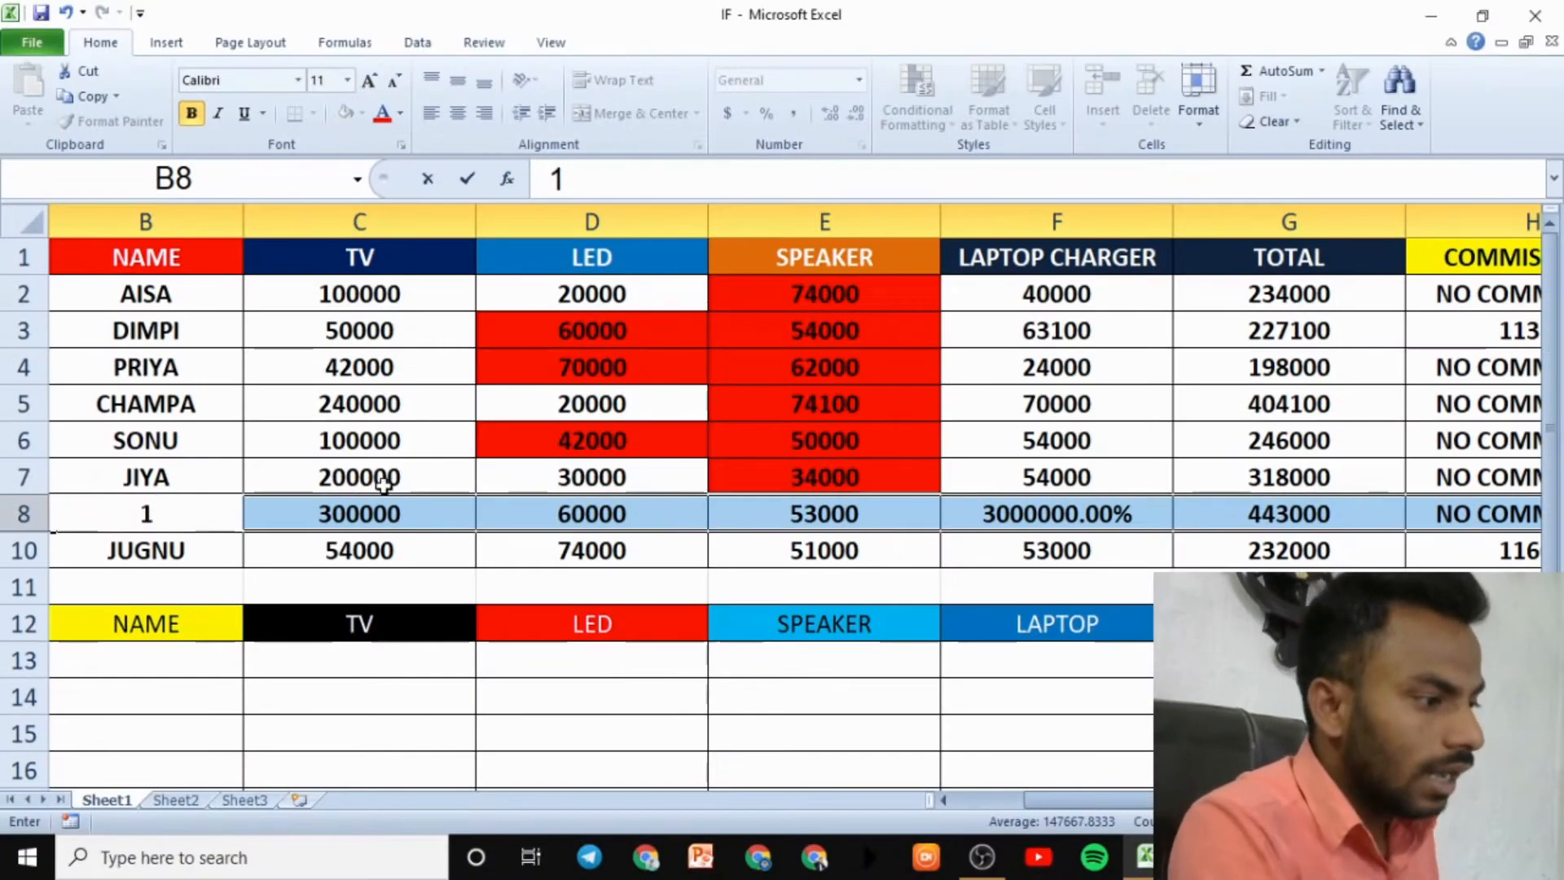
- Undo the stray entry to restore ARVIND's name
{"action": "left_click", "coordinate": [169, 552]}
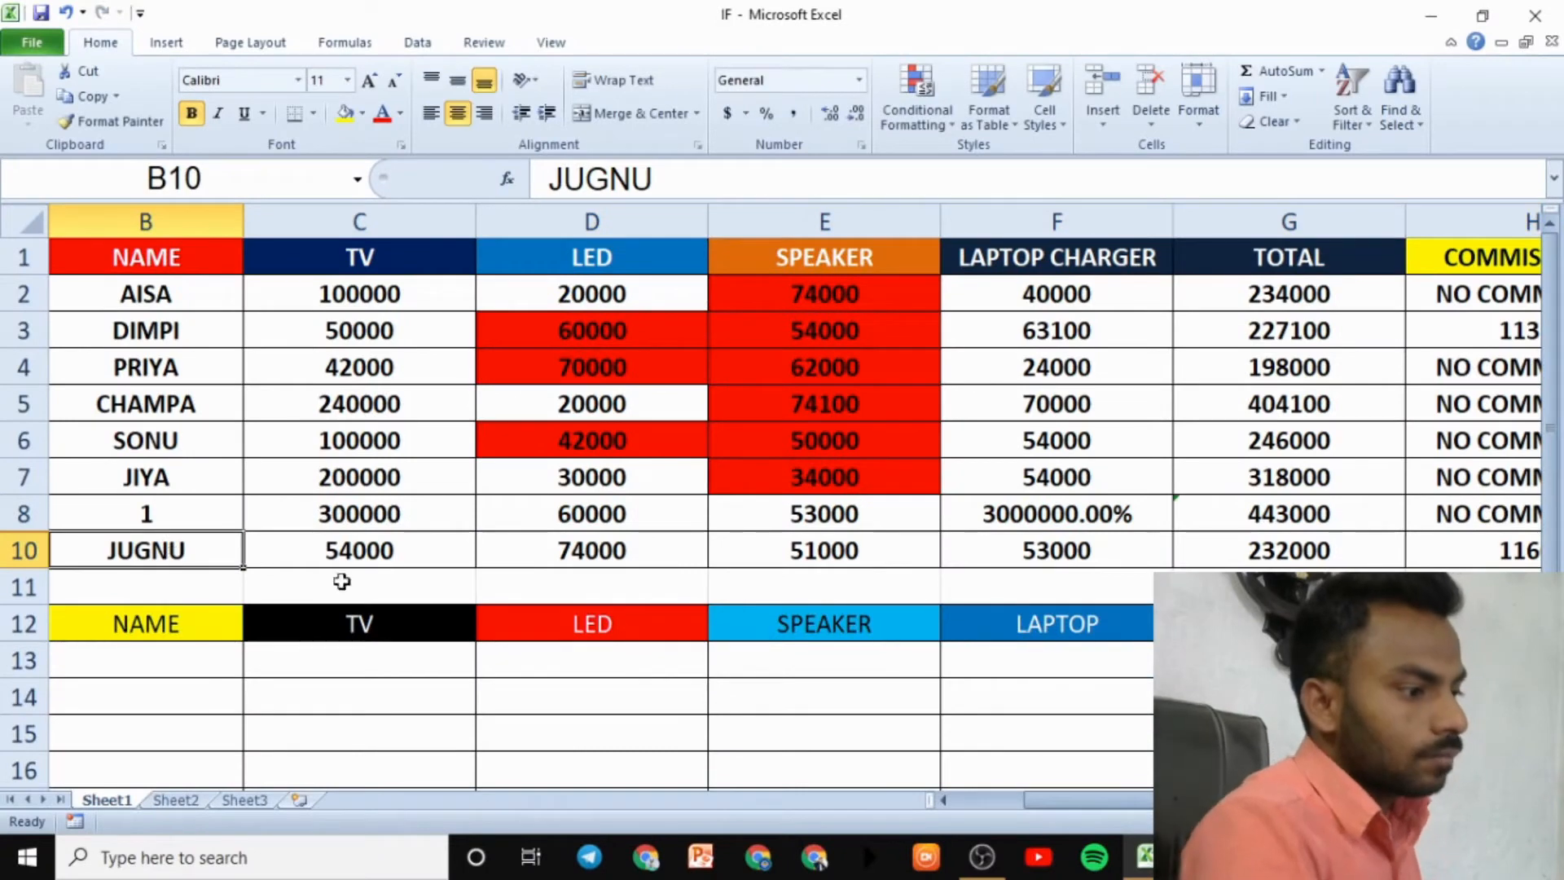
{"action": "left_click", "coordinate": [452, 607]}
{"action": "key", "text": "ctrl+z"}
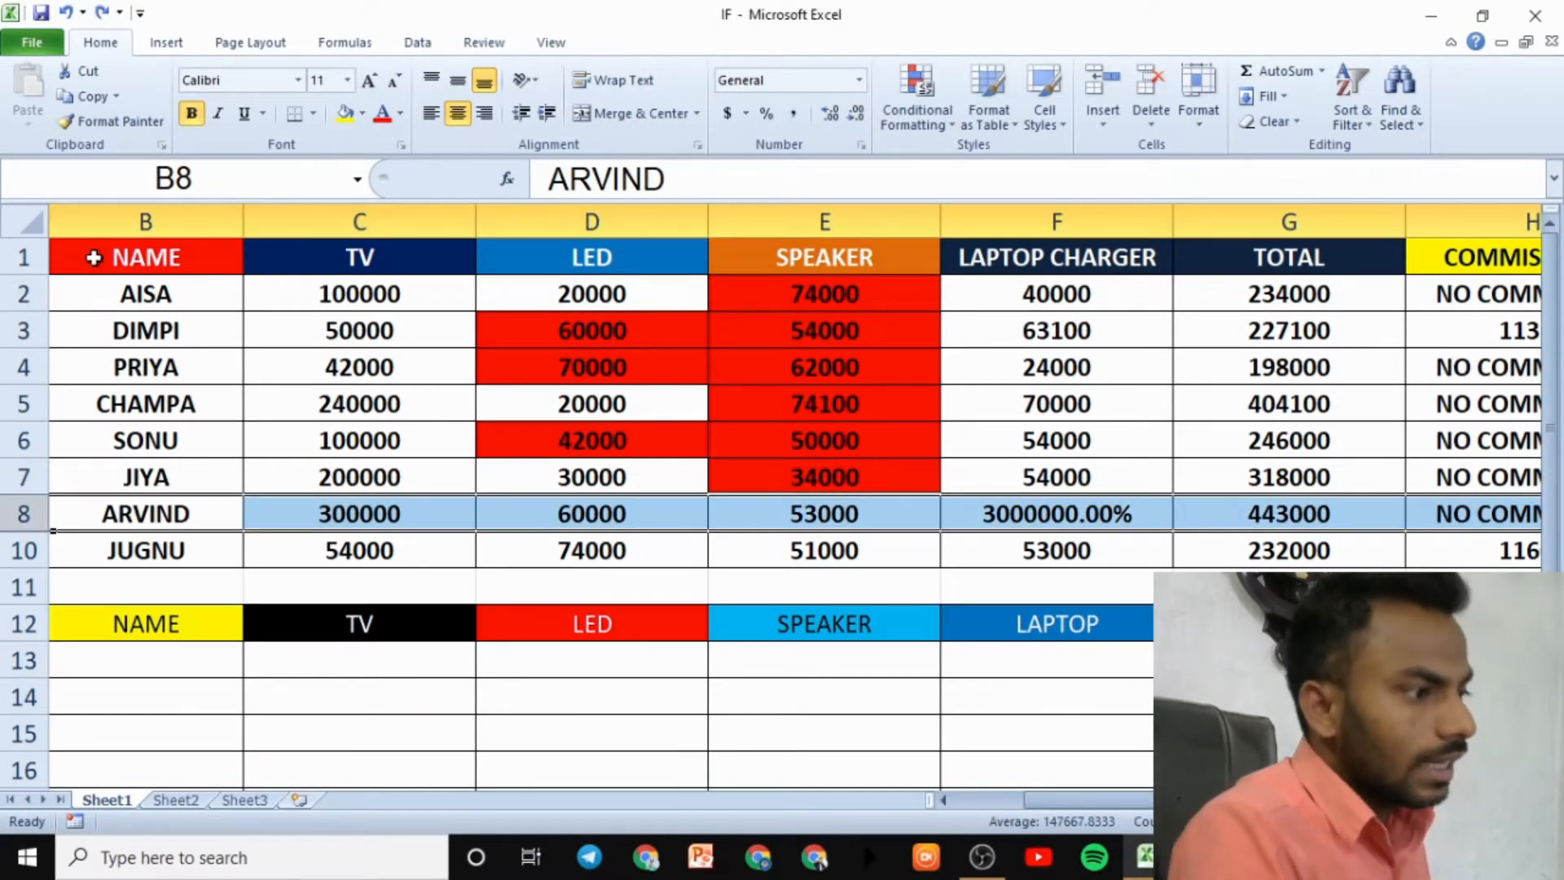
- Select the whole sheet and unhide all rows so MADAN's row 9 reappears
{"action": "left_click", "coordinate": [33, 220]}
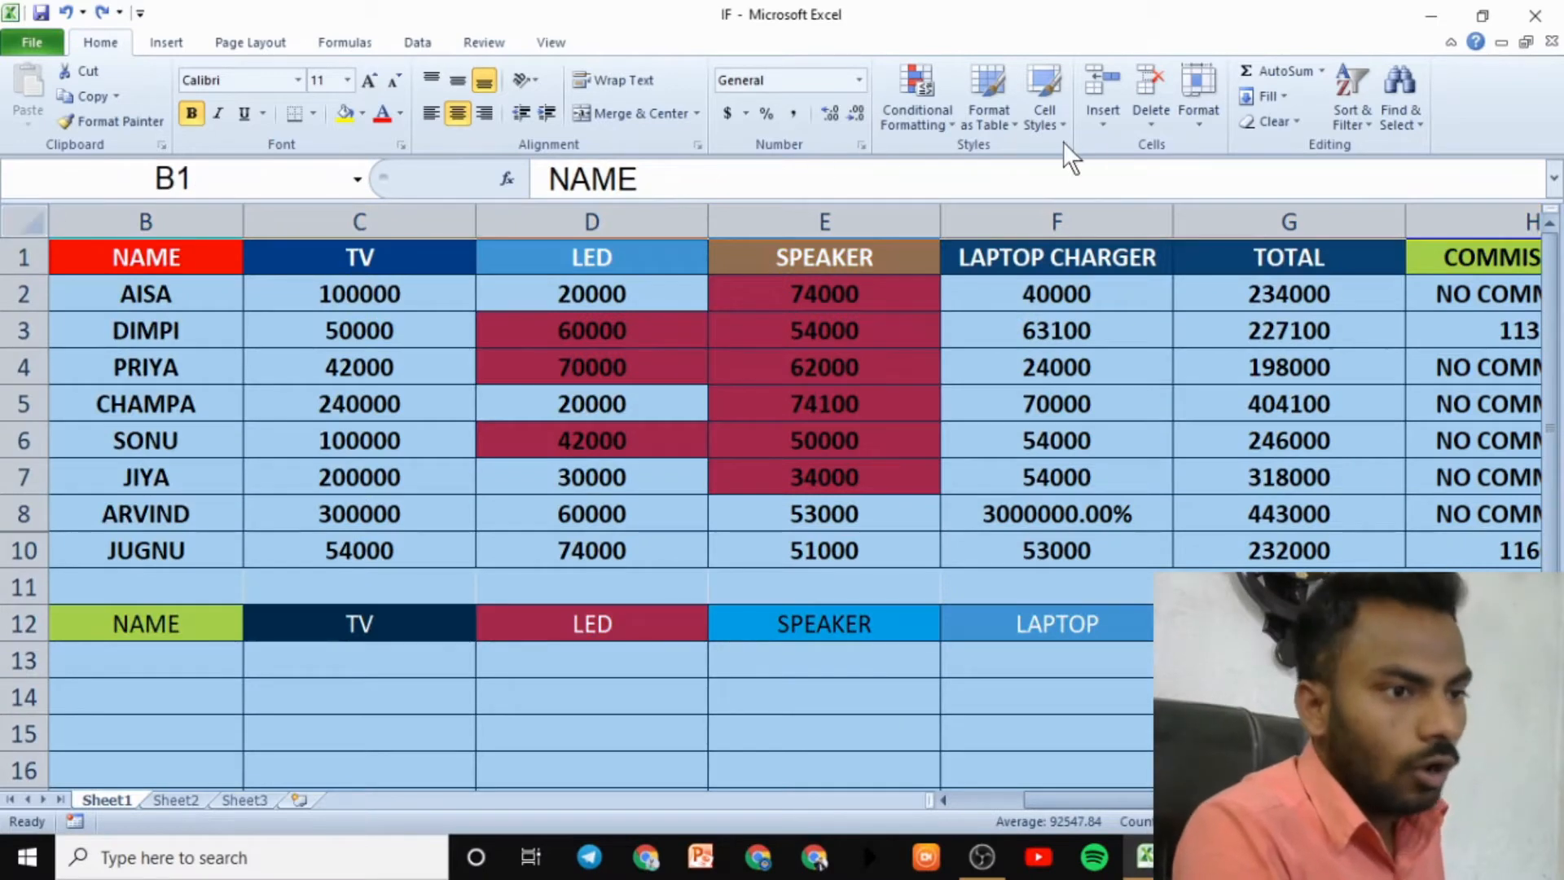
{"action": "left_click", "coordinate": [1191, 121]}
{"action": "mouse_move", "coordinate": [1287, 329]}
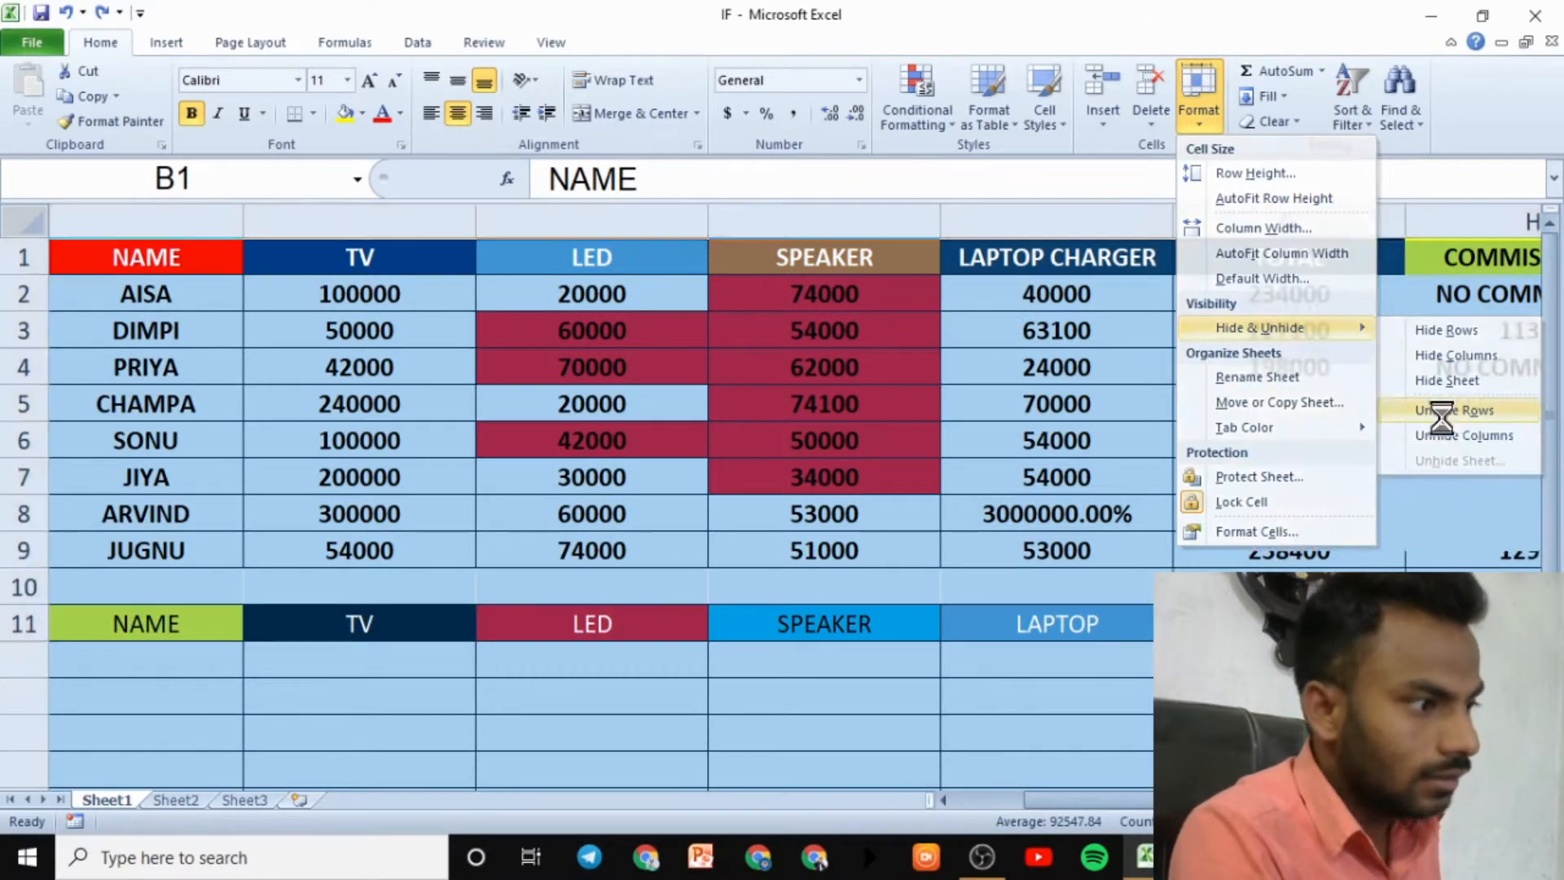
{"action": "left_click", "coordinate": [1441, 414]}
{"action": "left_click", "coordinate": [173, 559]}
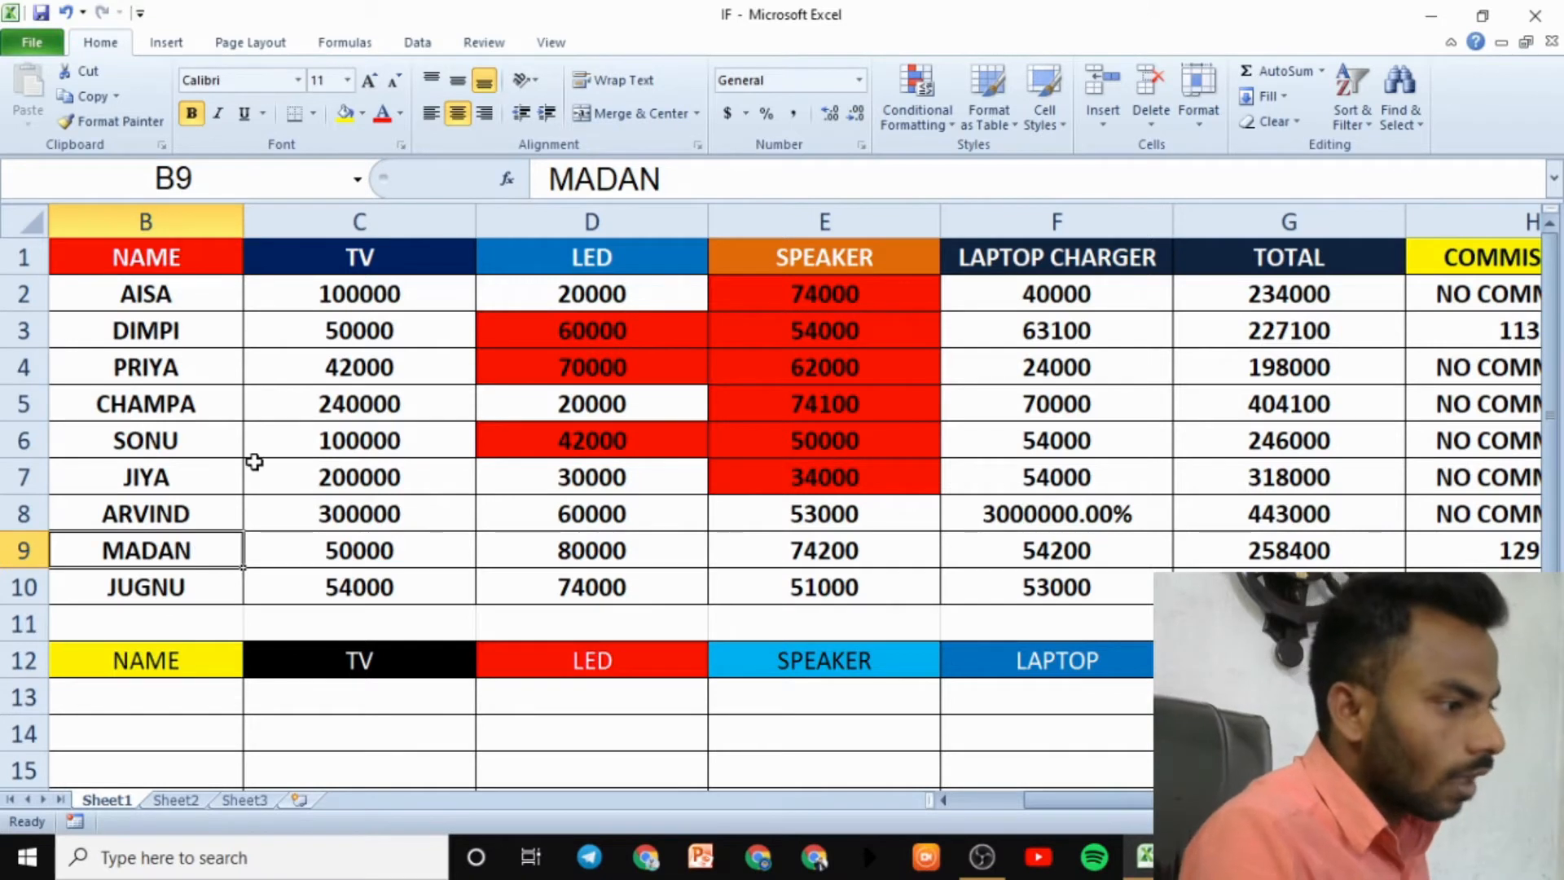
{"action": "left_click", "coordinate": [26, 367]}
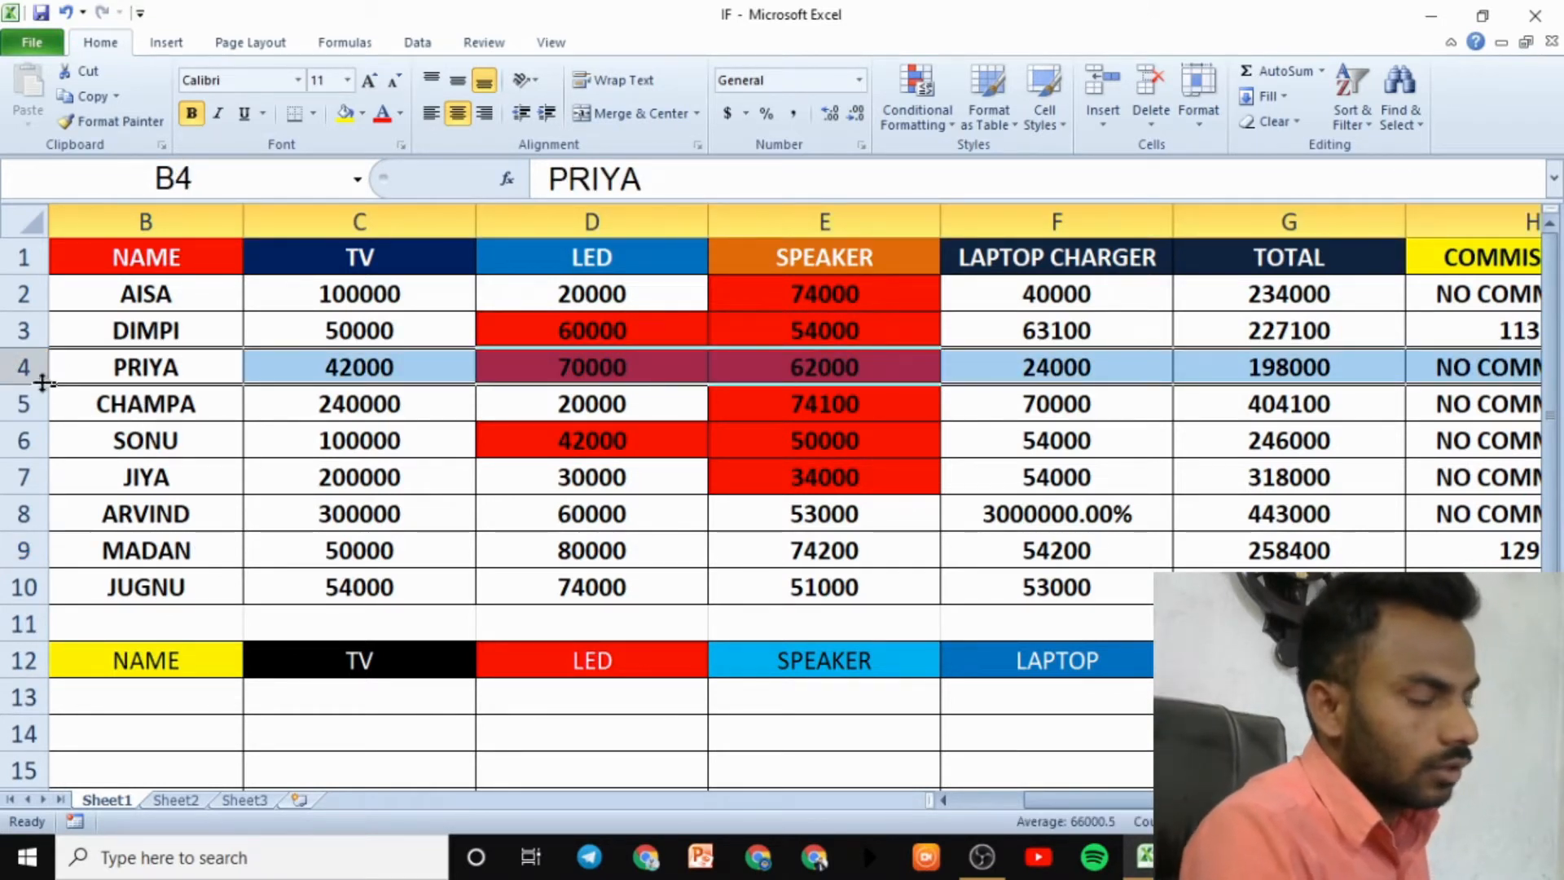
{"action": "left_click", "coordinate": [1209, 123]}
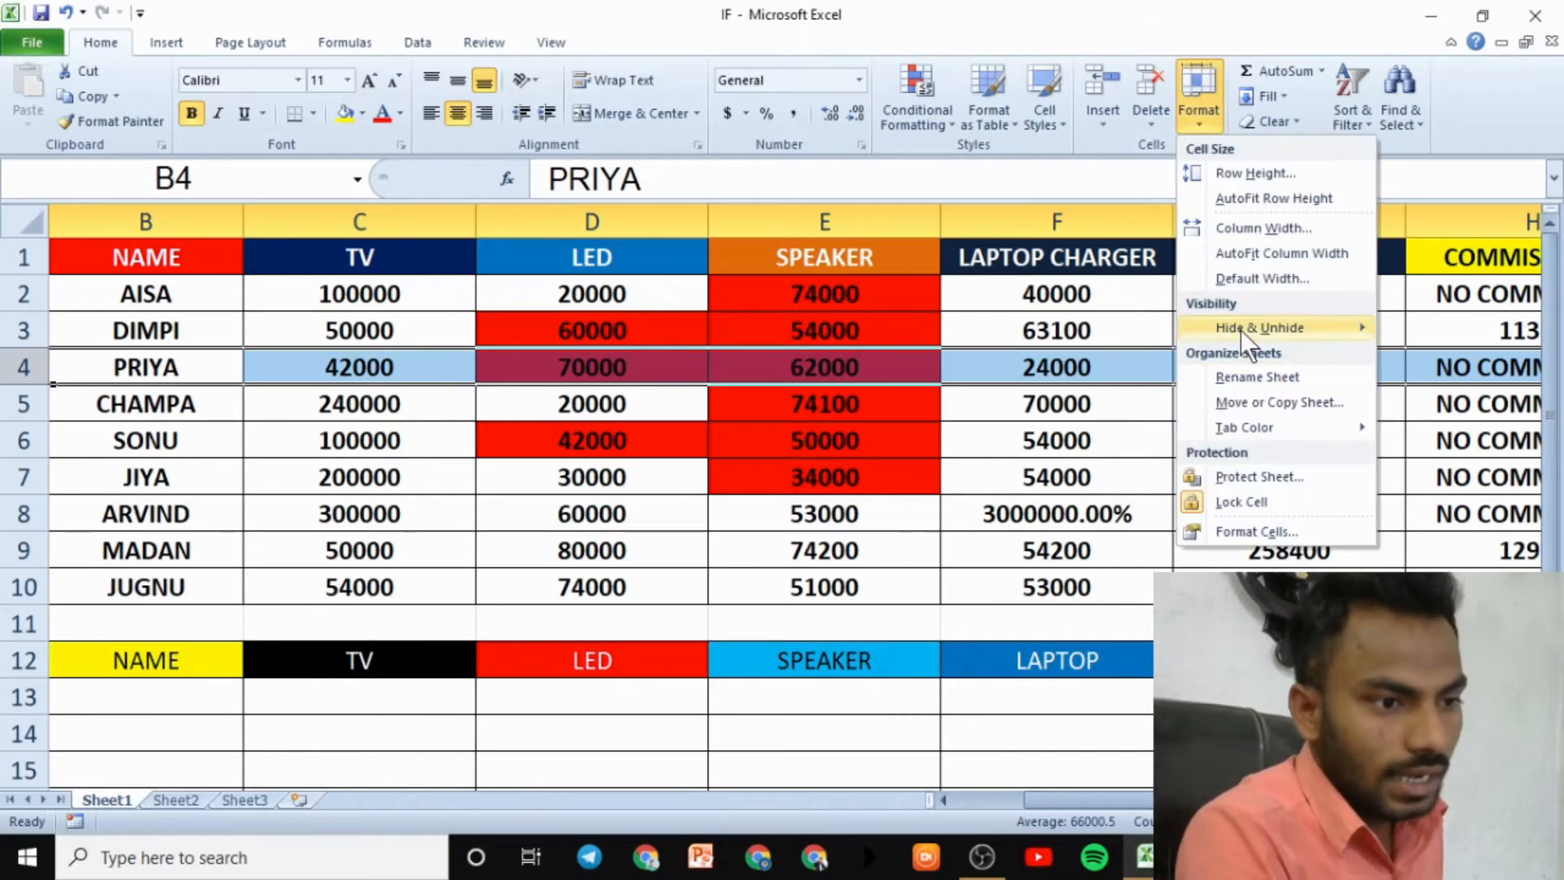
{"action": "mouse_move", "coordinate": [1303, 331]}
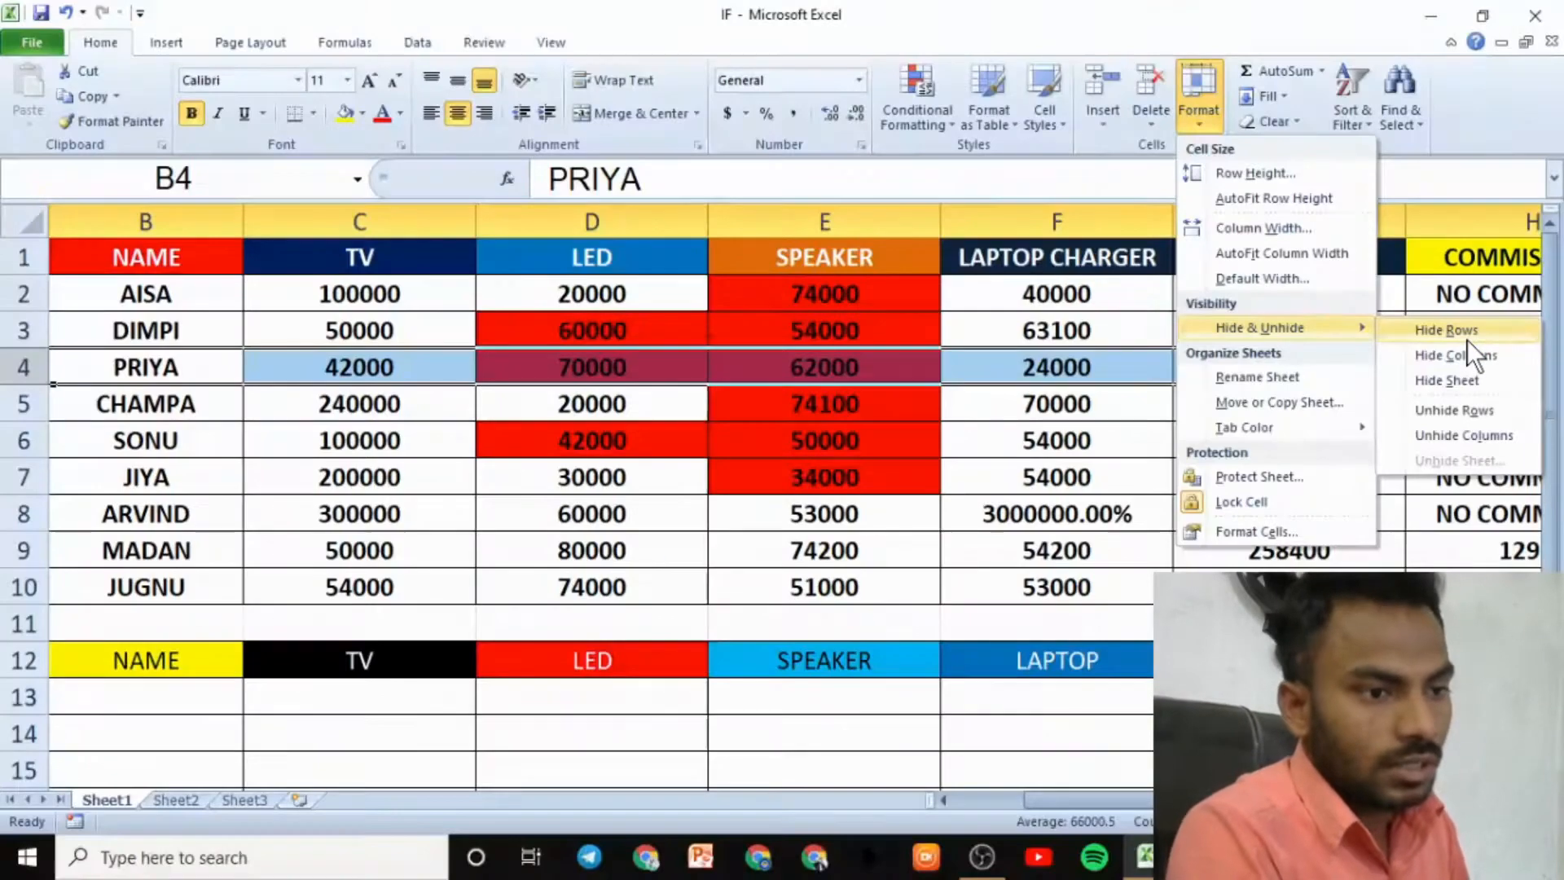
{"action": "left_click", "coordinate": [1443, 333]}
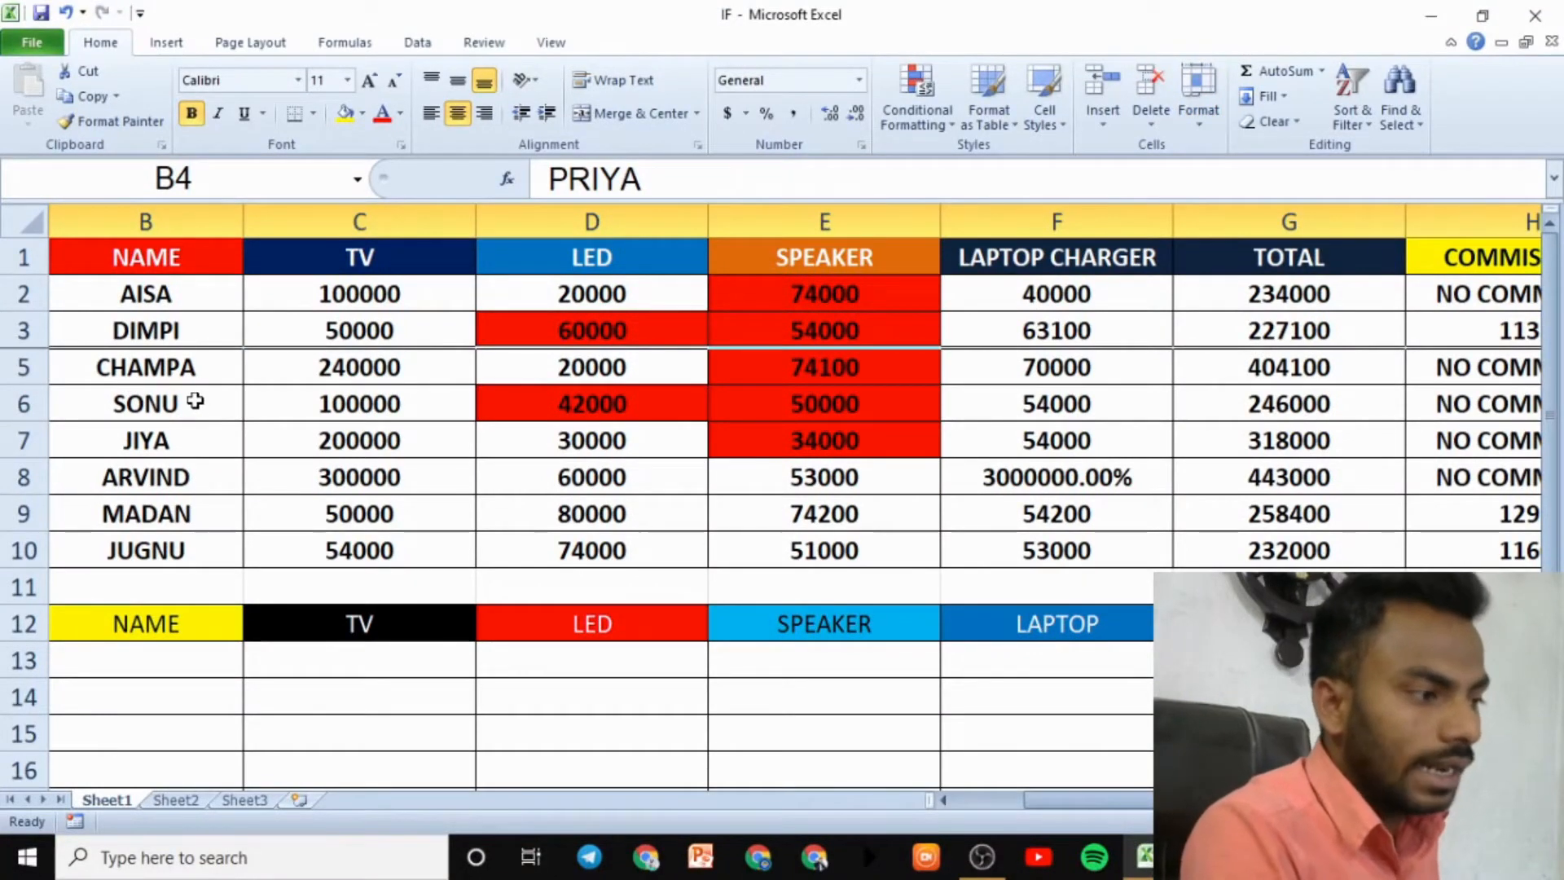
{"action": "left_click", "coordinate": [25, 222]}
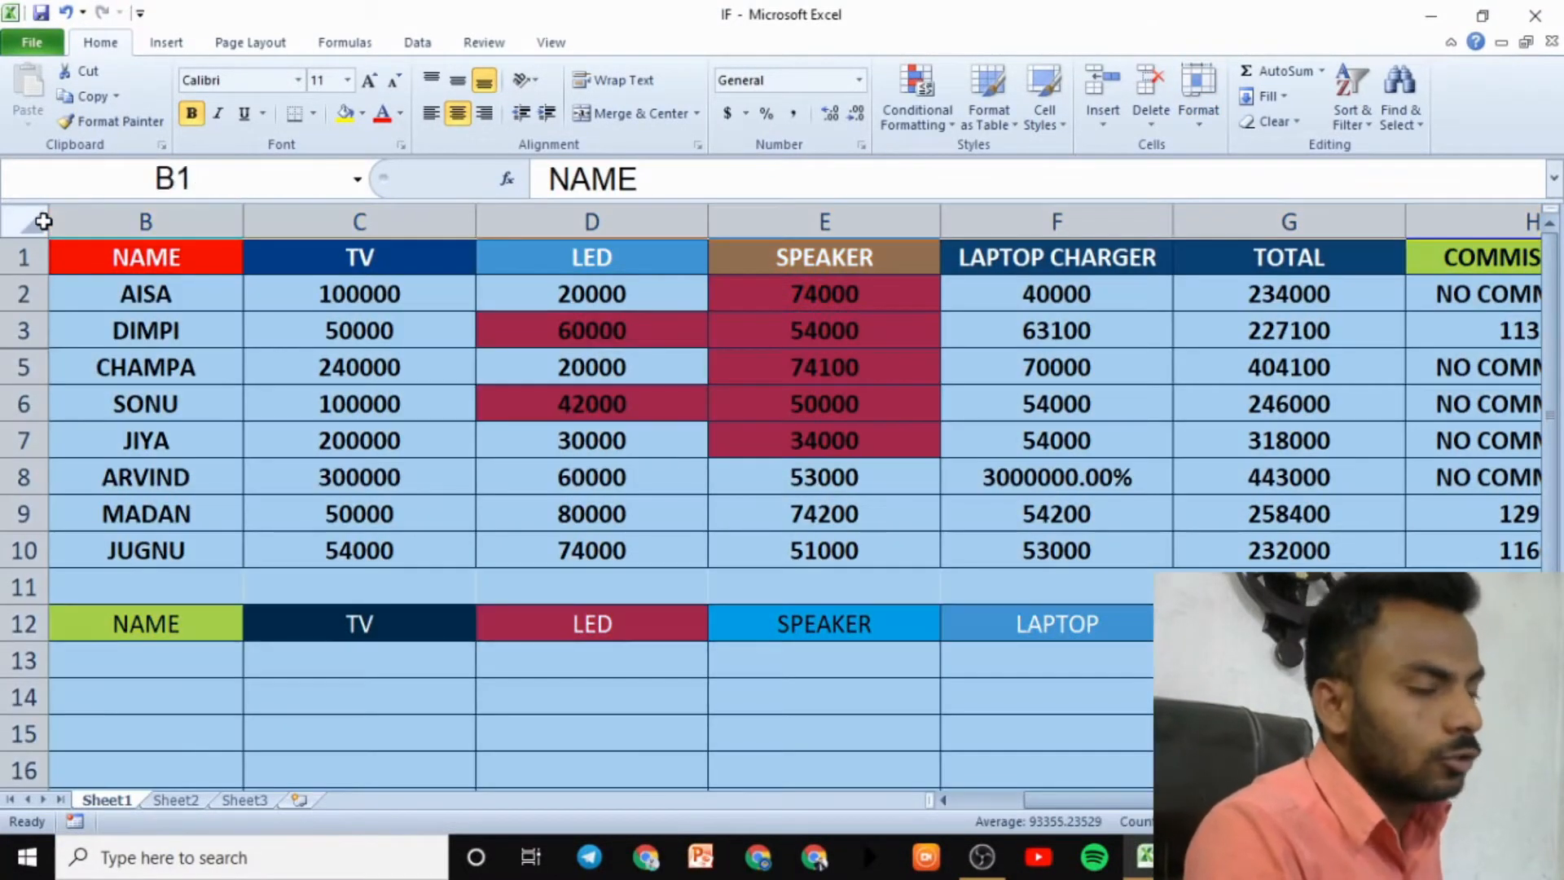
{"action": "left_click", "coordinate": [1198, 98]}
{"action": "mouse_move", "coordinate": [1269, 330]}
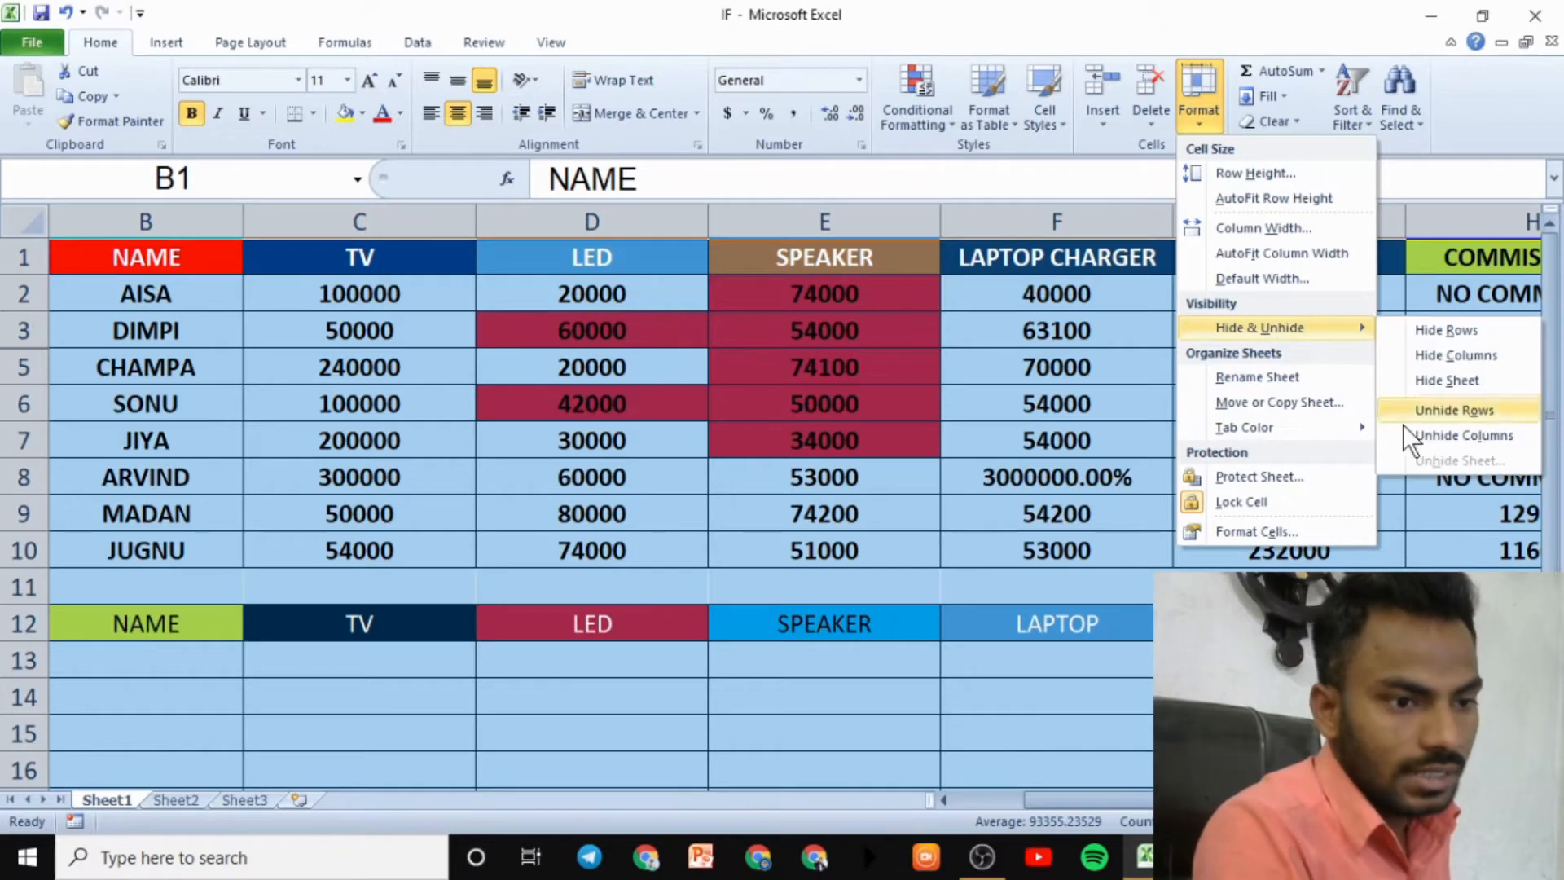
{"action": "left_click", "coordinate": [1439, 411]}
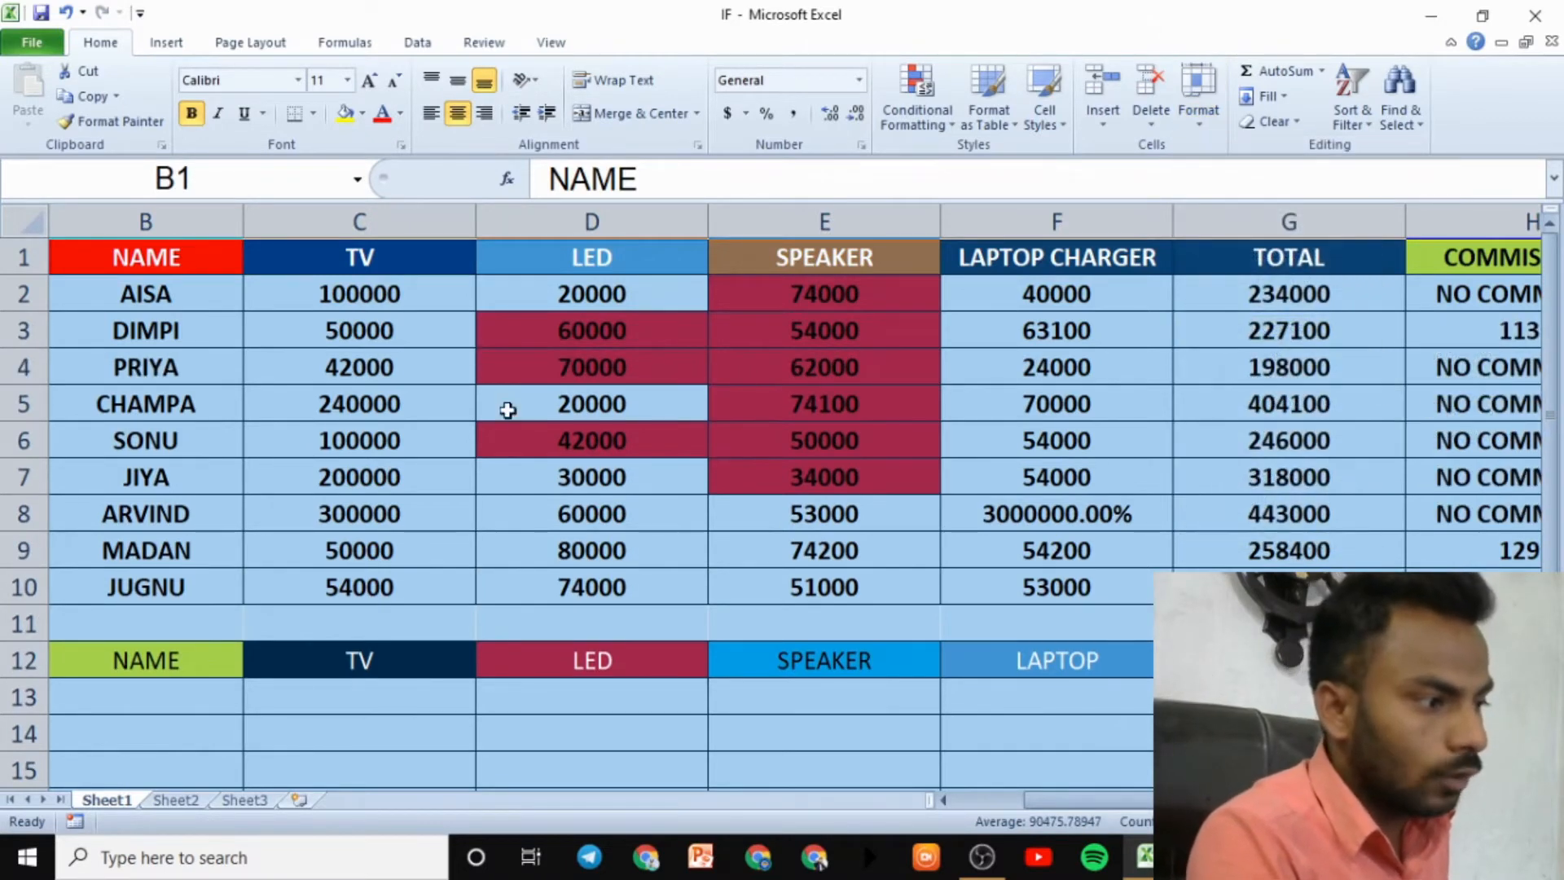
{"action": "left_click", "coordinate": [348, 393]}
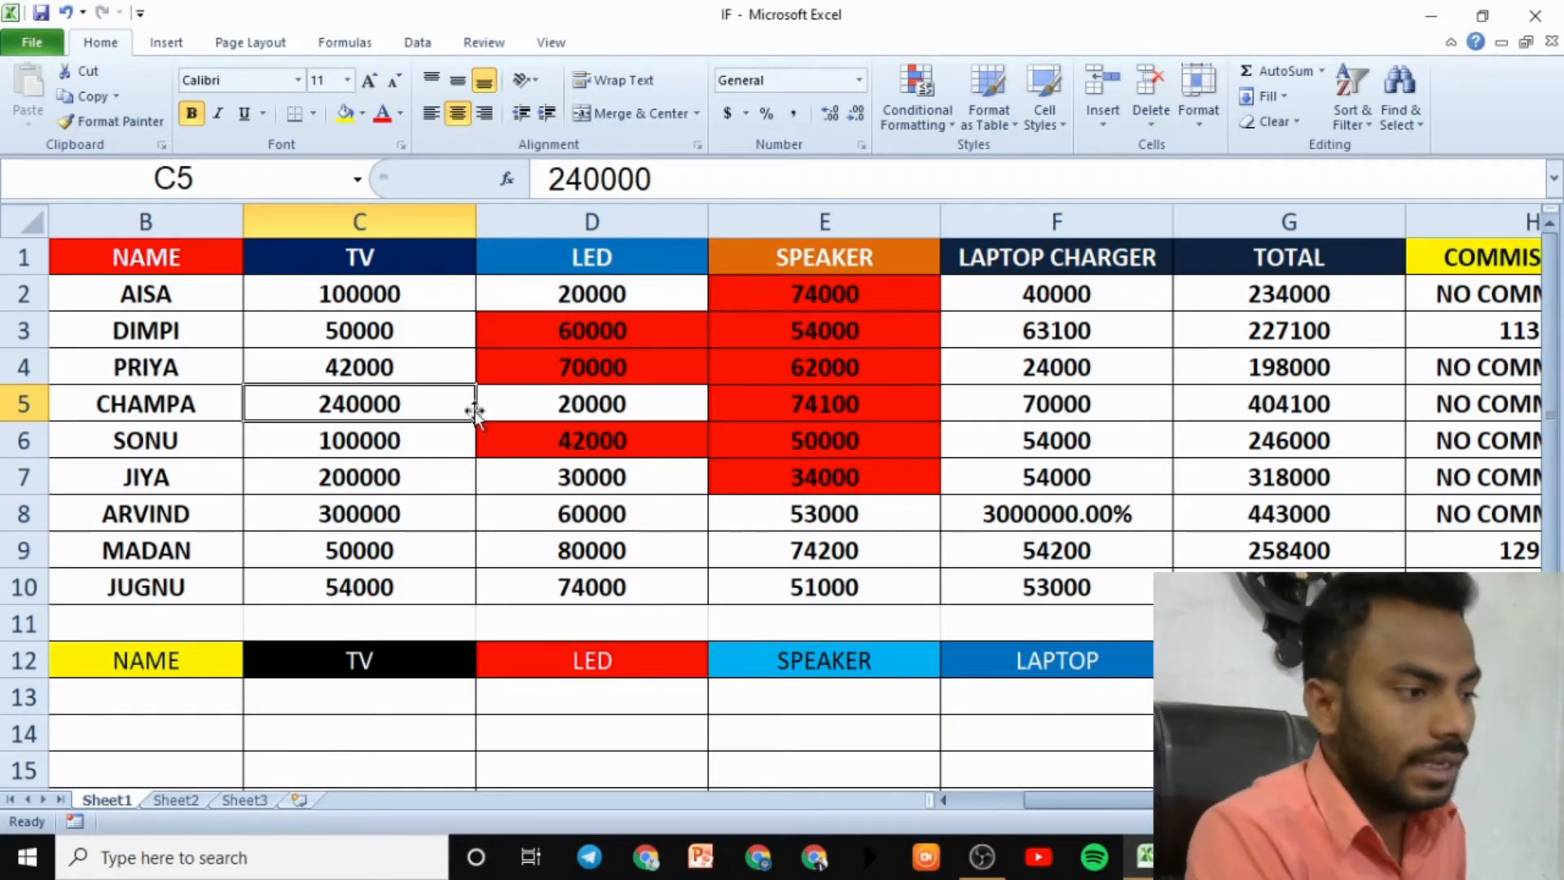
- Hide the TV column, then select the whole sheet and unhide it again
{"action": "left_click", "coordinate": [389, 222]}
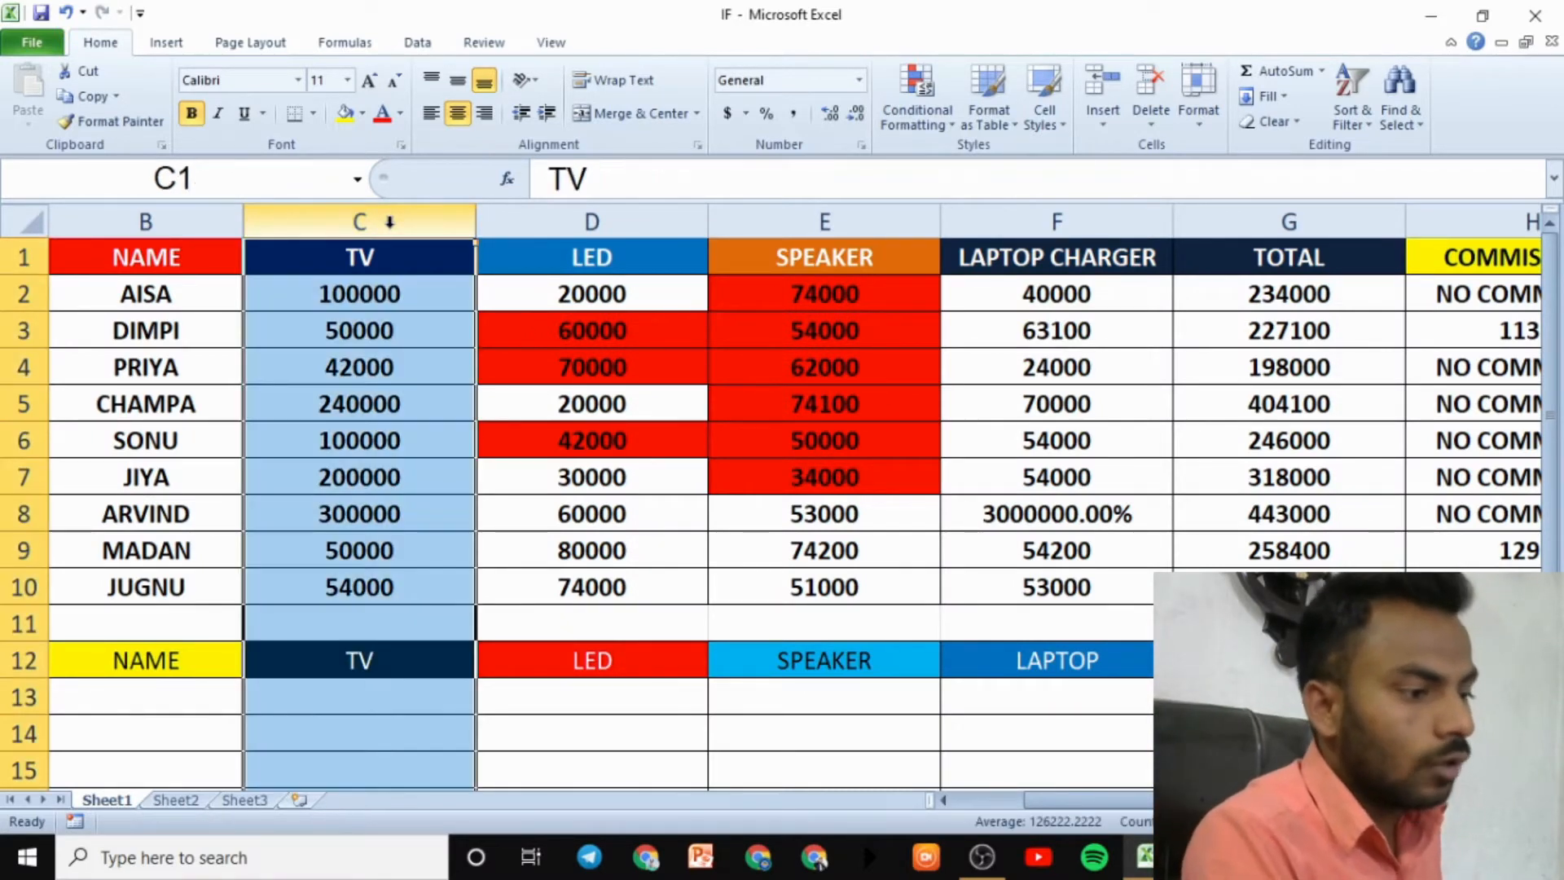
{"action": "left_click", "coordinate": [1204, 114]}
{"action": "mouse_move", "coordinate": [1260, 327]}
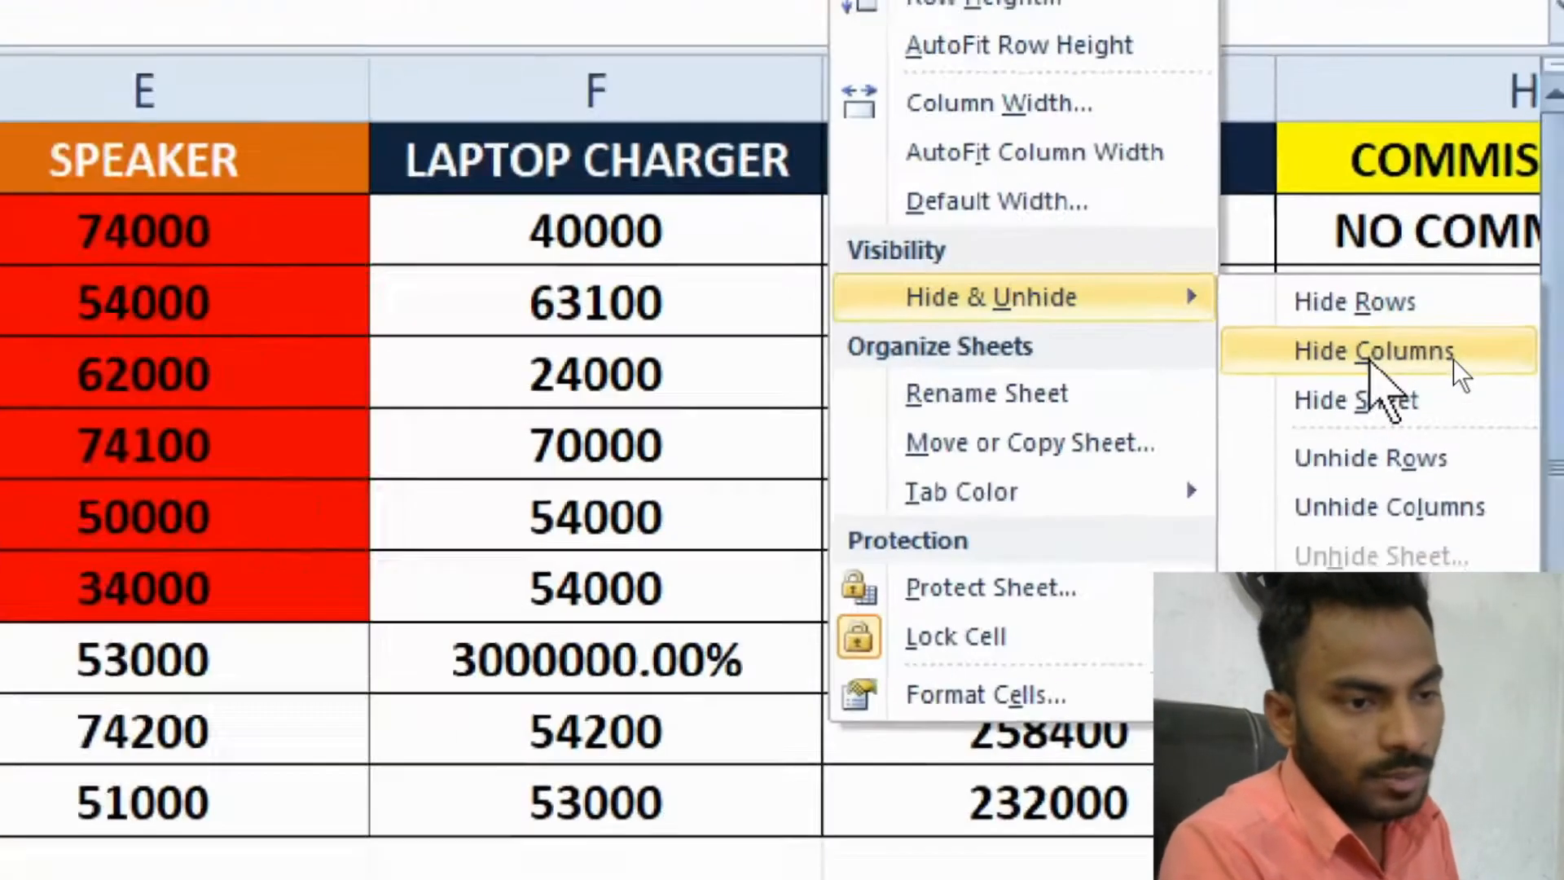
{"action": "left_click", "coordinate": [1453, 359]}
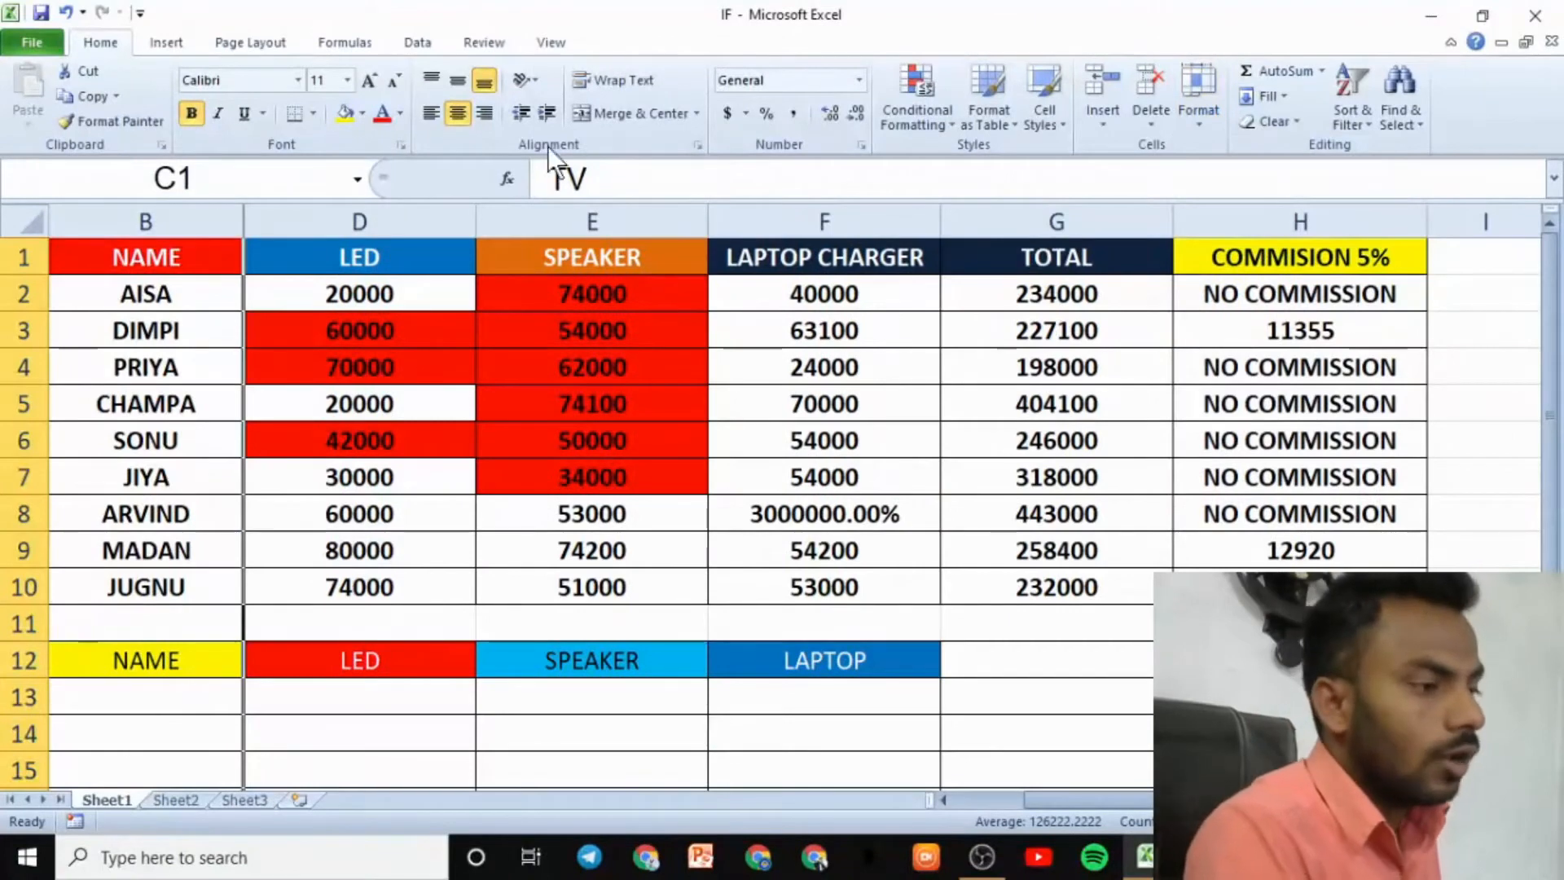
{"action": "left_click", "coordinate": [26, 222]}
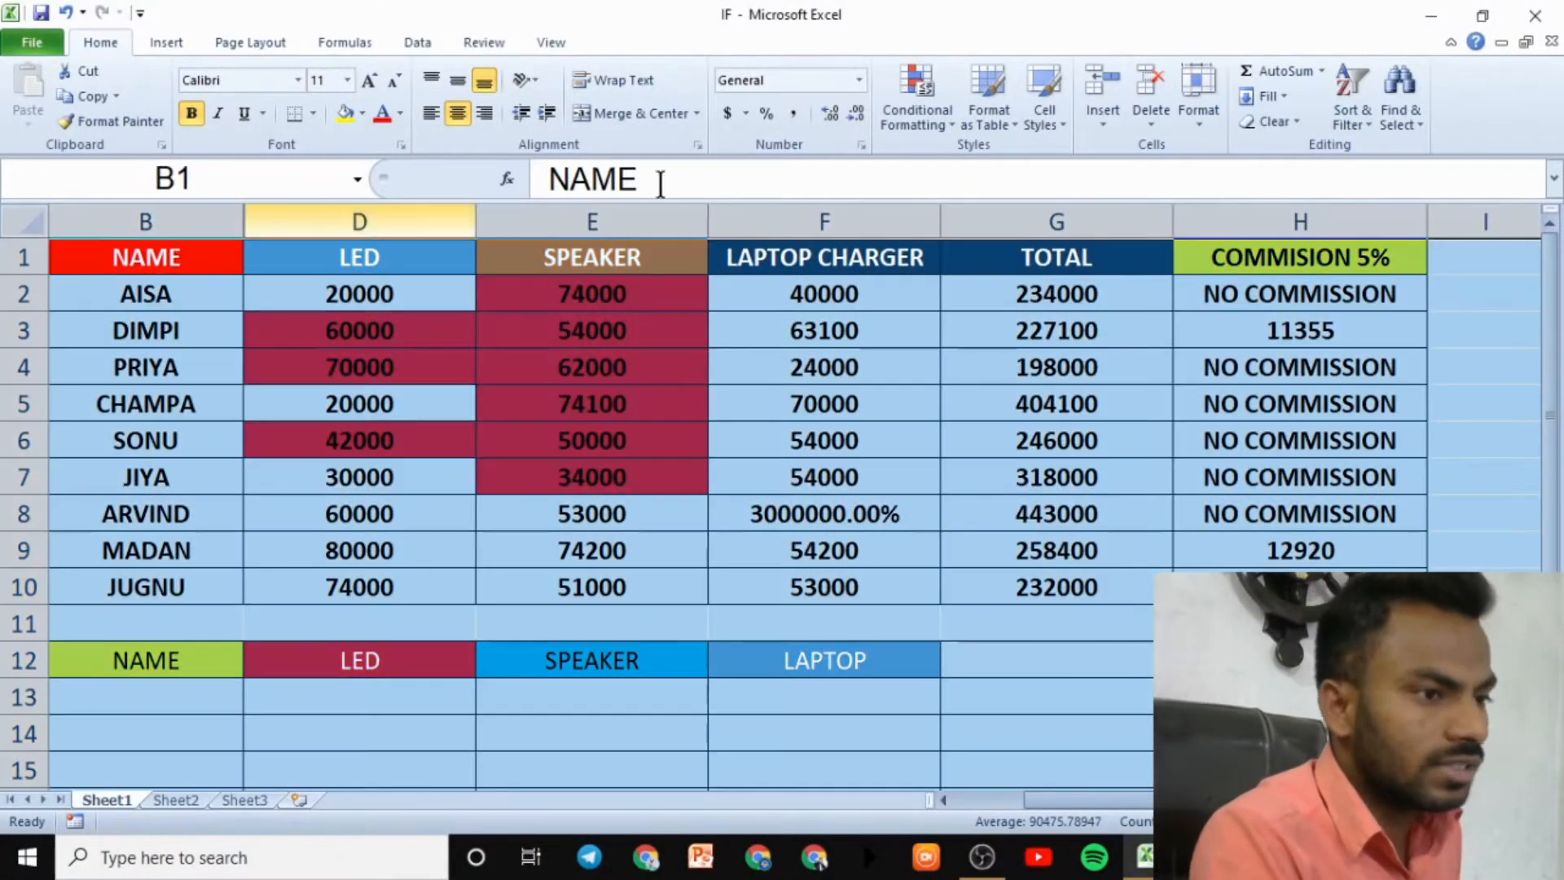
{"action": "left_click", "coordinate": [1214, 122]}
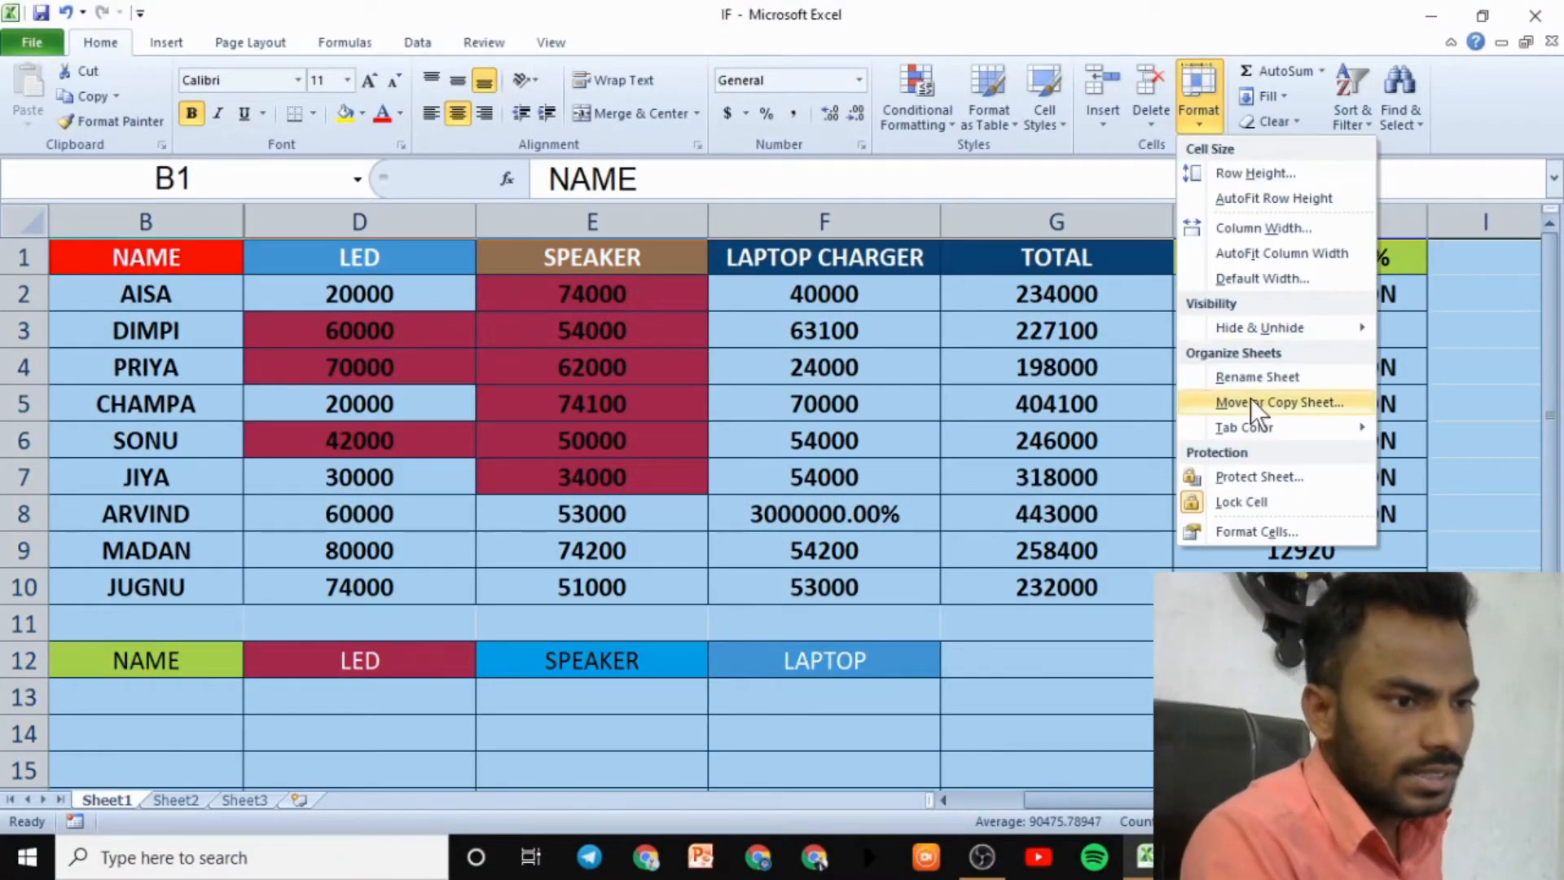
{"action": "mouse_move", "coordinate": [1313, 330]}
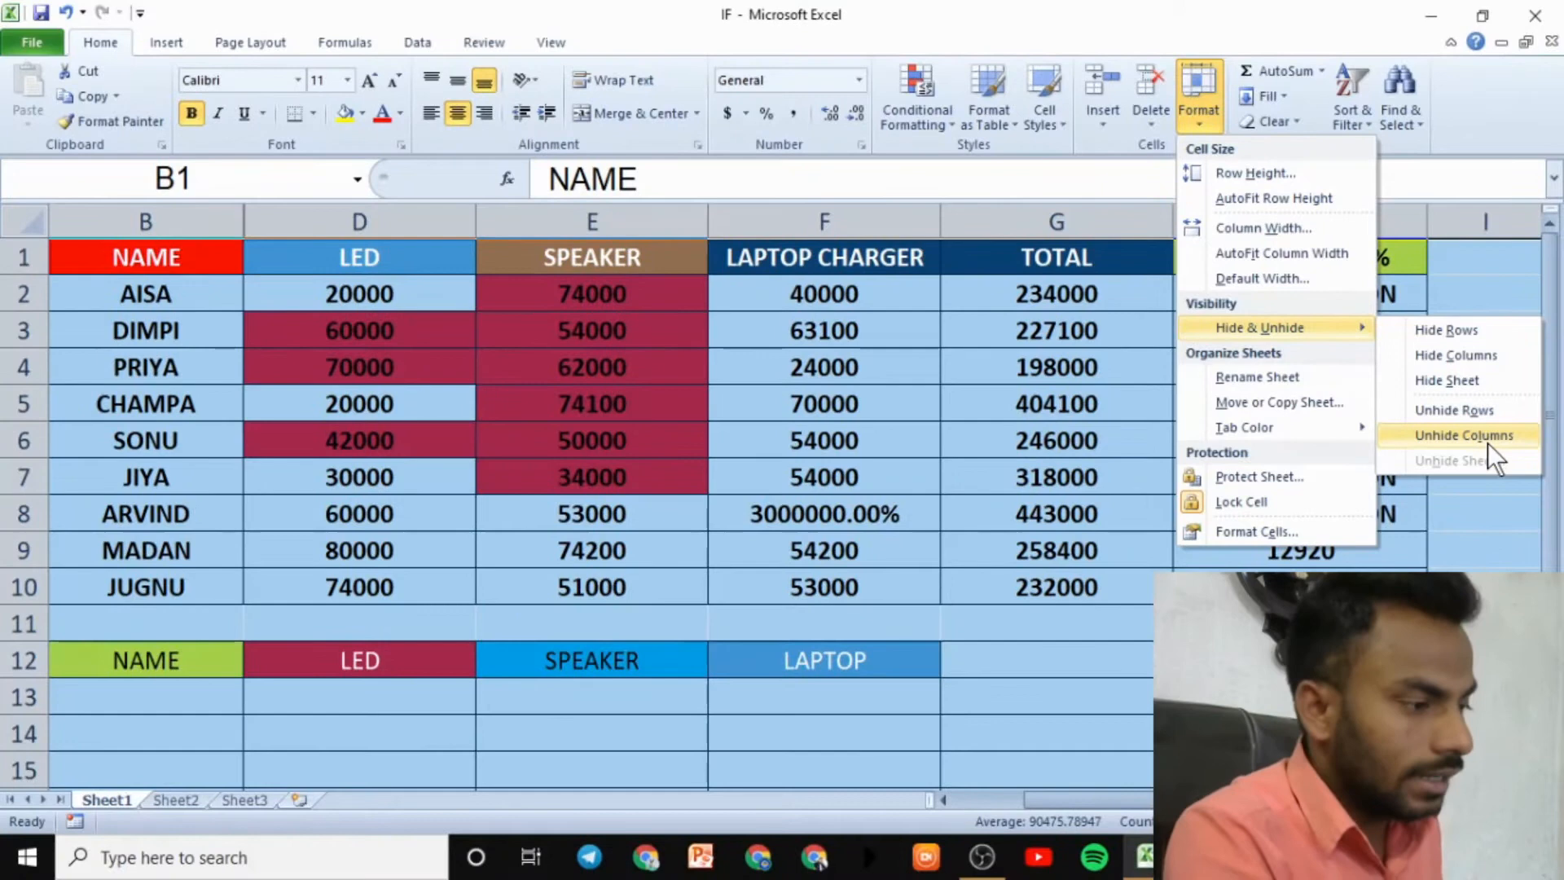
{"action": "left_click", "coordinate": [1487, 441]}
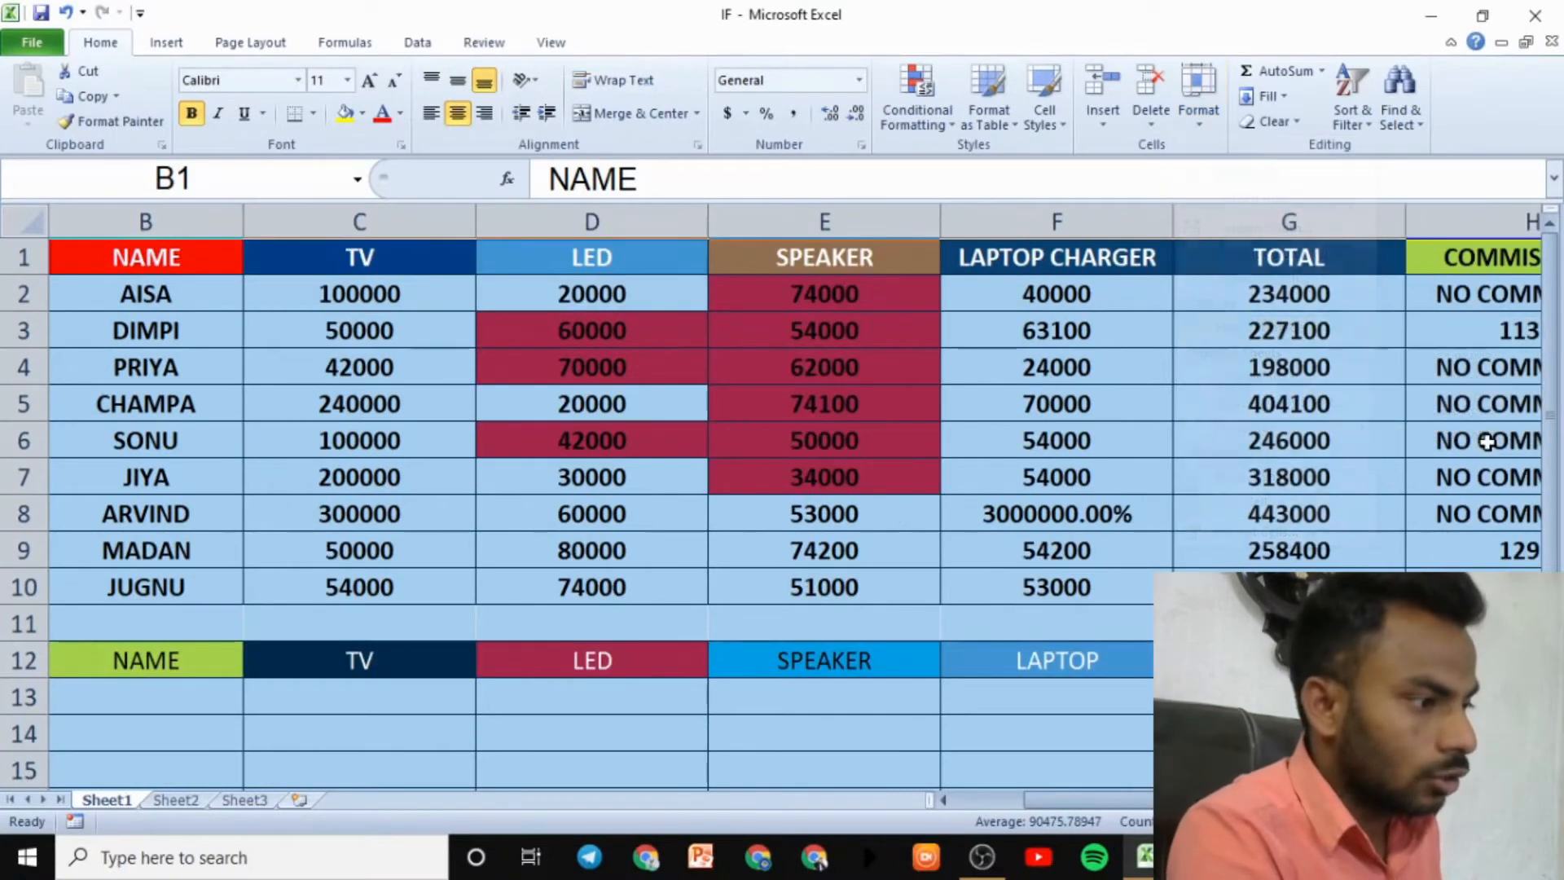
{"action": "left_click", "coordinate": [660, 469]}
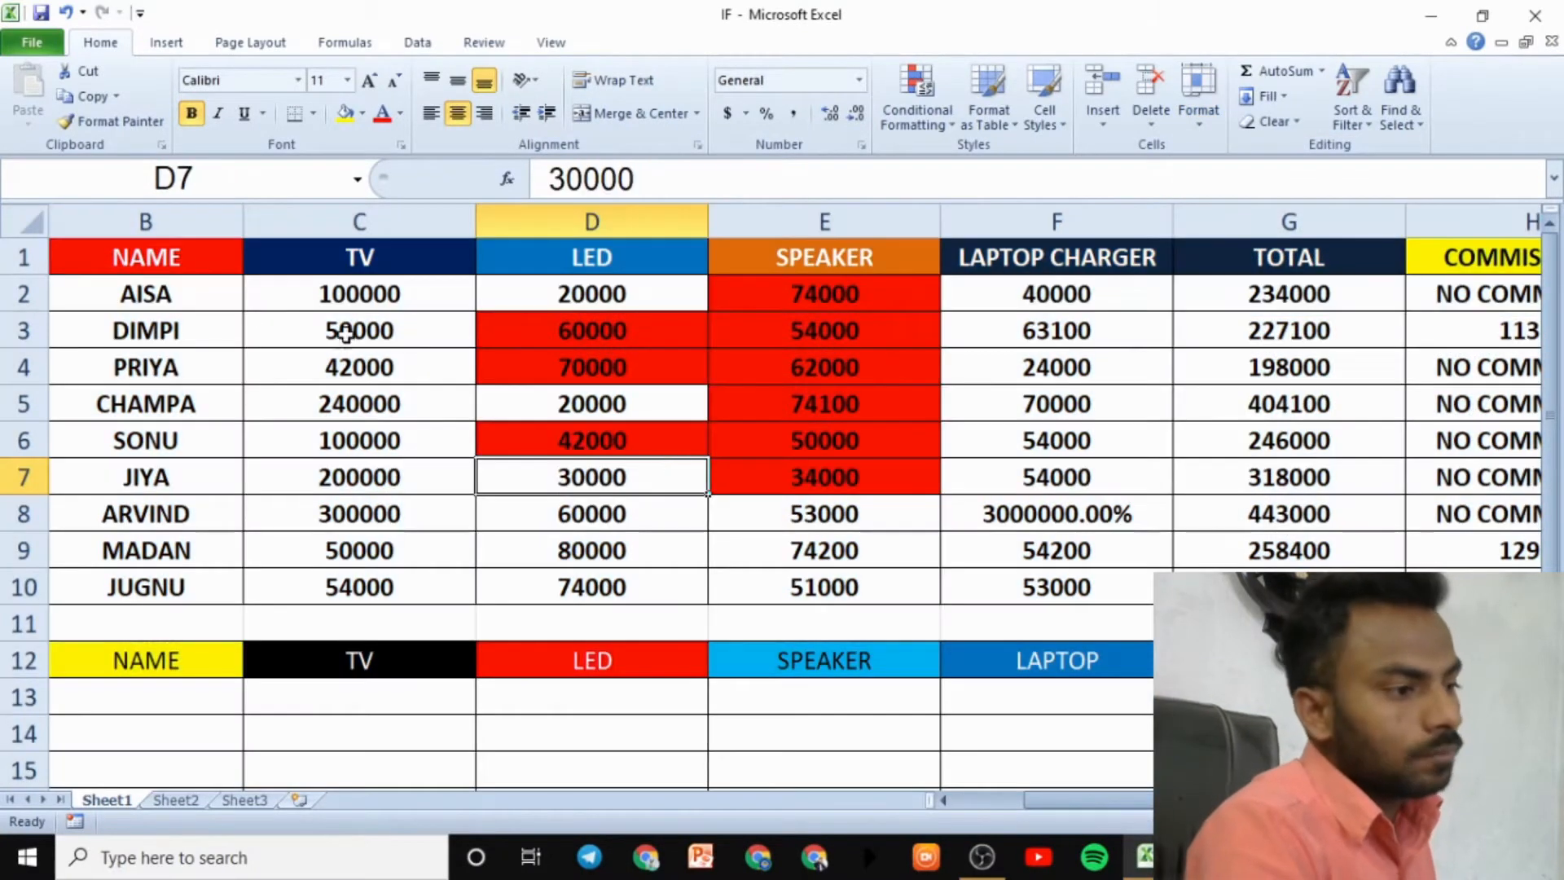
- Hide the NAME column B with Hide Columns
{"action": "left_click", "coordinate": [139, 222]}
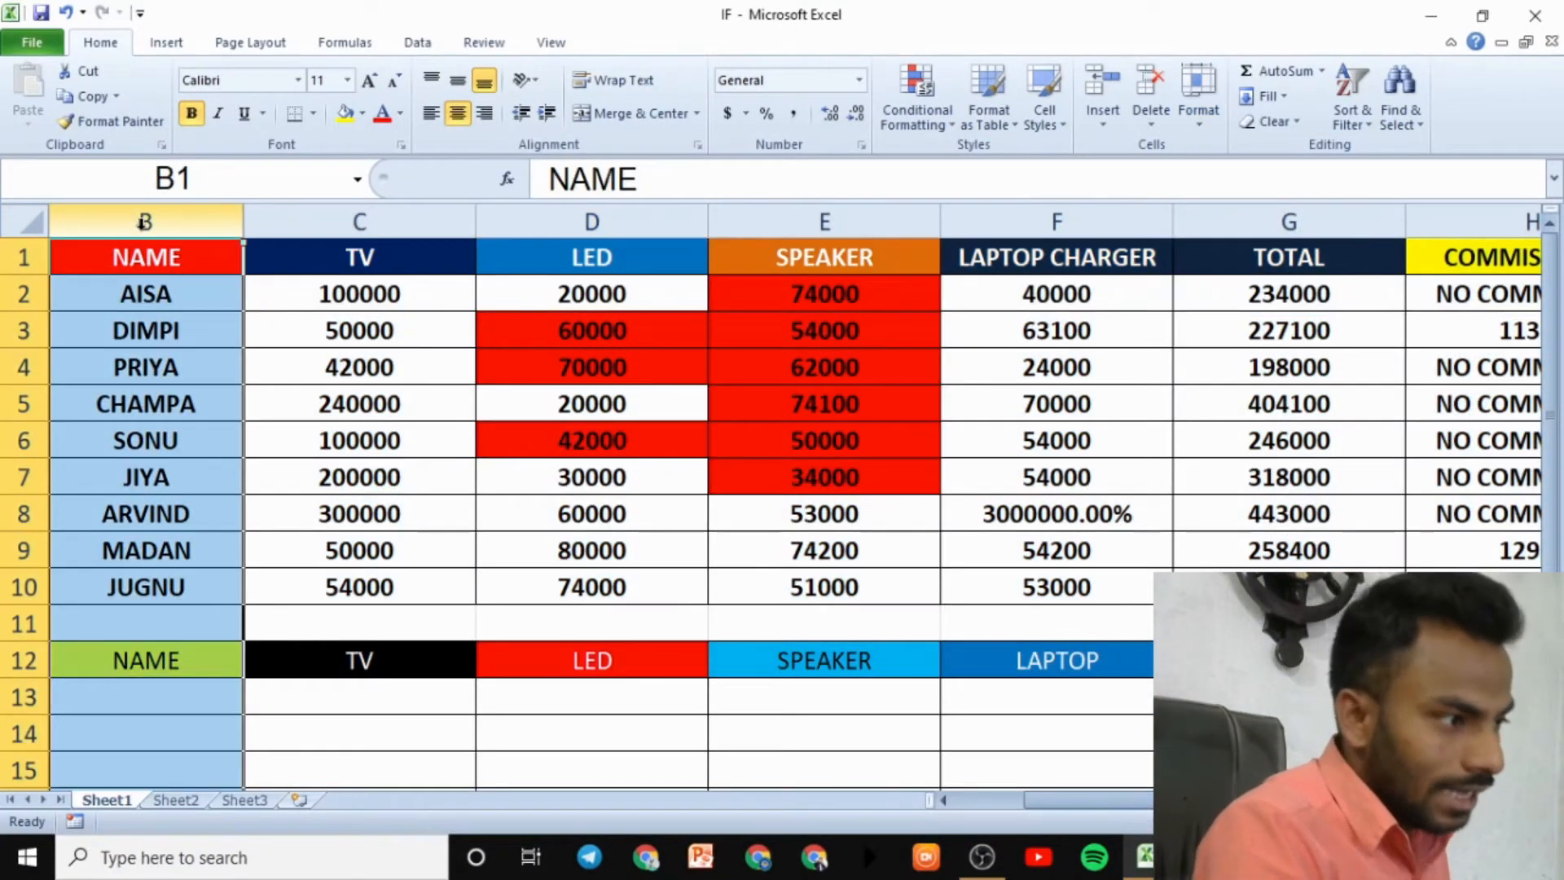
{"action": "left_click", "coordinate": [1197, 122]}
{"action": "mouse_move", "coordinate": [1254, 324]}
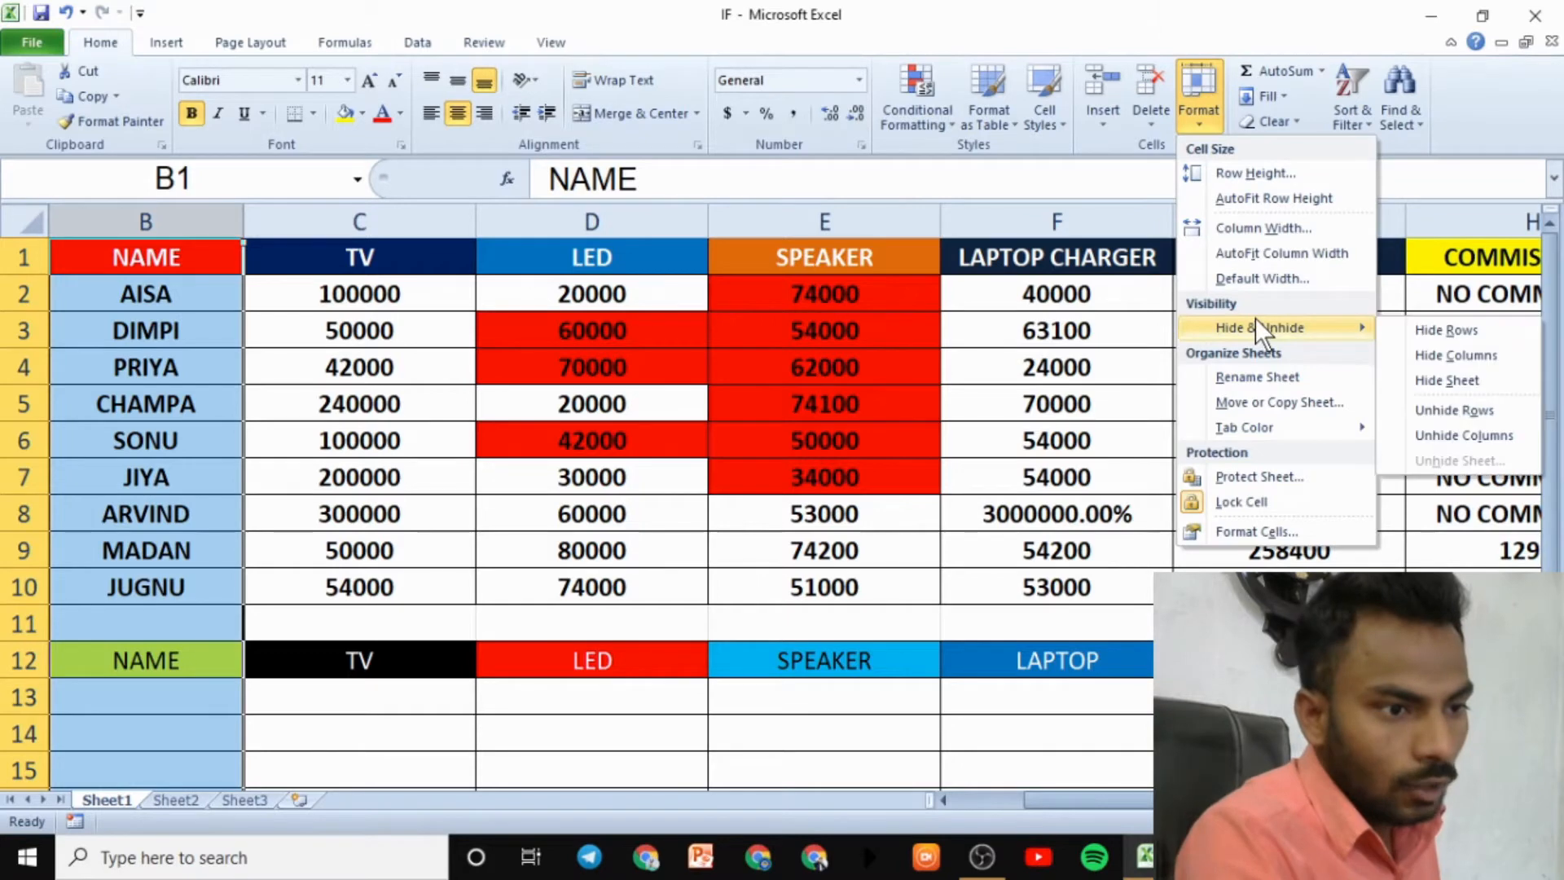
{"action": "left_click", "coordinate": [1434, 350]}
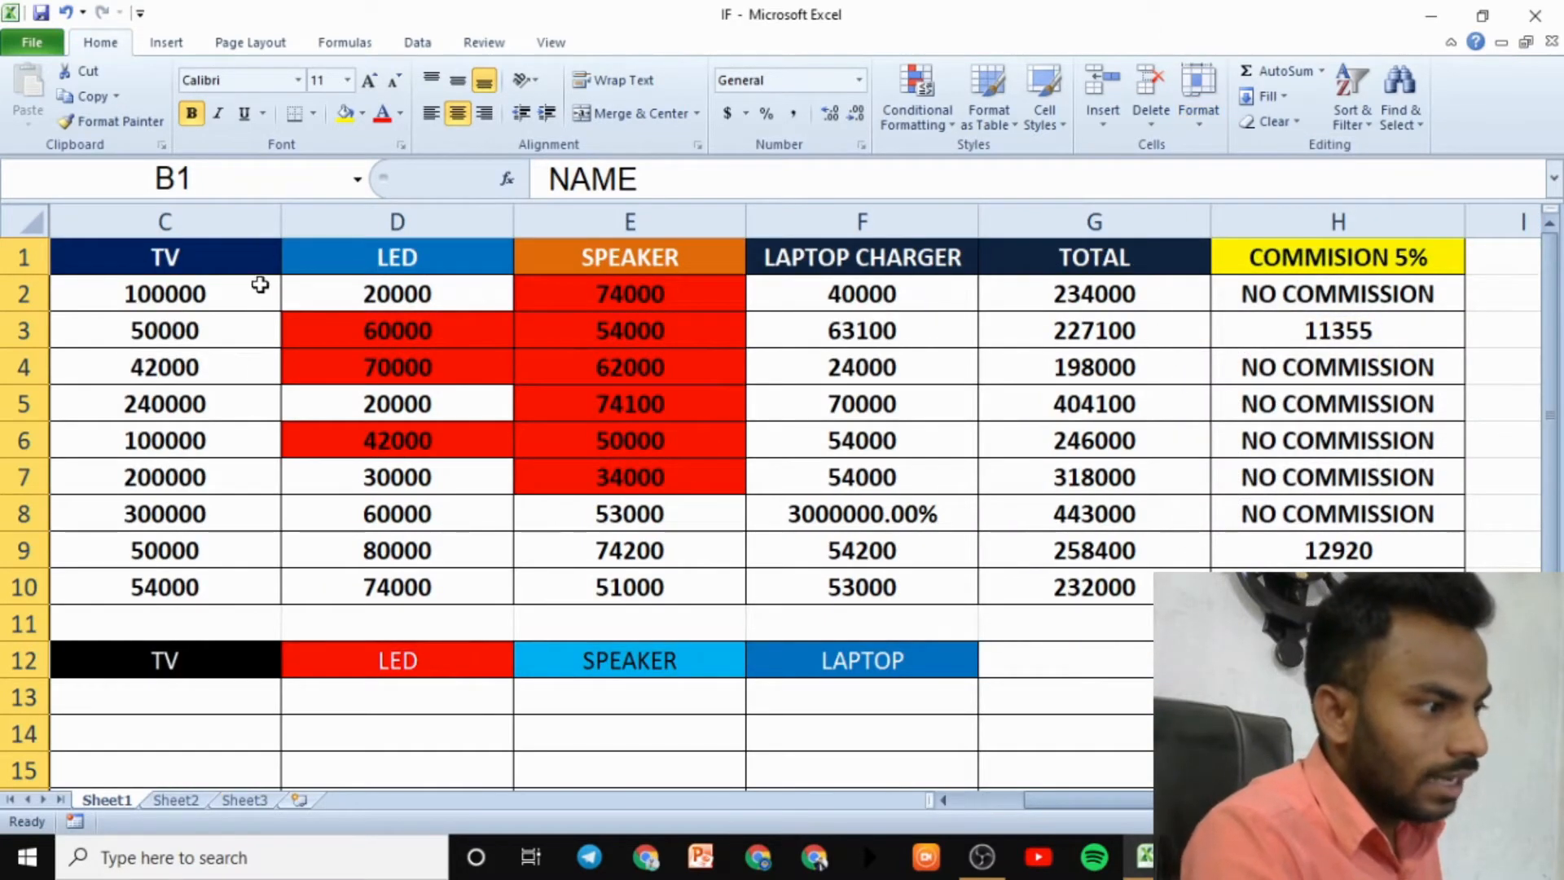
- Unhide columns to bring the SN and NAME columns back
{"action": "left_click", "coordinate": [1201, 124]}
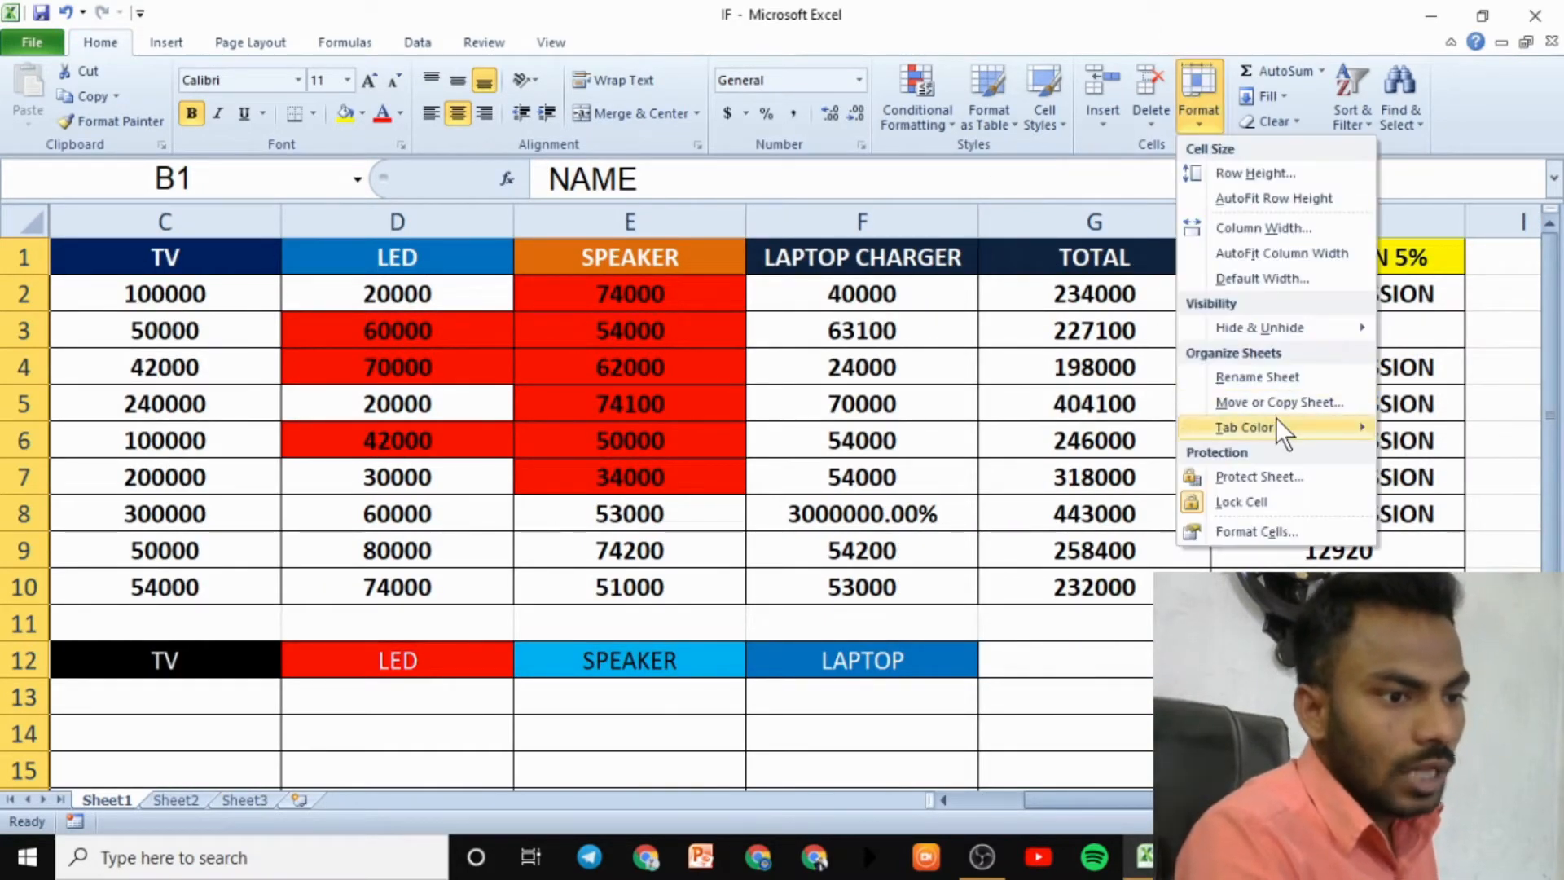
{"action": "mouse_move", "coordinate": [1274, 334]}
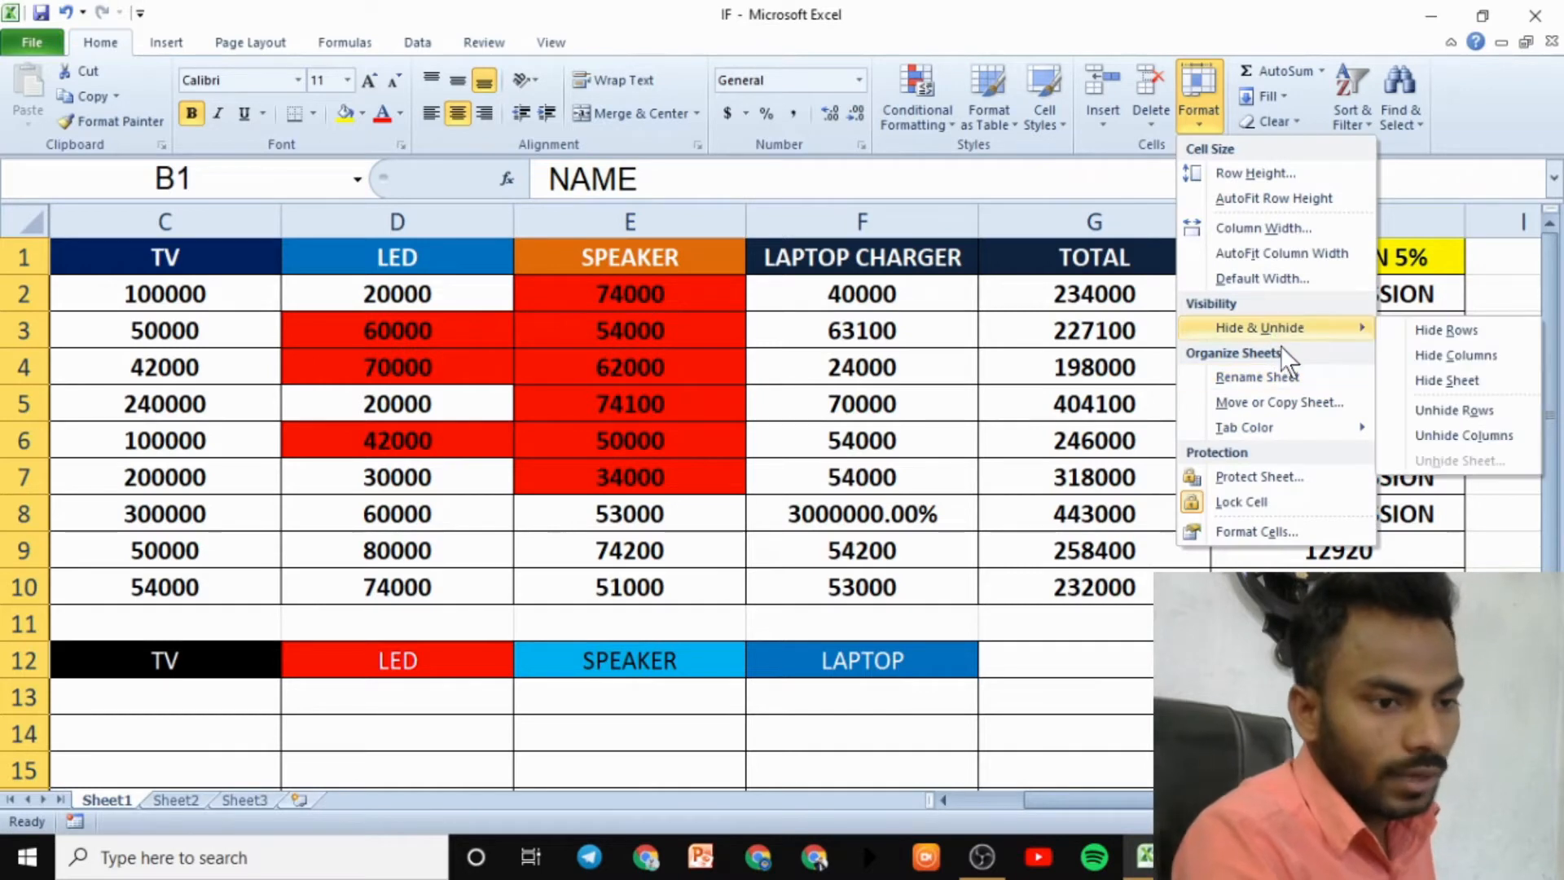
{"action": "left_click", "coordinate": [1434, 434]}
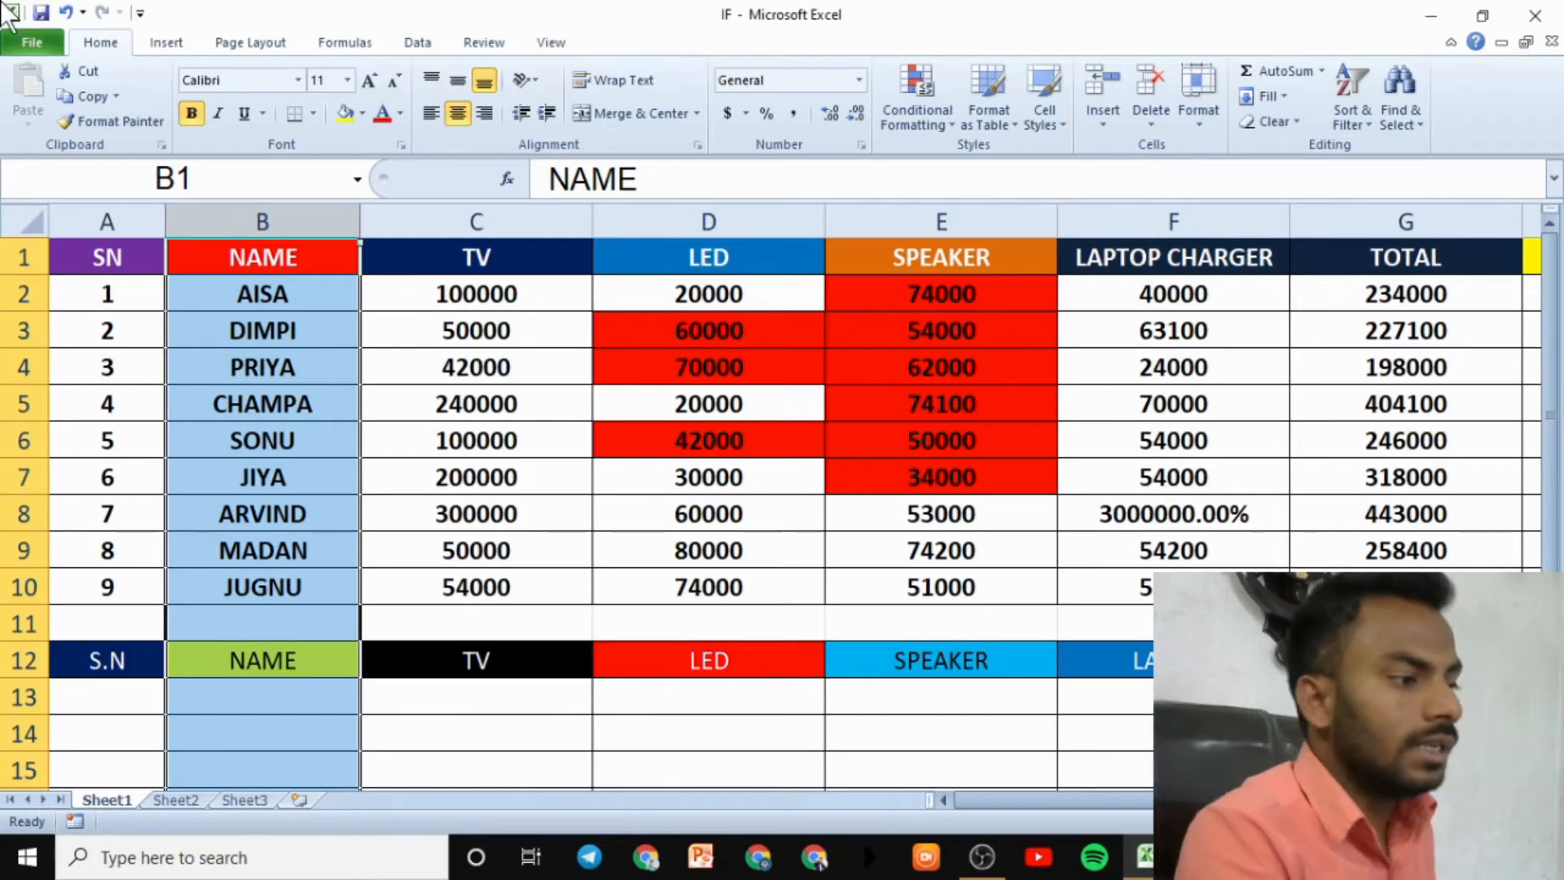
- Select the whole sheet, then pick cells B2, D4 and C4 in turn
{"action": "left_click", "coordinate": [33, 223]}
{"action": "left_click", "coordinate": [307, 279]}
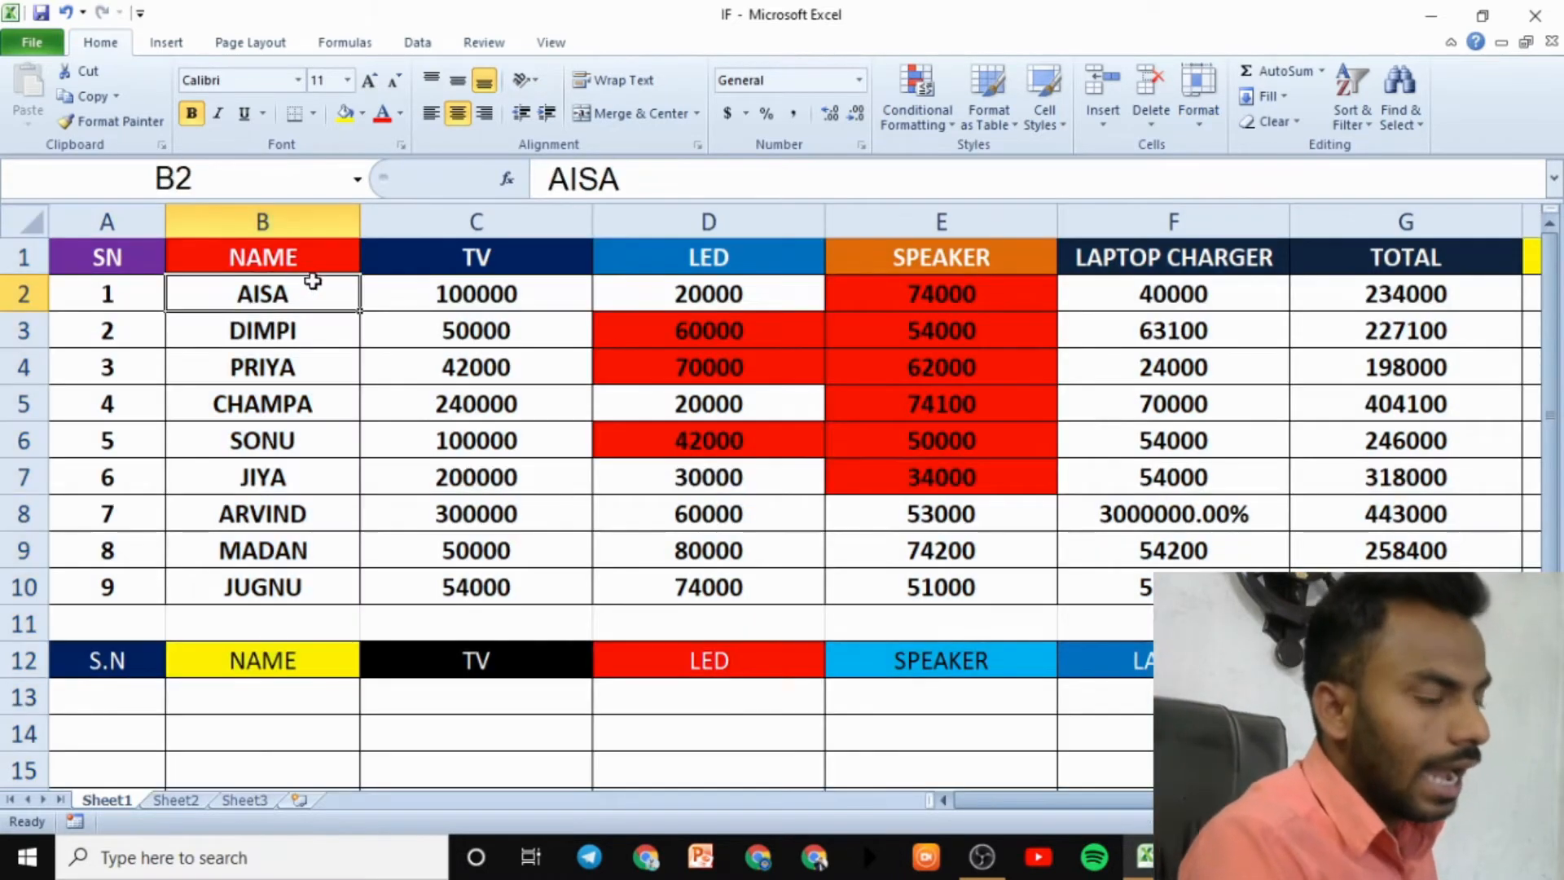
{"action": "left_click", "coordinate": [597, 369]}
{"action": "left_click", "coordinate": [465, 360]}
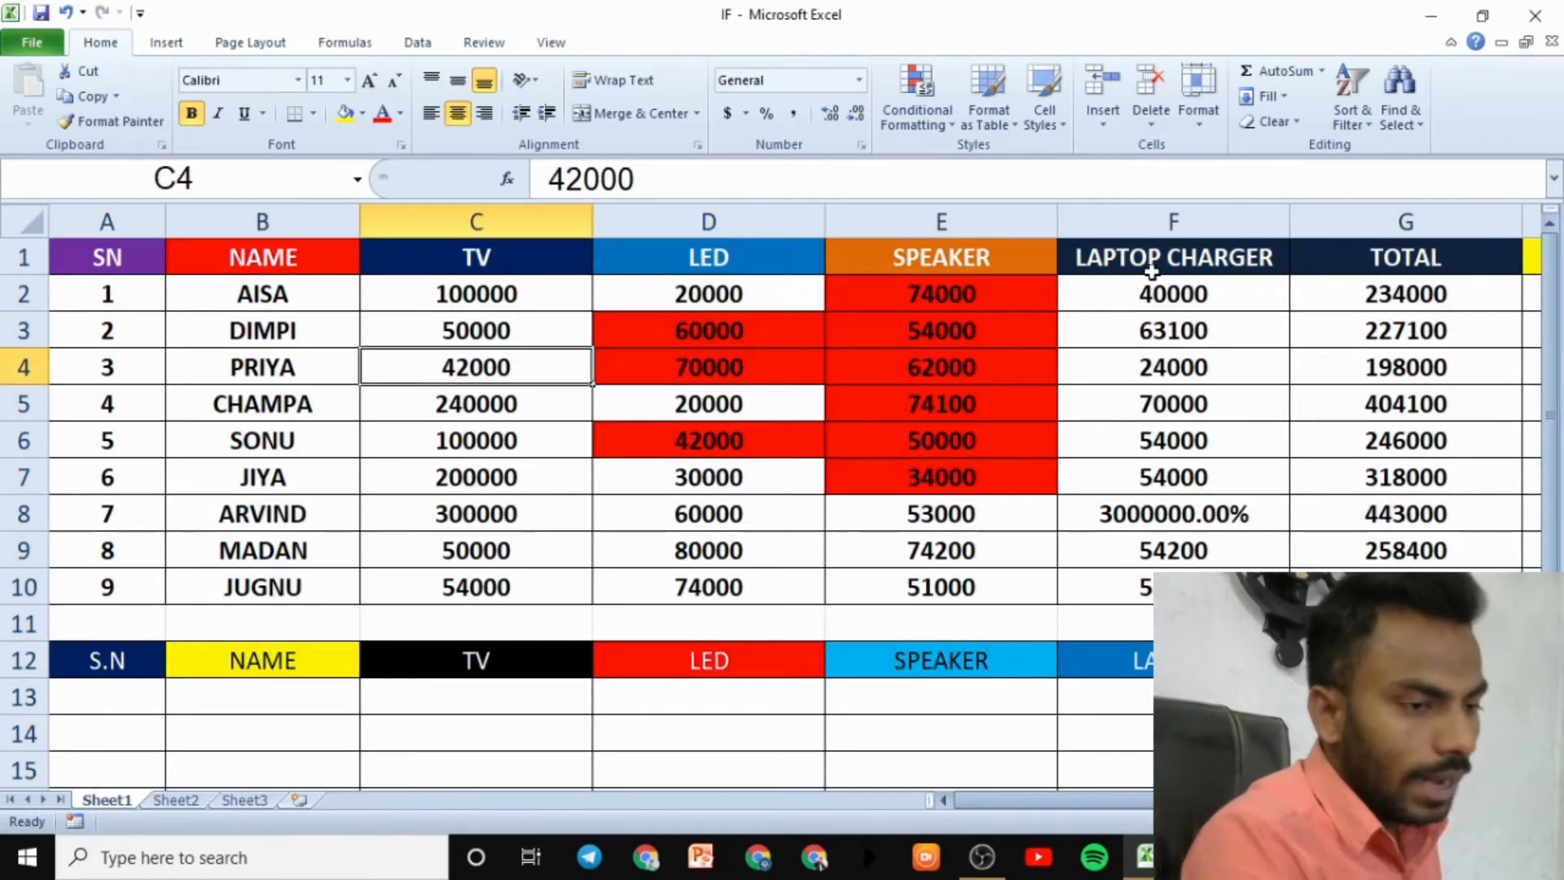
- Hide the LAPTOP CHARGER column F, then unhide it again
{"action": "left_click", "coordinate": [1186, 222]}
{"action": "left_click", "coordinate": [1178, 121]}
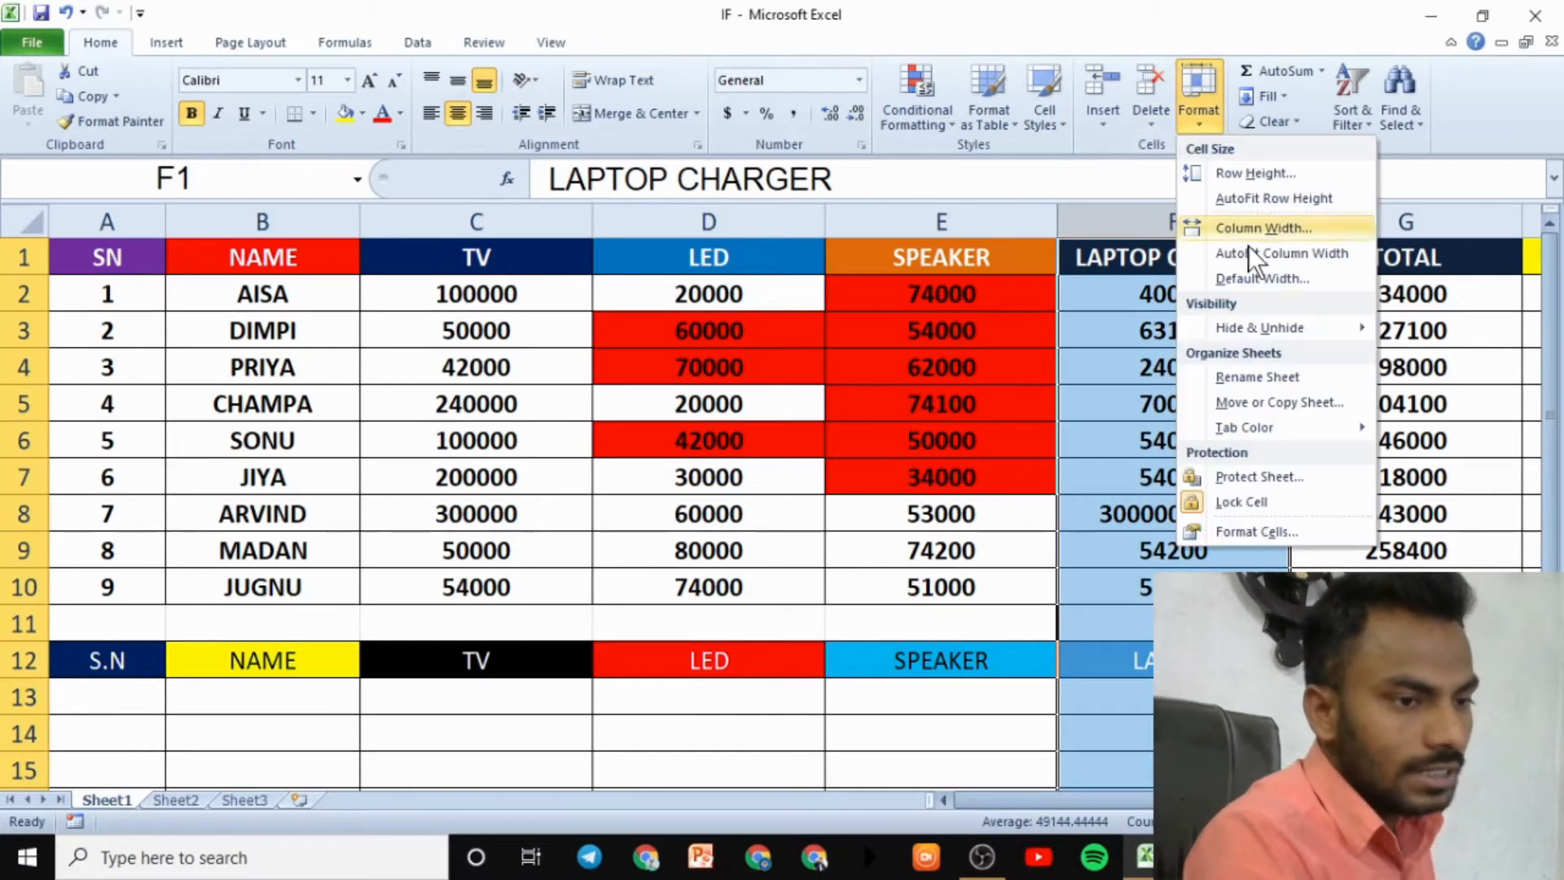
{"action": "mouse_move", "coordinate": [1271, 329]}
{"action": "left_click", "coordinate": [1438, 356]}
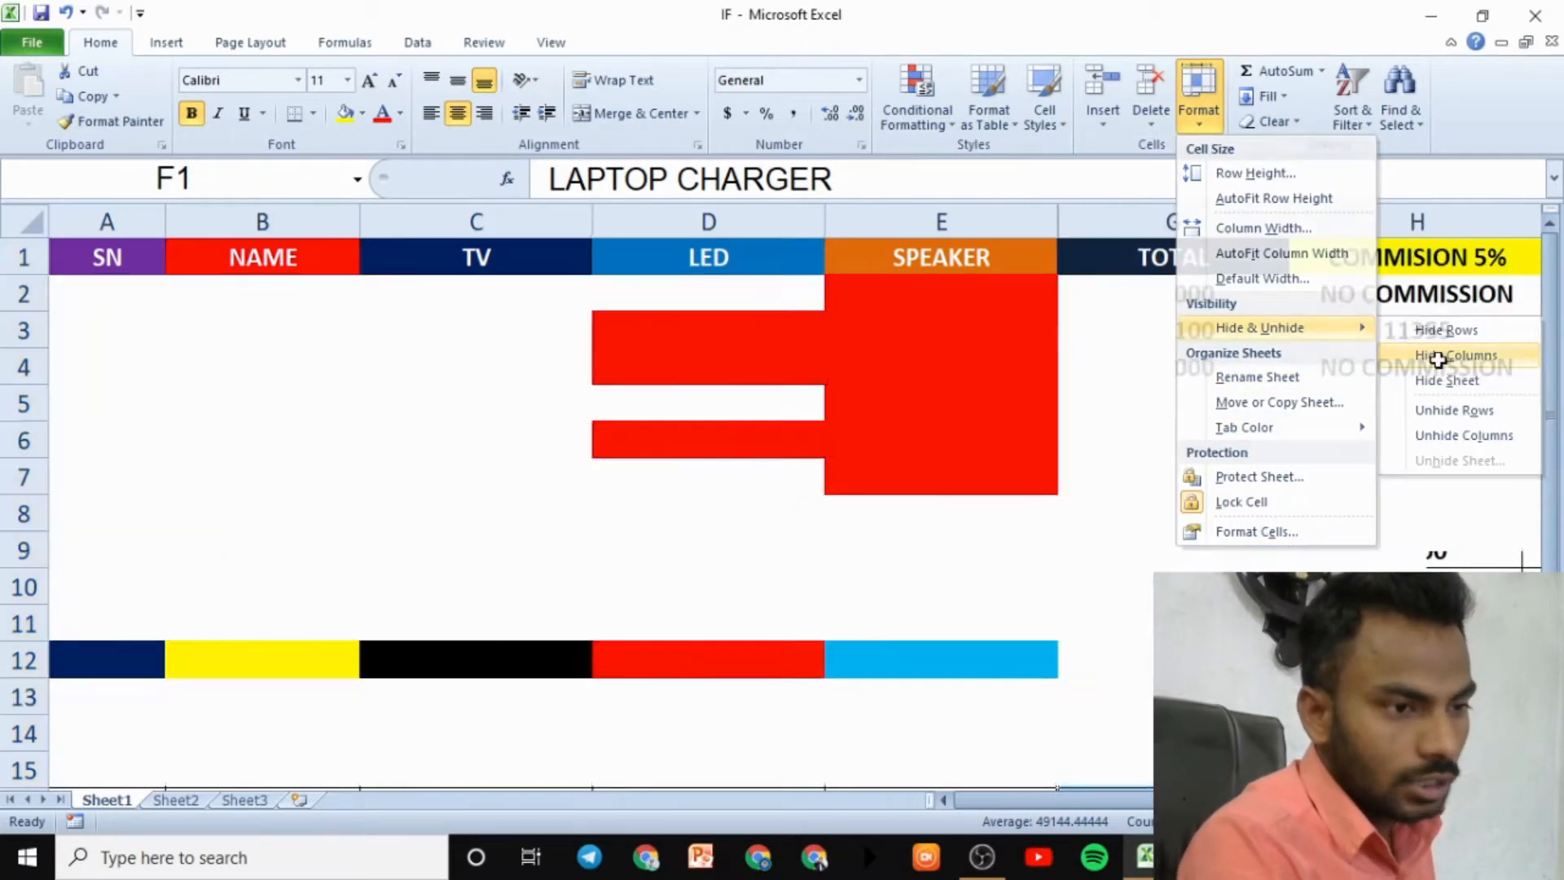
{"action": "left_click", "coordinate": [1198, 119]}
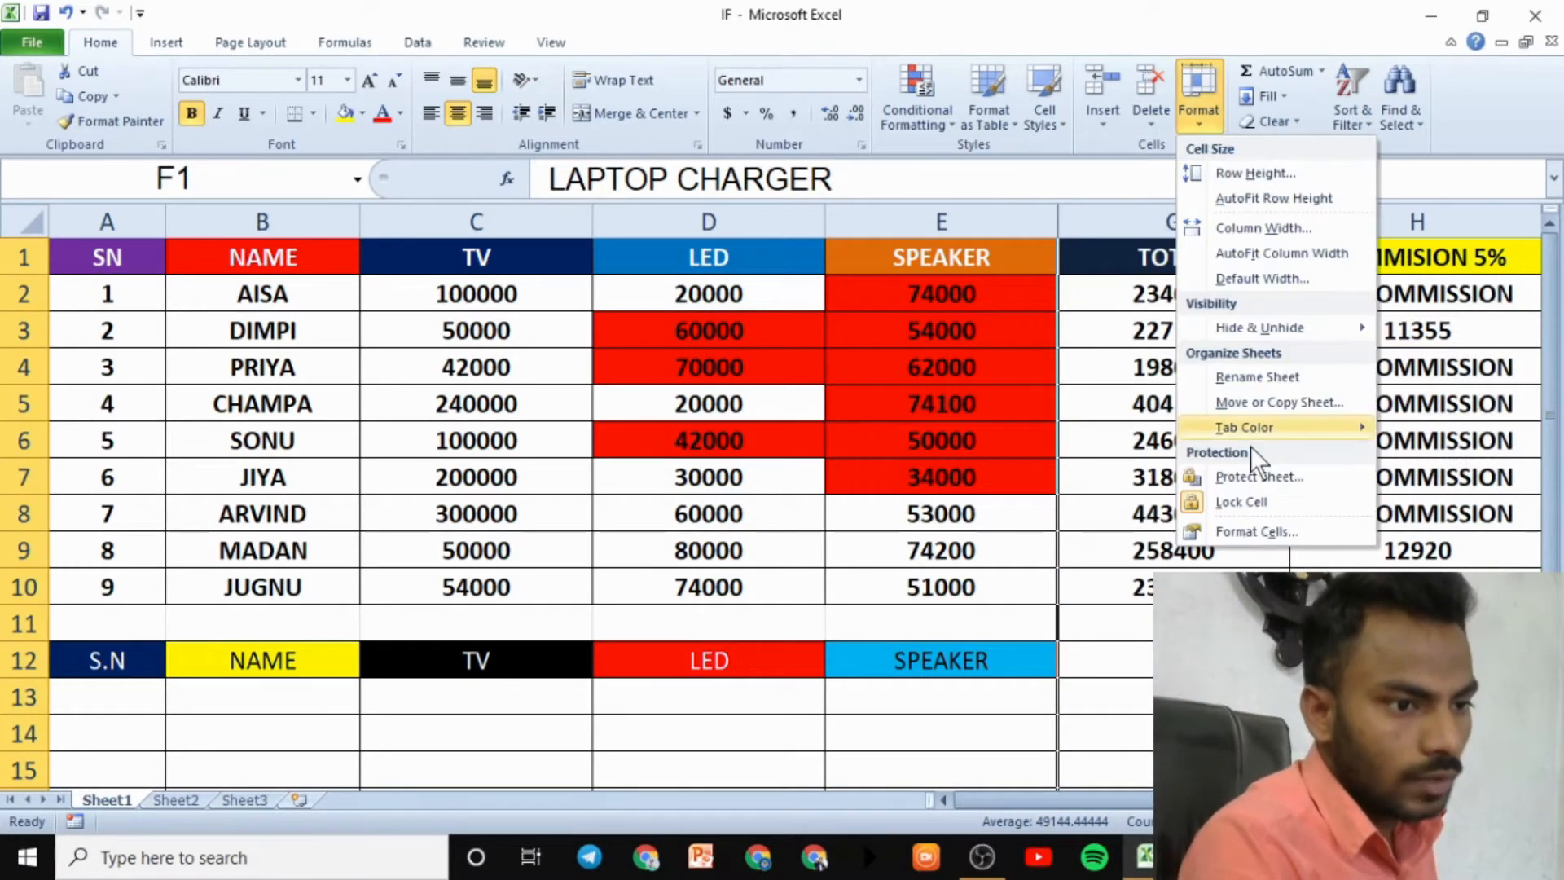
{"action": "mouse_move", "coordinate": [1259, 329]}
{"action": "left_click", "coordinate": [1434, 432]}
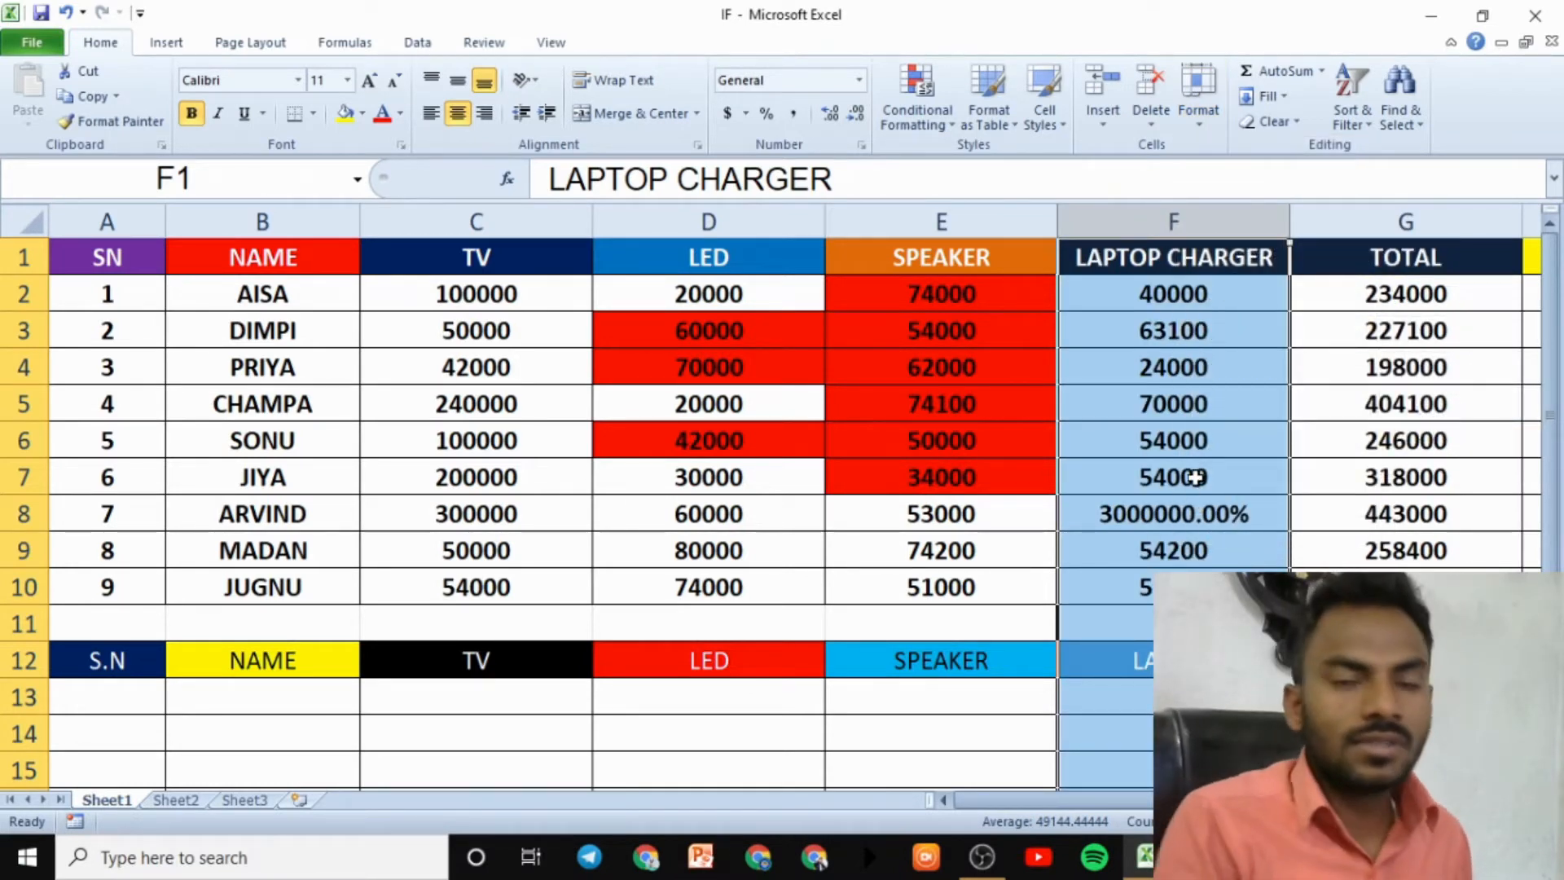
- Select the whole sheet, pick cell F5, and bring up the Hide & Unhide options
{"action": "left_click", "coordinate": [28, 223]}
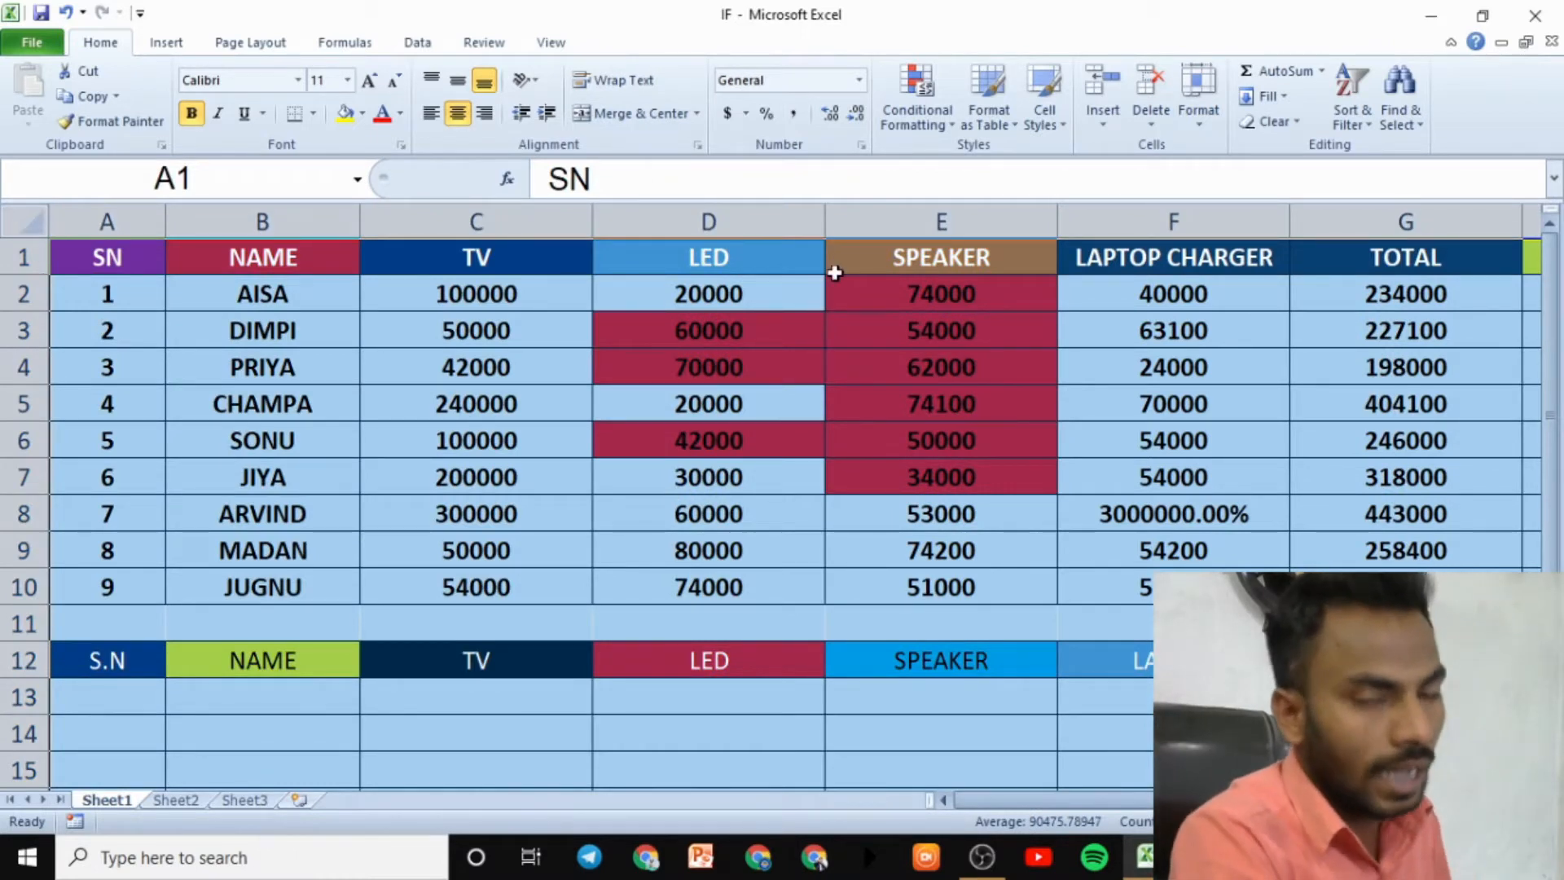
{"action": "left_click", "coordinate": [1258, 388]}
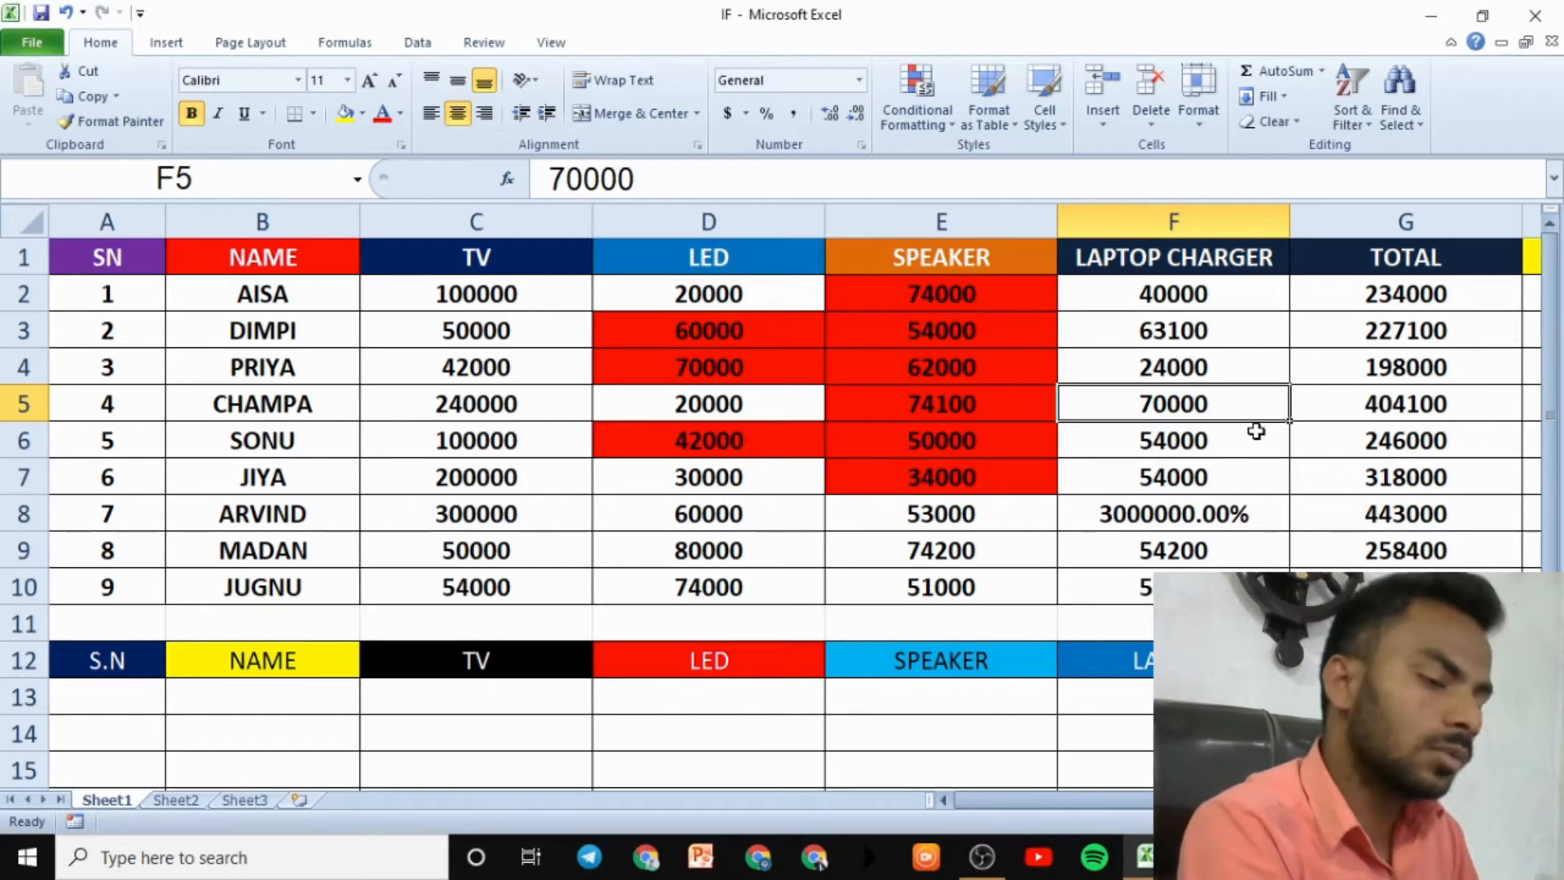
{"action": "left_click", "coordinate": [1213, 123]}
{"action": "mouse_move", "coordinate": [1253, 325]}
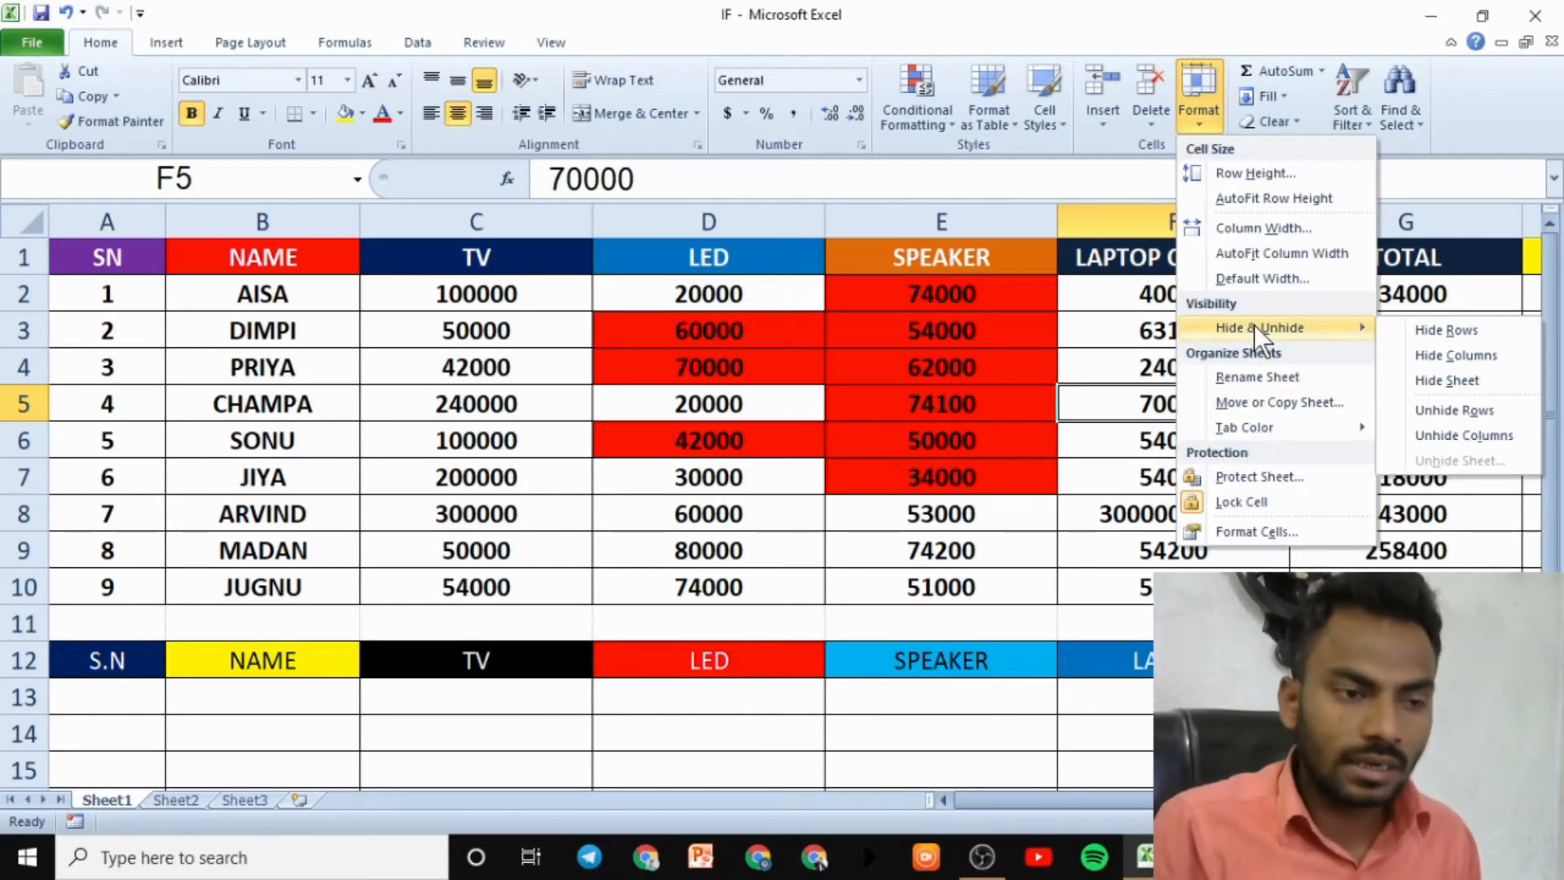
- Hide Sheet1, then unhide Sheet1 again from the hidden sheets list
{"action": "left_click", "coordinate": [1440, 388]}
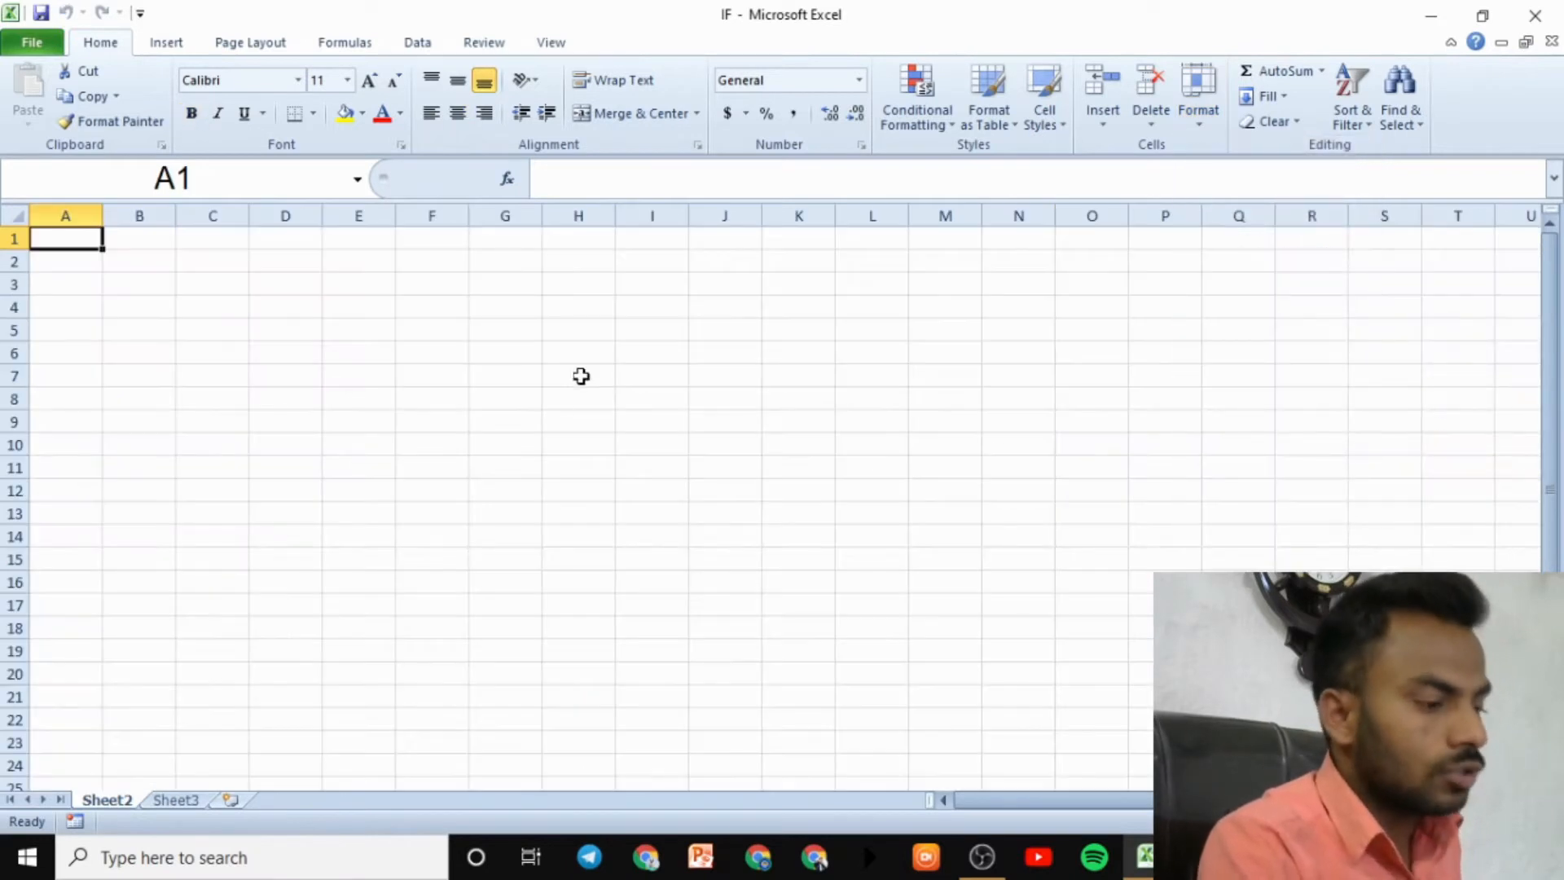
{"action": "left_click", "coordinate": [526, 466]}
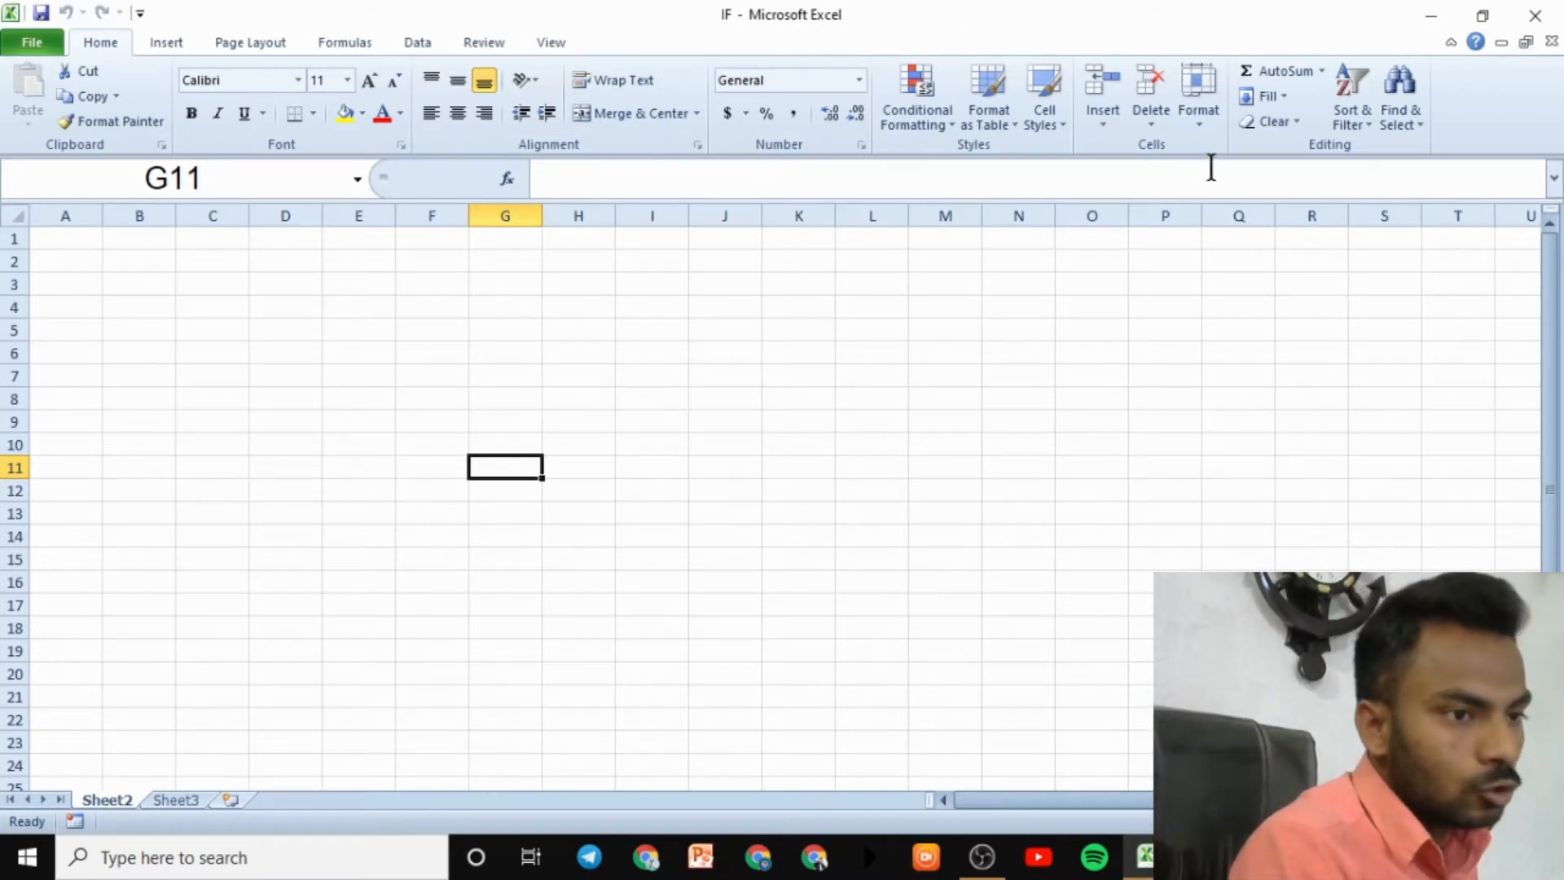
{"action": "left_click", "coordinate": [1200, 122]}
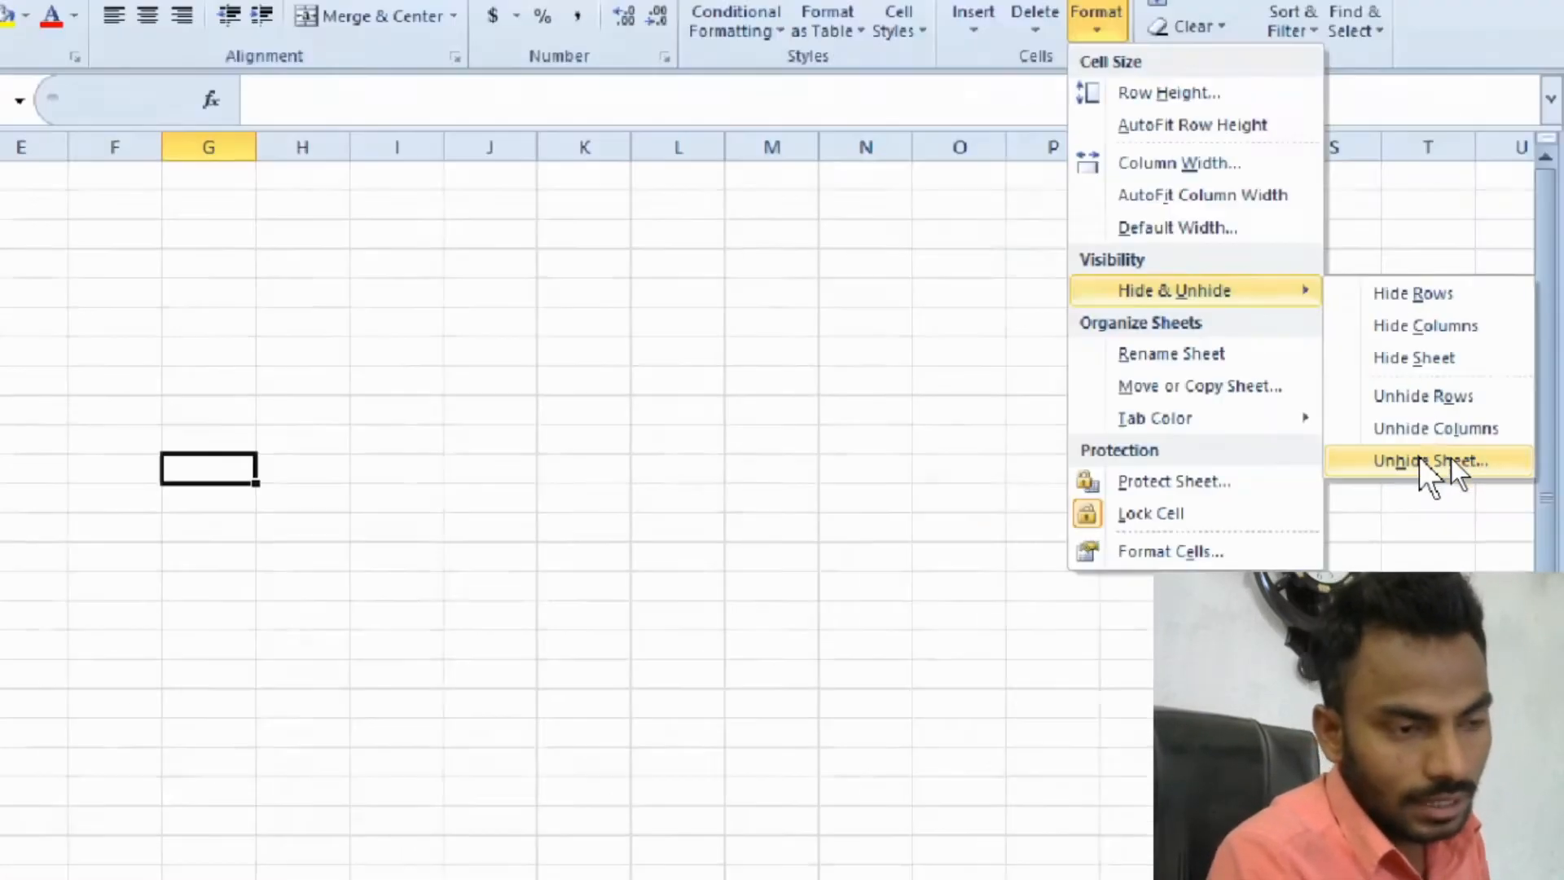
{"action": "left_click", "coordinate": [1450, 458]}
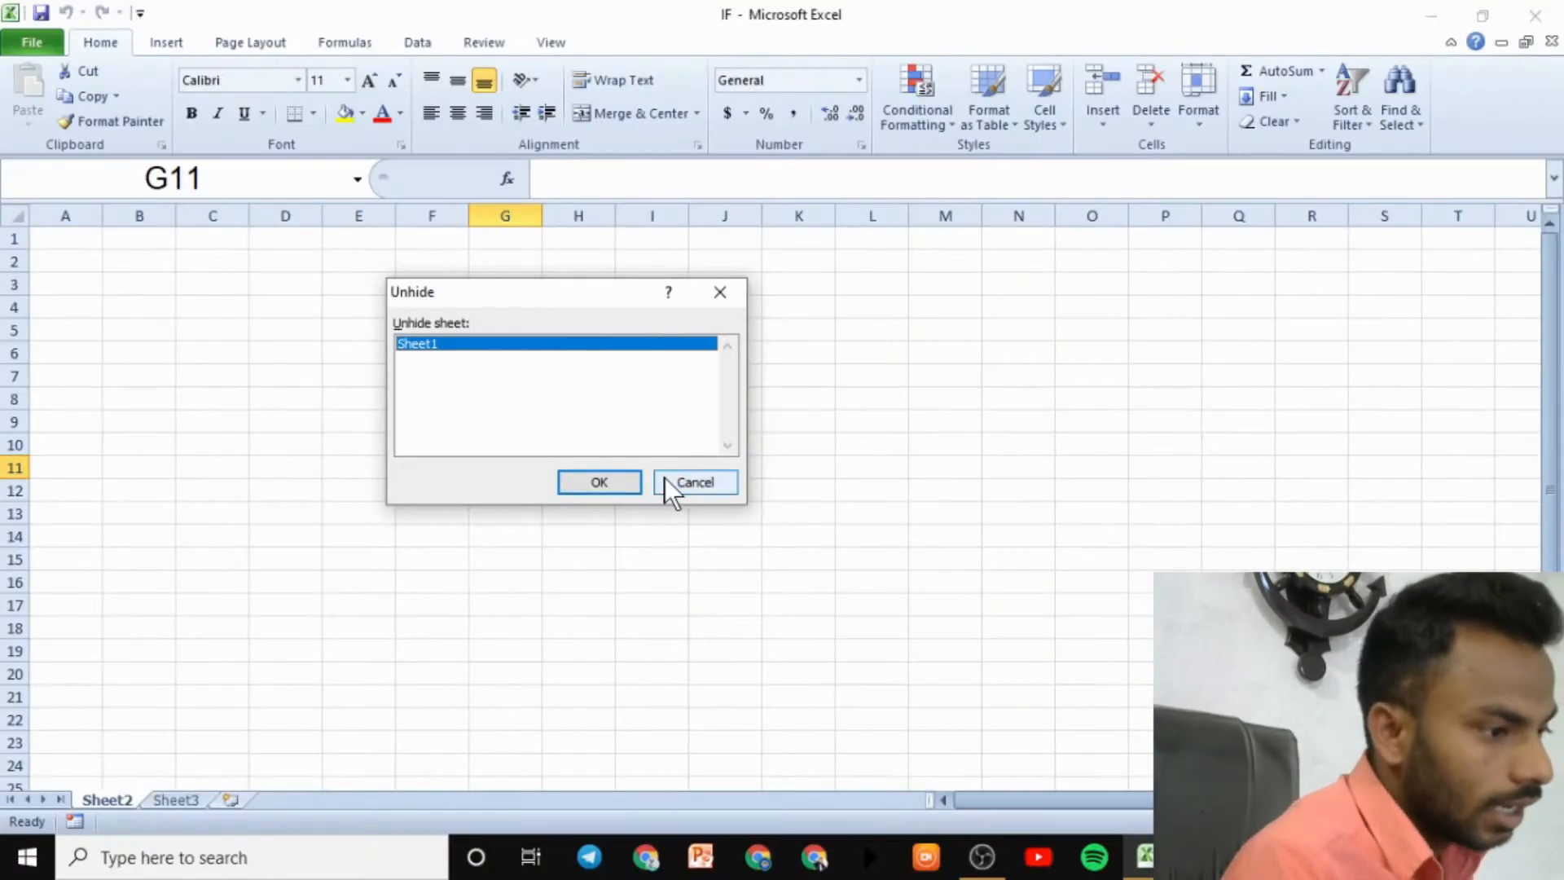
{"action": "left_click", "coordinate": [613, 480]}
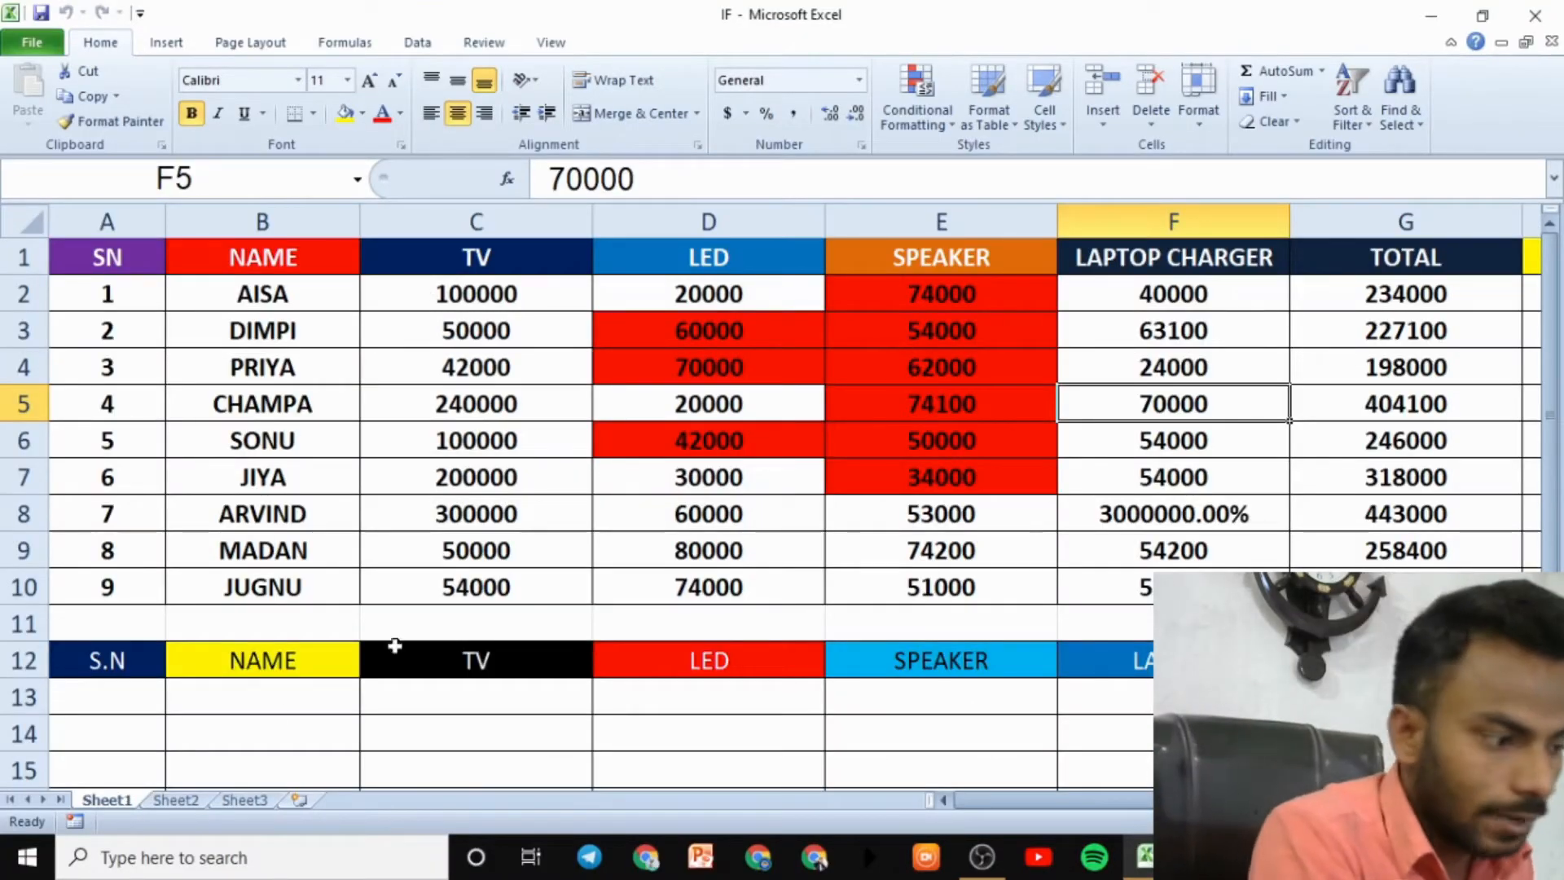
- Hide Sheet2, unhide it again, and return to the Sheet1 sales table
{"action": "left_click", "coordinate": [175, 798]}
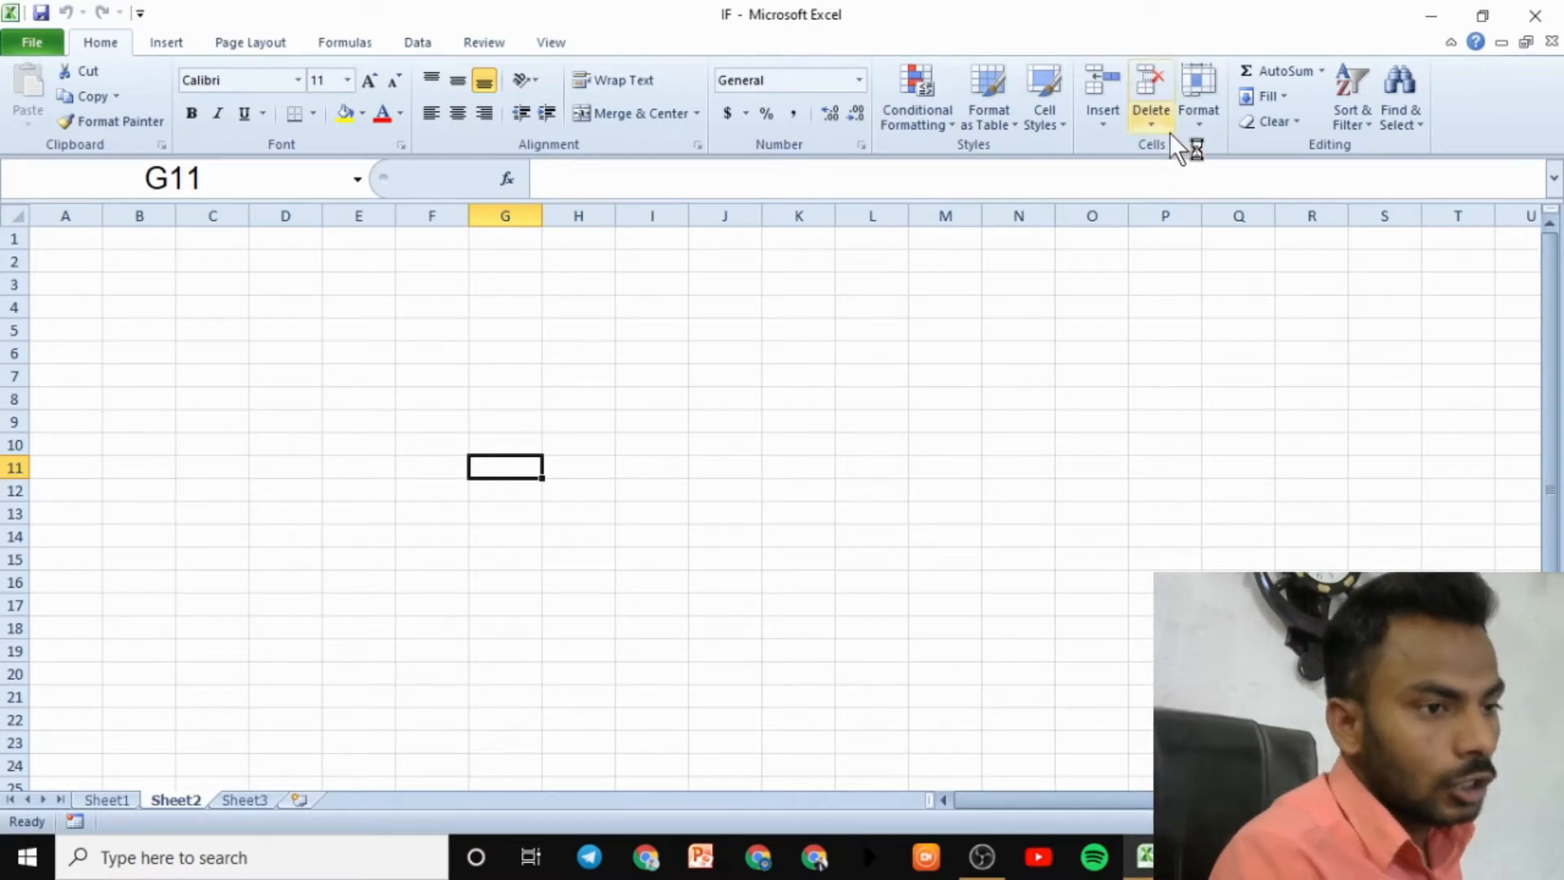
{"action": "left_click", "coordinate": [1191, 115]}
{"action": "mouse_move", "coordinate": [1269, 329]}
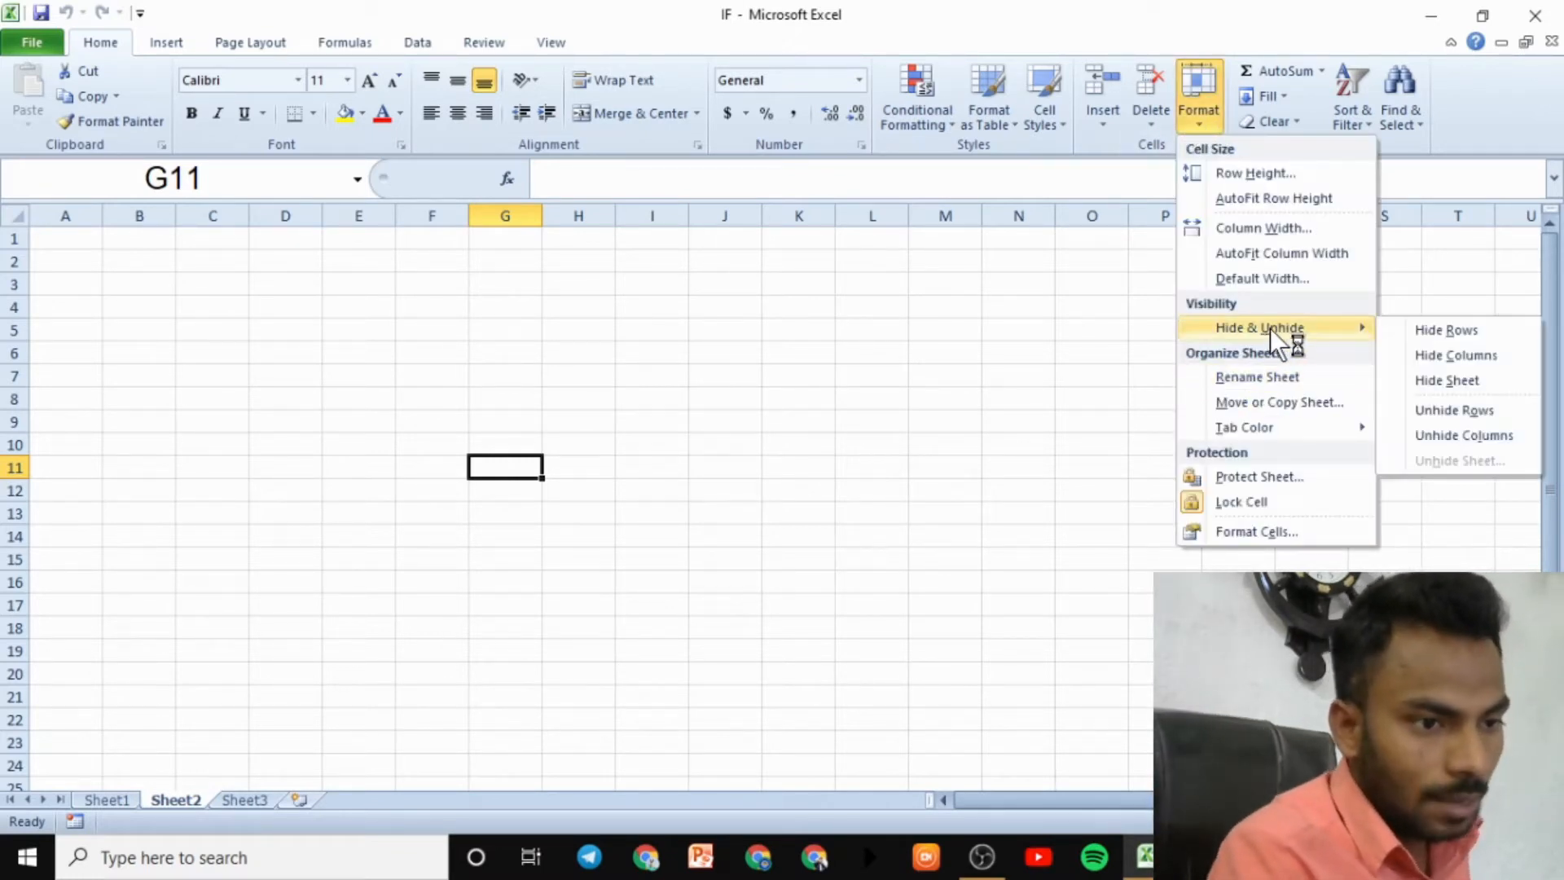
{"action": "left_click", "coordinate": [1458, 383]}
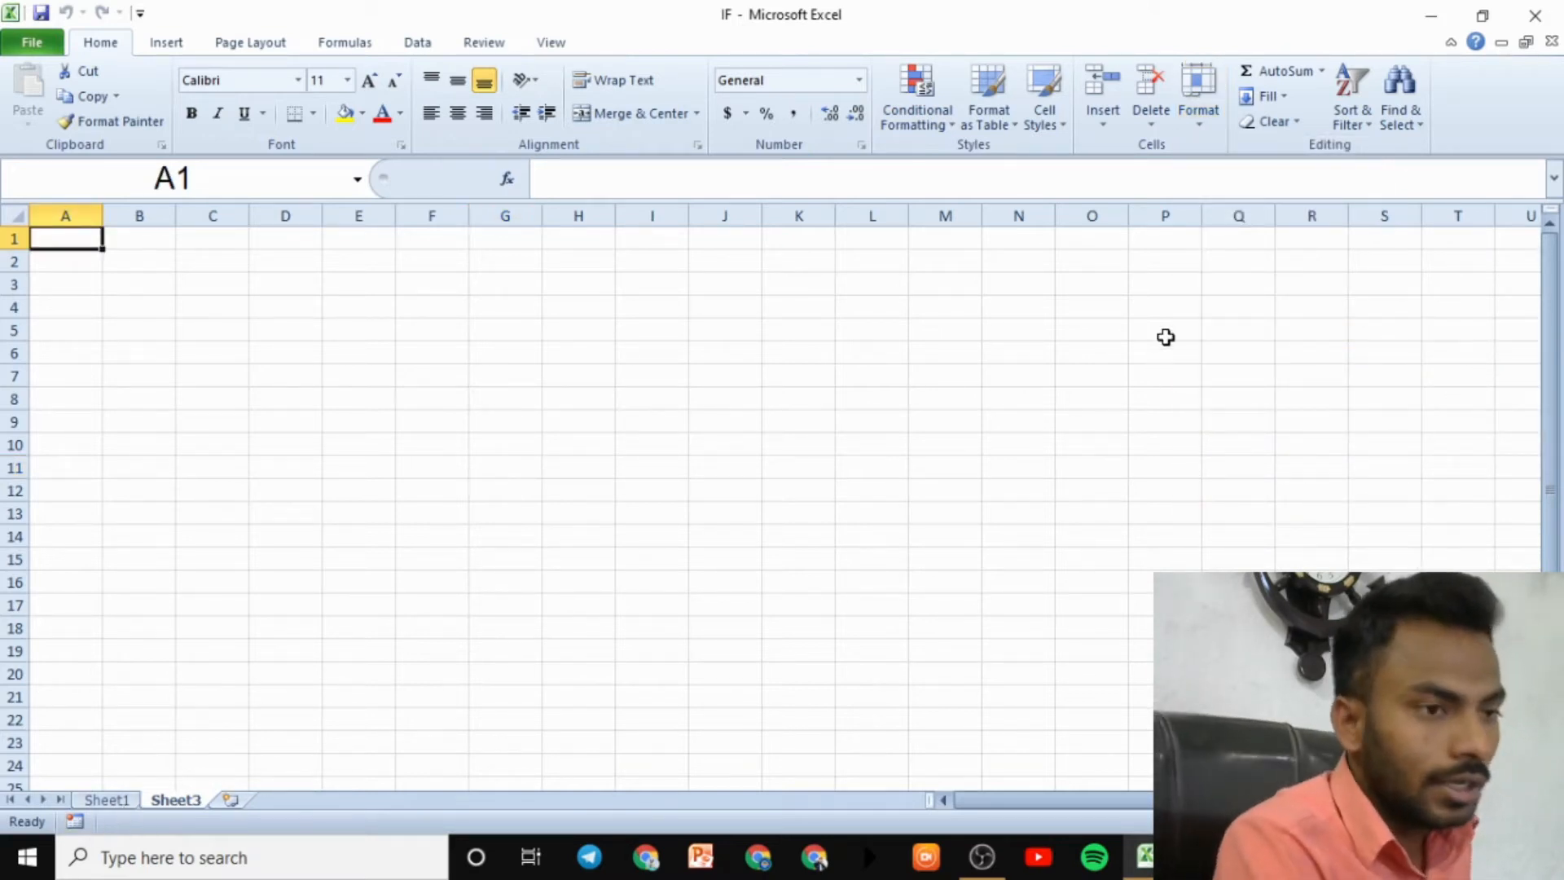
{"action": "left_click", "coordinate": [1198, 106]}
{"action": "mouse_move", "coordinate": [1263, 327]}
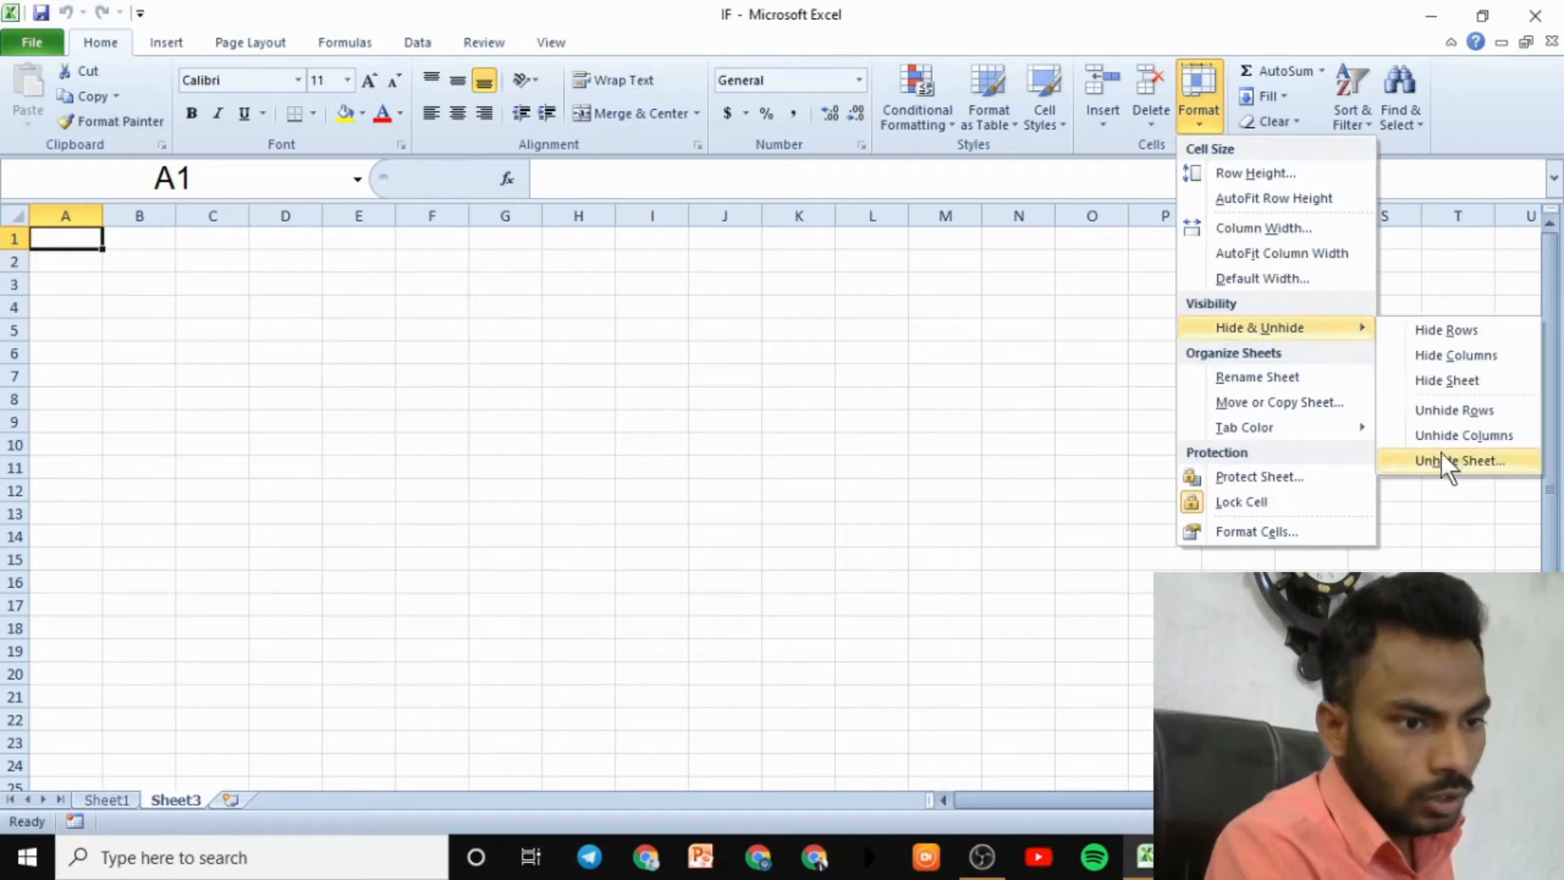
{"action": "left_click", "coordinate": [1449, 460]}
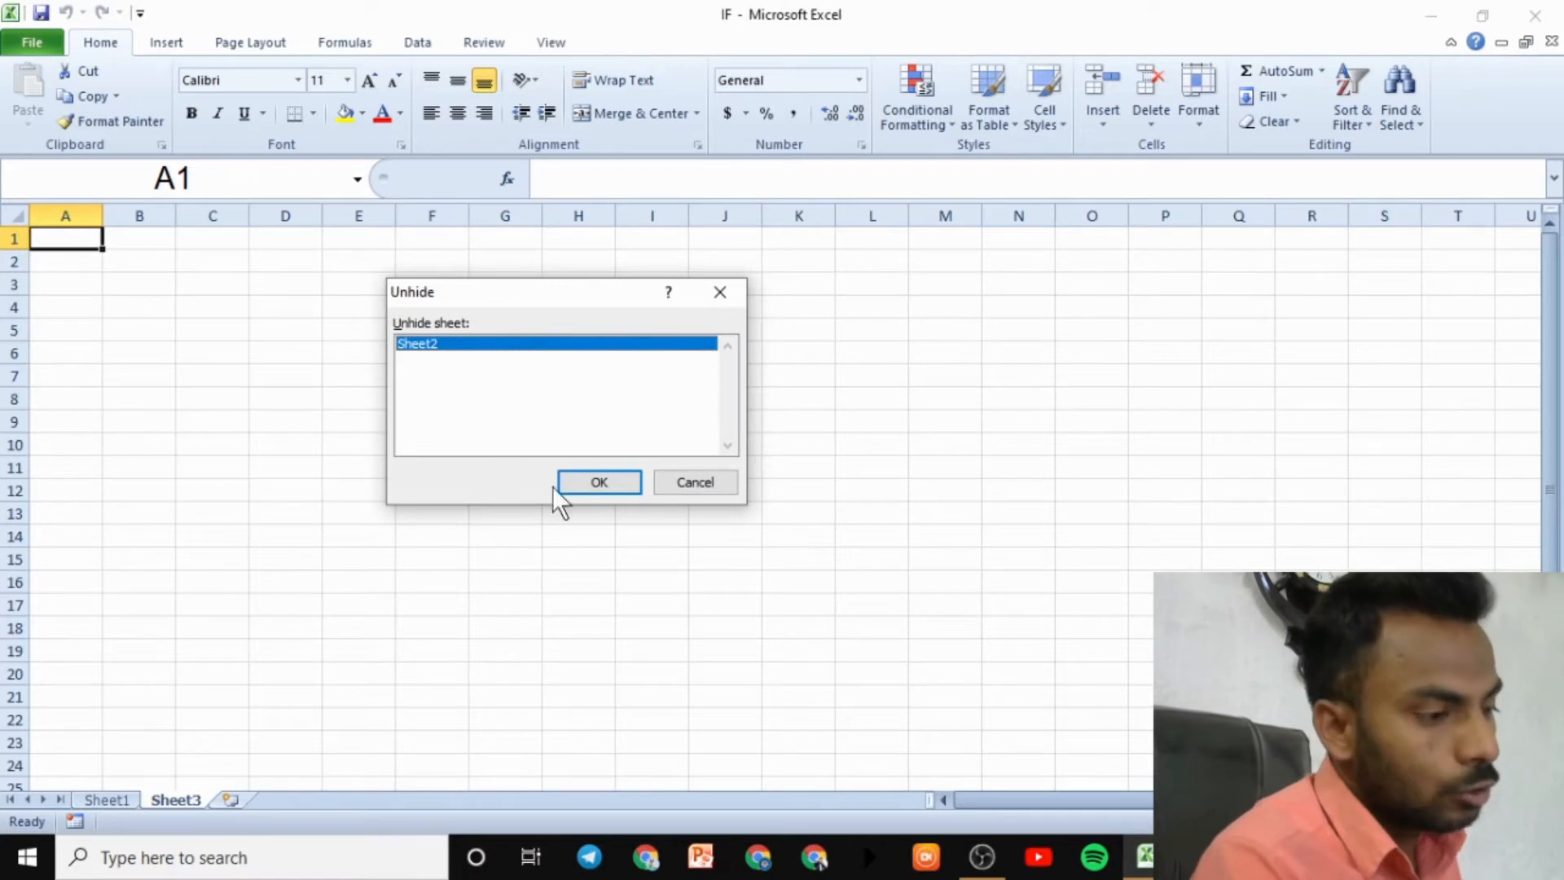
{"action": "left_click", "coordinate": [578, 487]}
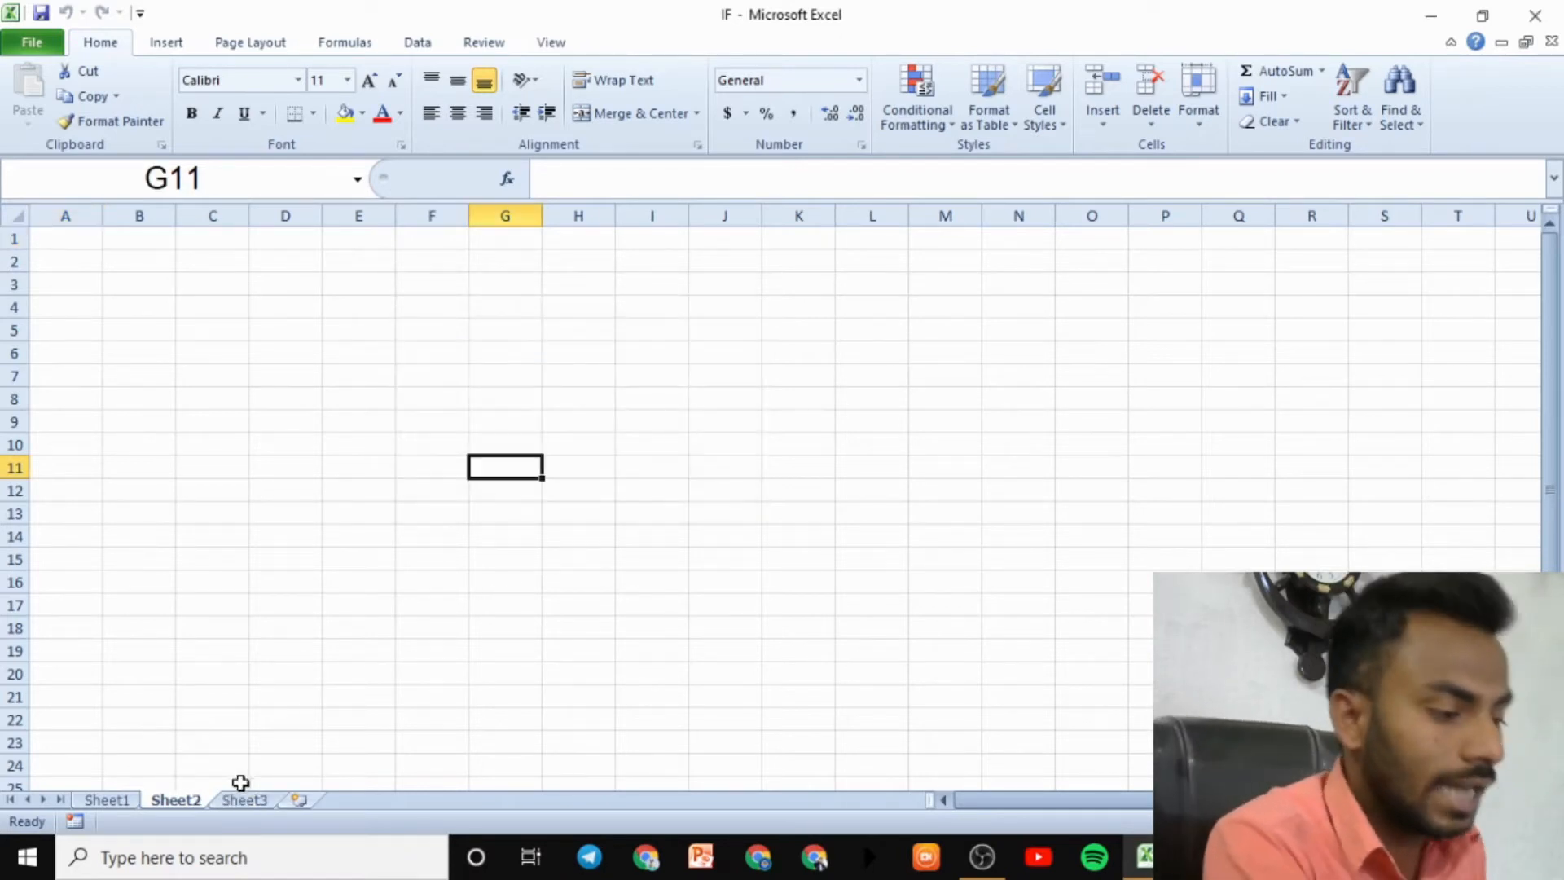
{"action": "left_click", "coordinate": [107, 799]}
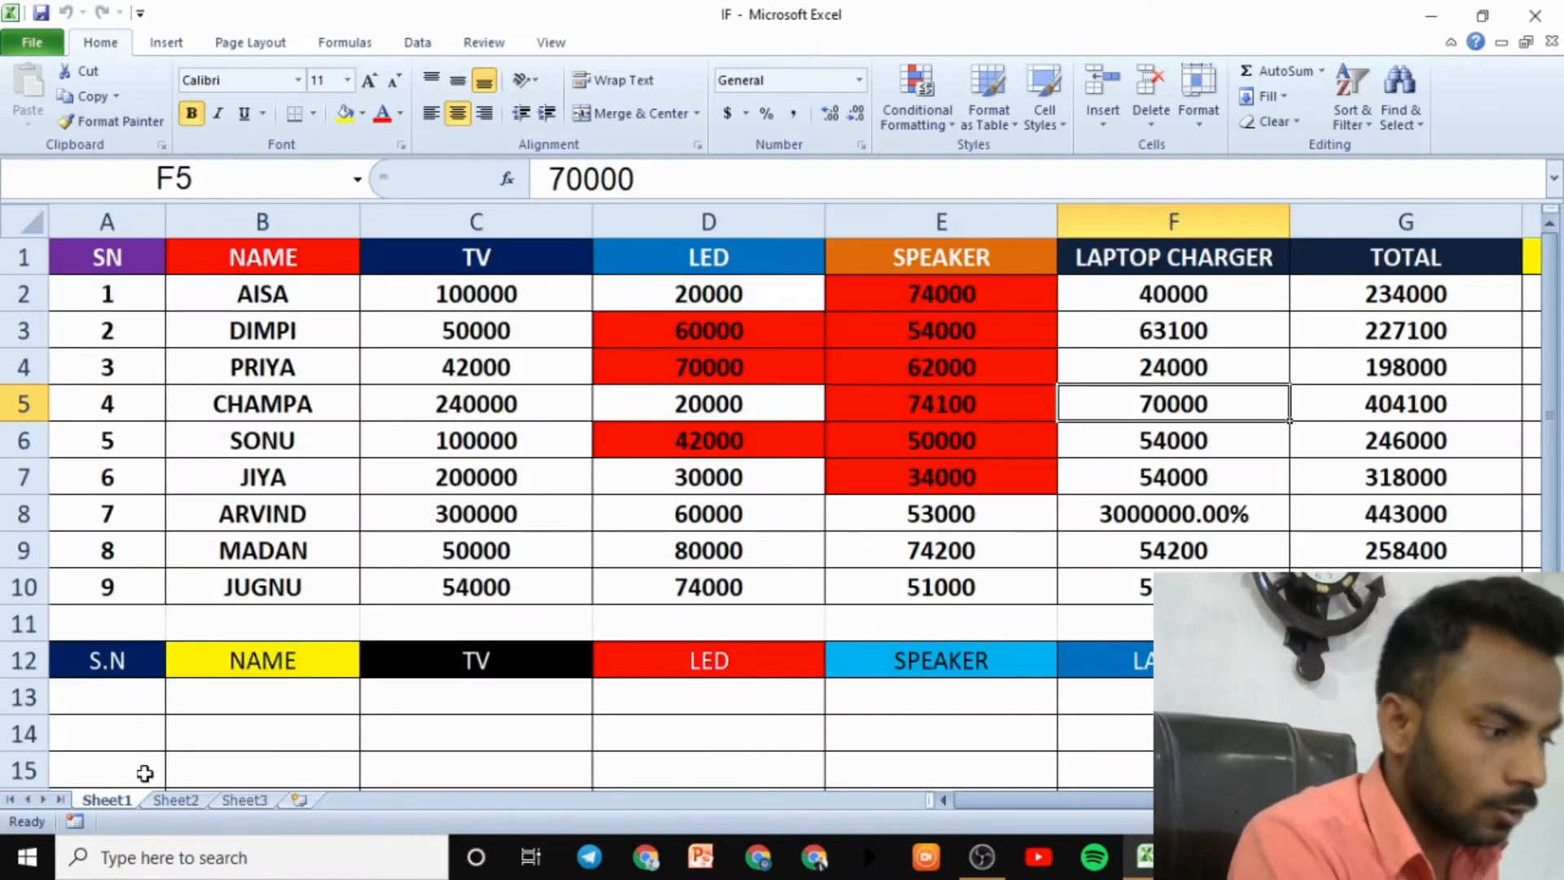
{"action": "left_click", "coordinate": [1222, 119]}
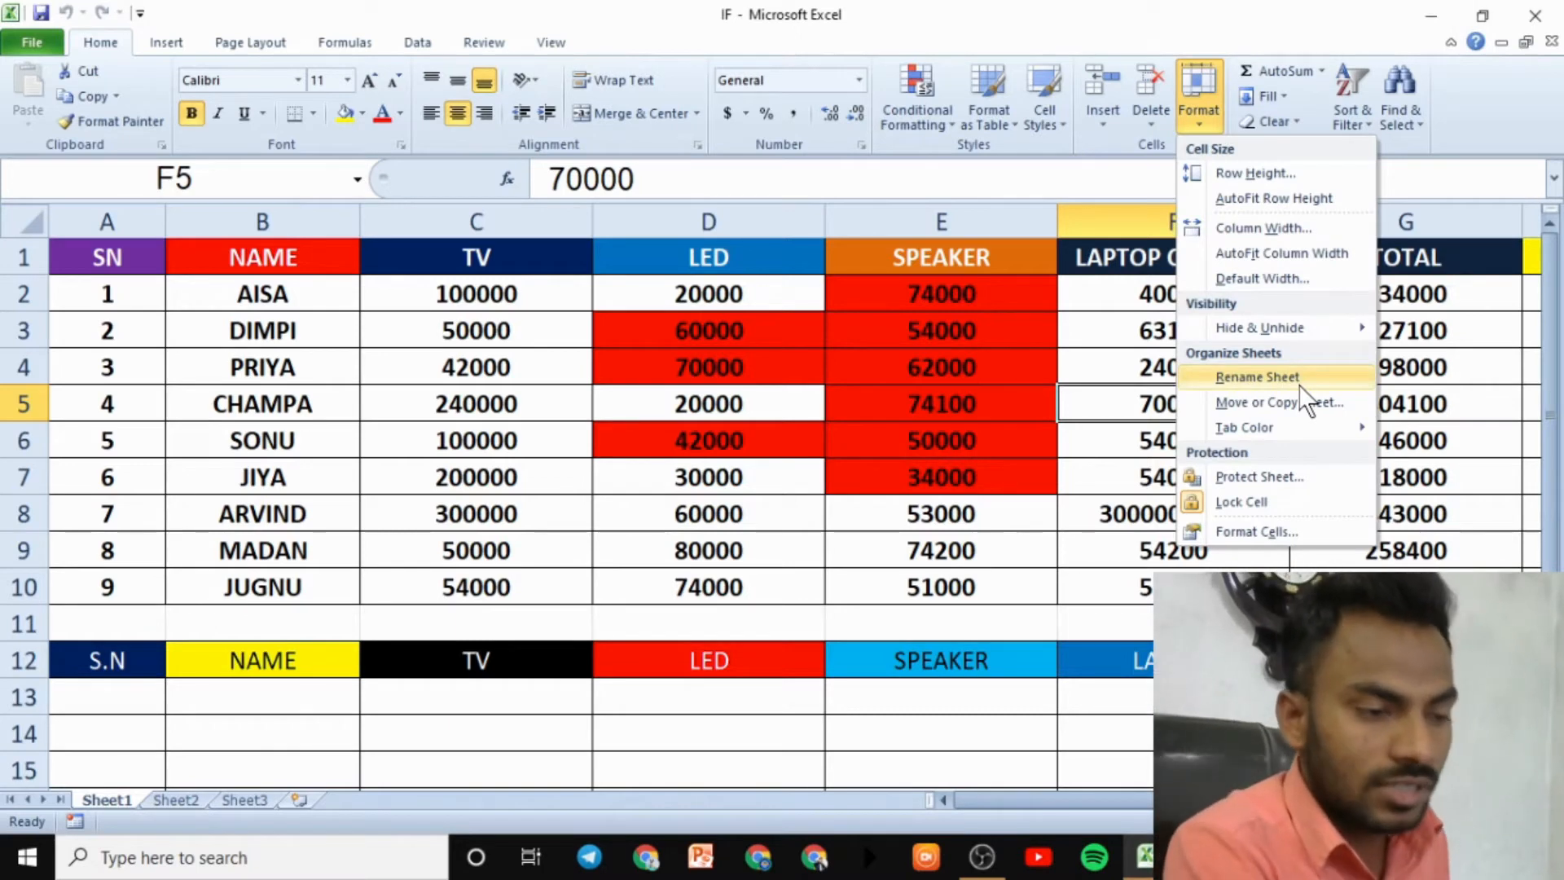
{"action": "left_click", "coordinate": [482, 737]}
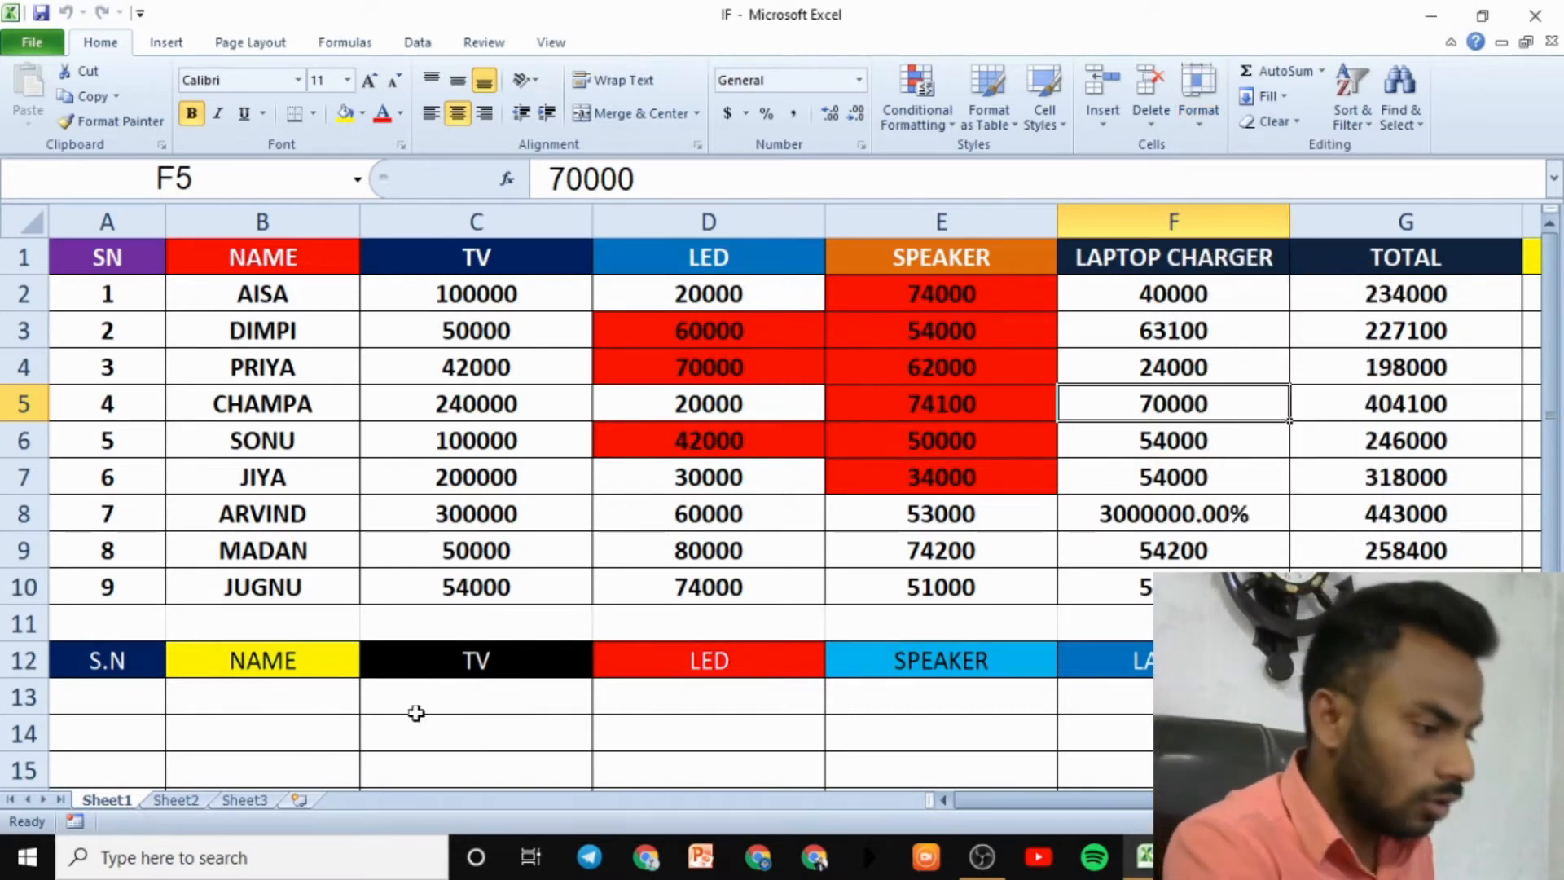
{"action": "left_click", "coordinate": [178, 803]}
{"action": "right_click", "coordinate": [178, 803]}
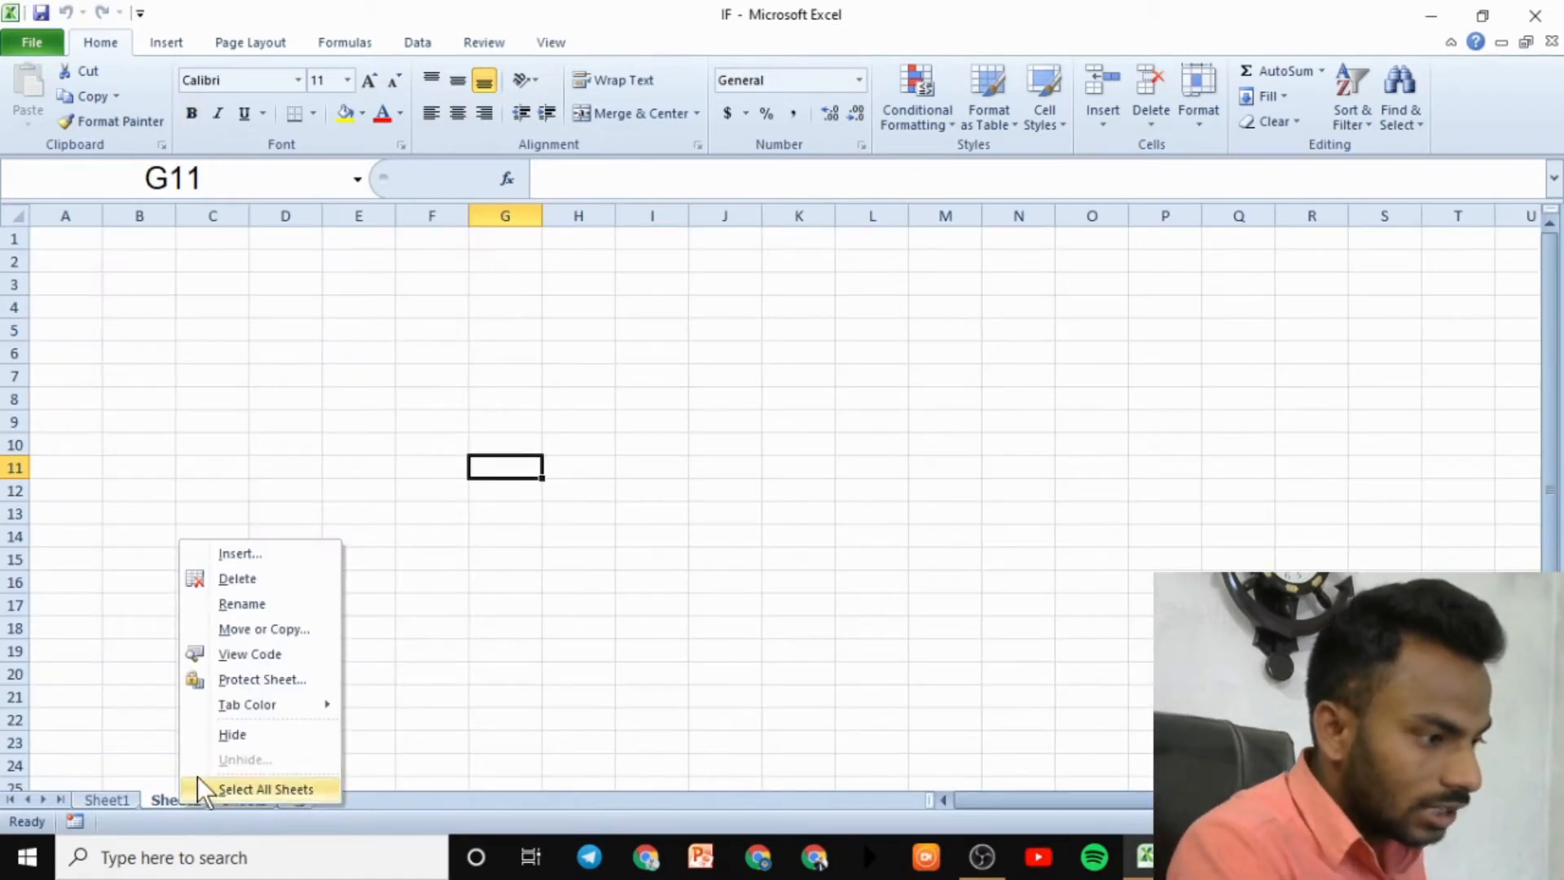
{"action": "left_click", "coordinate": [255, 603]}
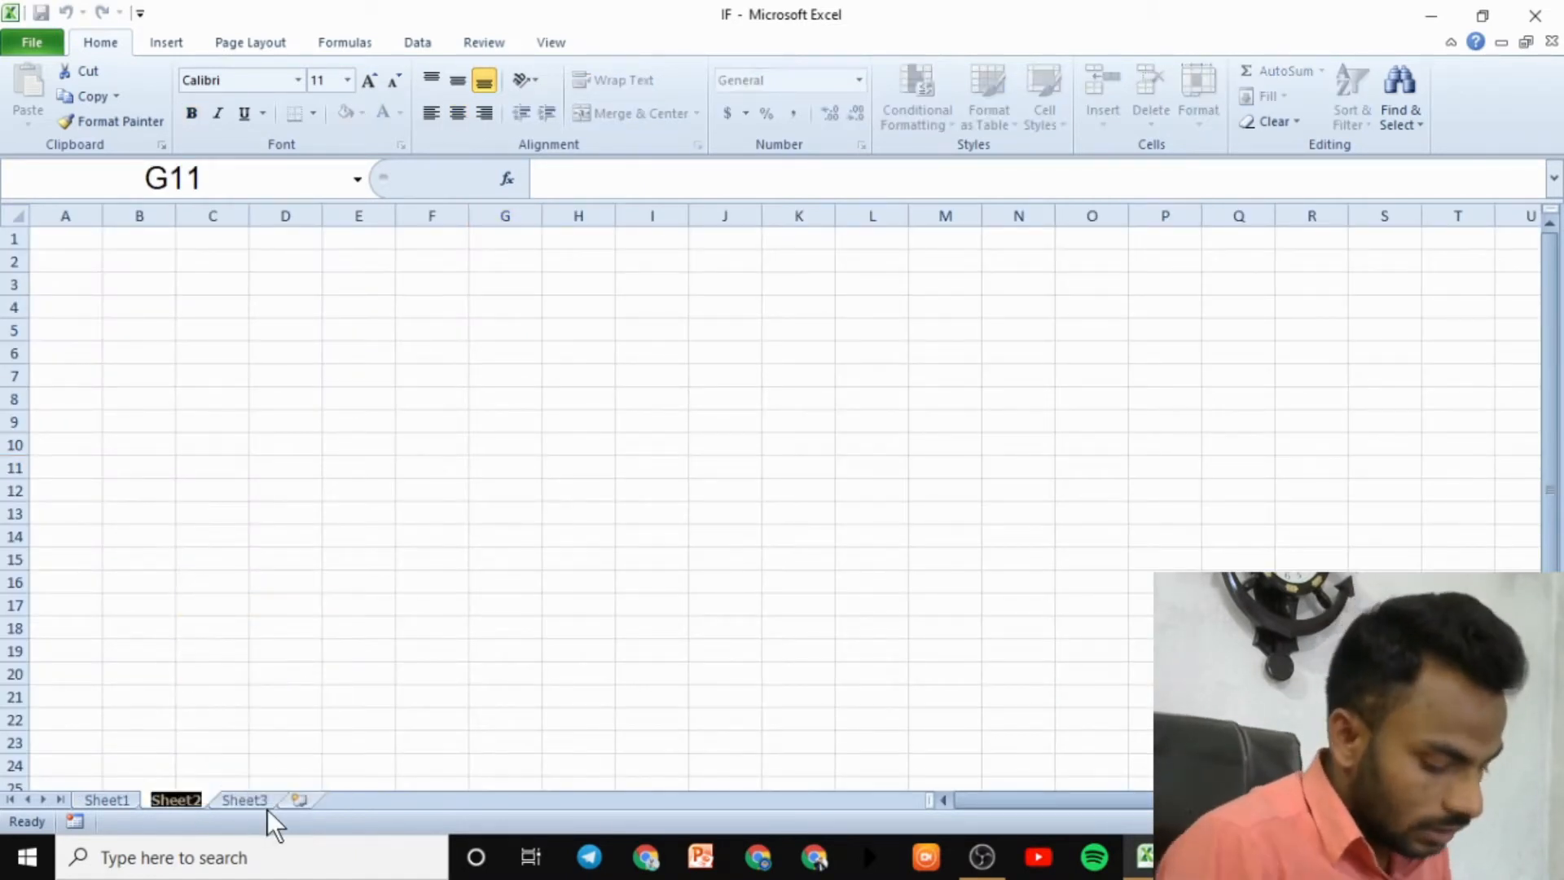
{"action": "left_click_drag", "start_coordinate": [424, 674], "coordinate": [497, 674]}
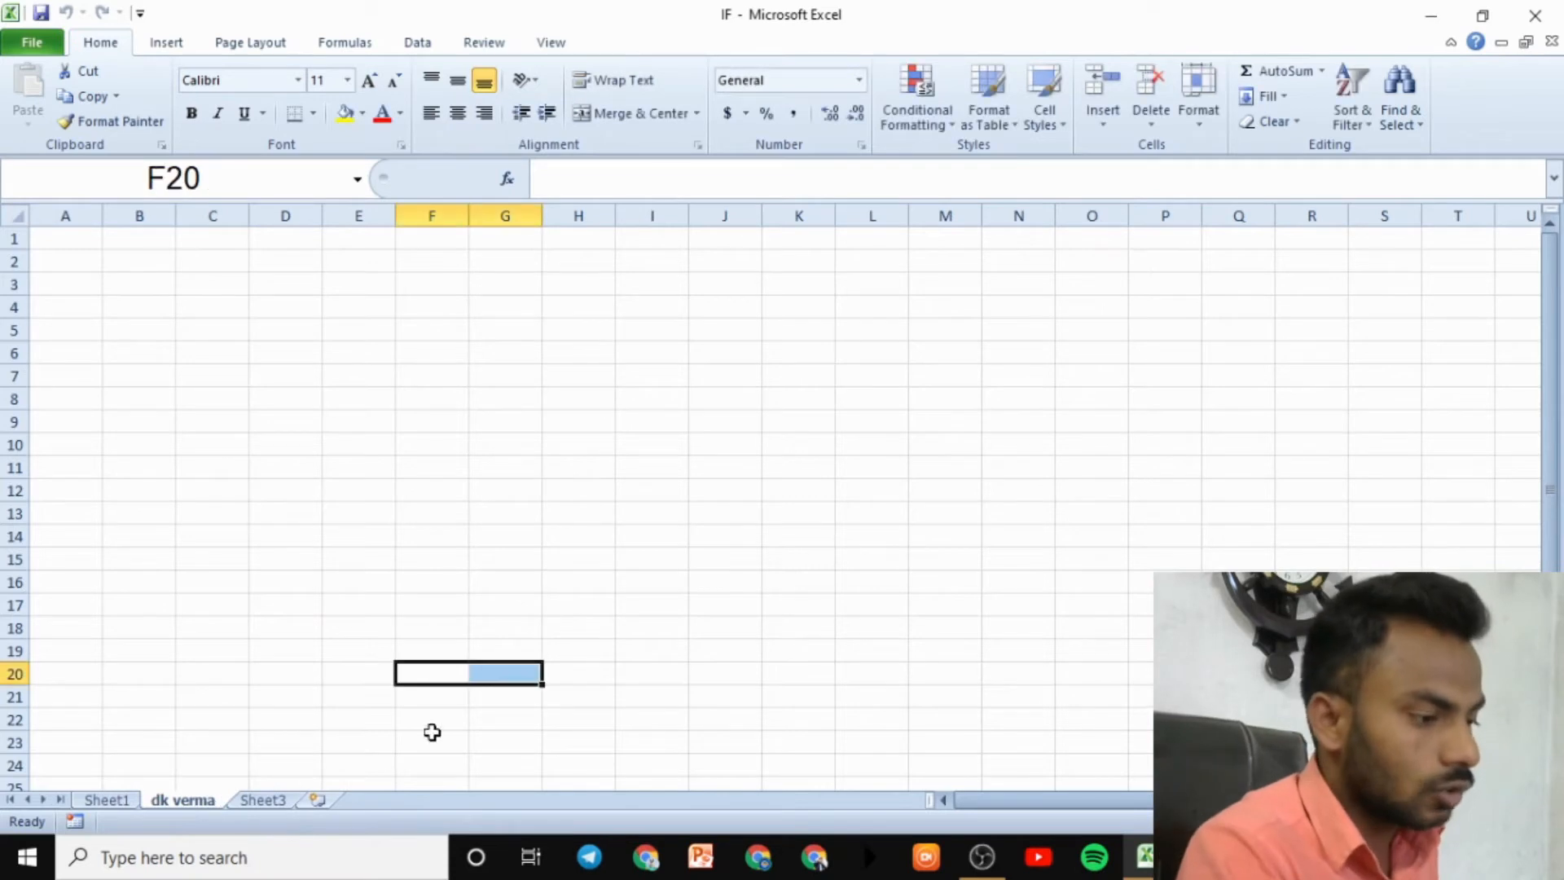
- Rename the Sheet1 sales table sheet to 'verma' with Format > Rename Sheet
{"action": "left_click", "coordinate": [107, 800]}
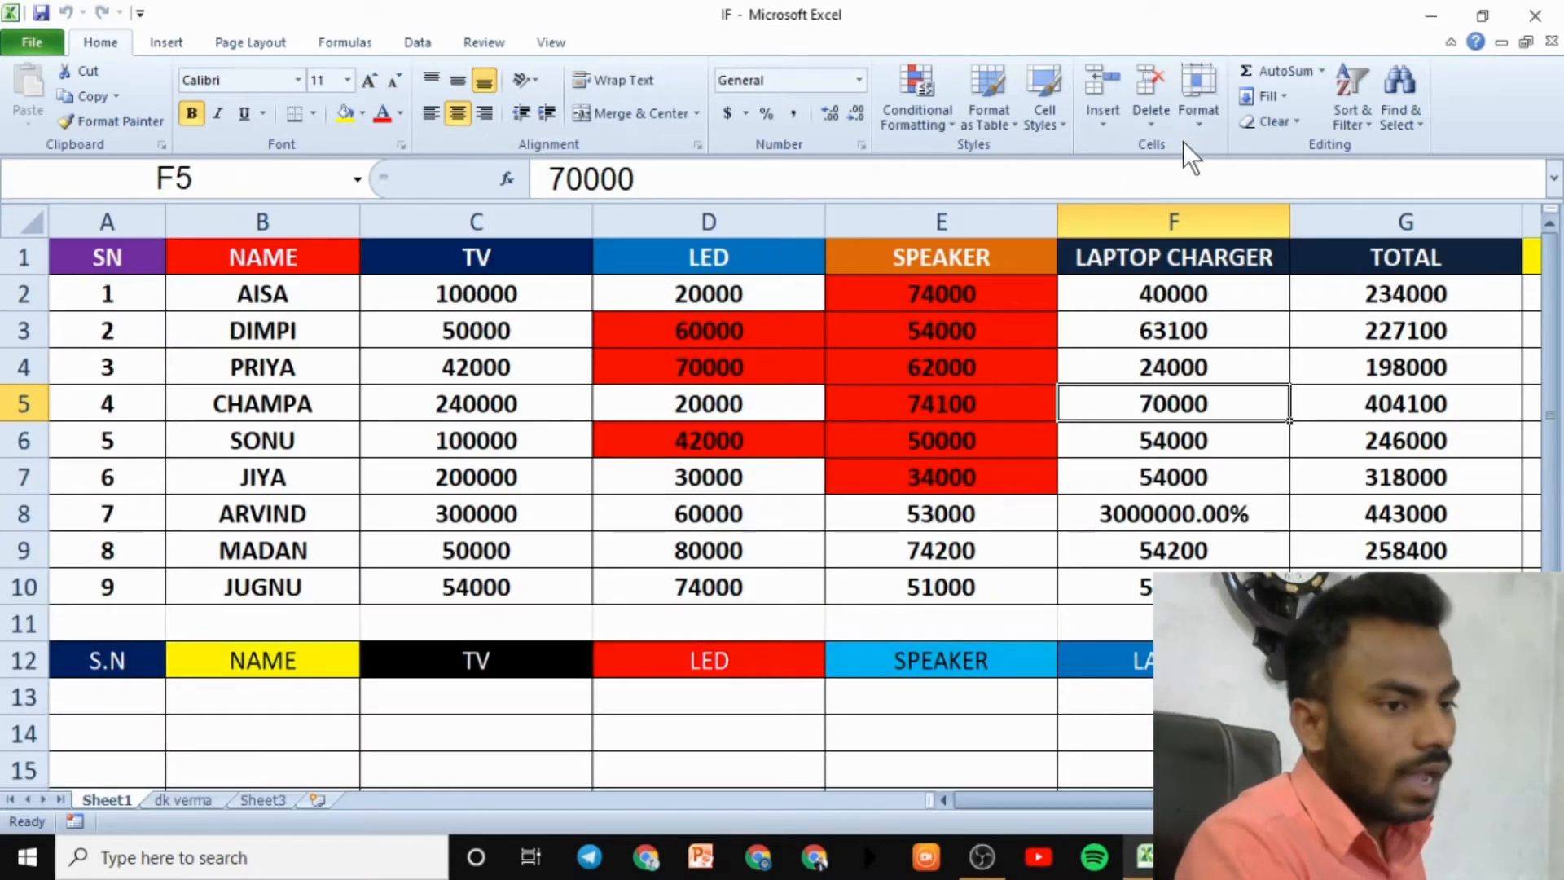
{"action": "left_click", "coordinate": [1204, 114]}
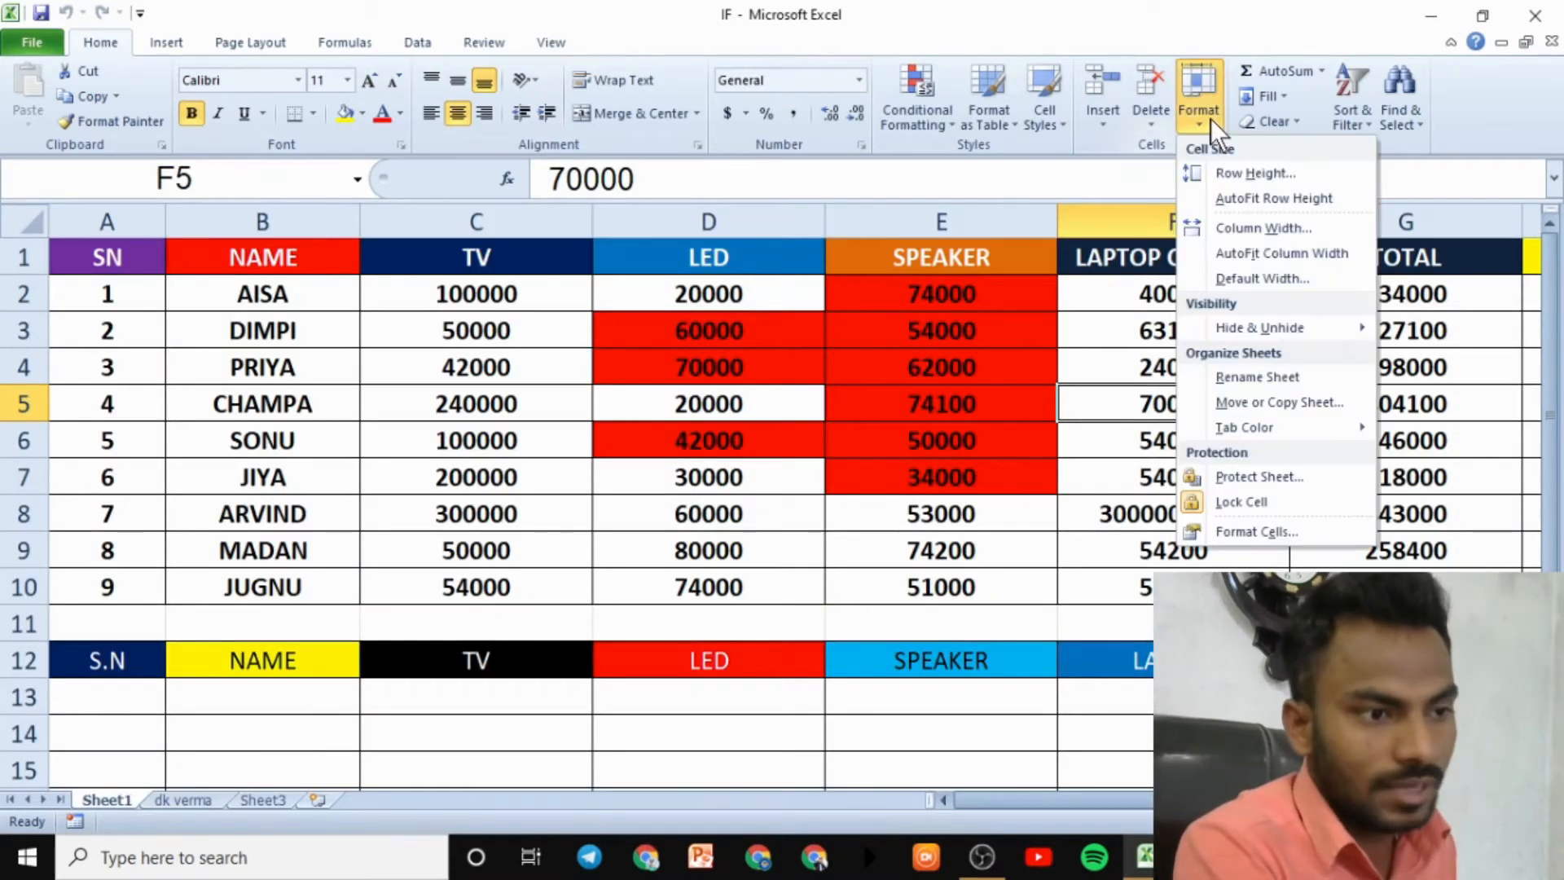
{"action": "left_click", "coordinate": [1277, 379]}
{"action": "type", "text": "verma"}
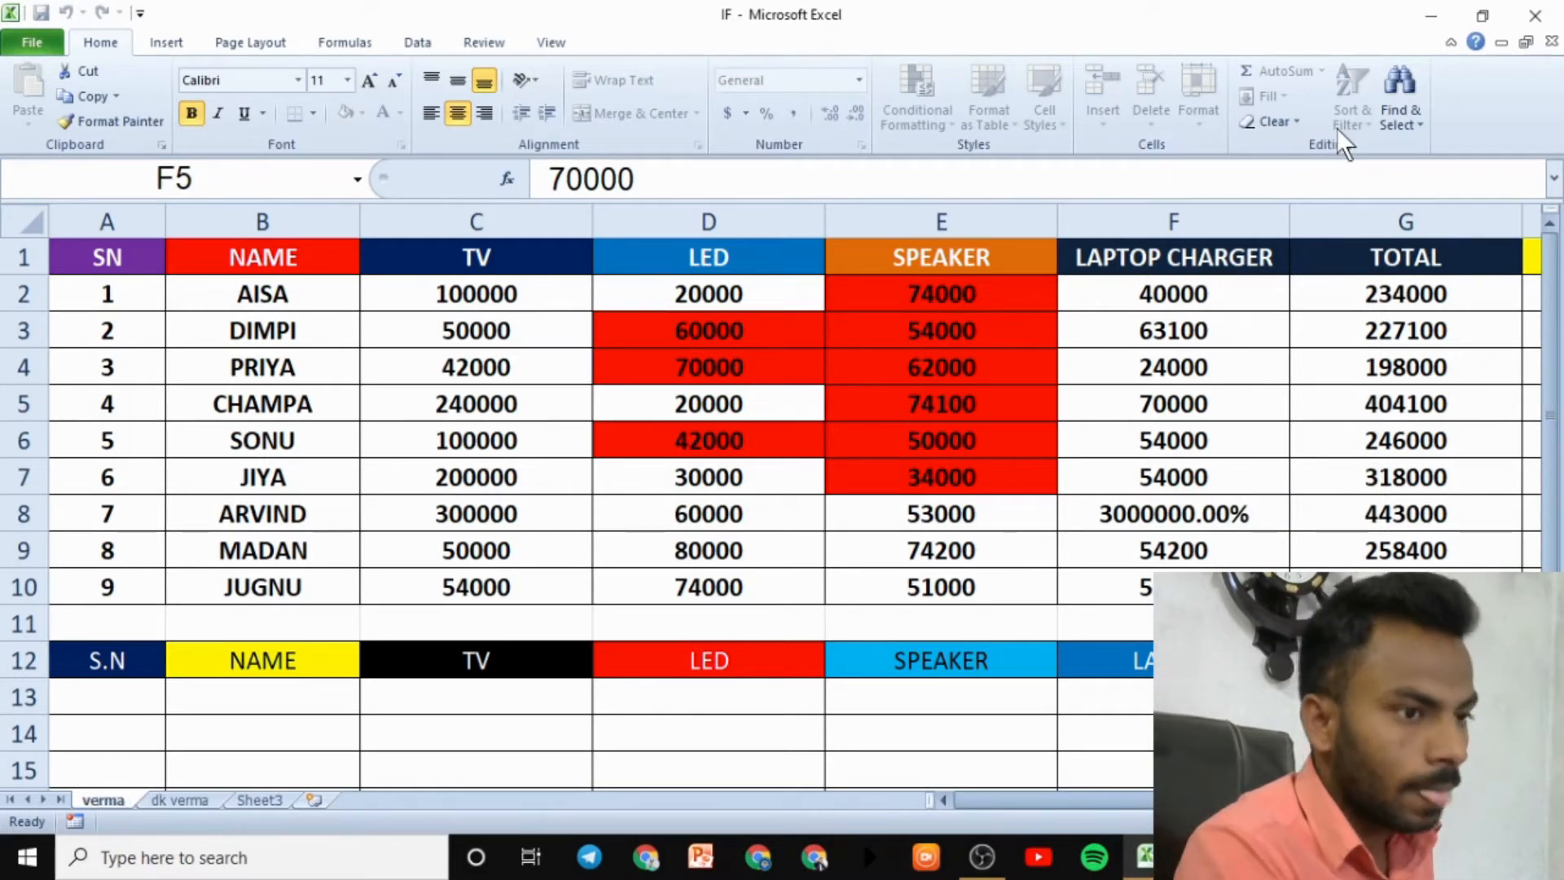
{"action": "left_click", "coordinate": [1082, 359]}
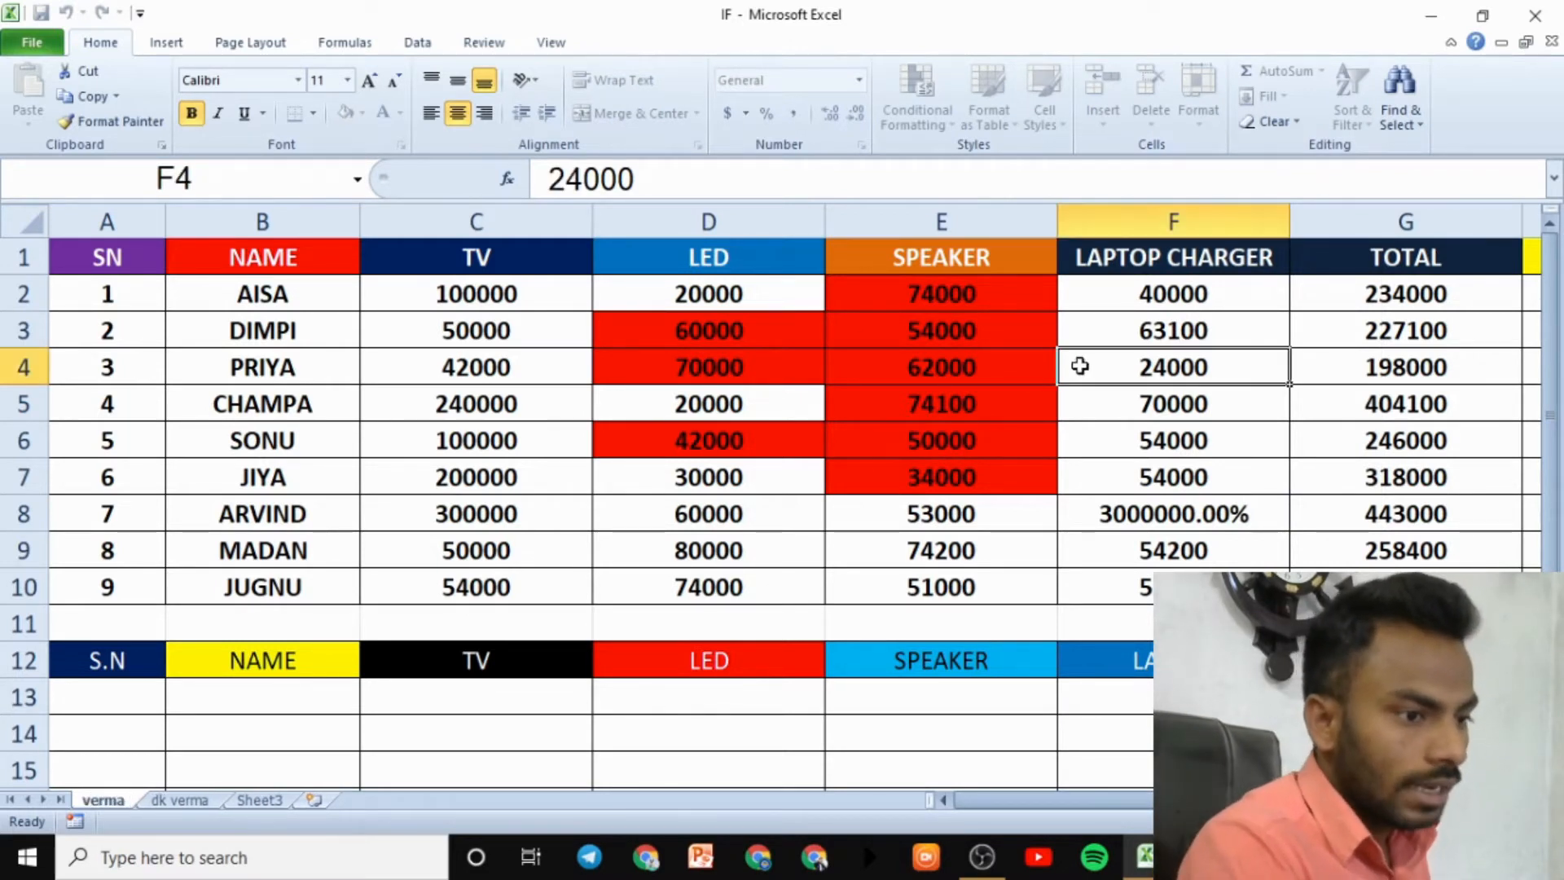
{"action": "left_click", "coordinate": [1198, 122]}
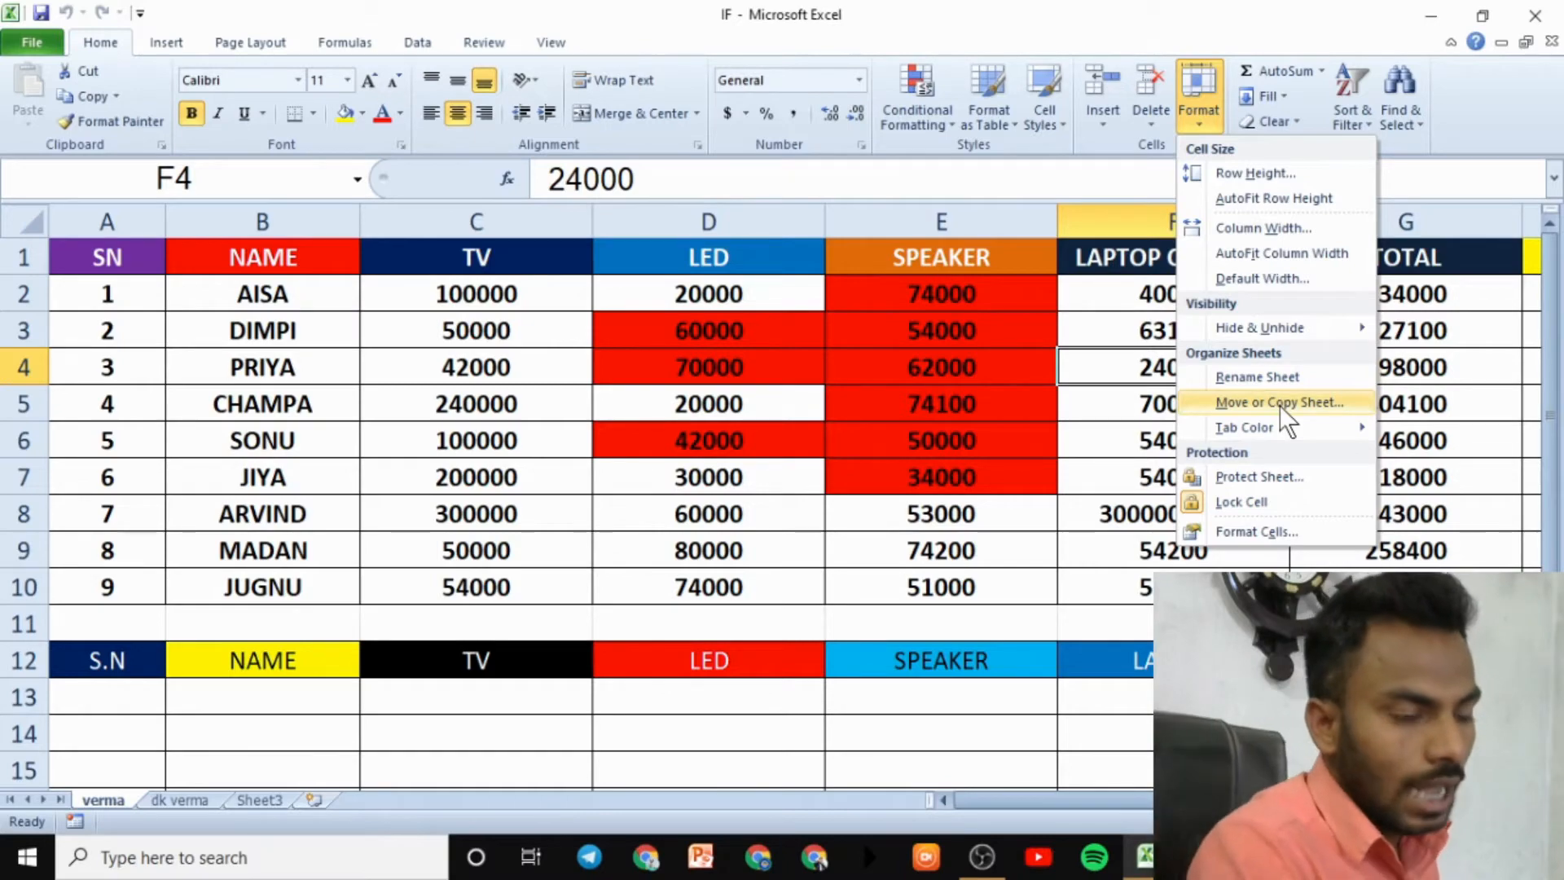
- Move Sheet3 before the verma sheet with Move or Copy, after cancelling a first attempt
{"action": "left_click", "coordinate": [1279, 404]}
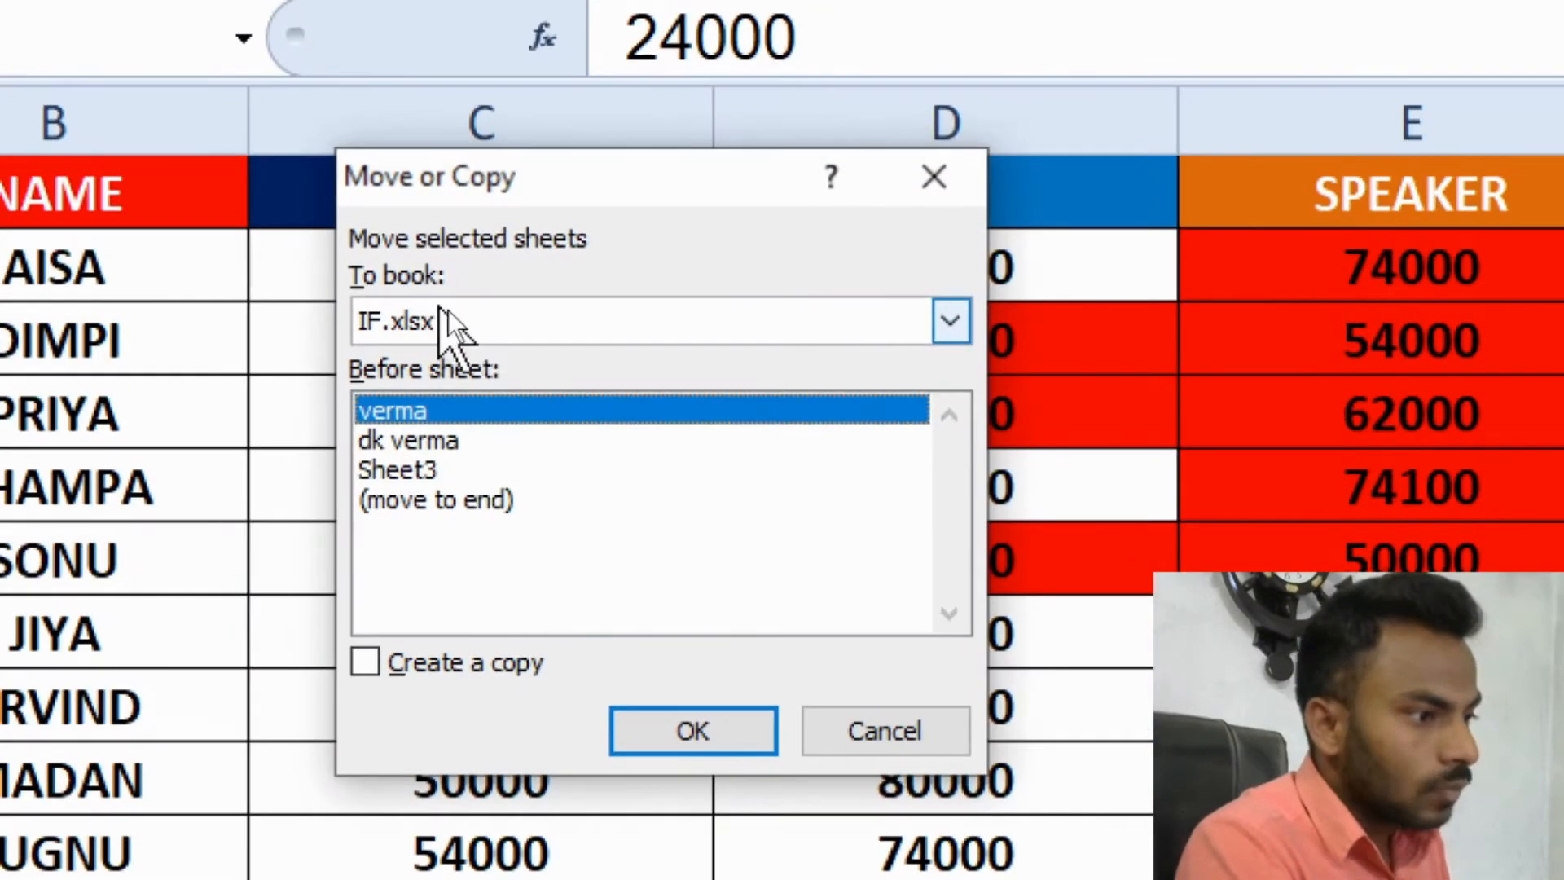
{"action": "key", "text": "Down"}
{"action": "key", "text": "Down"}
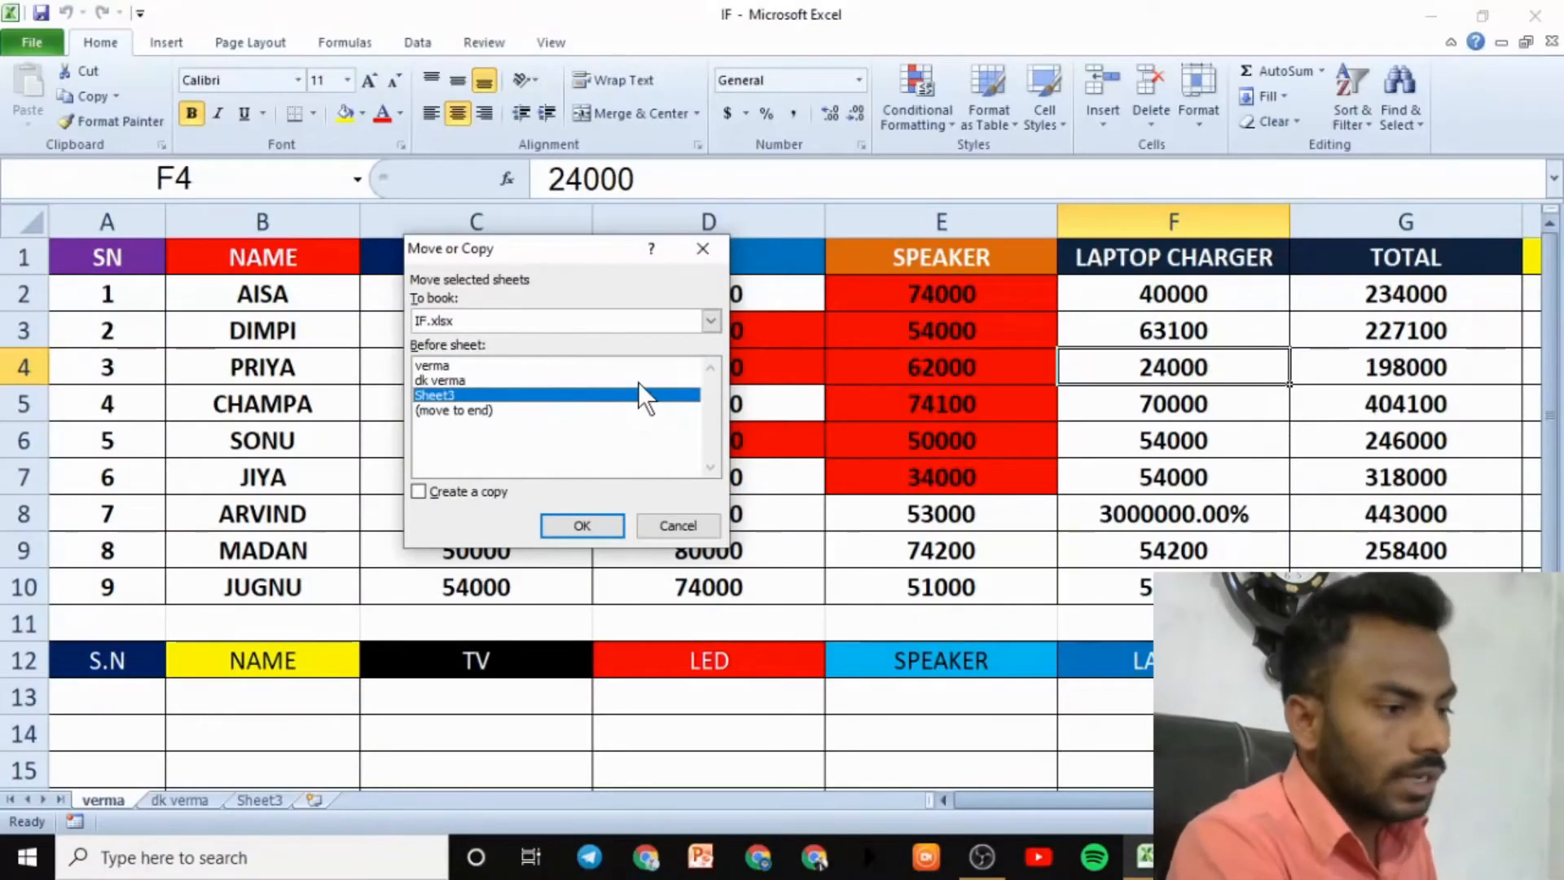
{"action": "left_click", "coordinate": [703, 248]}
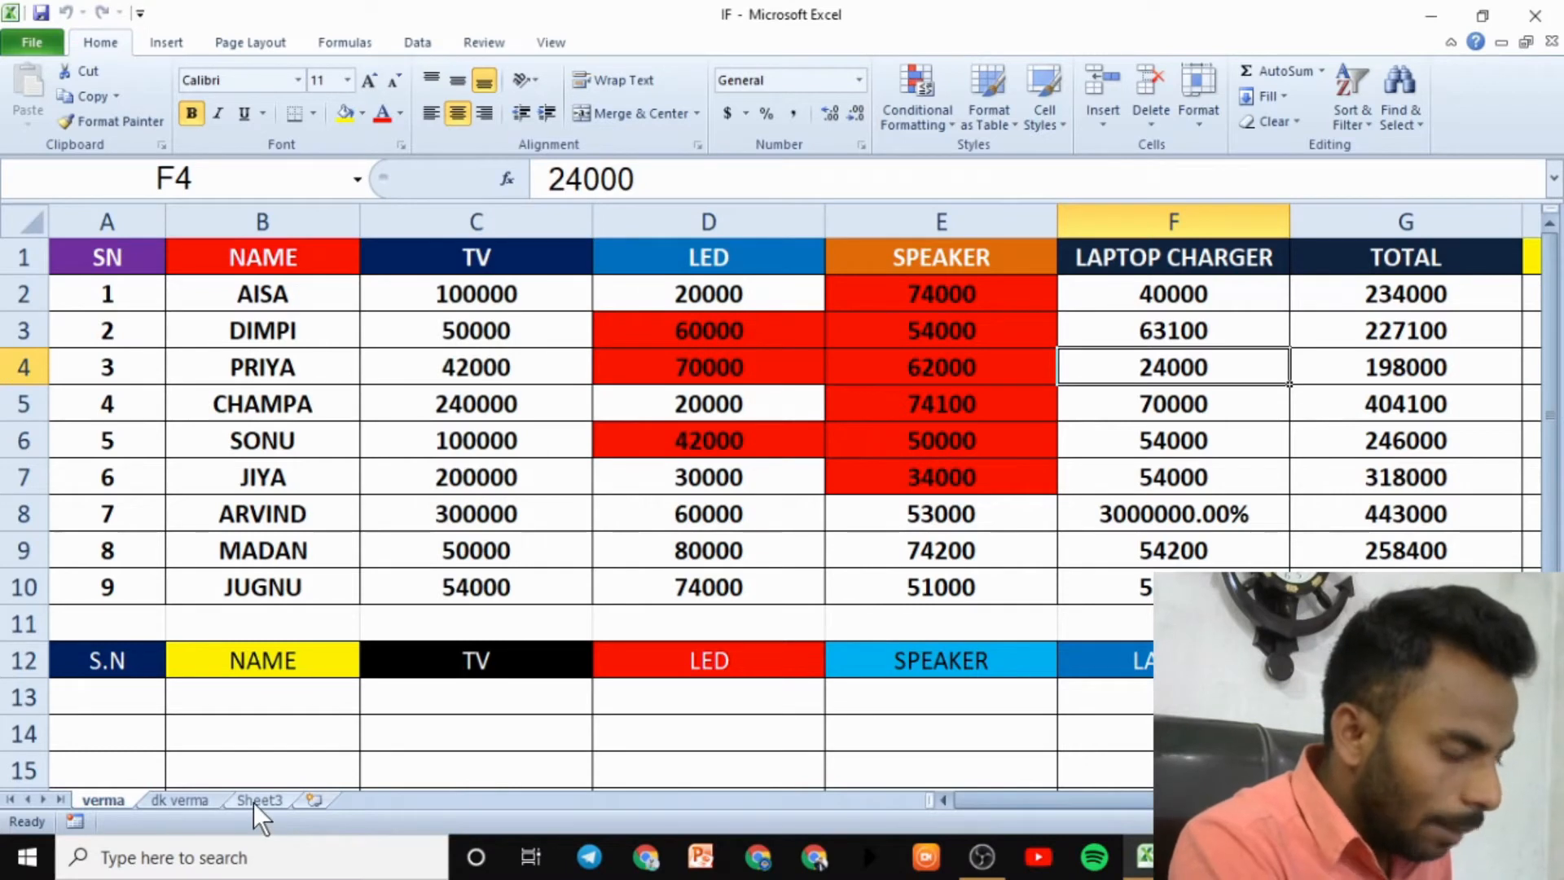
{"action": "left_click", "coordinate": [253, 803]}
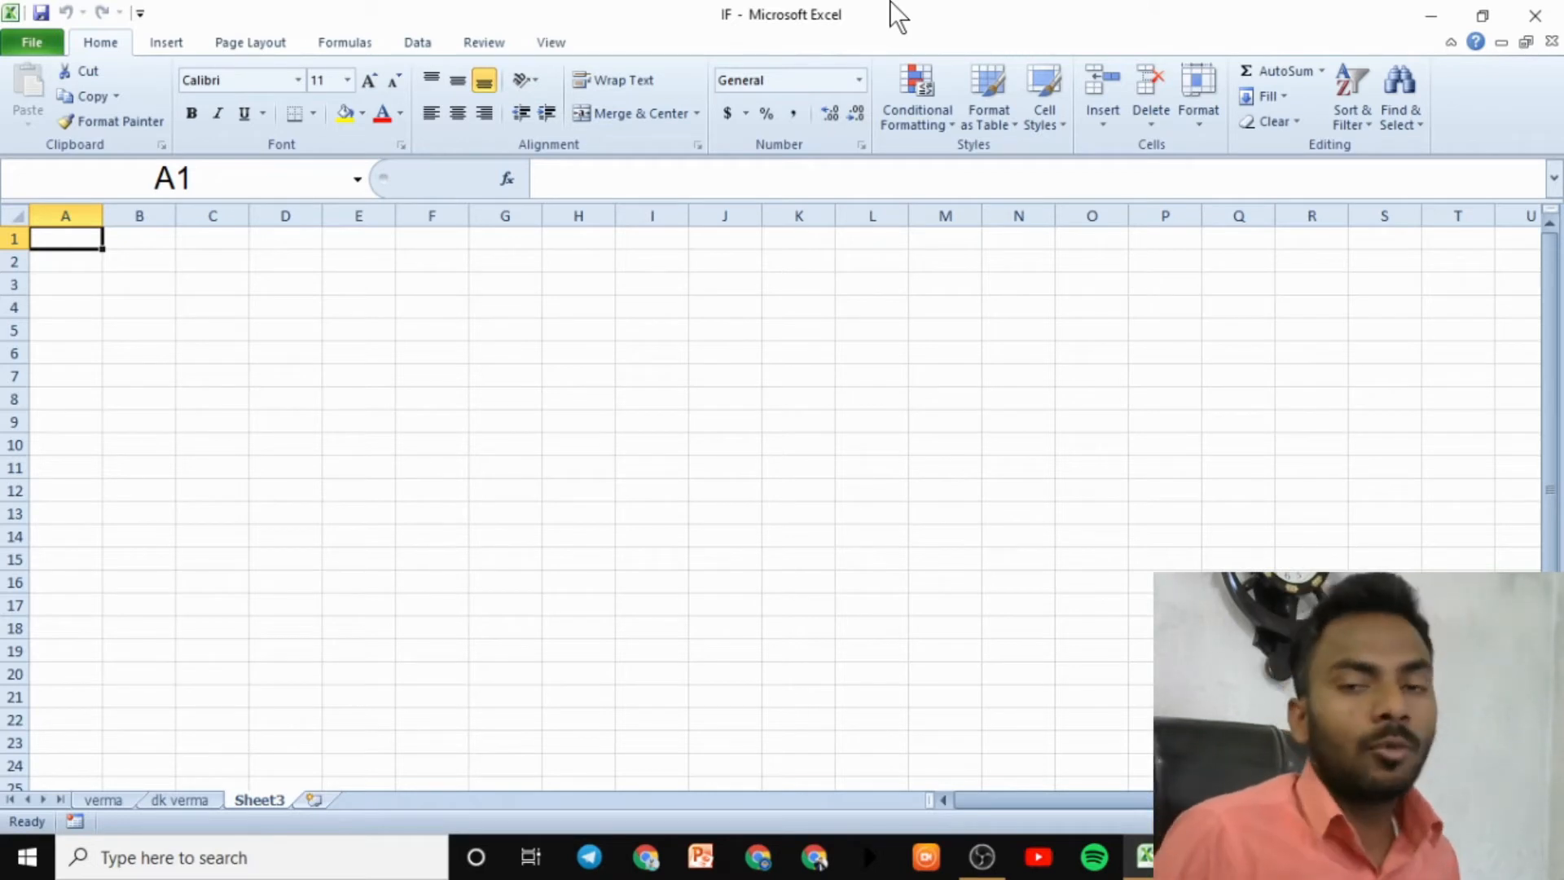
{"action": "left_click", "coordinate": [1202, 125]}
{"action": "left_click", "coordinate": [1263, 402]}
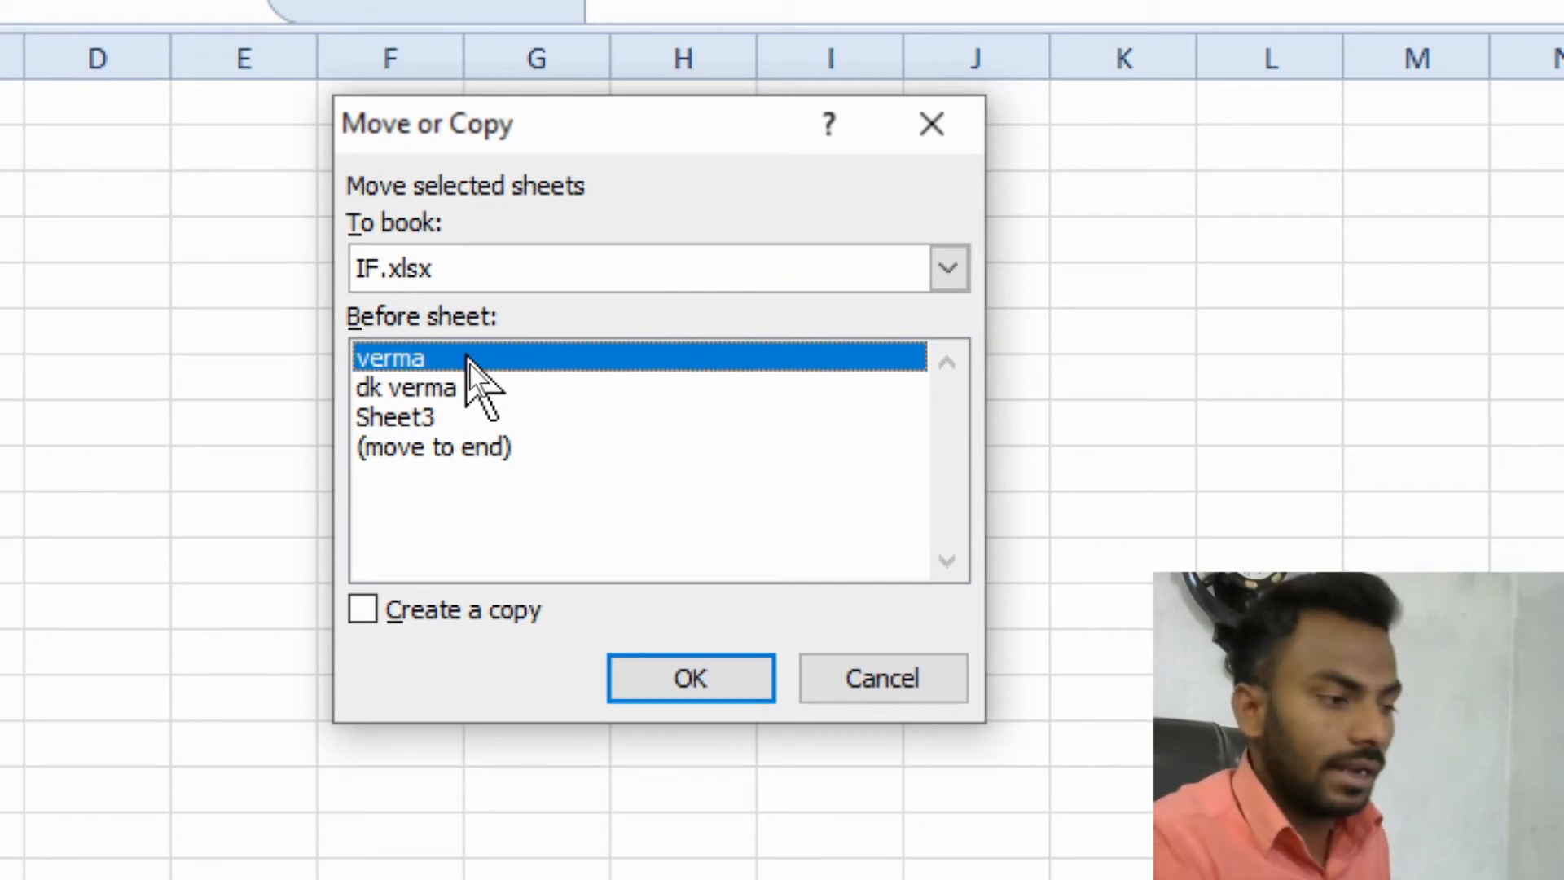
{"action": "left_click", "coordinate": [450, 384]}
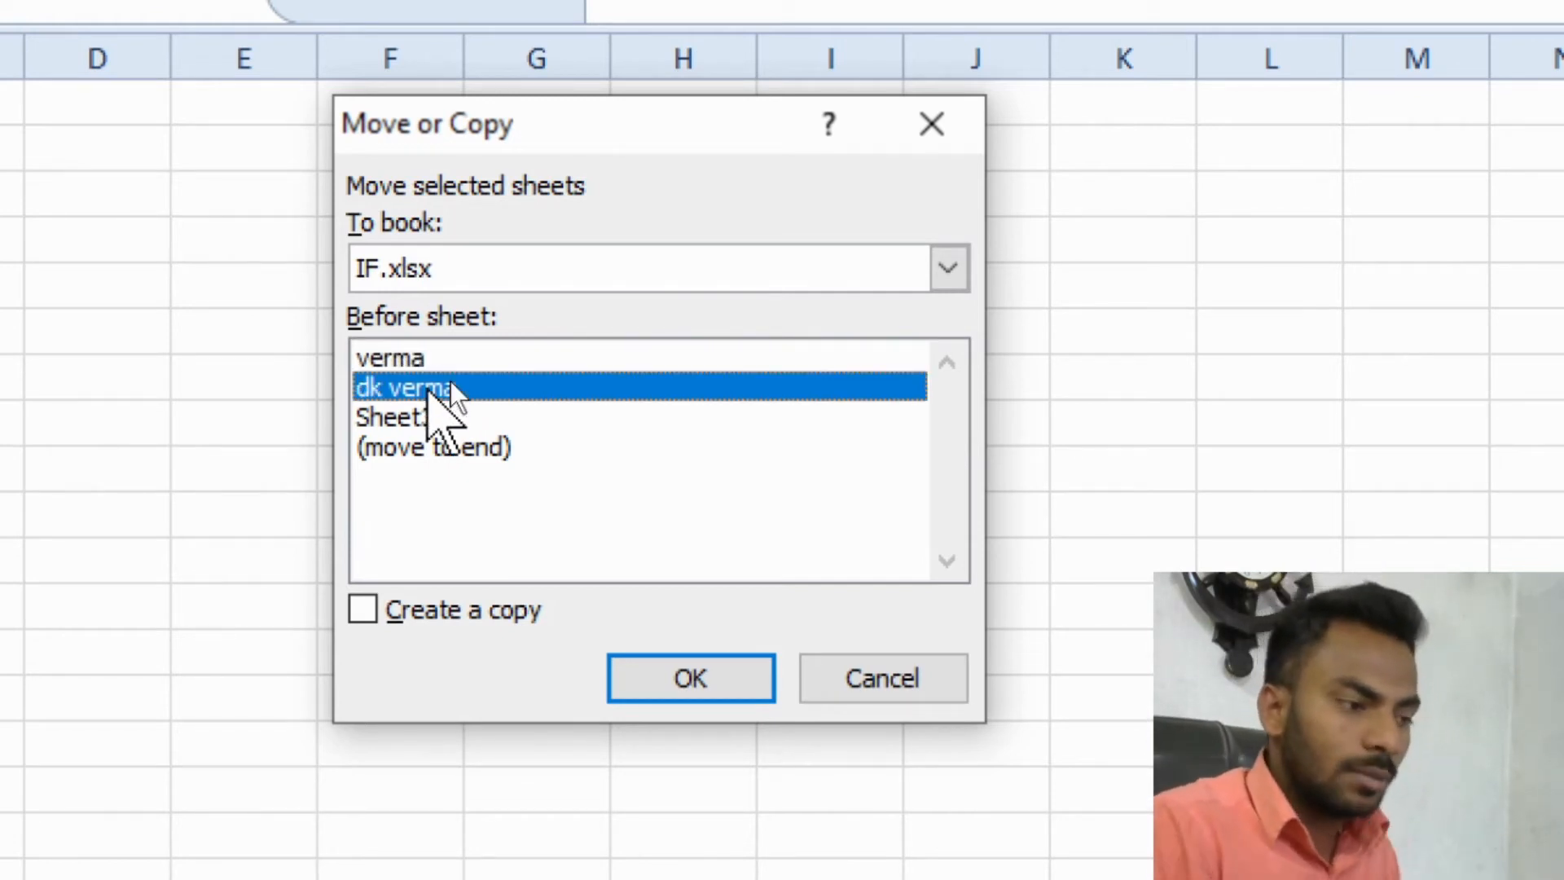
{"action": "left_click", "coordinate": [467, 360]}
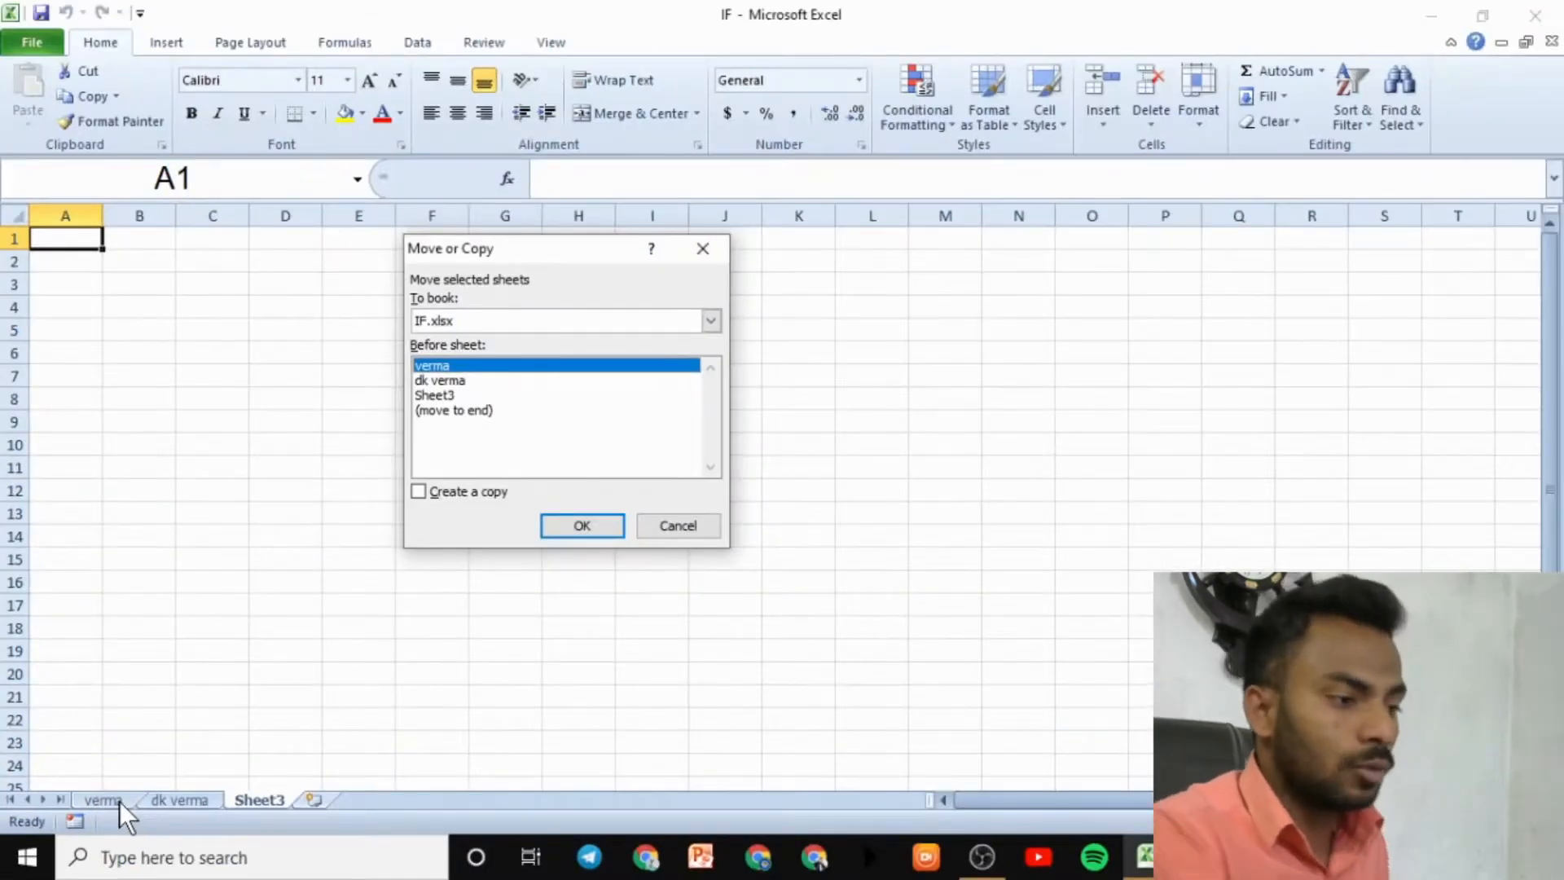
{"action": "left_click", "coordinate": [593, 533]}
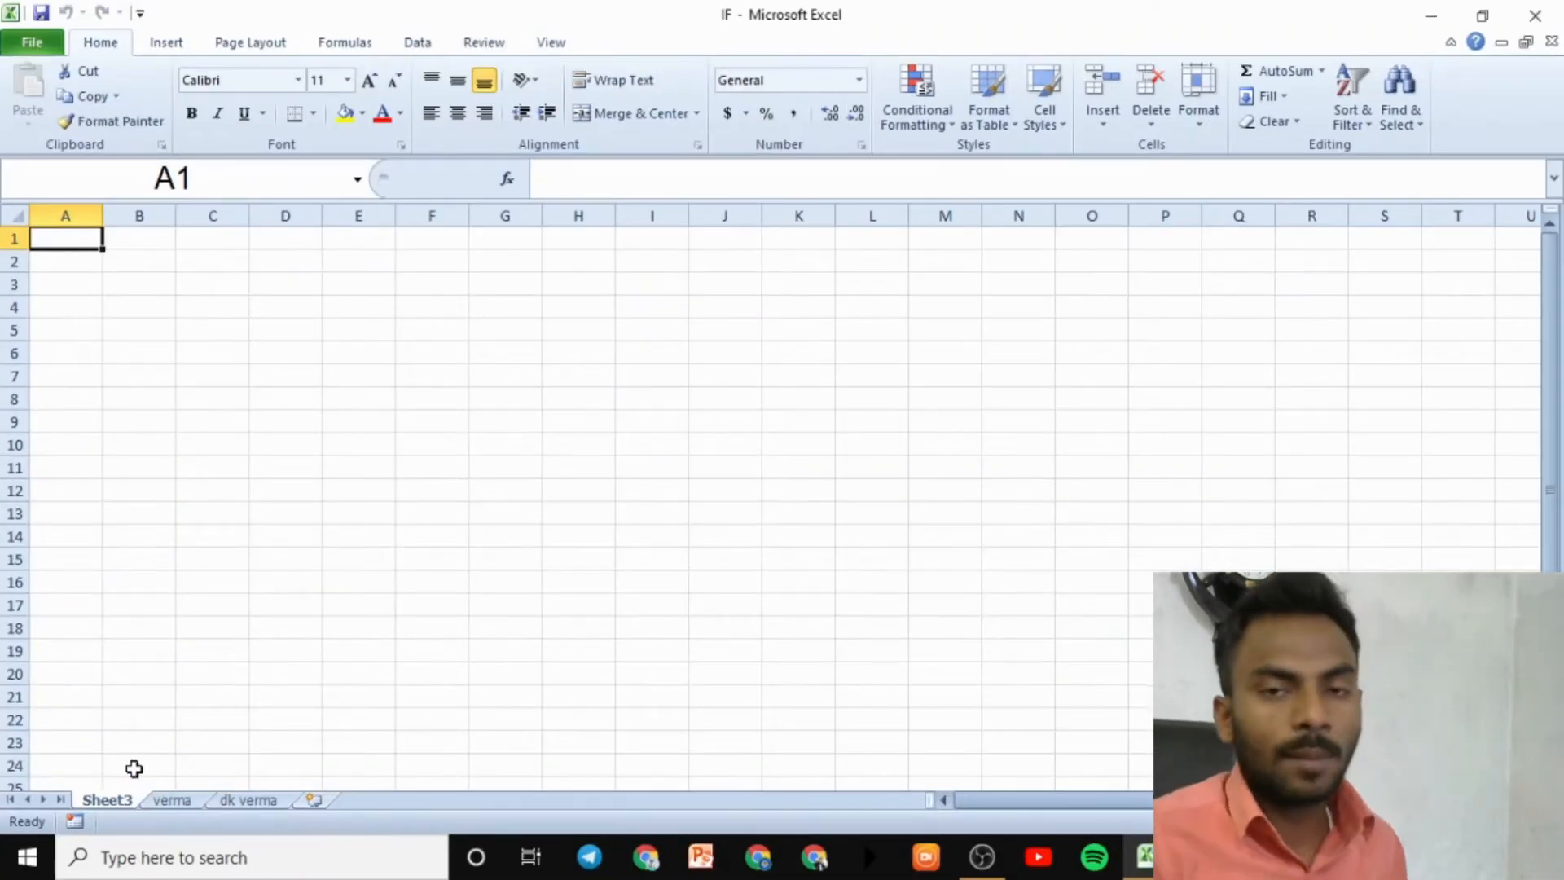
{"action": "left_click", "coordinate": [256, 802]}
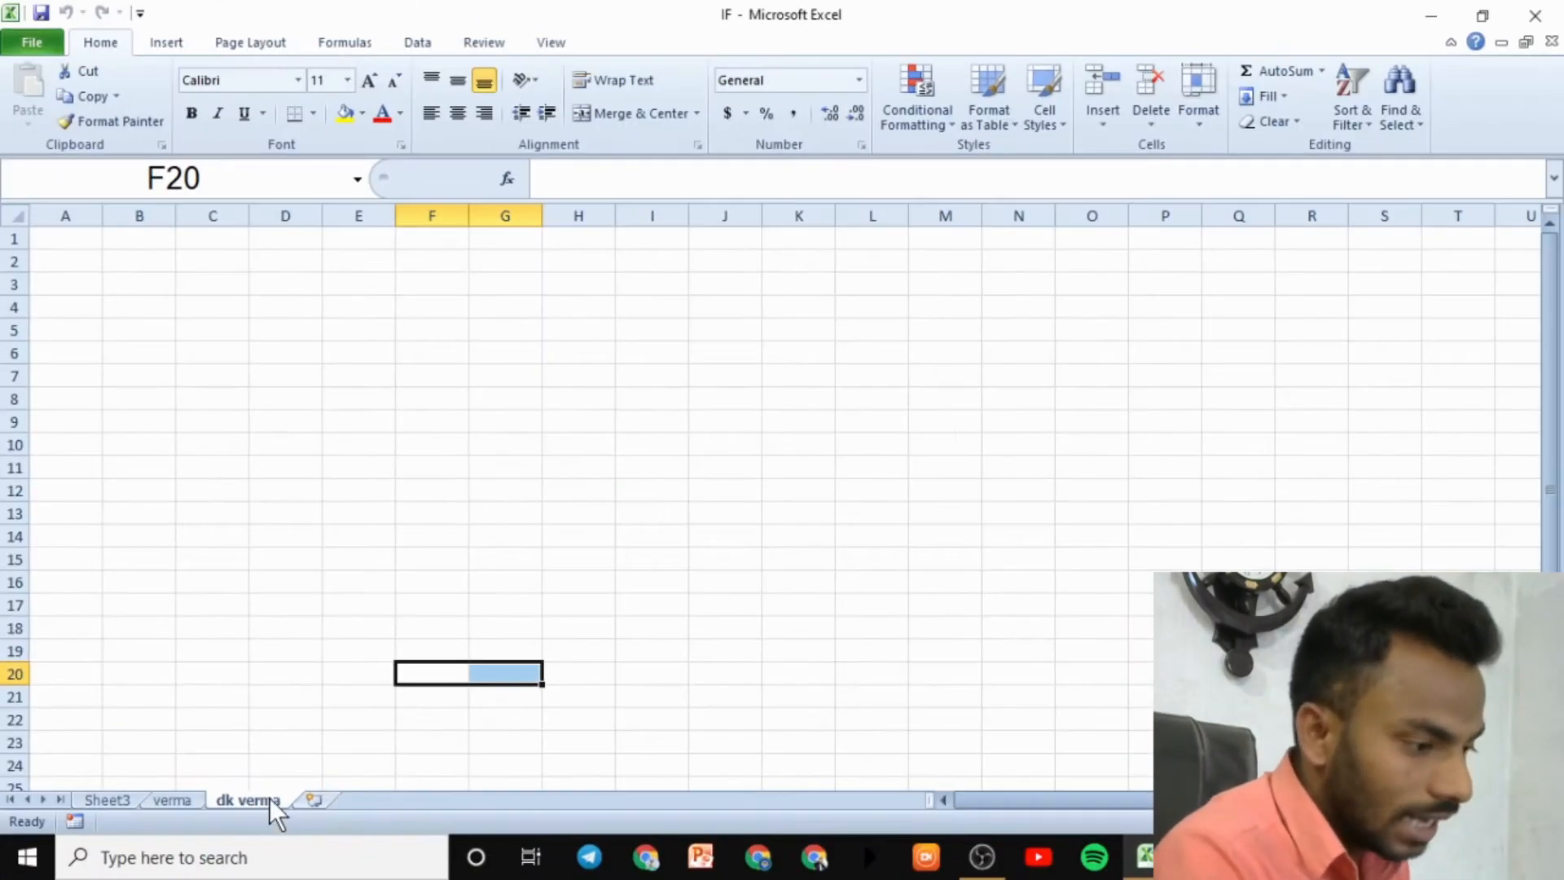
{"action": "left_click", "coordinate": [1212, 109]}
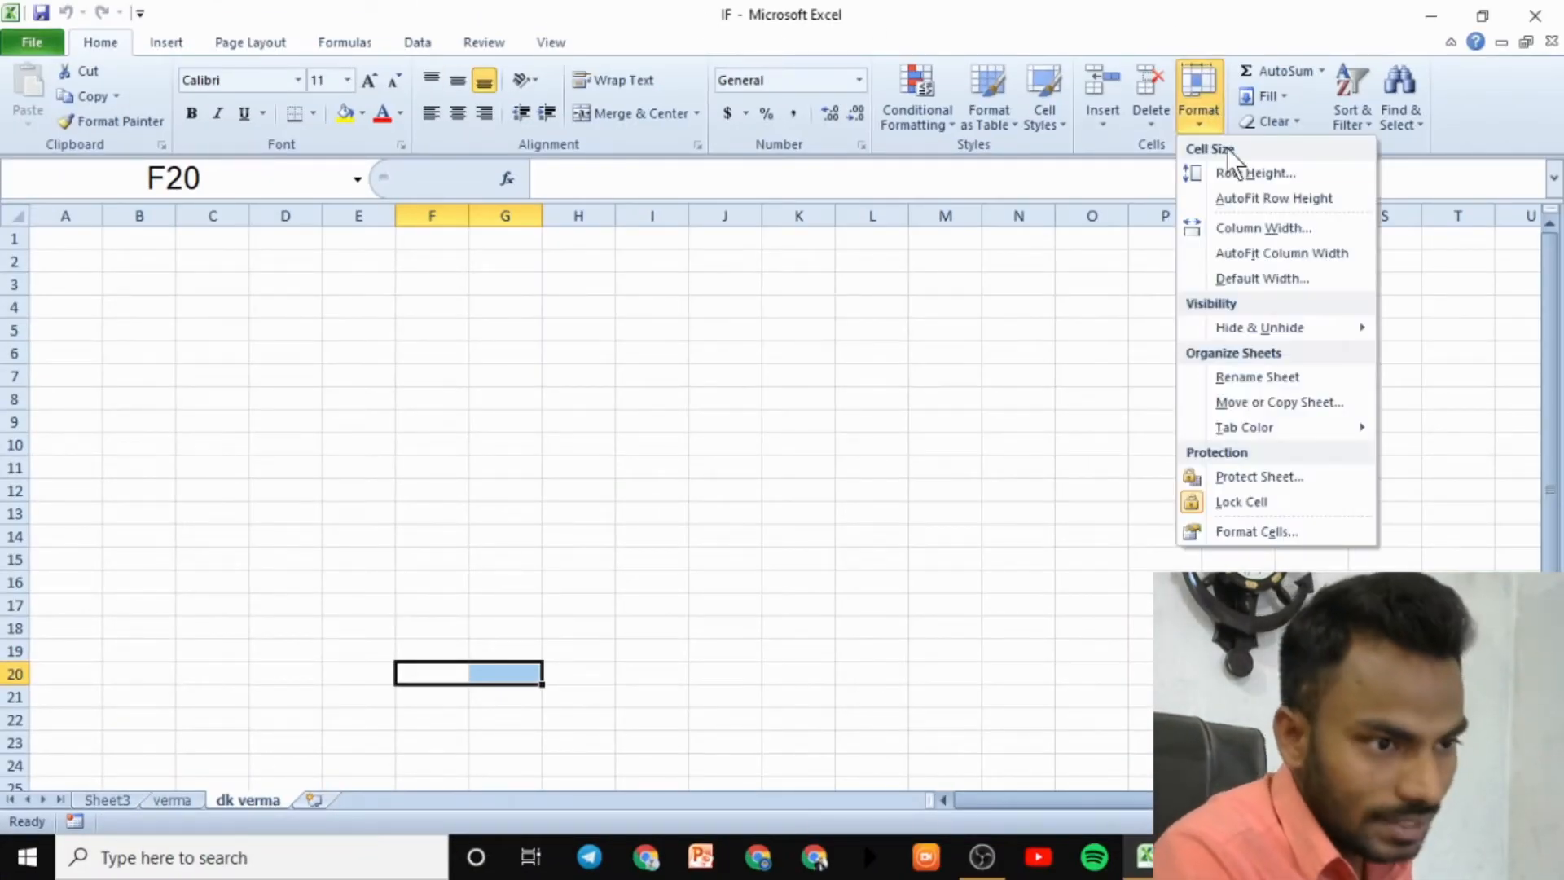
{"action": "left_click", "coordinate": [1264, 405]}
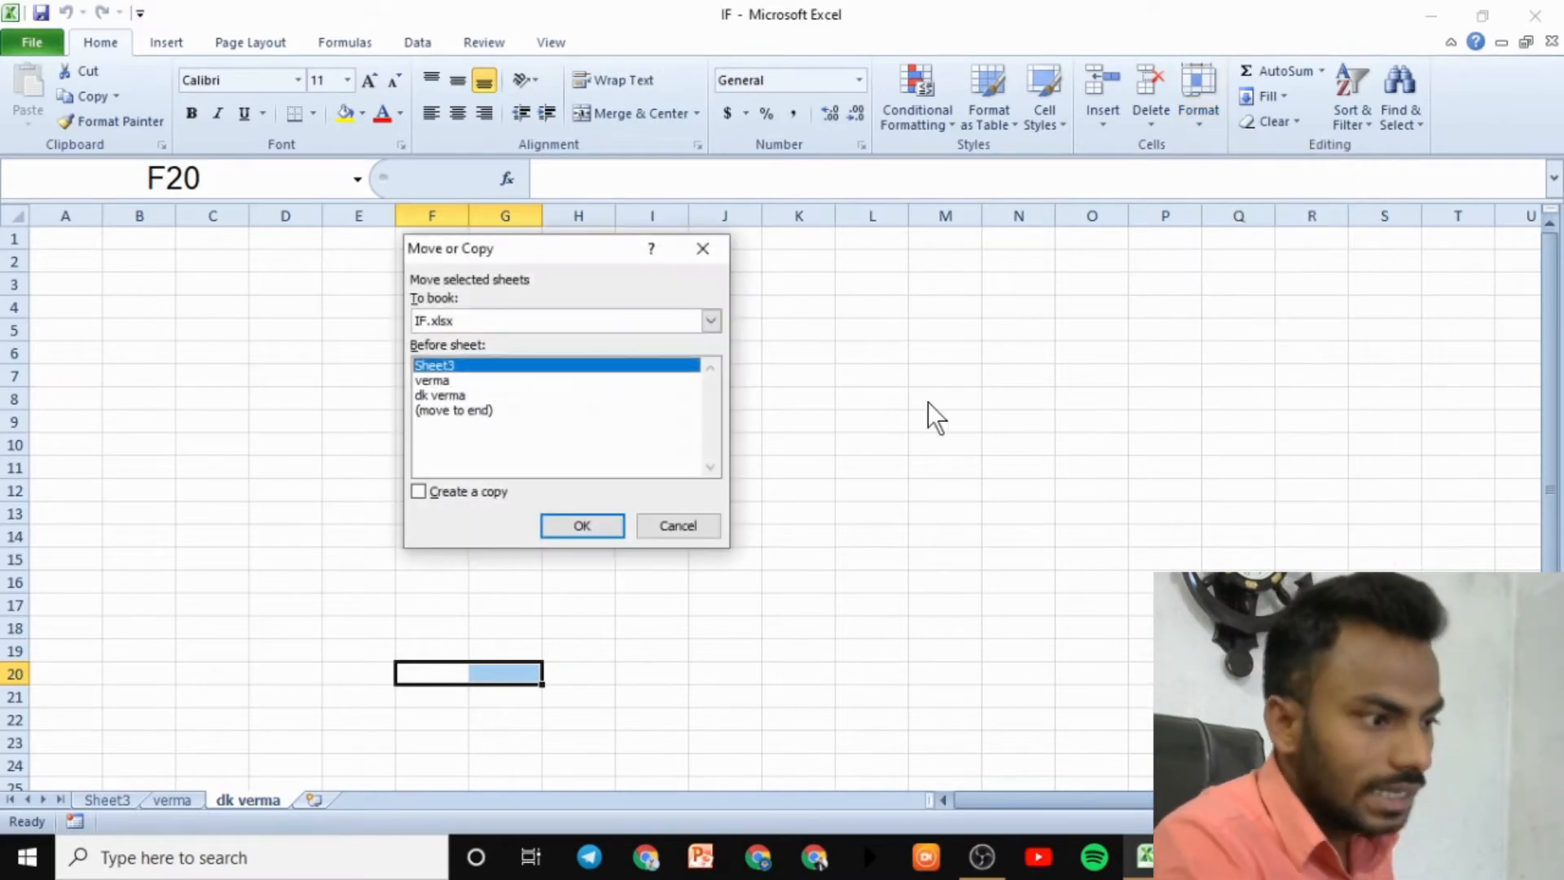
{"action": "left_click", "coordinate": [455, 383]}
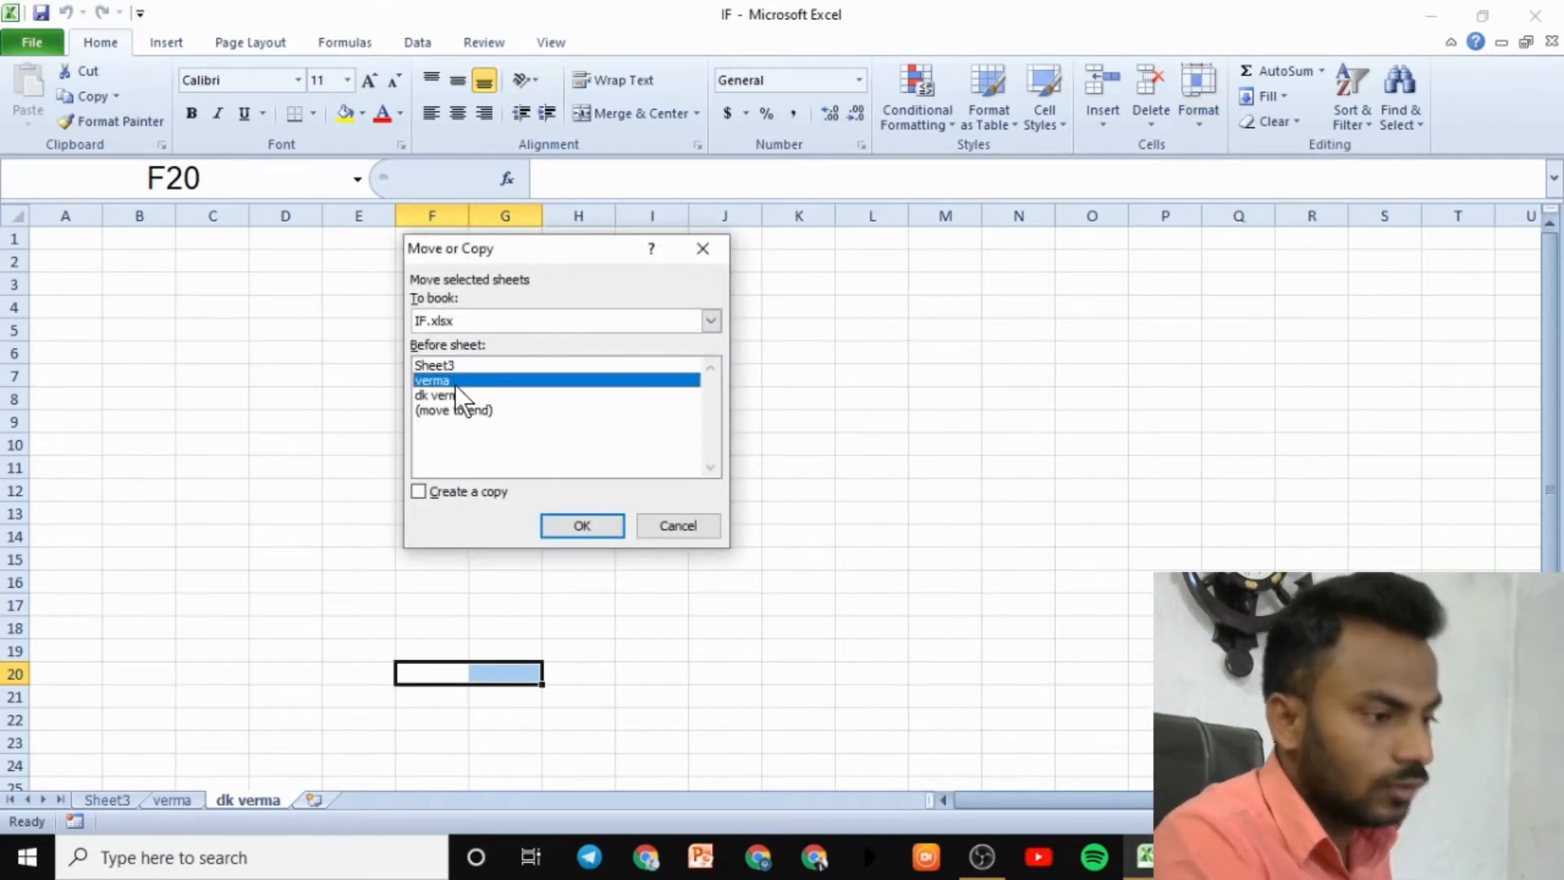
{"action": "left_click", "coordinate": [593, 526]}
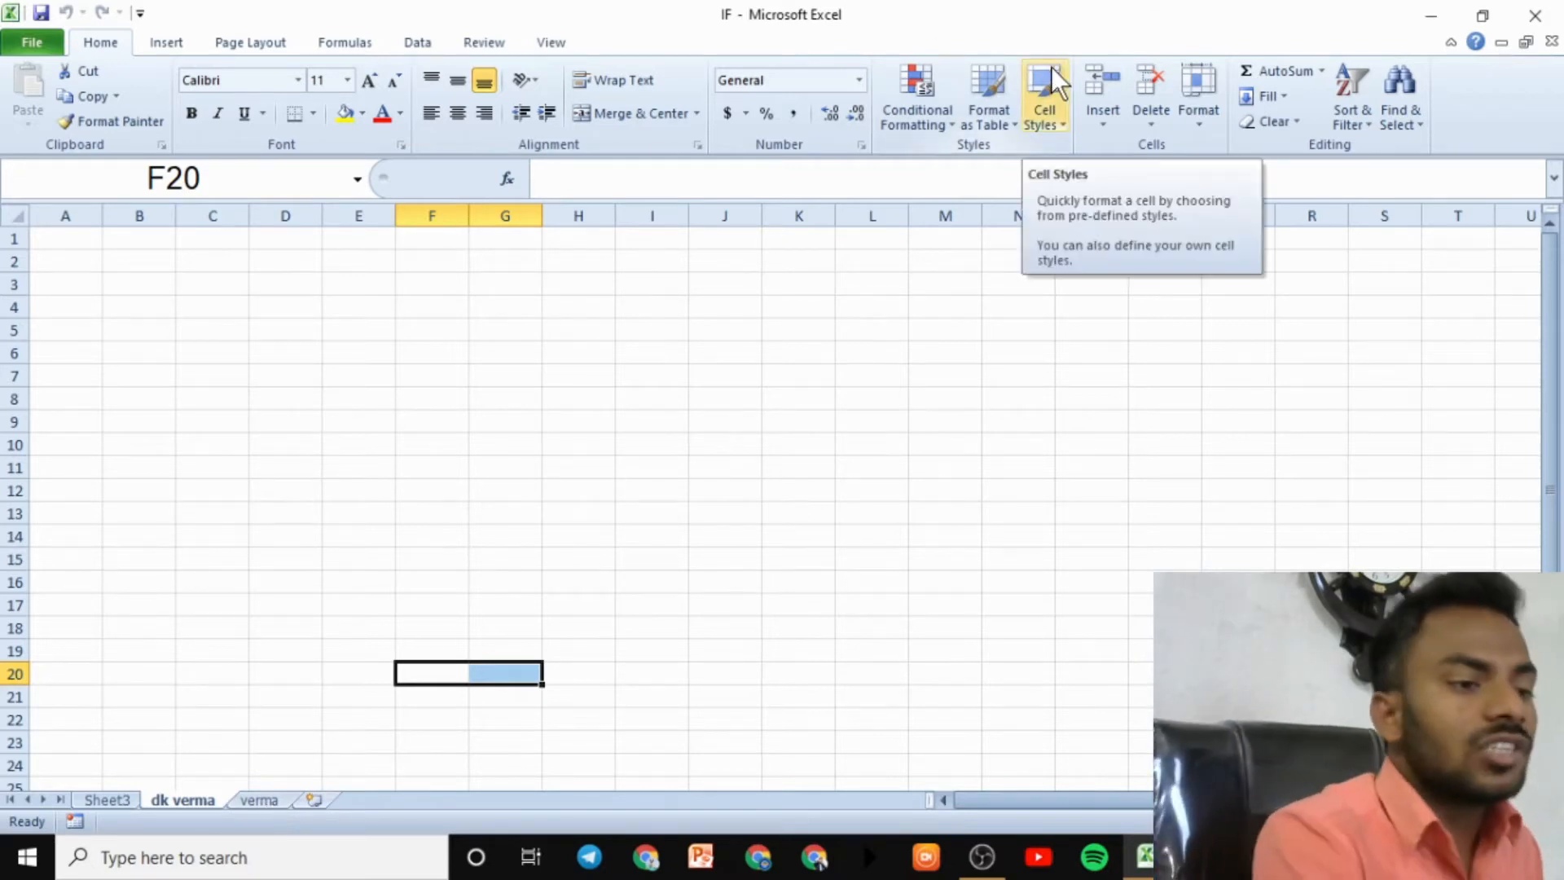
{"action": "left_click", "coordinate": [1206, 114]}
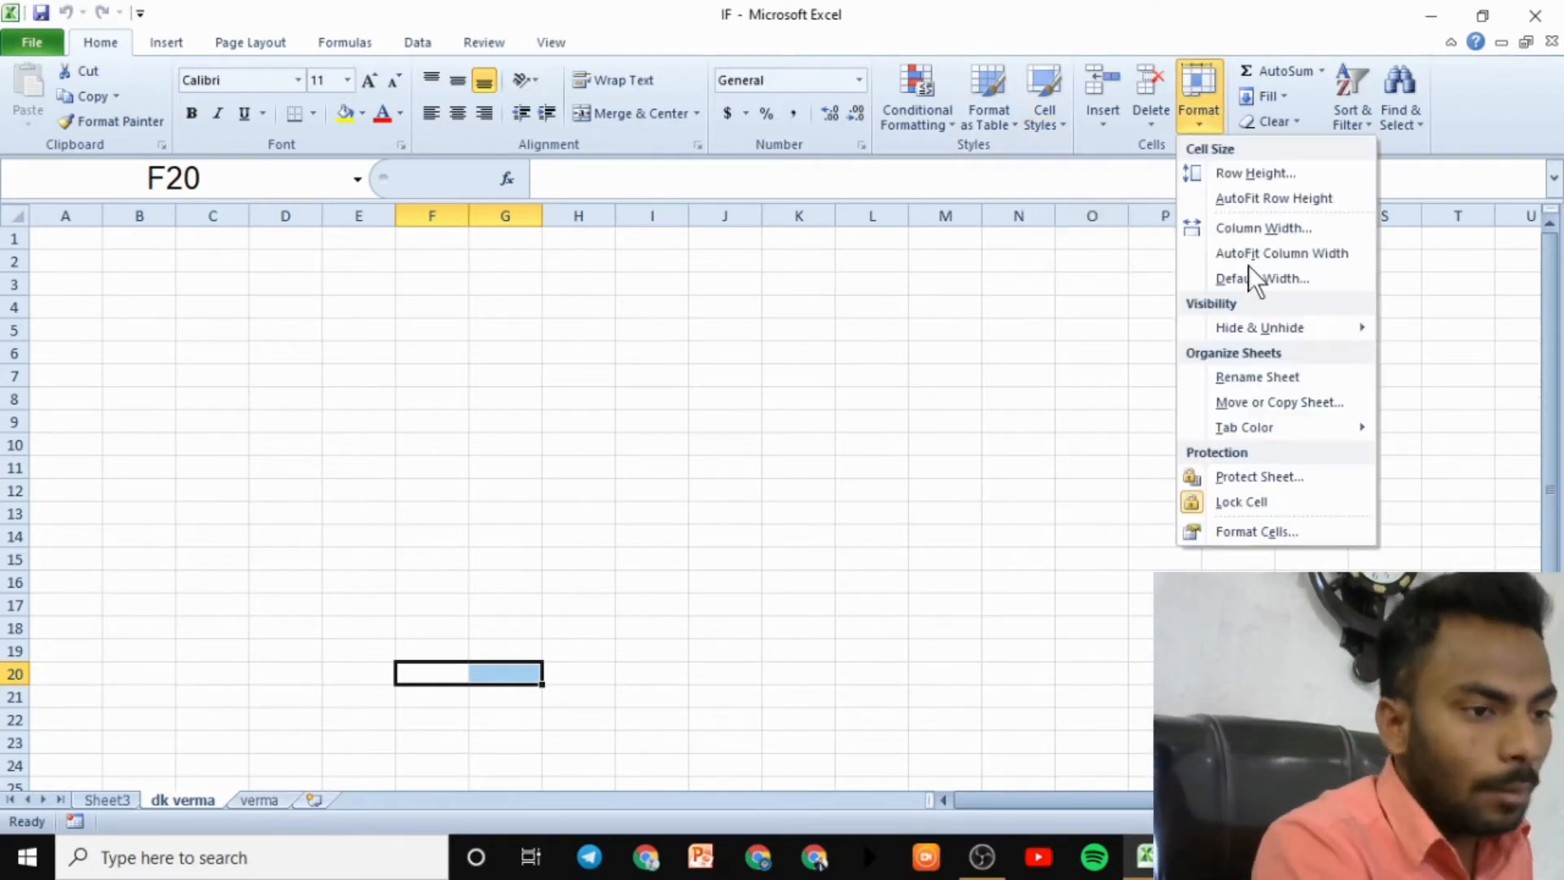
{"action": "left_click", "coordinate": [1253, 399]}
{"action": "left_click", "coordinate": [514, 410]}
{"action": "left_click", "coordinate": [482, 380]}
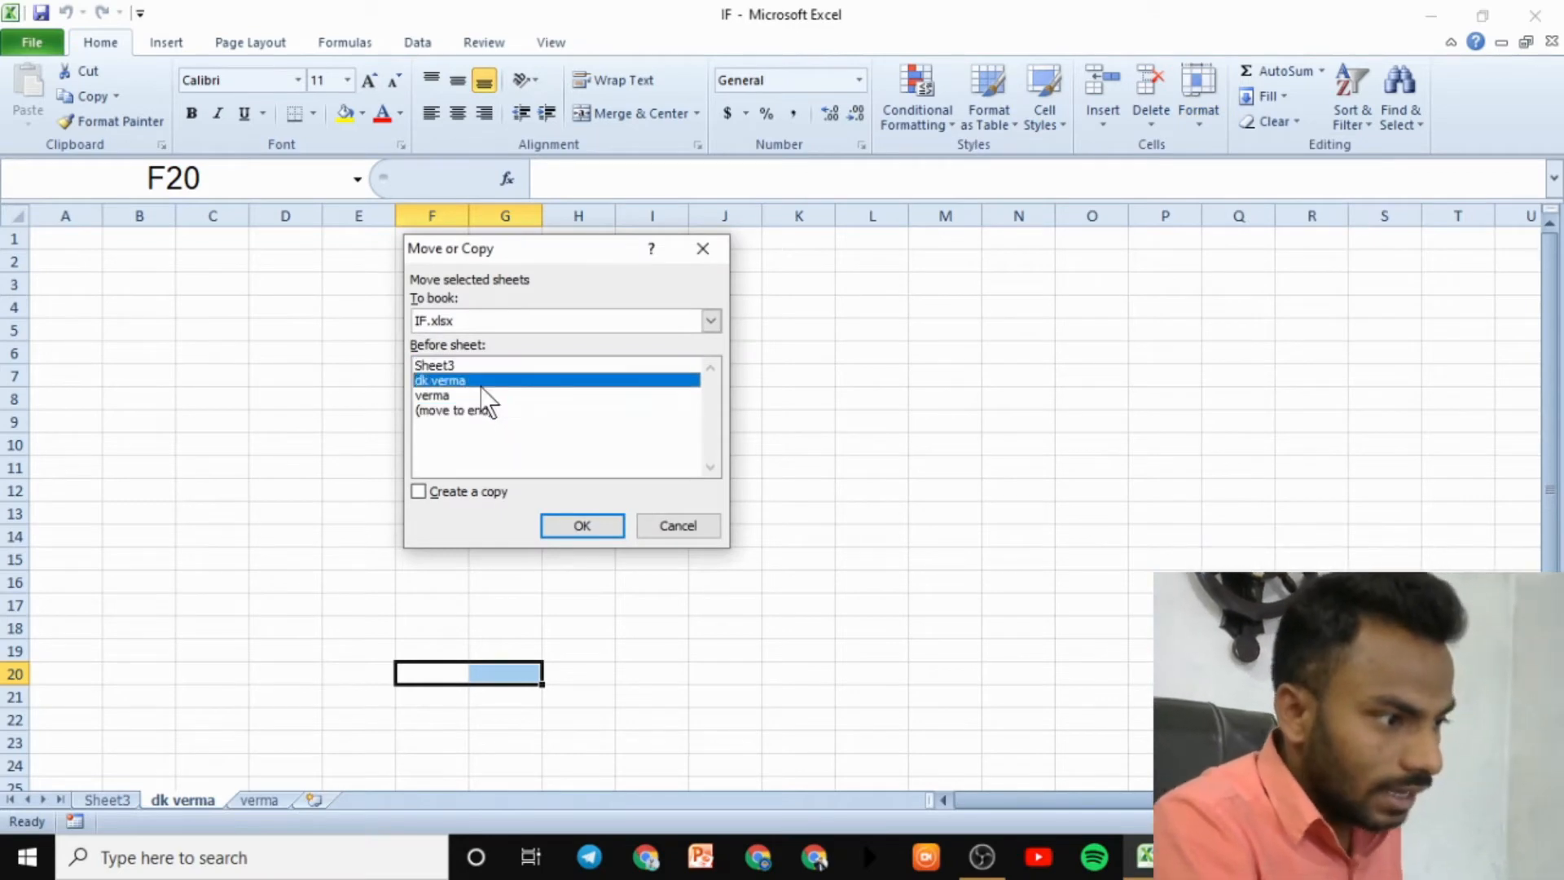
{"action": "left_click", "coordinate": [428, 489]}
{"action": "left_click", "coordinate": [572, 529]}
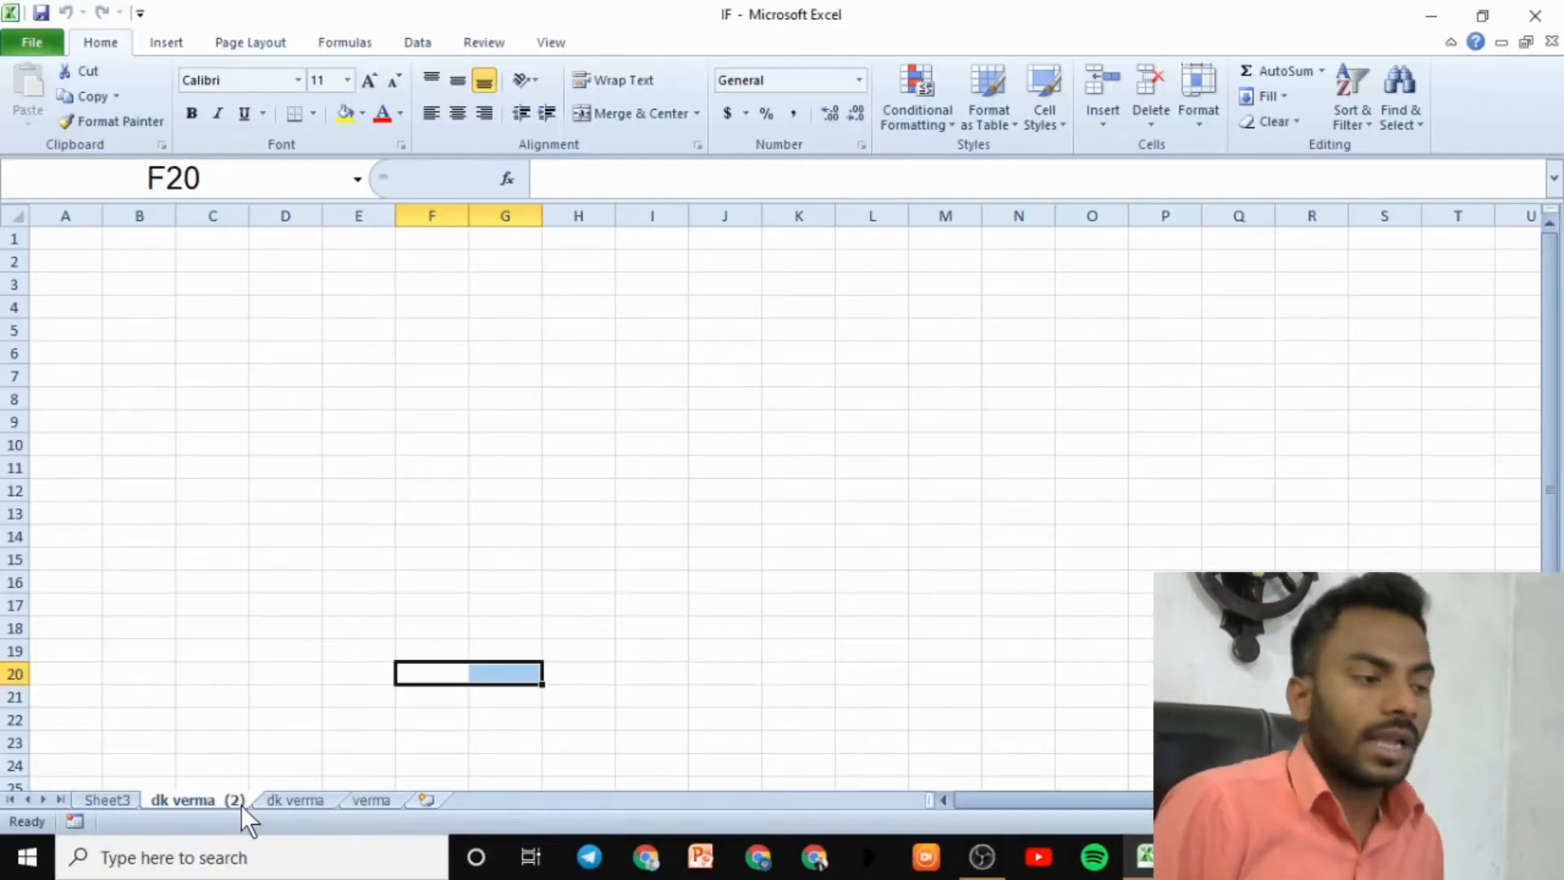
{"action": "left_click", "coordinate": [358, 790]}
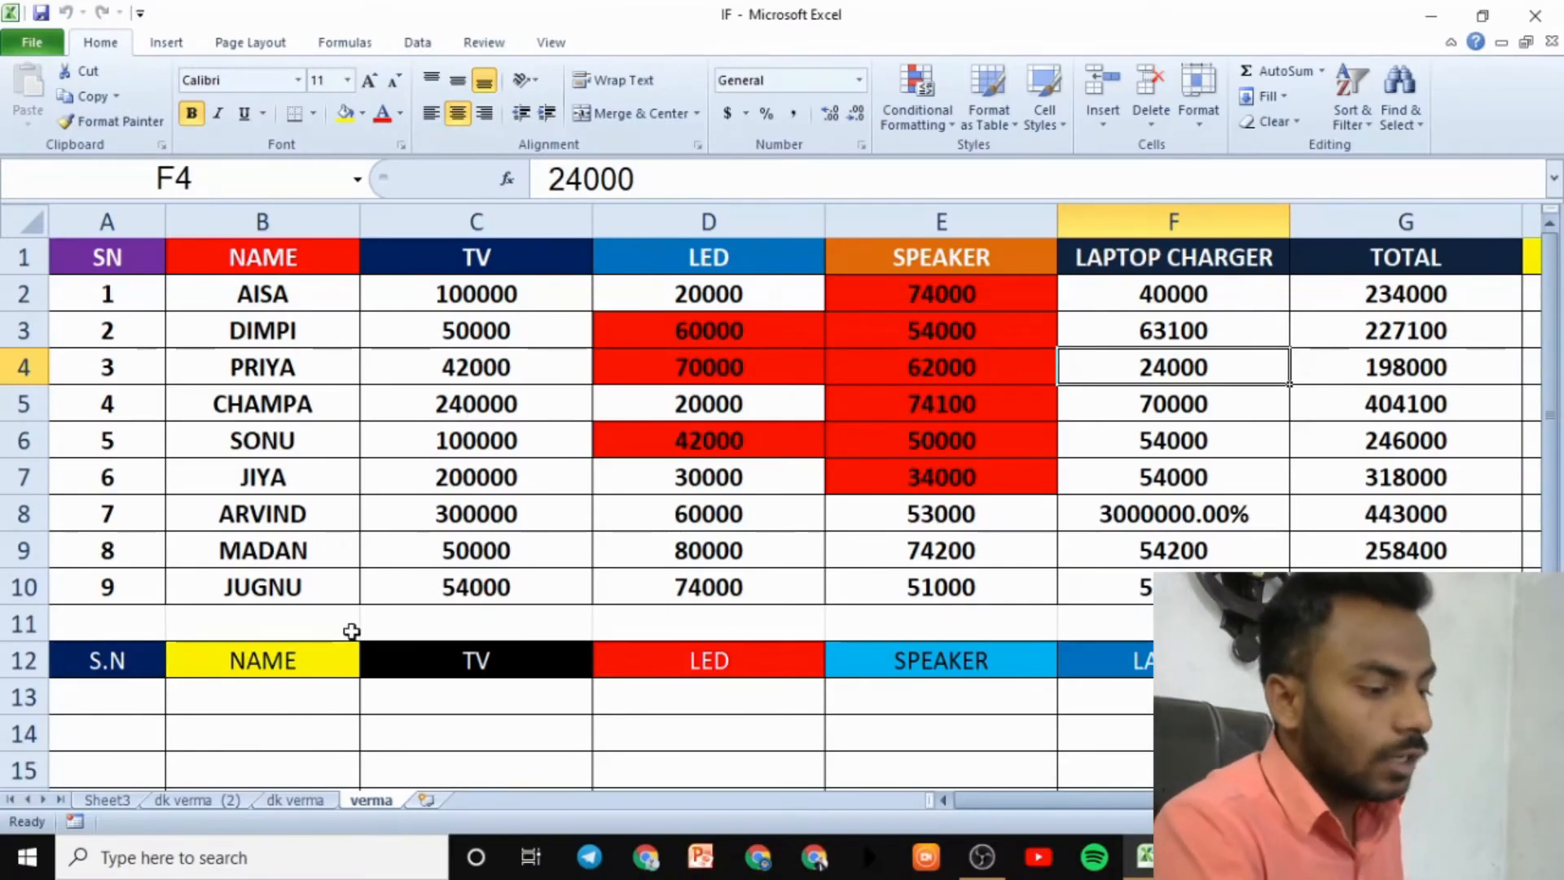
- Copy the verma sheet to 'verma (2)' before Sheet3, then compare the original and the copy
{"action": "left_click", "coordinate": [1204, 114]}
{"action": "left_click", "coordinate": [1286, 402]}
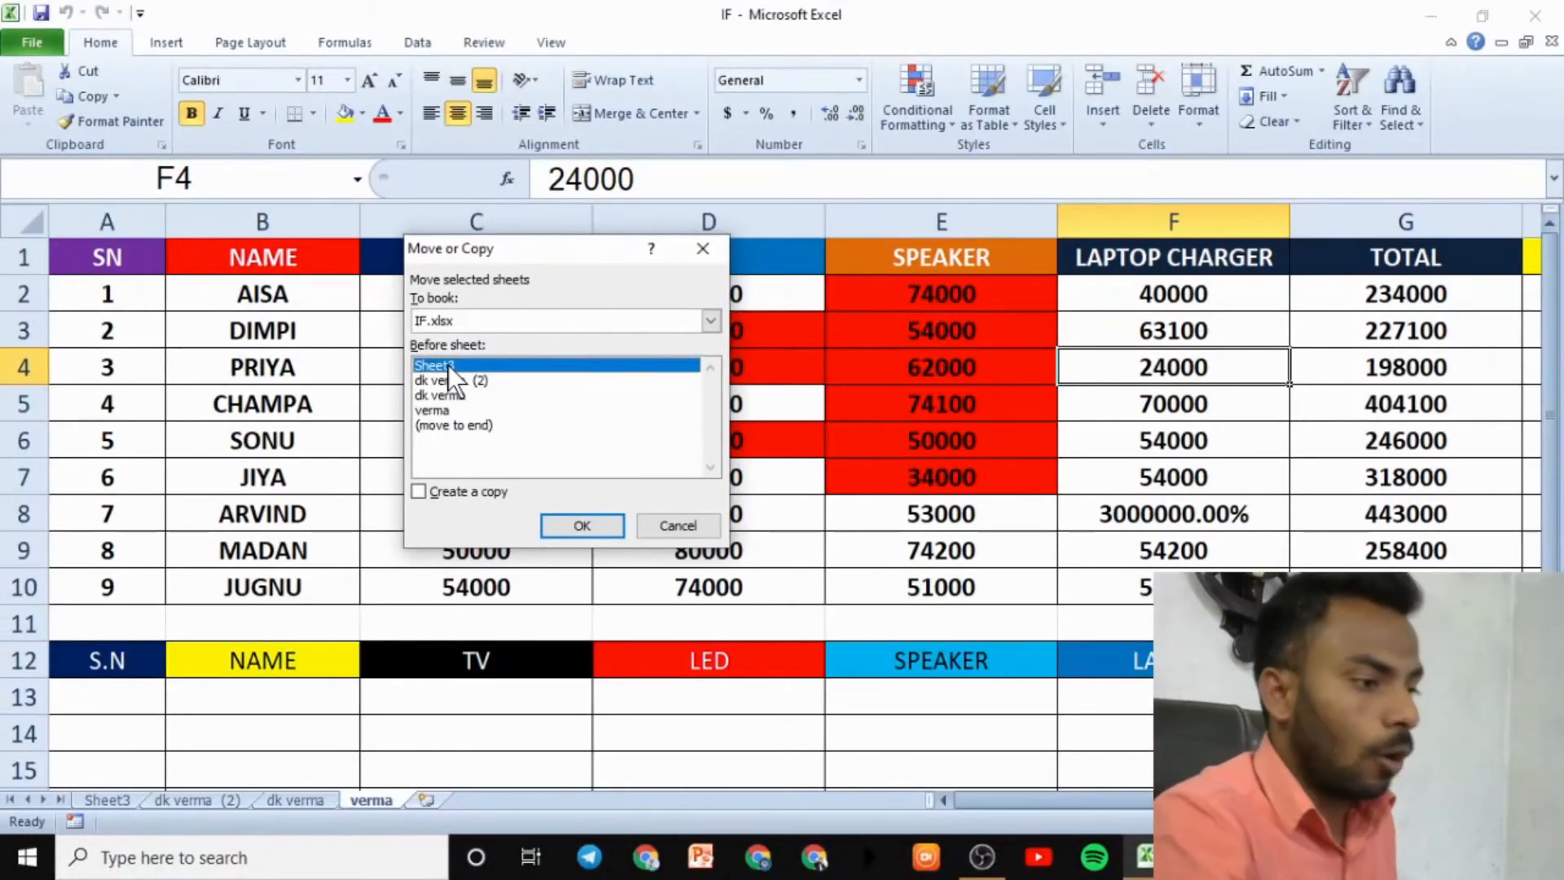
{"action": "left_click", "coordinate": [418, 491]}
{"action": "left_click", "coordinate": [580, 525]}
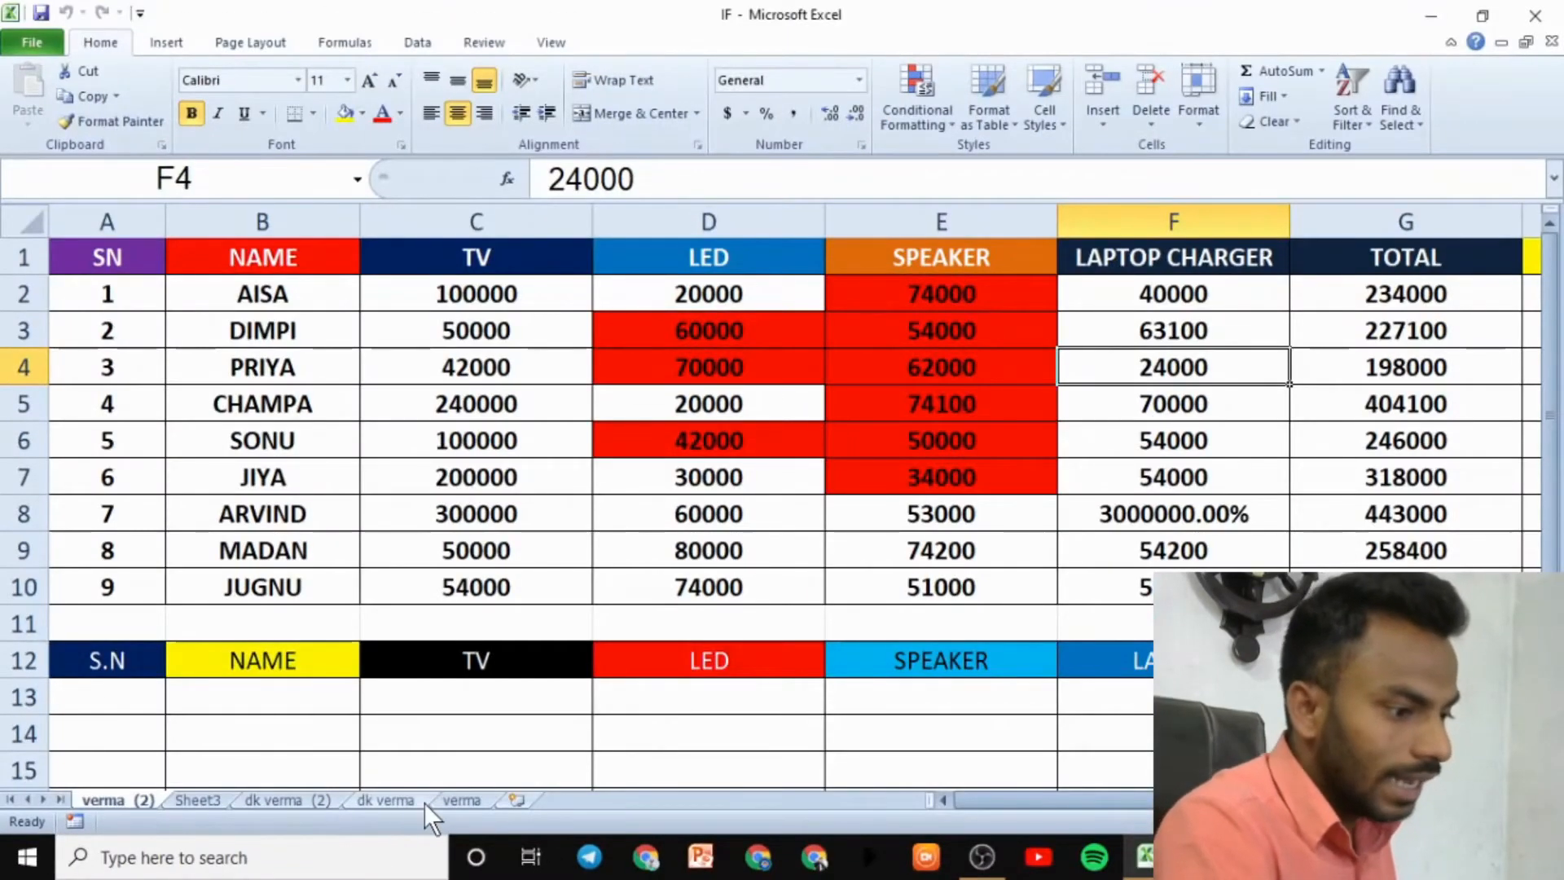
{"action": "left_click", "coordinate": [464, 800]}
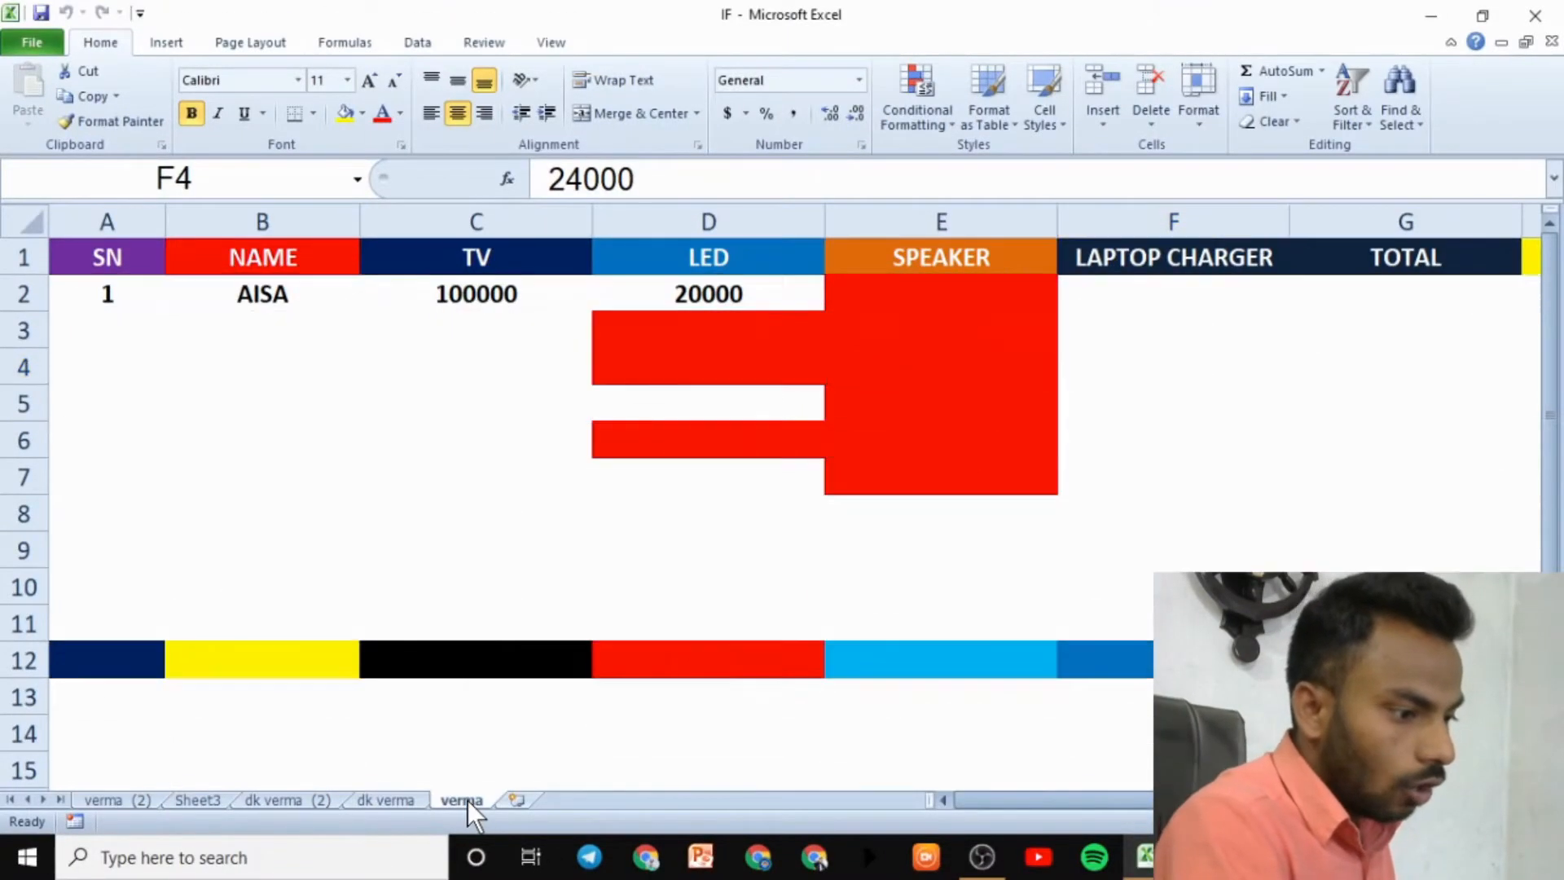
{"action": "left_click", "coordinate": [110, 805]}
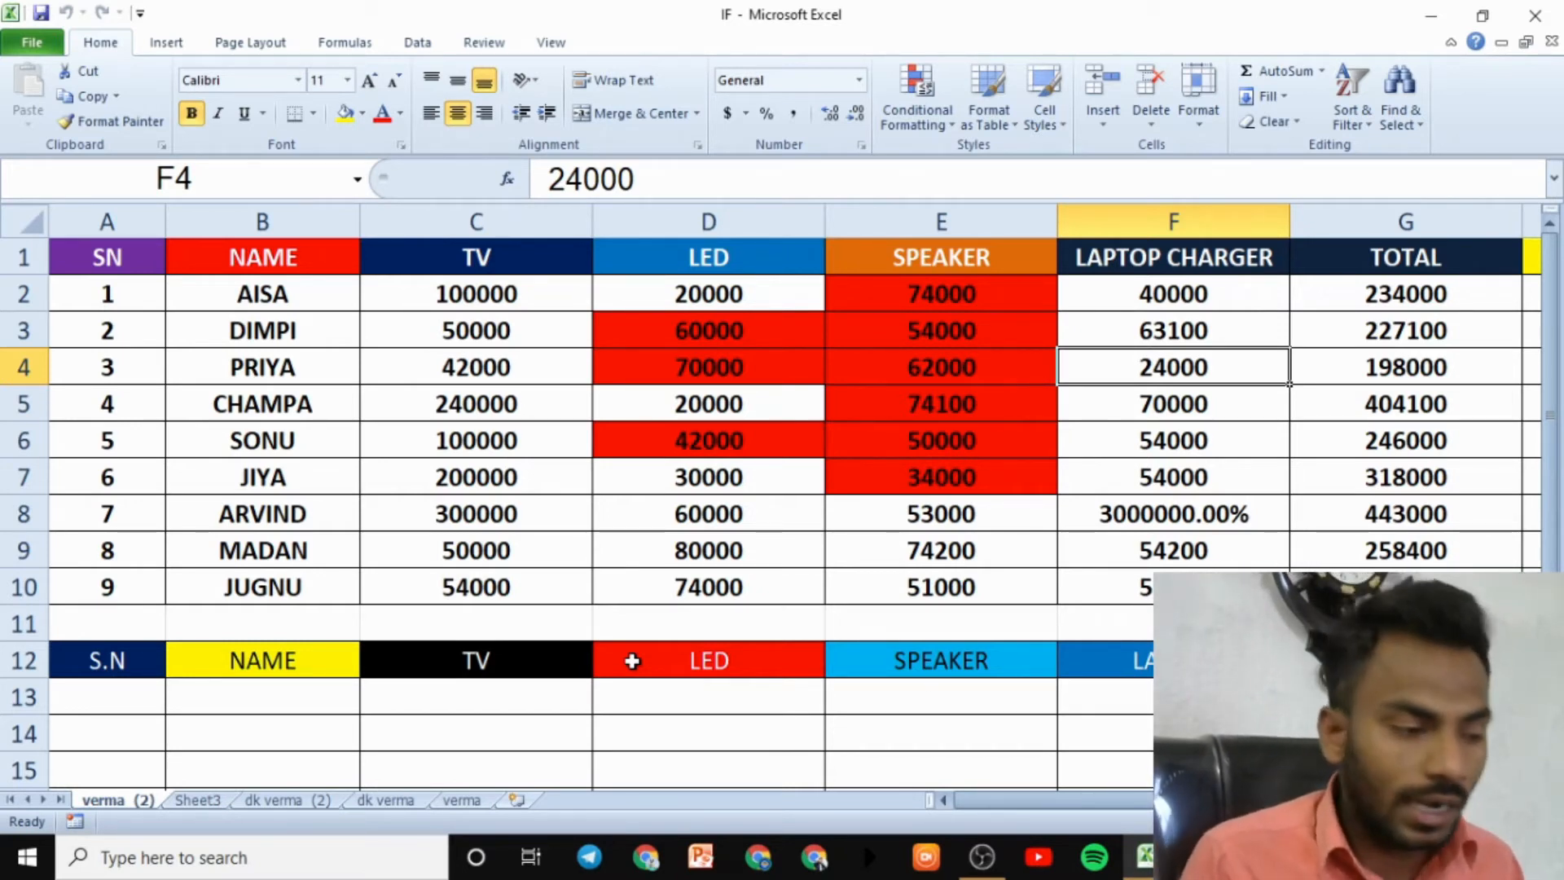
{"action": "left_click", "coordinate": [282, 788]}
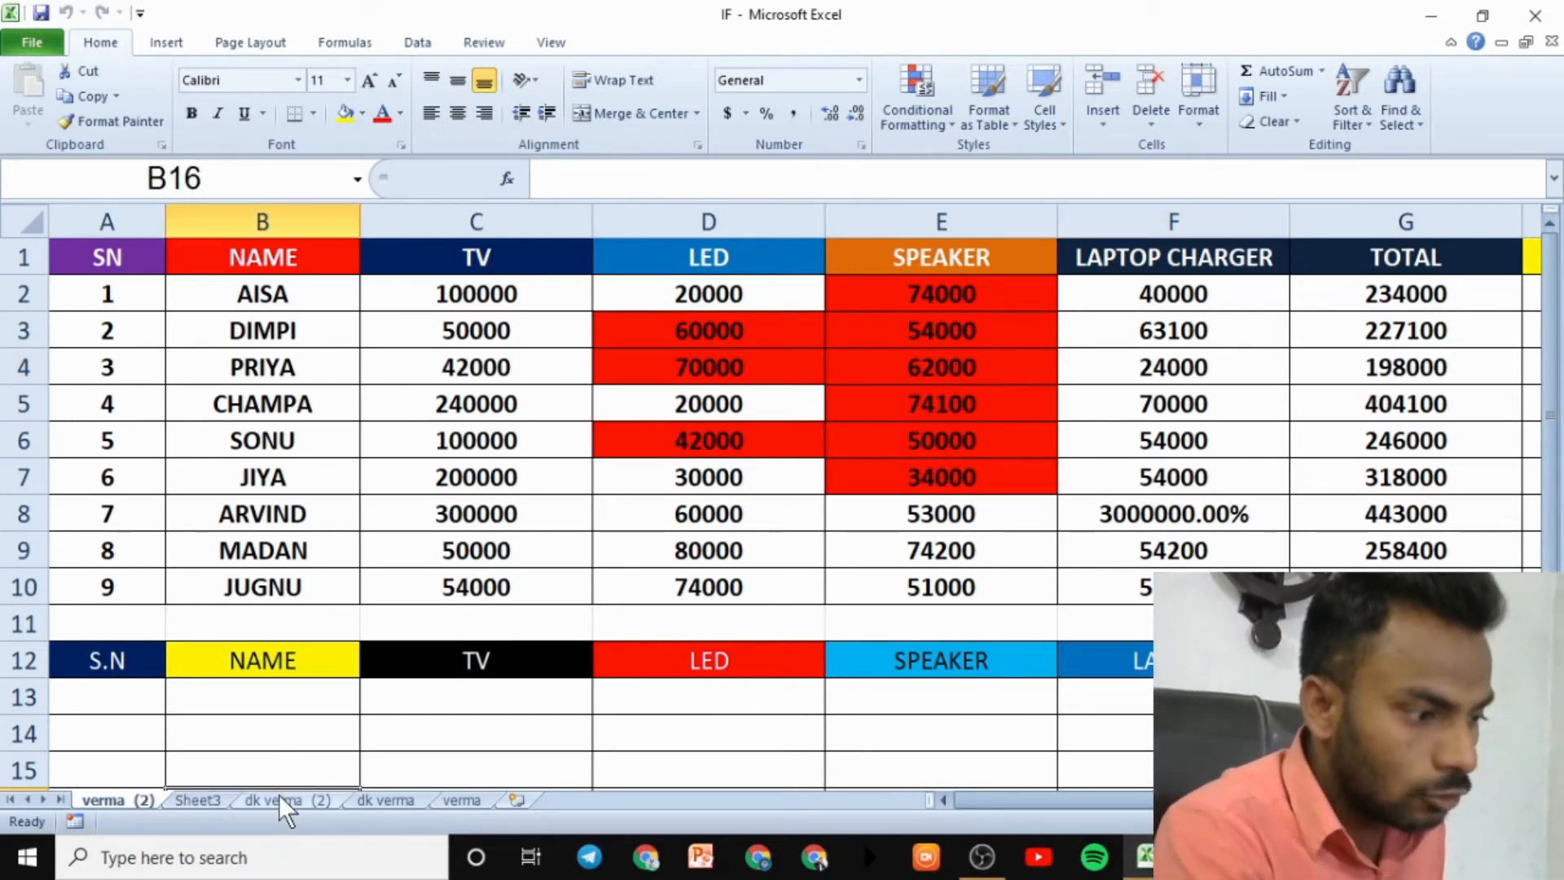
{"action": "left_click", "coordinate": [280, 798]}
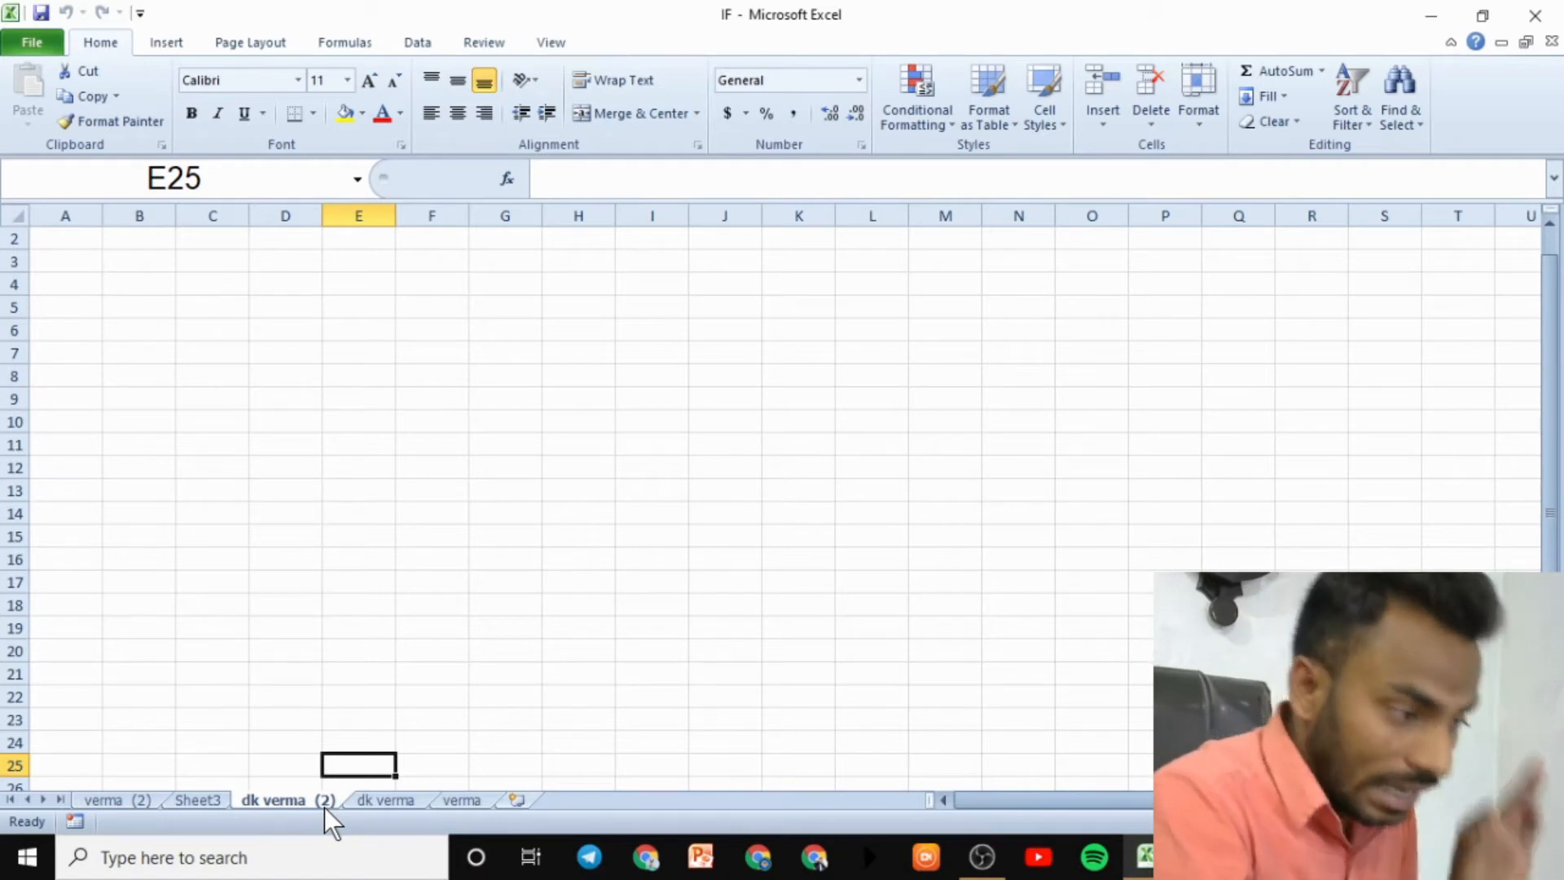
{"action": "left_click", "coordinate": [1198, 122]}
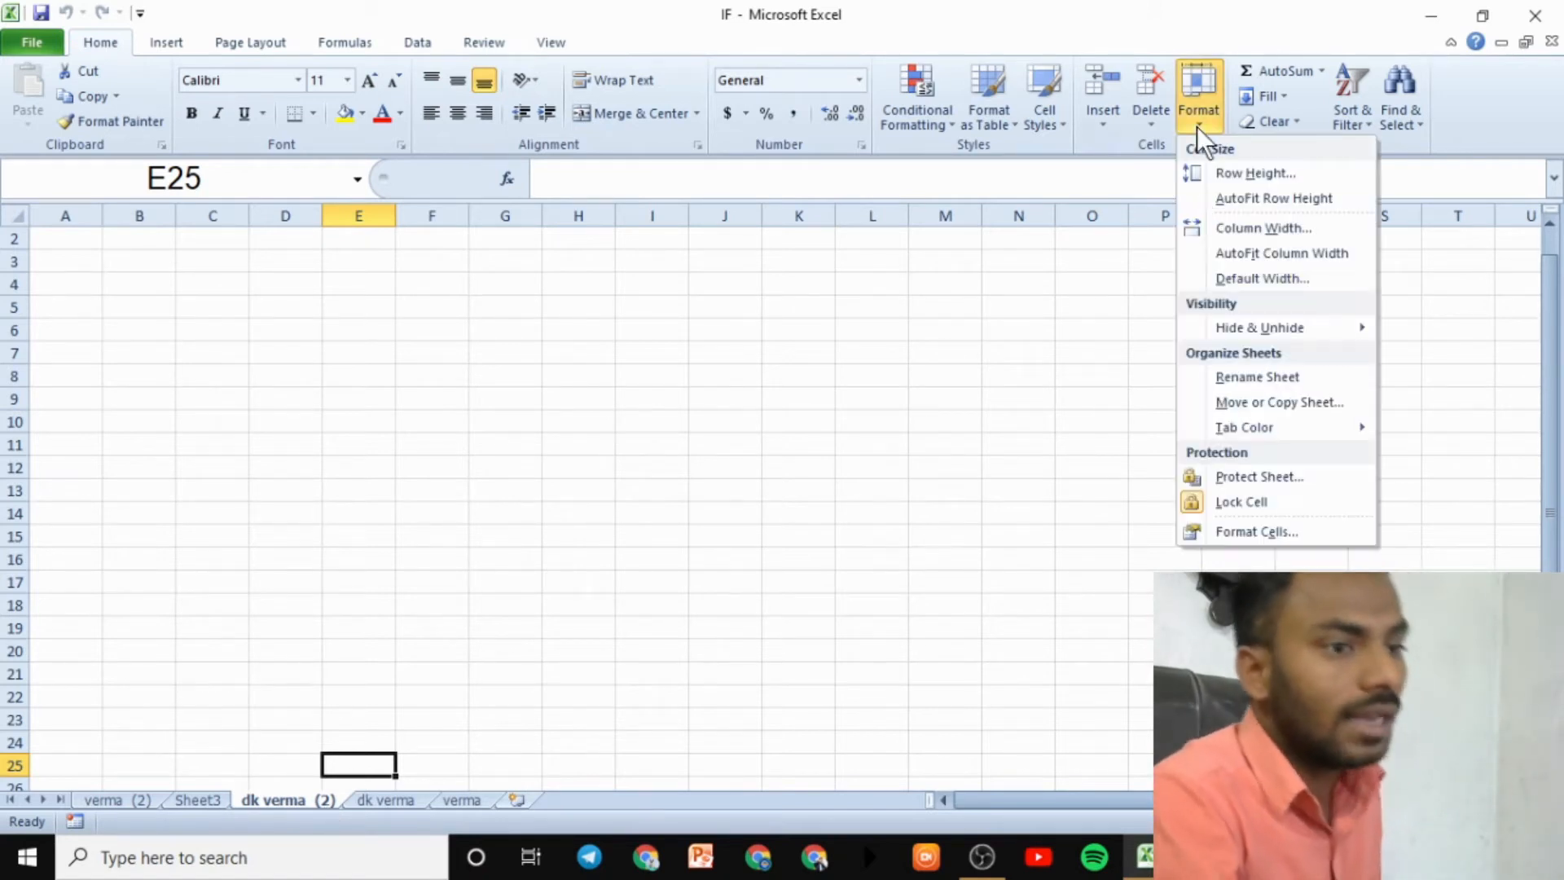
{"action": "left_click", "coordinate": [1241, 397]}
{"action": "left_click", "coordinate": [514, 383]}
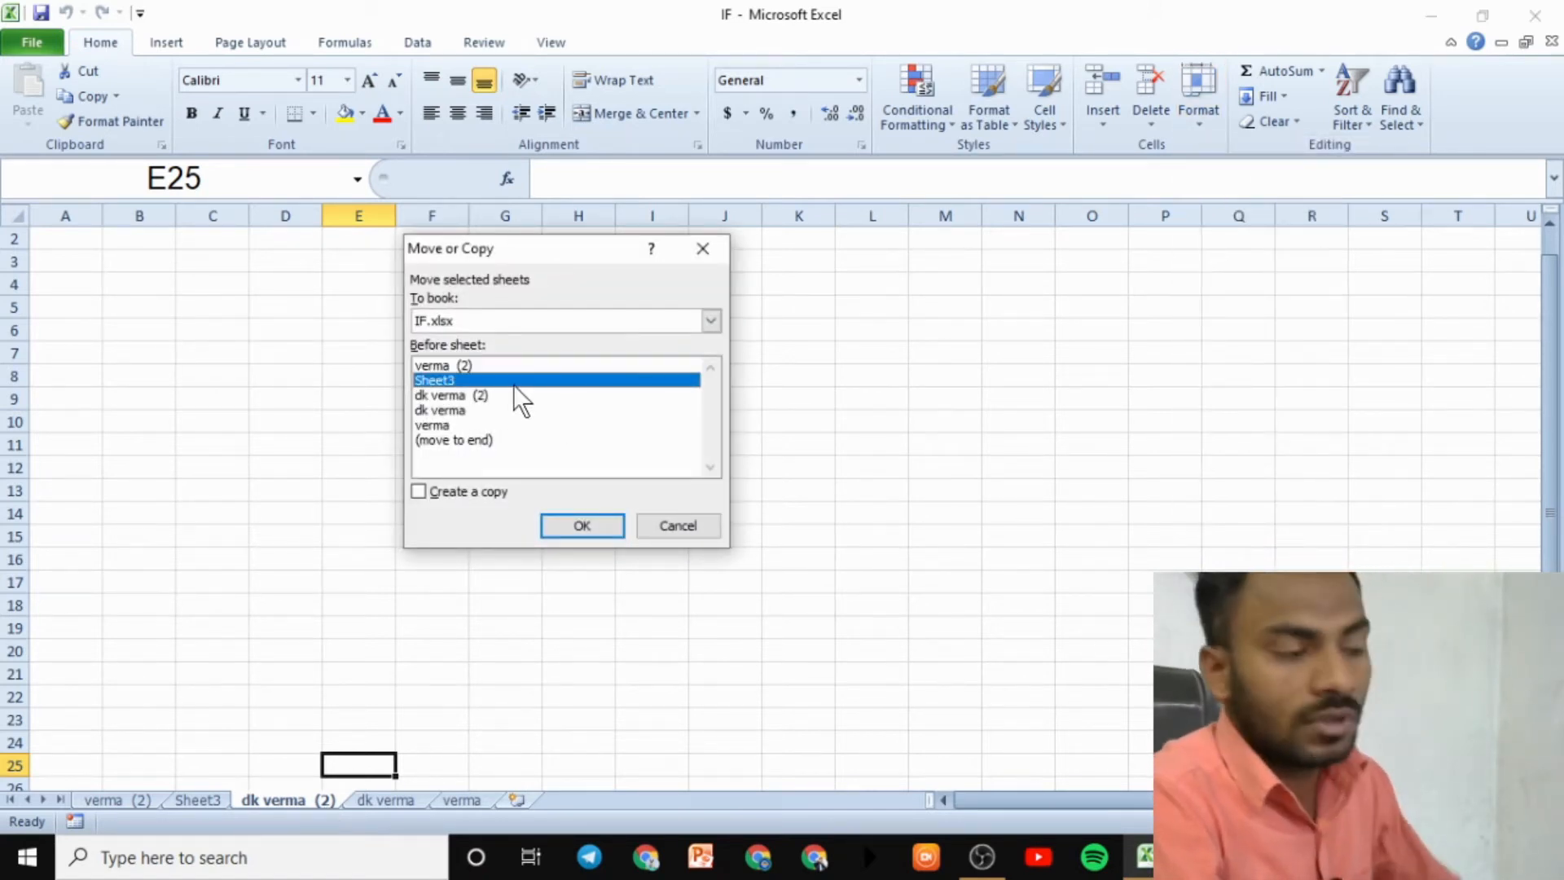
{"action": "left_click", "coordinate": [468, 409]}
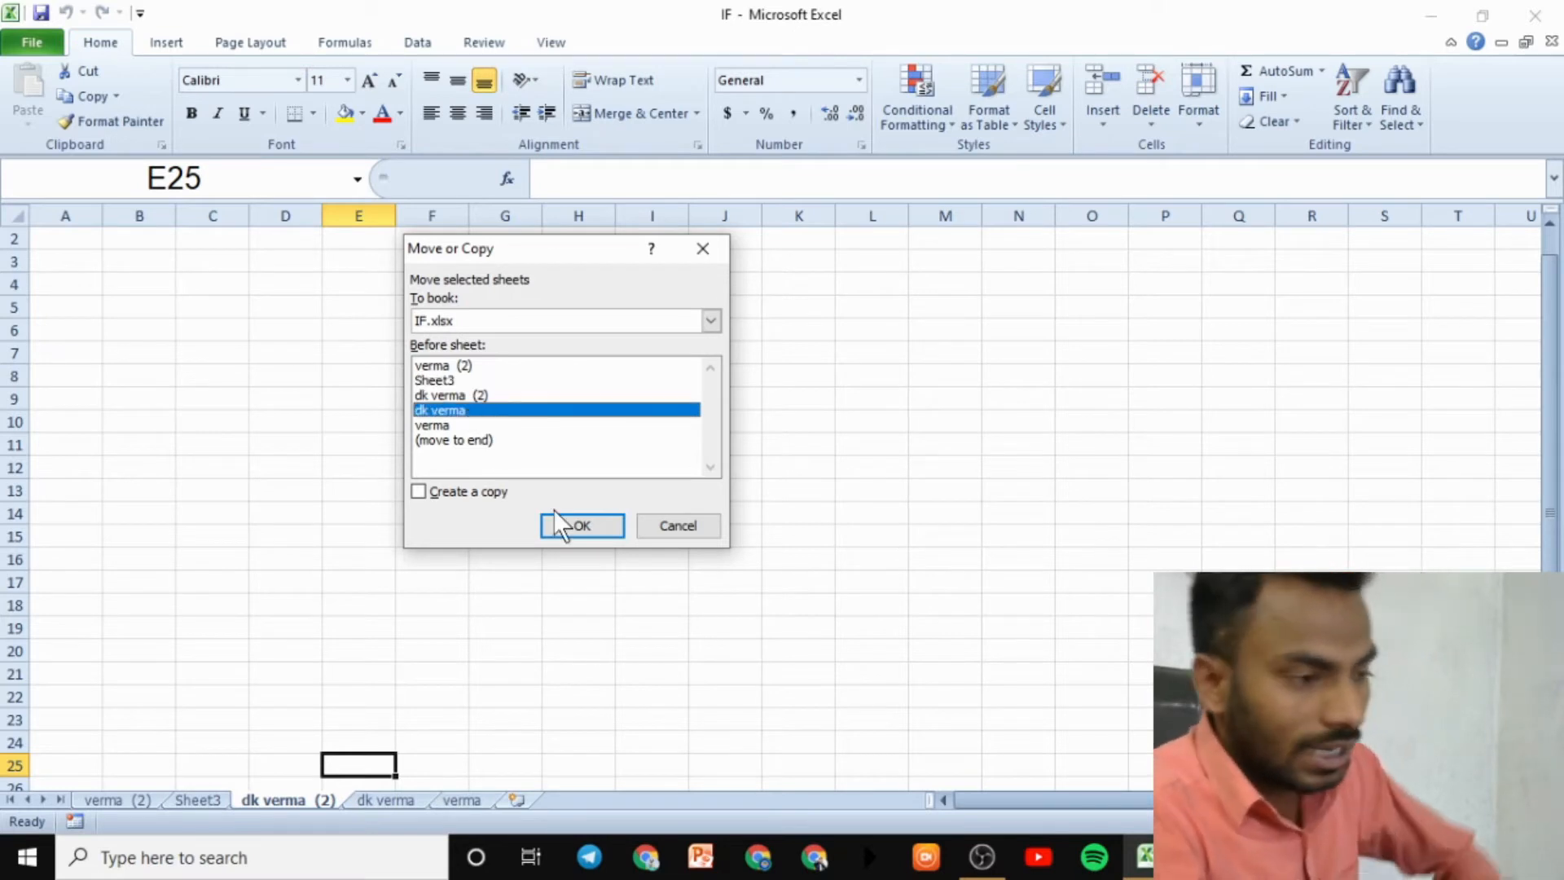
{"action": "left_click", "coordinate": [575, 523]}
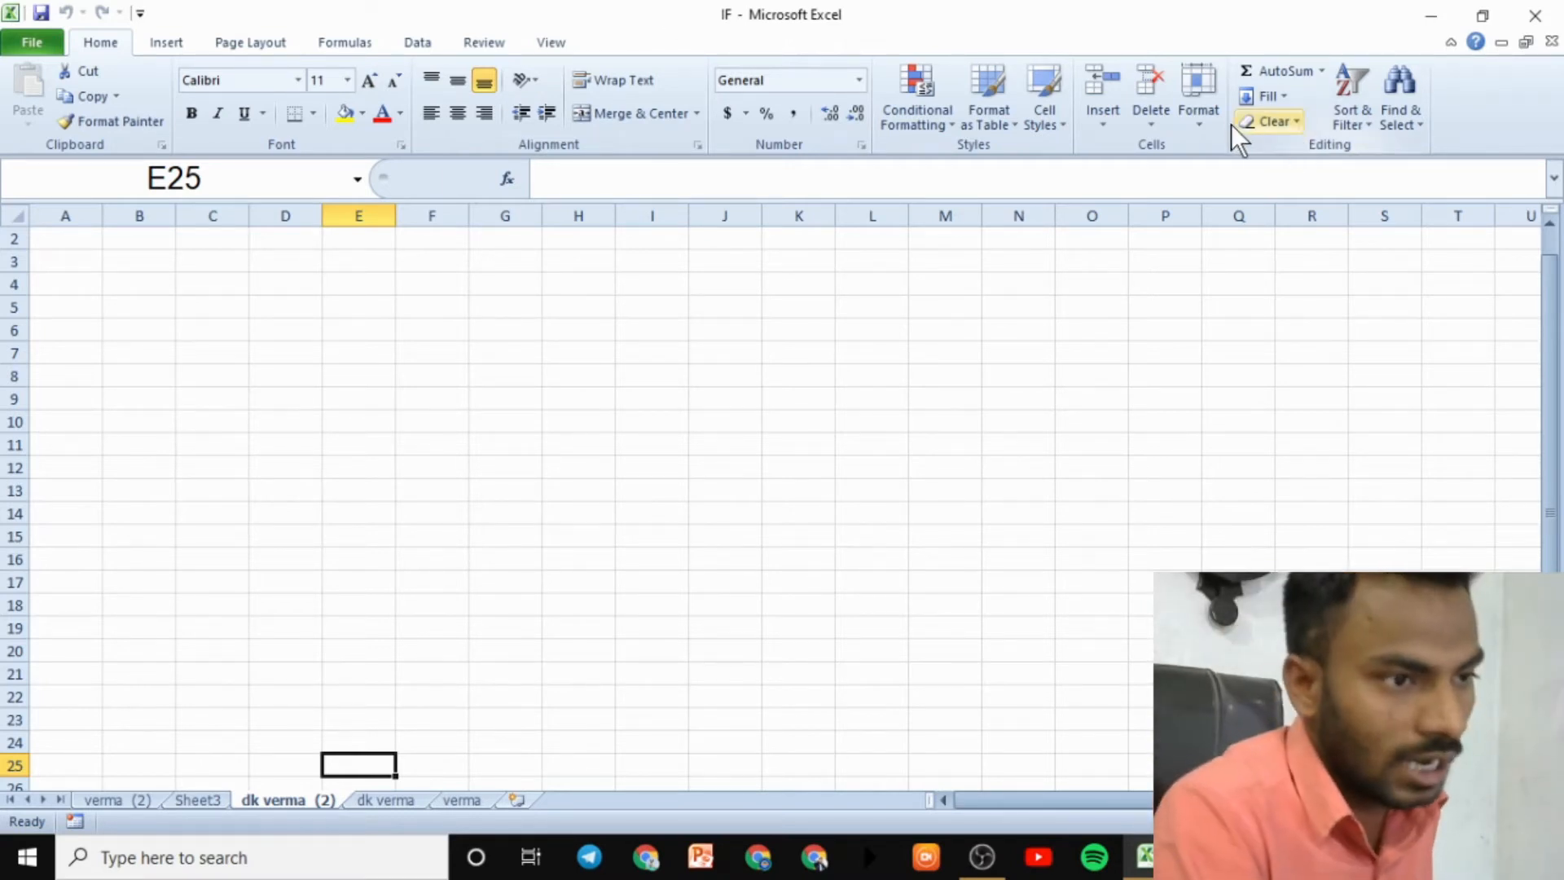
{"action": "left_click", "coordinate": [1207, 119]}
{"action": "mouse_move", "coordinate": [1304, 434]}
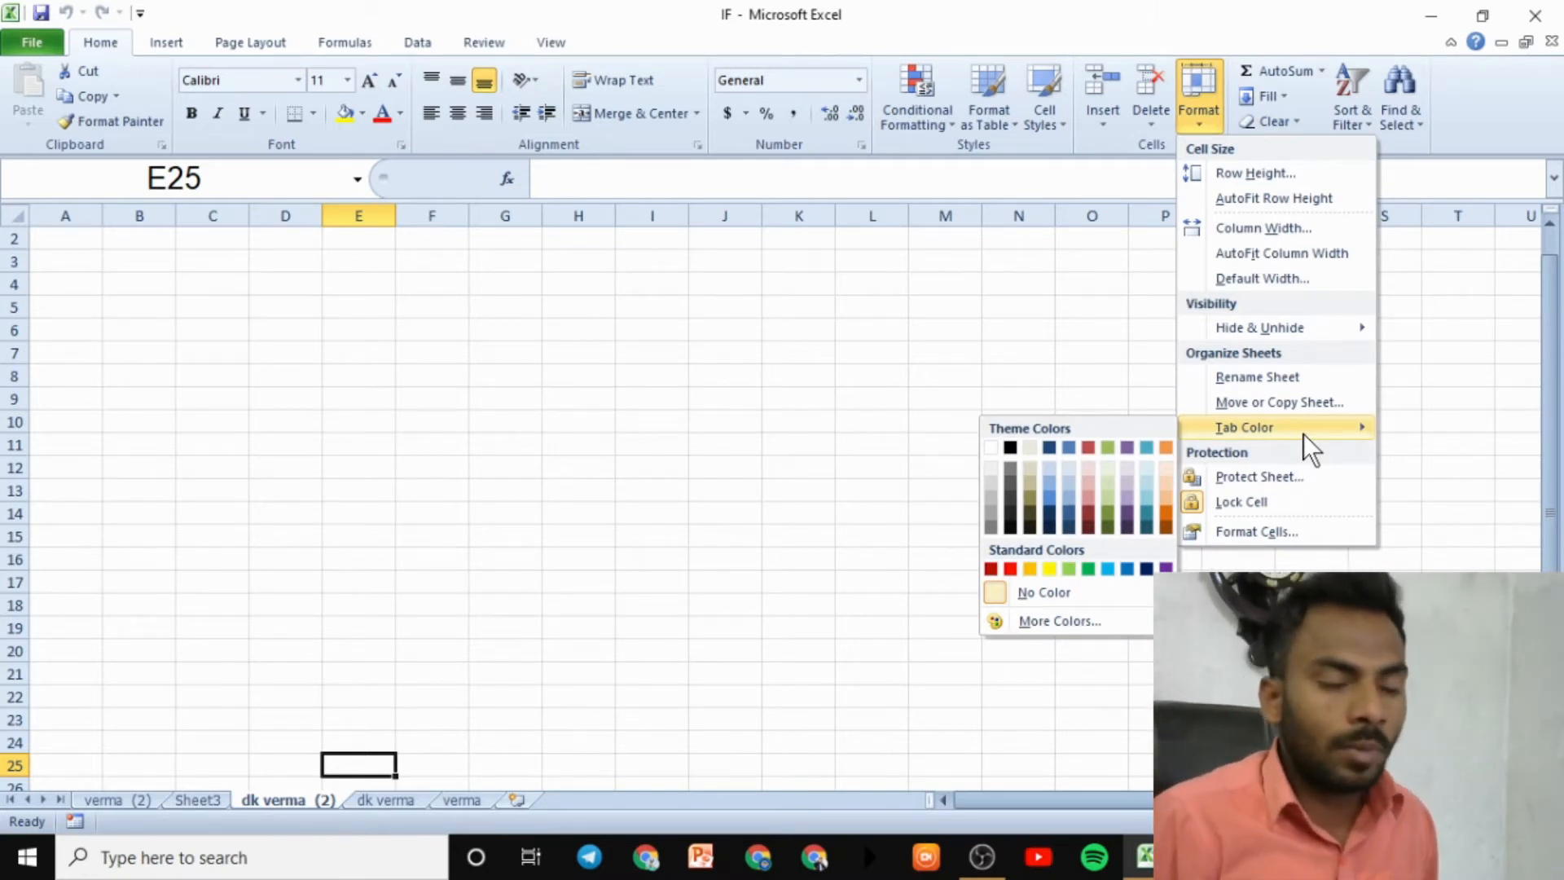
{"action": "left_click", "coordinate": [1088, 567]}
{"action": "left_click", "coordinate": [337, 738]}
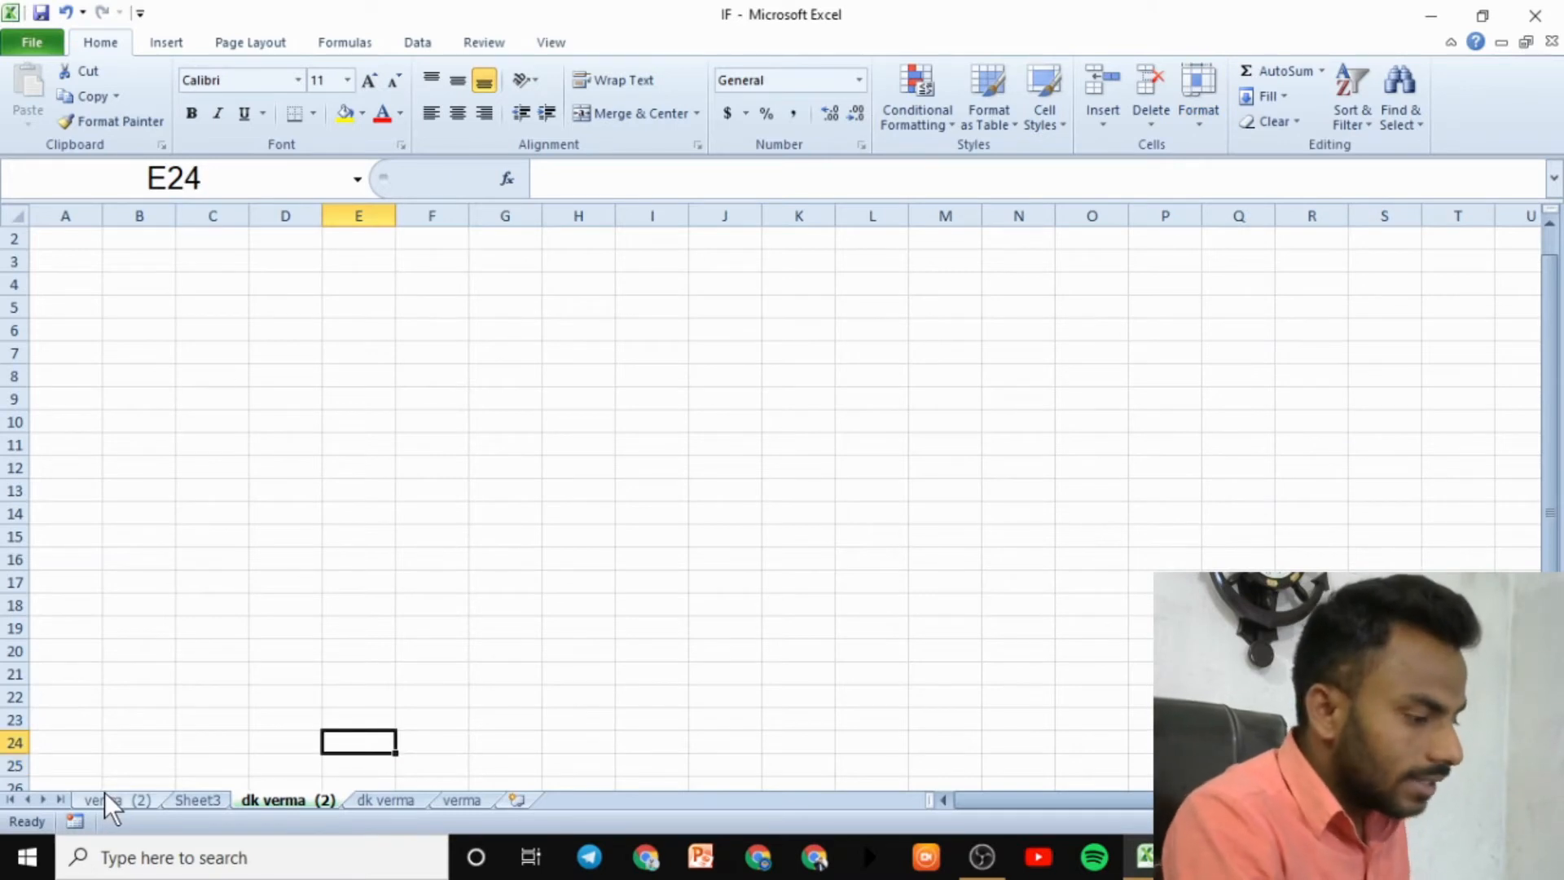
- Colour the verma (2) sheet tab dark blue
{"action": "left_click", "coordinate": [104, 794]}
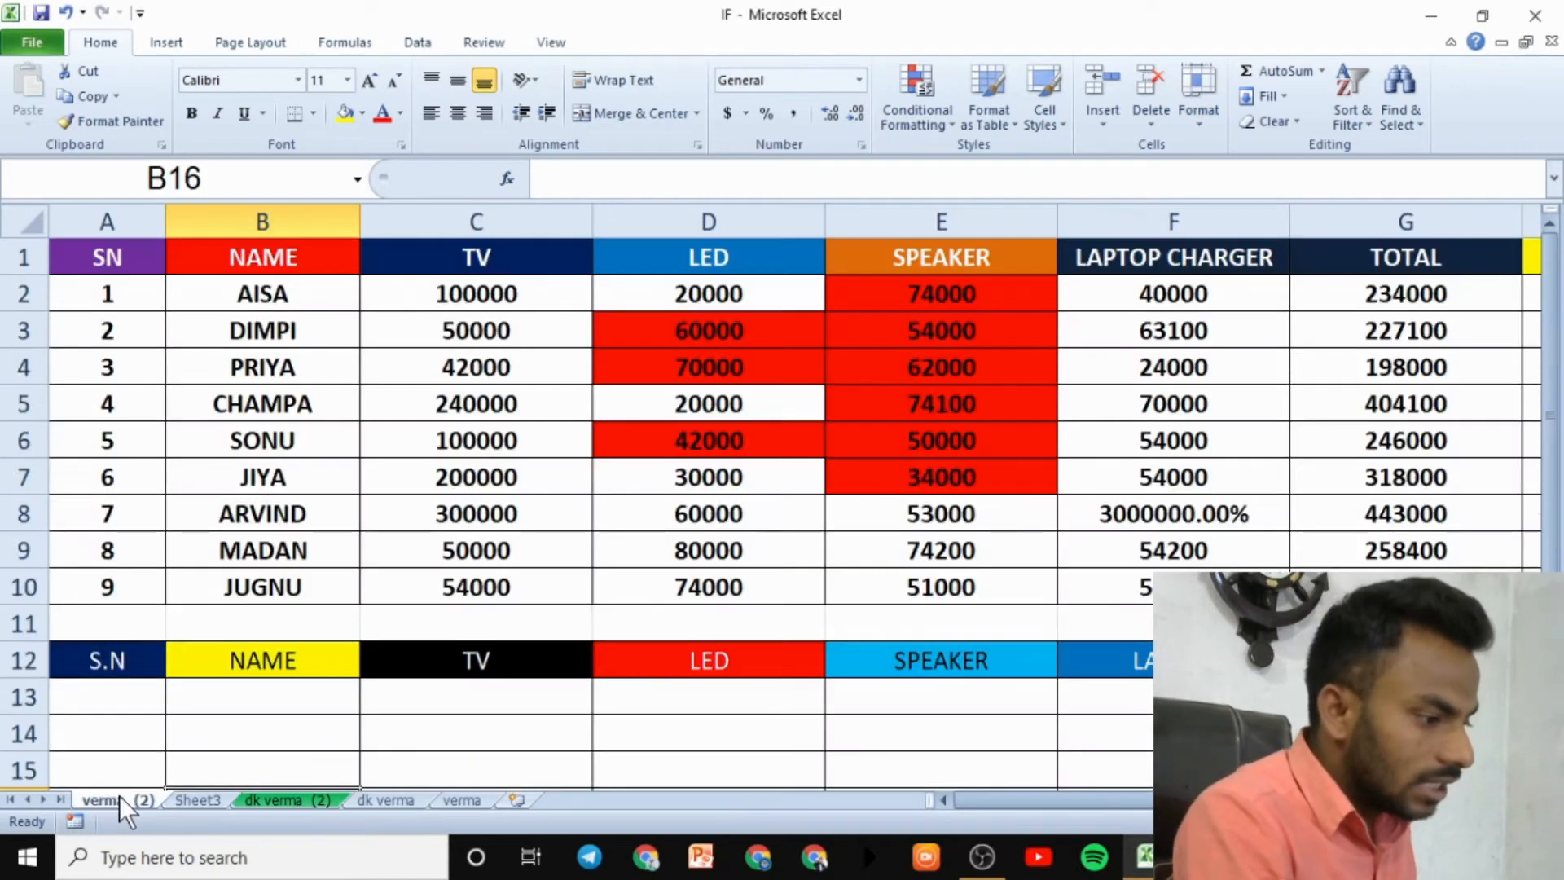
{"action": "left_click", "coordinate": [1201, 106]}
{"action": "mouse_move", "coordinate": [1247, 440]}
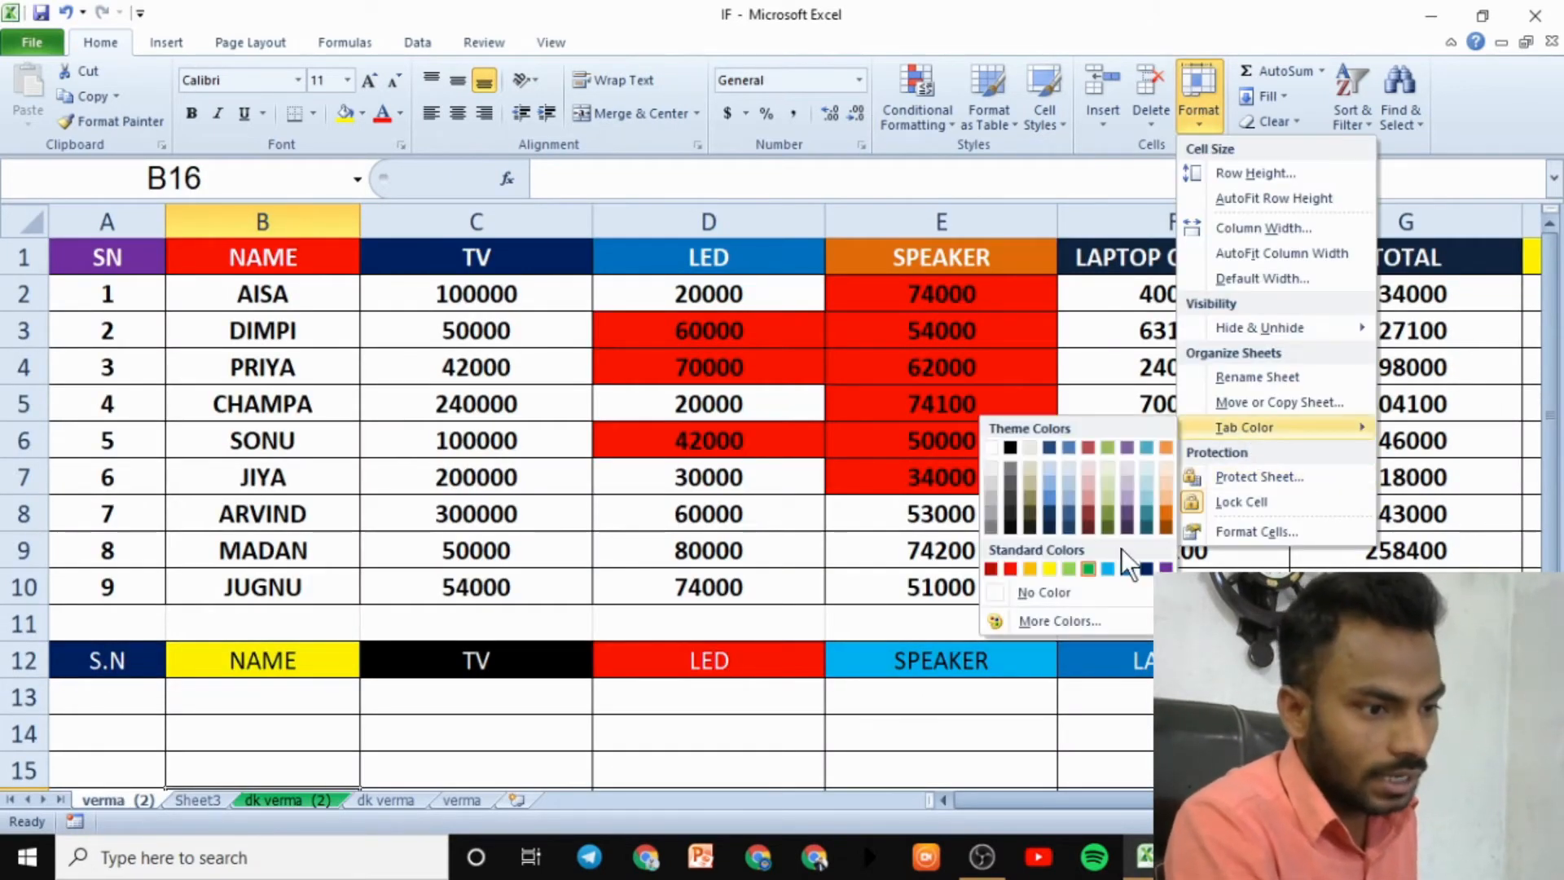
{"action": "left_click", "coordinate": [1146, 569]}
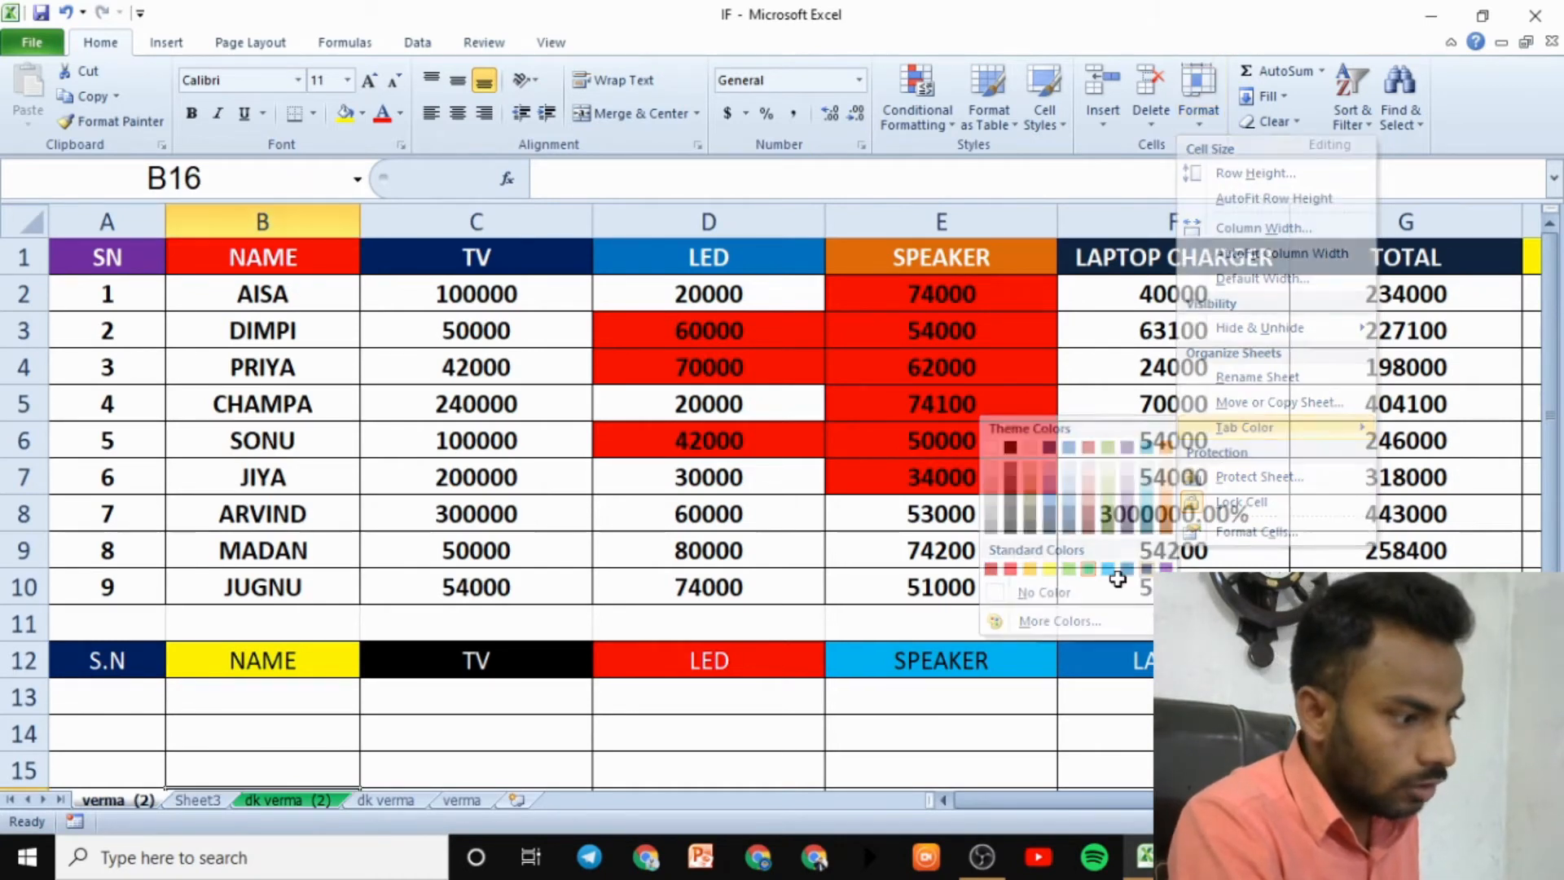
- Select cell C14 and look over the sheet protection options without changing them
{"action": "left_click", "coordinate": [563, 724]}
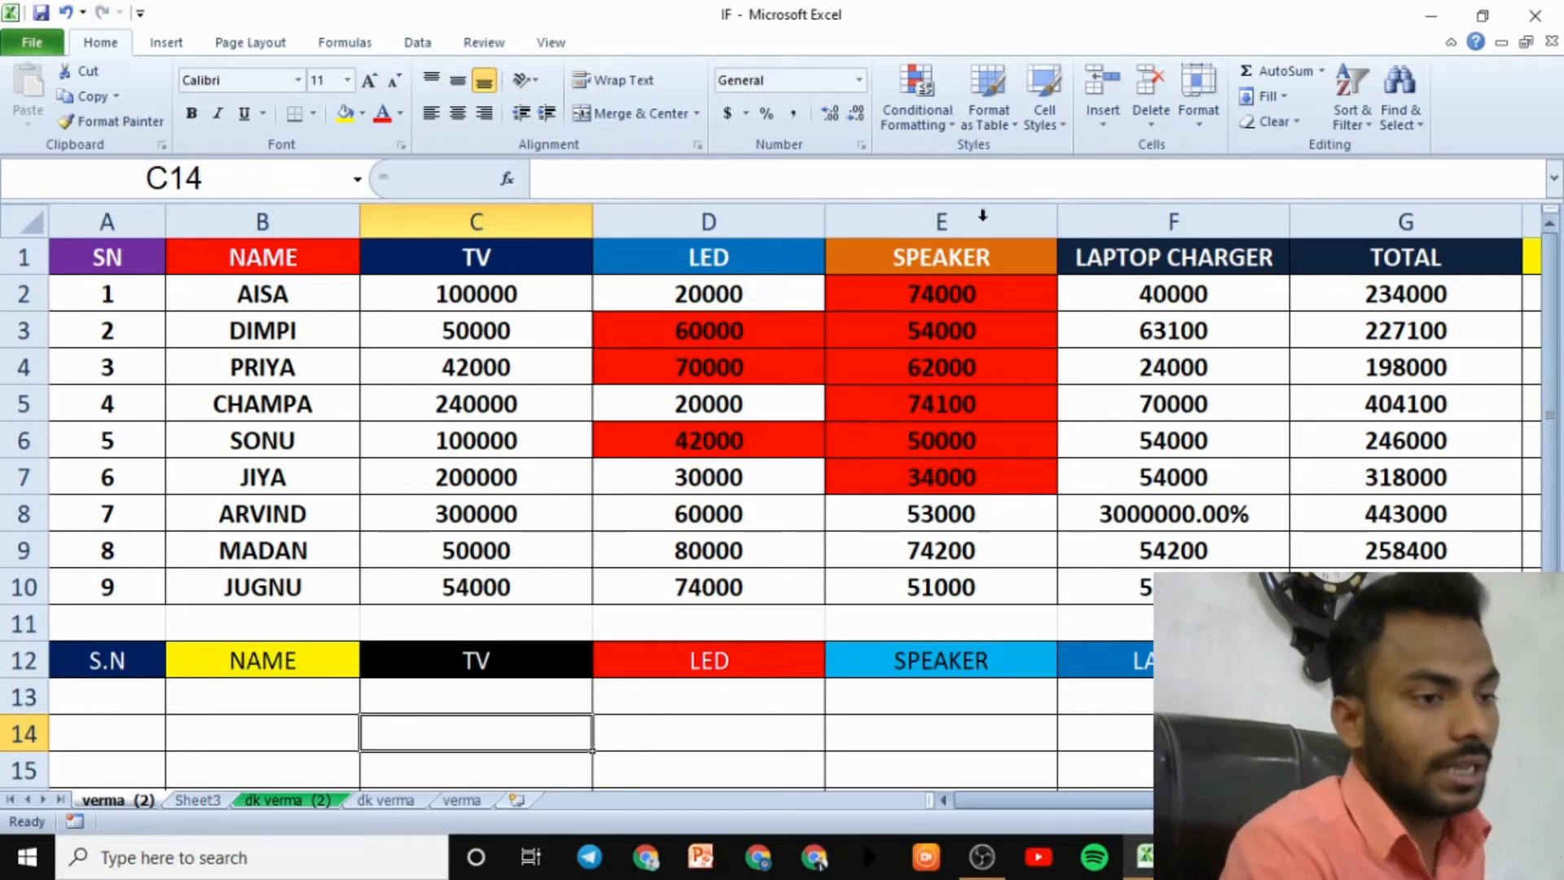
{"action": "left_click", "coordinate": [1196, 123]}
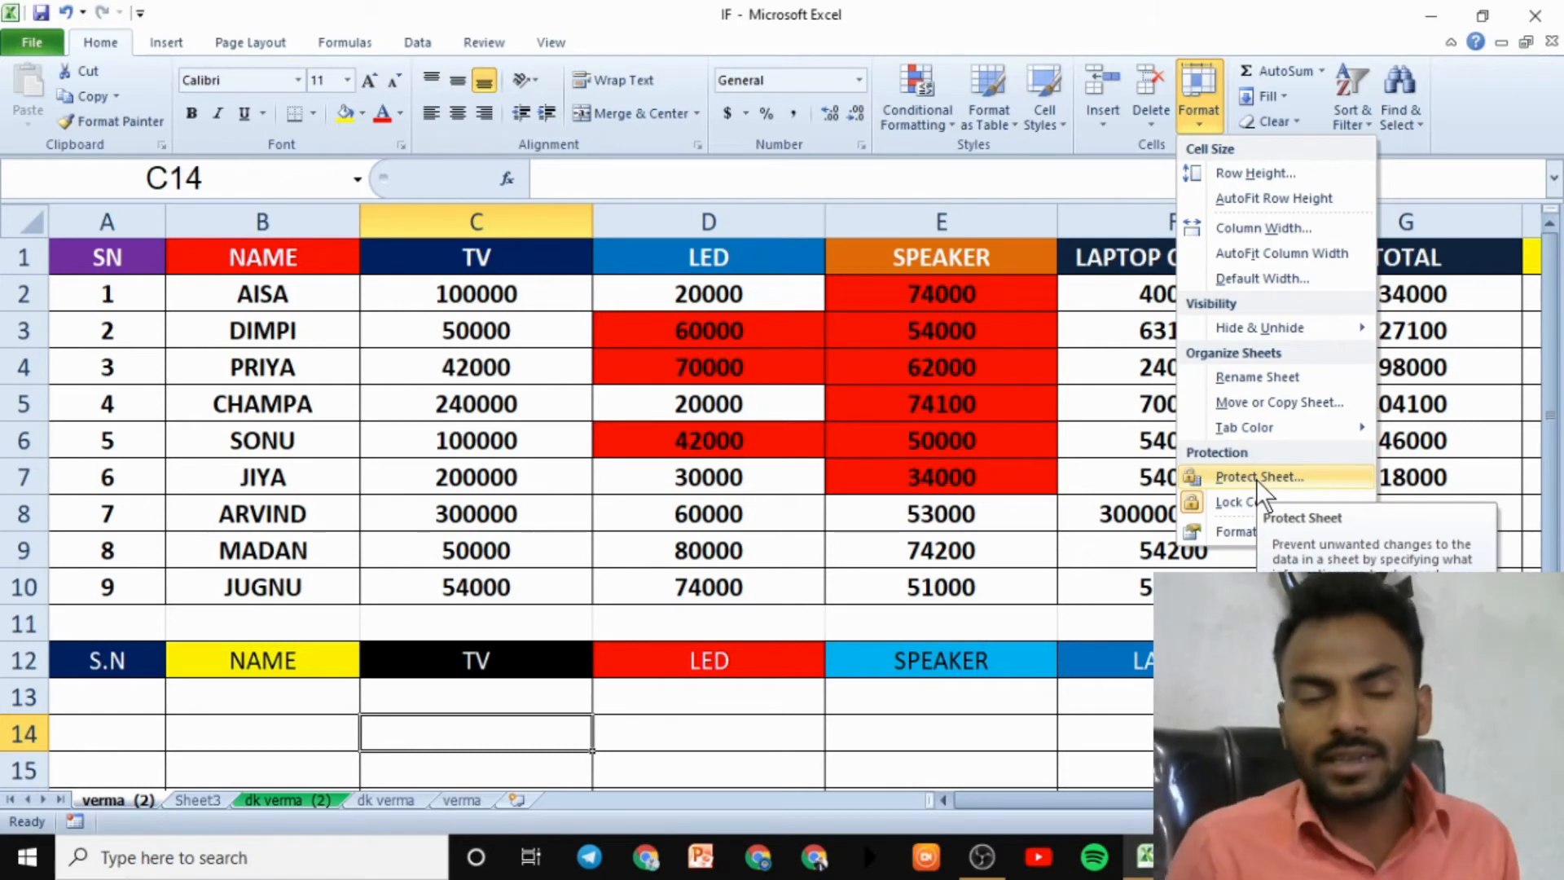
{"action": "left_click", "coordinate": [656, 515]}
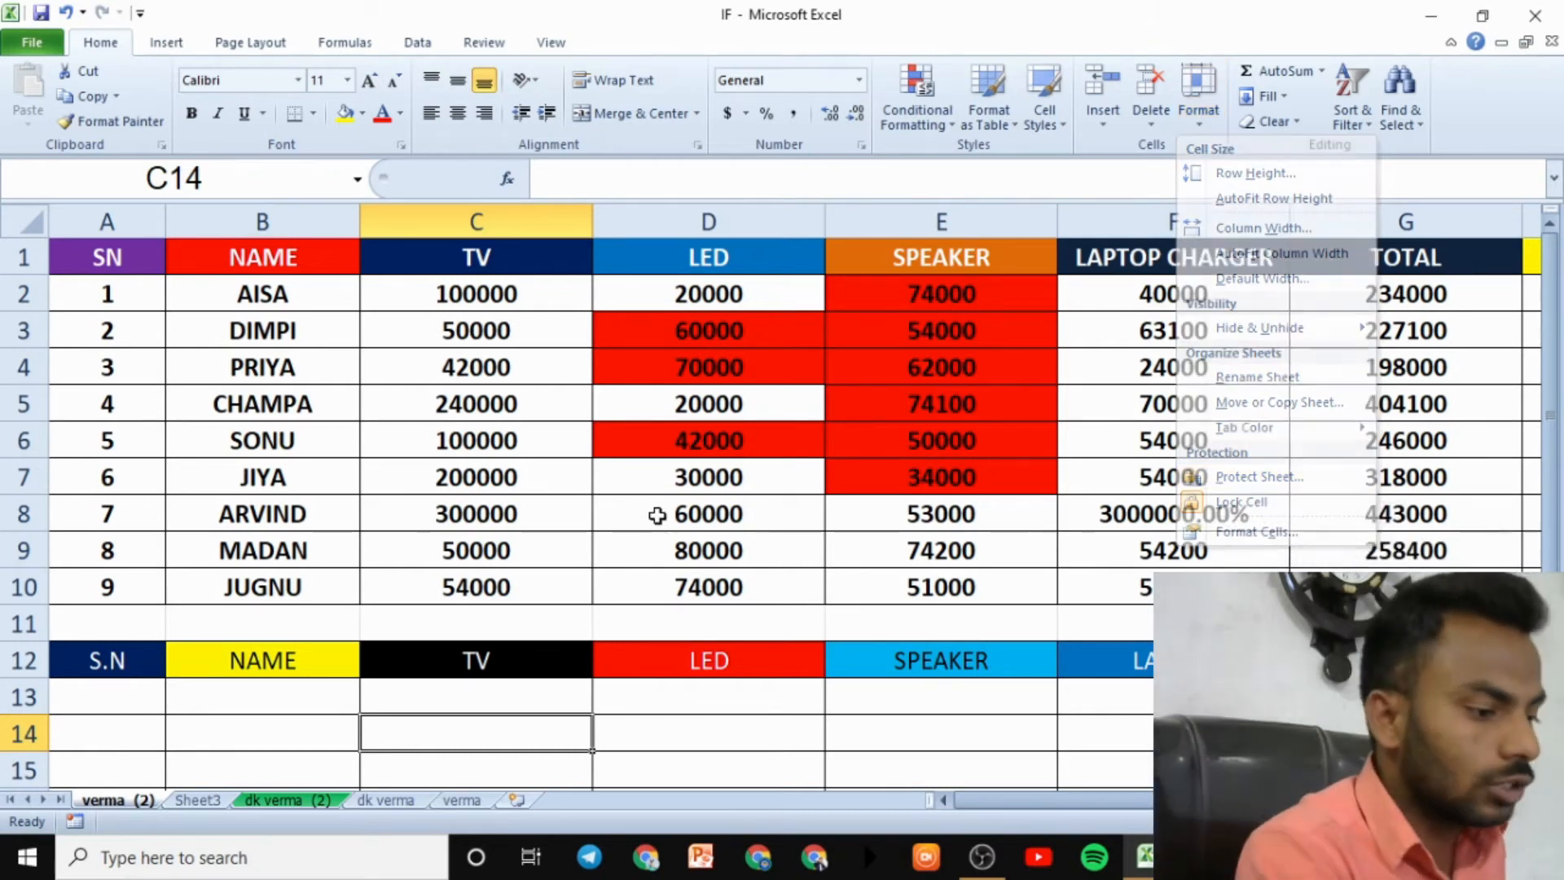
- Insert a blank Sheet4 after verma and drag-select cells C3:J14 on it
{"action": "left_click", "coordinate": [490, 799]}
{"action": "left_click", "coordinate": [516, 799]}
{"action": "left_click_drag", "start_coordinate": [412, 374], "coordinate": [904, 554]}
{"action": "left_click", "coordinate": [950, 565]}
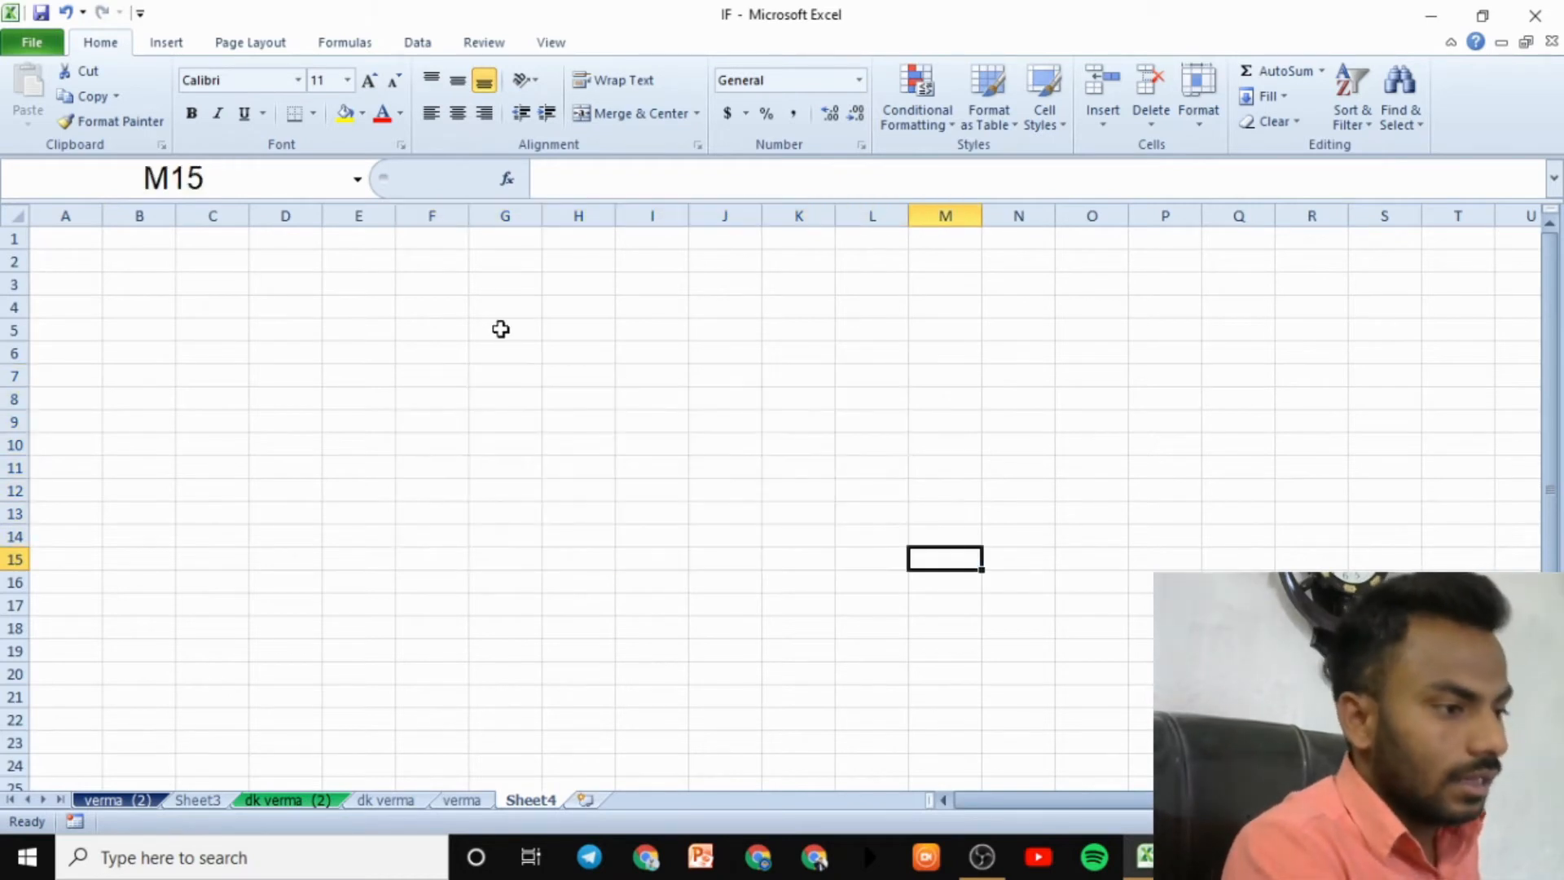
{"action": "left_click_drag", "start_coordinate": [458, 304], "coordinate": [925, 549]}
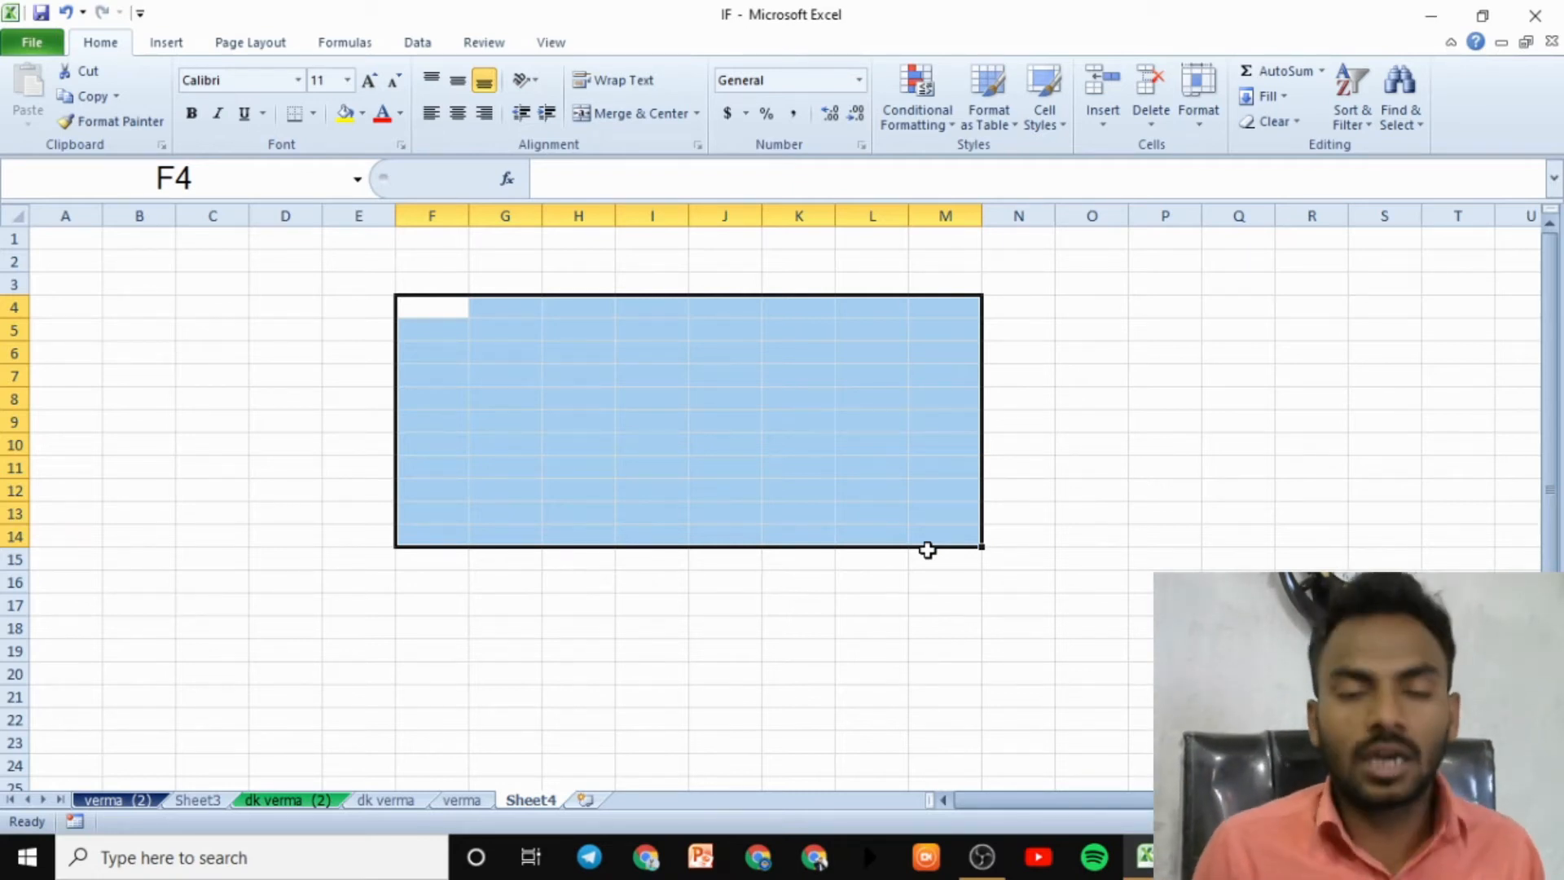
{"action": "left_click", "coordinate": [1346, 398]}
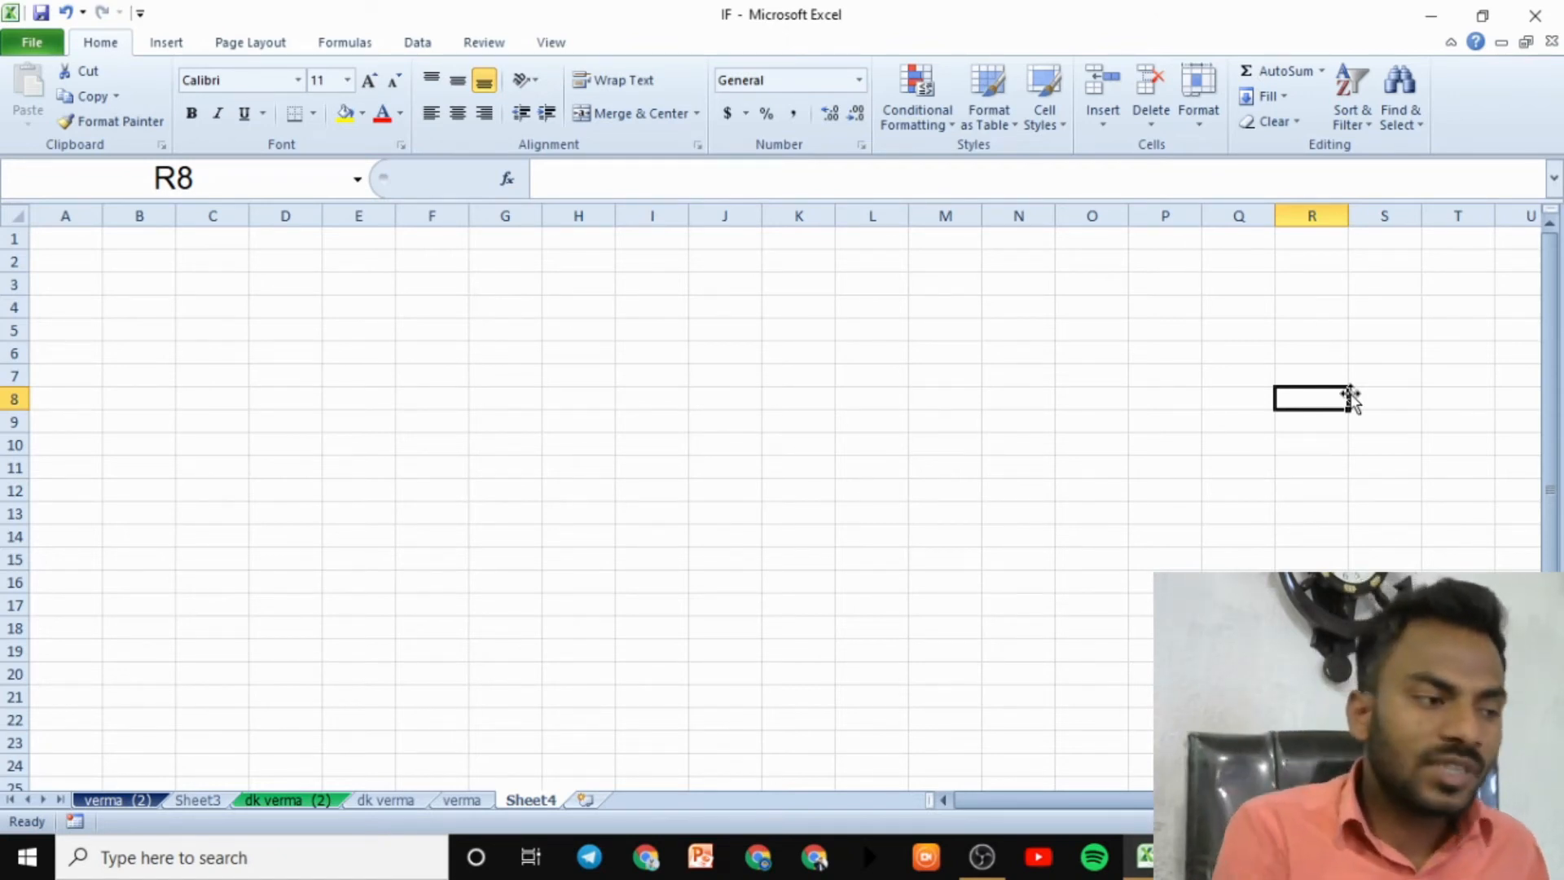
{"action": "left_click_drag", "start_coordinate": [220, 279], "coordinate": [711, 535]}
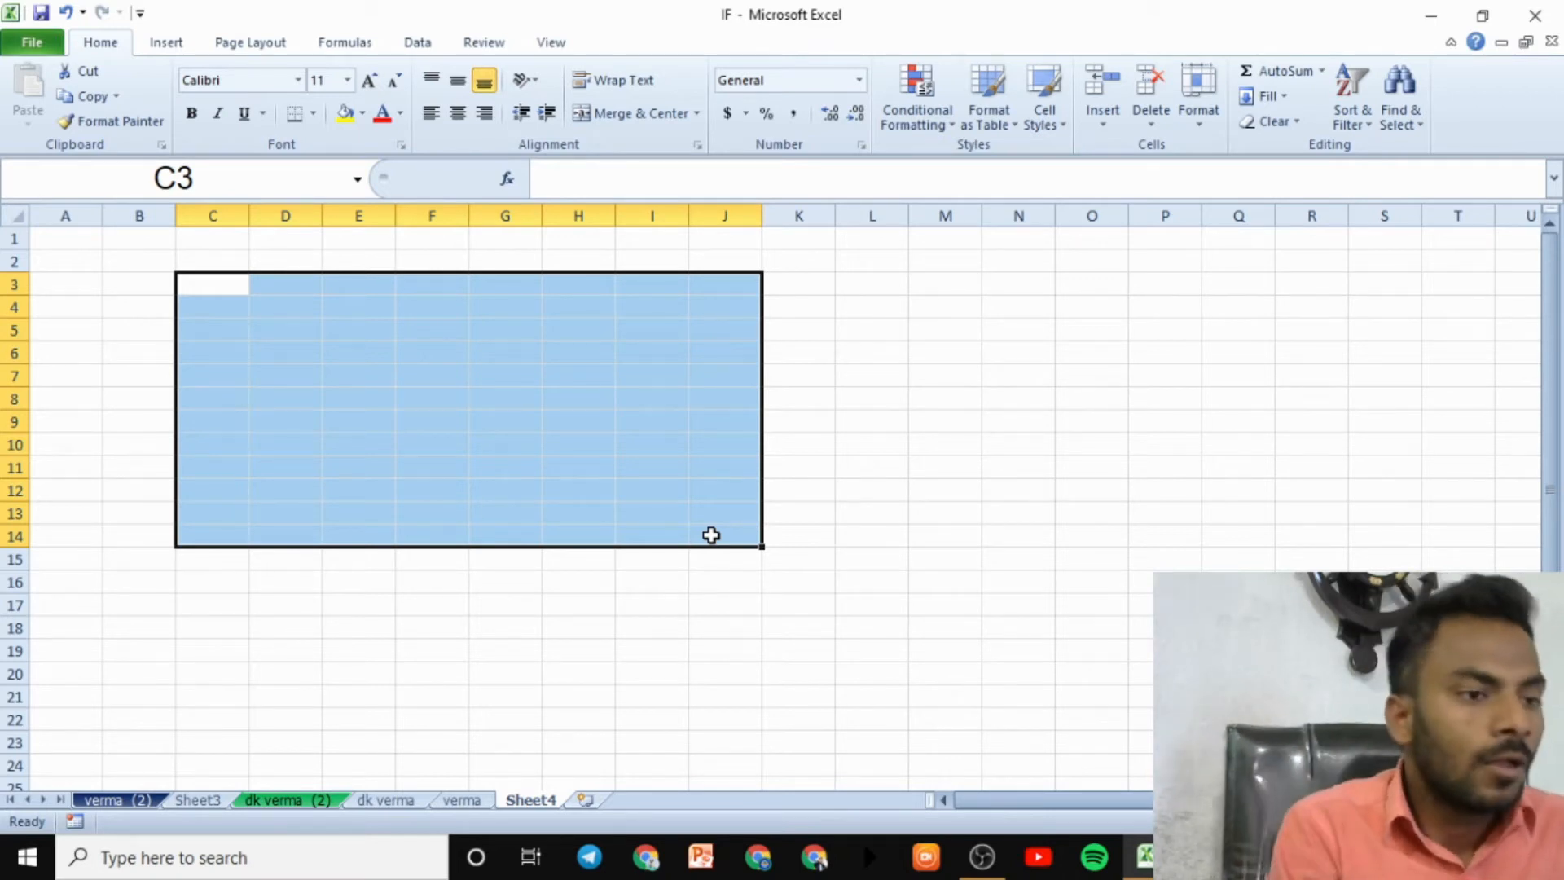
- Protect Sheet4 with a confirmed password, allowing only selection of locked and unlocked cells
{"action": "left_click", "coordinate": [1209, 115]}
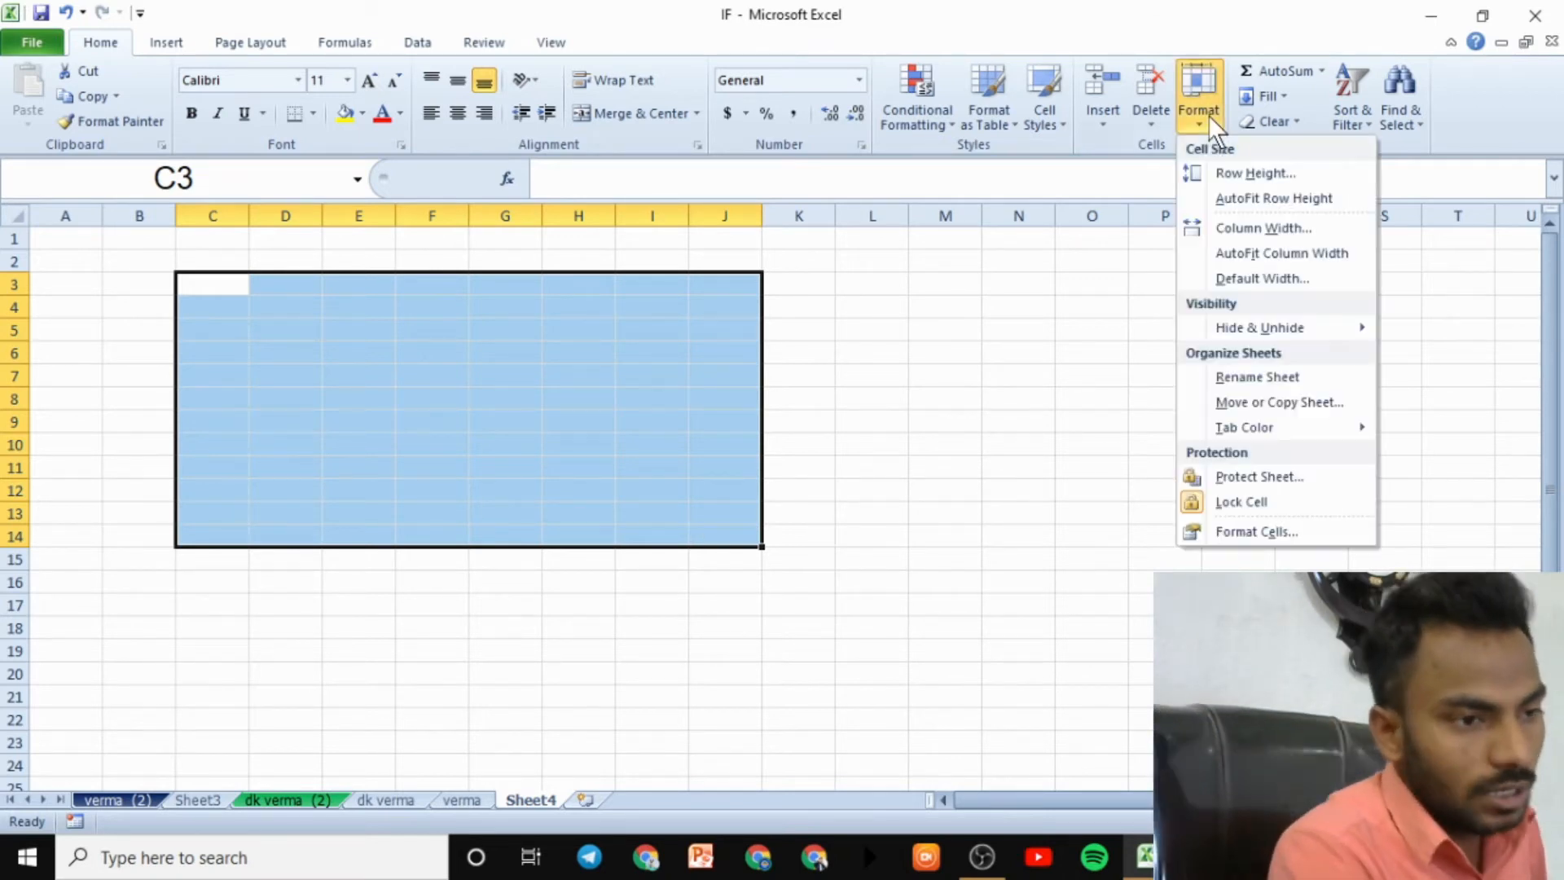
{"action": "left_click", "coordinate": [1268, 476]}
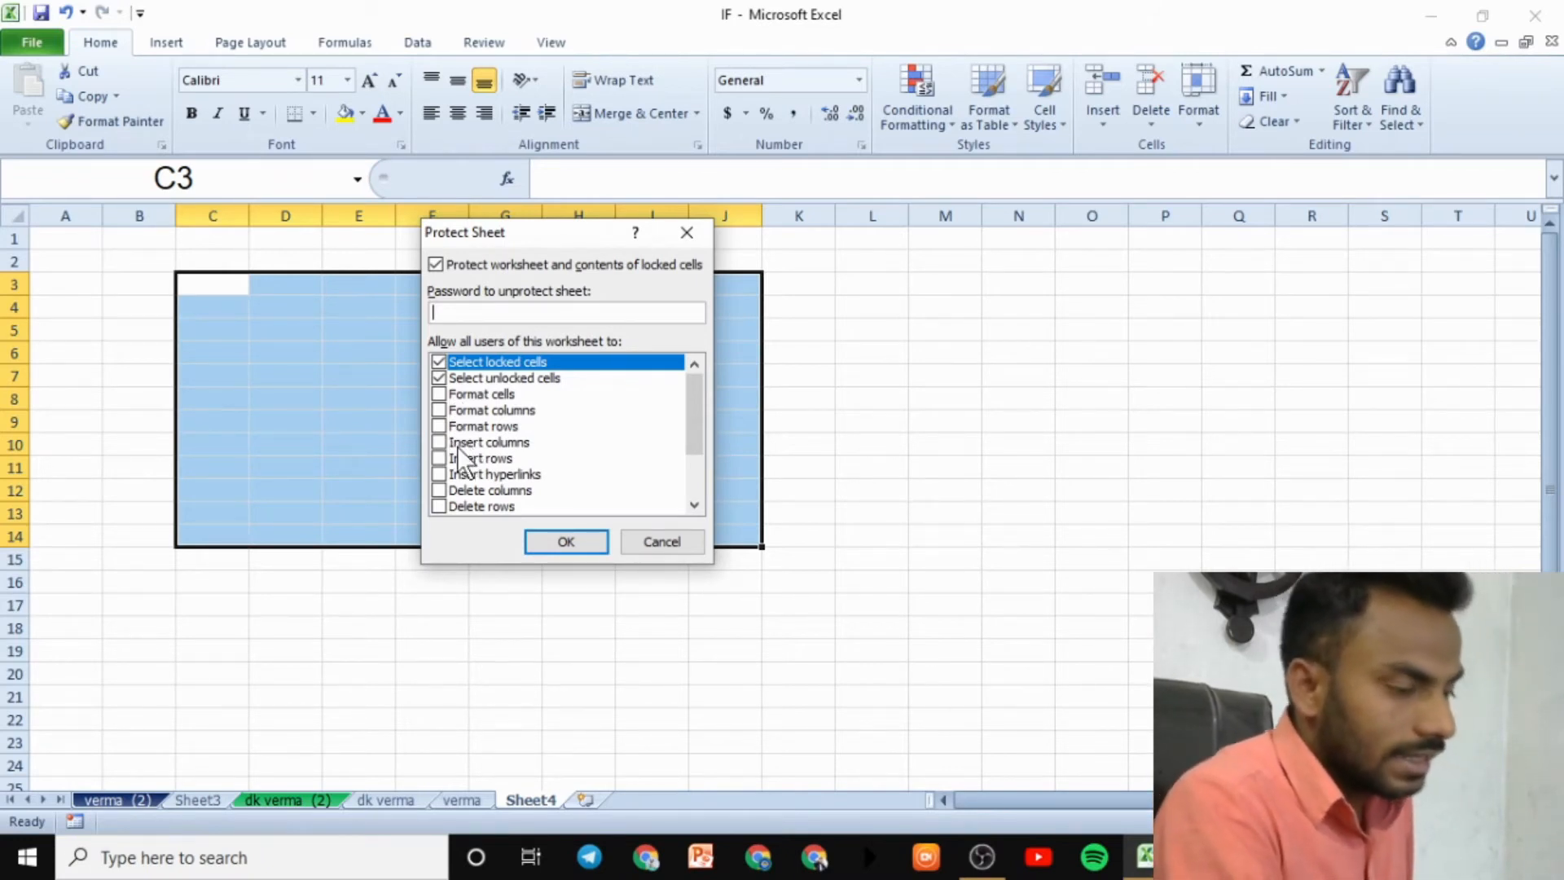
{"action": "scroll", "coordinate": [459, 447], "scroll_direction": "down", "scroll_amount": 2}
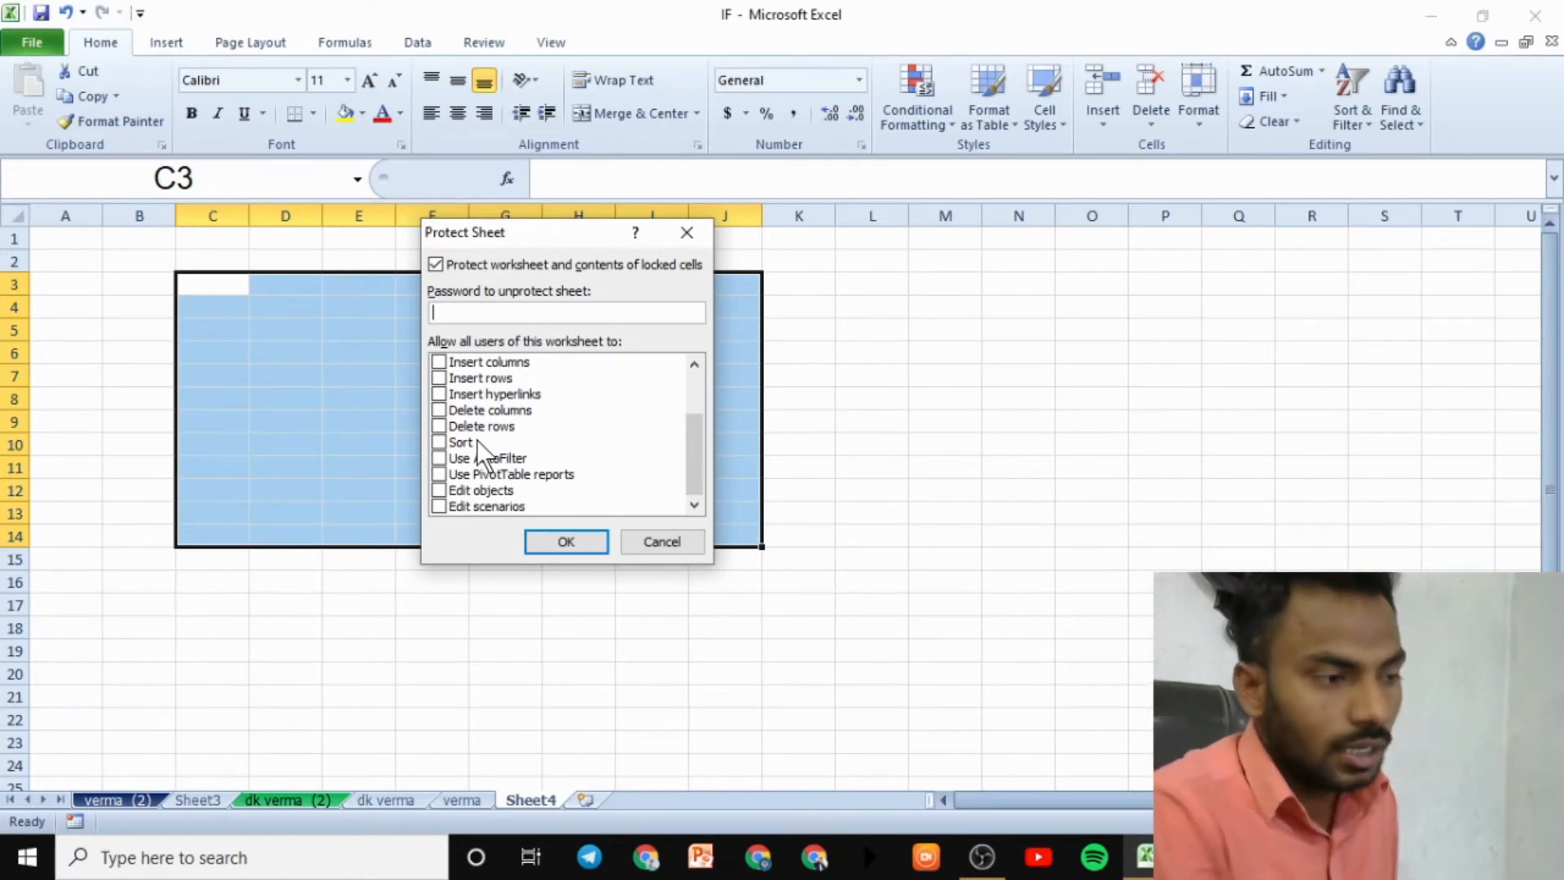
{"action": "scroll", "coordinate": [465, 400], "scroll_direction": "up", "scroll_amount": 2}
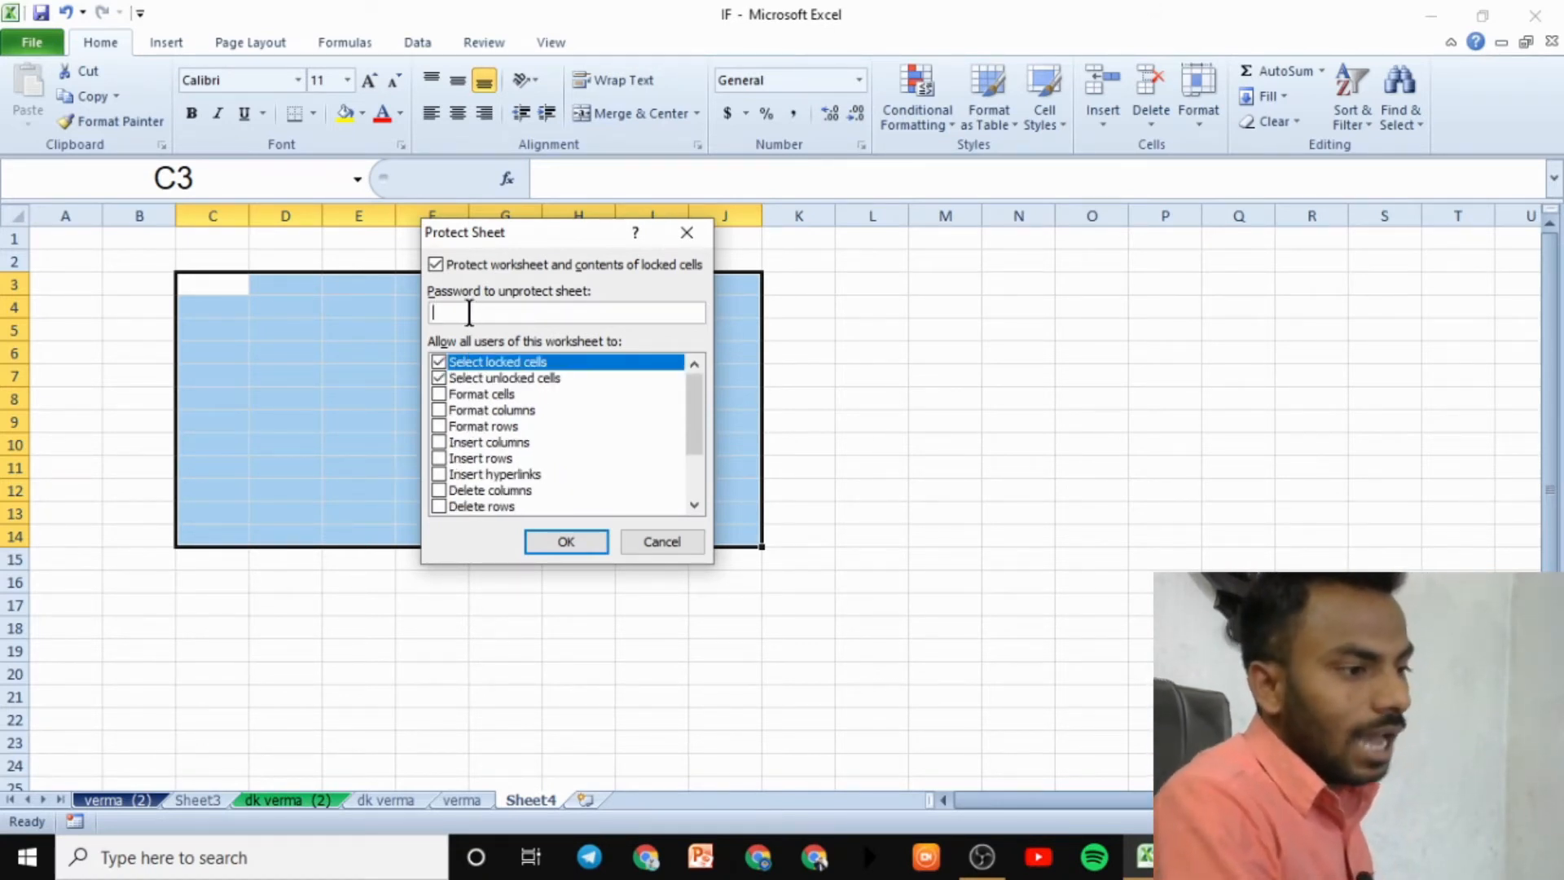
{"action": "type", "text": "1"}
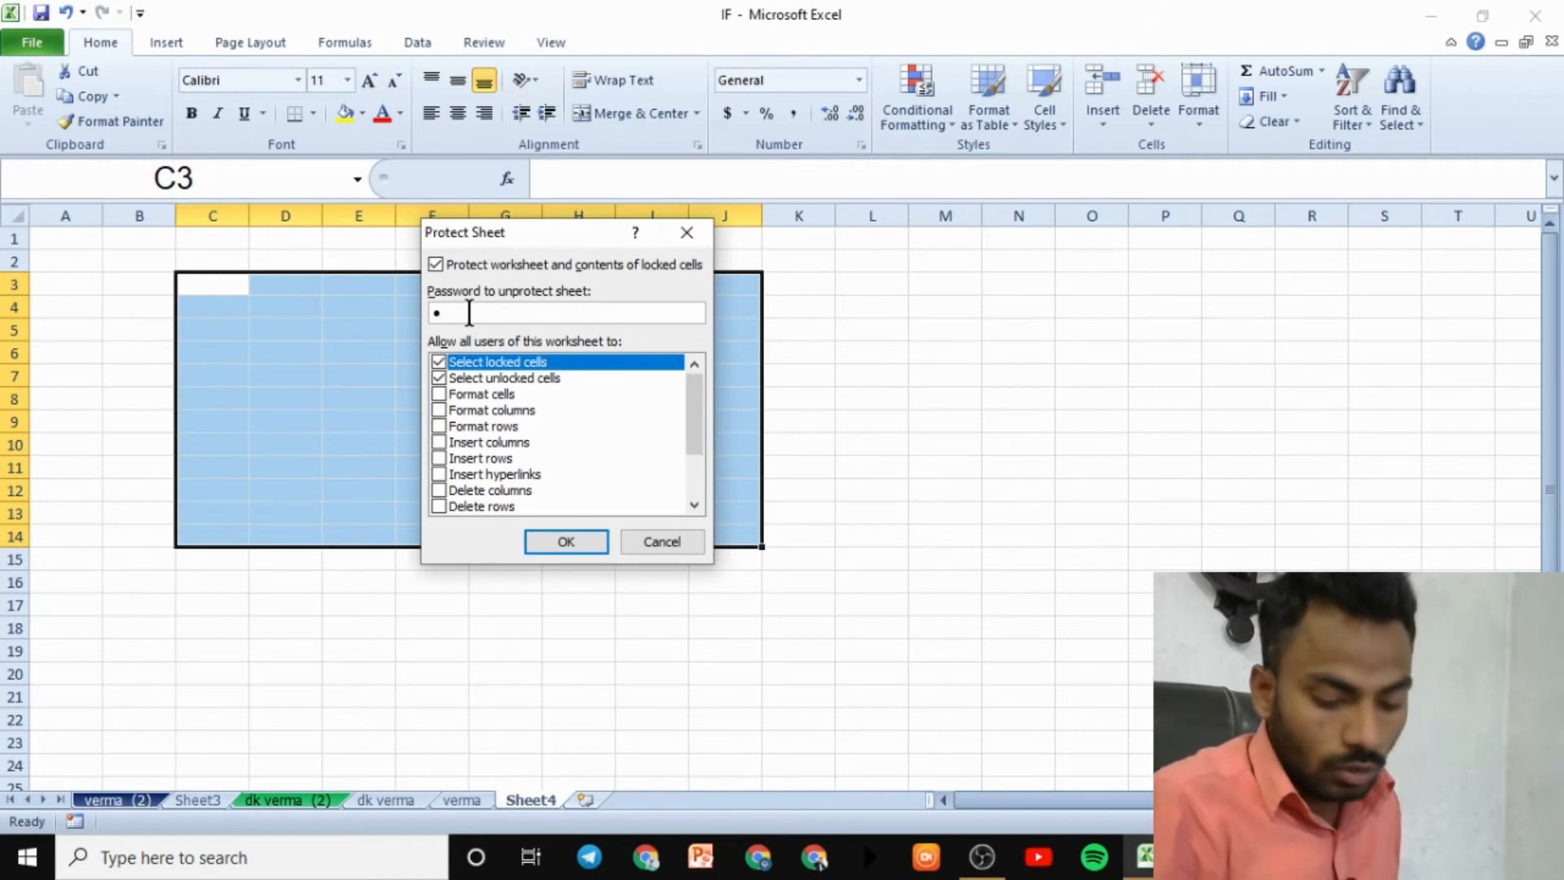
{"action": "type", "text": "2345"}
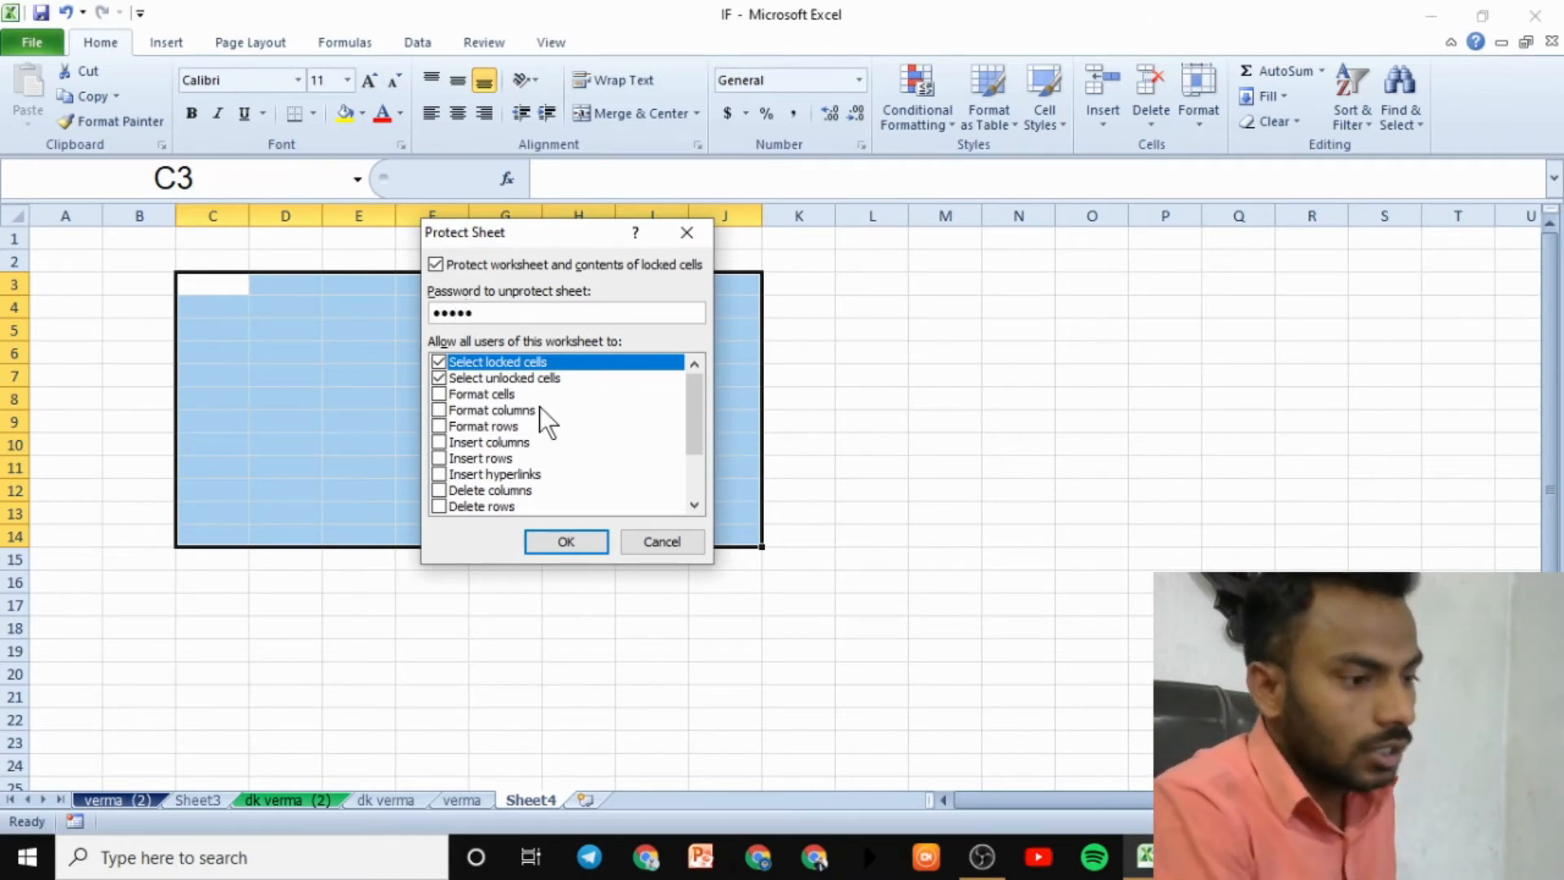
{"action": "left_click", "coordinate": [594, 540]}
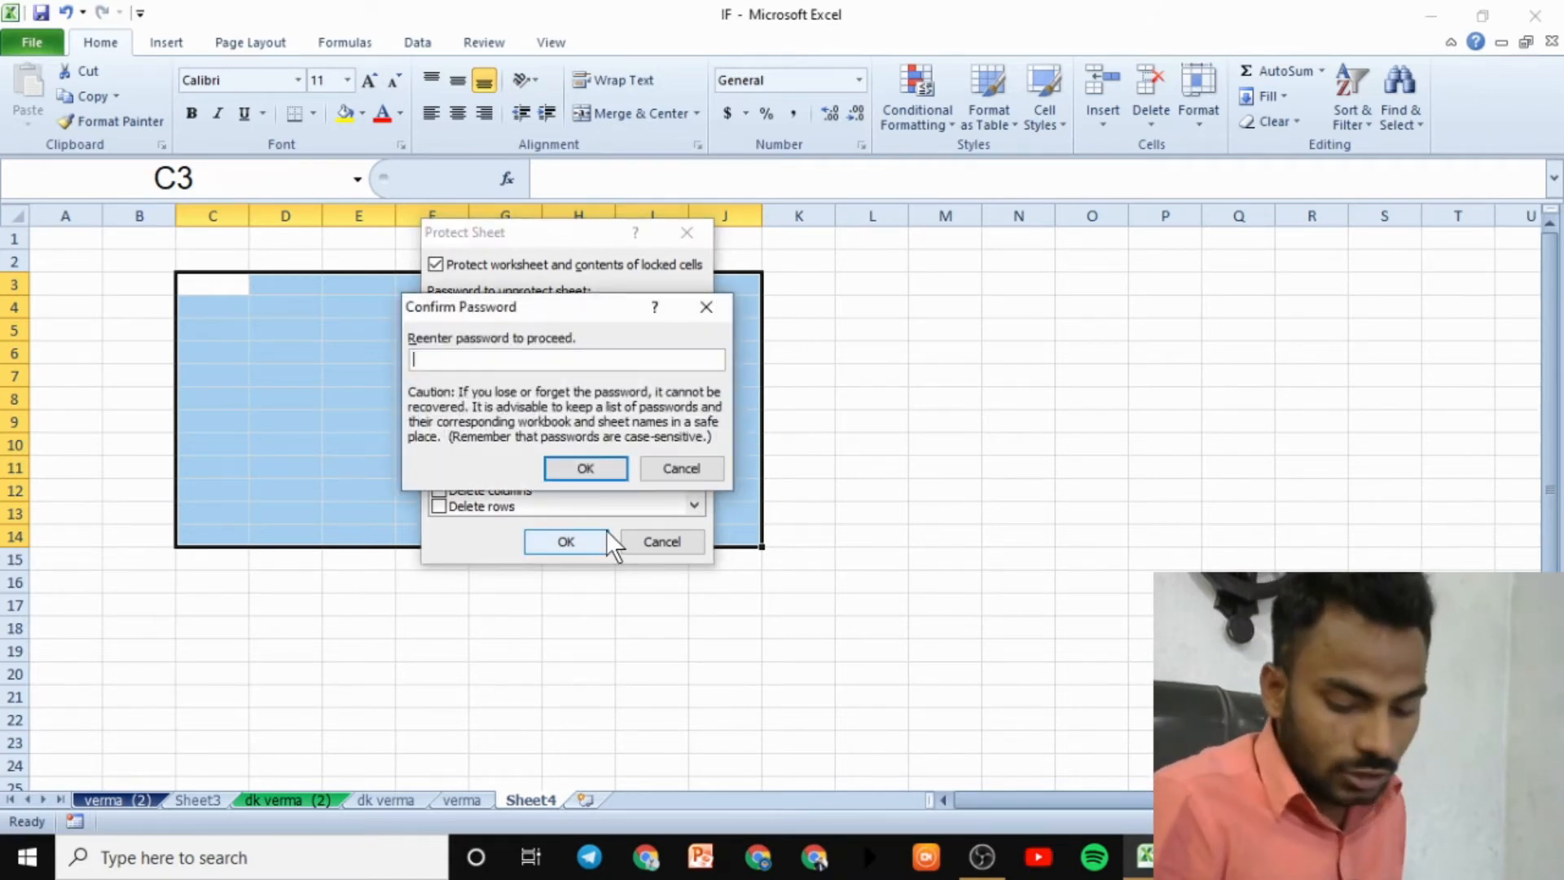
{"action": "type", "text": "12345"}
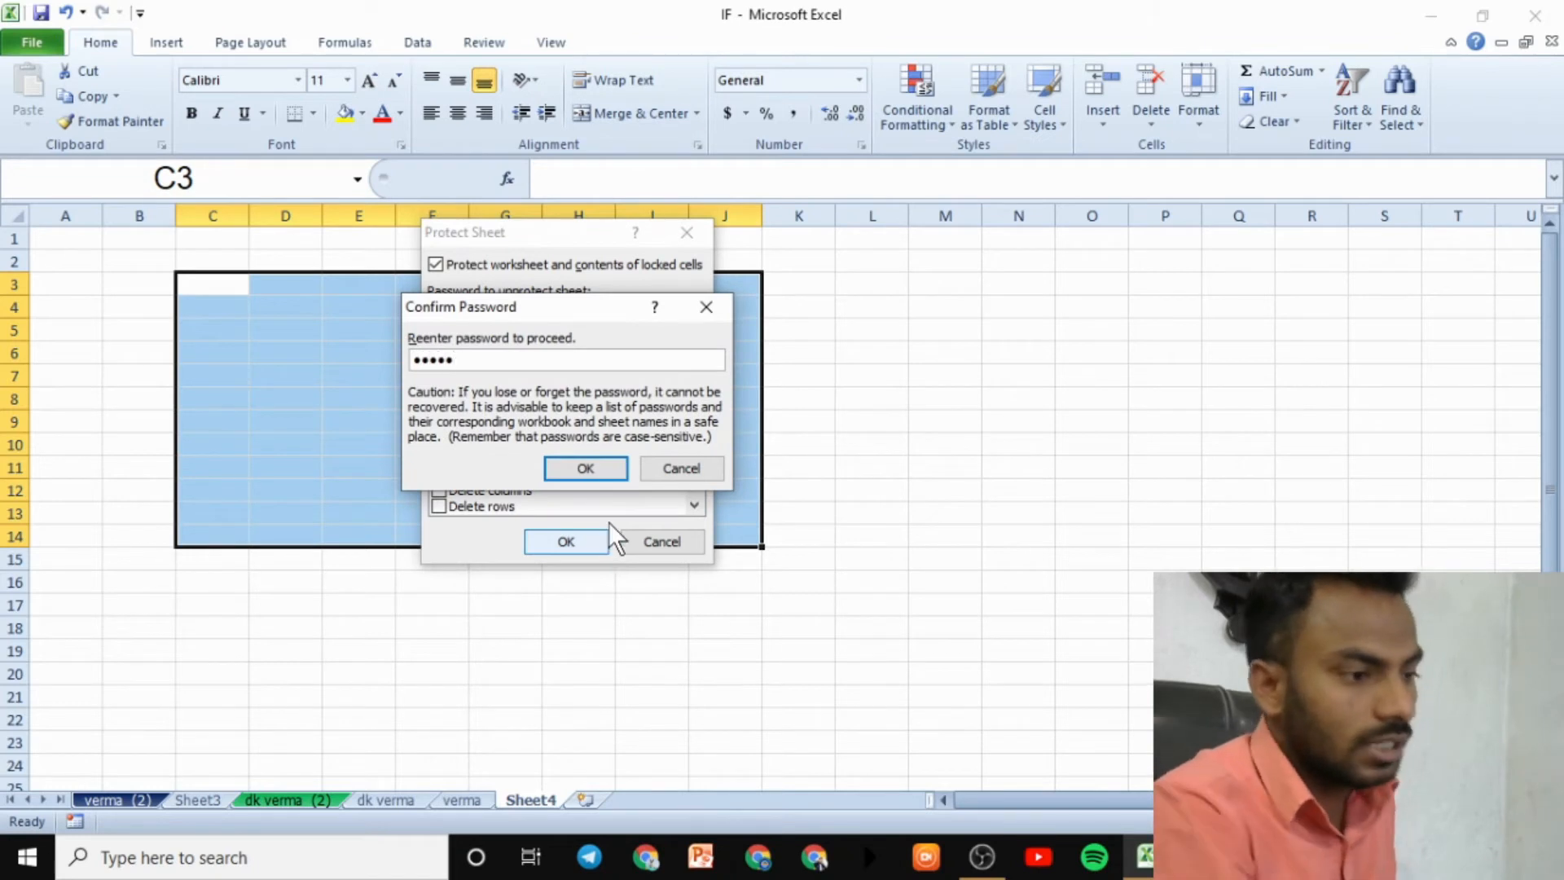
{"action": "left_click", "coordinate": [588, 475]}
{"action": "left_click", "coordinate": [895, 535]}
{"action": "left_click", "coordinate": [528, 393]}
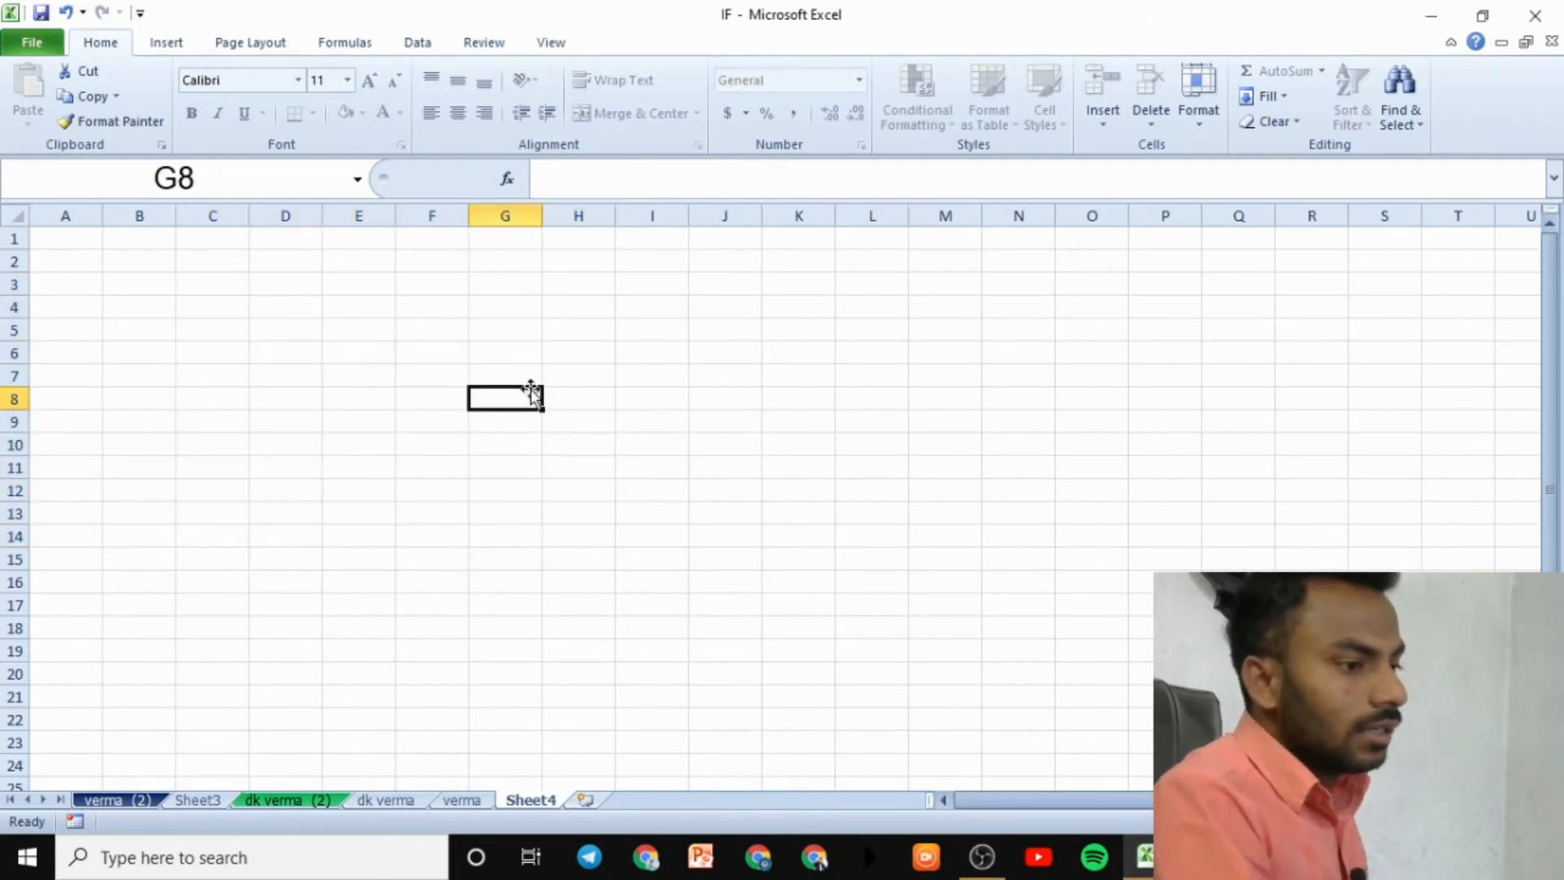
- Check that cells on protected Sheet4 can still be selected
{"action": "left_click", "coordinate": [600, 356]}
{"action": "left_click", "coordinate": [978, 396]}
{"action": "left_click", "coordinate": [572, 378]}
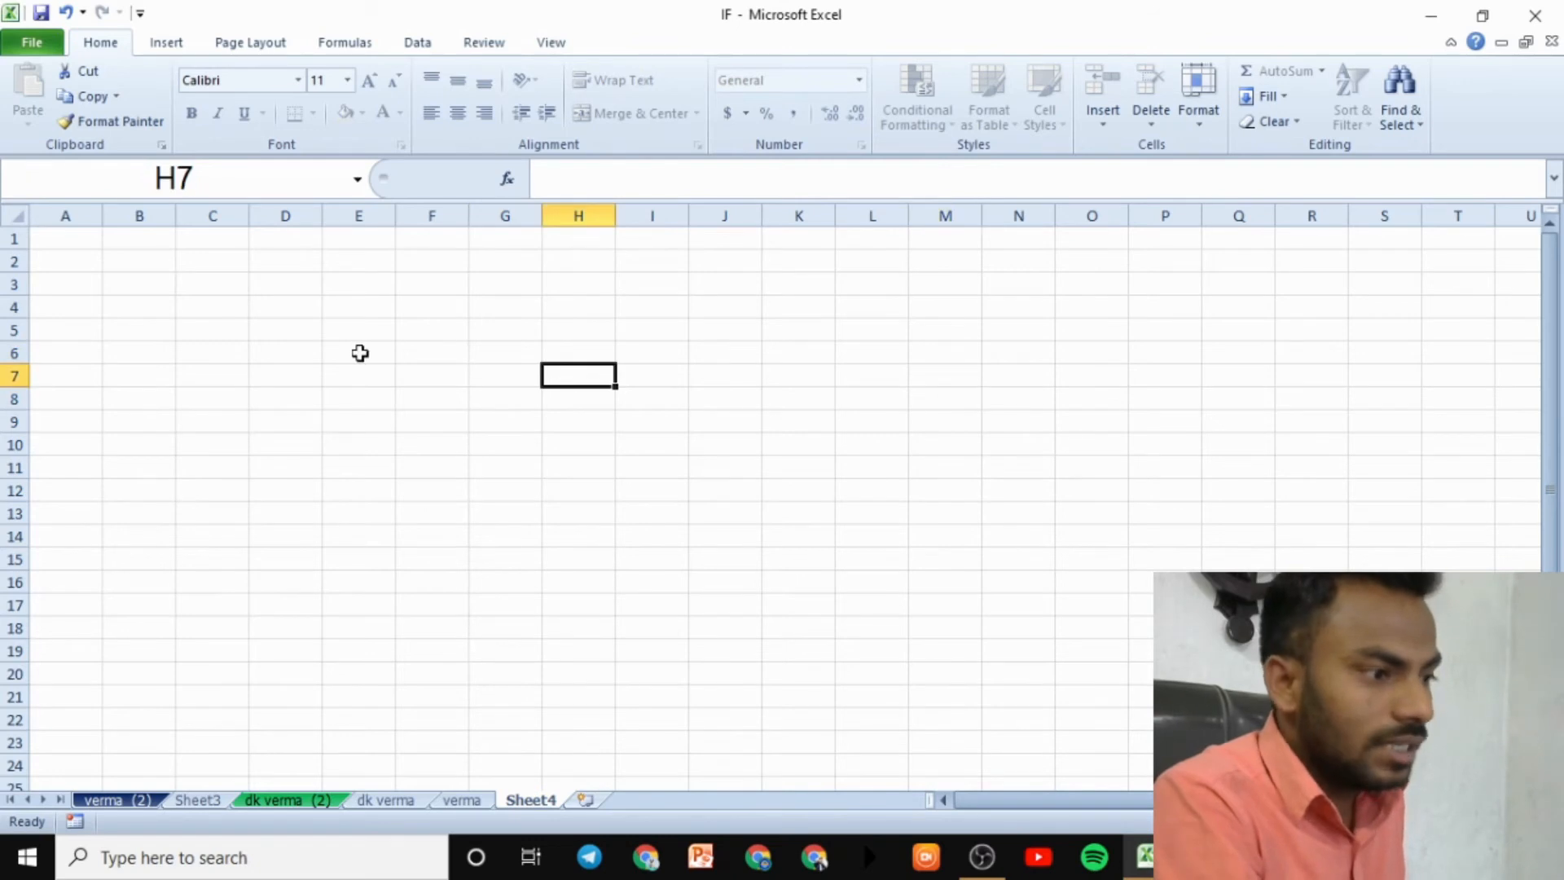
{"action": "left_click", "coordinate": [359, 352]}
{"action": "left_click", "coordinate": [359, 513]}
{"action": "left_click", "coordinate": [1092, 489]}
{"action": "left_click", "coordinate": [1024, 335]}
{"action": "left_click", "coordinate": [592, 322]}
- Try editing F6, S10 and D6 on Sheet4, dismissing each read-only warning
{"action": "left_click", "coordinate": [444, 353]}
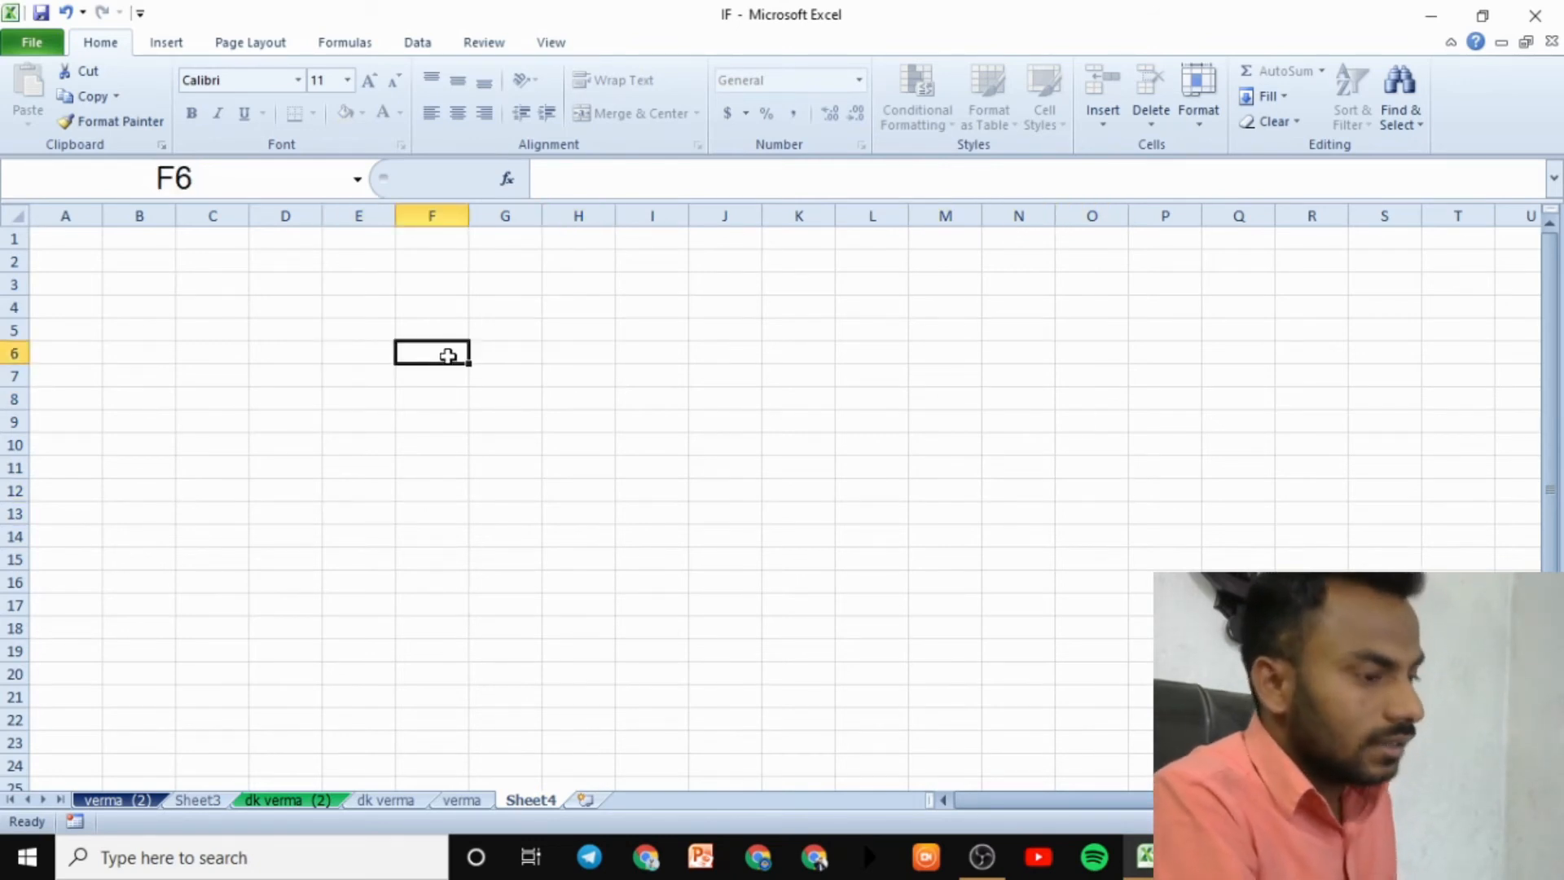
{"action": "double_click", "coordinate": [445, 356]}
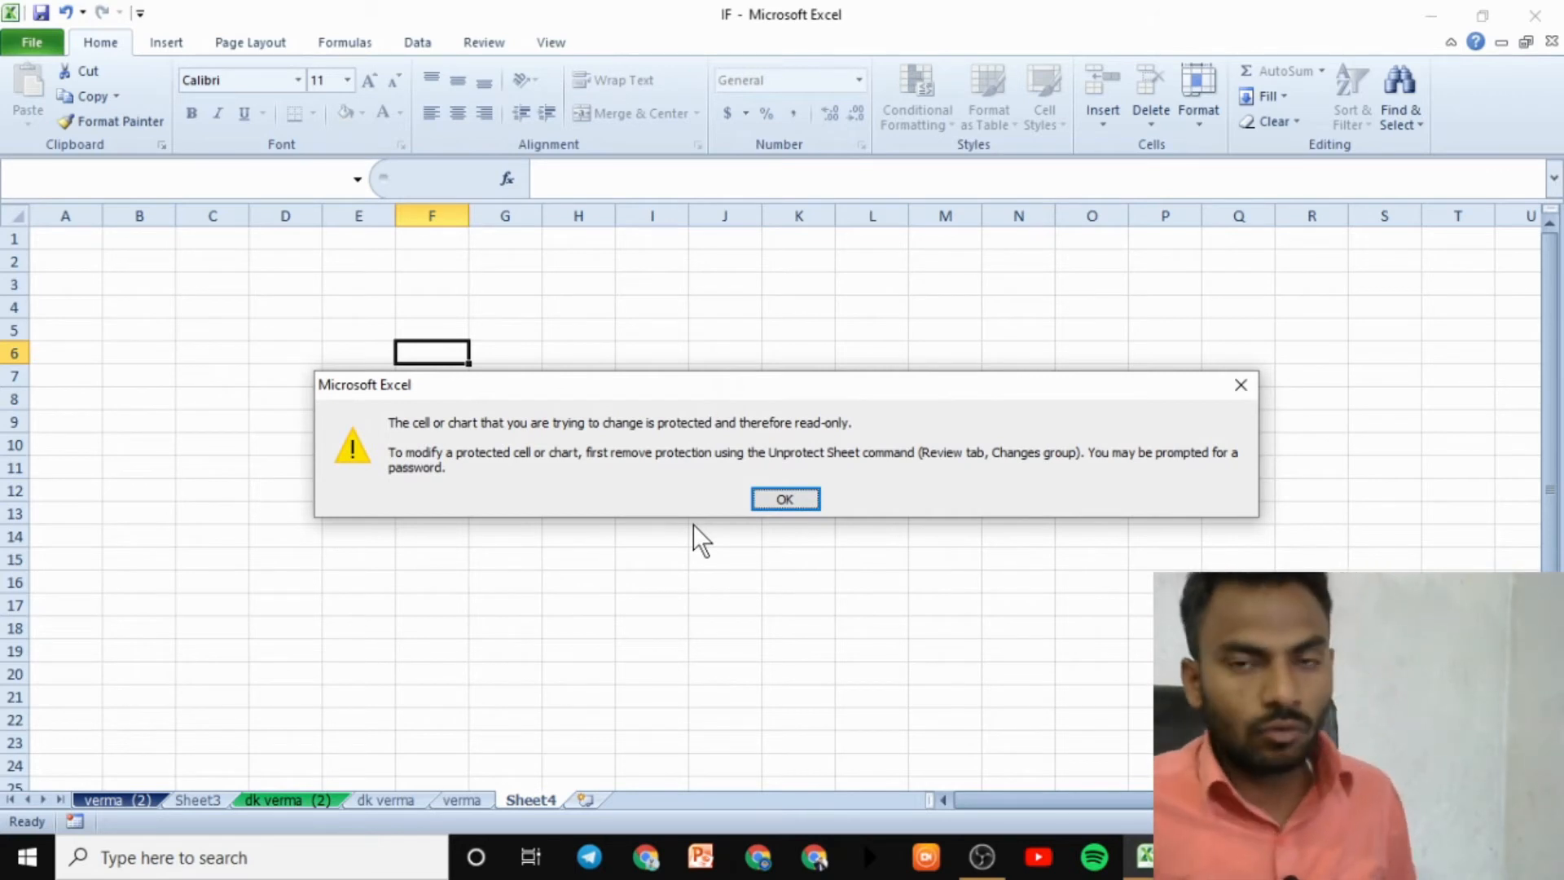
{"action": "key", "text": "Return"}
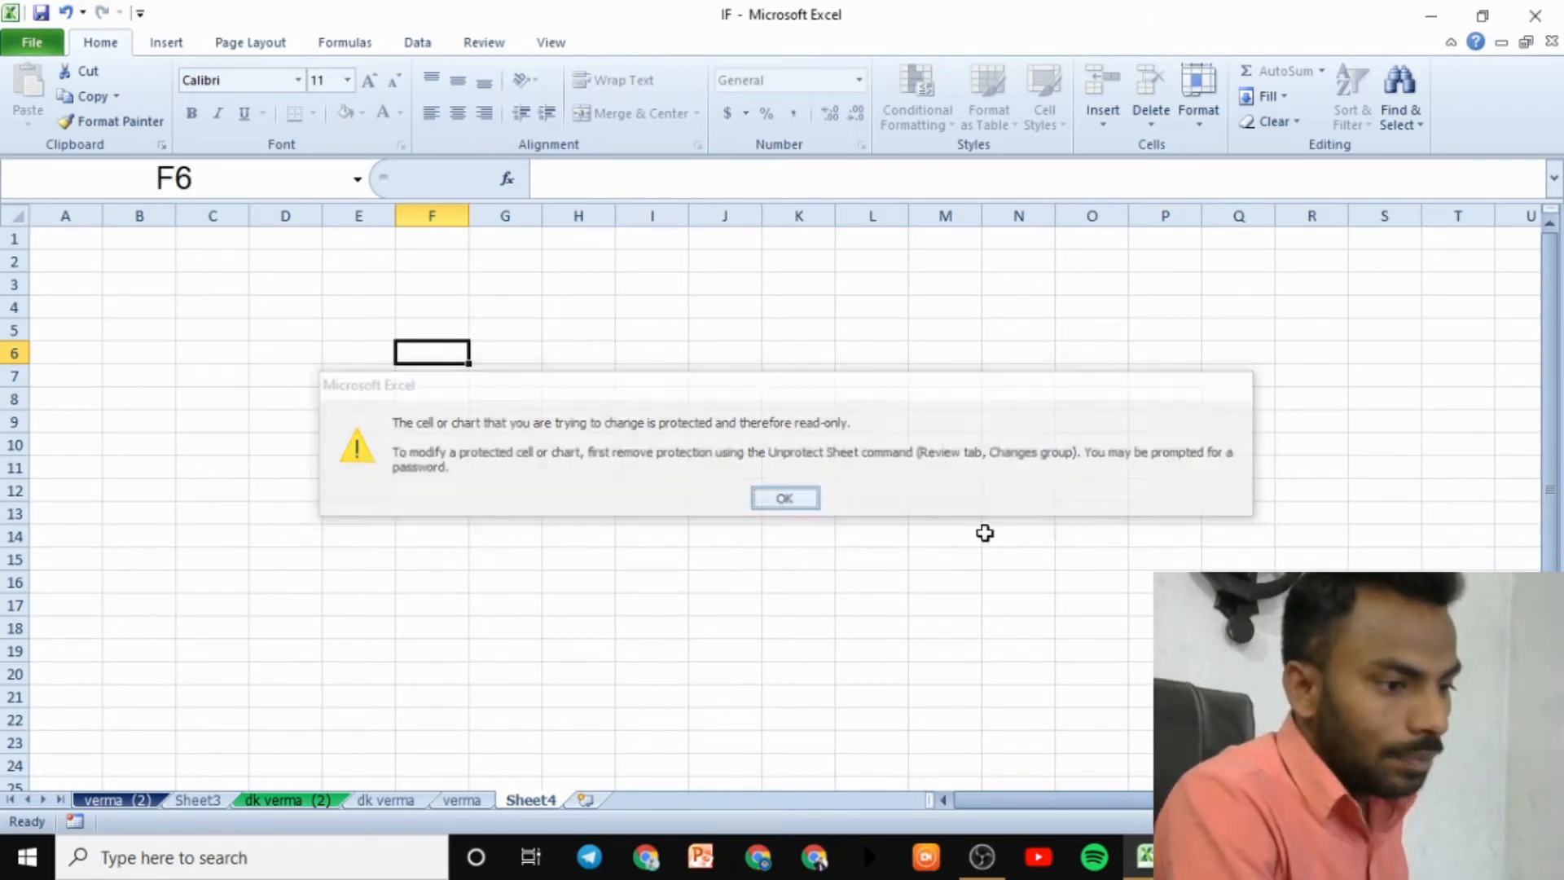
{"action": "left_click", "coordinate": [1396, 444]}
{"action": "double_click", "coordinate": [1396, 444]}
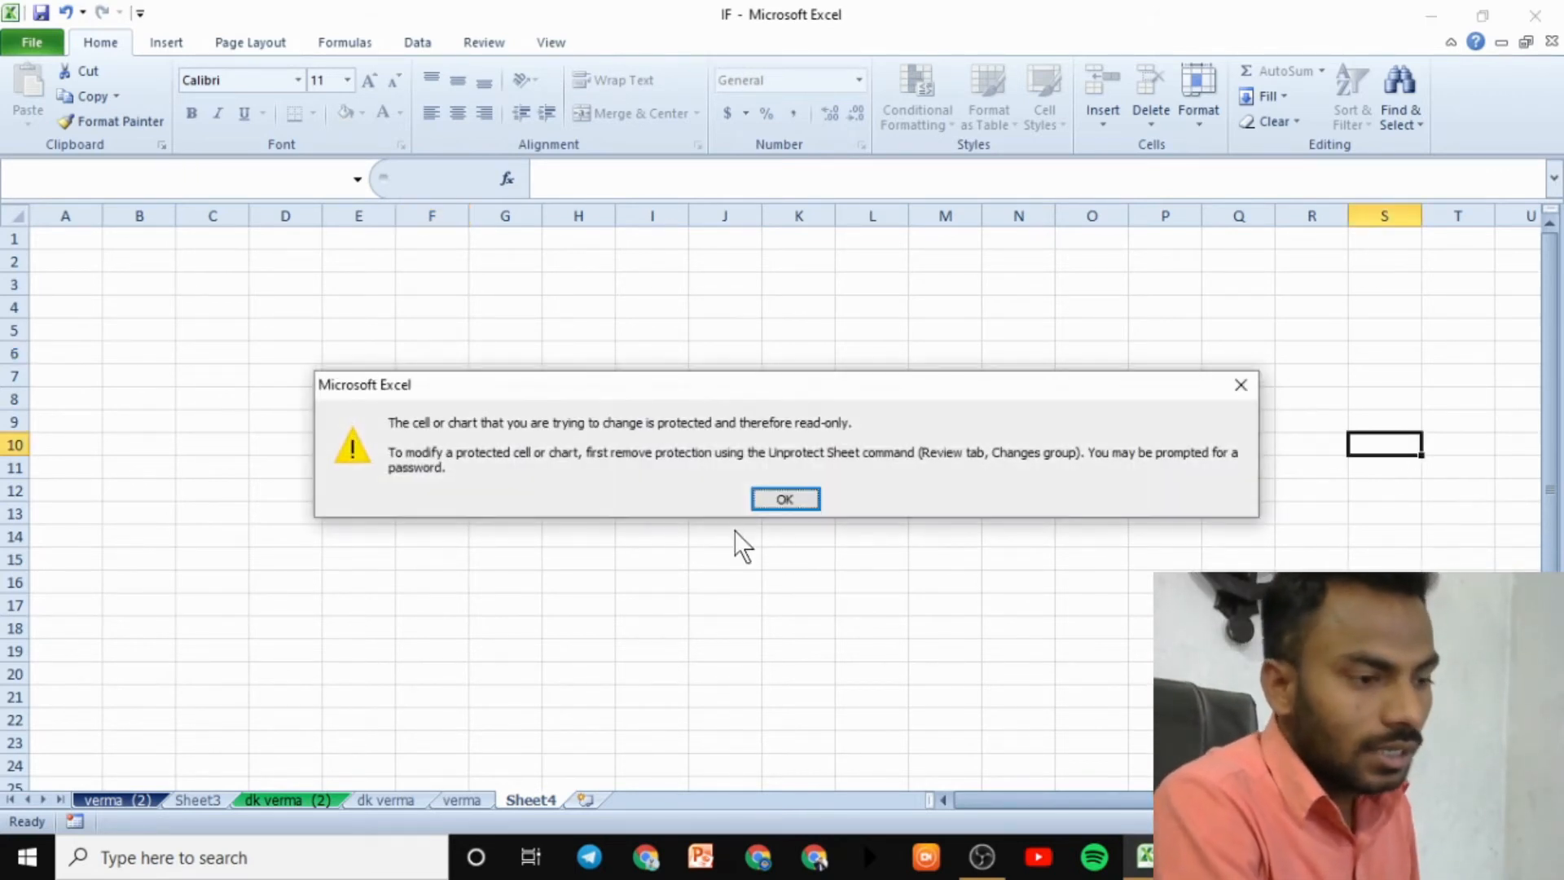
{"action": "left_click", "coordinate": [786, 500]}
{"action": "left_click", "coordinate": [318, 354]}
{"action": "double_click", "coordinate": [318, 354]}
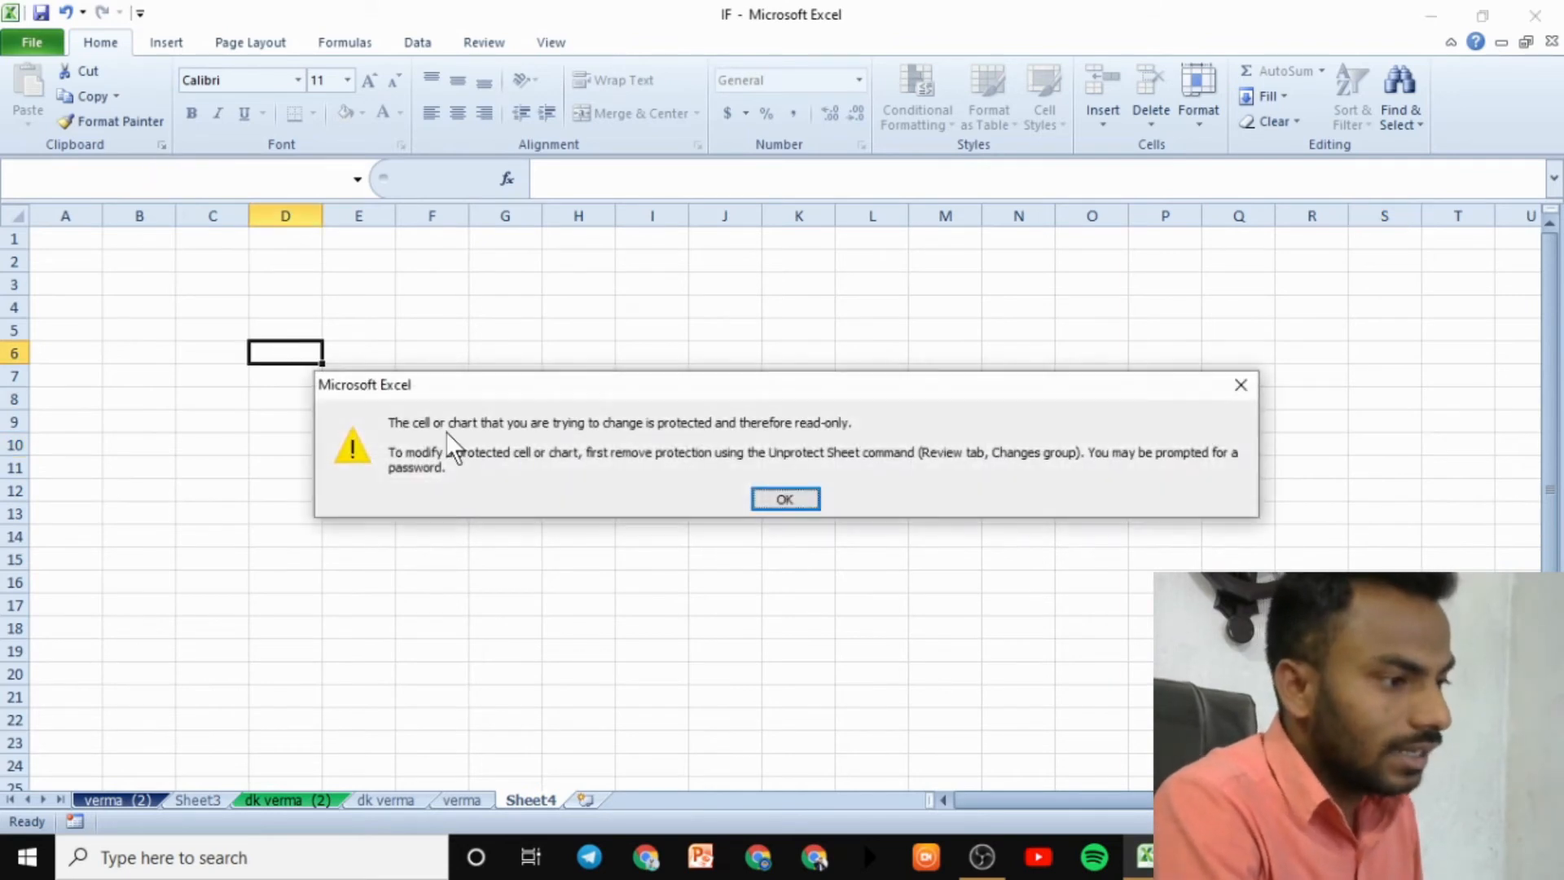
{"action": "left_click", "coordinate": [786, 501]}
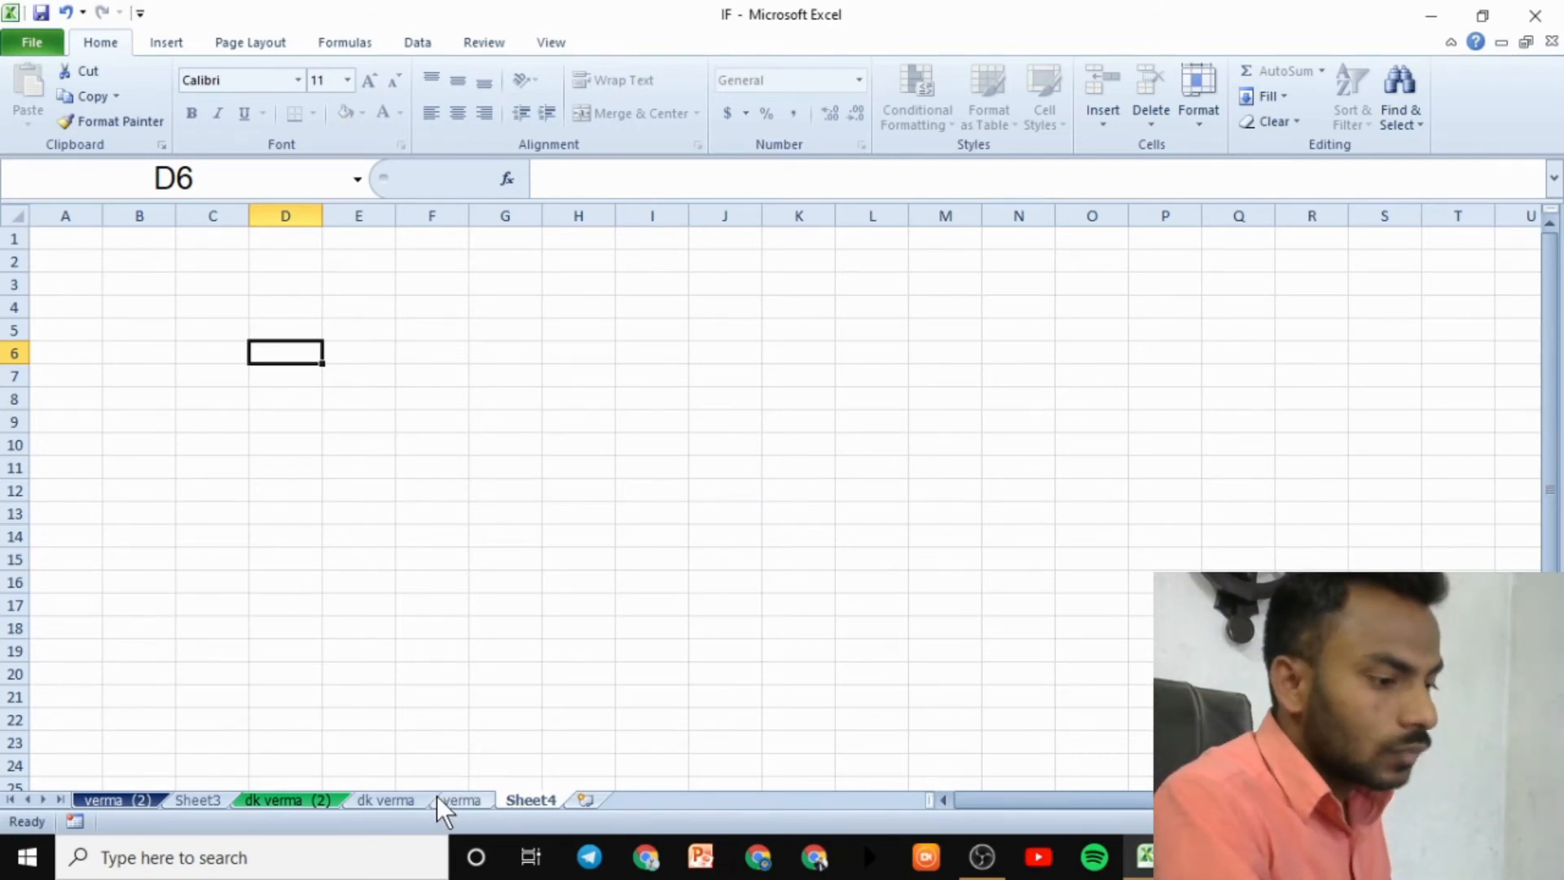
- Enter 656565 in cell D8 of the verma sales sheet
{"action": "left_click", "coordinate": [458, 797]}
{"action": "left_click", "coordinate": [638, 515]}
{"action": "type", "text": "656565"}
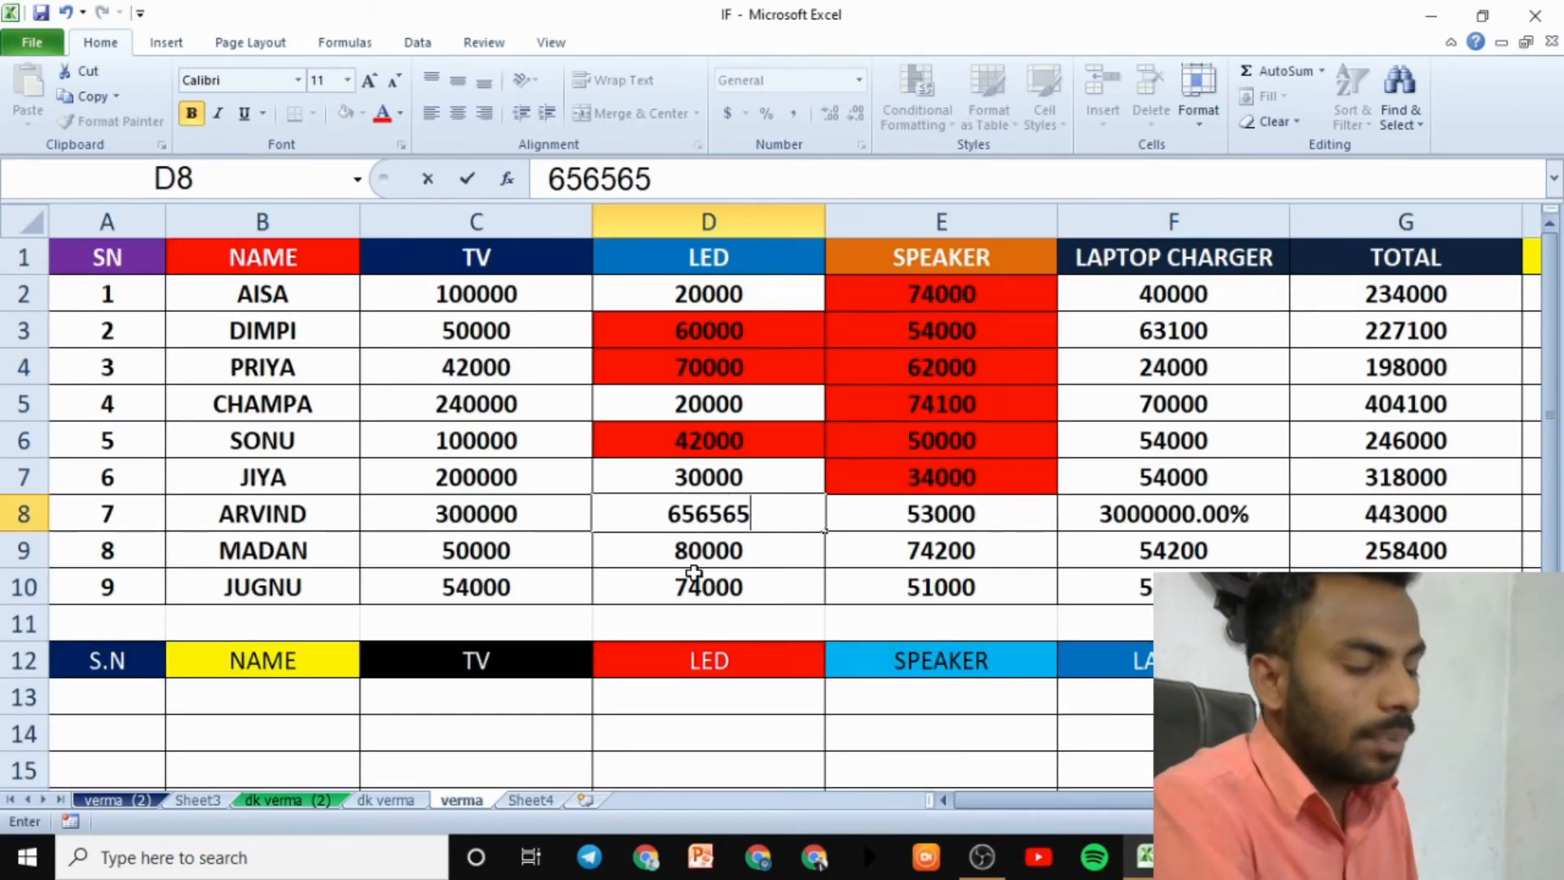
- Back on Sheet4, confirm typing into a cell is refused as protected
{"action": "left_click", "coordinate": [553, 796]}
{"action": "key", "text": "6"}
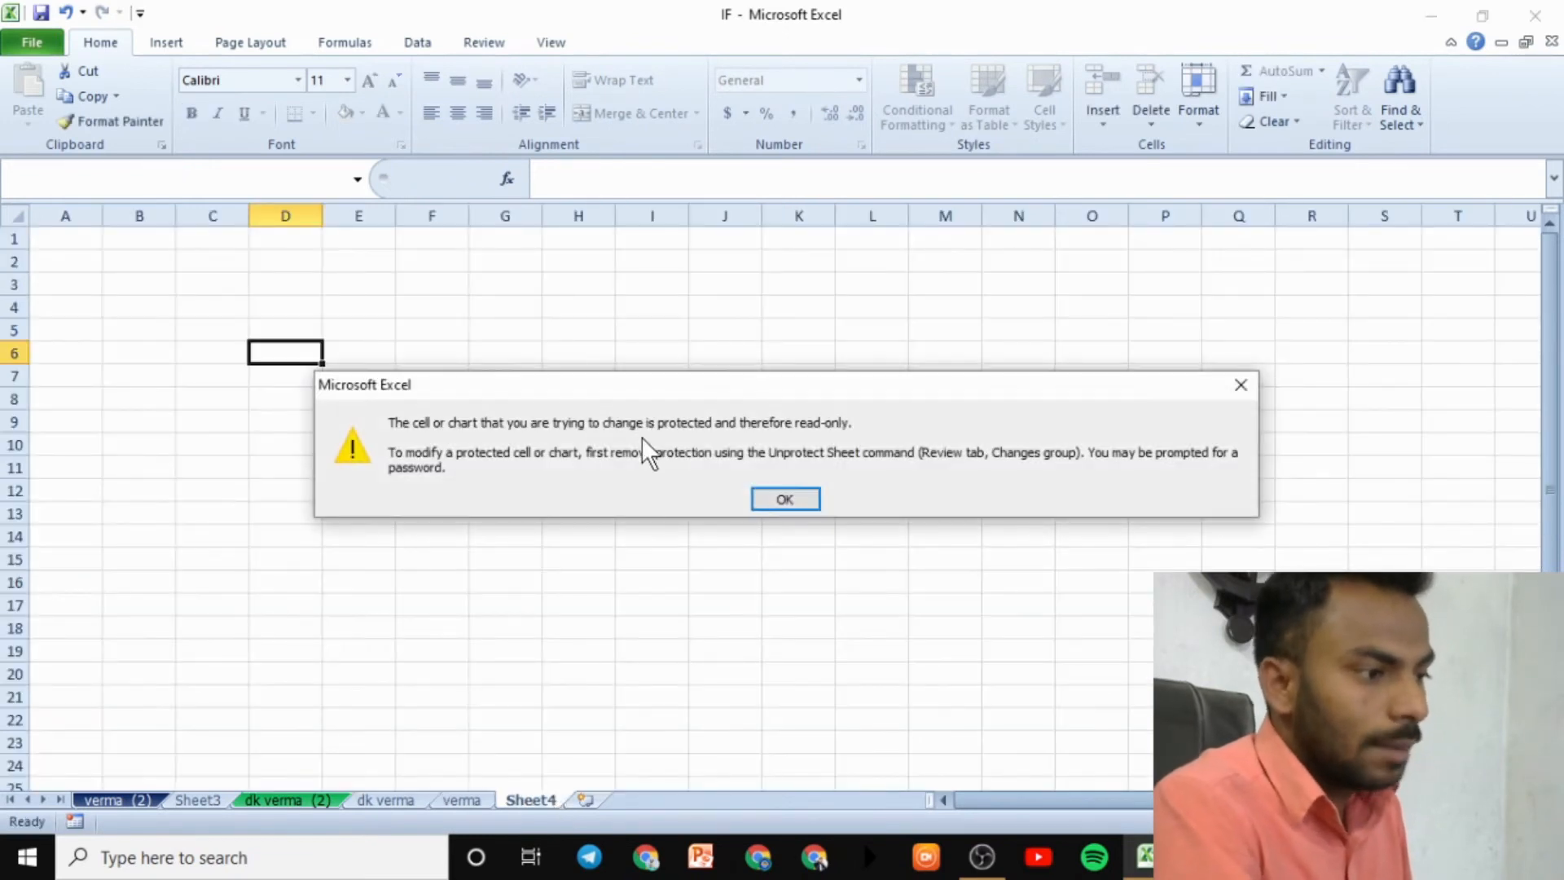
{"action": "left_click", "coordinate": [783, 499]}
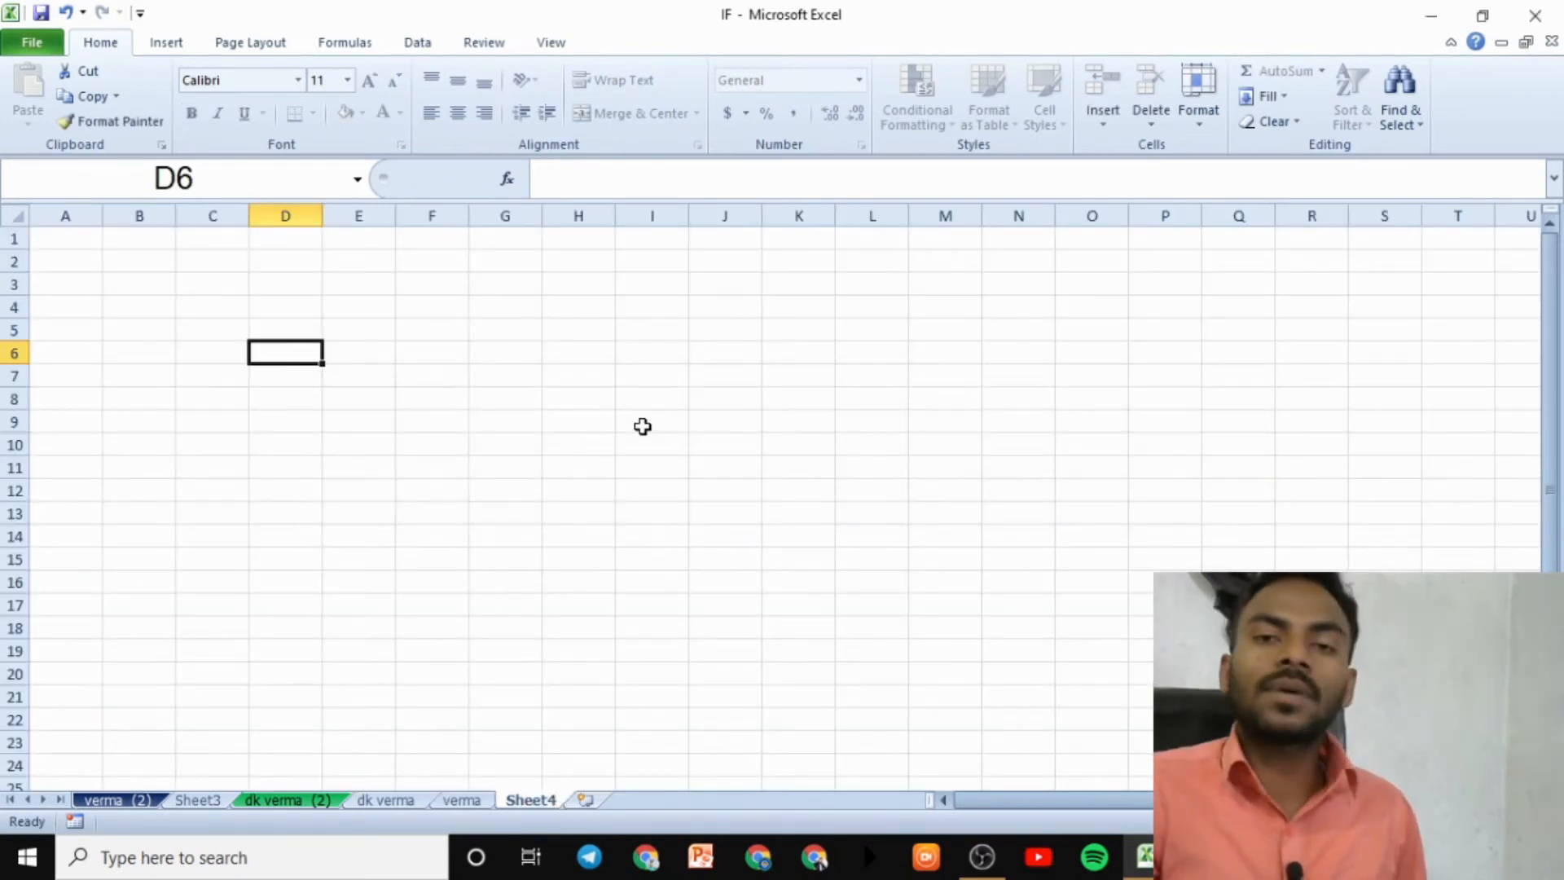
{"action": "left_click", "coordinate": [933, 328]}
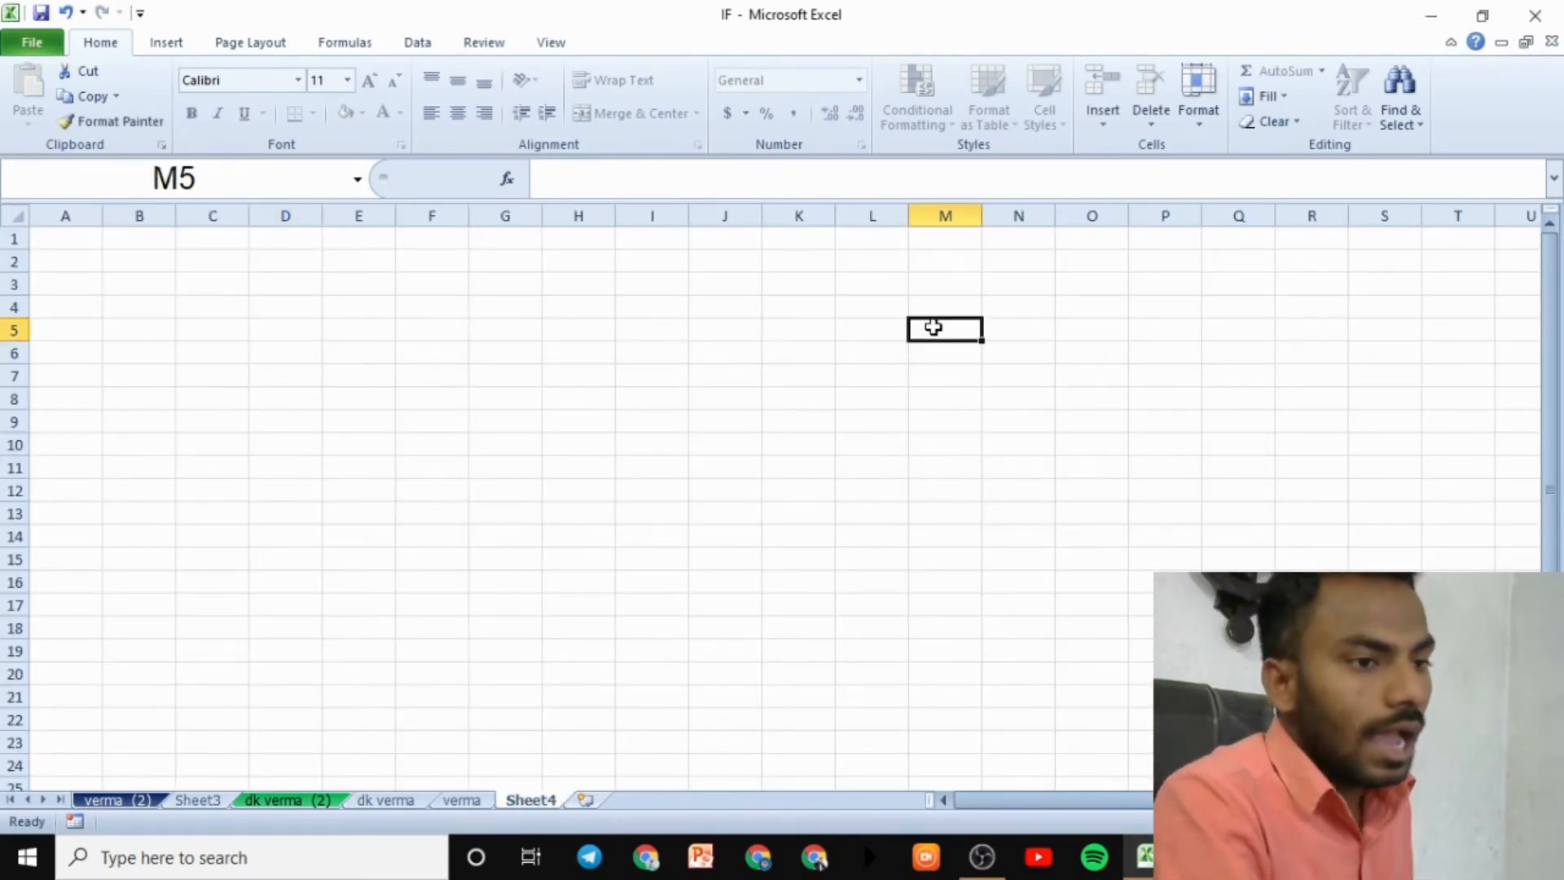
- Unprotect Sheet4 with its password and type 'rterte' into I11 as a test
{"action": "left_click", "coordinate": [1197, 106]}
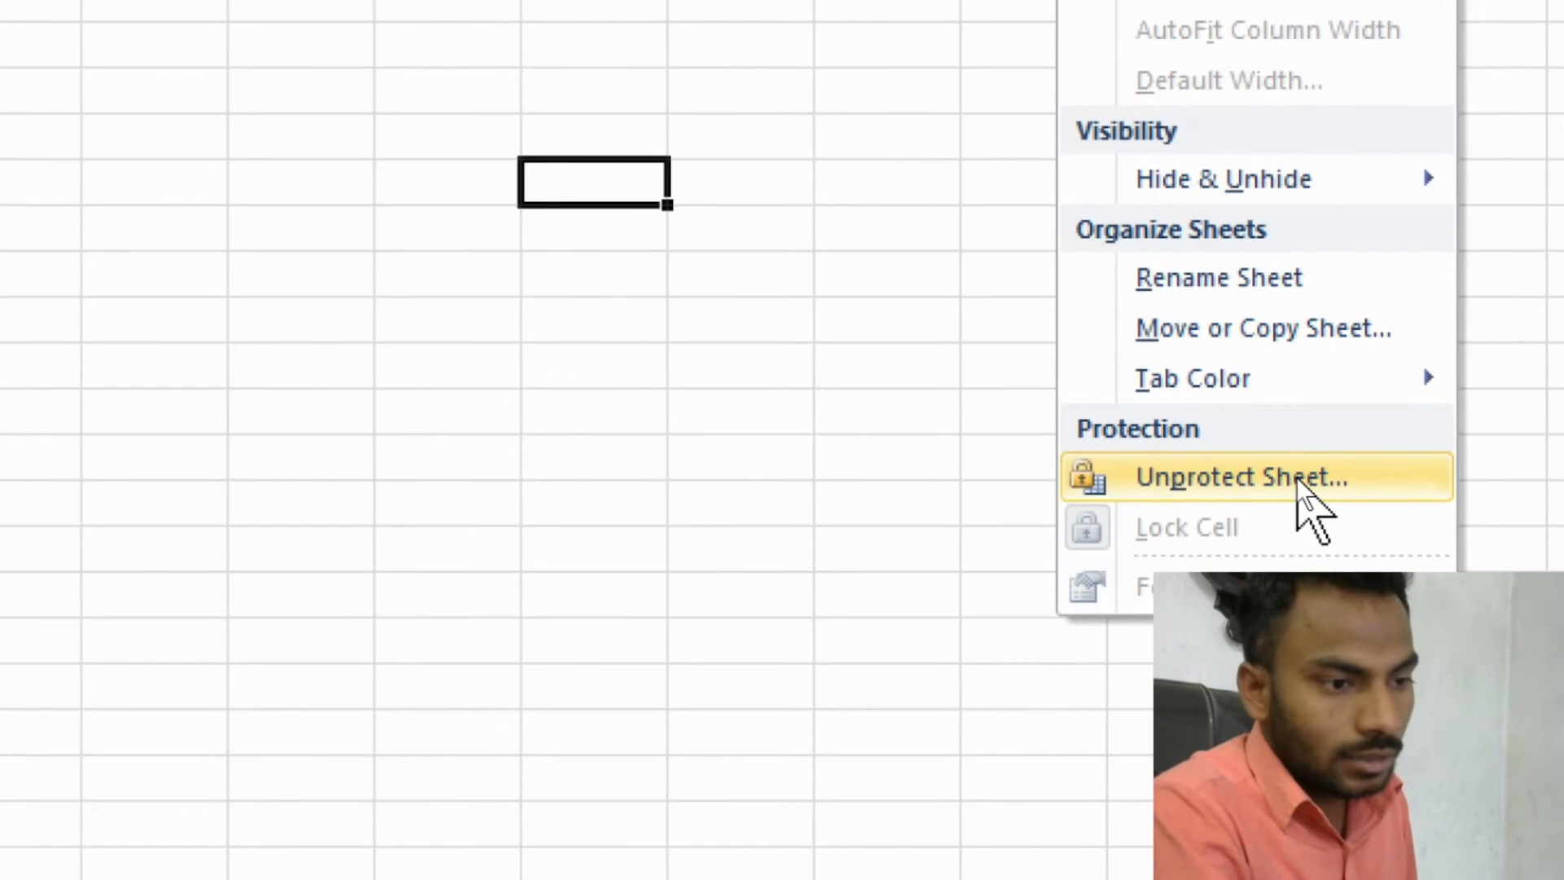
{"action": "left_click", "coordinate": [1297, 477]}
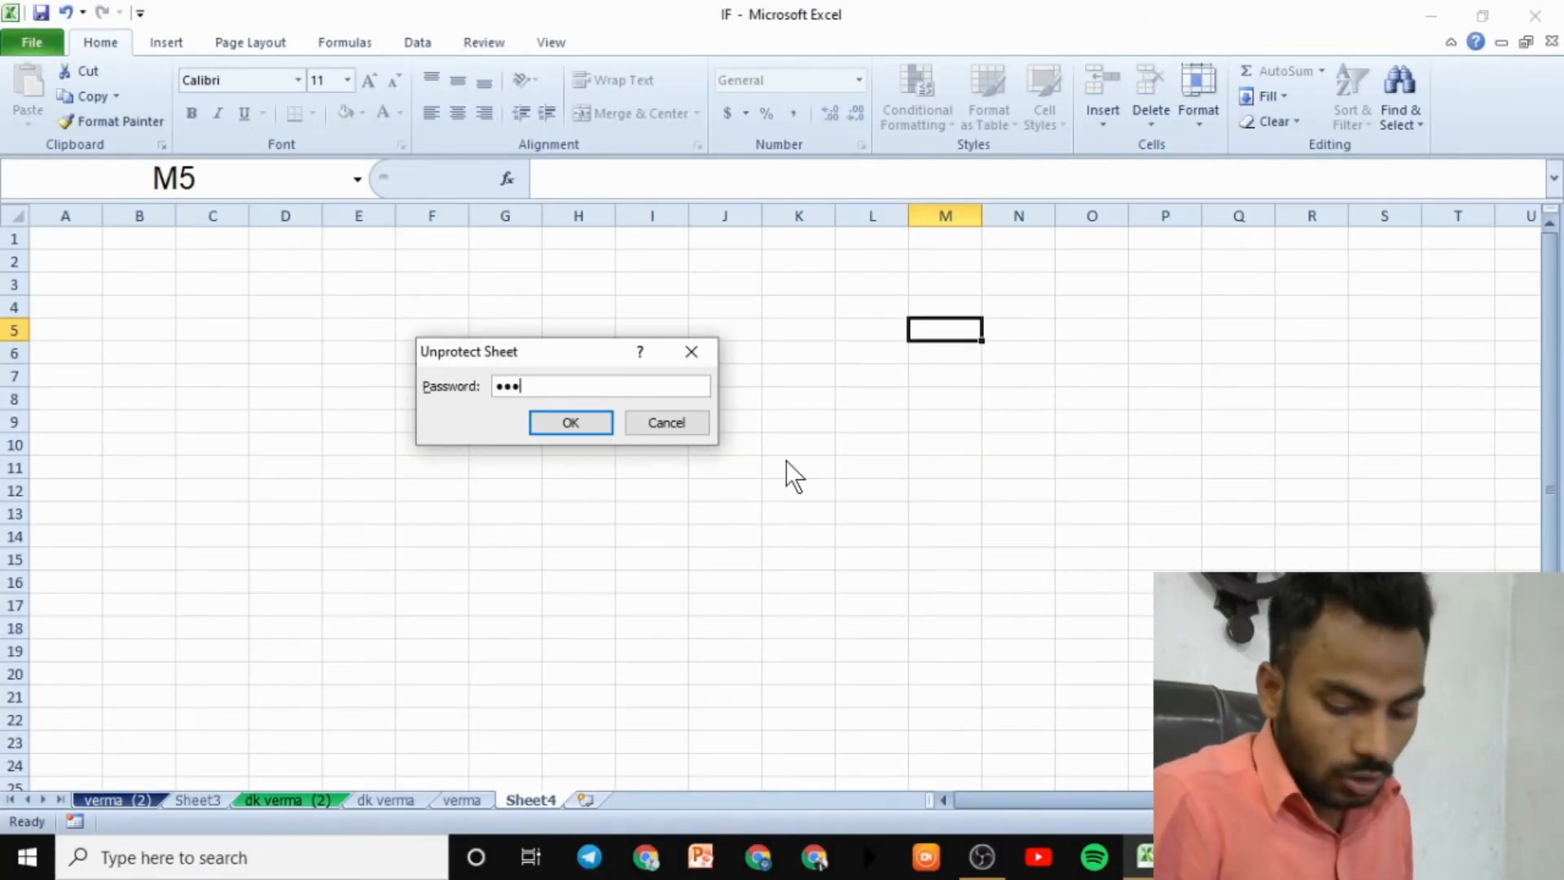
{"action": "key", "text": "Return"}
{"action": "left_click", "coordinate": [631, 461]}
{"action": "type", "text": "rtertet"}
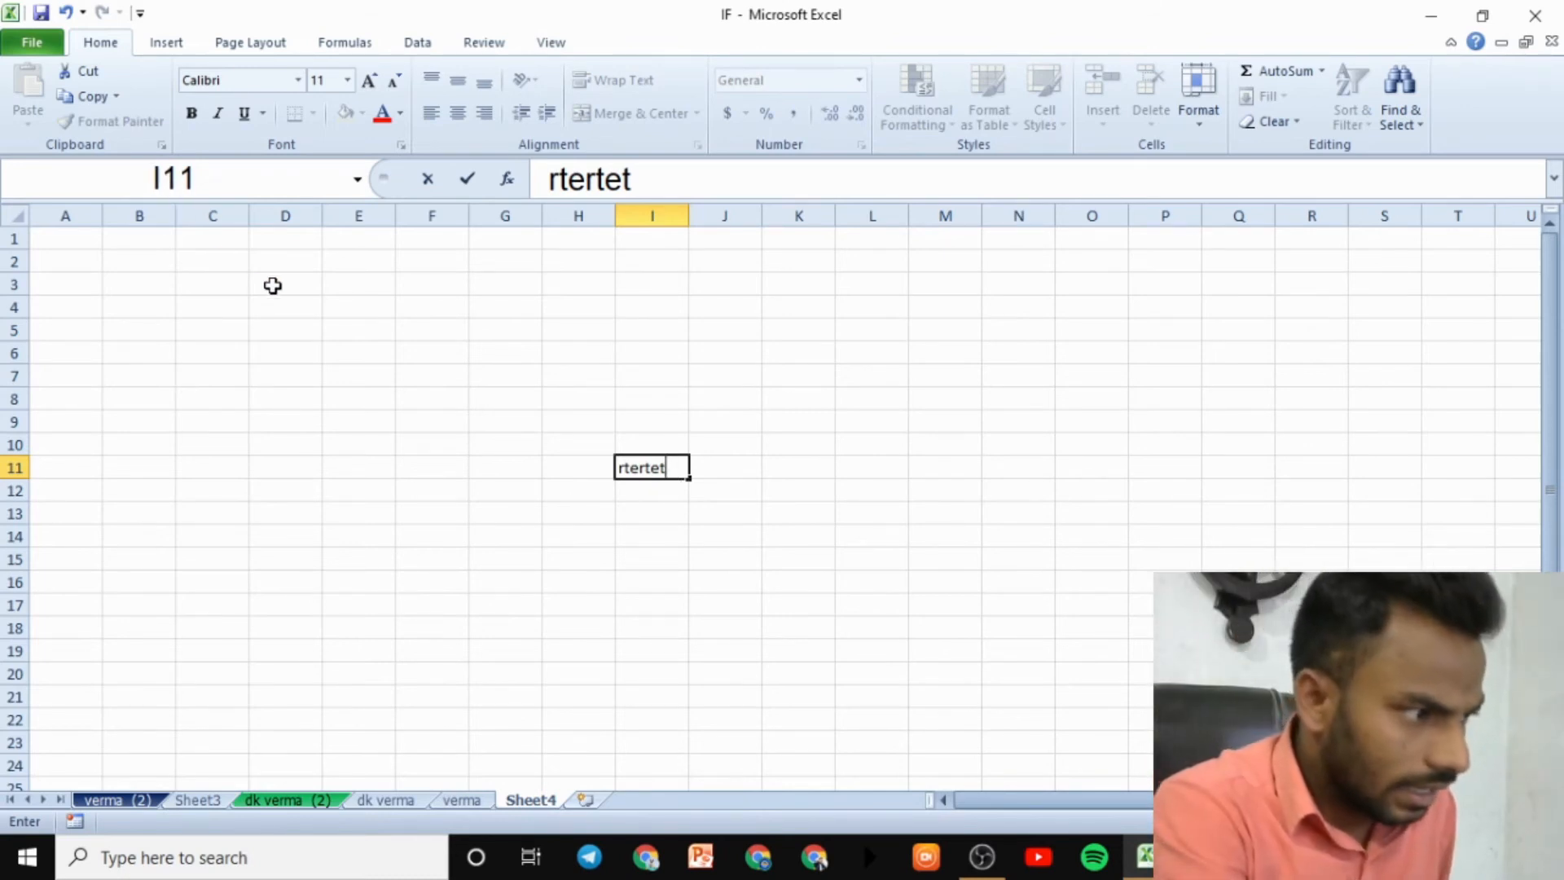
- Select H6:J13 and delete the test text from I11
{"action": "left_click_drag", "start_coordinate": [272, 283], "coordinate": [815, 544]}
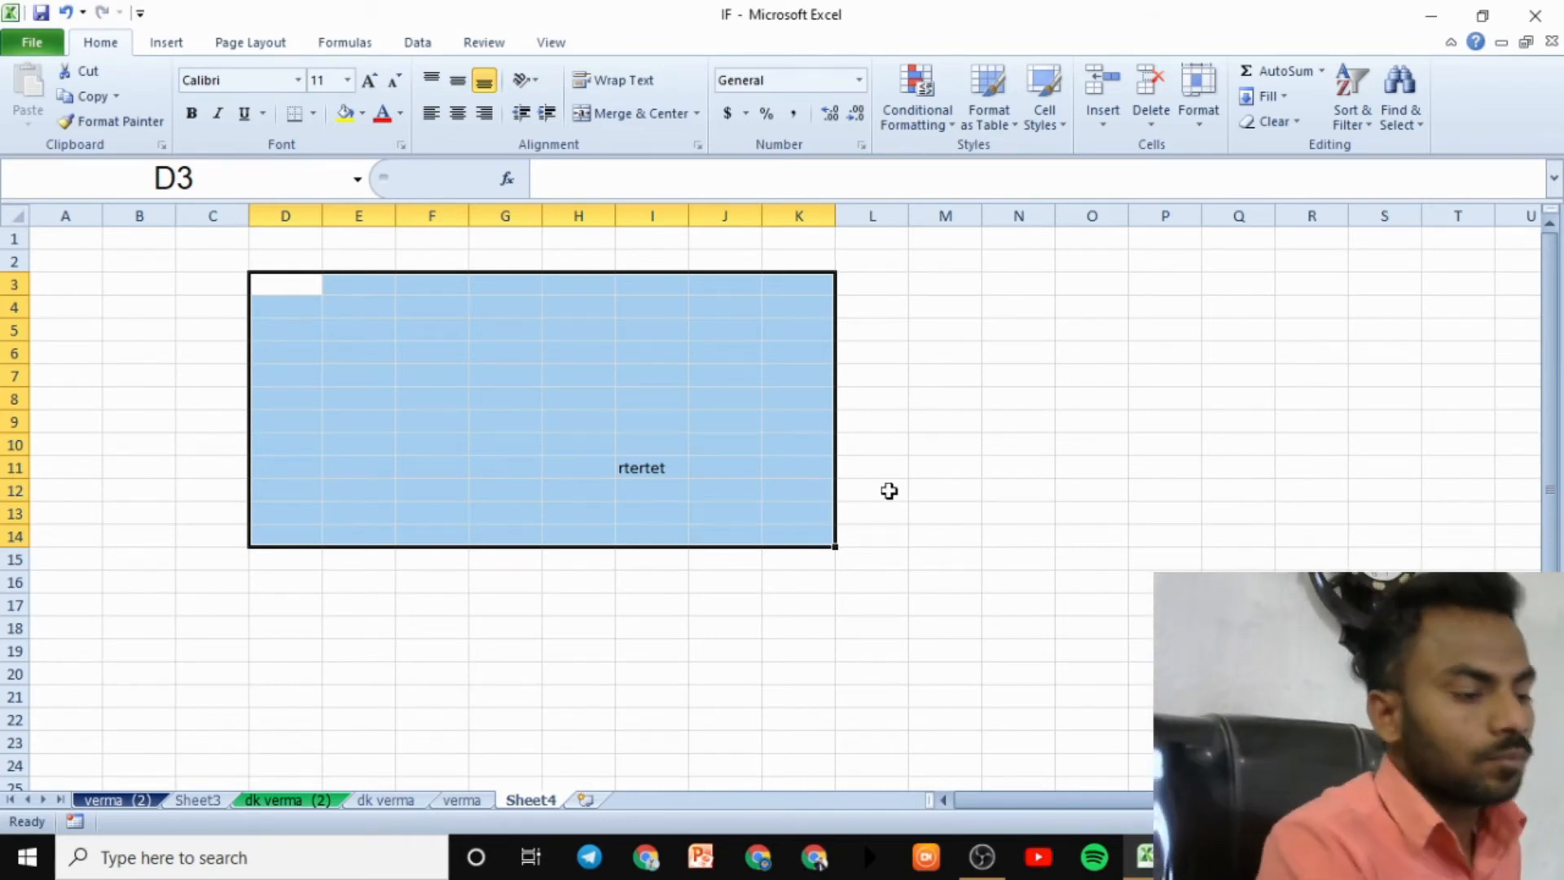
{"action": "left_click", "coordinate": [943, 466]}
{"action": "left_click_drag", "start_coordinate": [579, 353], "coordinate": [710, 515]}
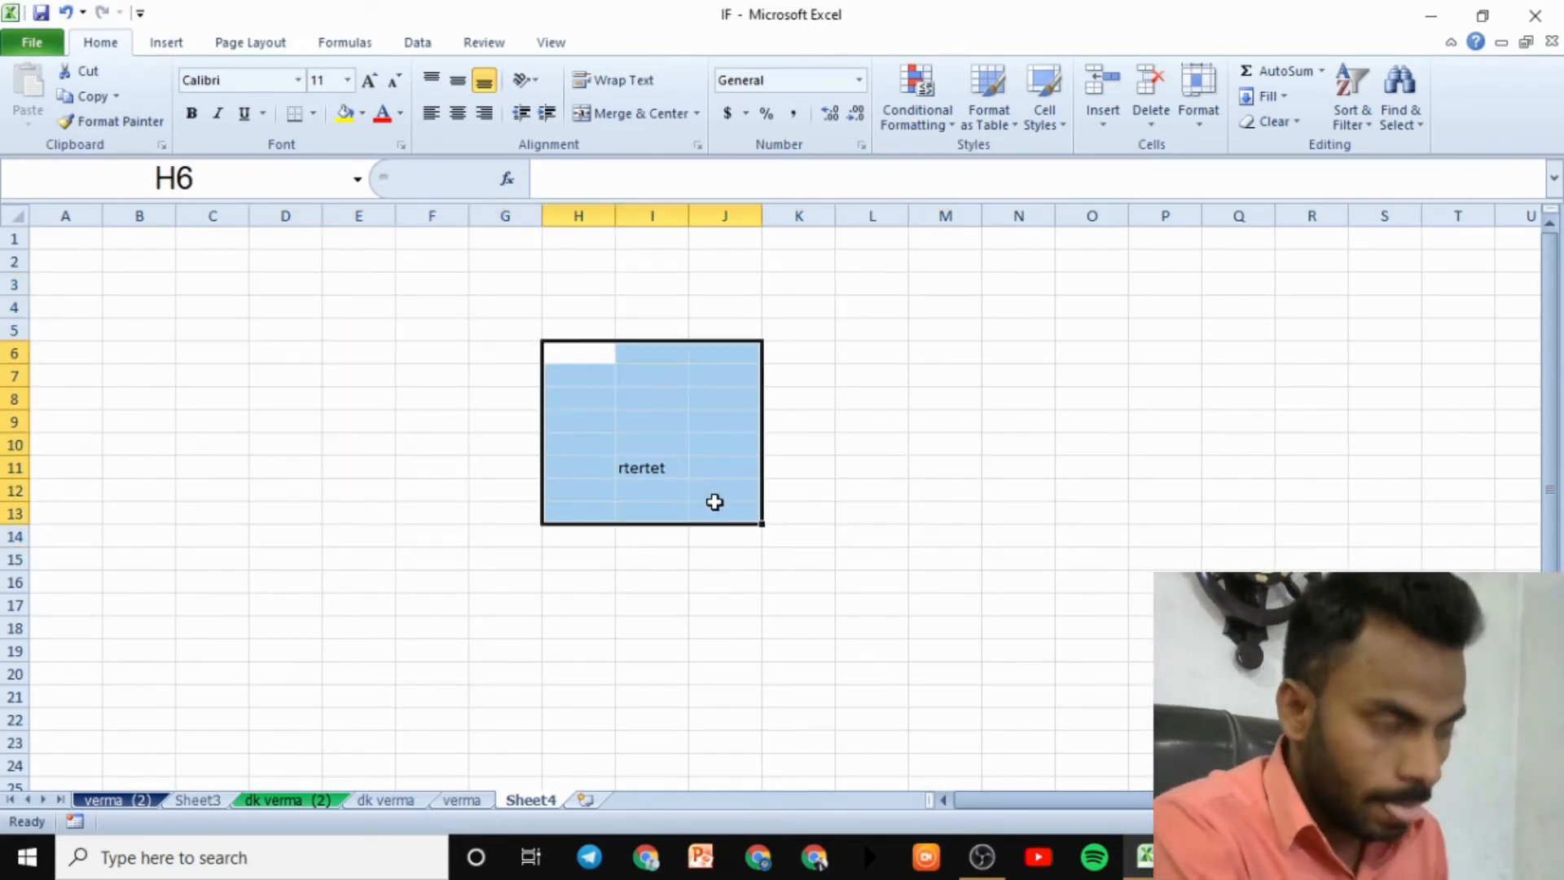
{"action": "key", "text": "Delete"}
- Turn off Lock Cell for the H6:J13 block
{"action": "left_click", "coordinate": [1212, 117]}
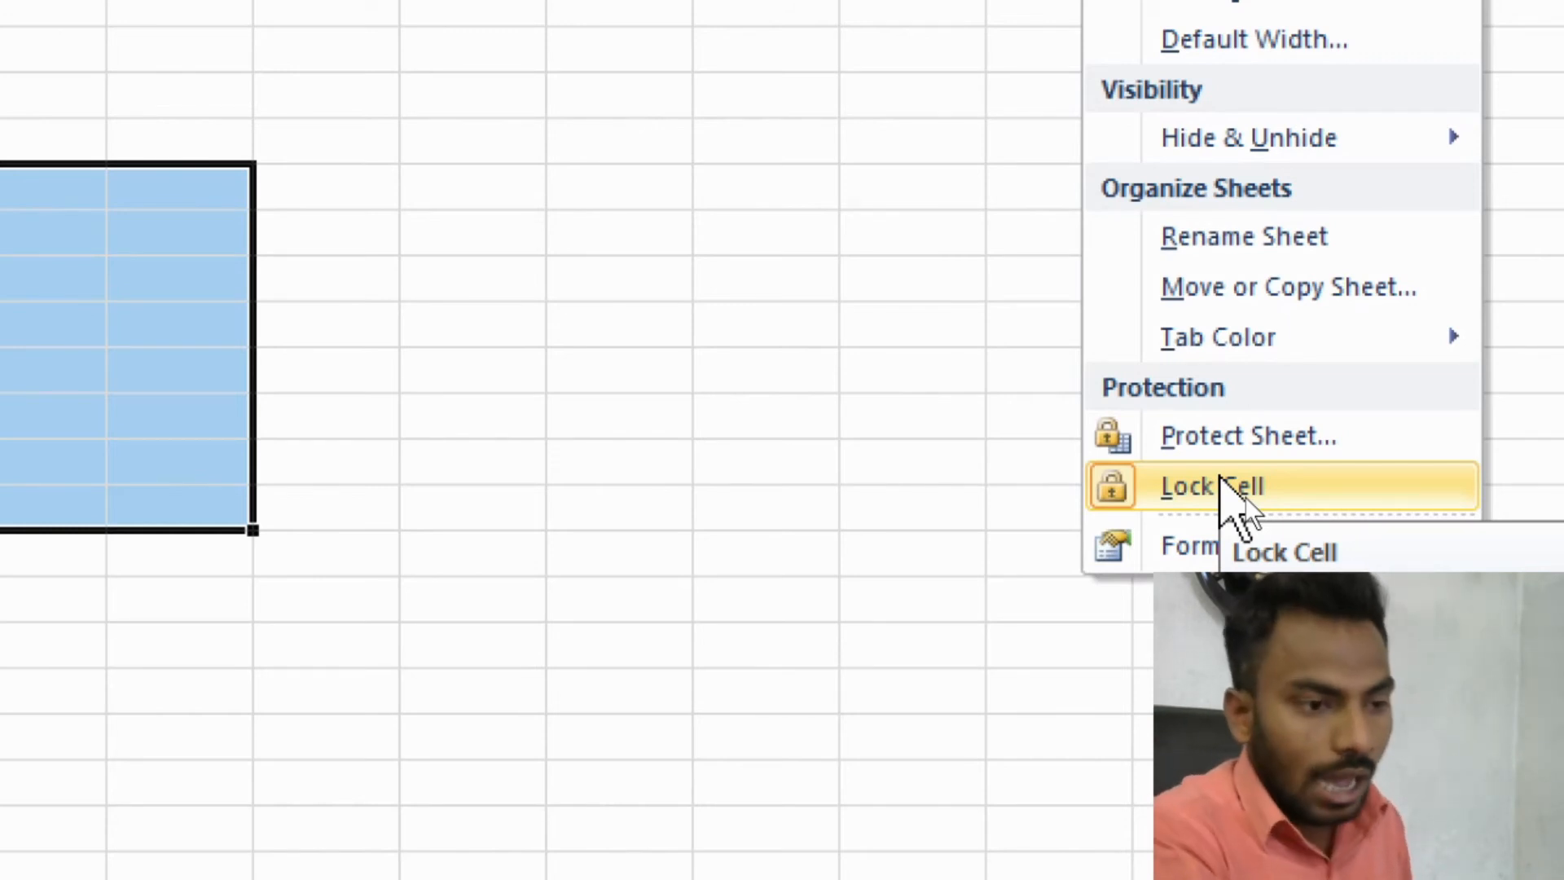
{"action": "left_click", "coordinate": [1220, 482]}
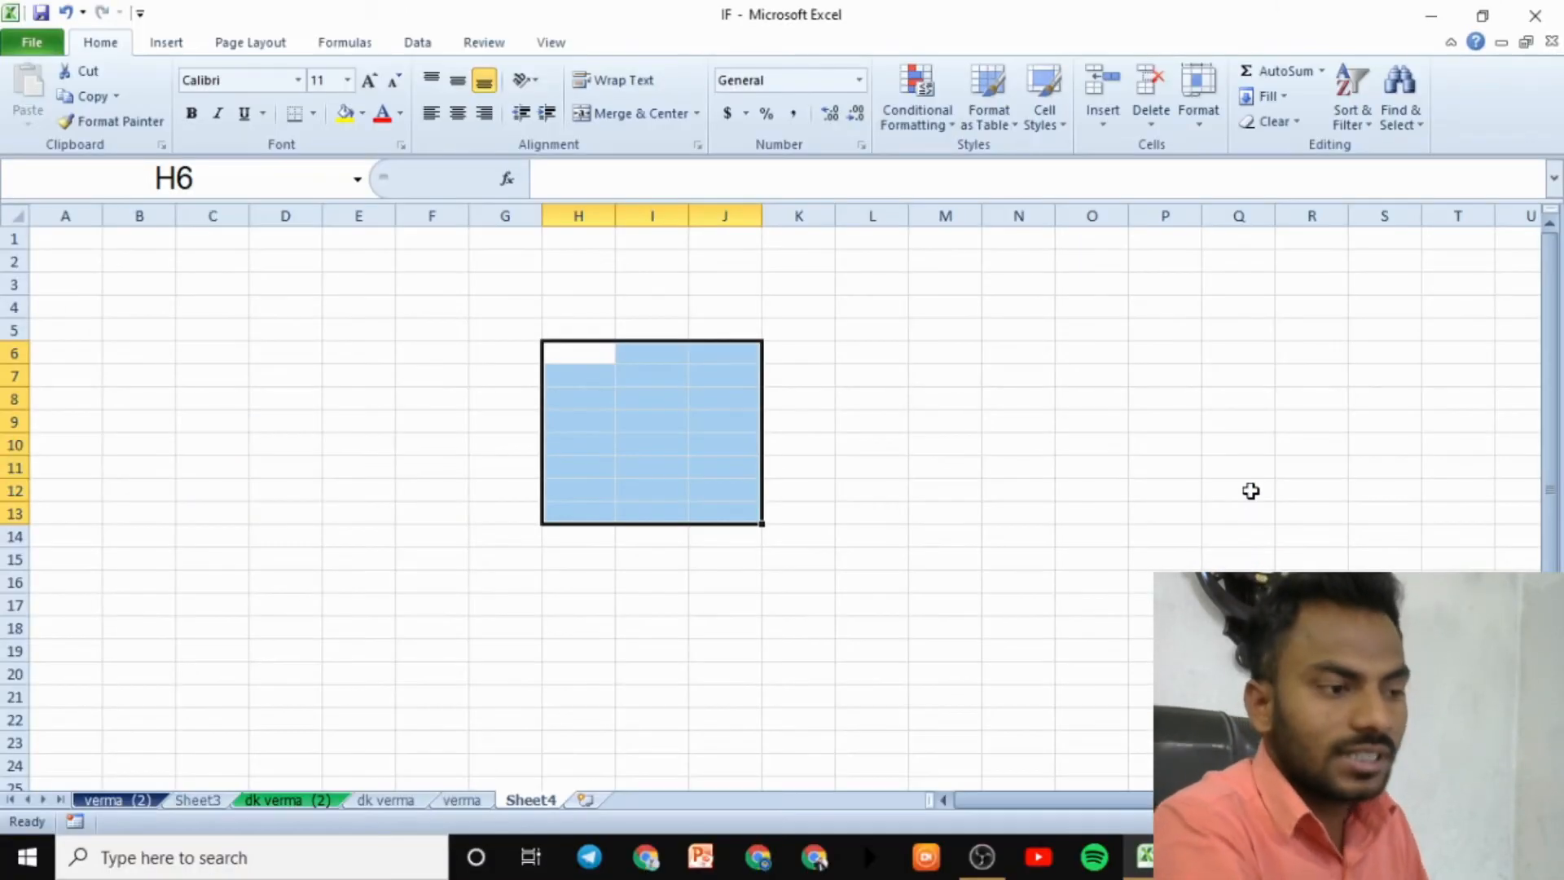
{"action": "left_click", "coordinate": [1199, 122]}
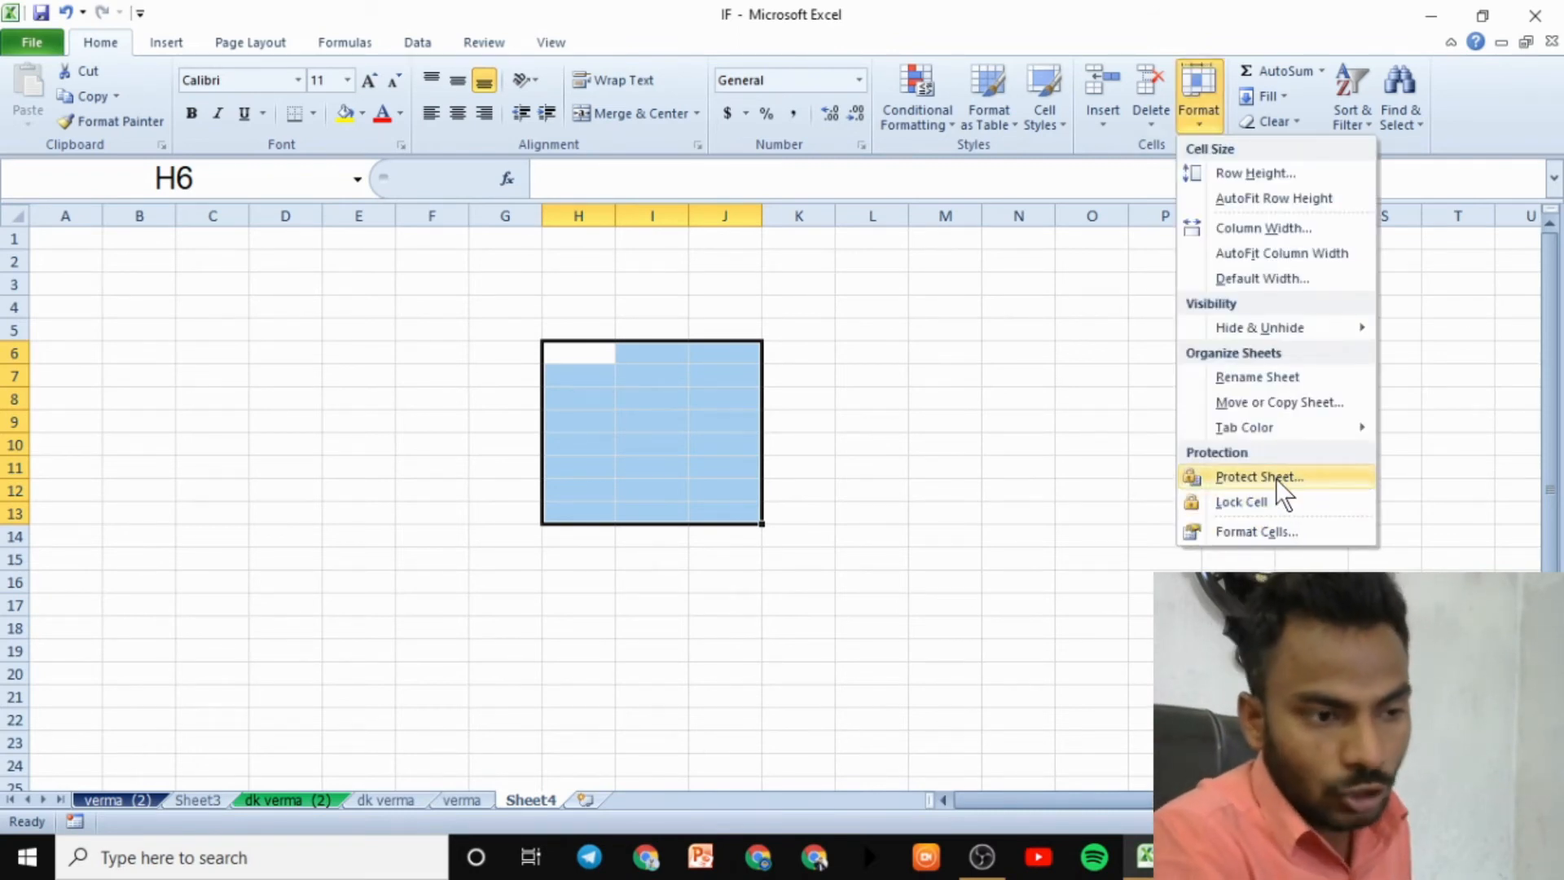
- Protect Sheet4 again with a password, confirming it
{"action": "left_click", "coordinate": [1276, 477]}
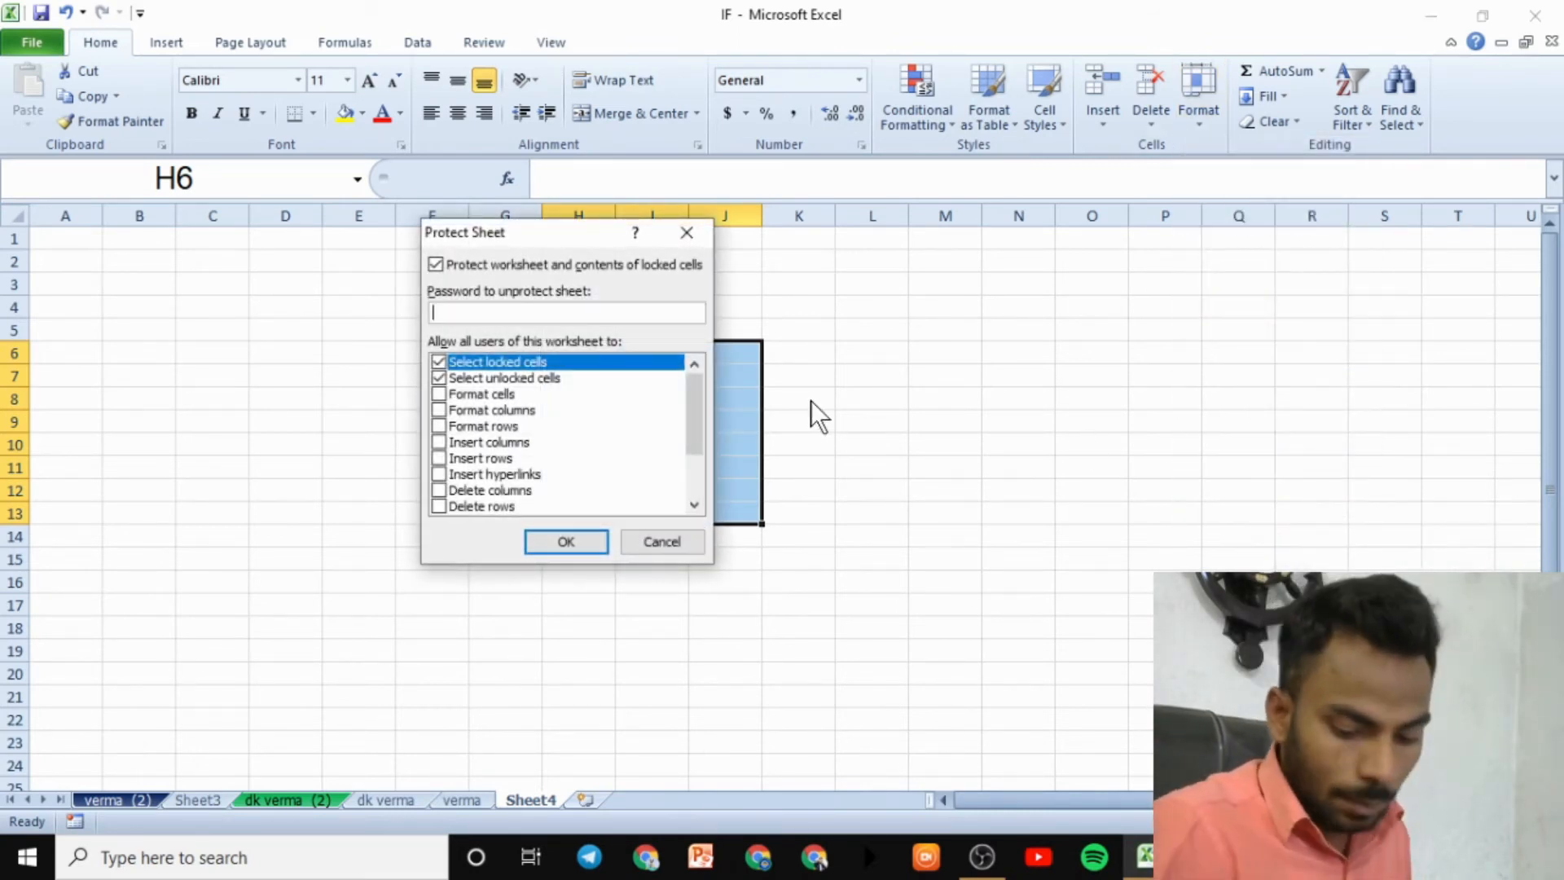
{"action": "type", "text": "12345"}
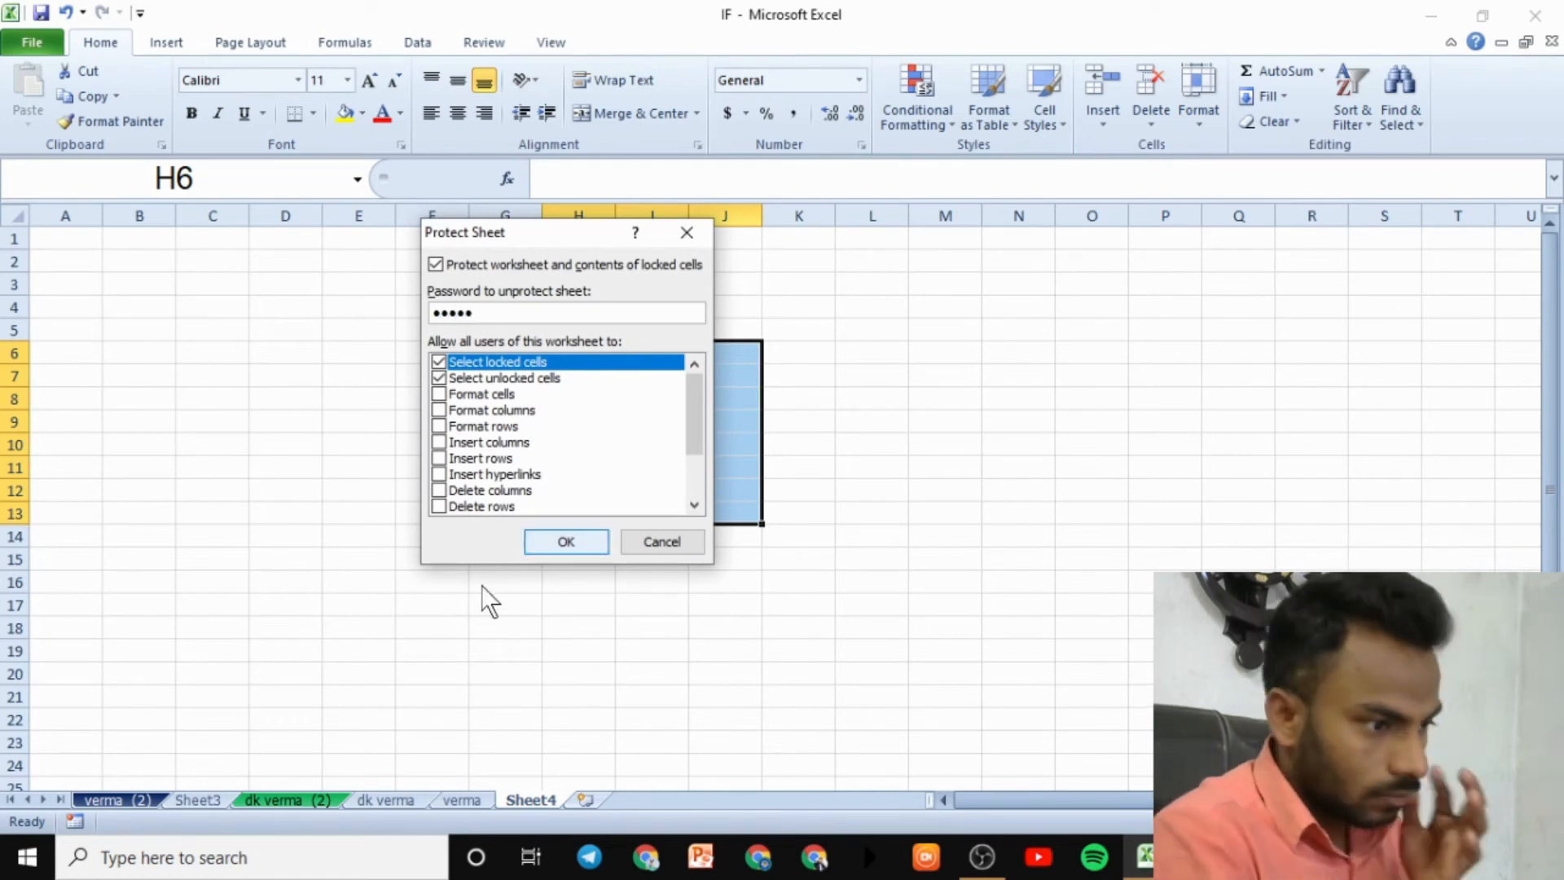
{"action": "left_click", "coordinate": [547, 542]}
{"action": "type", "text": "12345"}
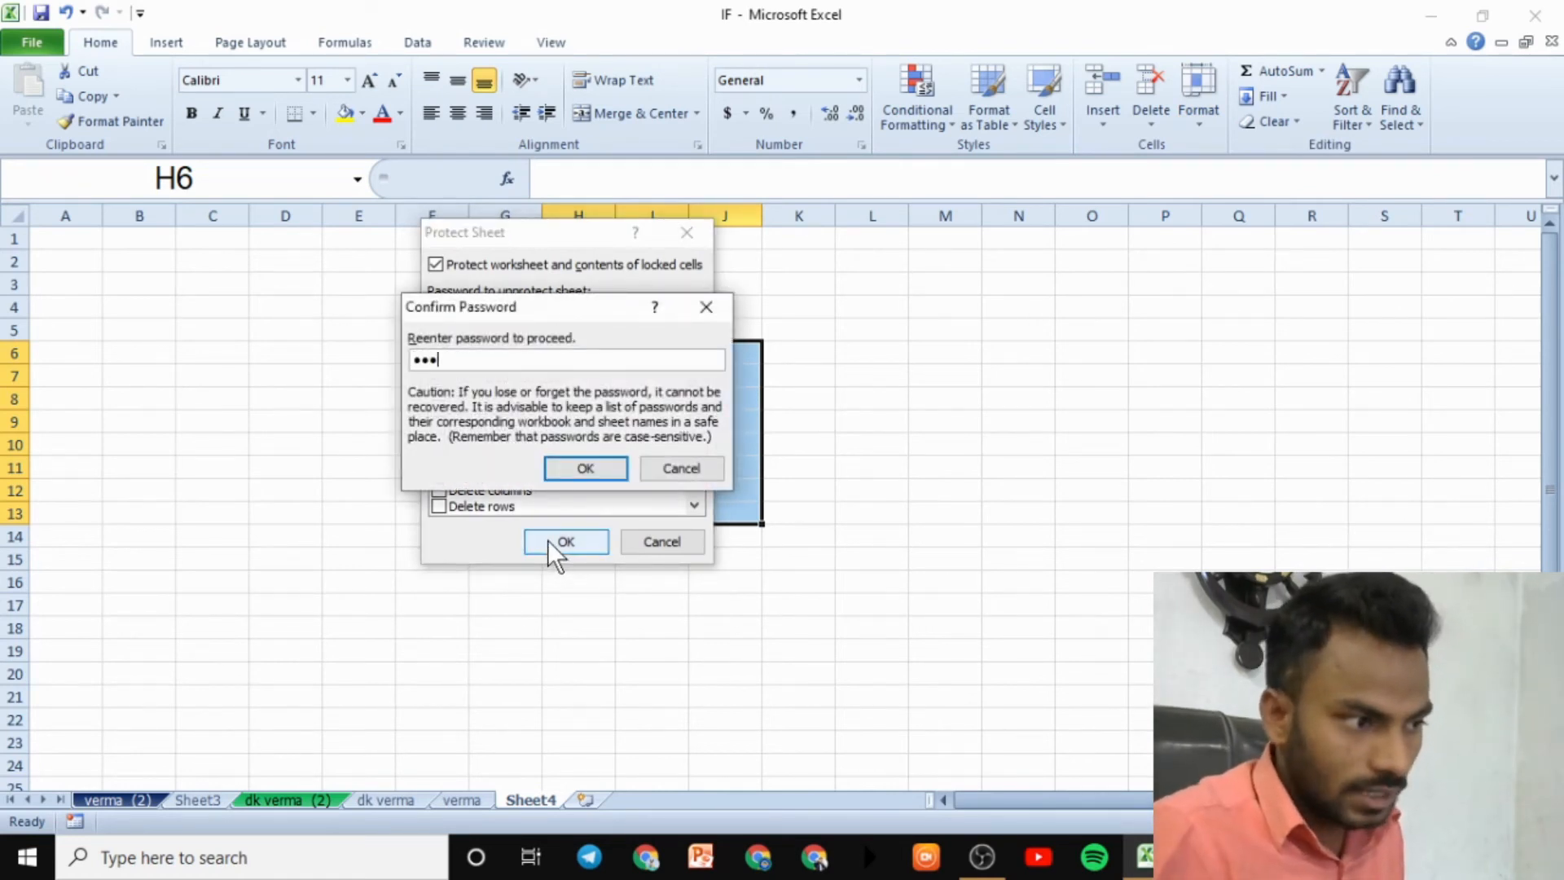
{"action": "left_click", "coordinate": [579, 469]}
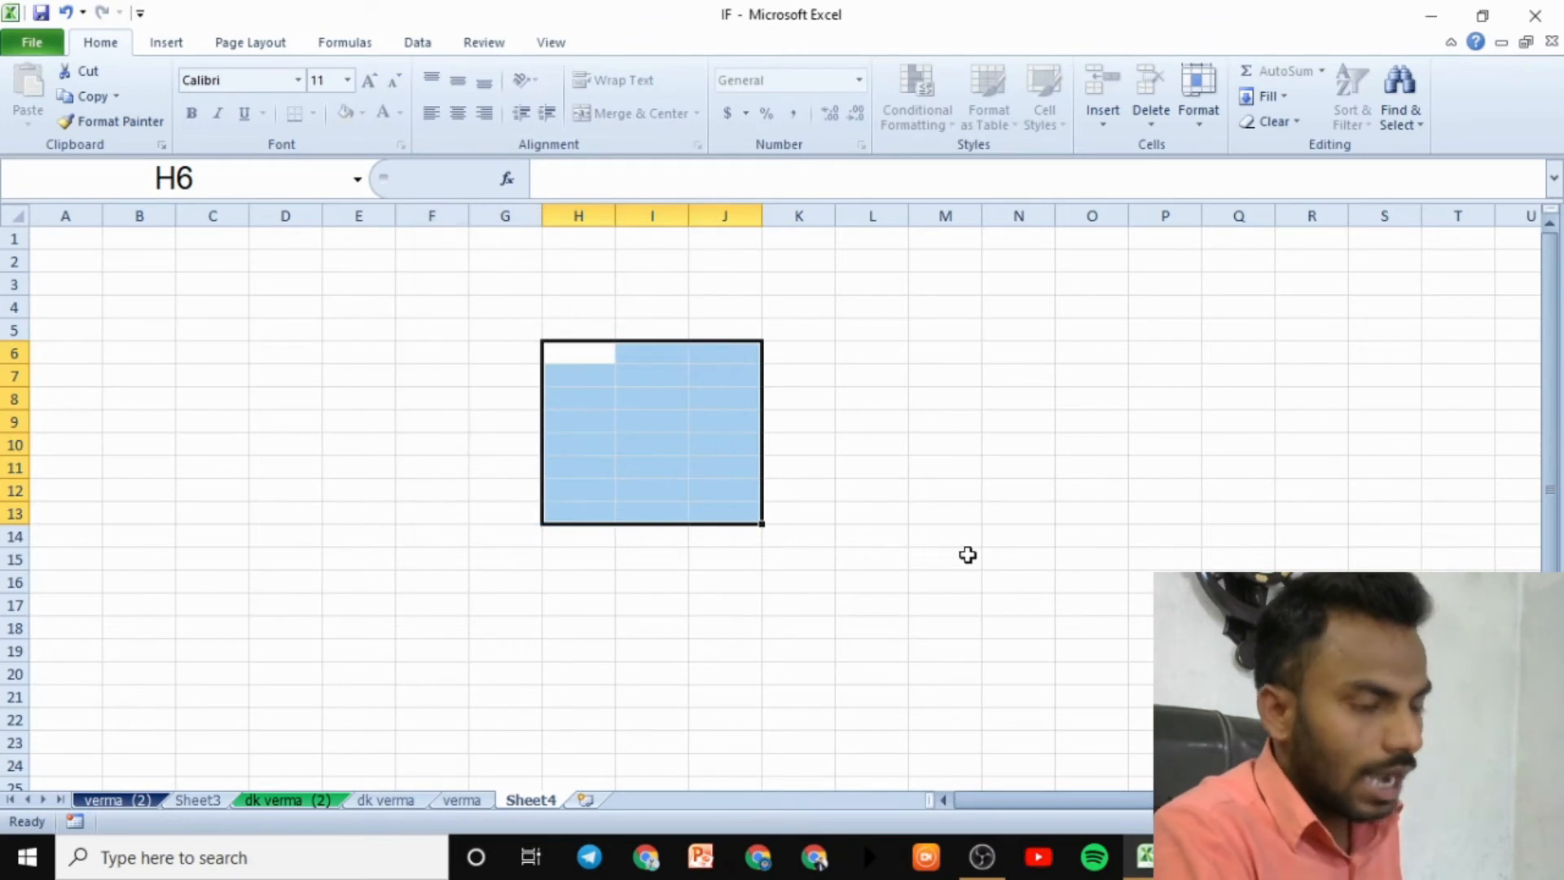
- Try editing locked cell P13 outside the unlocked block
{"action": "left_click", "coordinate": [1020, 557]}
{"action": "left_click", "coordinate": [1092, 466]}
{"action": "left_click", "coordinate": [1147, 515]}
{"action": "double_click", "coordinate": [1147, 515]}
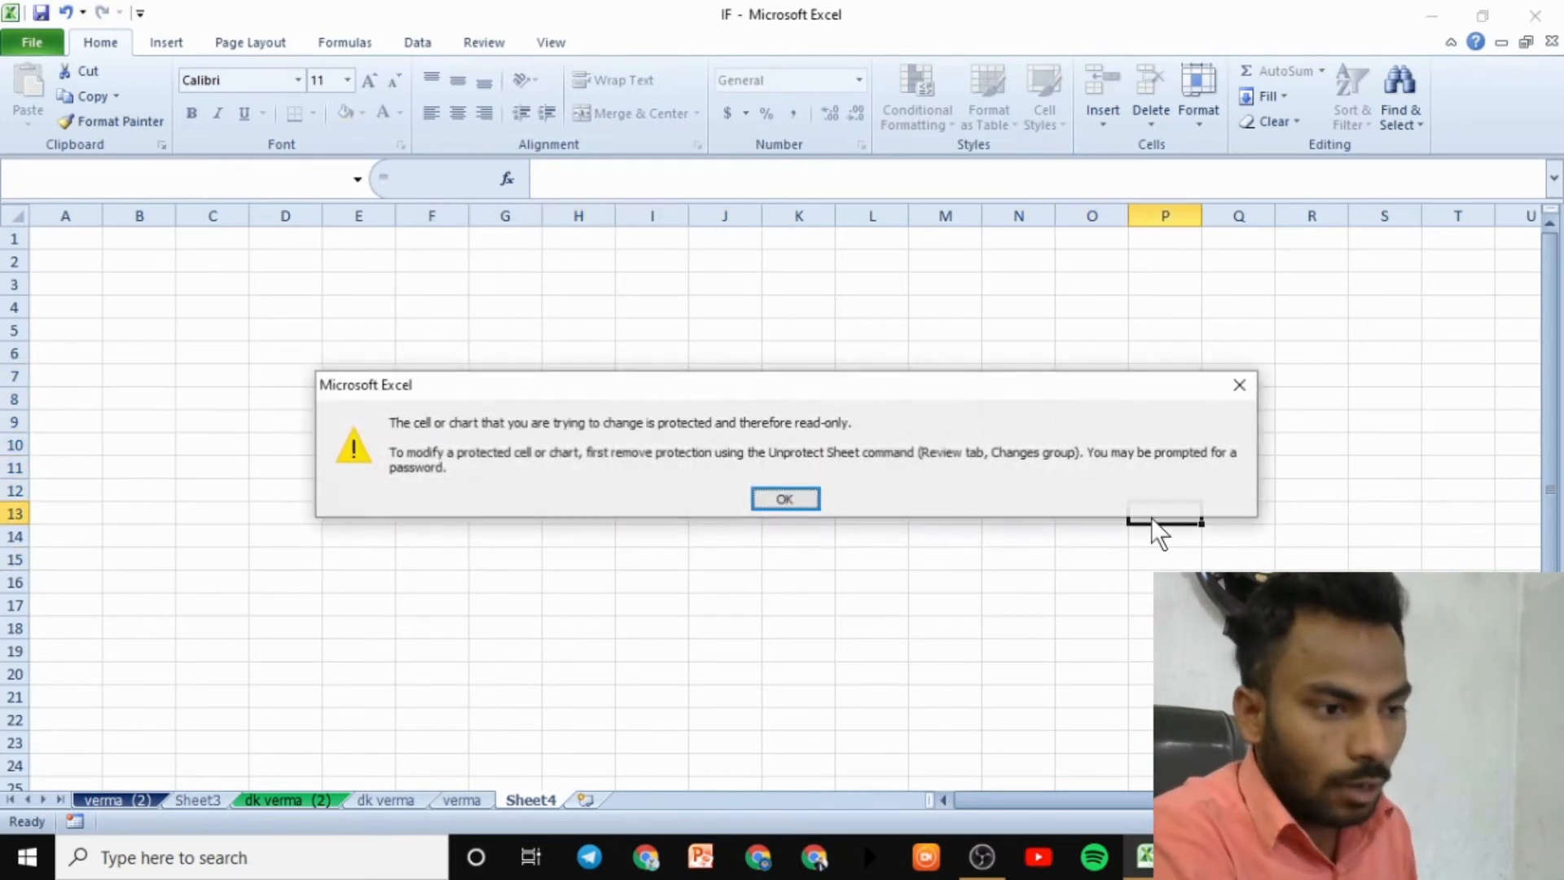
- Enter 'rrtrtrtt' in I10 and 'gfgyfgyt' in I11 inside the unlocked block
{"action": "left_click", "coordinate": [771, 497]}
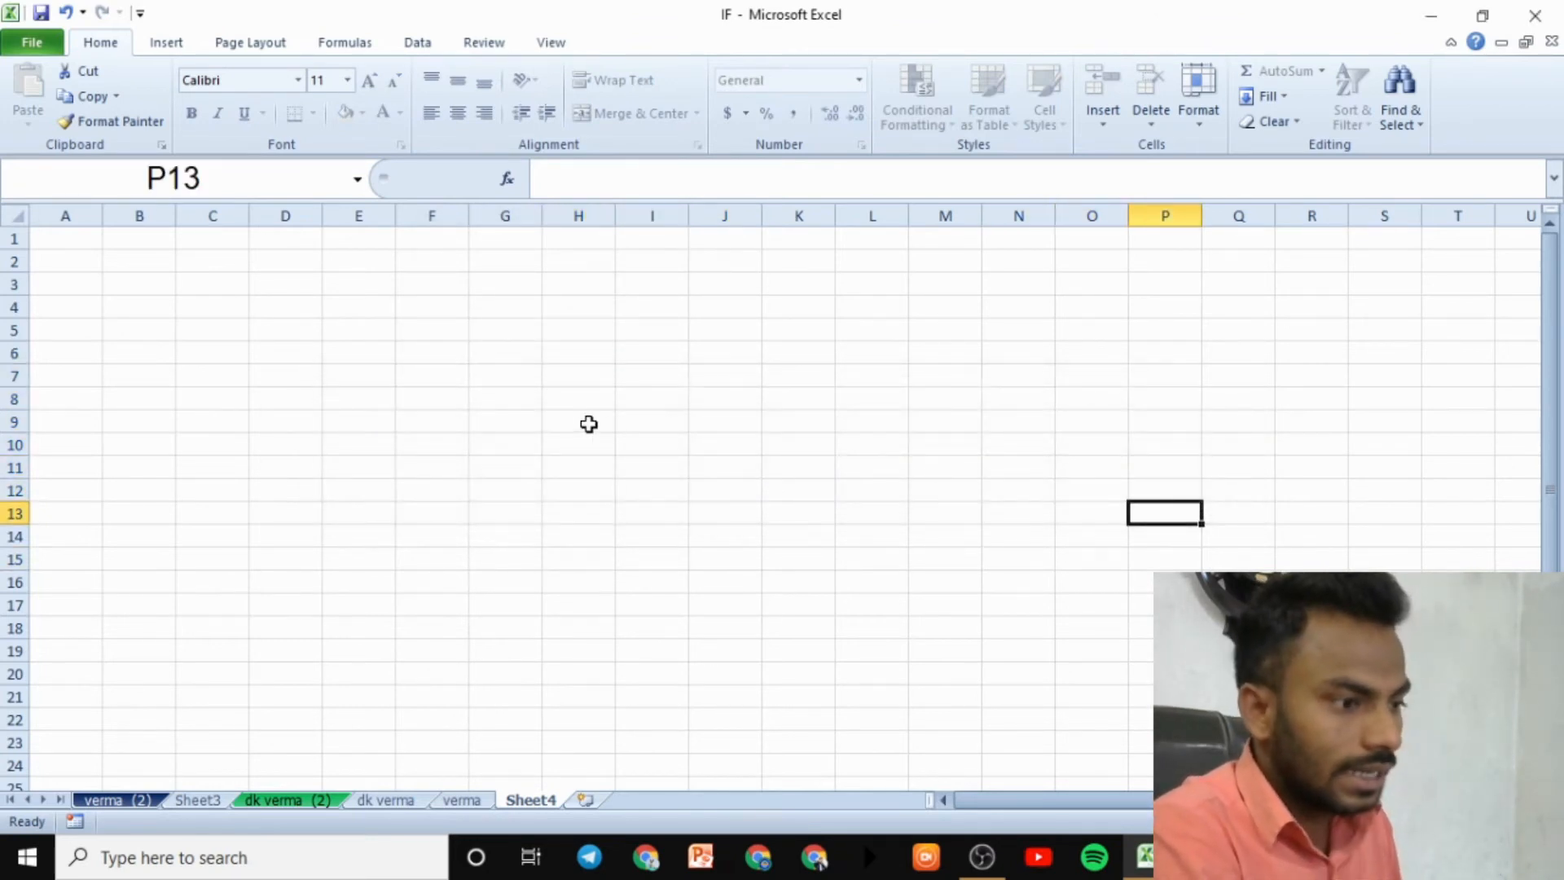
{"action": "left_click", "coordinate": [632, 437]}
{"action": "type", "text": "rrtrtrtt"}
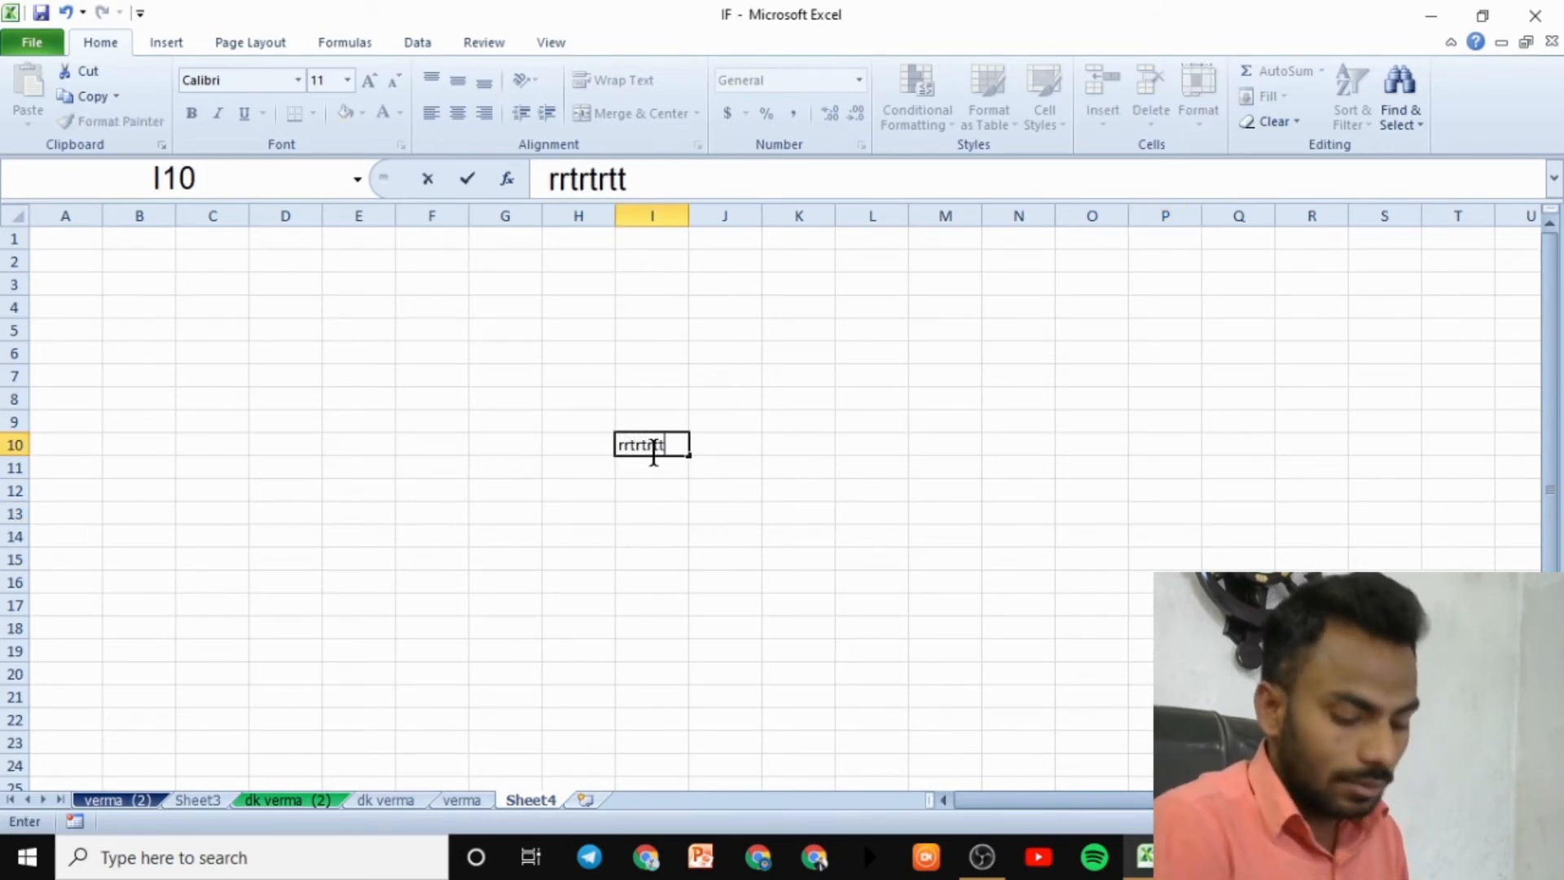
{"action": "key", "text": "Return"}
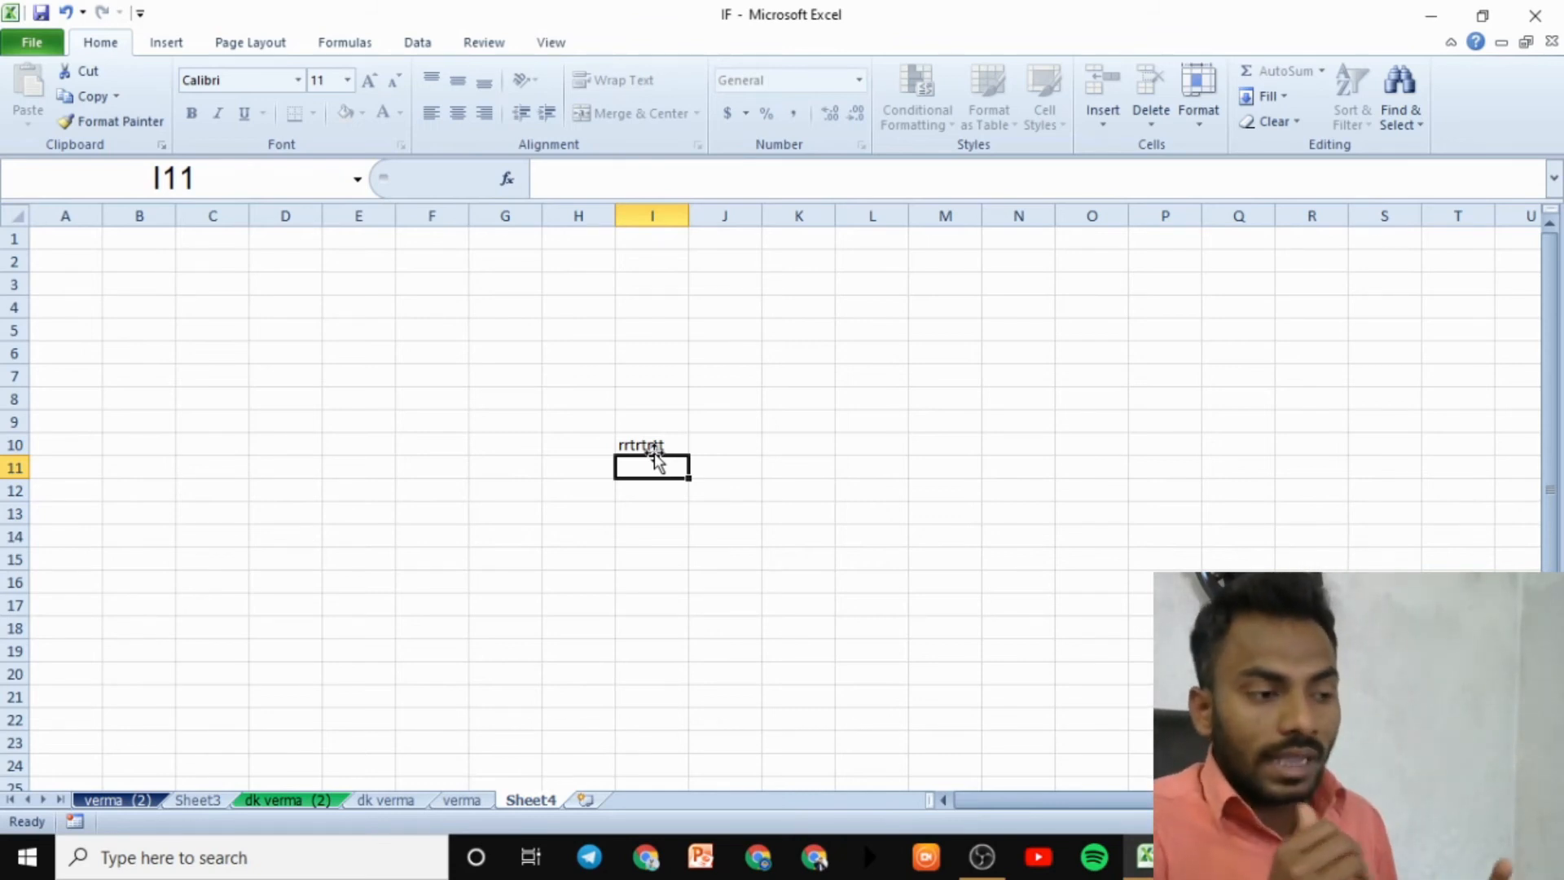
{"action": "type", "text": "gfgyfgyt"}
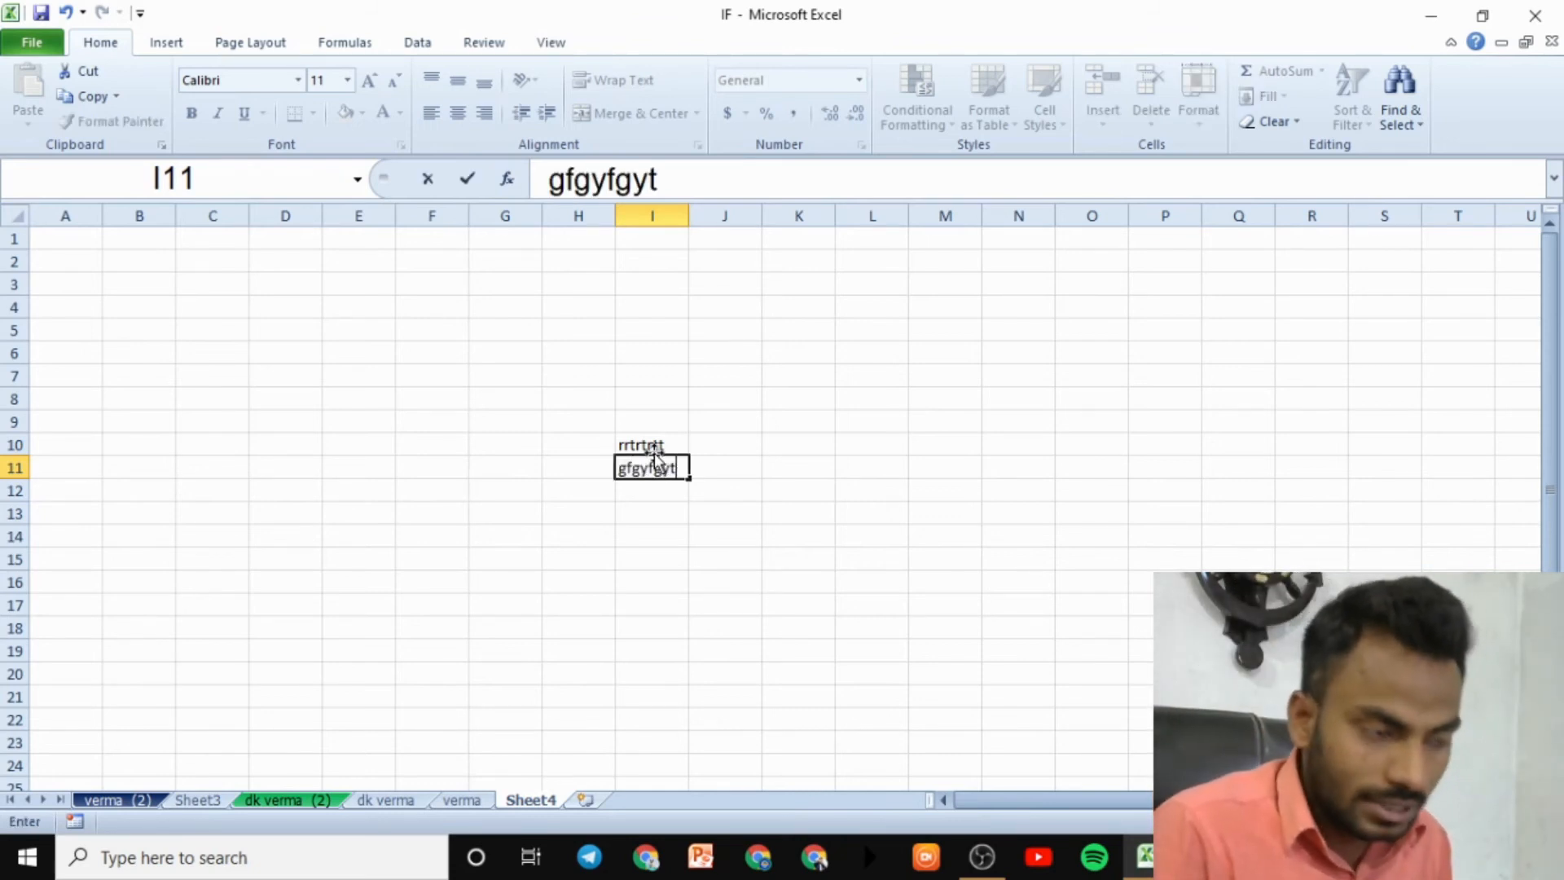
{"action": "key", "text": "Return"}
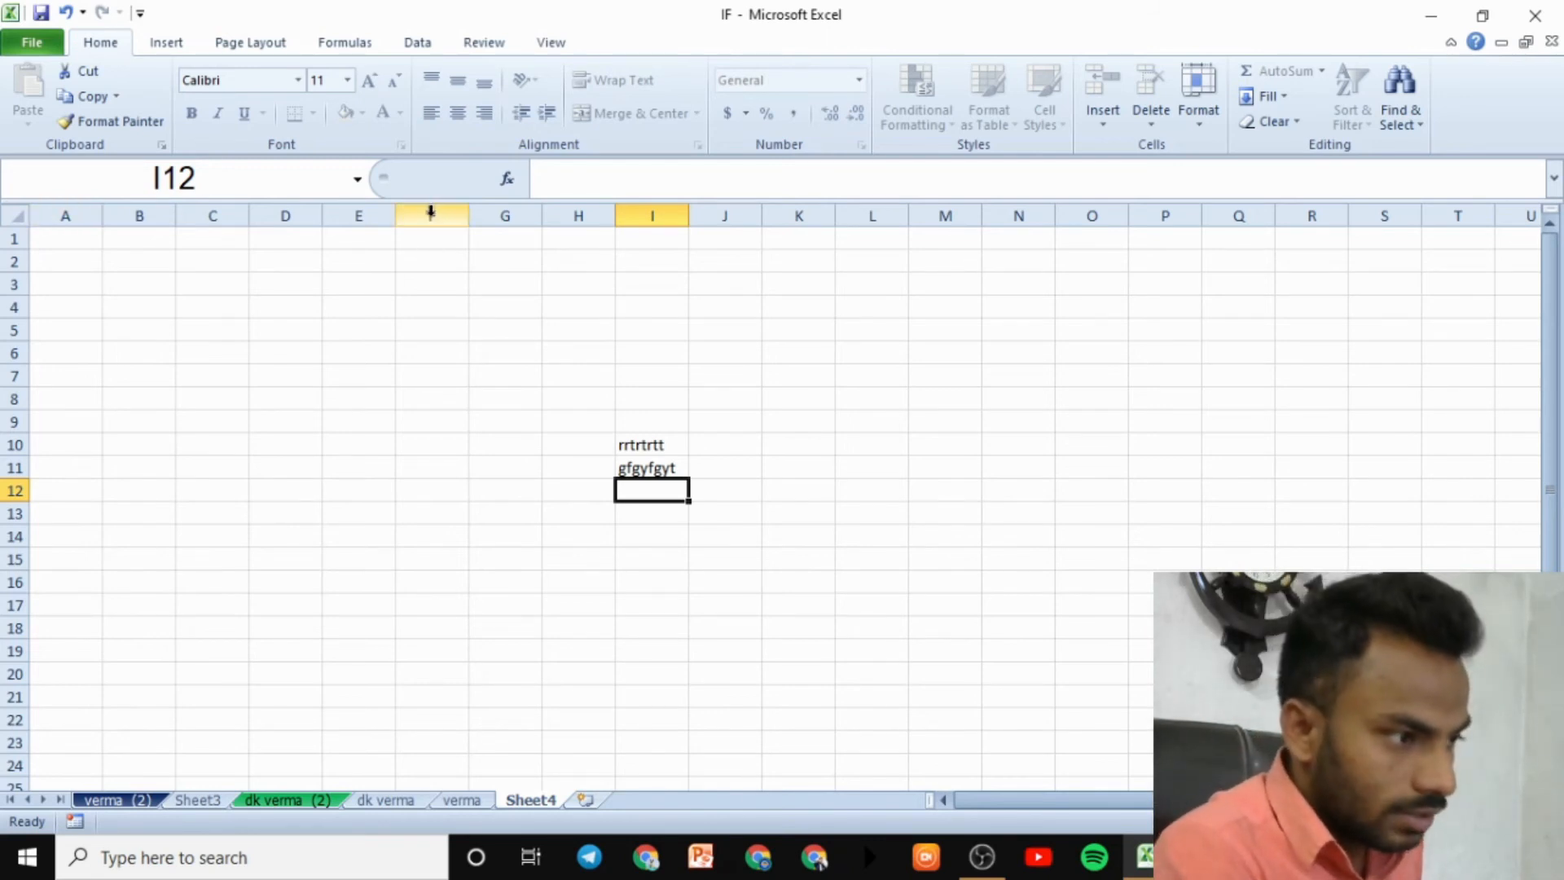
{"action": "left_click_drag", "start_coordinate": [431, 212], "coordinate": [925, 519]}
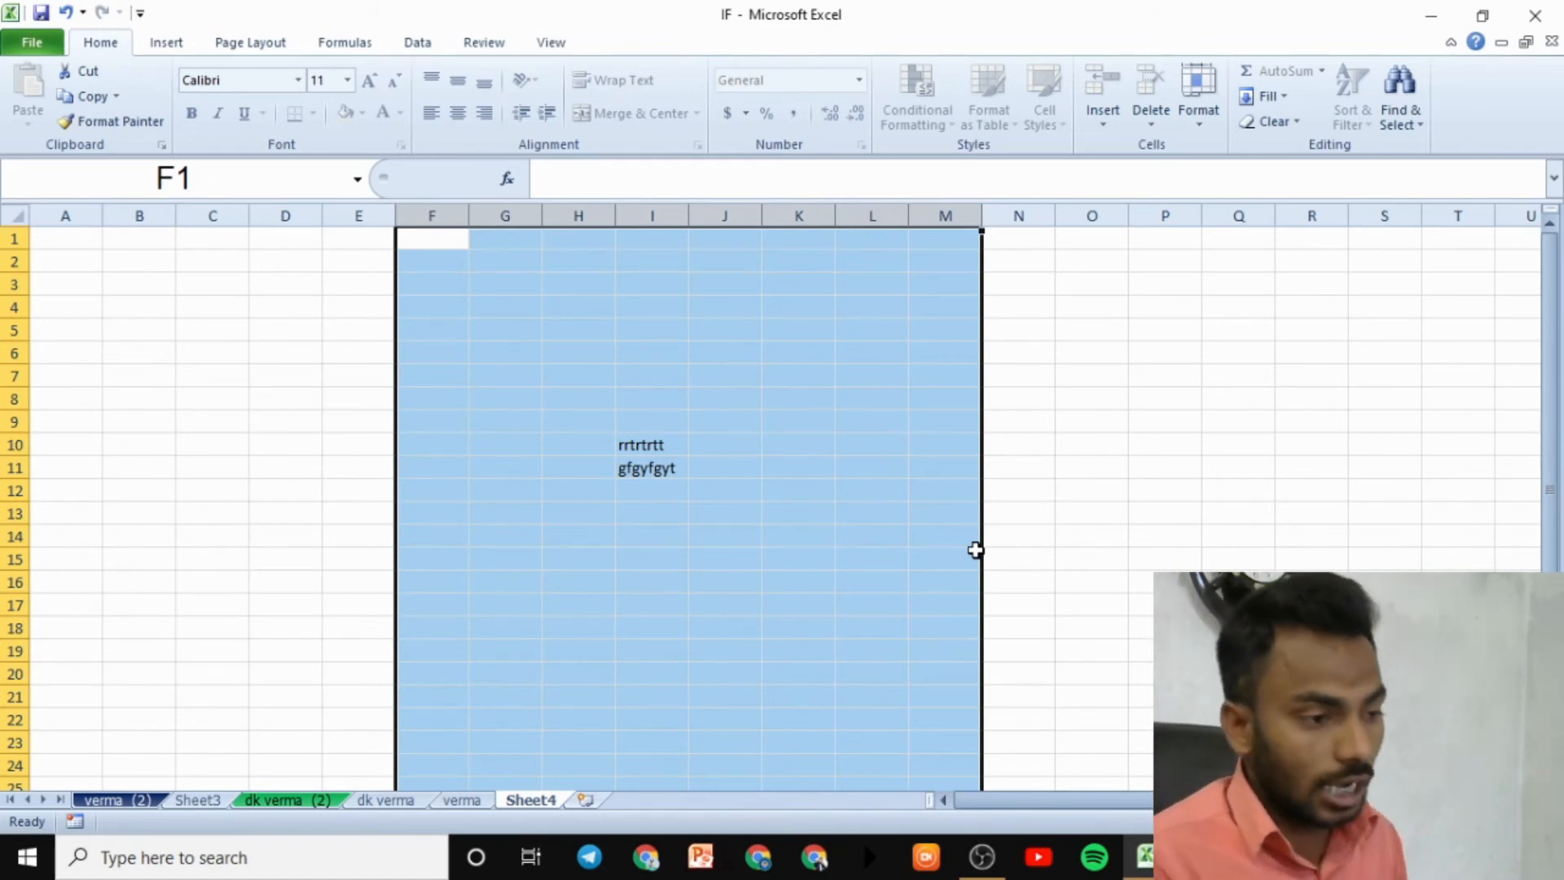
{"action": "left_click", "coordinate": [652, 628]}
{"action": "left_click_drag", "start_coordinate": [66, 218], "coordinate": [525, 538]}
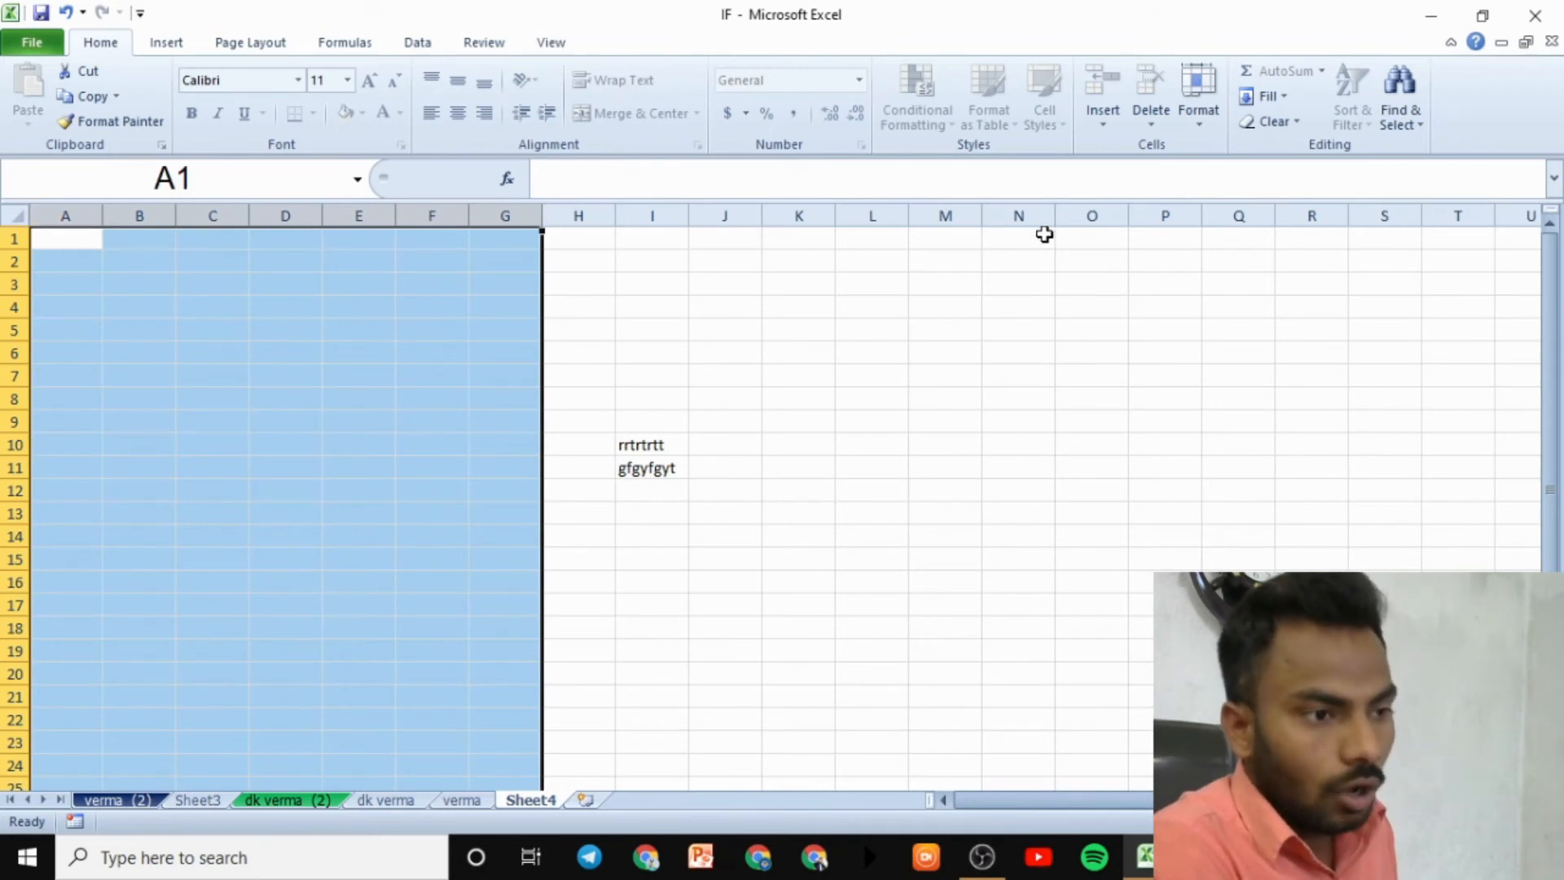
{"action": "left_click_drag", "start_coordinate": [1045, 235], "coordinate": [1481, 481]}
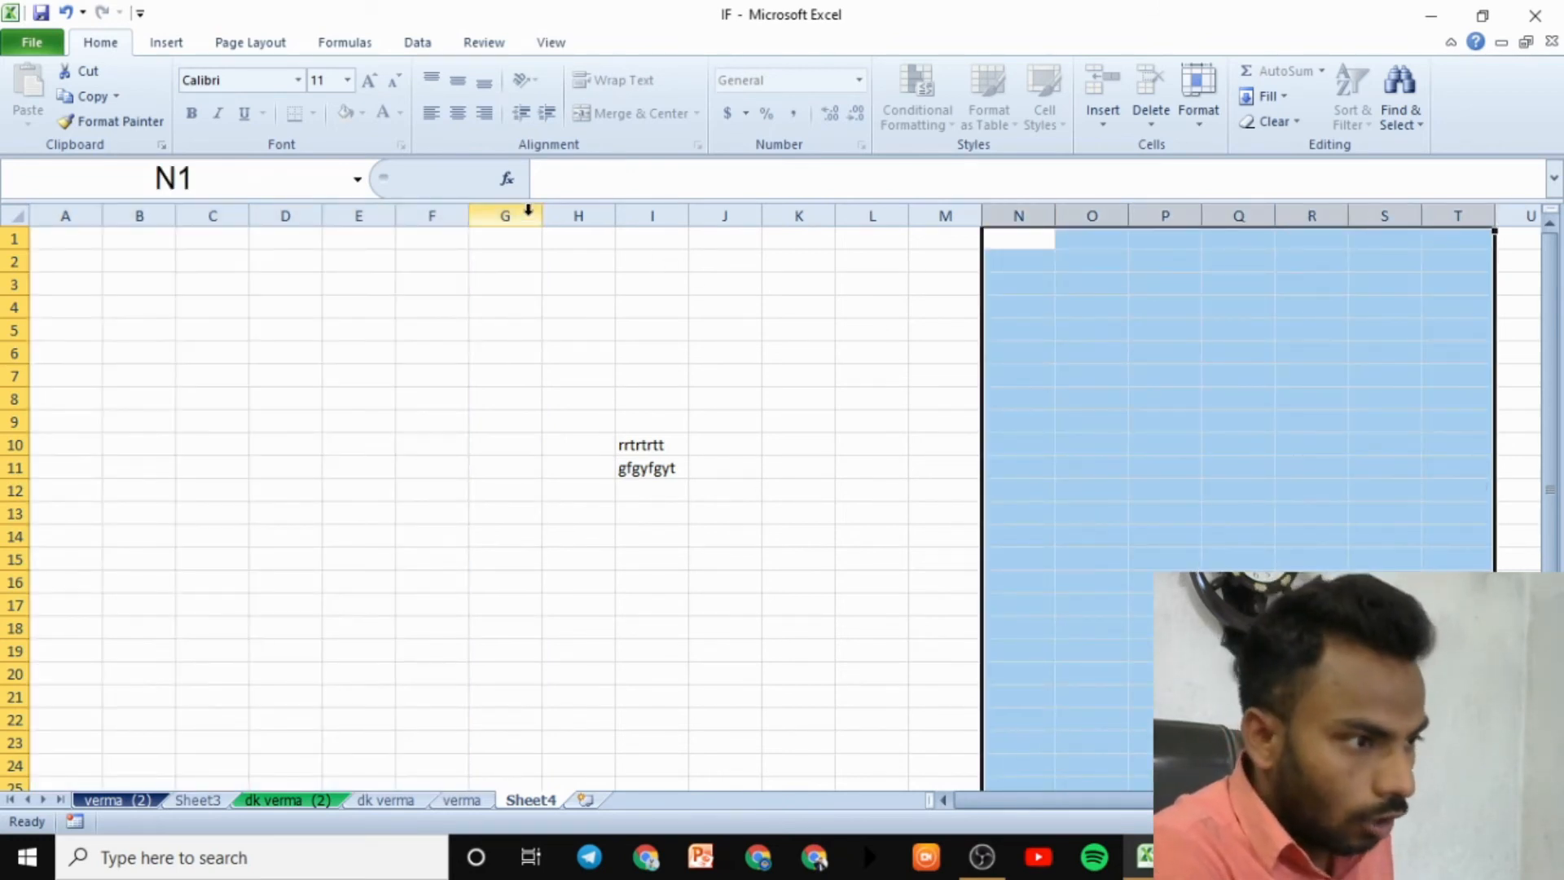
{"action": "left_click_drag", "start_coordinate": [528, 211], "coordinate": [867, 642]}
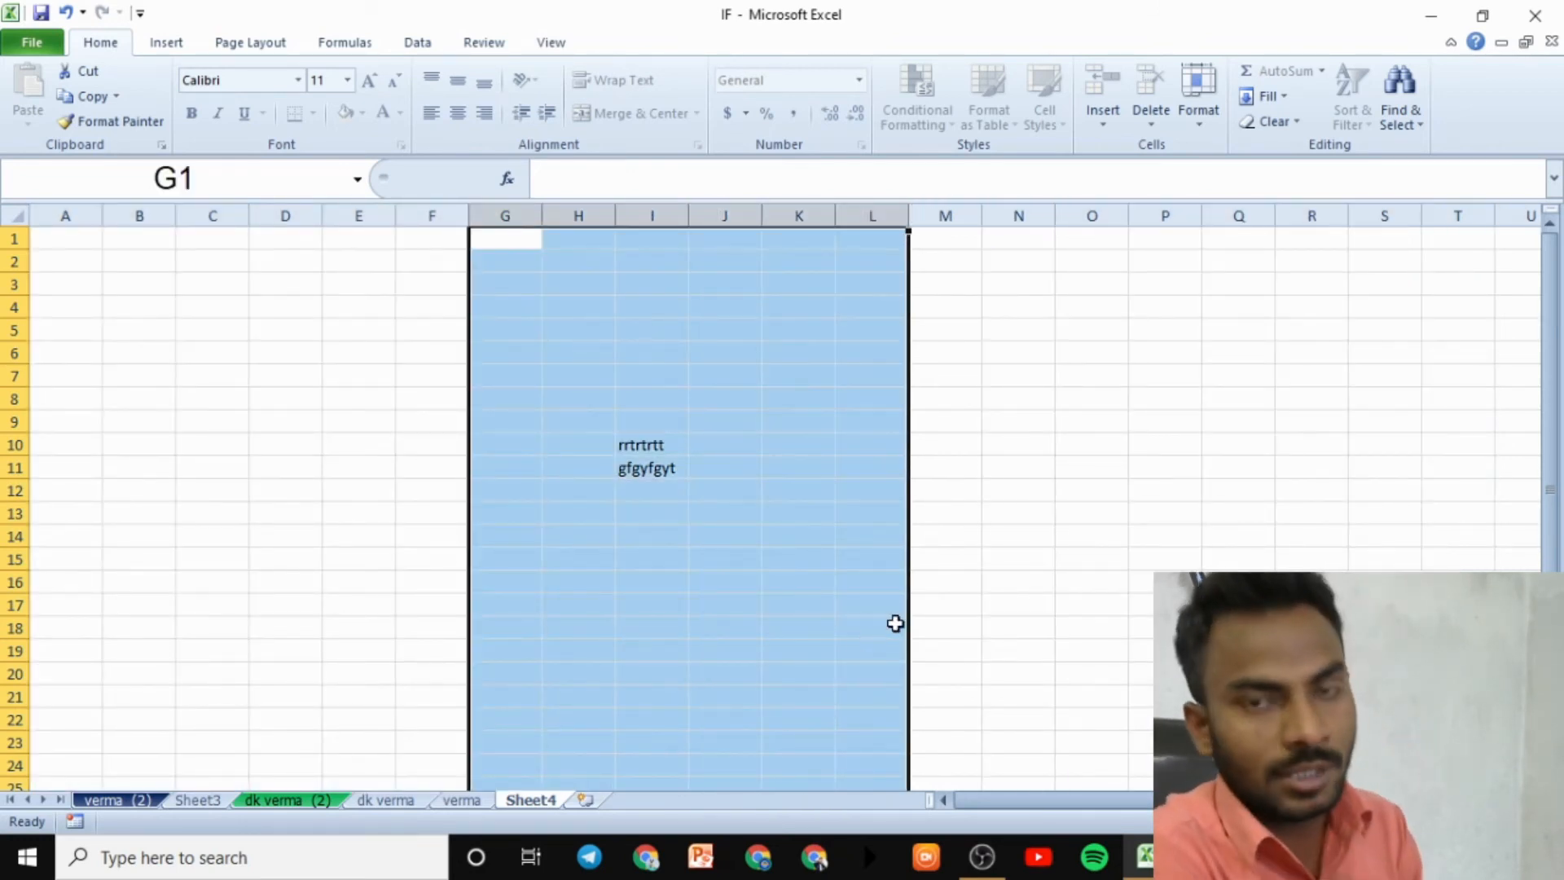
{"action": "left_click", "coordinate": [1000, 586]}
{"action": "left_click_drag", "start_coordinate": [74, 235], "coordinate": [684, 746]}
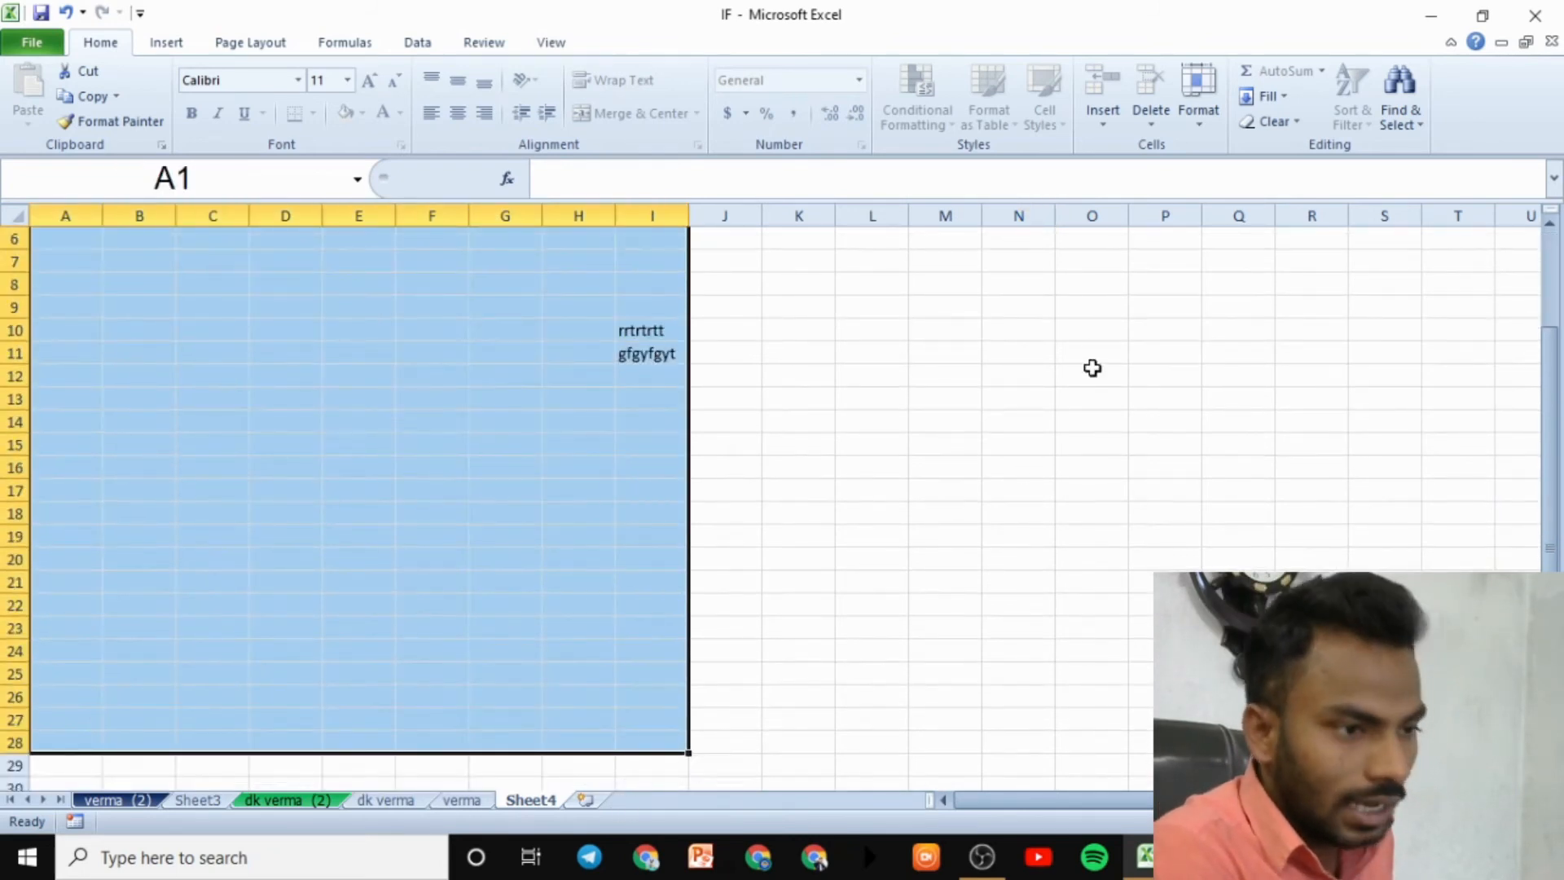
{"action": "left_click_drag", "start_coordinate": [1068, 232], "coordinate": [1531, 778]}
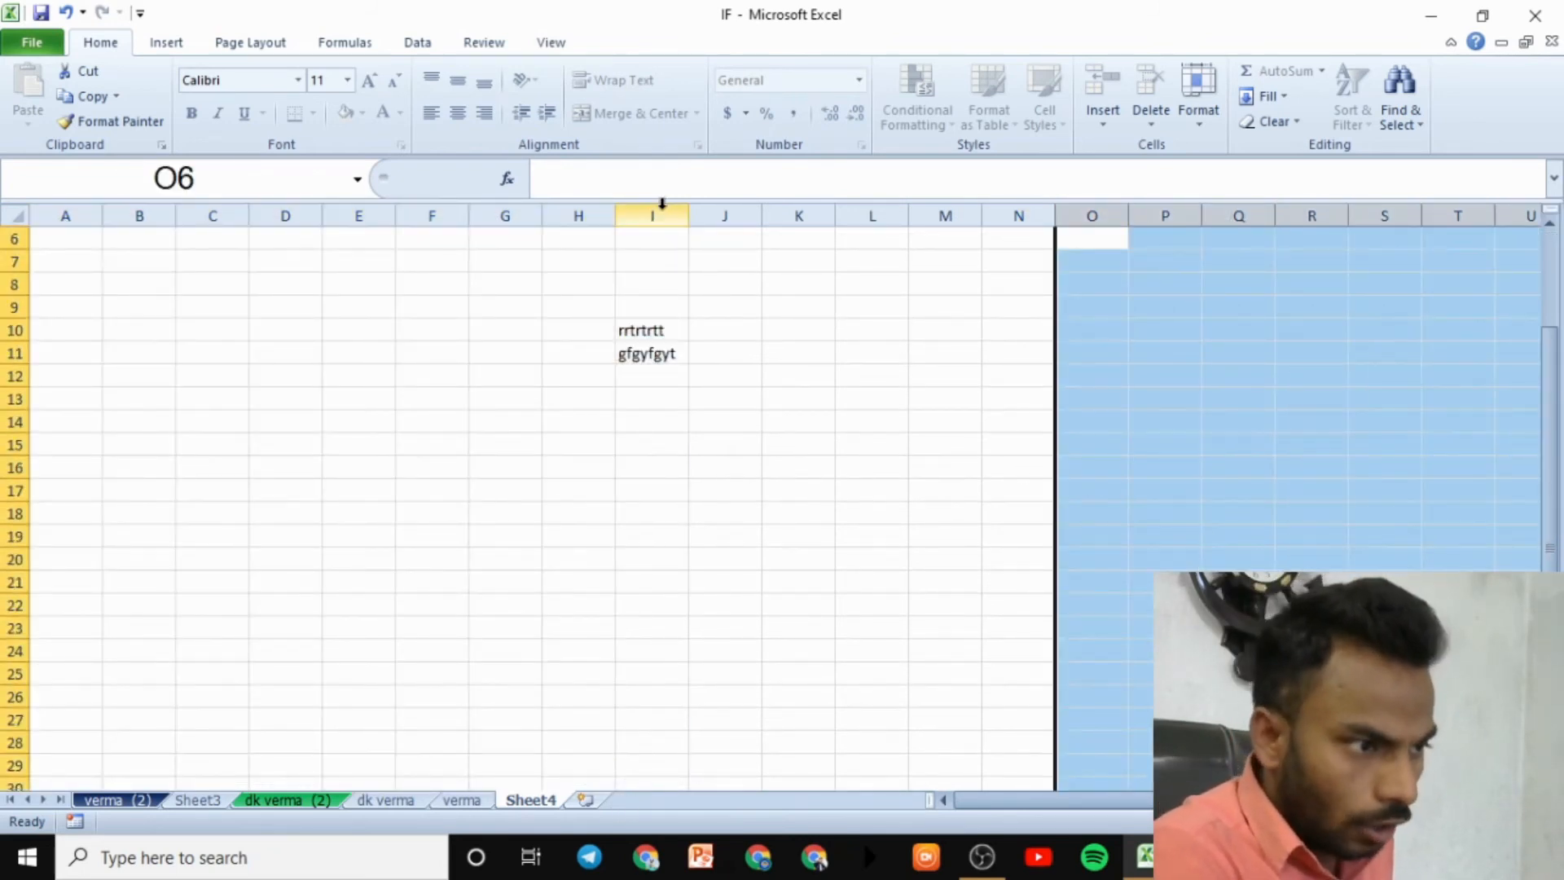
{"action": "left_click_drag", "start_coordinate": [652, 238], "coordinate": [870, 774]}
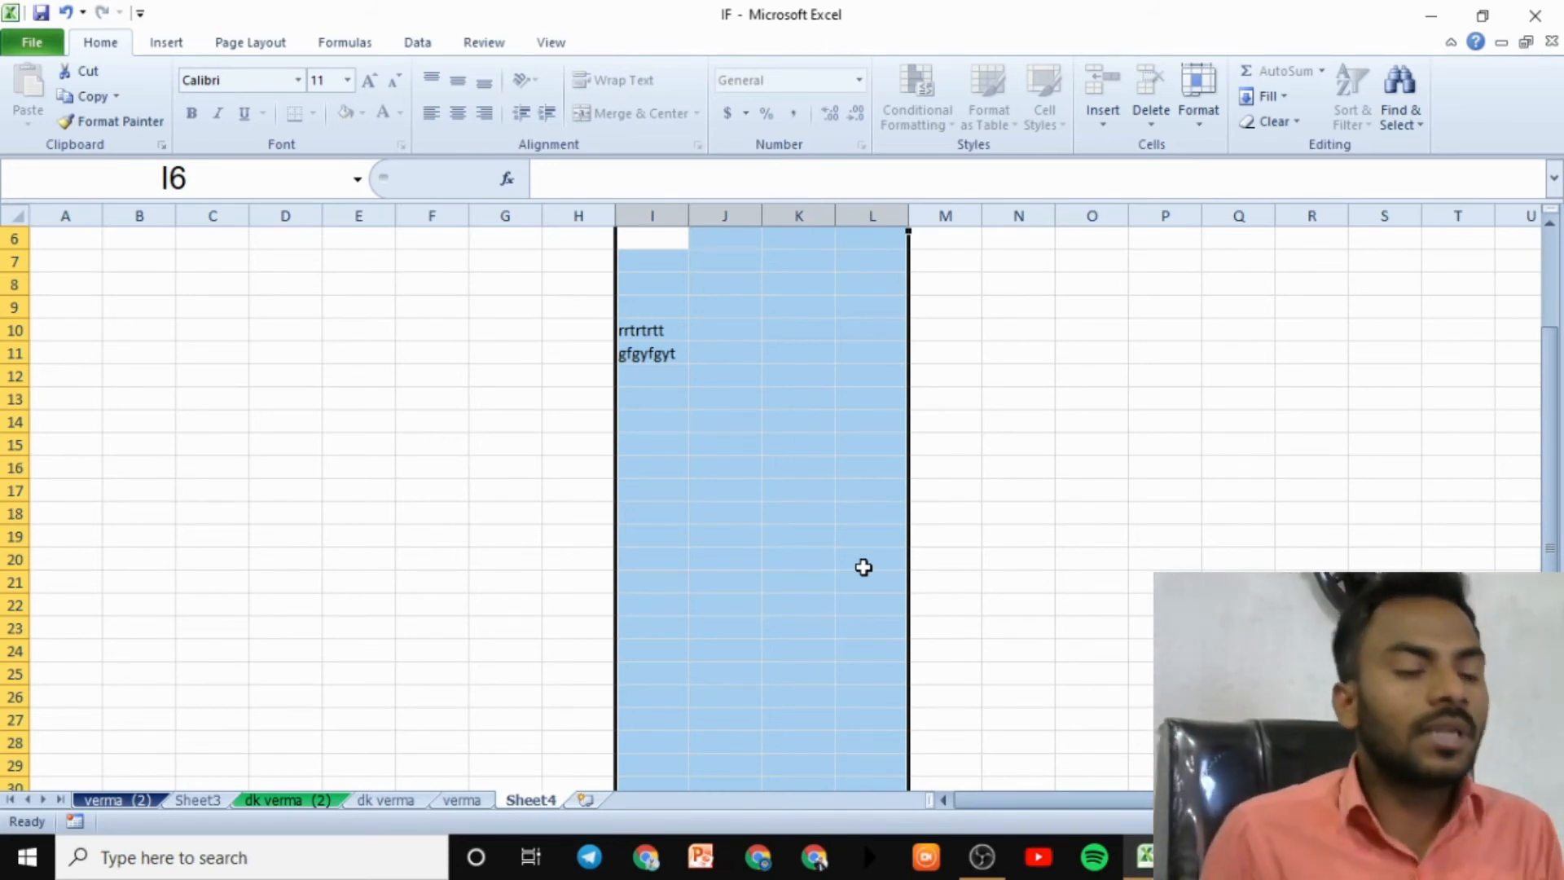
- On the verma (2) sheet, Clear All on the LED column D
{"action": "left_click", "coordinate": [138, 797]}
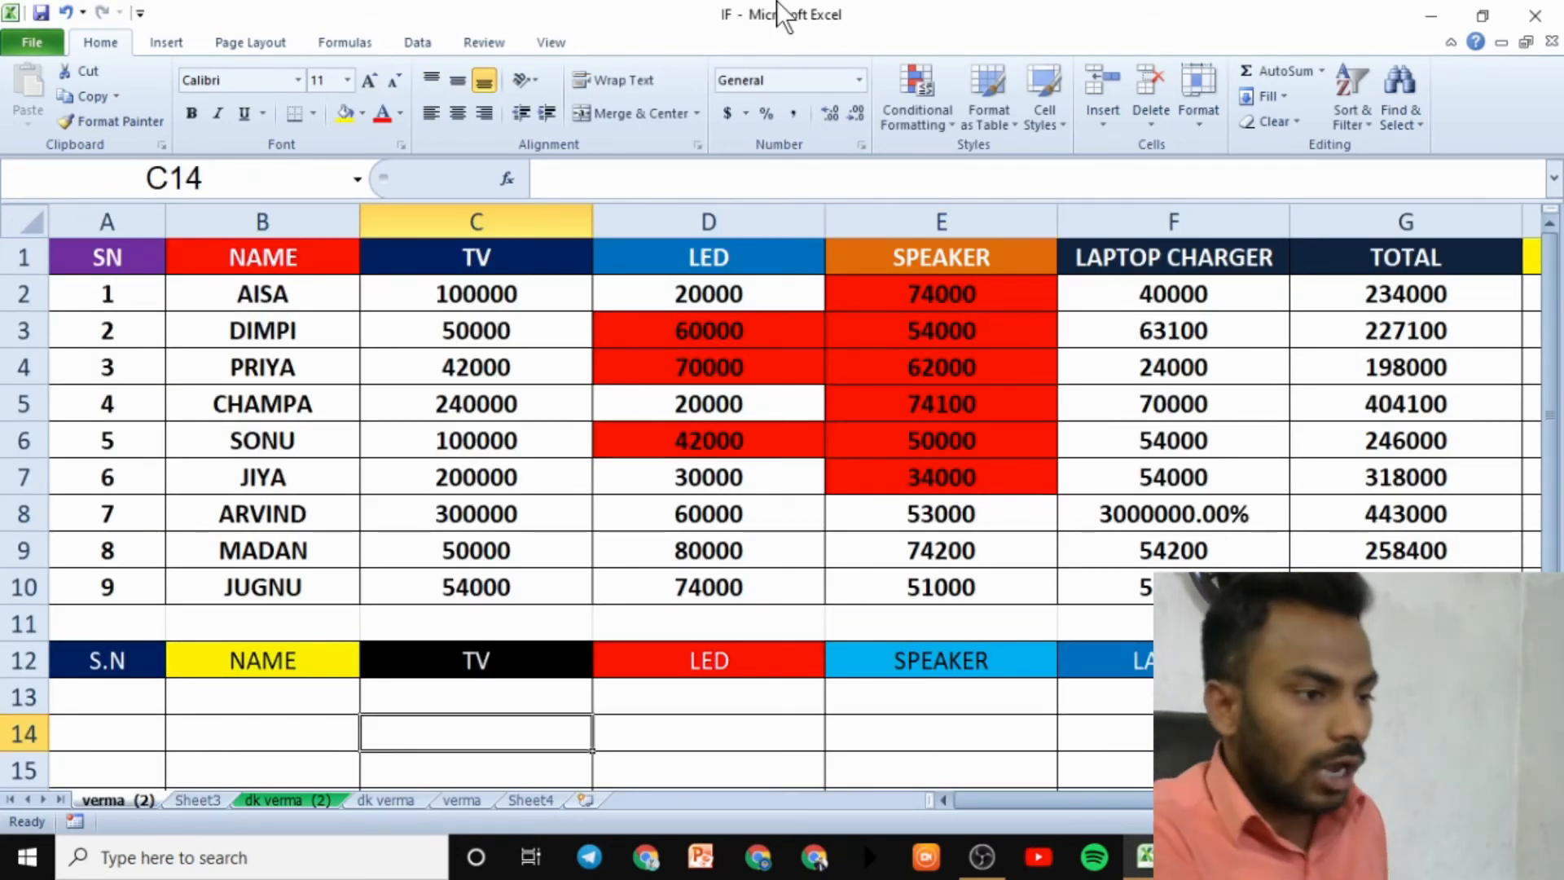
{"action": "left_click", "coordinate": [796, 214]}
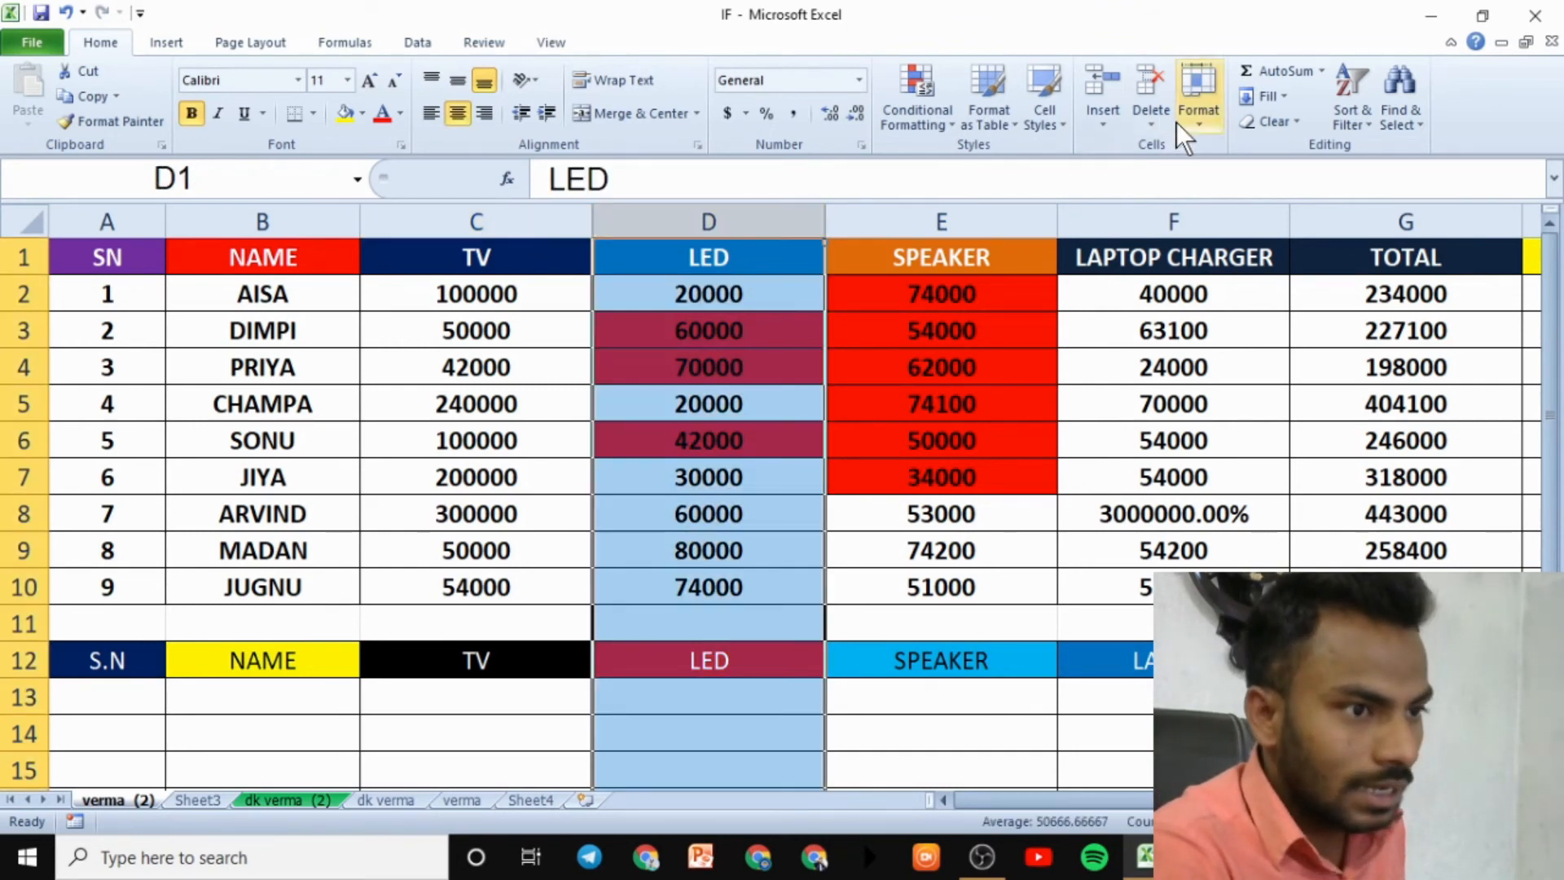
{"action": "left_click", "coordinate": [1247, 123]}
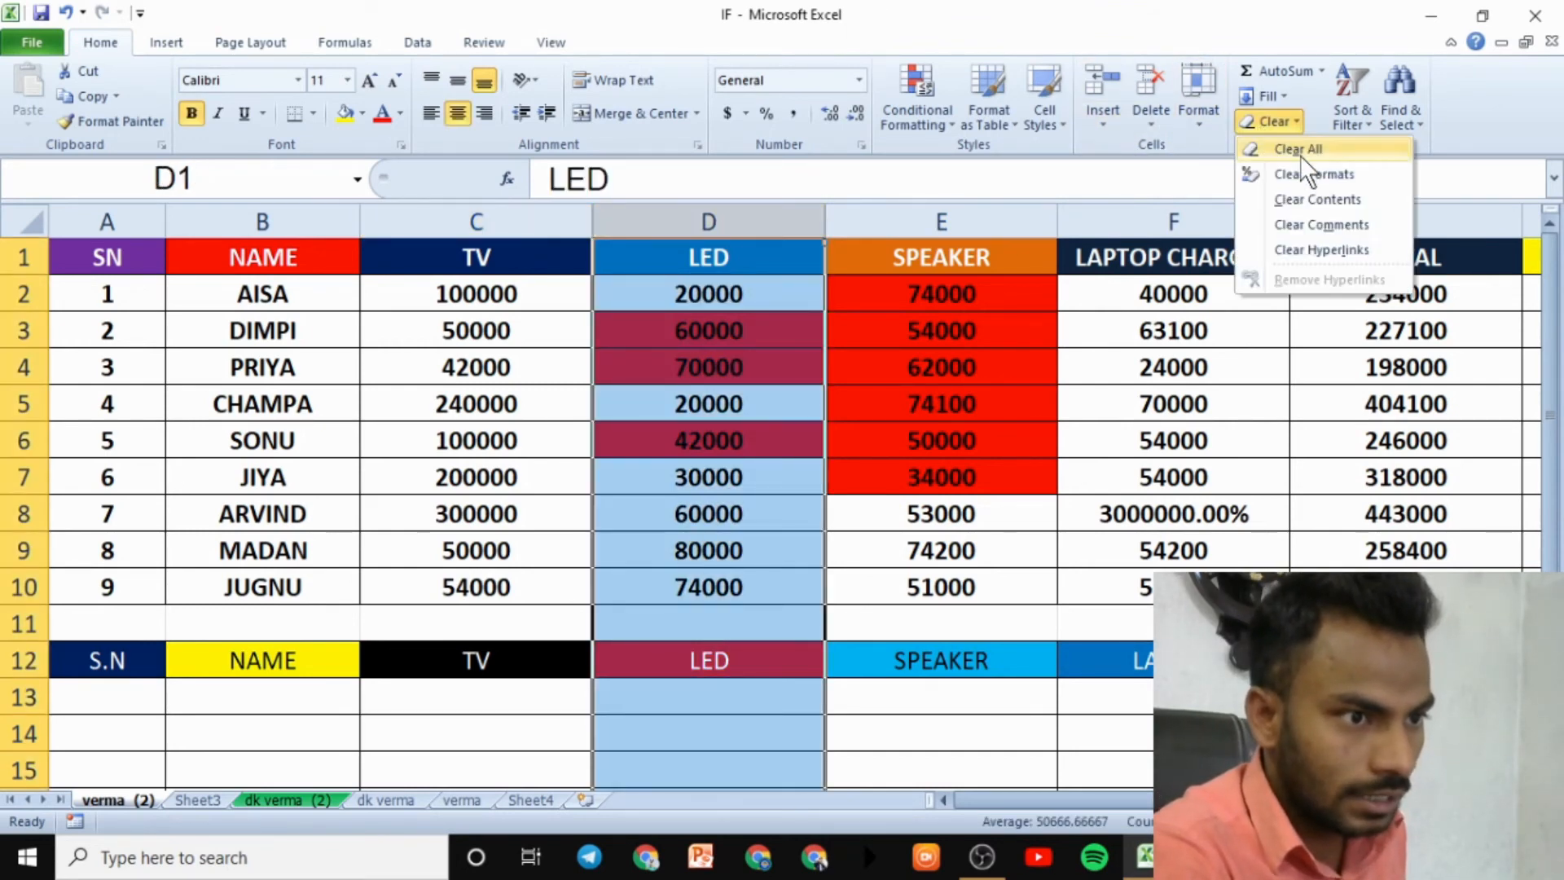
{"action": "left_click", "coordinate": [1291, 147]}
{"action": "left_click", "coordinate": [1275, 400]}
{"action": "left_click", "coordinate": [979, 382]}
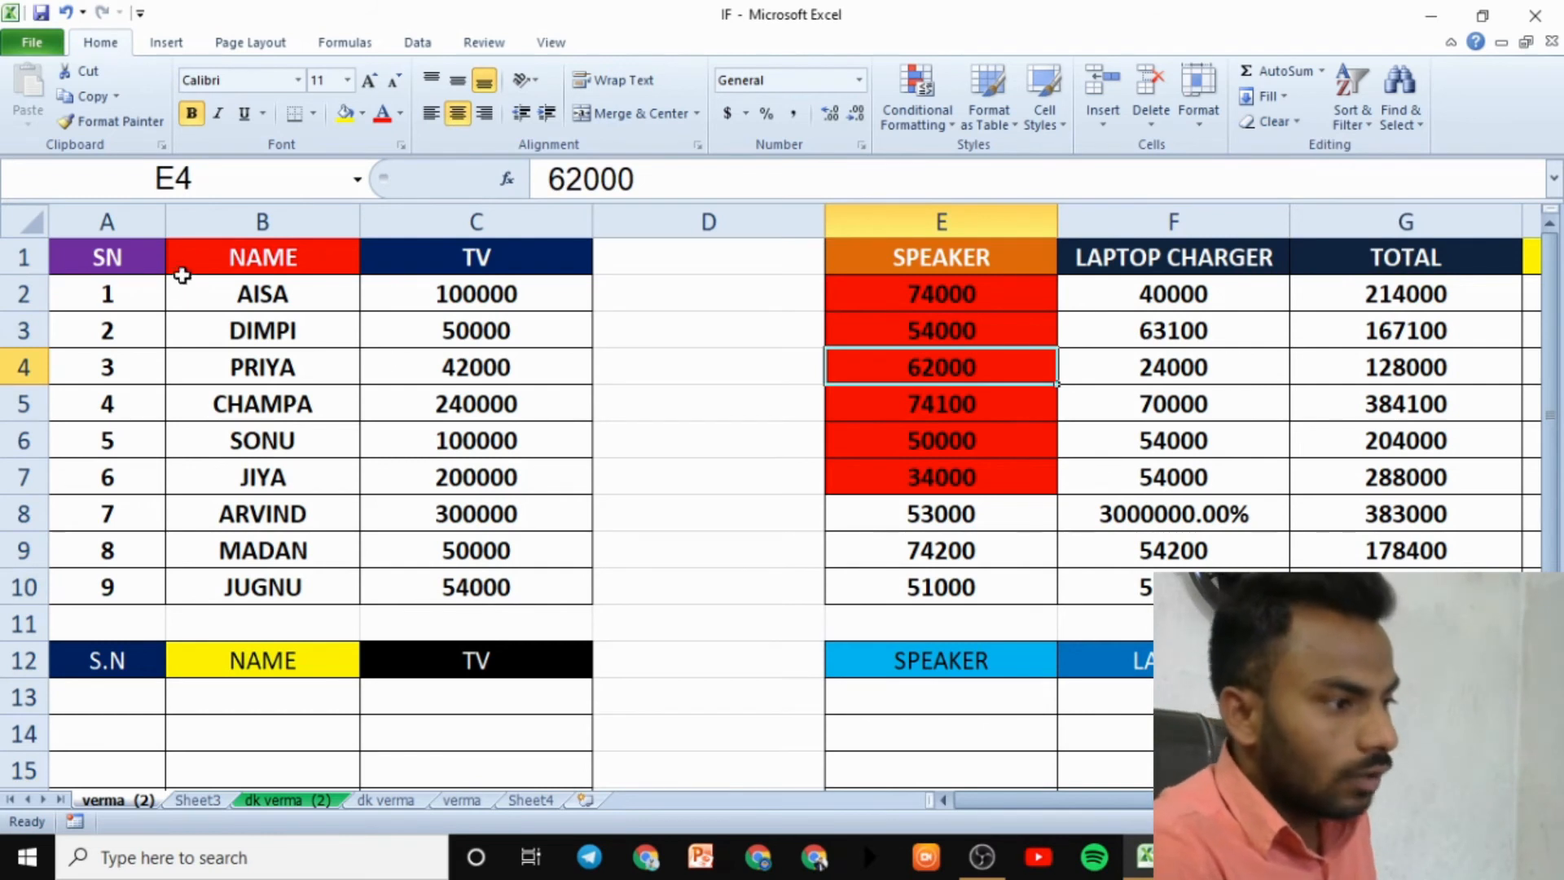
- Select the empty range D1:D14, then the A1:C12 block
{"action": "left_click_drag", "start_coordinate": [673, 260], "coordinate": [763, 718]}
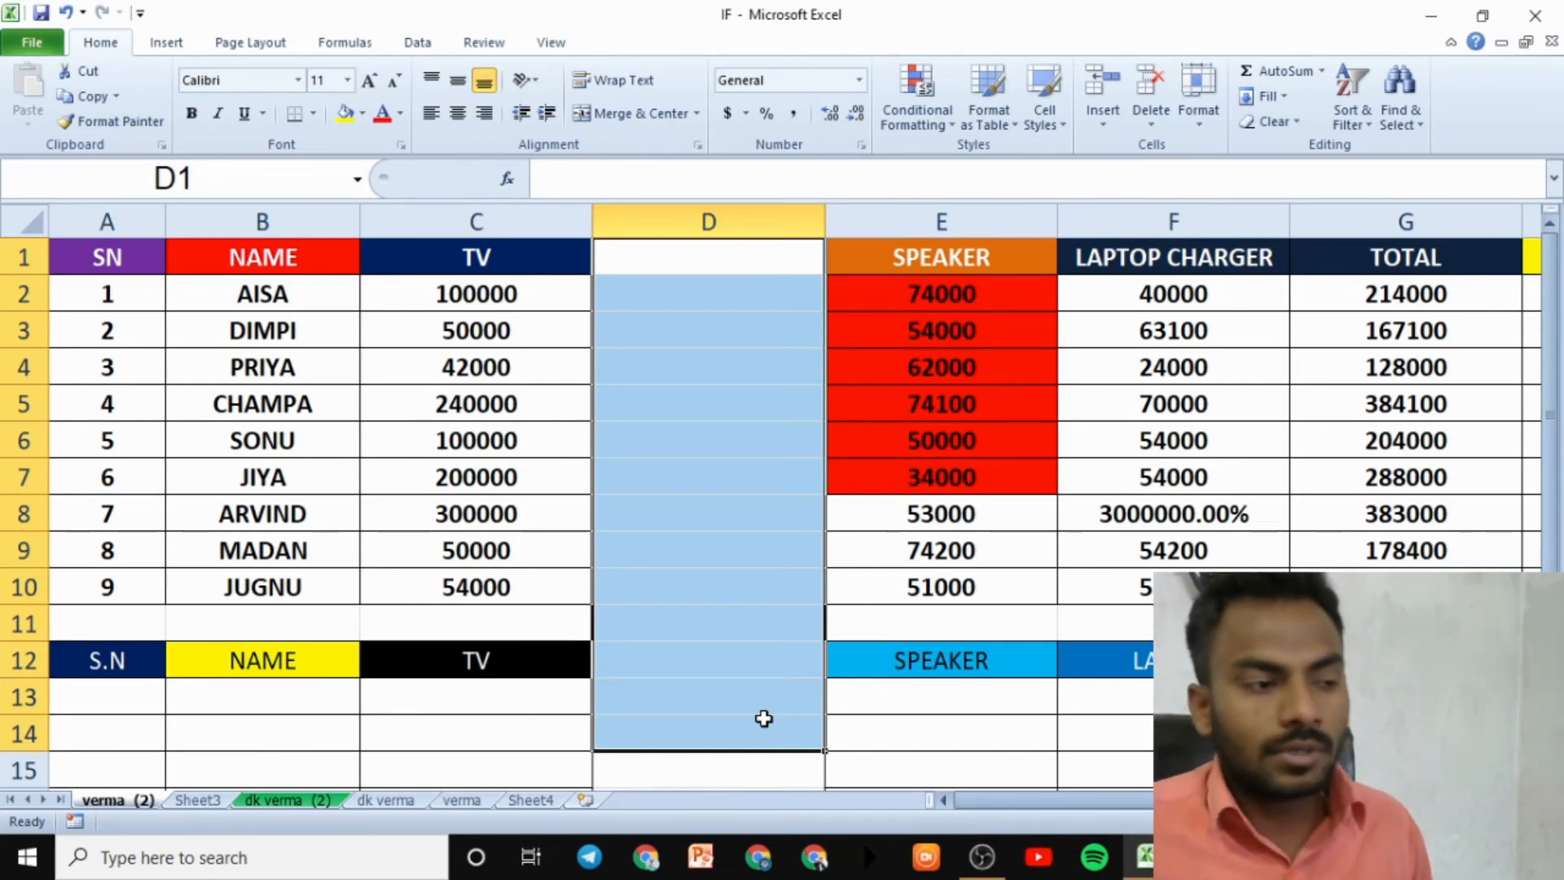
{"action": "left_click", "coordinate": [176, 260]}
{"action": "left_click_drag", "start_coordinate": [147, 259], "coordinate": [501, 656]}
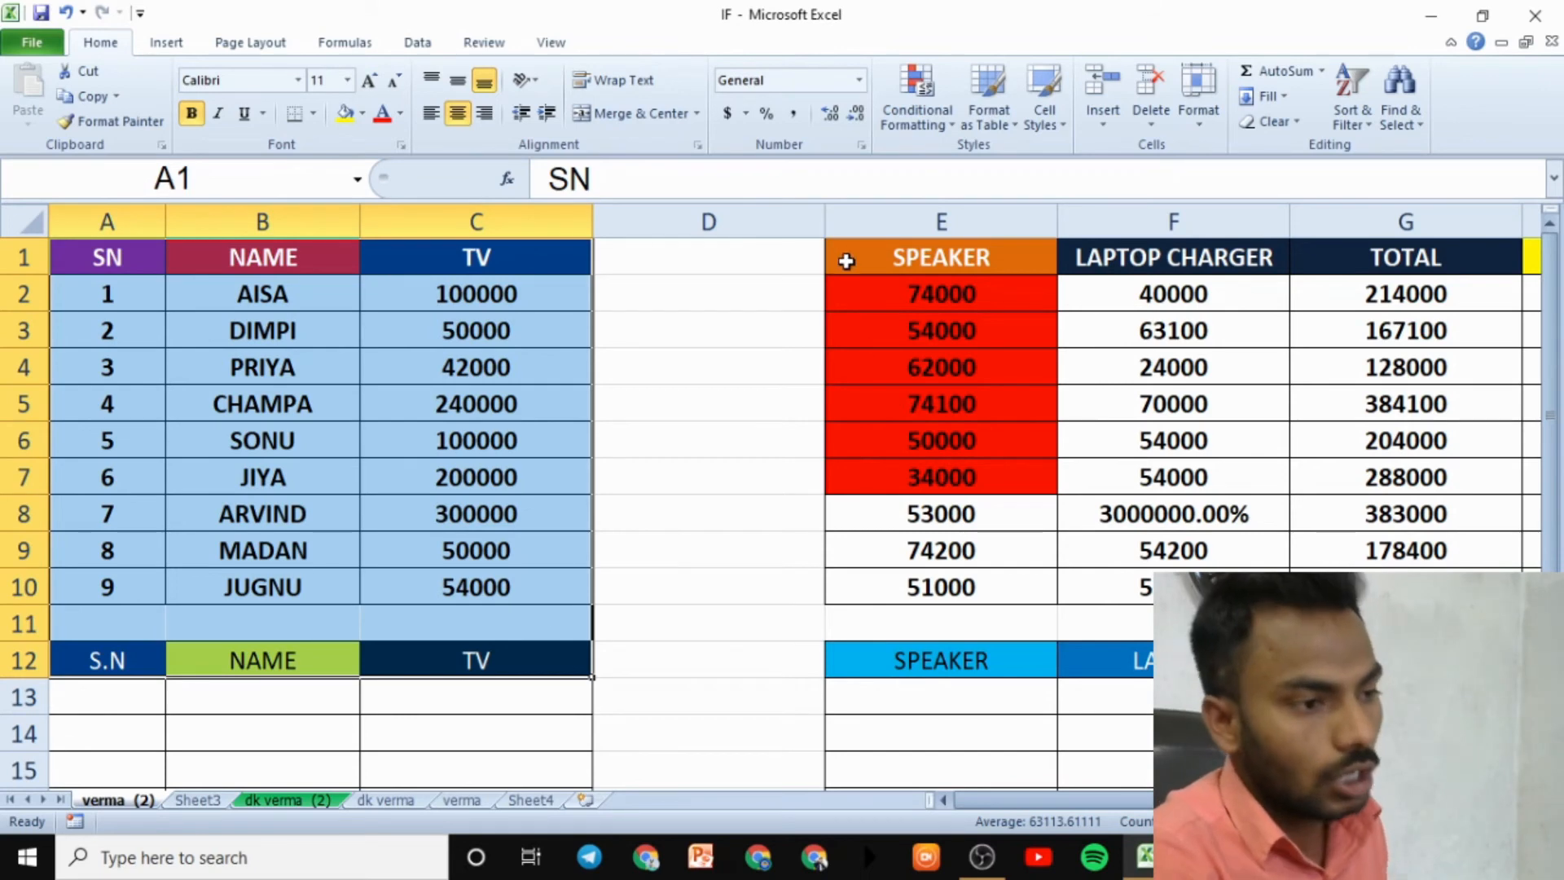
- Select column D and turn off Lock Cell for it
{"action": "left_click_drag", "start_coordinate": [847, 260], "coordinate": [1406, 624]}
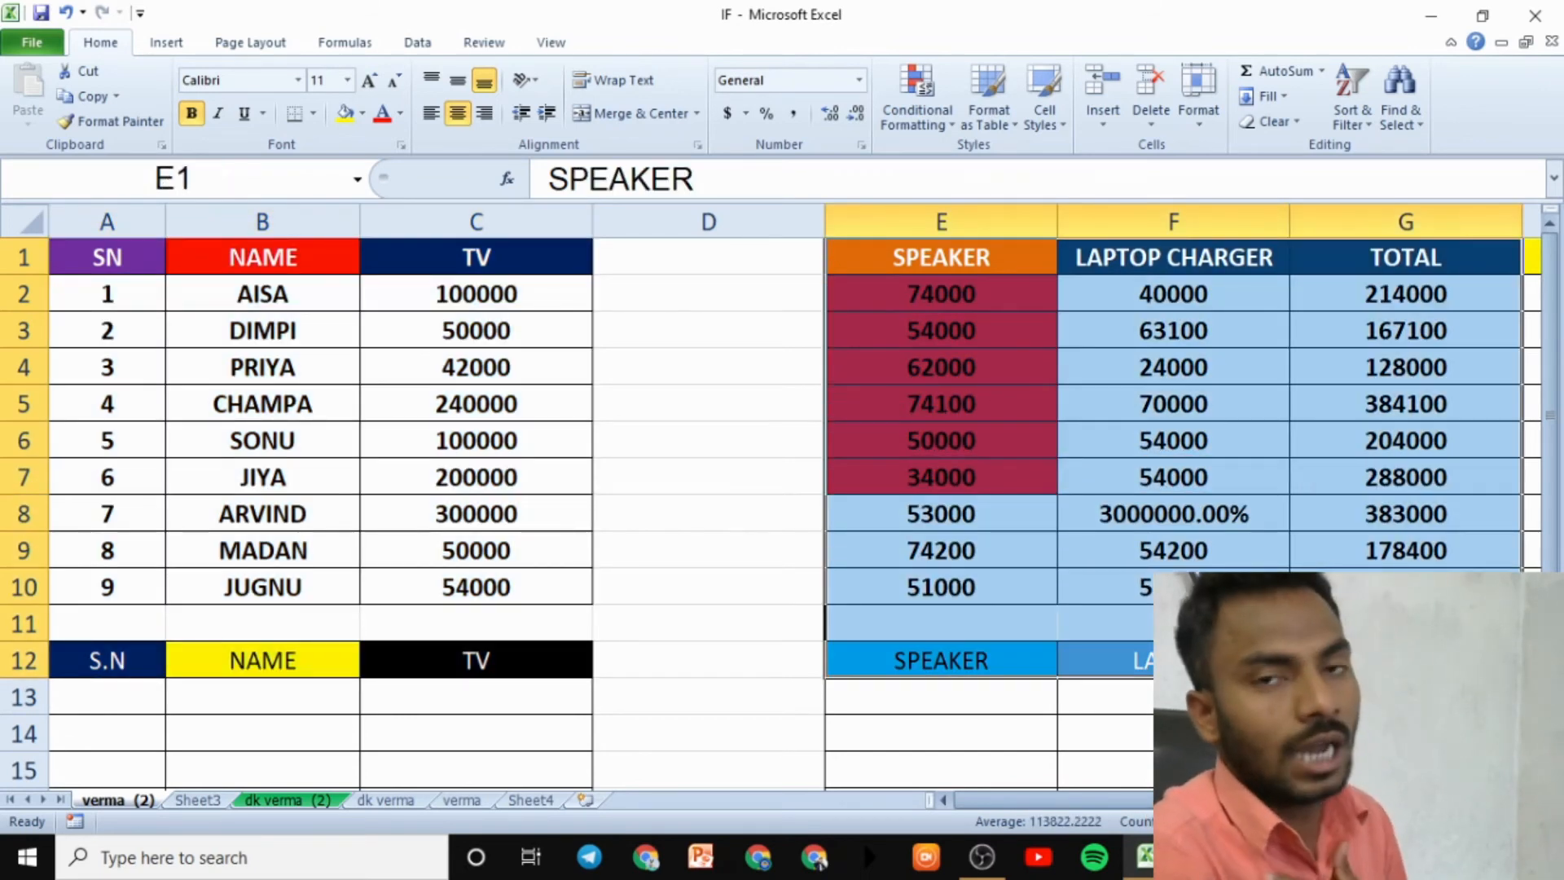
{"action": "left_click", "coordinate": [725, 258]}
{"action": "left_click", "coordinate": [766, 228]}
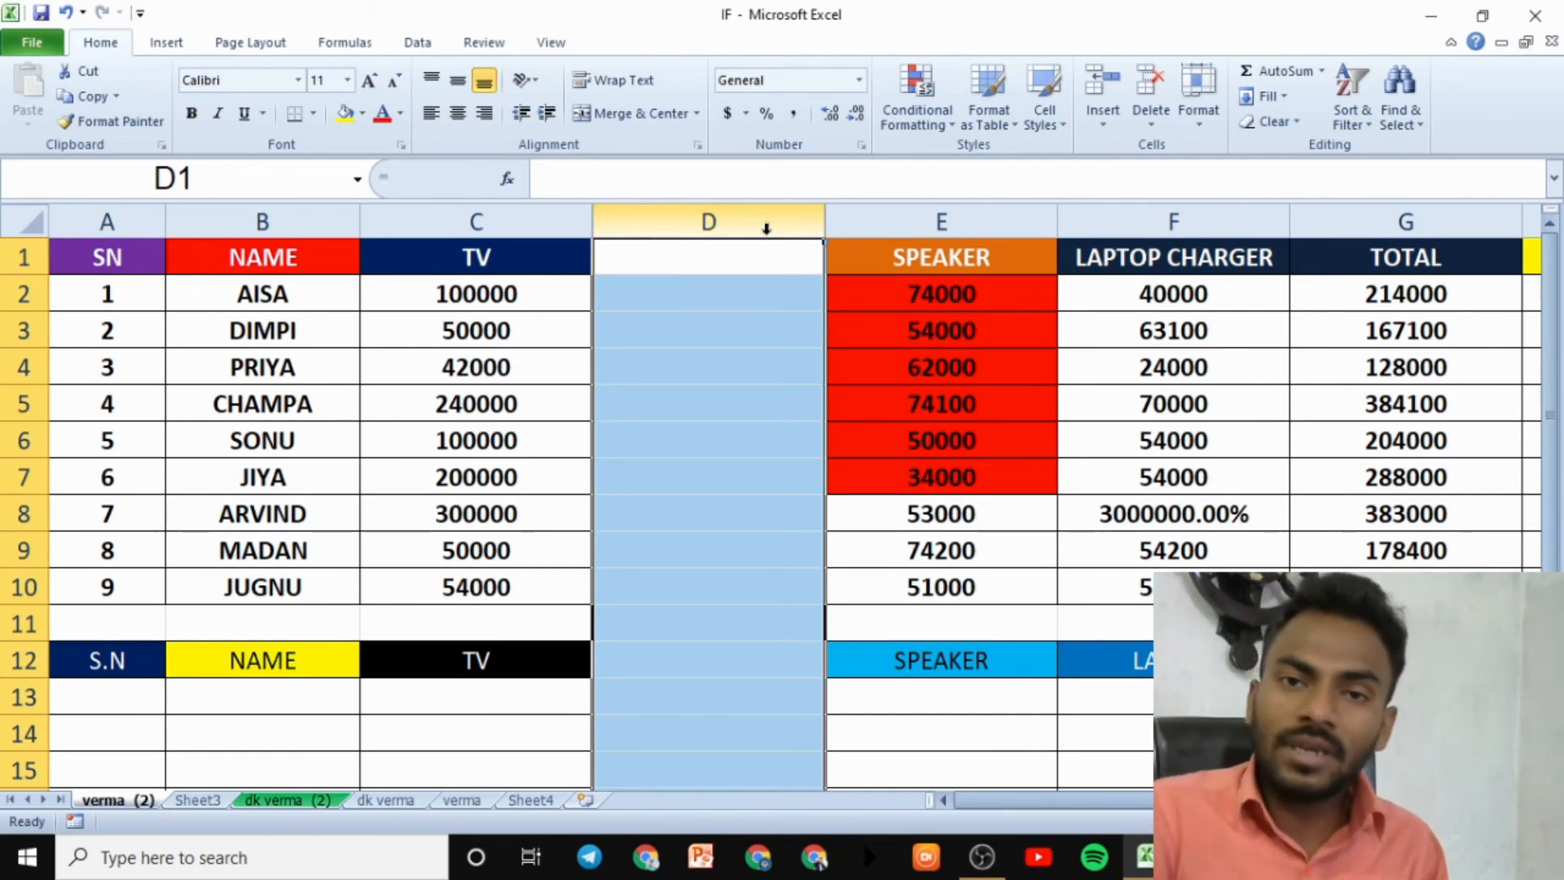
{"action": "left_click_drag", "start_coordinate": [151, 259], "coordinate": [520, 693]}
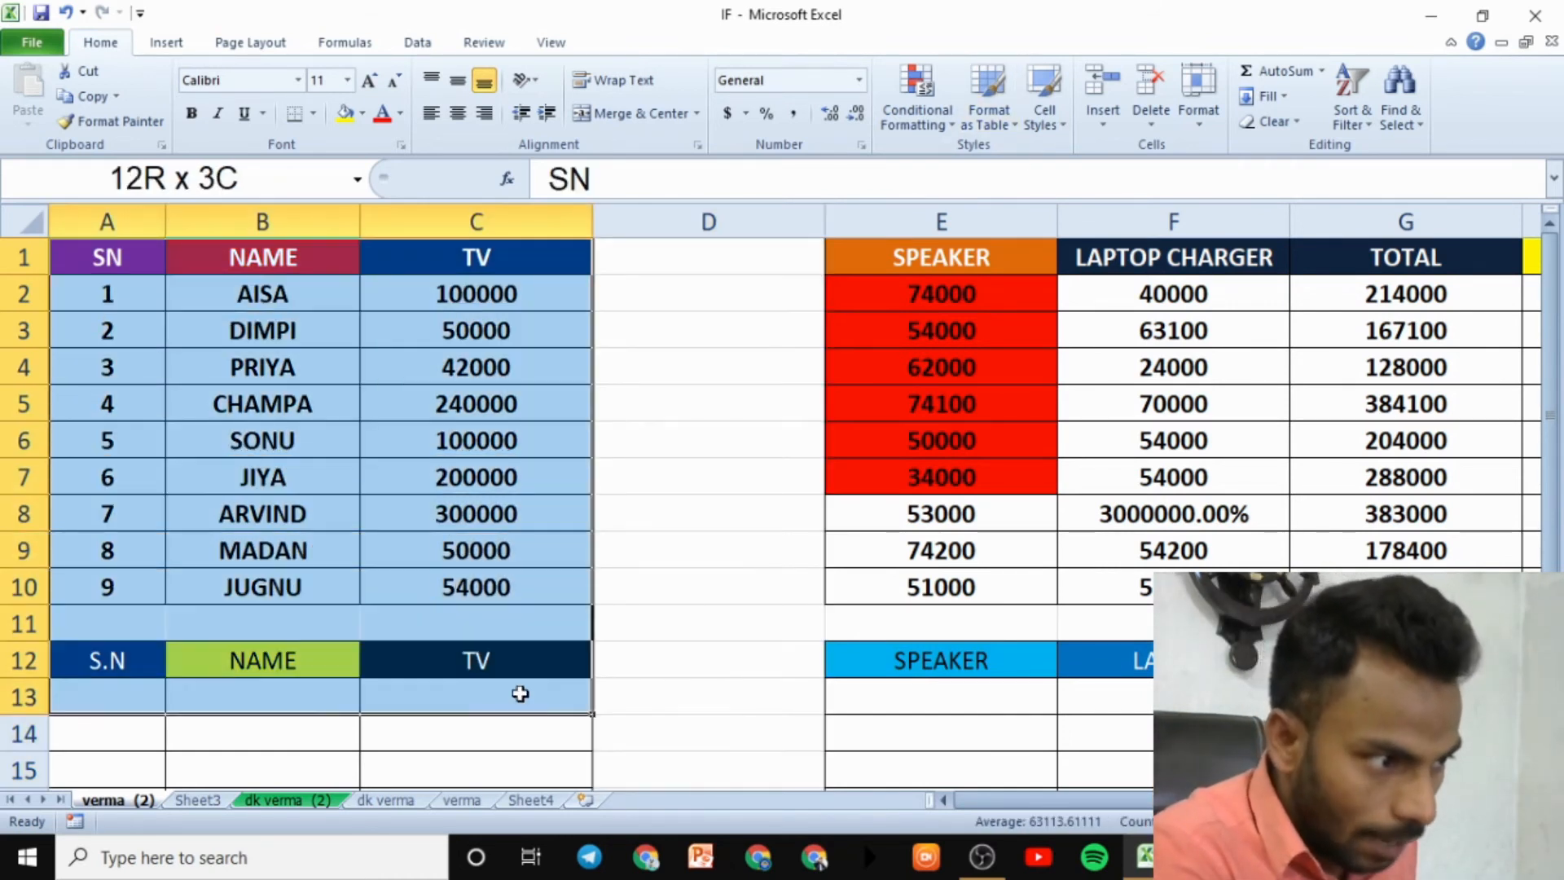
{"action": "left_click_drag", "start_coordinate": [917, 274], "coordinate": [1124, 623]}
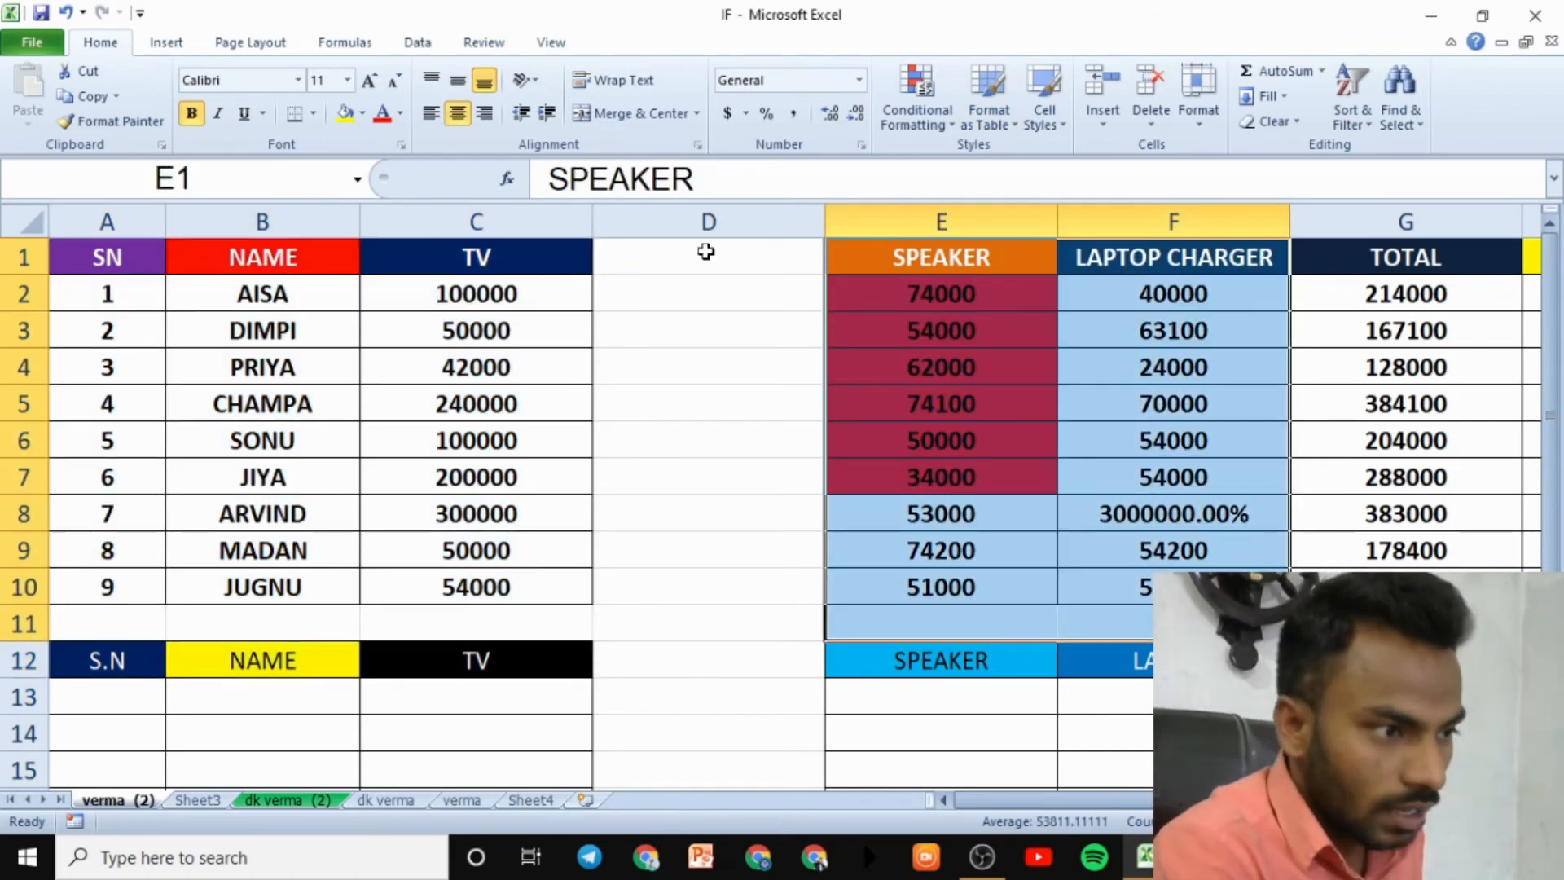
{"action": "left_click", "coordinate": [705, 220]}
{"action": "left_click", "coordinate": [1196, 119]}
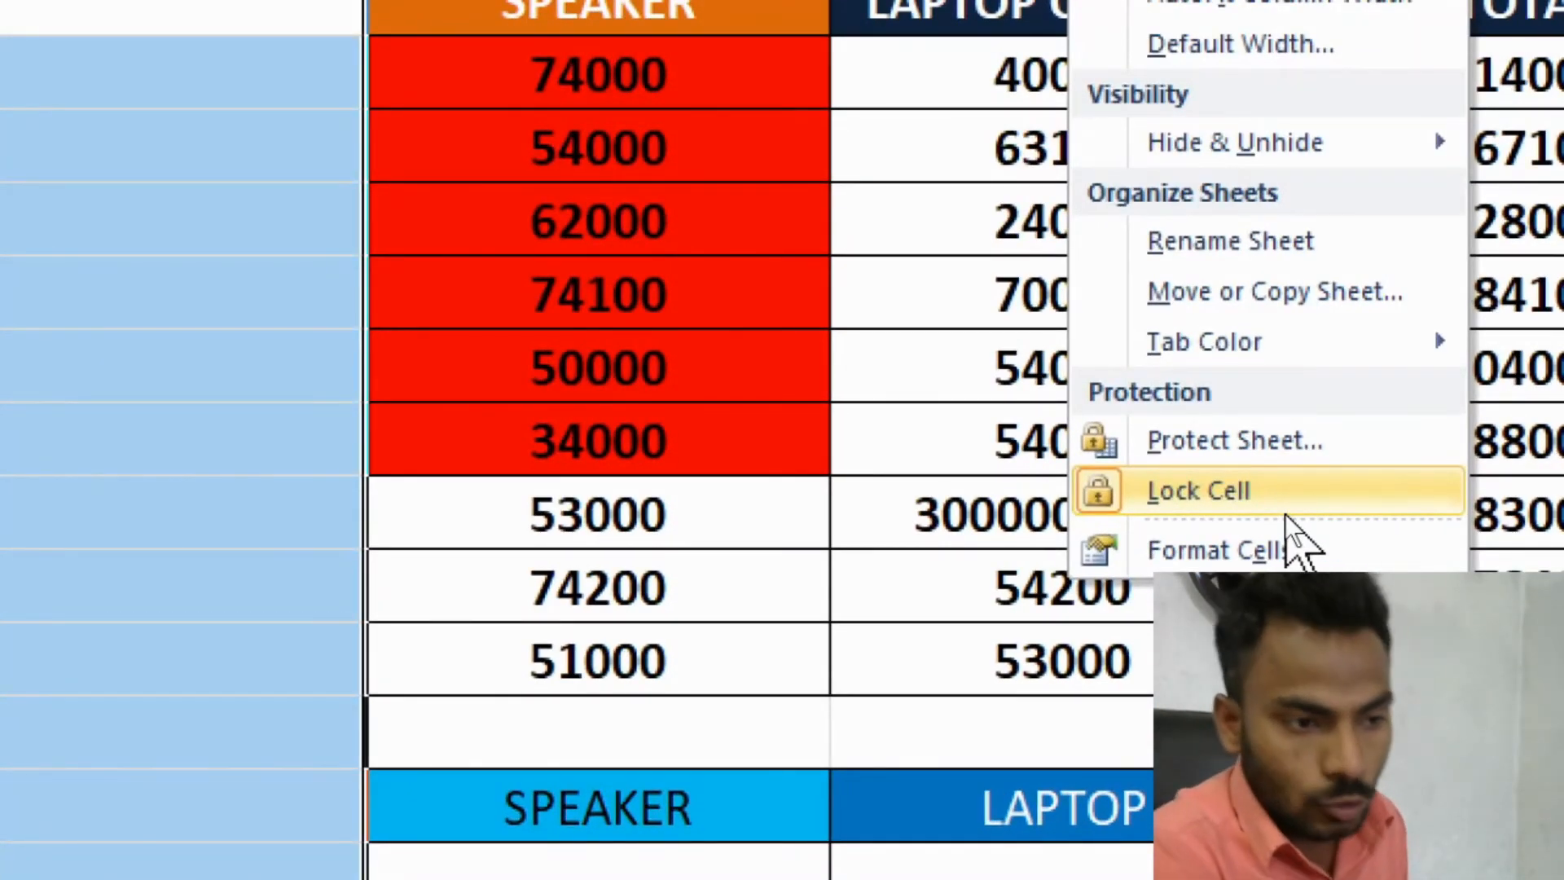
{"action": "left_click", "coordinate": [1285, 512]}
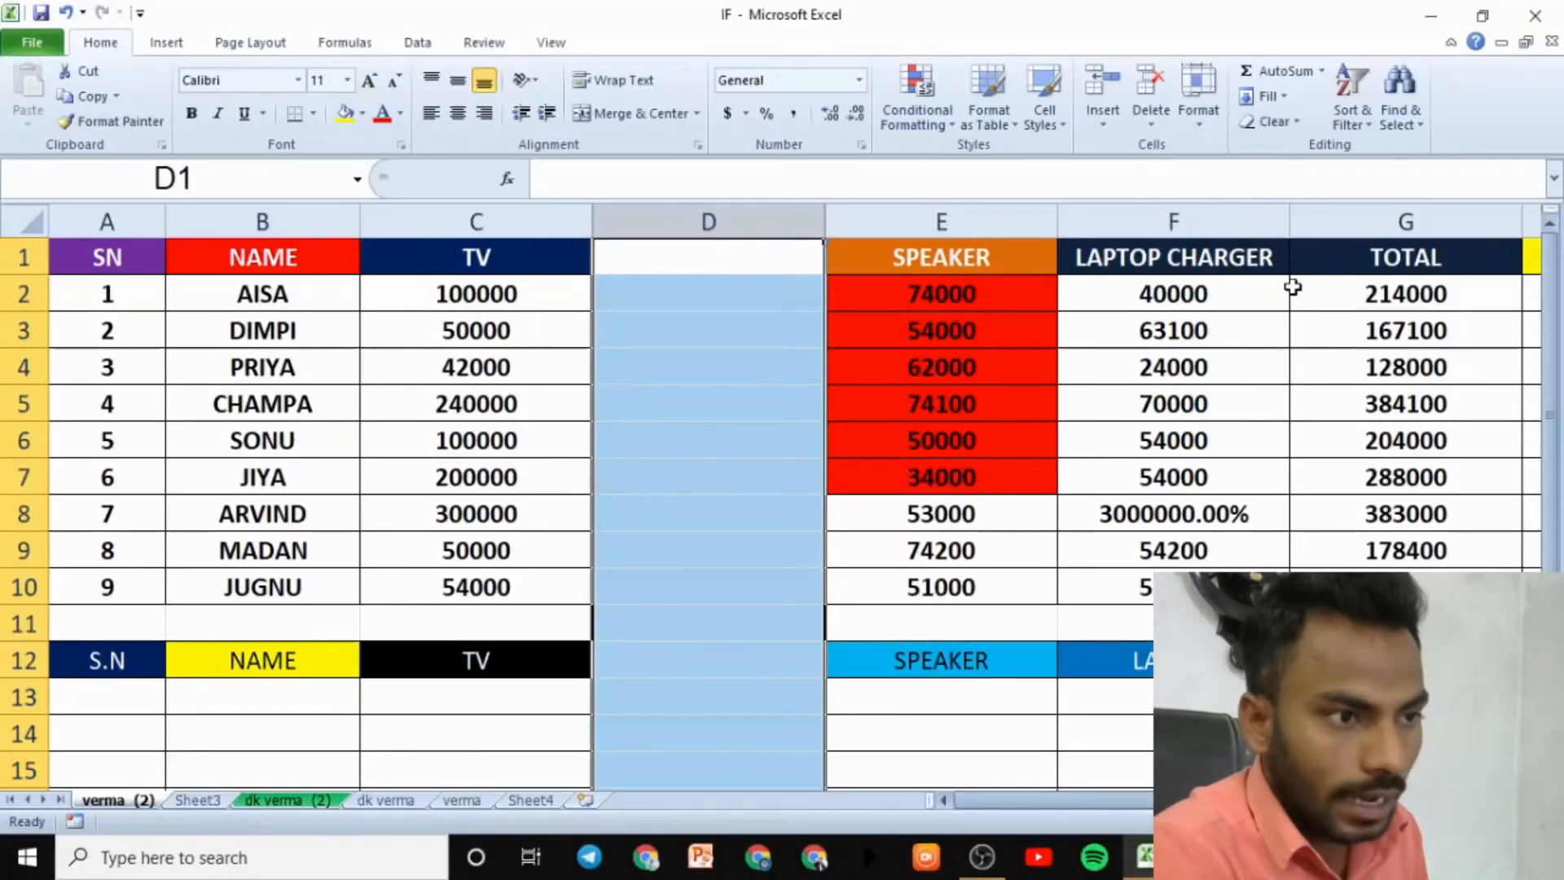
- Protect the verma (2) sheet with a confirmed password
{"action": "left_click", "coordinate": [1205, 126]}
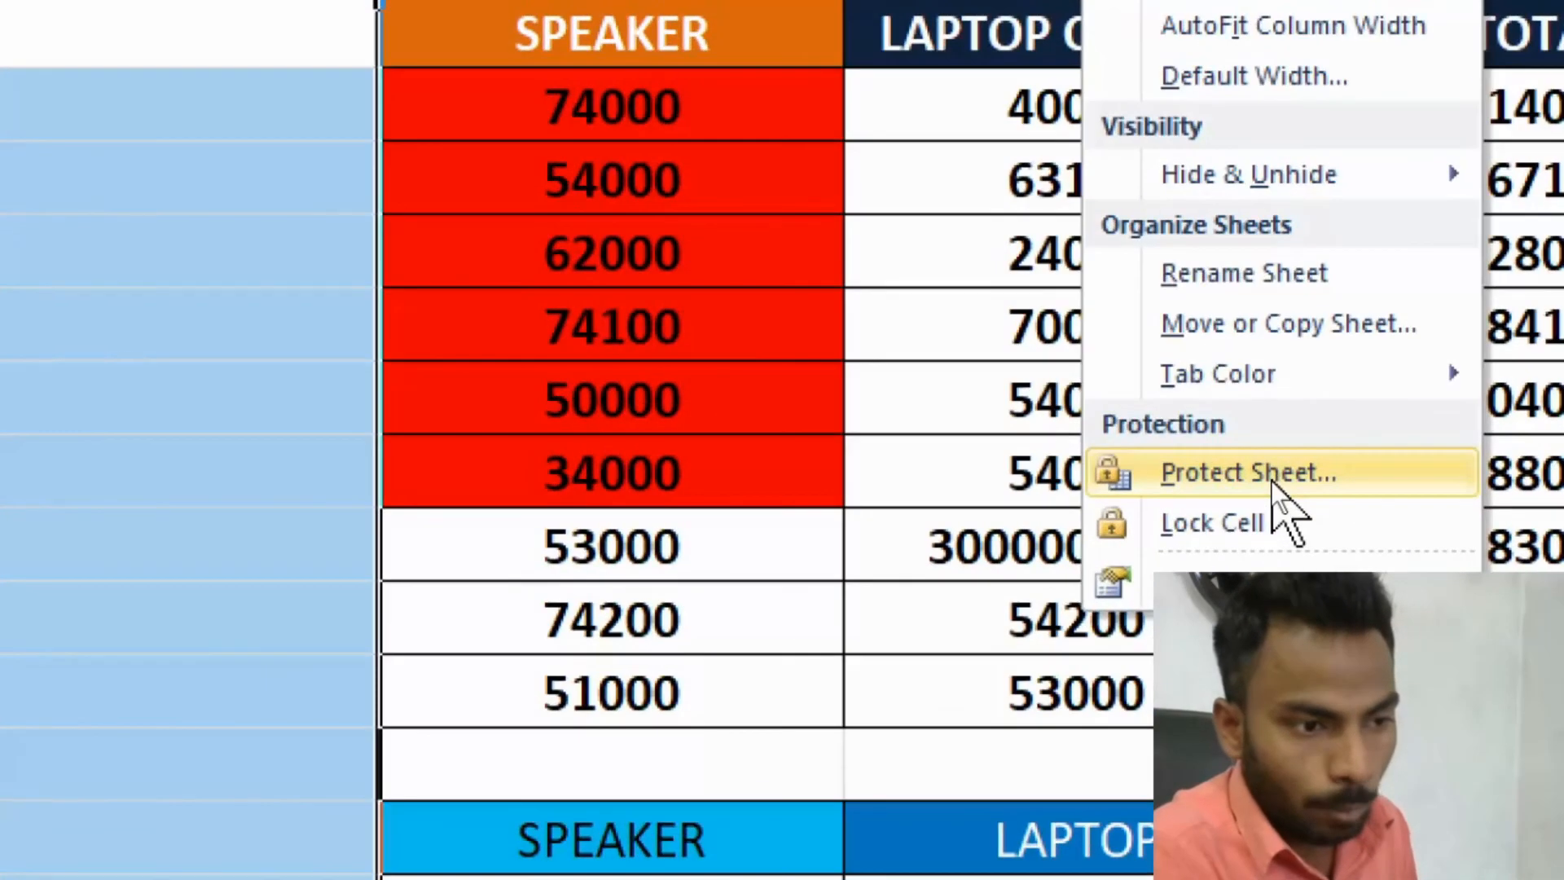
{"action": "left_click", "coordinate": [1271, 480]}
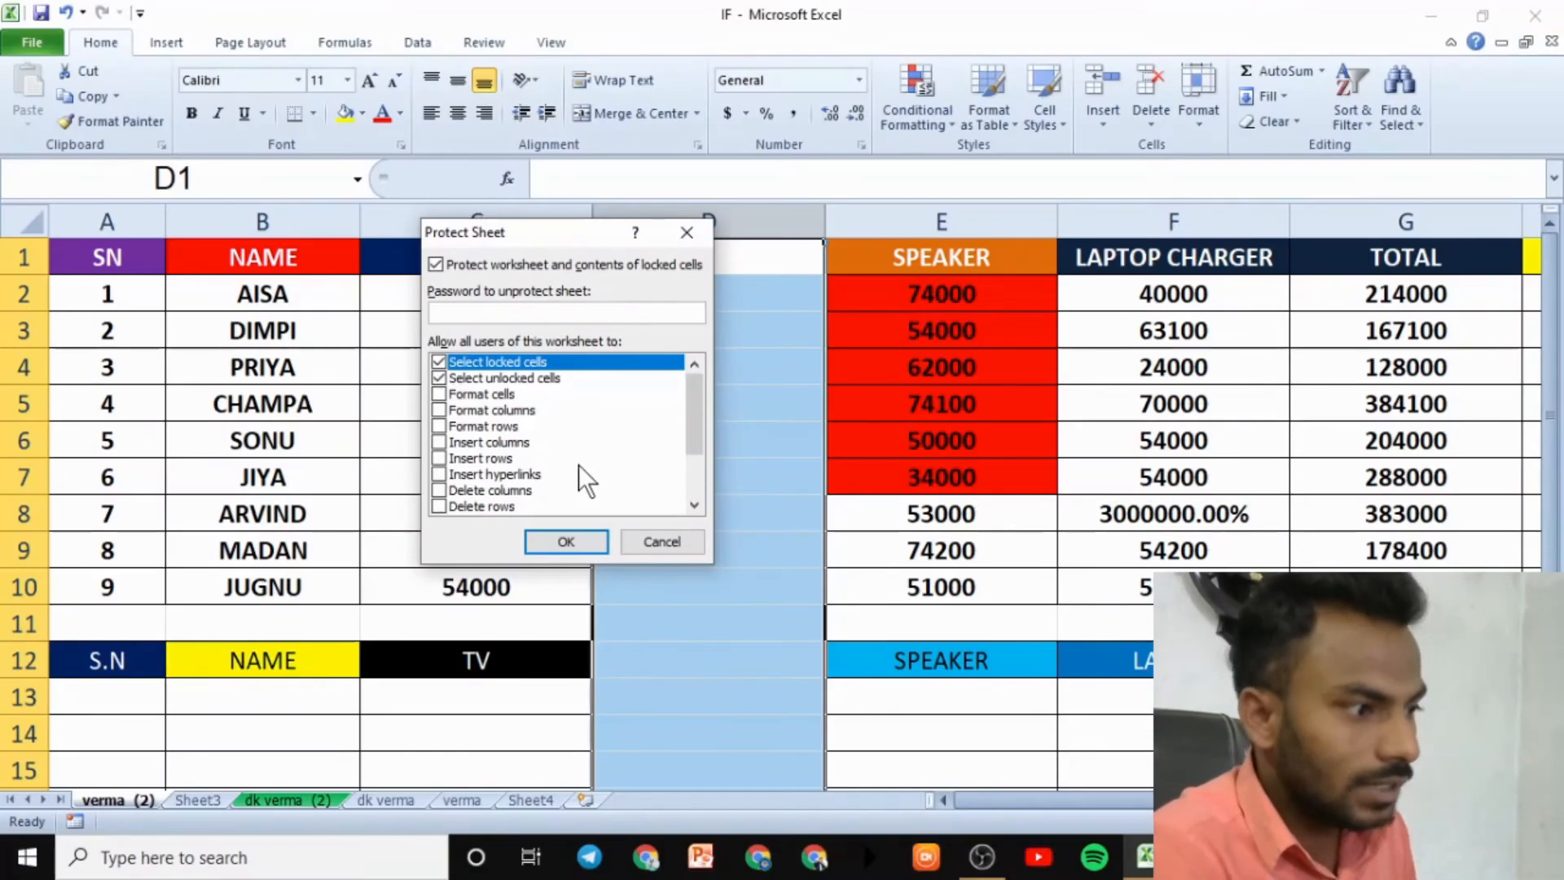
{"action": "type", "text": "12345"}
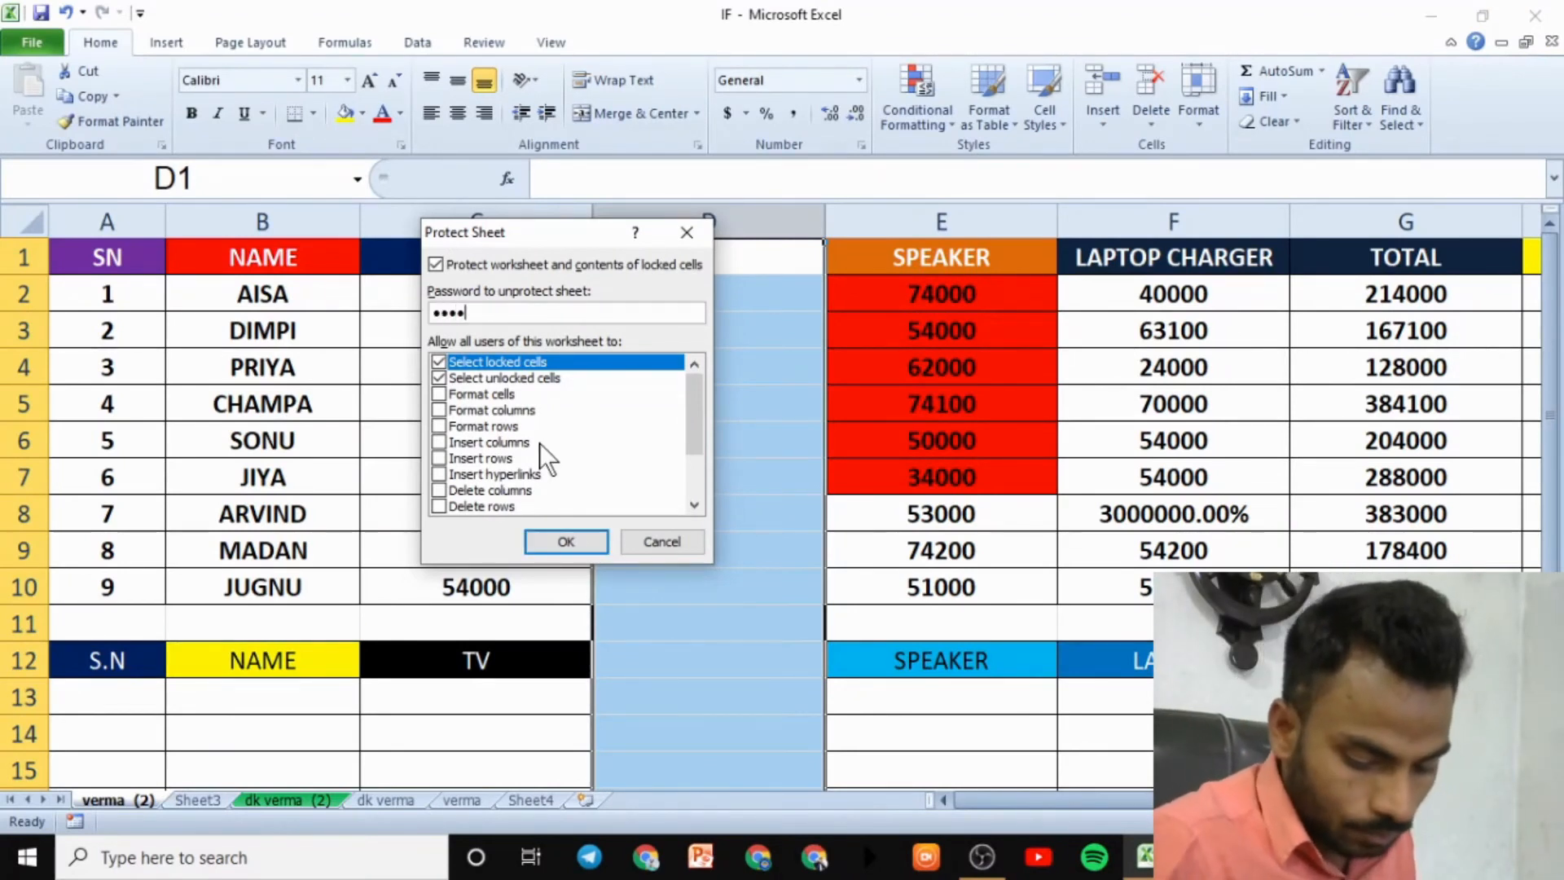
{"action": "left_click", "coordinate": [544, 534]}
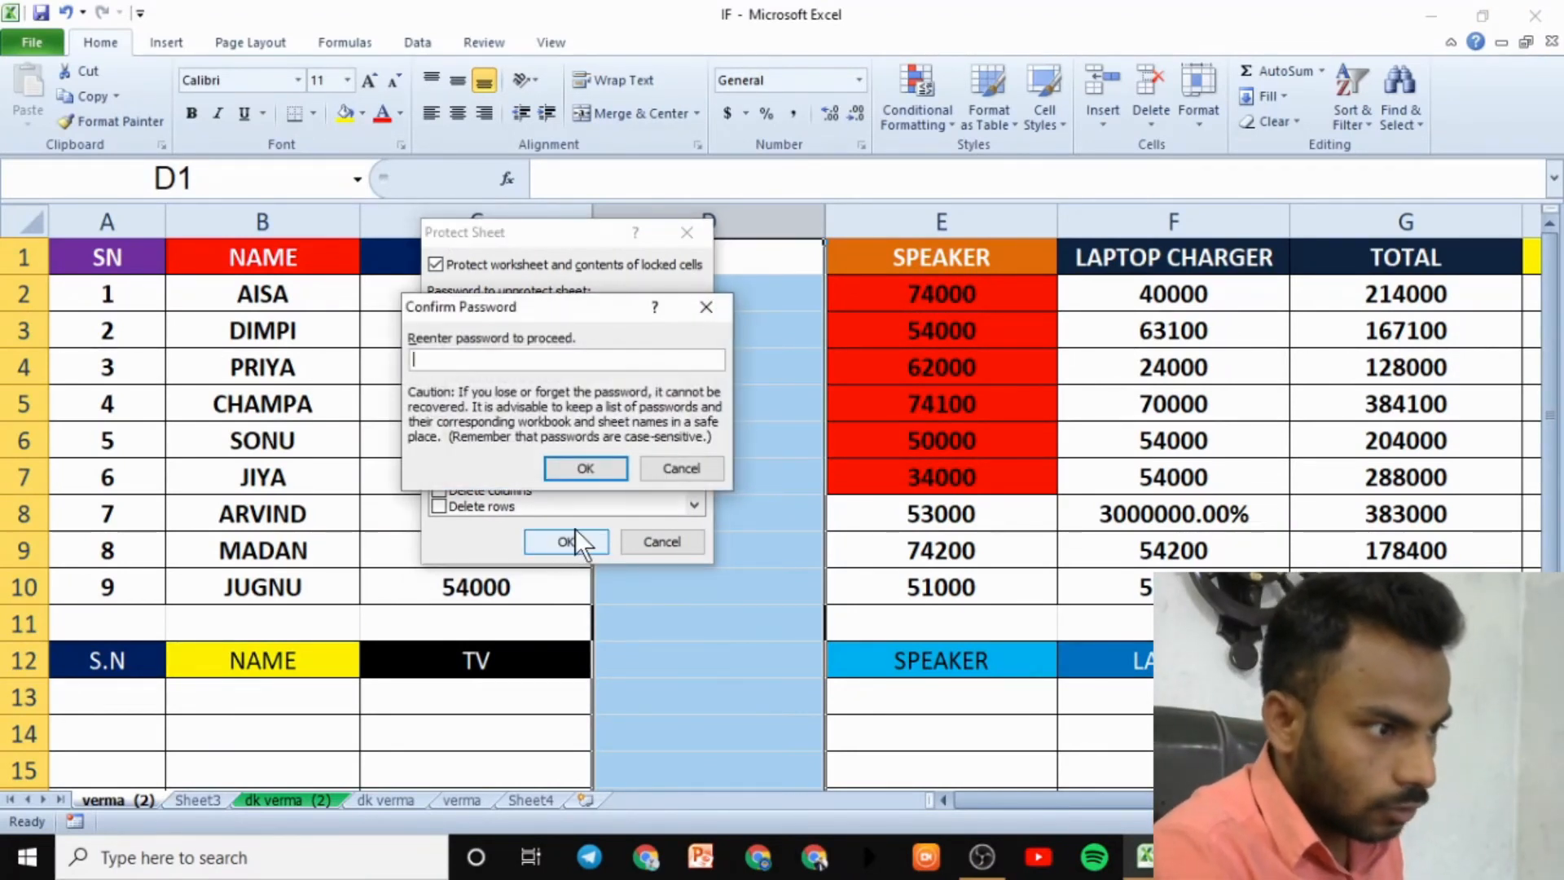
{"action": "type", "text": "12345"}
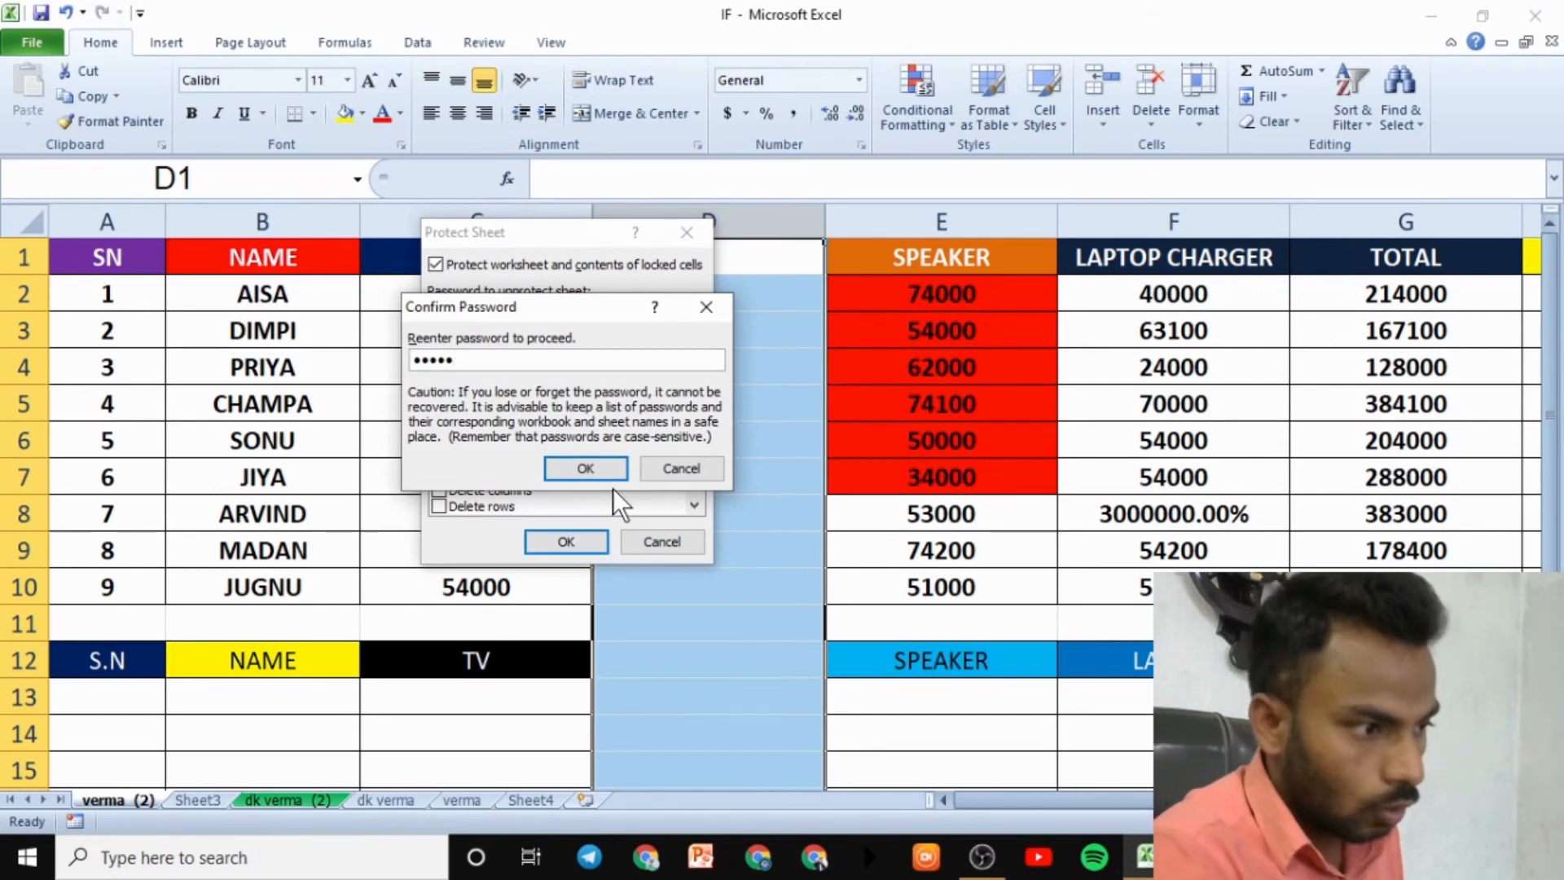
{"action": "left_click", "coordinate": [588, 469]}
{"action": "left_click", "coordinate": [900, 550]}
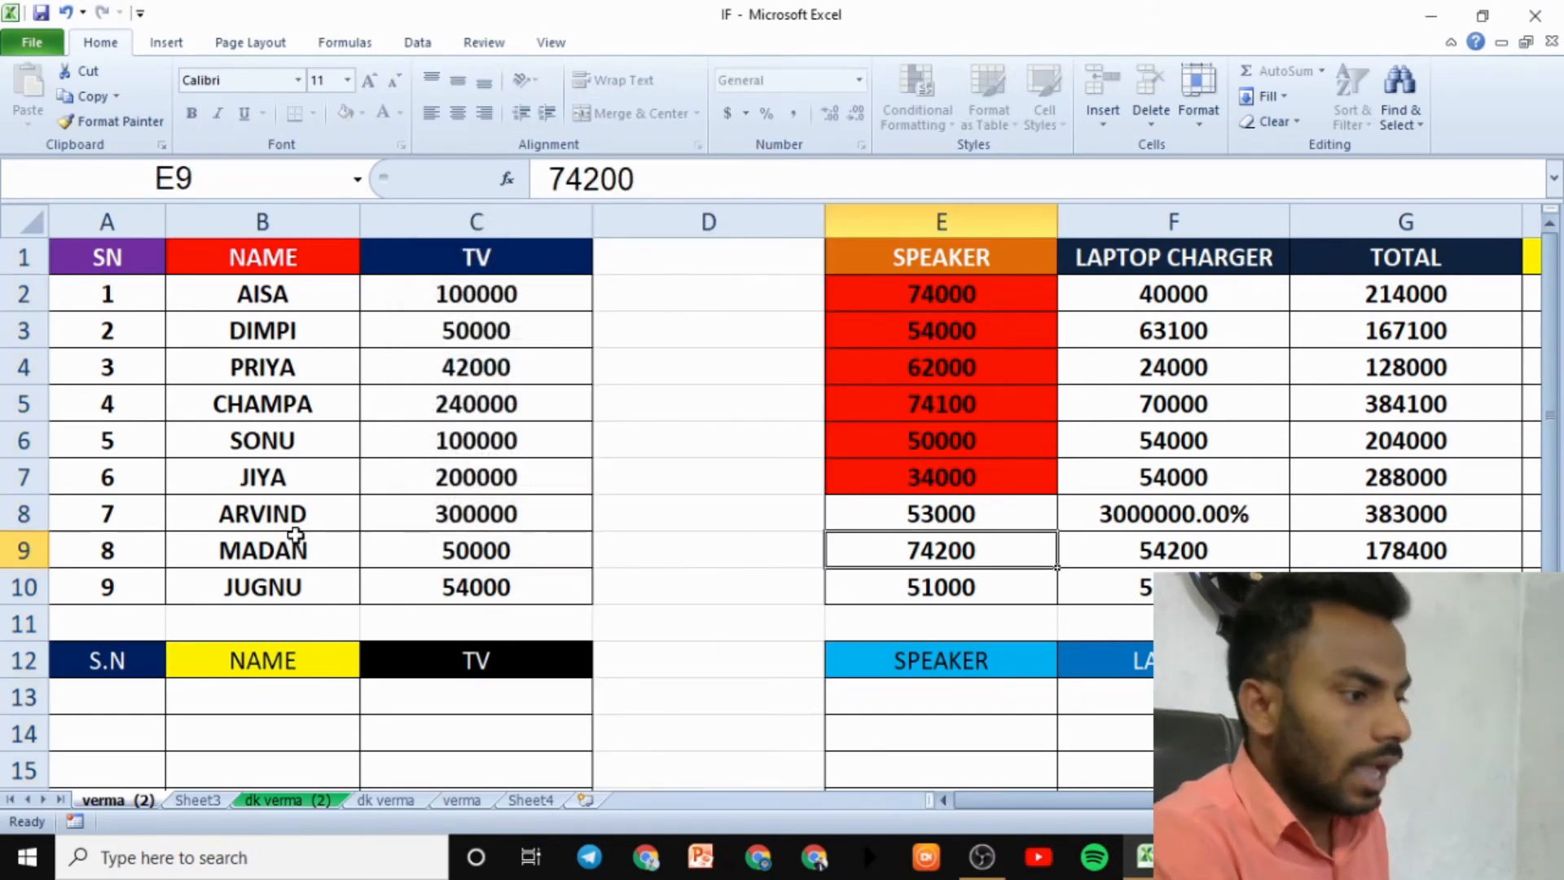
- Confirm locked cells B6 and G5 refuse edits, dismissing the warnings
{"action": "left_click", "coordinate": [254, 435]}
{"action": "double_click", "coordinate": [267, 443]}
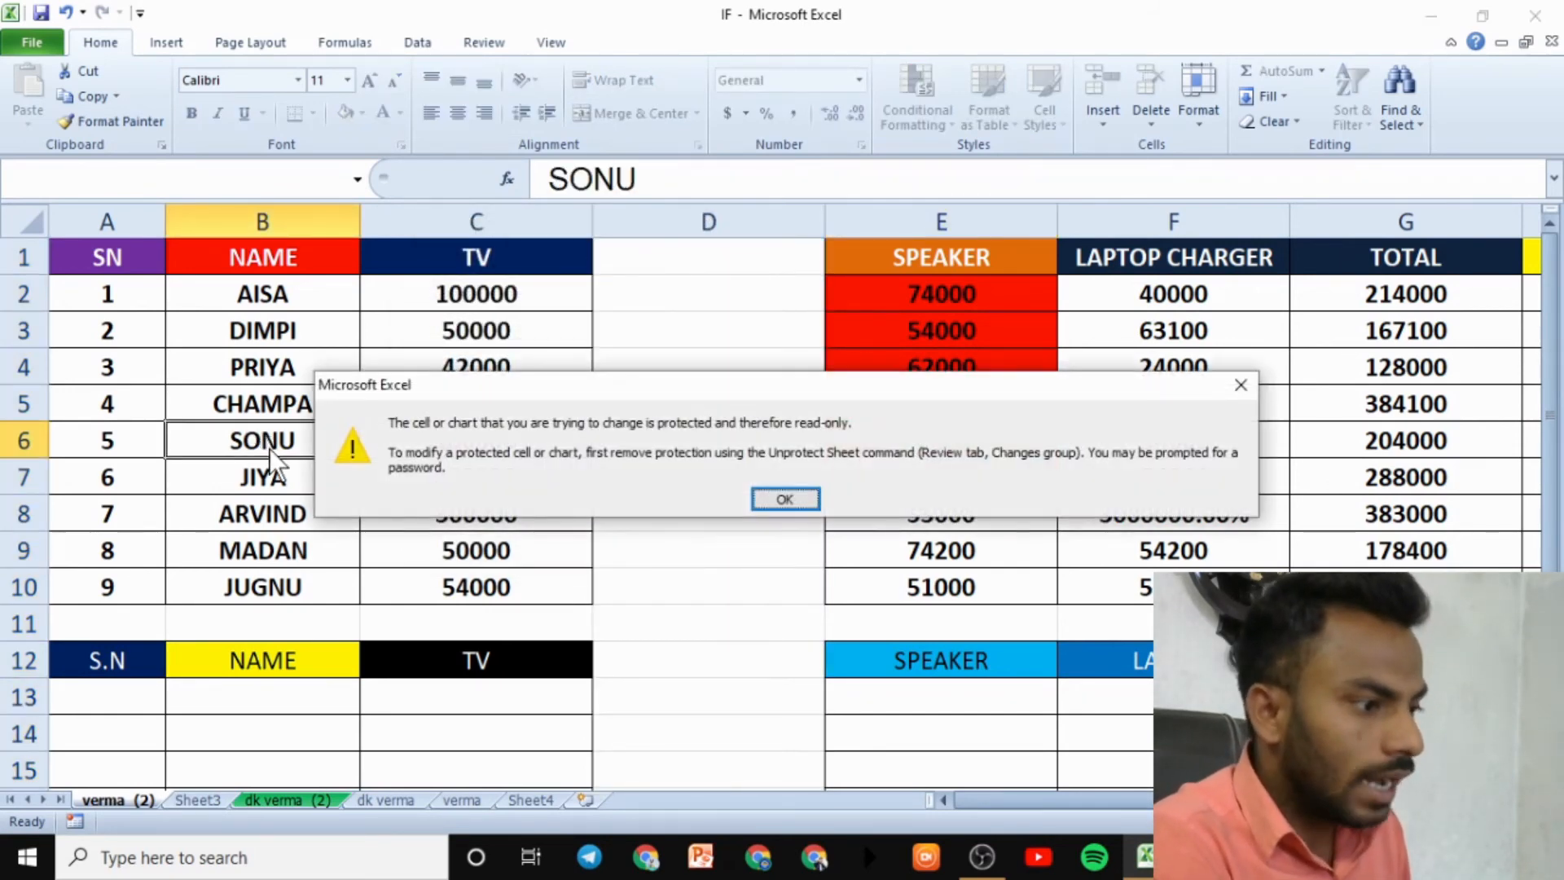
{"action": "left_click", "coordinate": [782, 500]}
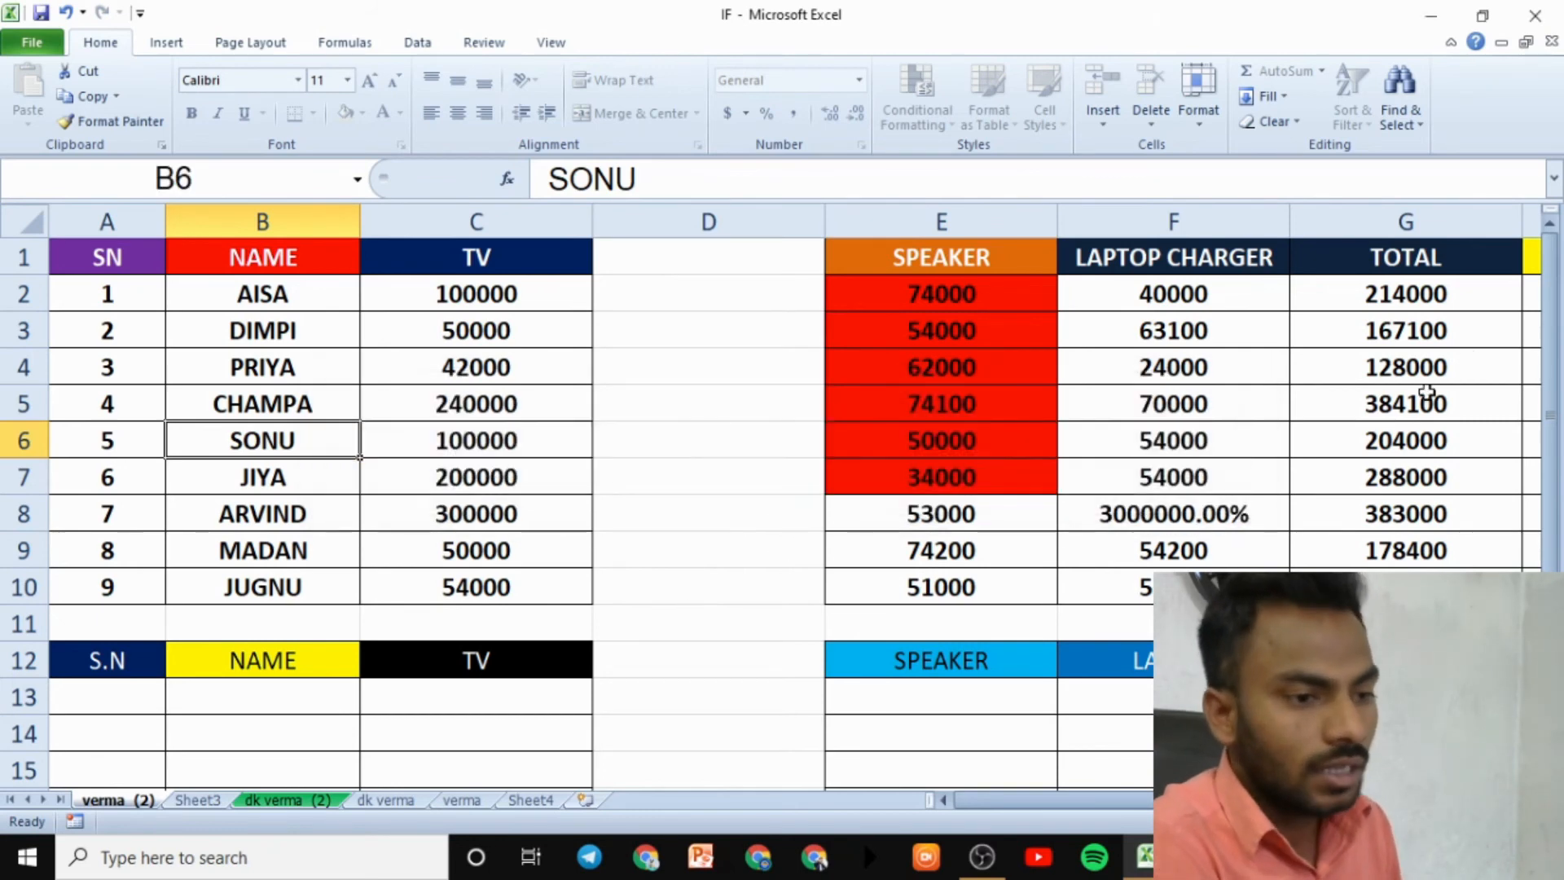
{"action": "left_click", "coordinate": [1358, 407]}
{"action": "double_click", "coordinate": [1365, 411]}
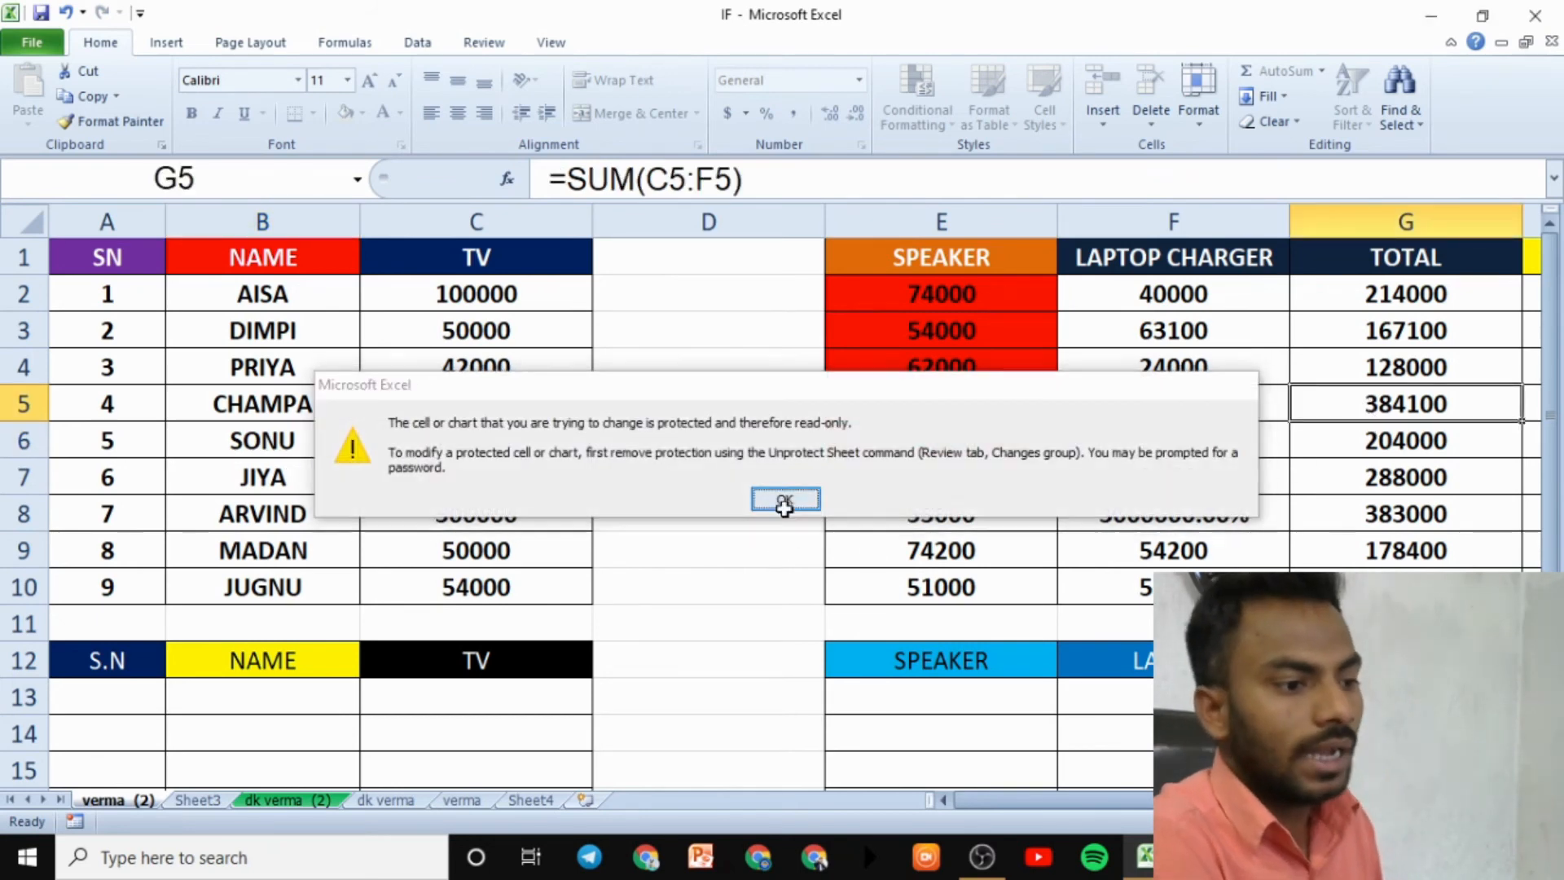
{"action": "left_click", "coordinate": [785, 499]}
- Enter 'vcdgfdgfd' in D1 and 'gfgfg' in D2
{"action": "left_click", "coordinate": [702, 267]}
{"action": "type", "text": "vcdgfdgfd"}
{"action": "key", "text": "Return"}
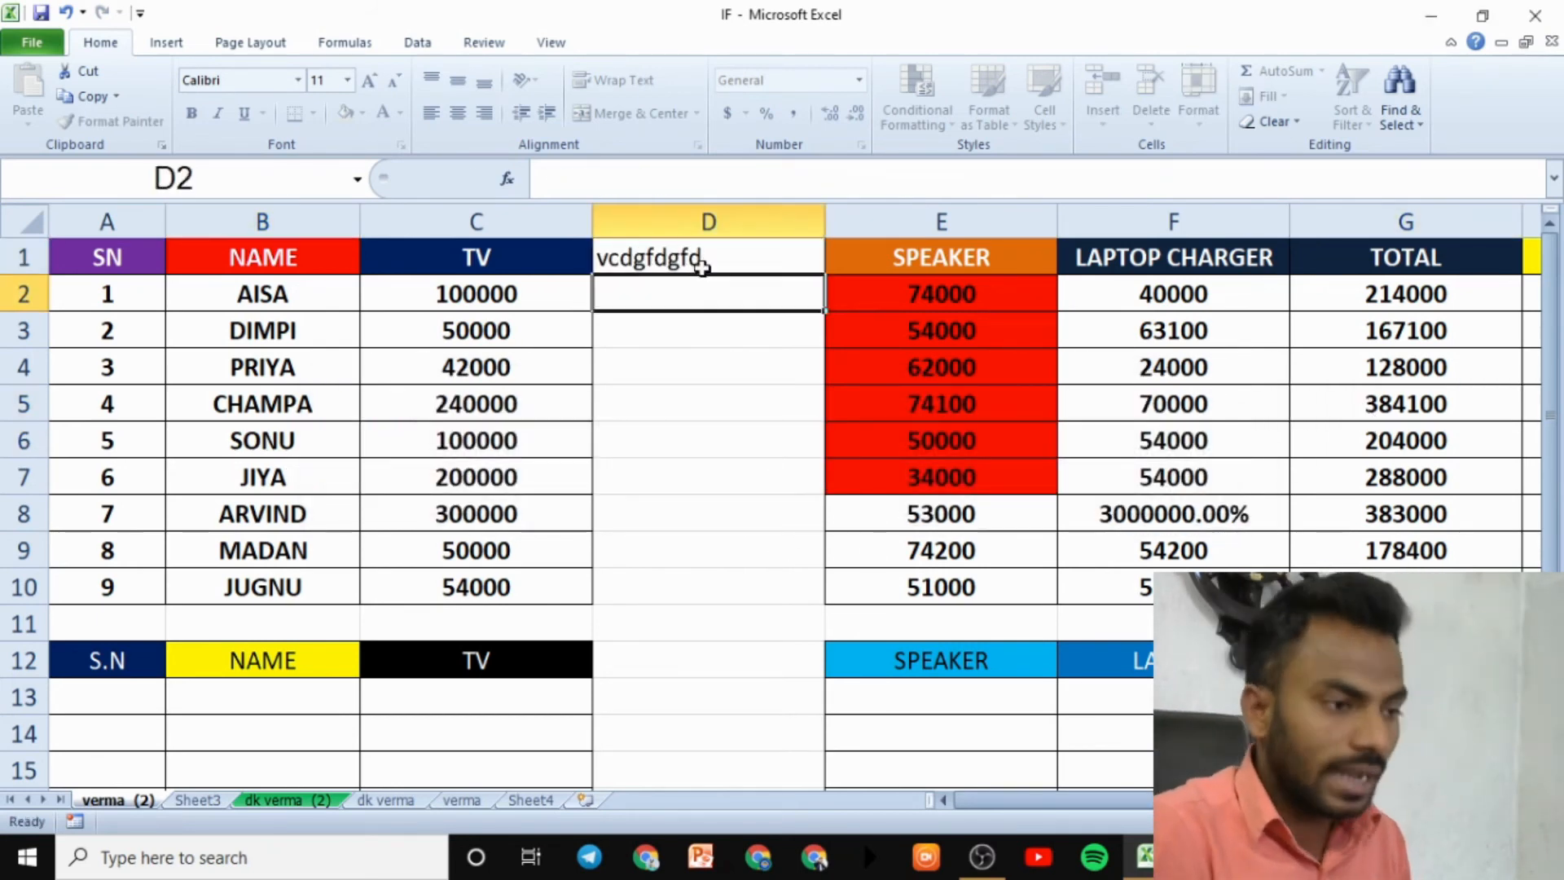
{"action": "type", "text": "gfgfg"}
{"action": "key", "text": "Return"}
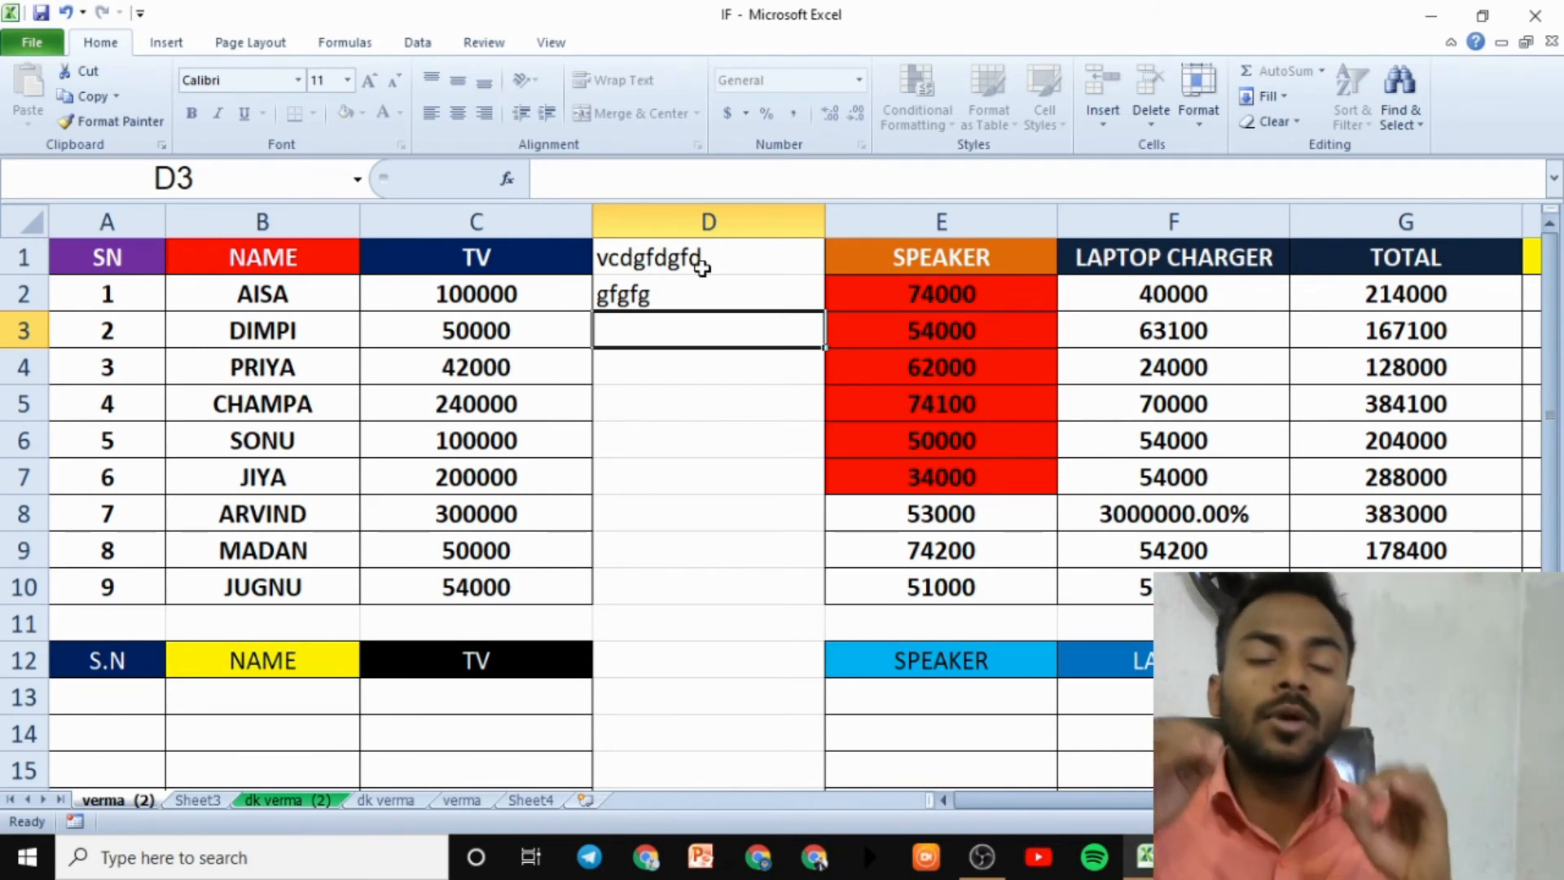
- Confirm locked values 42000 in C4 and 70000 in F5 cannot be edited
{"action": "left_click", "coordinate": [366, 356]}
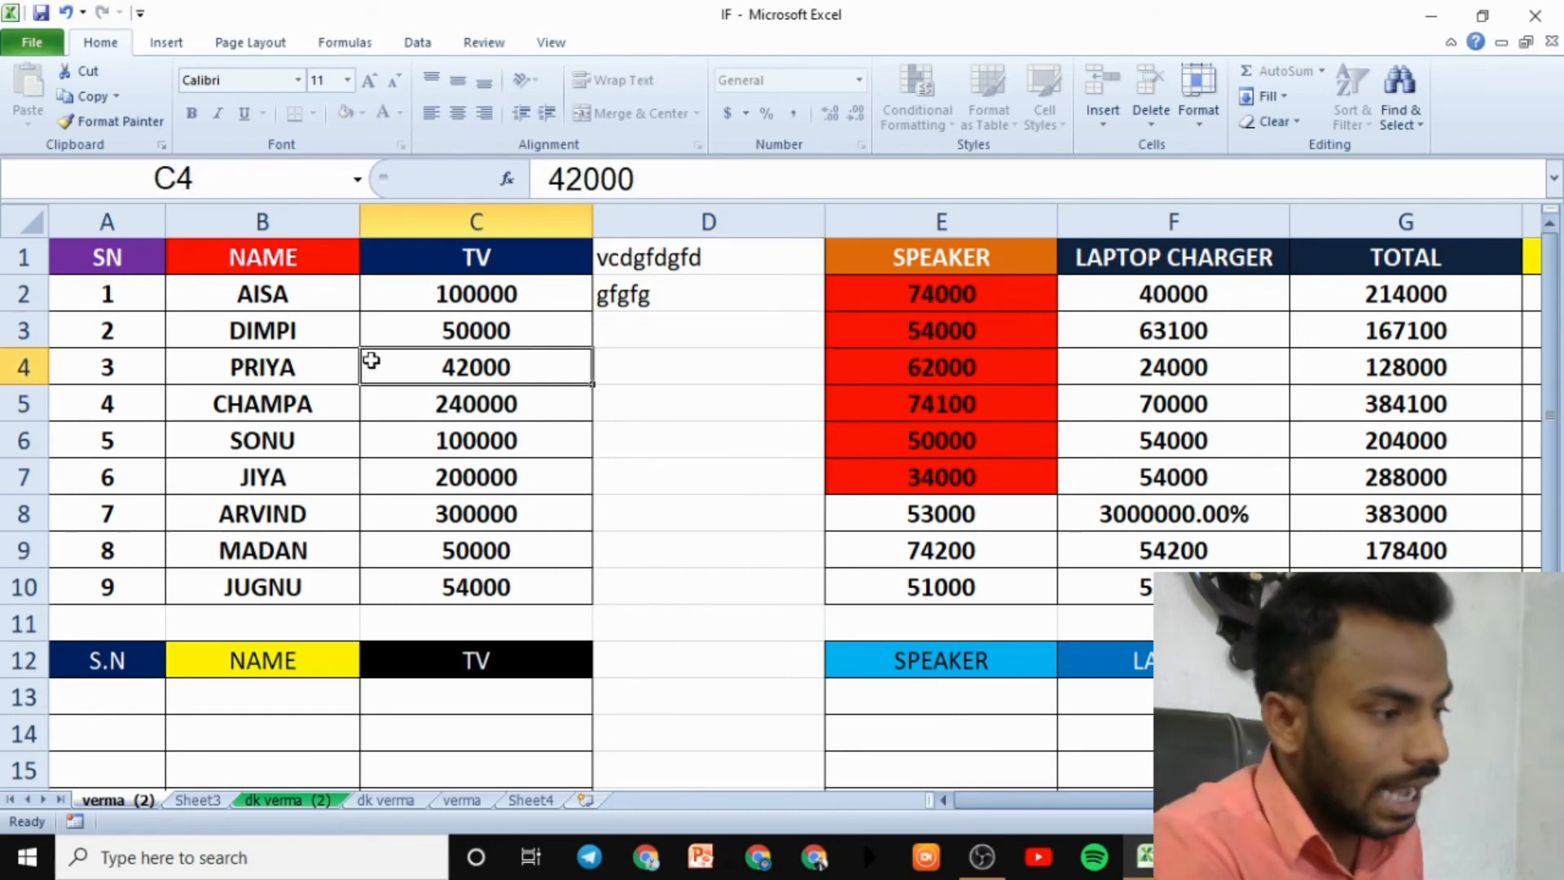
{"action": "double_click", "coordinate": [371, 360]}
{"action": "left_click", "coordinate": [784, 507]}
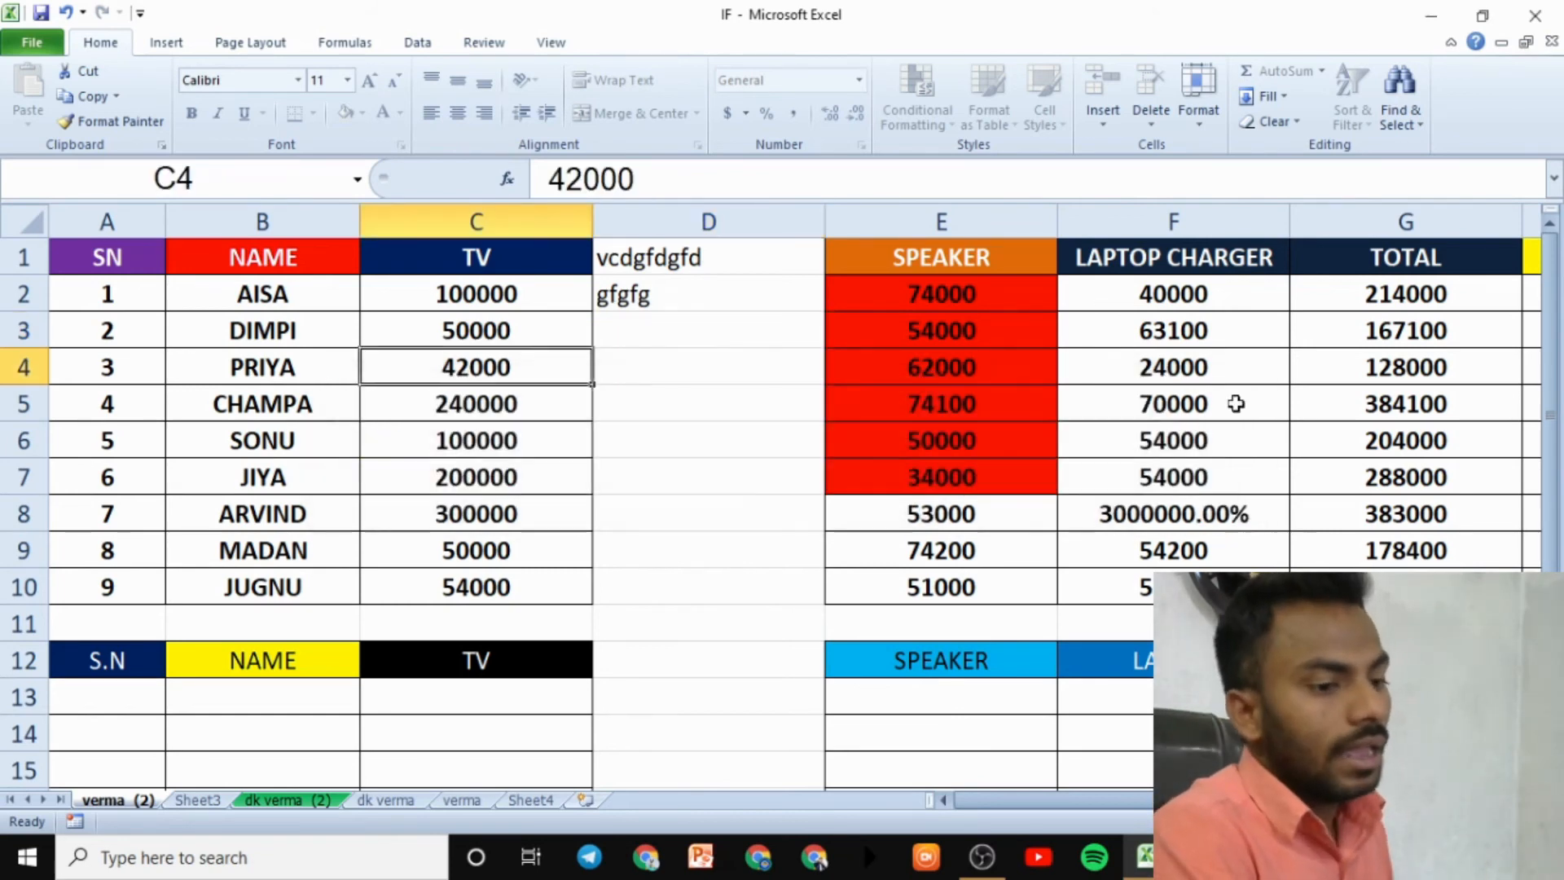
{"action": "double_click", "coordinate": [1235, 402]}
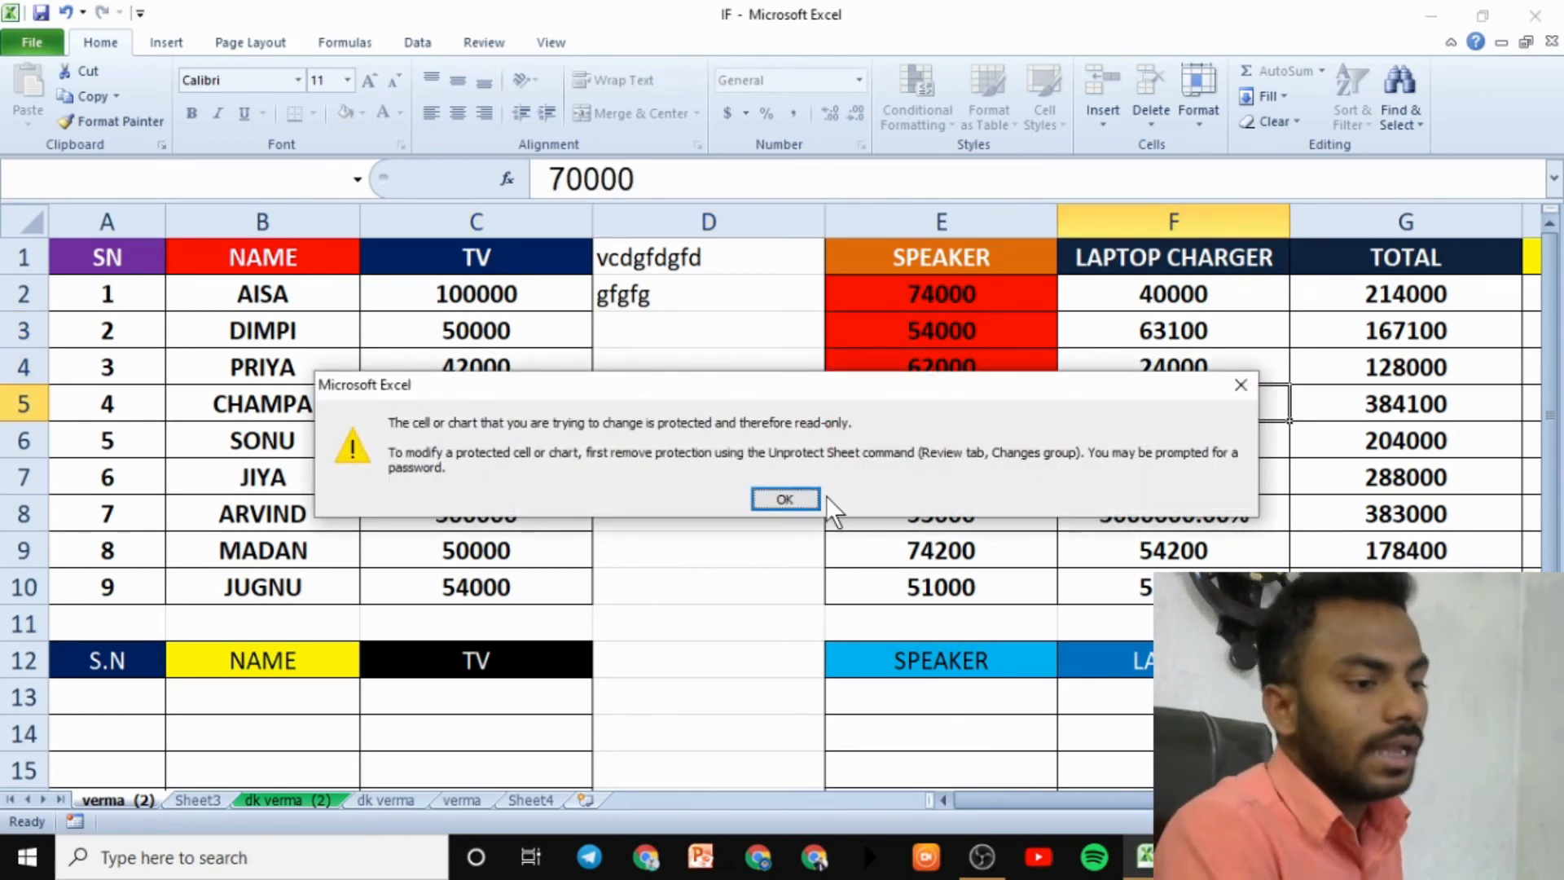
{"action": "left_click", "coordinate": [761, 497]}
- Type a third test entry into D3 and commit it
{"action": "left_click", "coordinate": [741, 318]}
{"action": "type", "text": "fgfg"}
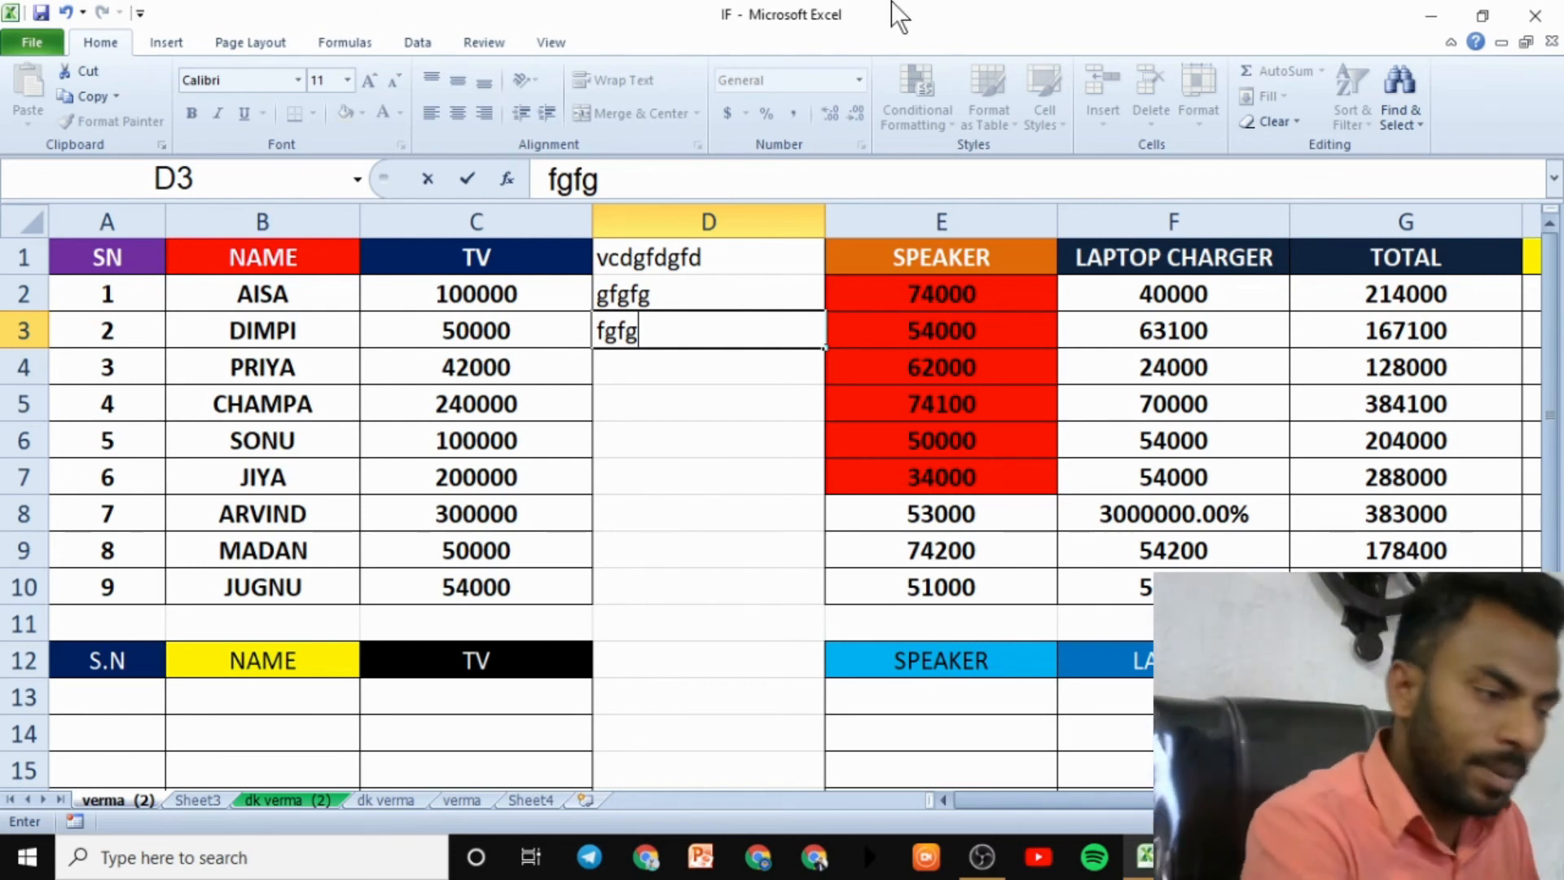
{"action": "left_click", "coordinate": [260, 440]}
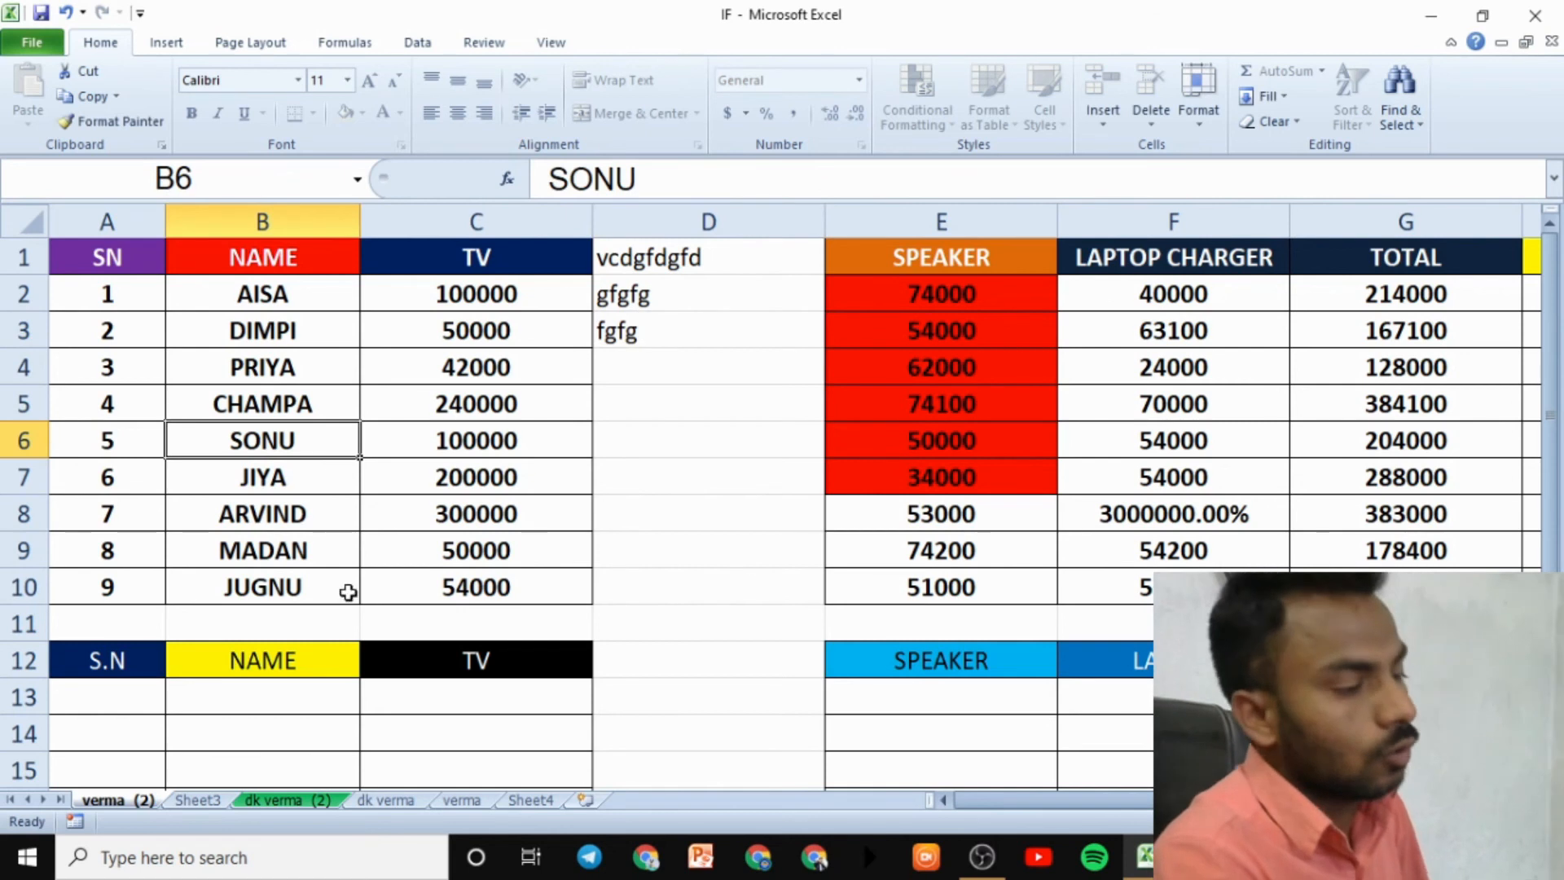
- Select columns C:D and attempt Clear All, which protection refuses
{"action": "left_click", "coordinate": [107, 222]}
{"action": "left_click", "coordinate": [368, 376]}
{"action": "left_click_drag", "start_coordinate": [90, 217], "coordinate": [183, 334]}
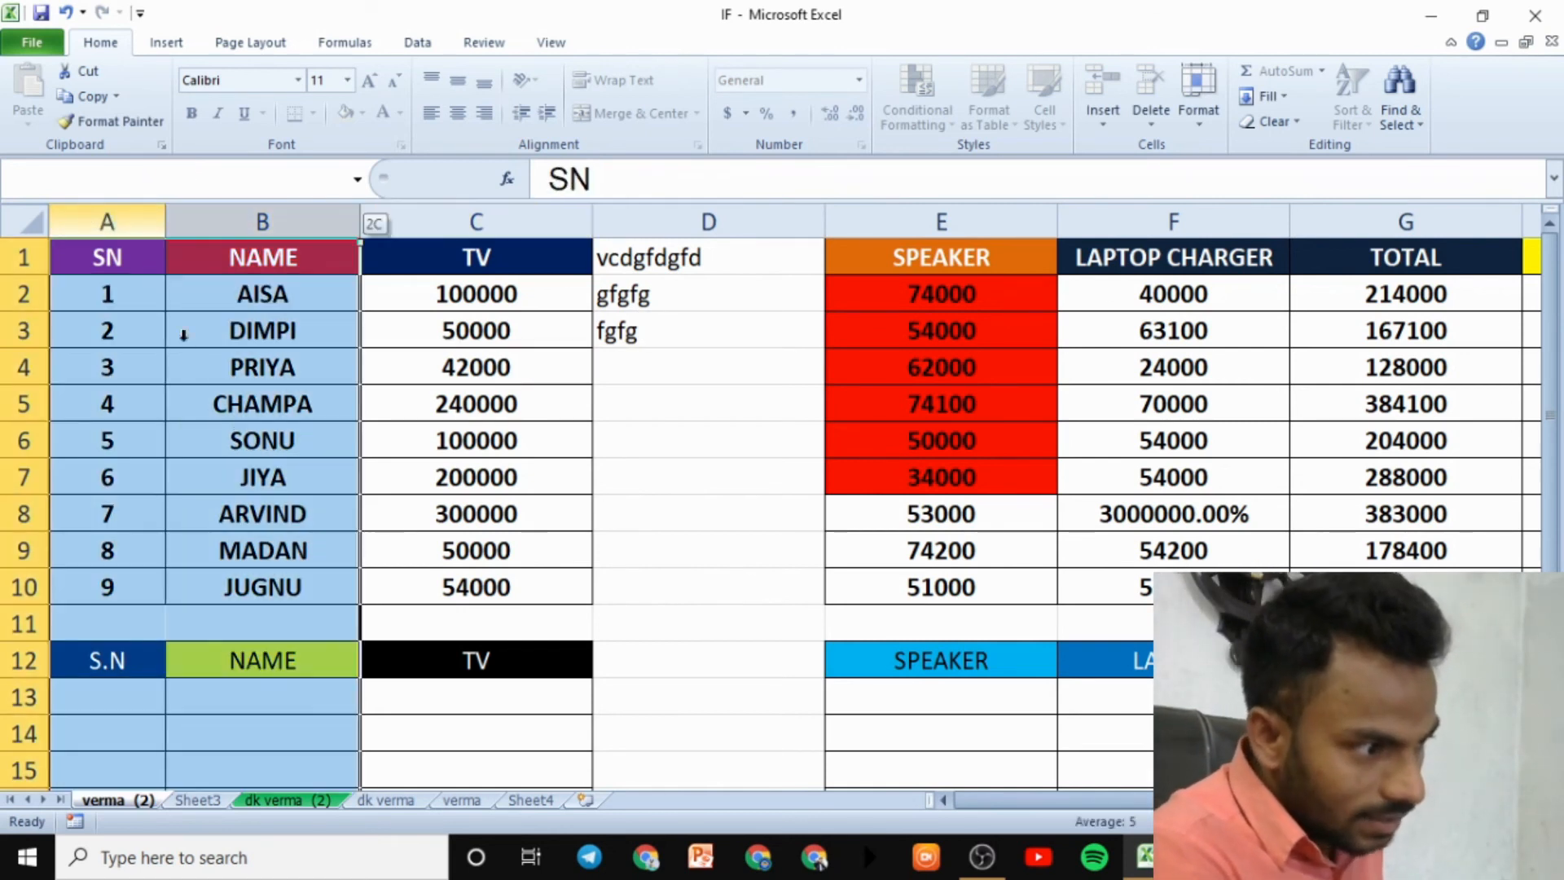
{"action": "left_click_drag", "start_coordinate": [279, 491], "coordinate": [281, 501]}
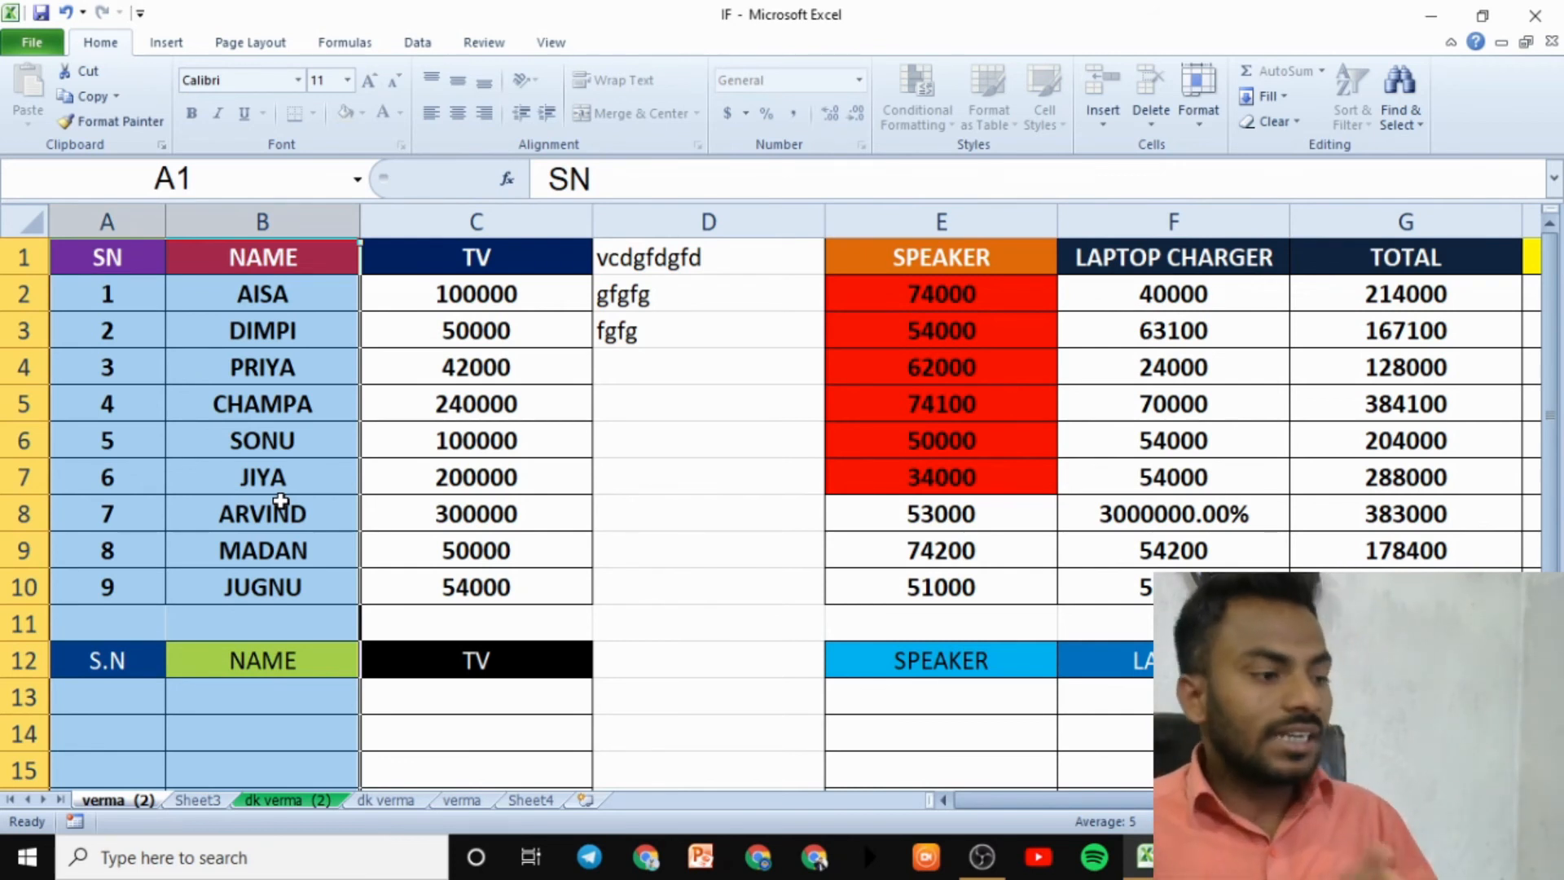
{"action": "left_click", "coordinate": [774, 559]}
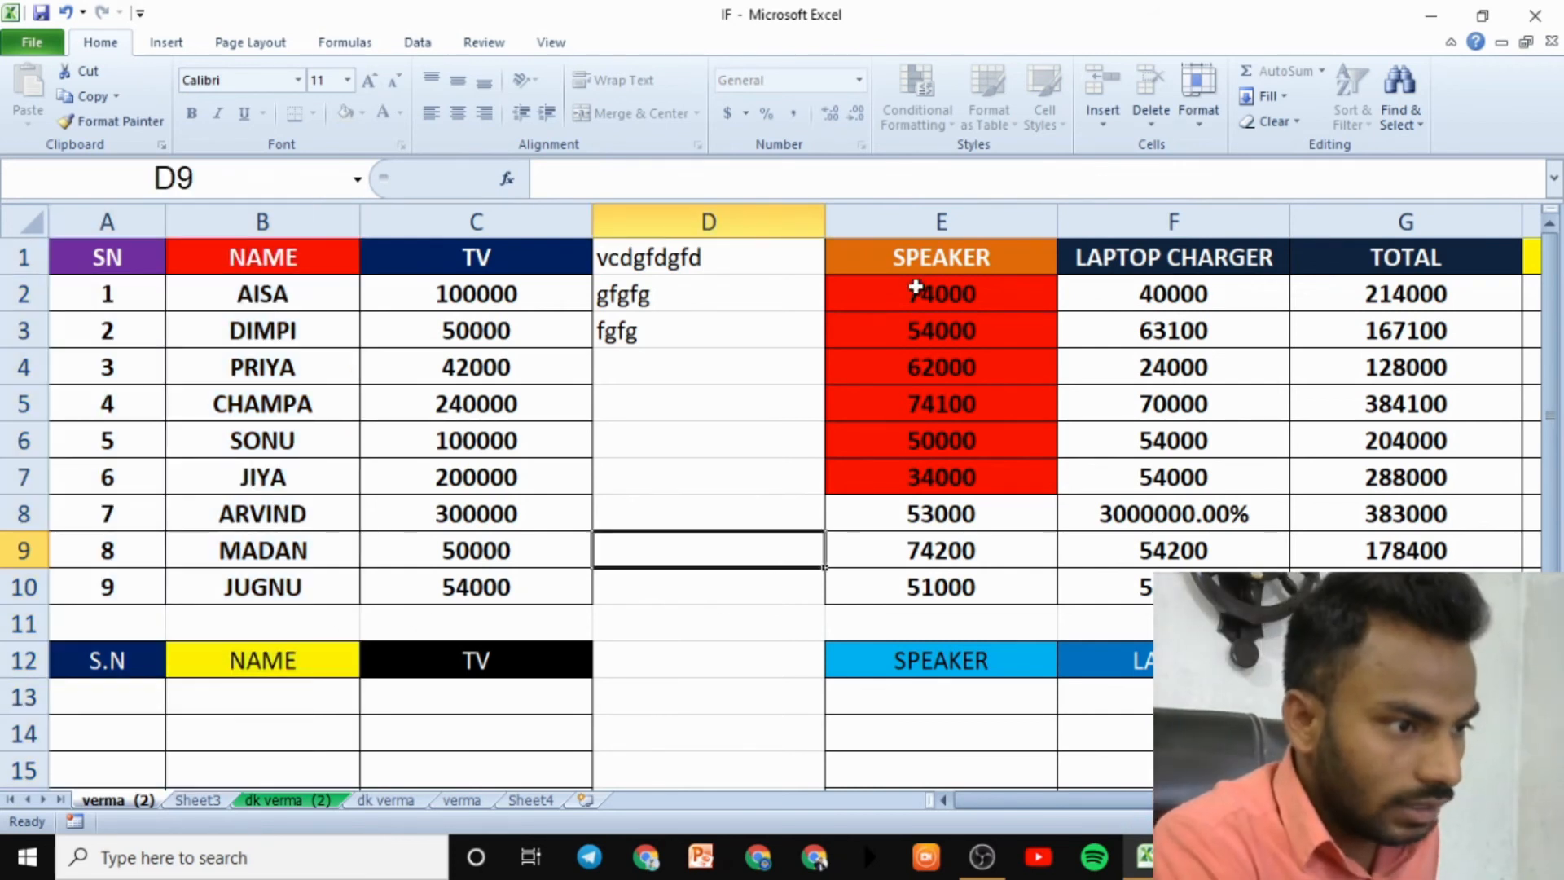
{"action": "left_click_drag", "start_coordinate": [941, 221], "coordinate": [1466, 517]}
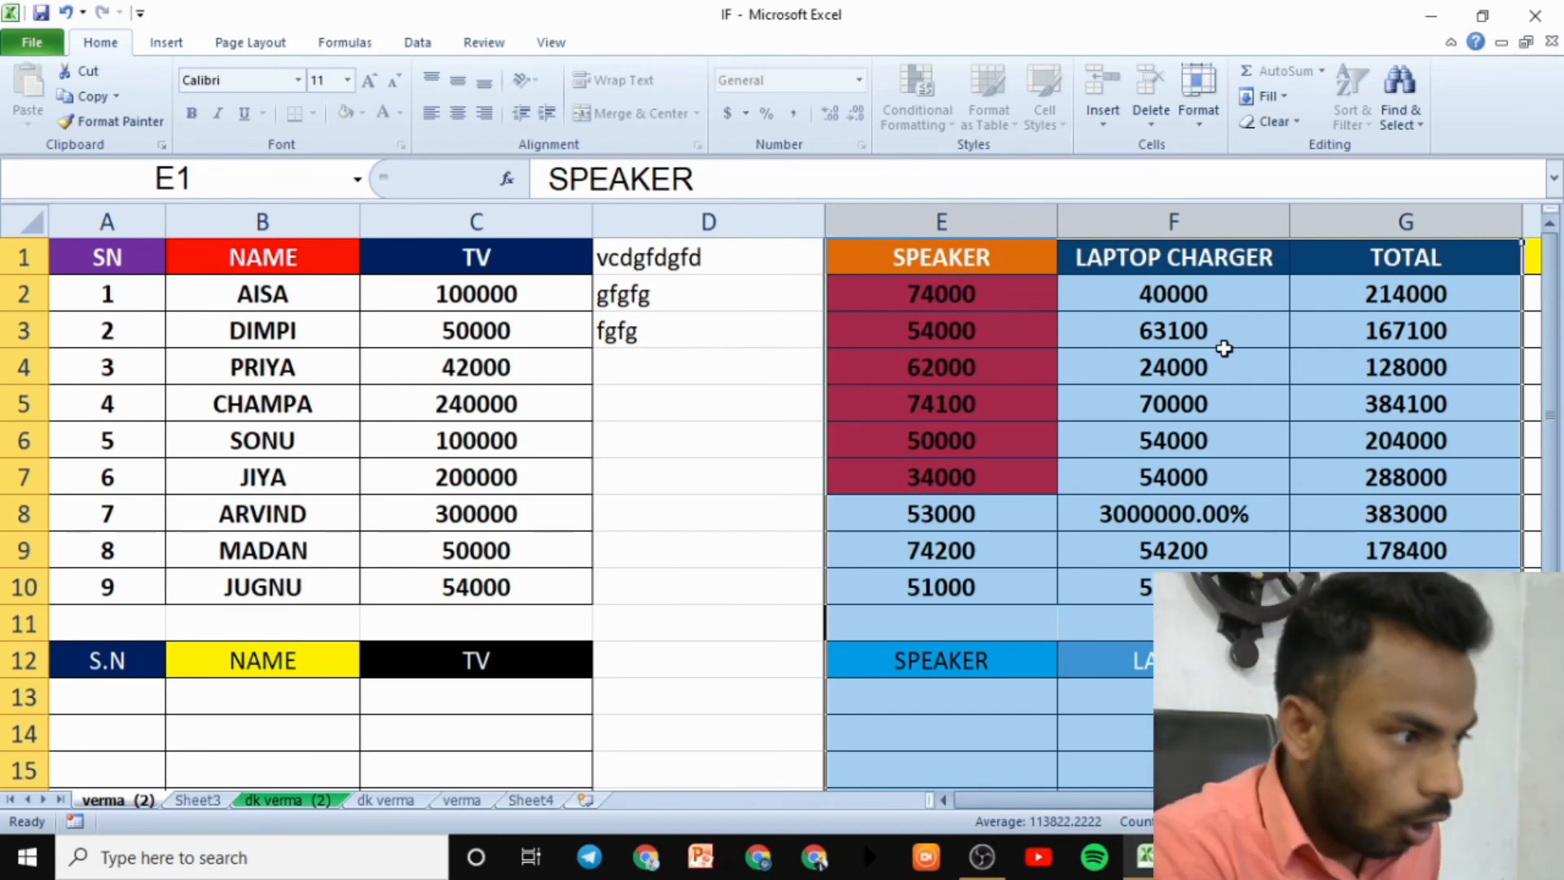
{"action": "left_click_drag", "start_coordinate": [423, 220], "coordinate": [692, 422]}
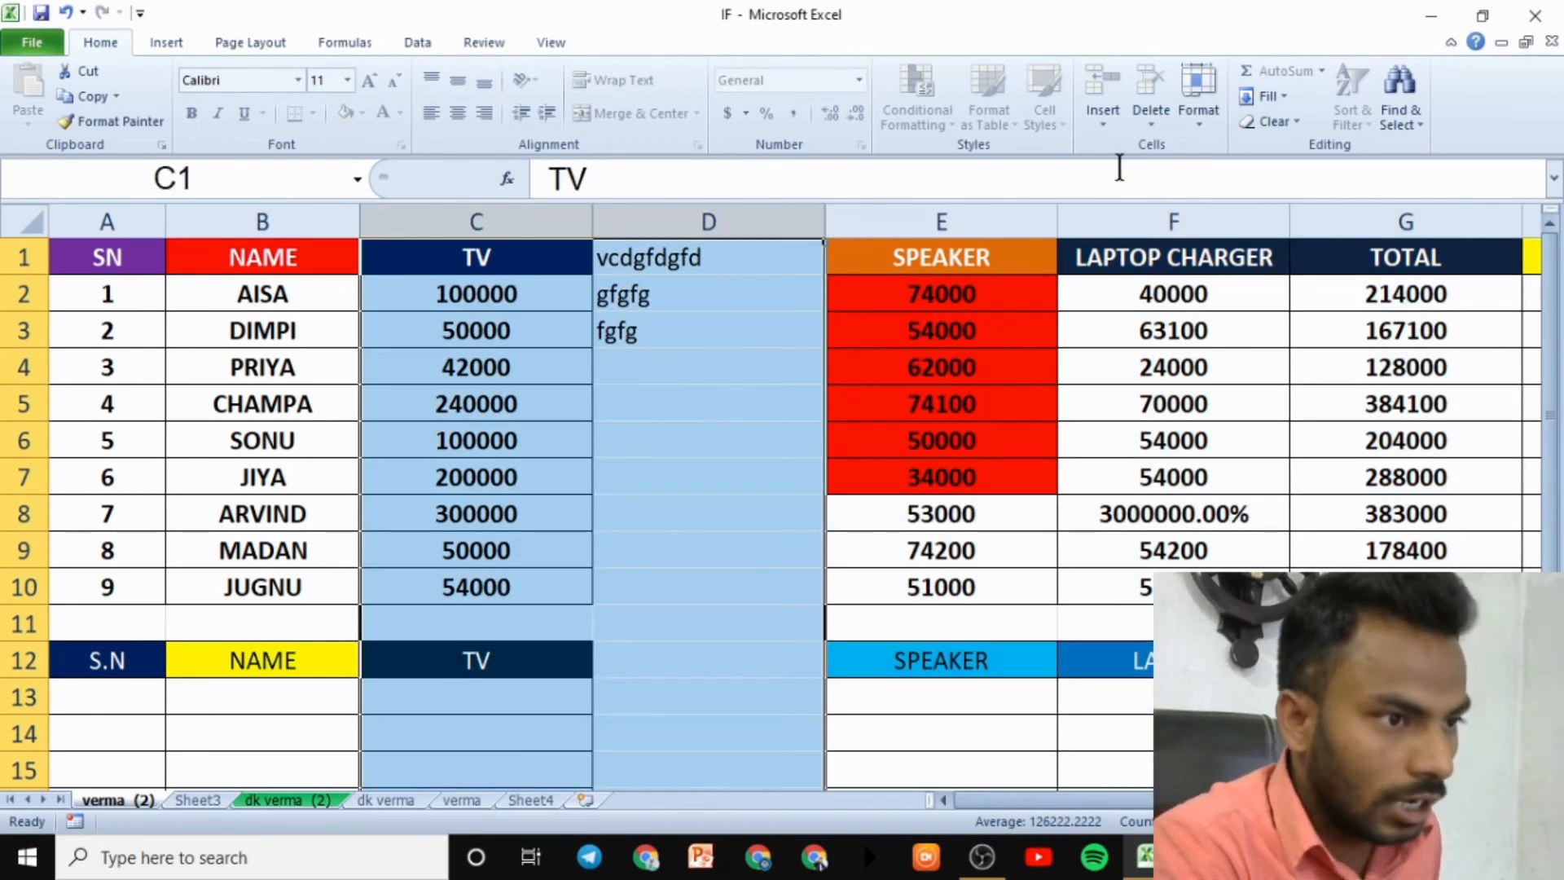
{"action": "left_click", "coordinate": [1199, 106]}
{"action": "left_click", "coordinate": [1273, 120]}
{"action": "left_click", "coordinate": [1291, 150]}
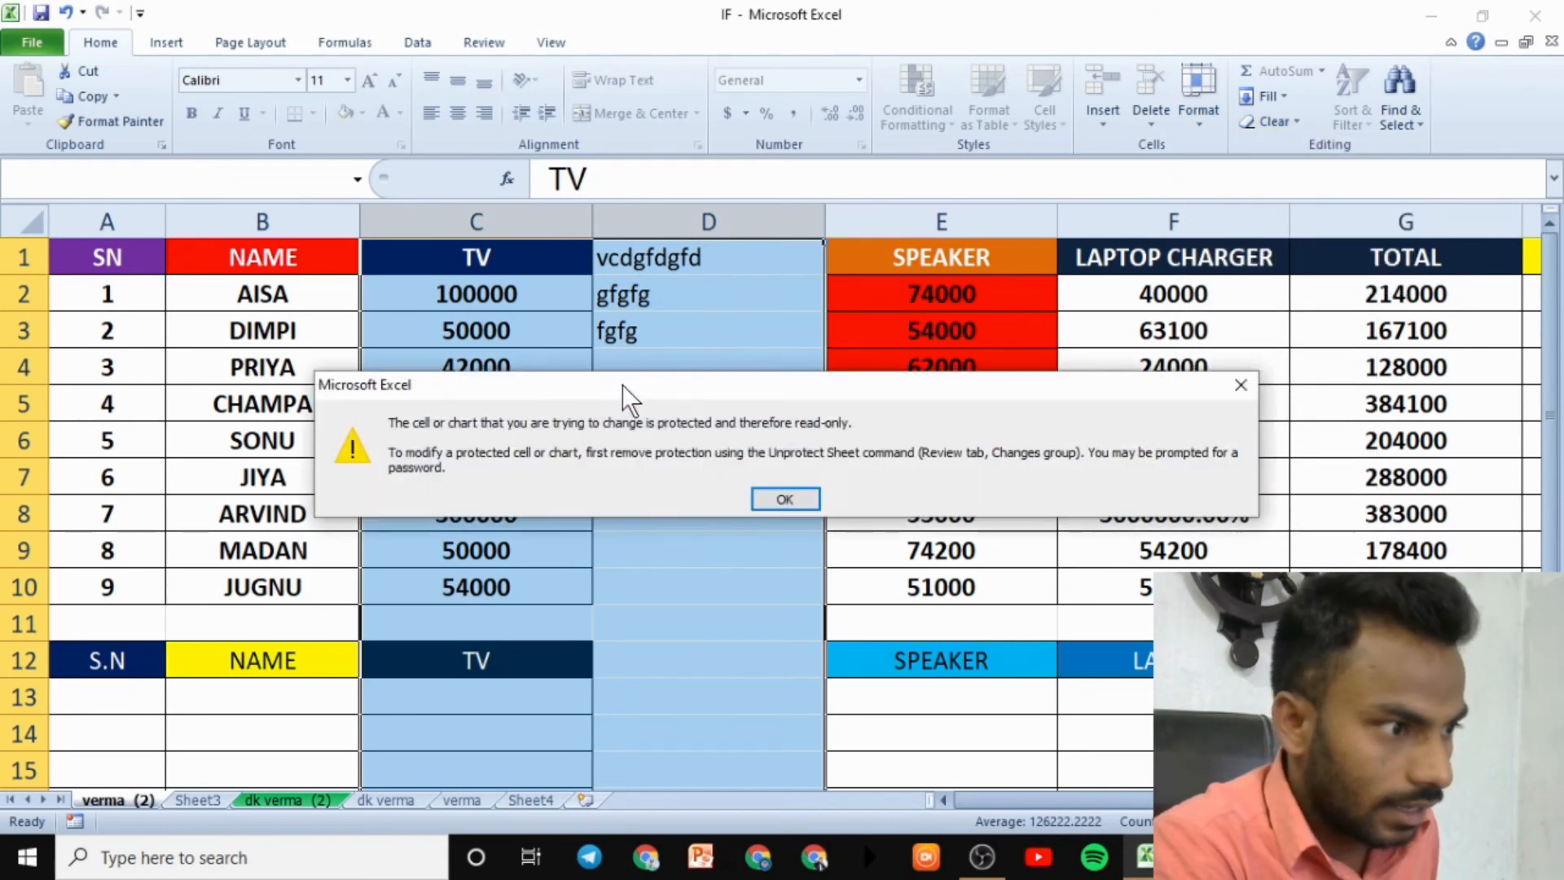
{"action": "left_click", "coordinate": [784, 498]}
- Unprotect the verma (2) sheet by entering its password
{"action": "left_click", "coordinate": [1198, 106]}
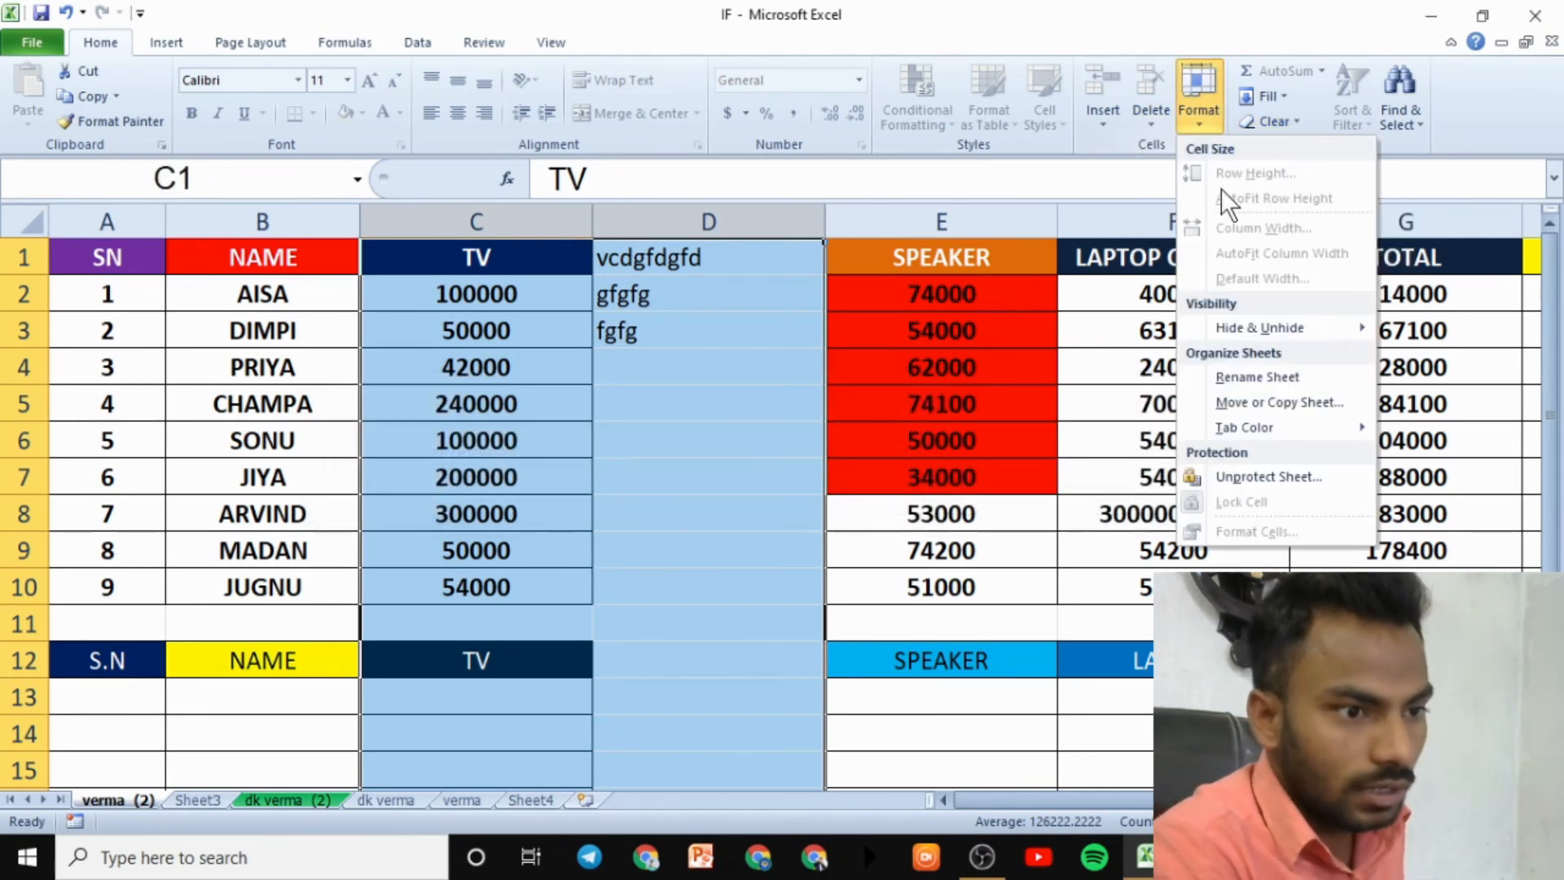
{"action": "left_click", "coordinate": [1272, 484]}
{"action": "type", "text": "123"}
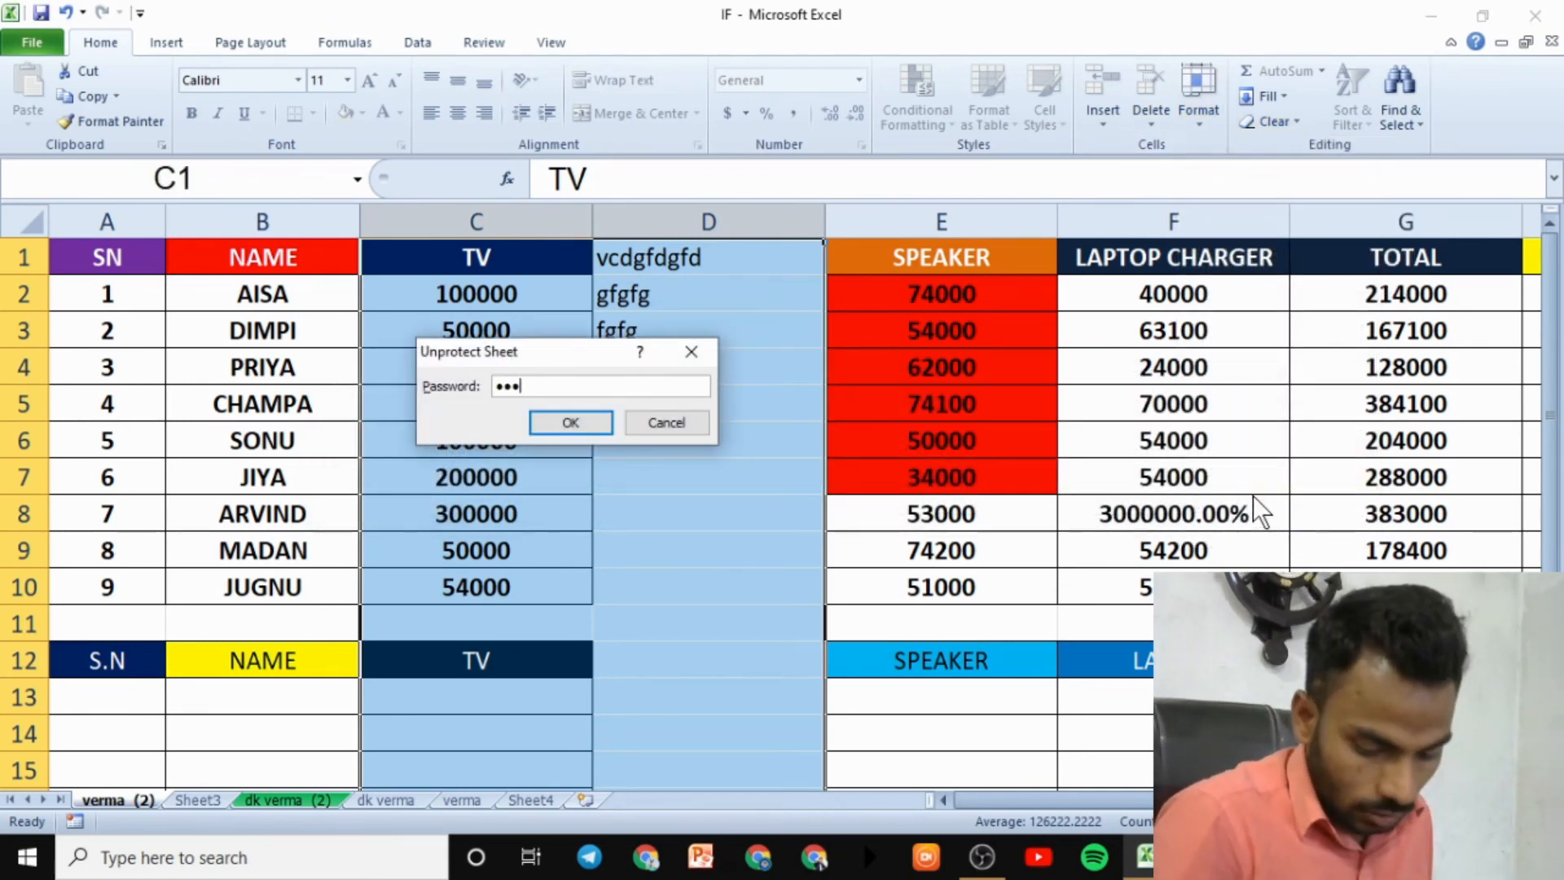
{"action": "type", "text": "45"}
{"action": "key", "text": "Return"}
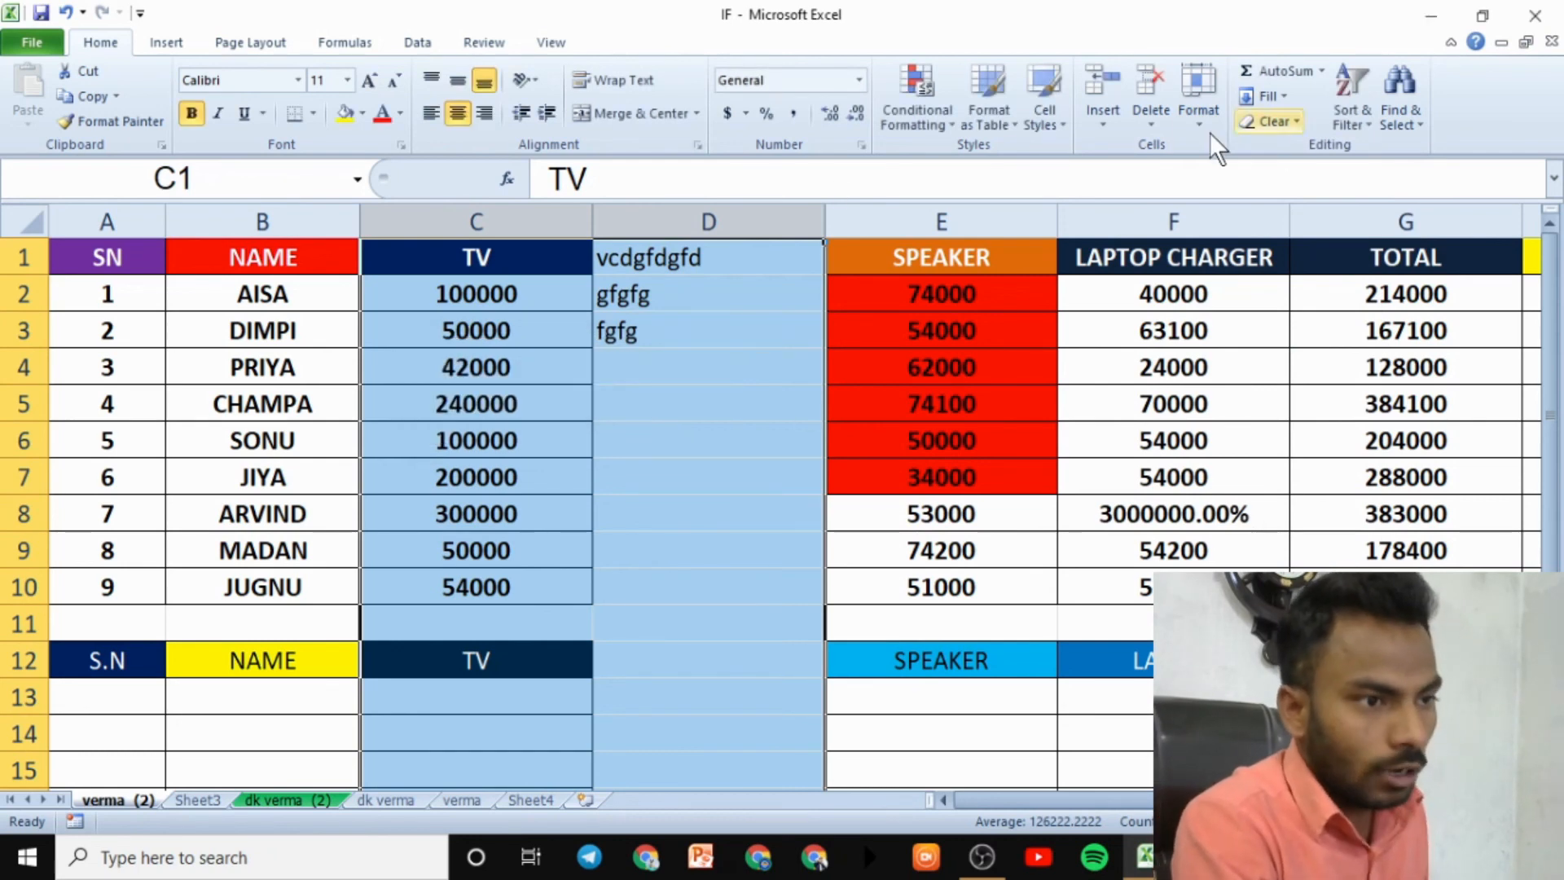
{"action": "left_click", "coordinate": [1269, 121]}
- Clear all contents and formatting from columns C and D, then select the empty C1:D11 range
{"action": "left_click", "coordinate": [1294, 155]}
{"action": "left_click", "coordinate": [721, 341]}
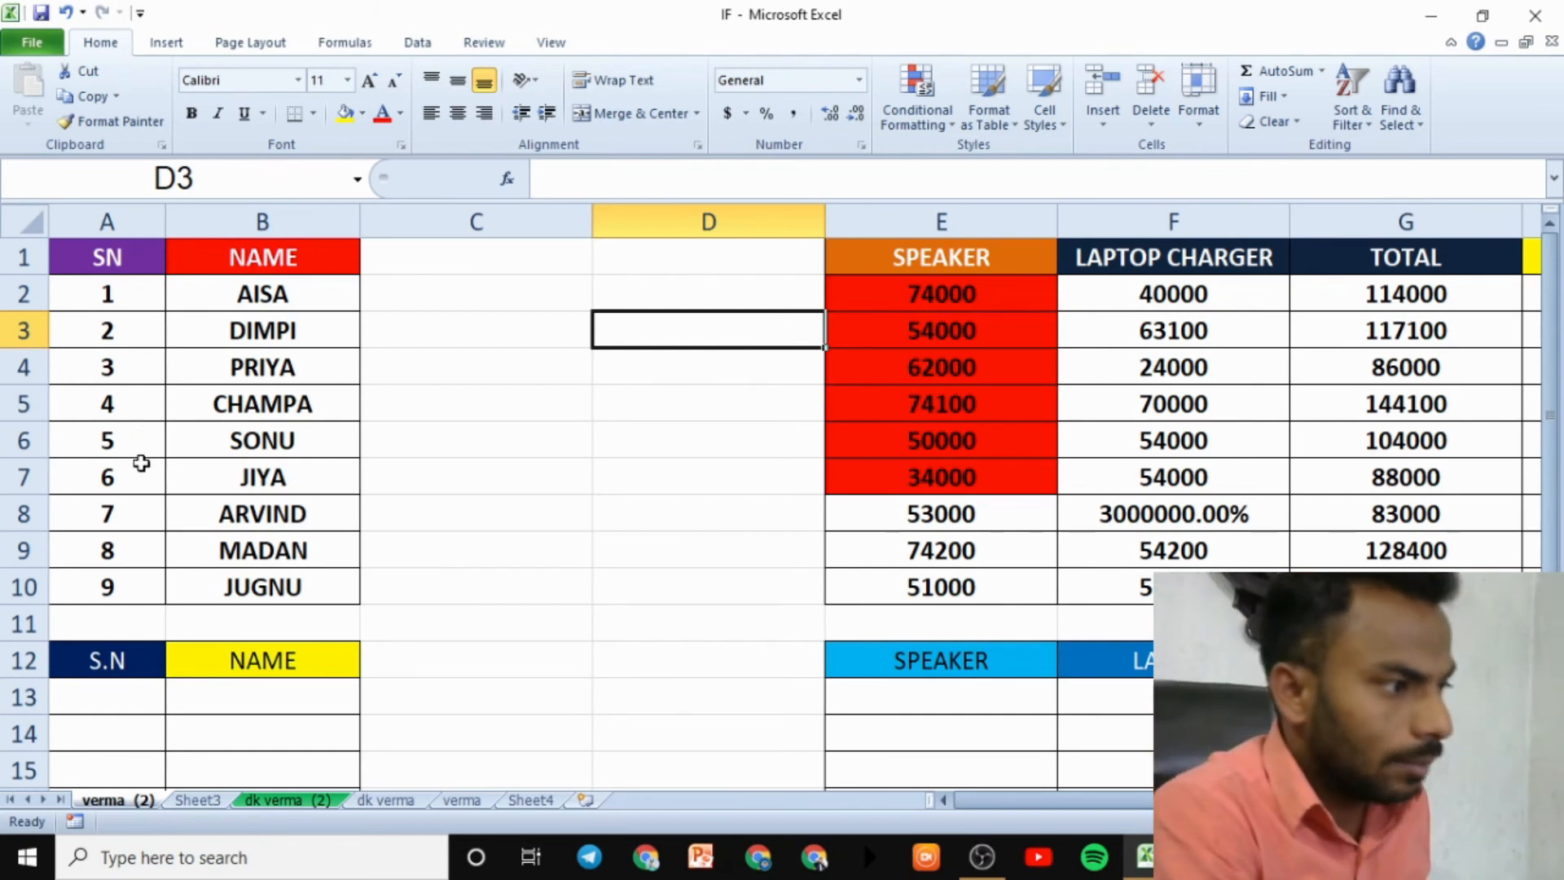
{"action": "left_click_drag", "start_coordinate": [98, 228], "coordinate": [262, 222]}
{"action": "left_click_drag", "start_coordinate": [941, 221], "coordinate": [1532, 225]}
{"action": "left_click_drag", "start_coordinate": [481, 260], "coordinate": [749, 622]}
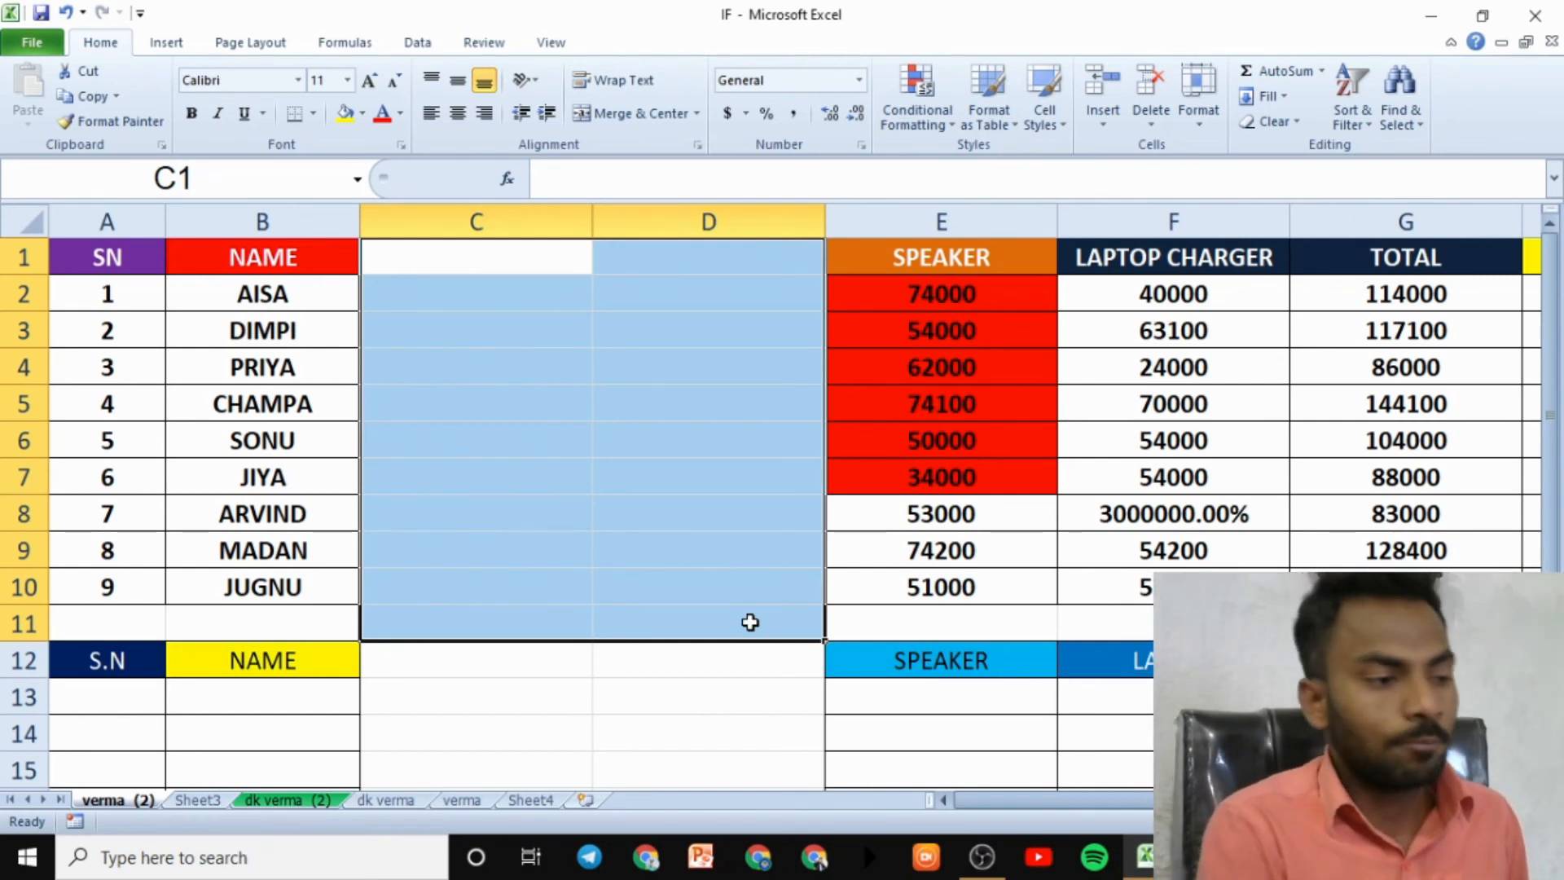
- Select columns C and D and unlock their cells
{"action": "left_click_drag", "start_coordinate": [747, 627], "coordinate": [716, 587]}
{"action": "left_click", "coordinate": [441, 222]}
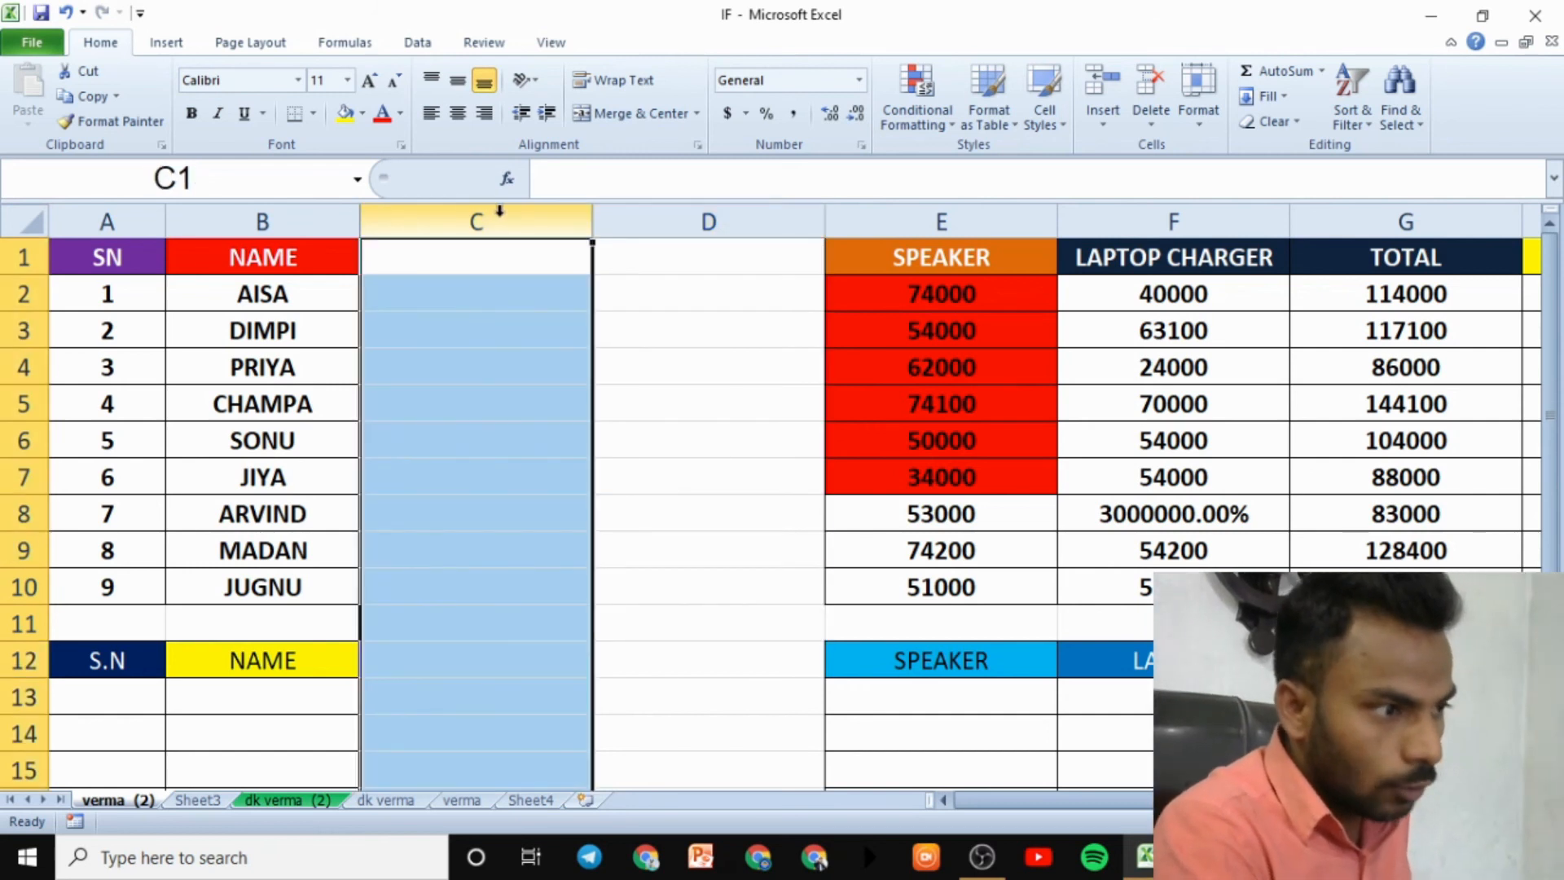
{"action": "left_click", "coordinate": [642, 218], "text": "ctrl"}
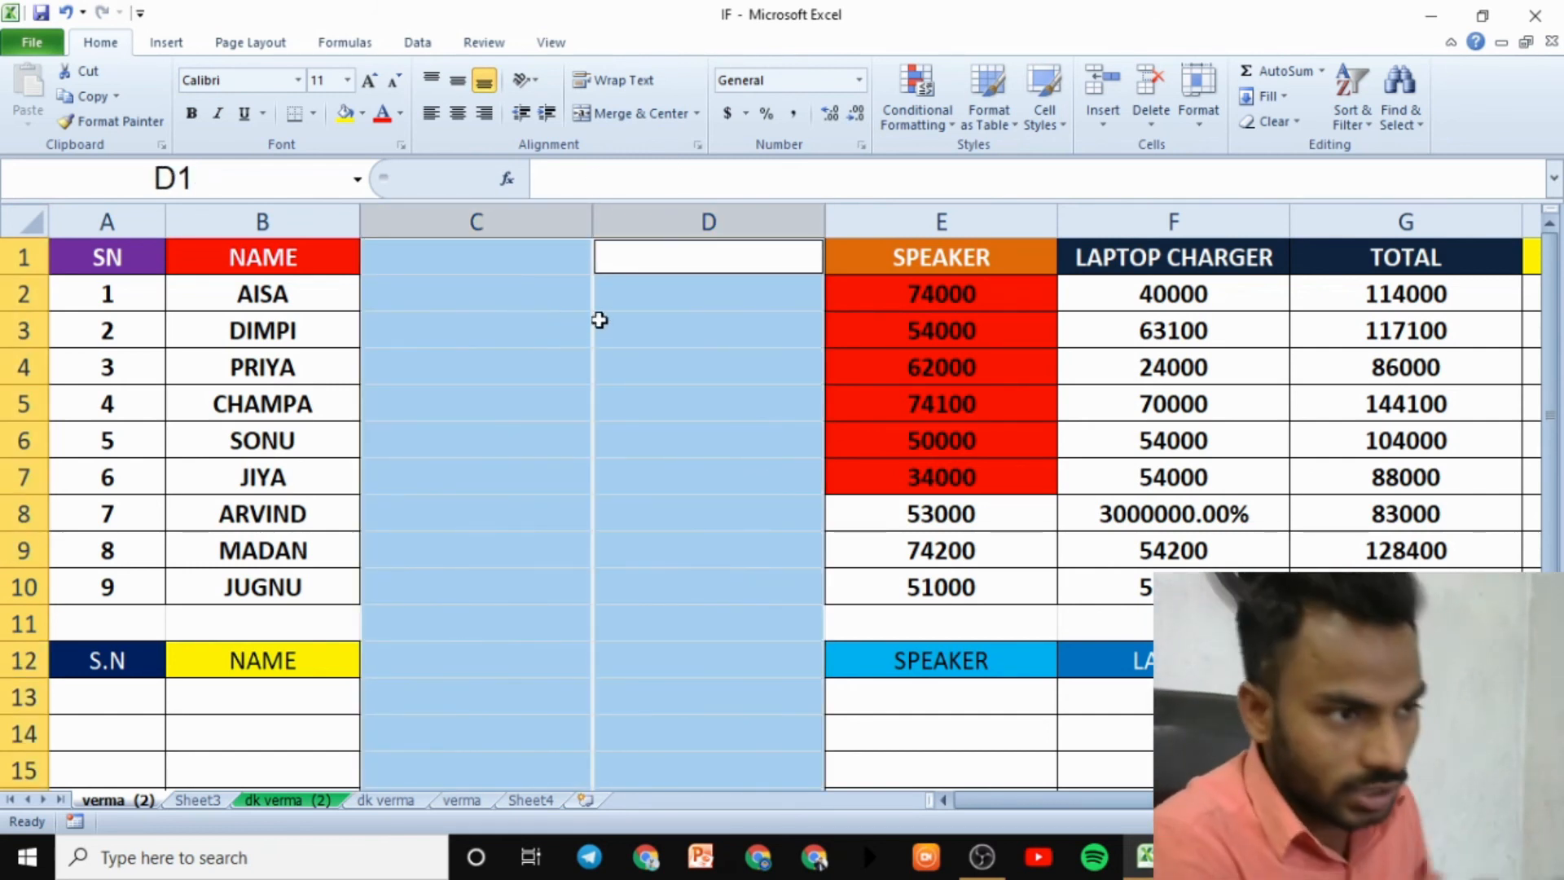
{"action": "left_click", "coordinate": [1199, 98]}
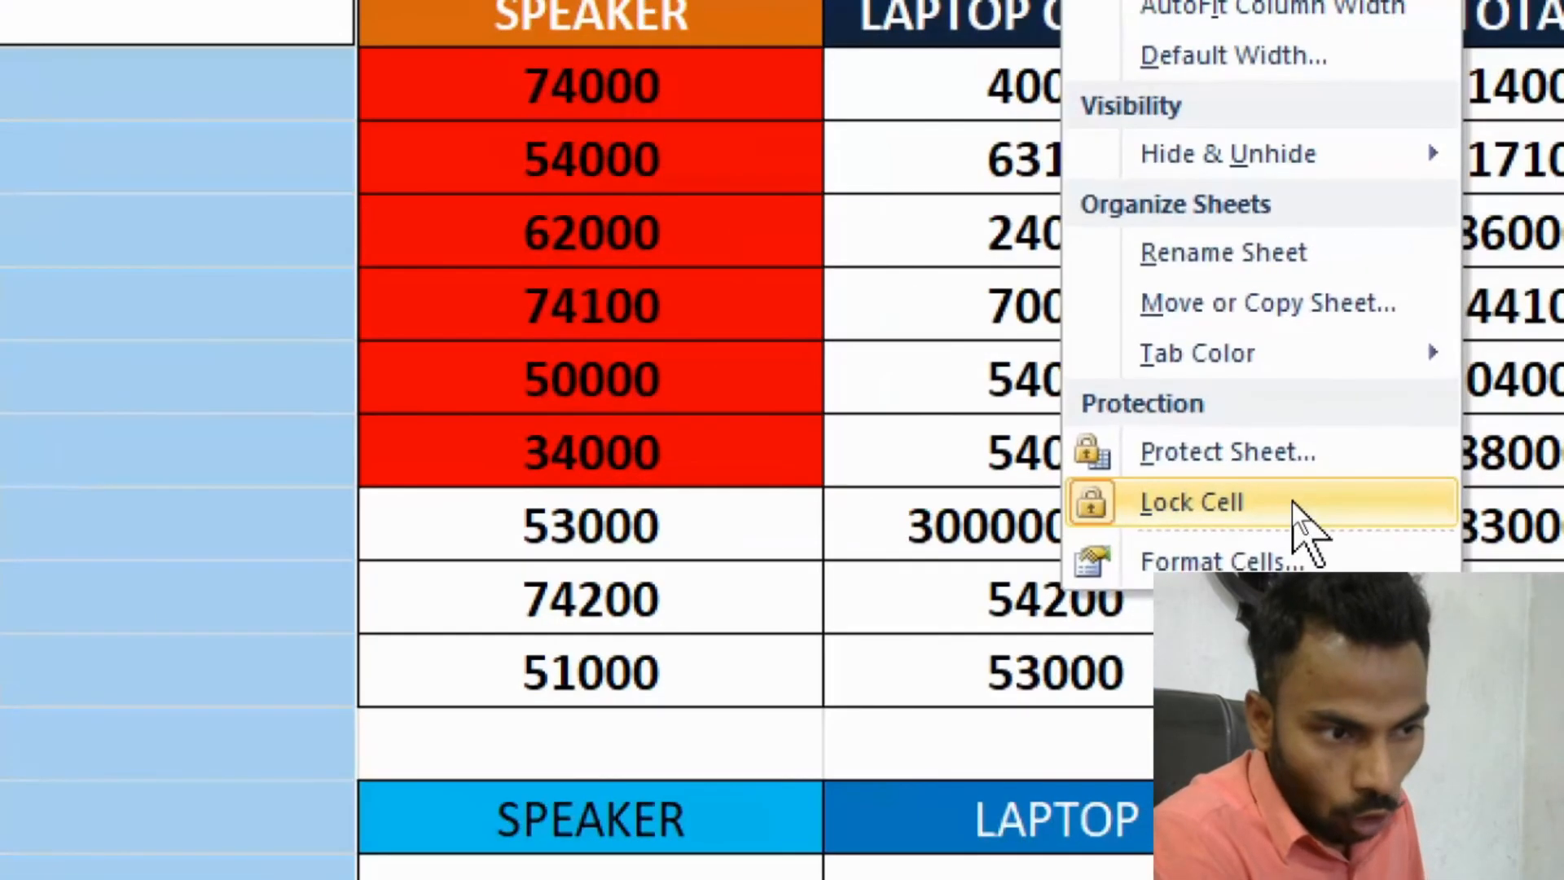
{"action": "left_click", "coordinate": [1292, 501]}
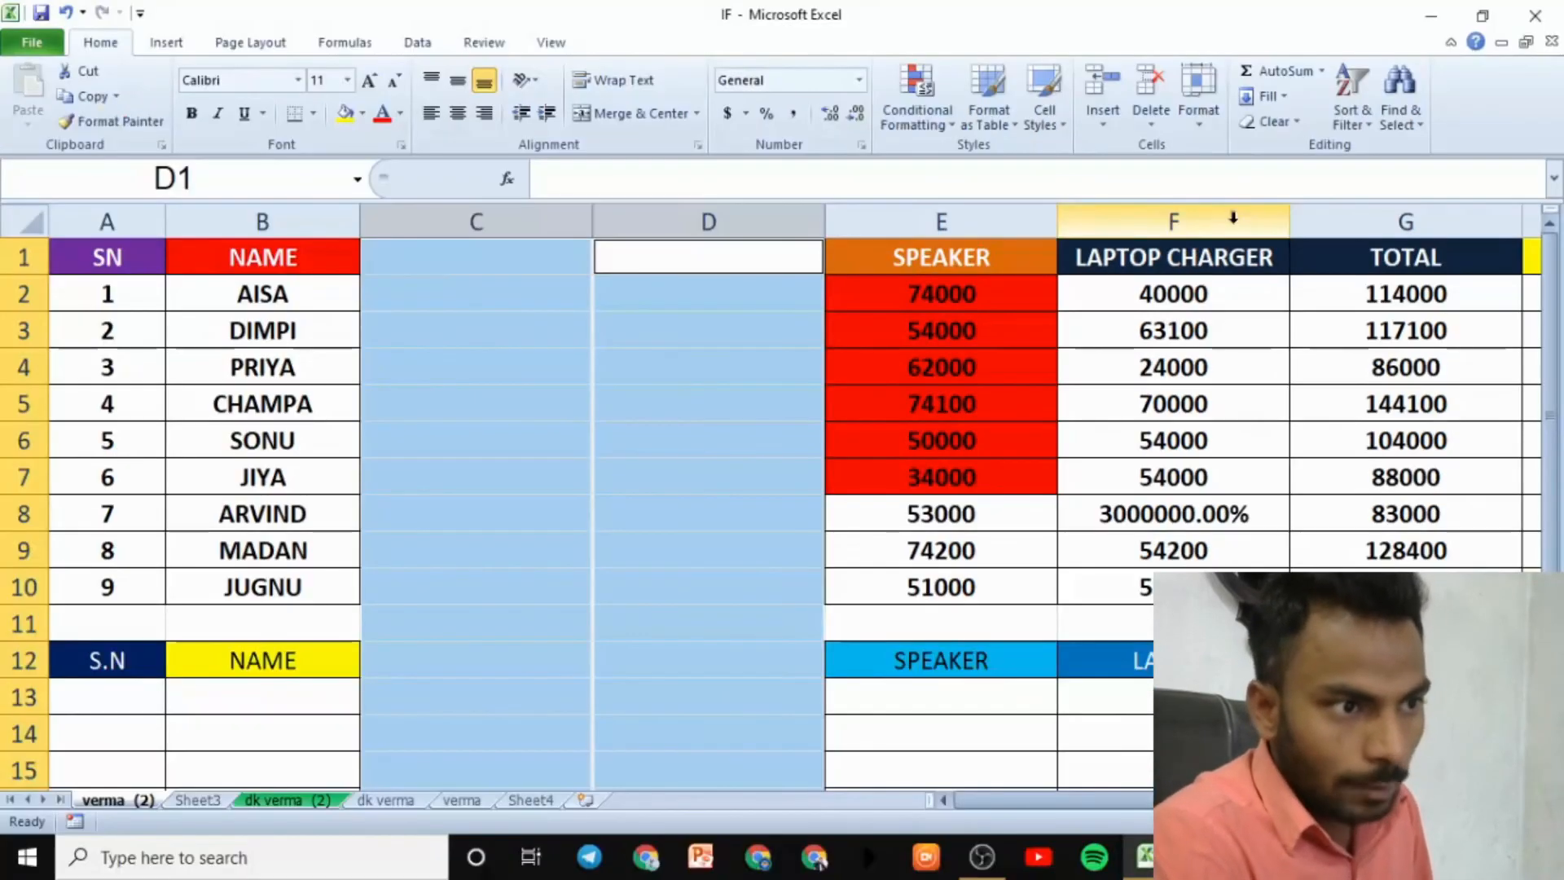
- Protect the sheet with a password, entering and confirming it
{"action": "left_click", "coordinate": [1201, 104]}
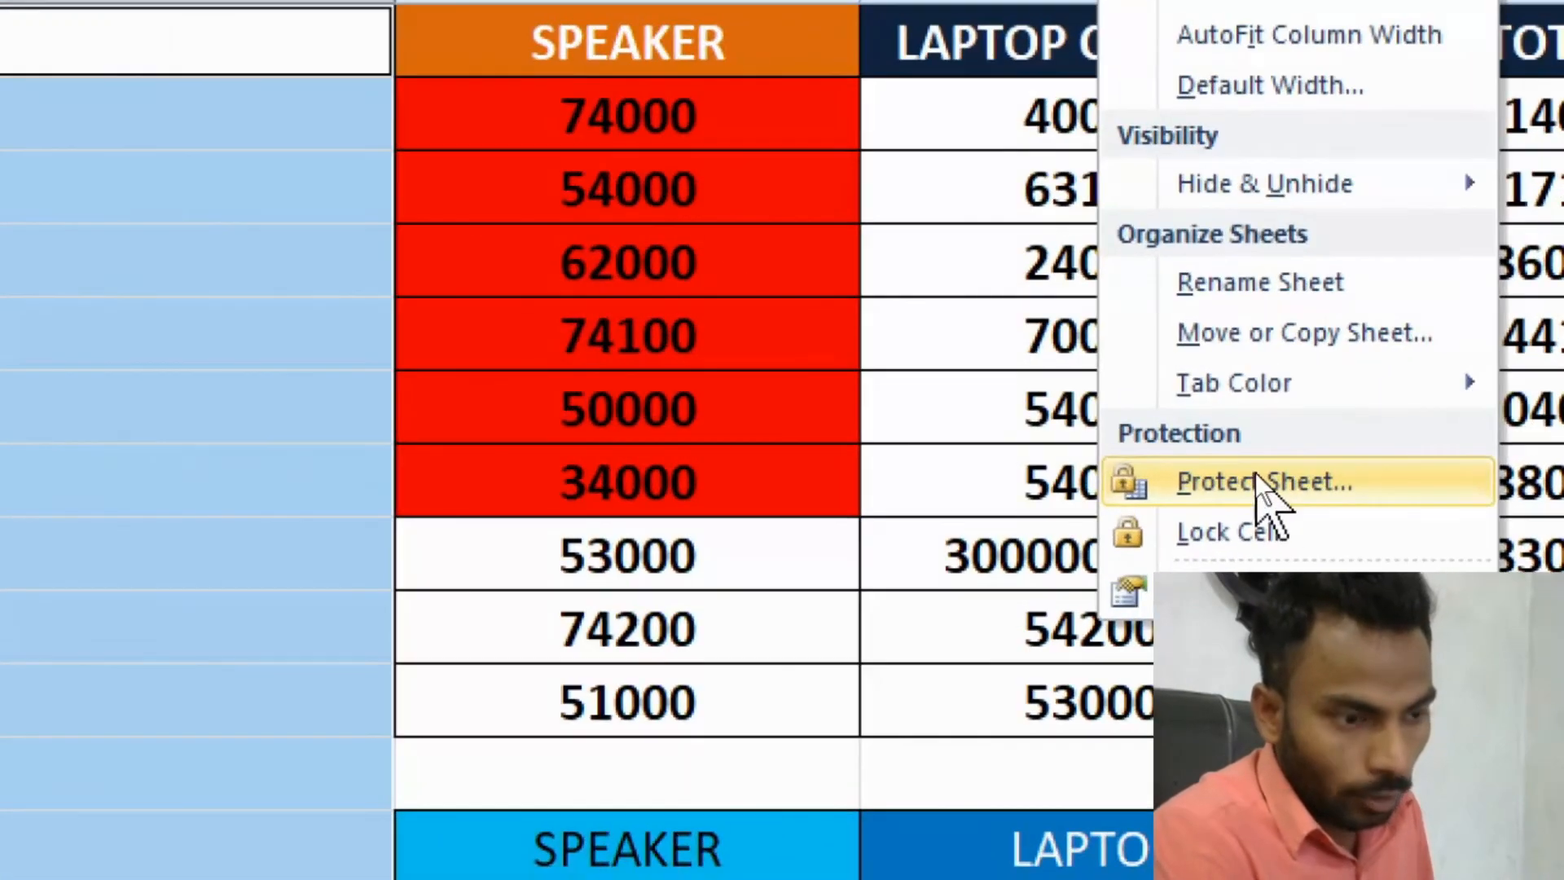
{"action": "left_click", "coordinate": [1258, 476]}
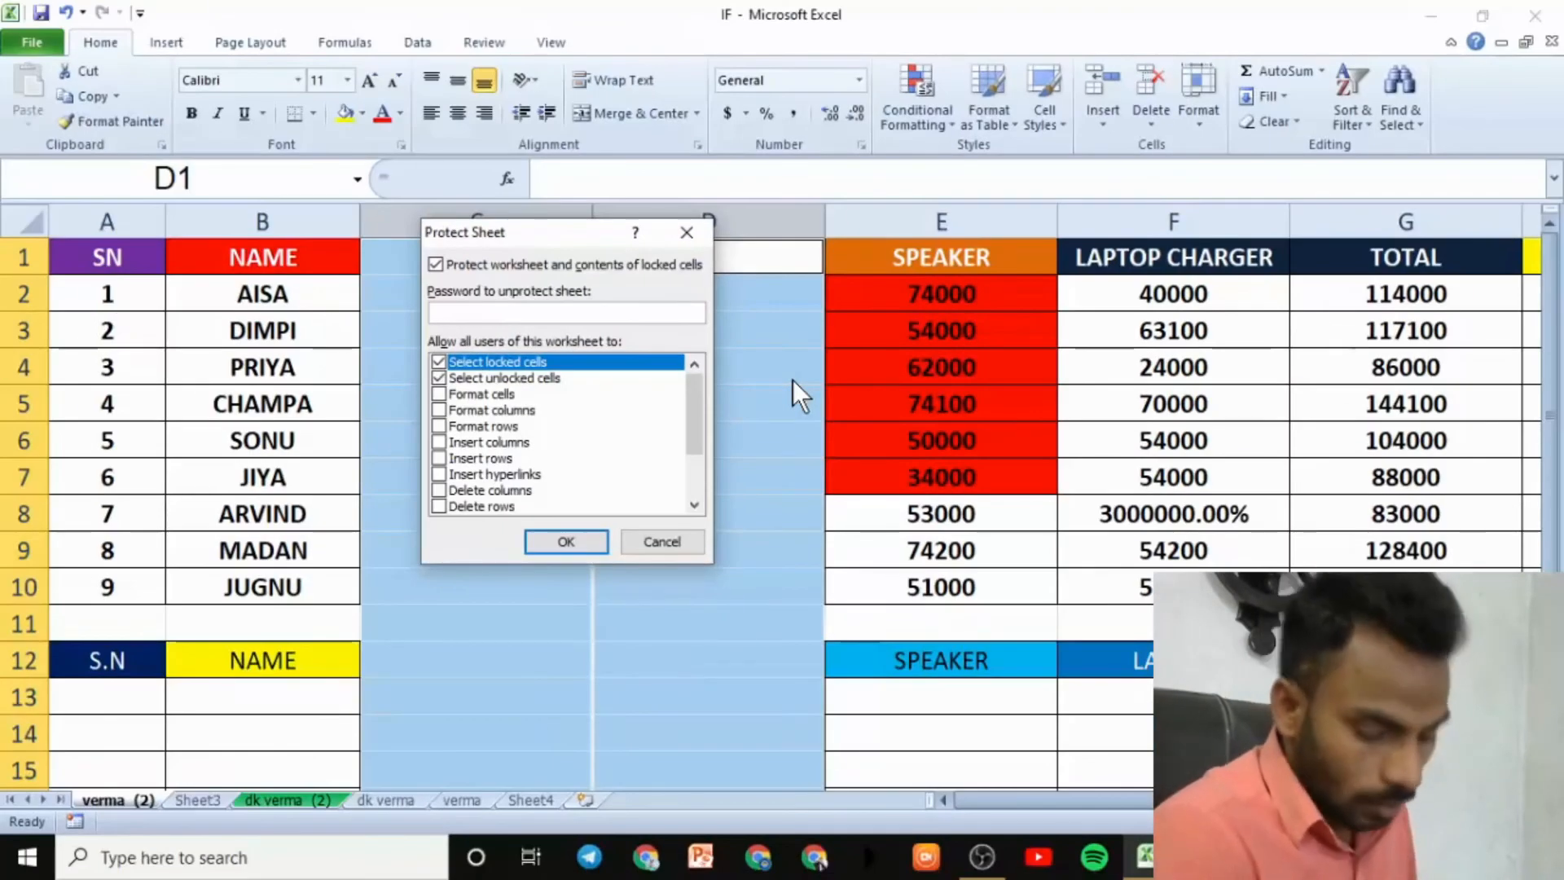
{"action": "type", "text": "12345"}
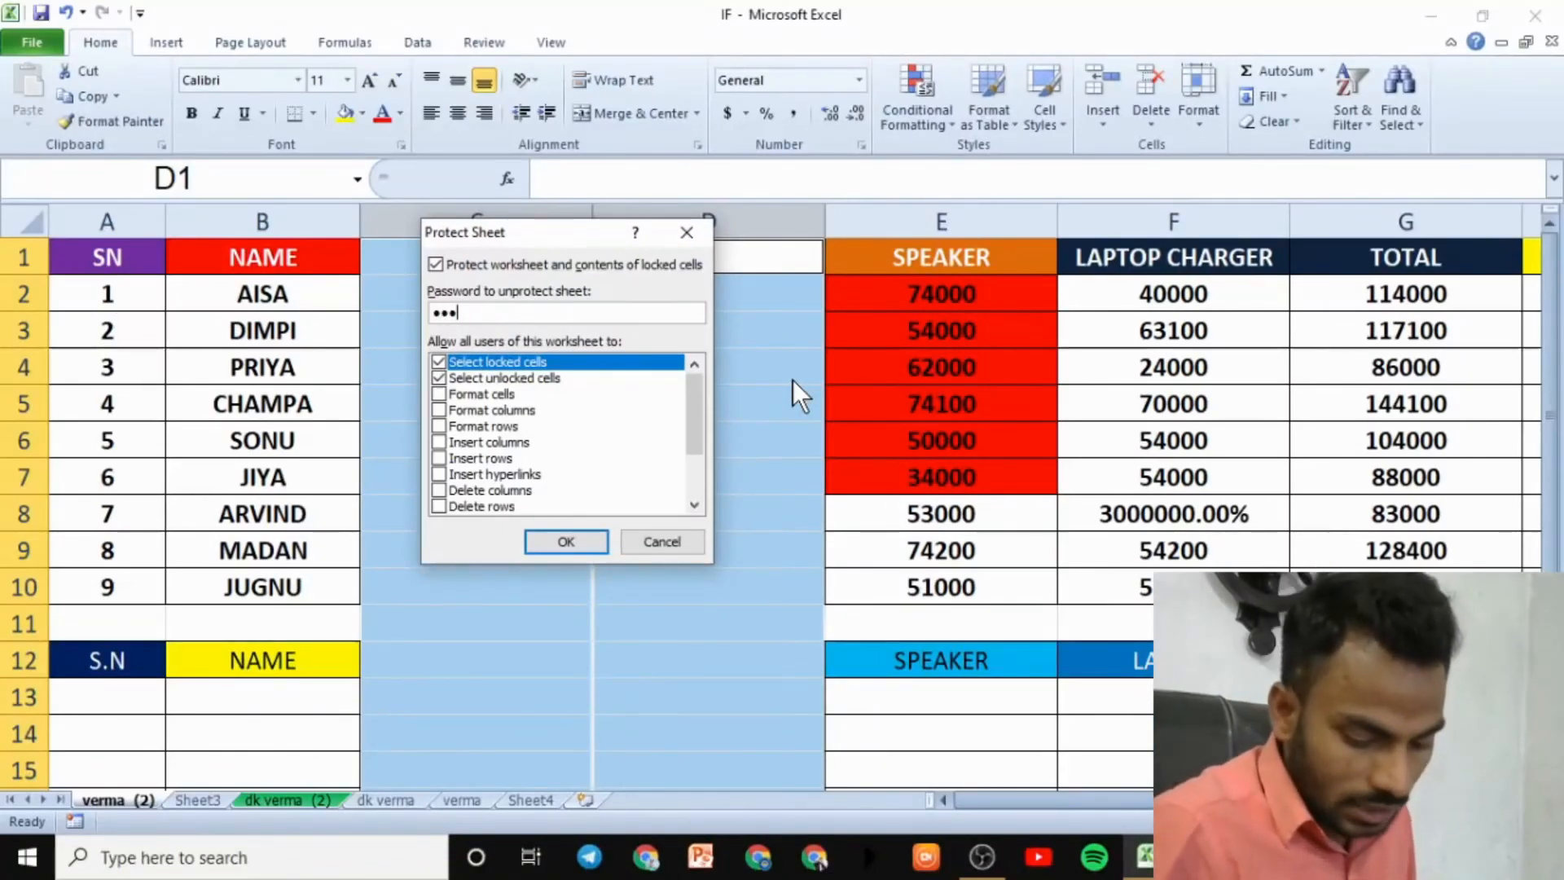
{"action": "key", "text": "Return"}
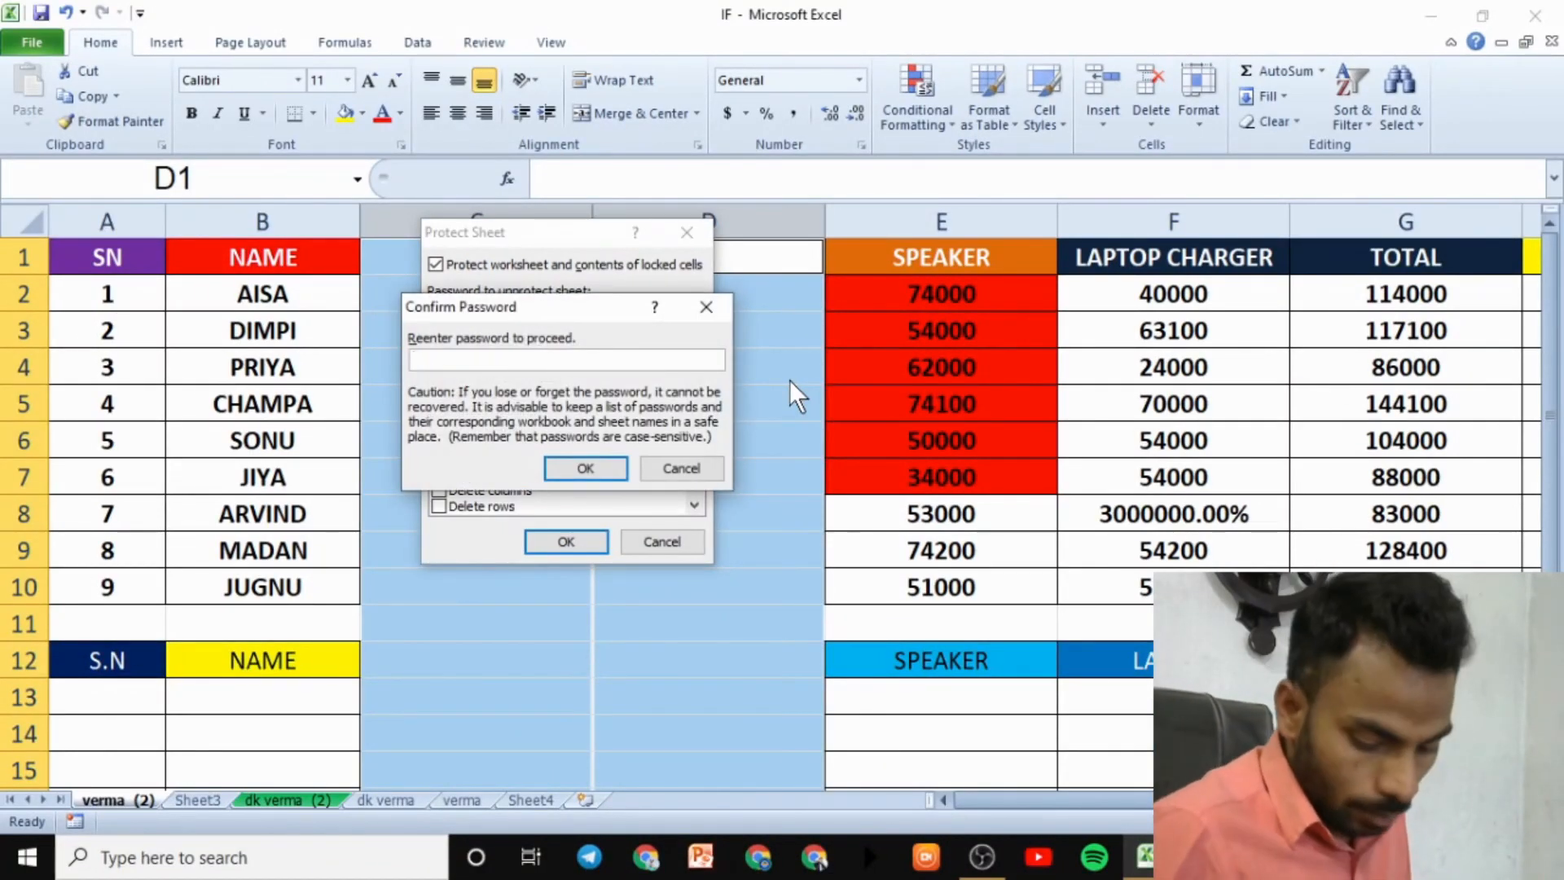
{"action": "type", "text": "12"}
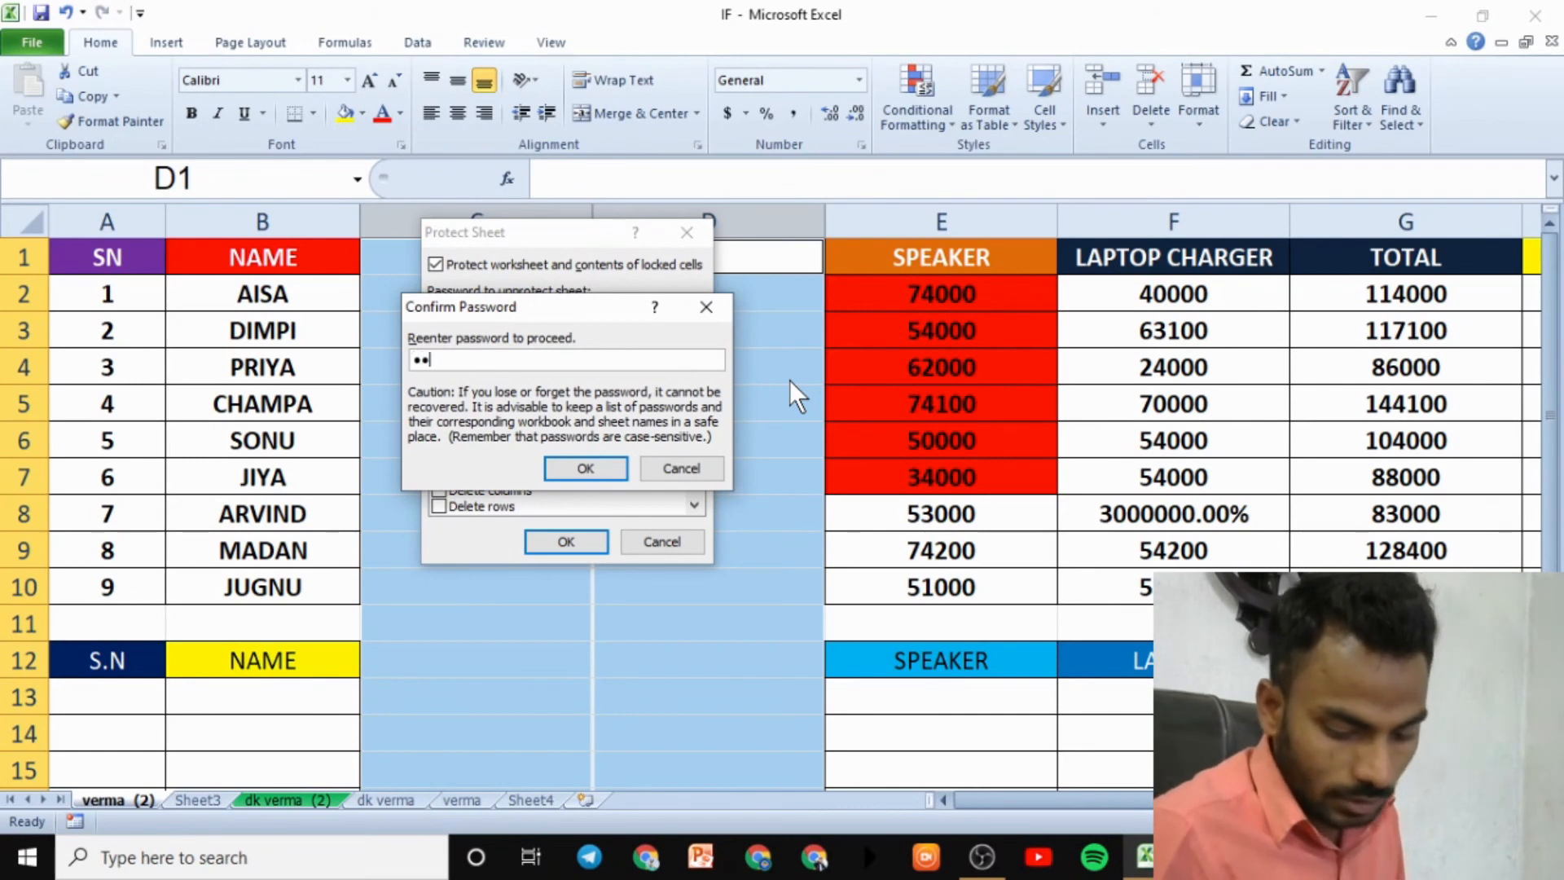
{"action": "type", "text": "345"}
{"action": "key", "text": "Return"}
- Test the protection: locked F10 refuses edits, while C4 accepts 'fgt'
{"action": "left_click", "coordinate": [1128, 469]}
{"action": "left_click", "coordinate": [1181, 588]}
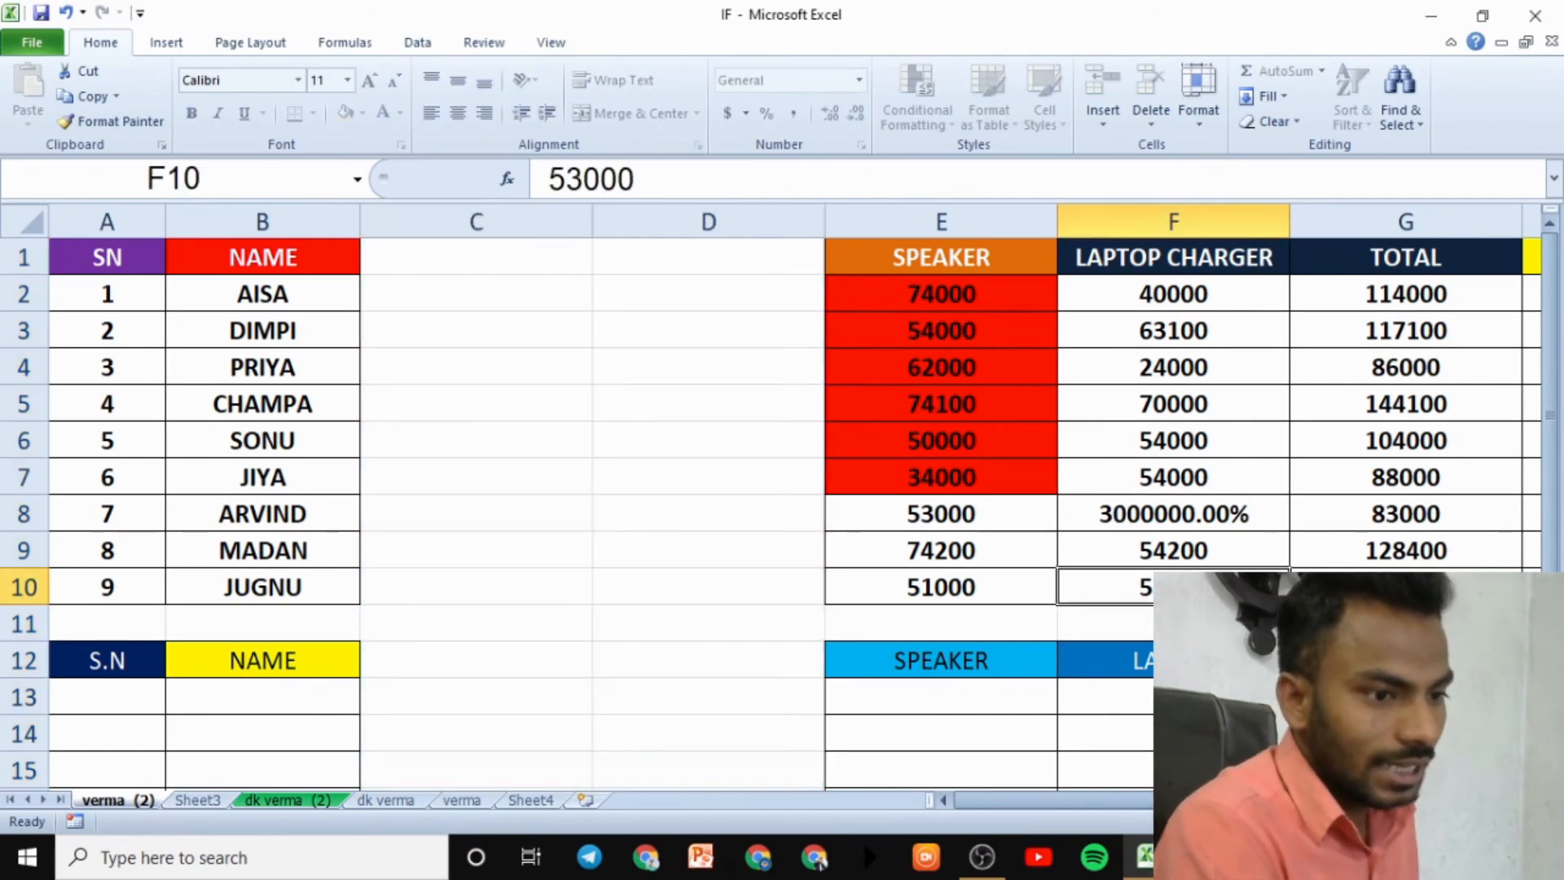
{"action": "double_click", "coordinate": [1181, 588]}
{"action": "left_click", "coordinate": [785, 499]}
{"action": "left_click", "coordinate": [562, 369]}
{"action": "type", "text": "fg"}
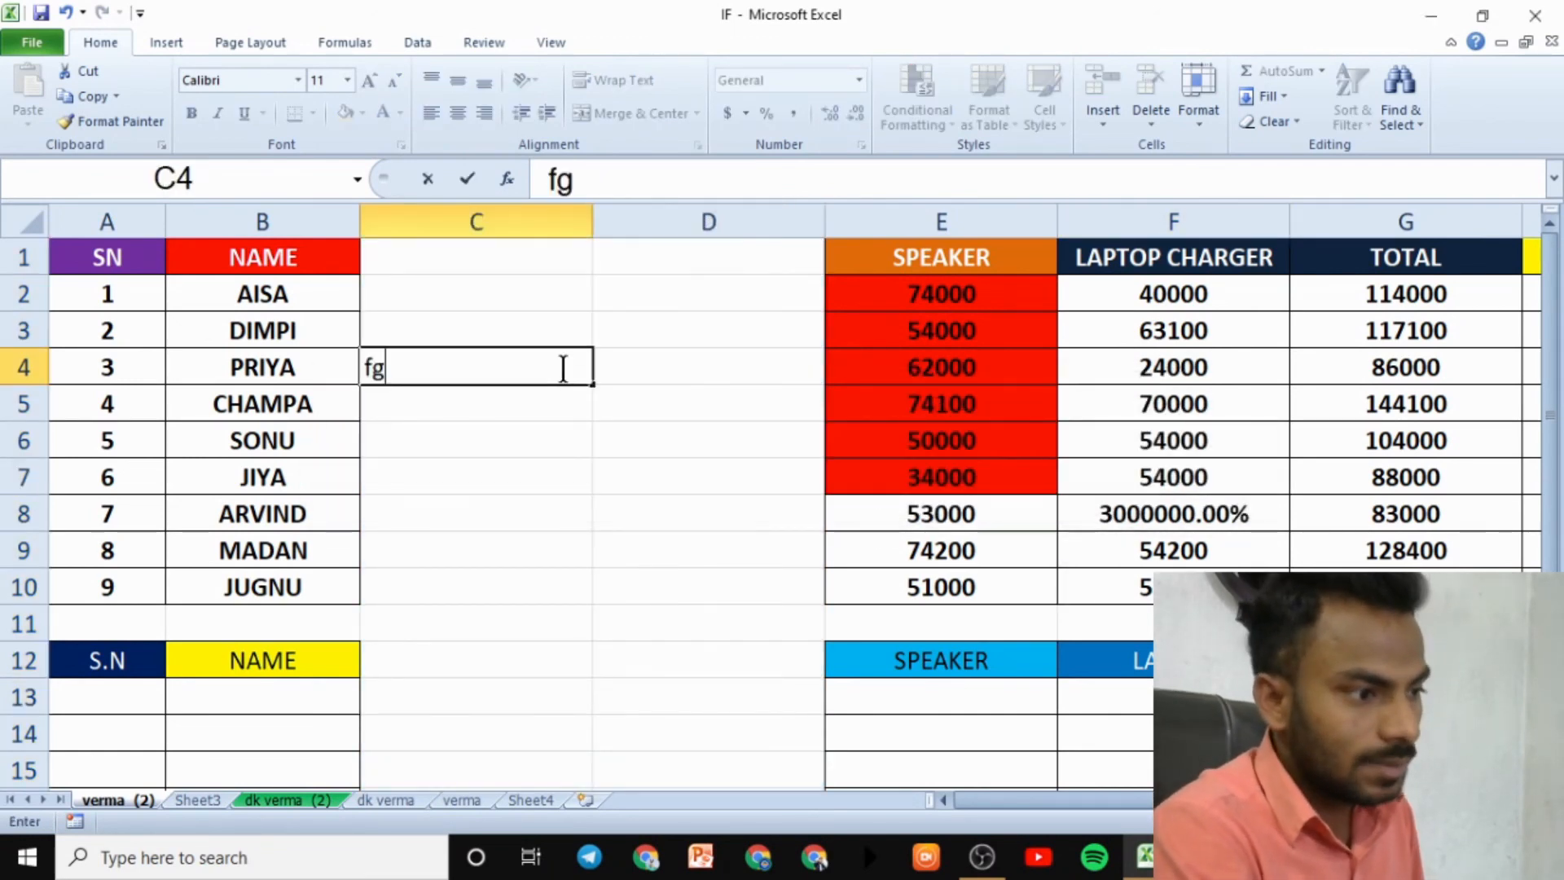
{"action": "type", "text": "t"}
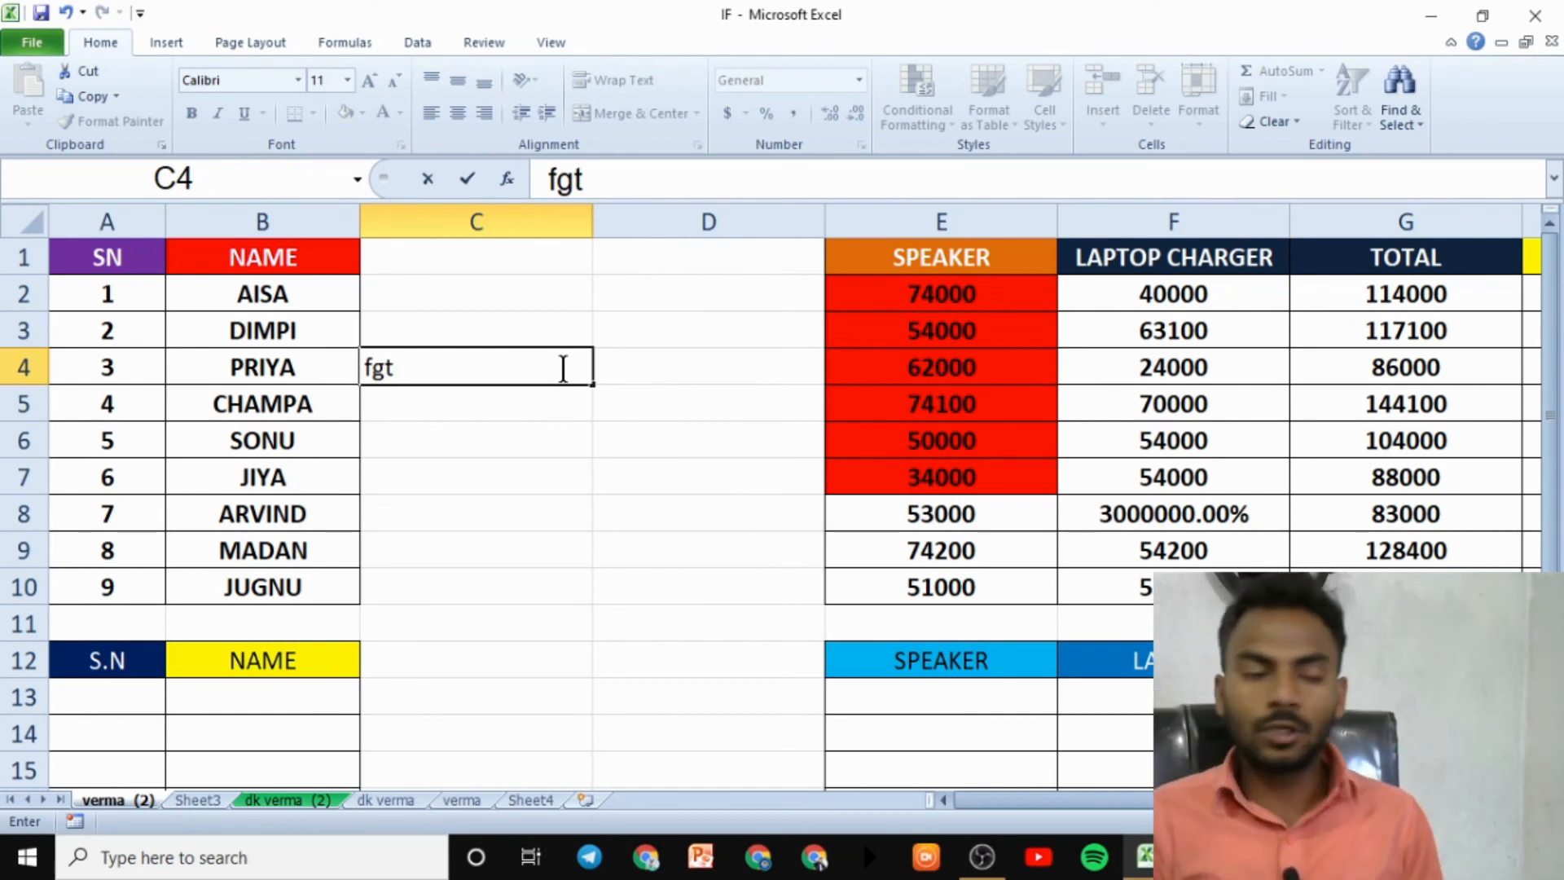
{"action": "left_click", "coordinate": [945, 551]}
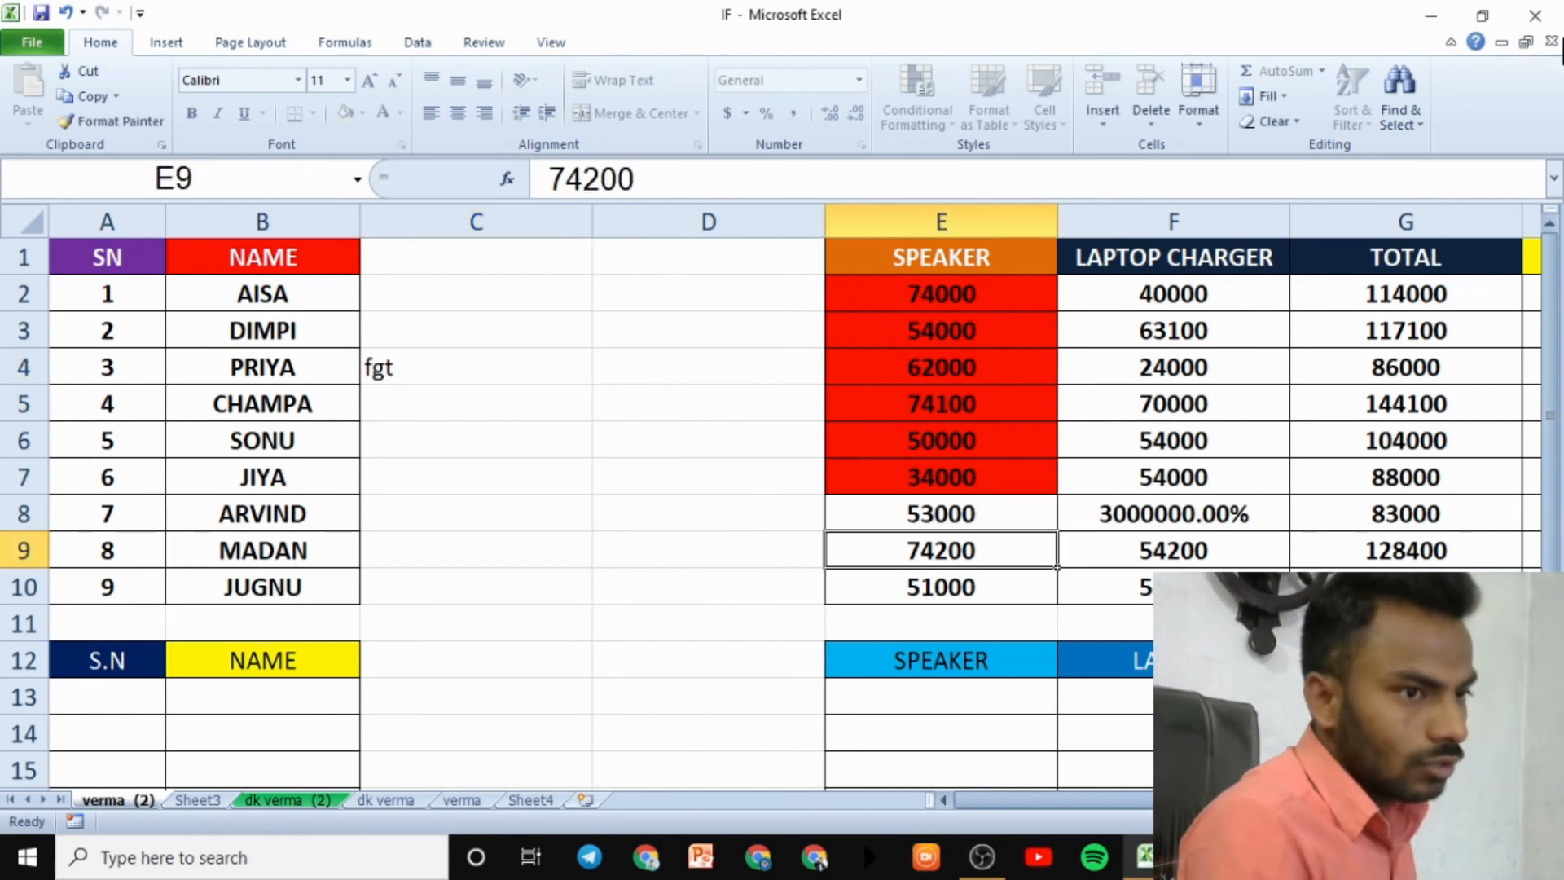
{"action": "left_click", "coordinate": [1199, 94]}
- Unprotect the sheet by entering its password
{"action": "left_click", "coordinate": [1058, 447]}
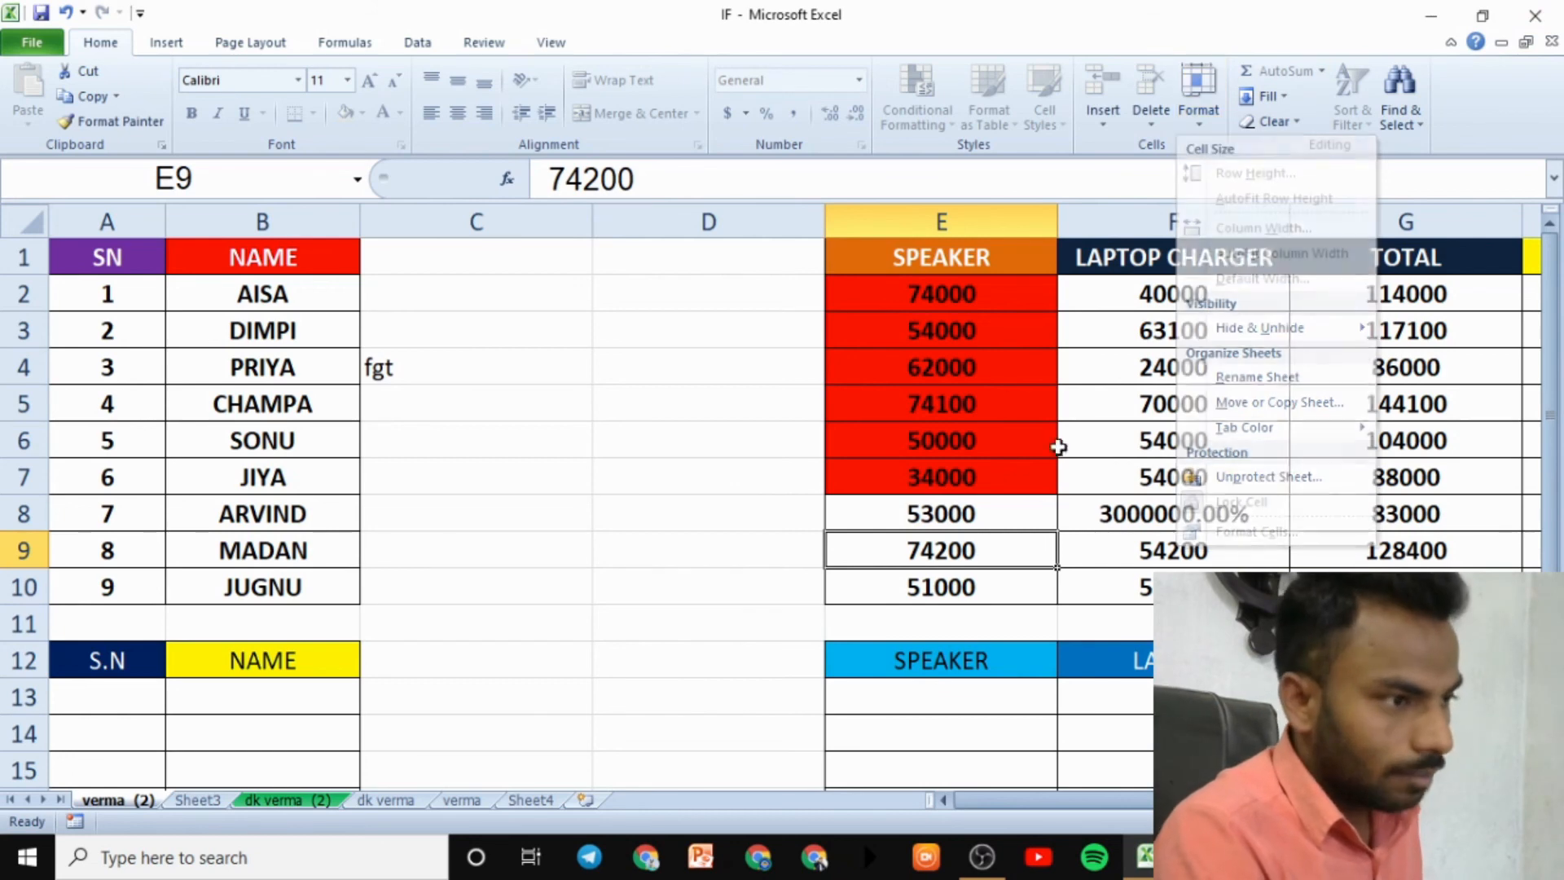
{"action": "left_click", "coordinate": [1199, 124]}
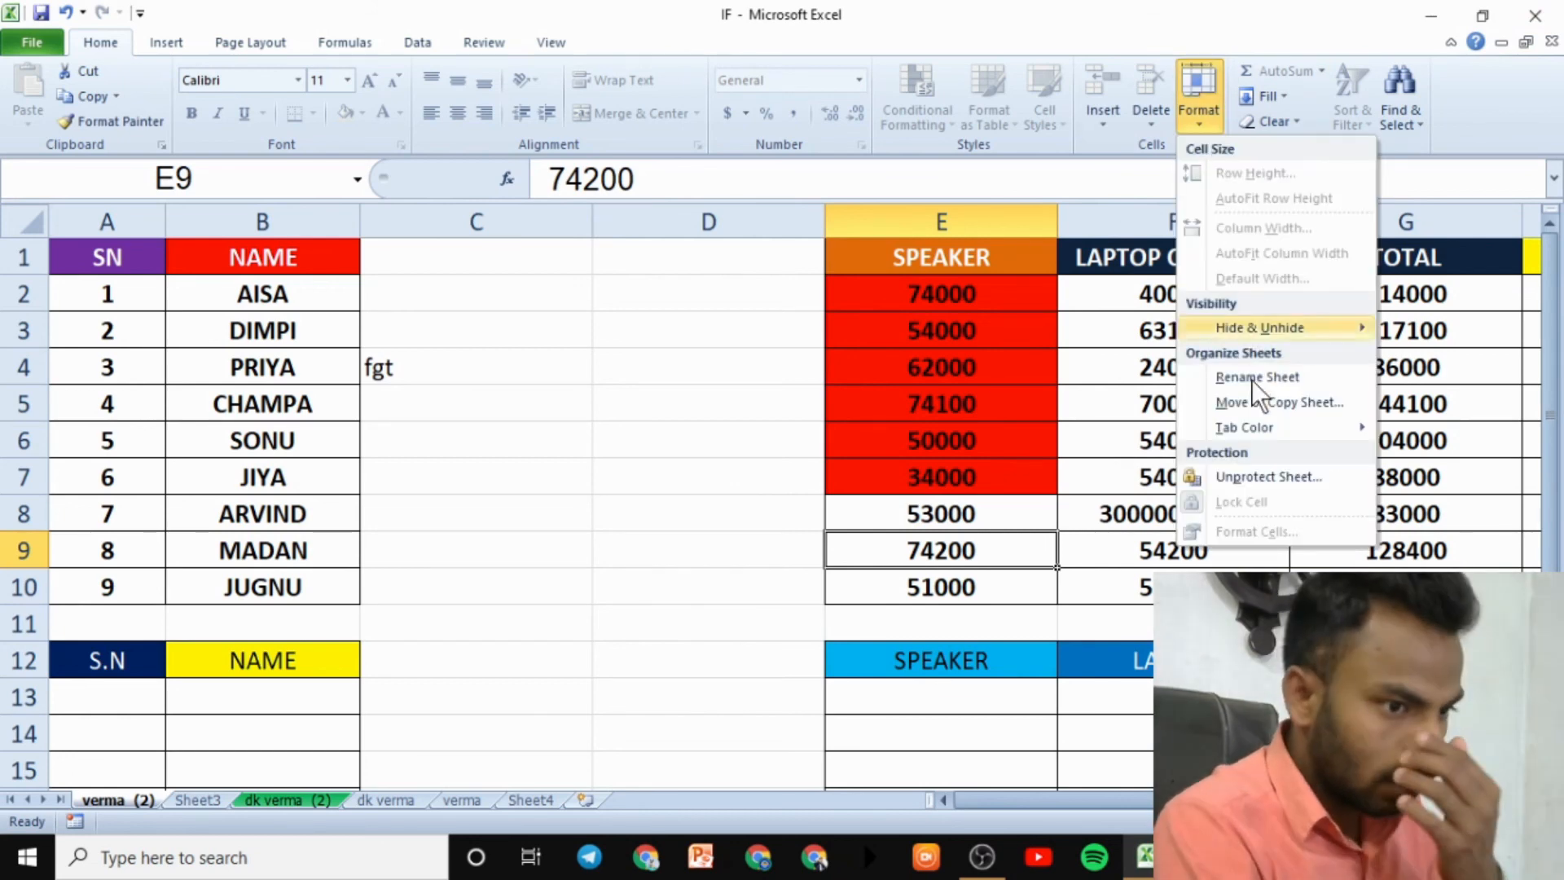
{"action": "left_click", "coordinate": [1249, 476]}
{"action": "type", "text": "12345"}
{"action": "key", "text": "Return"}
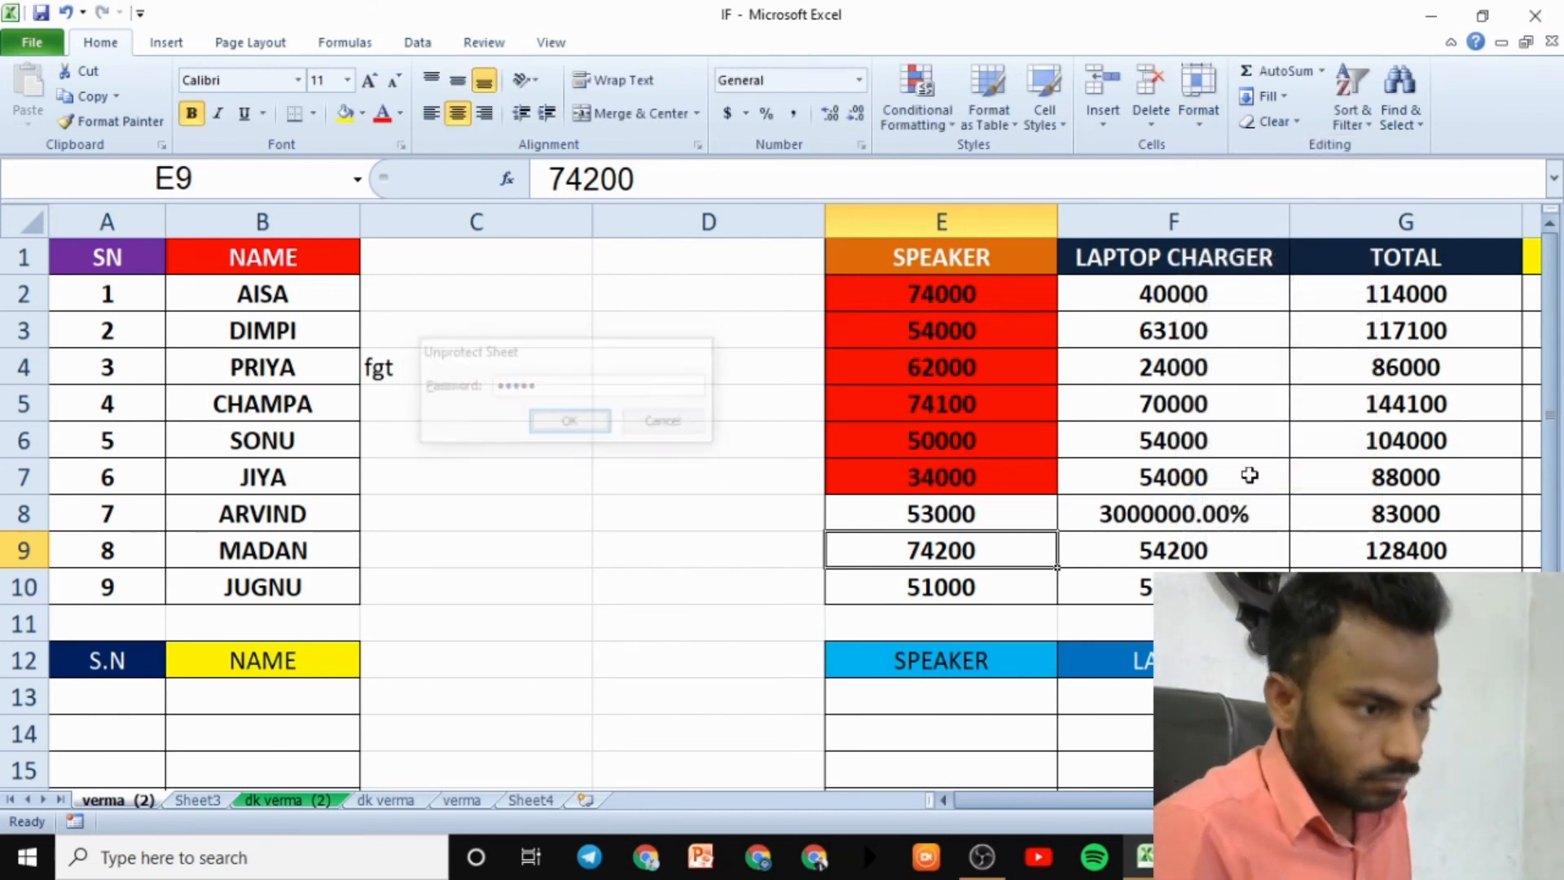
- View E9's number format settings in Format Cells and cancel without changes
{"action": "left_click", "coordinate": [1199, 114]}
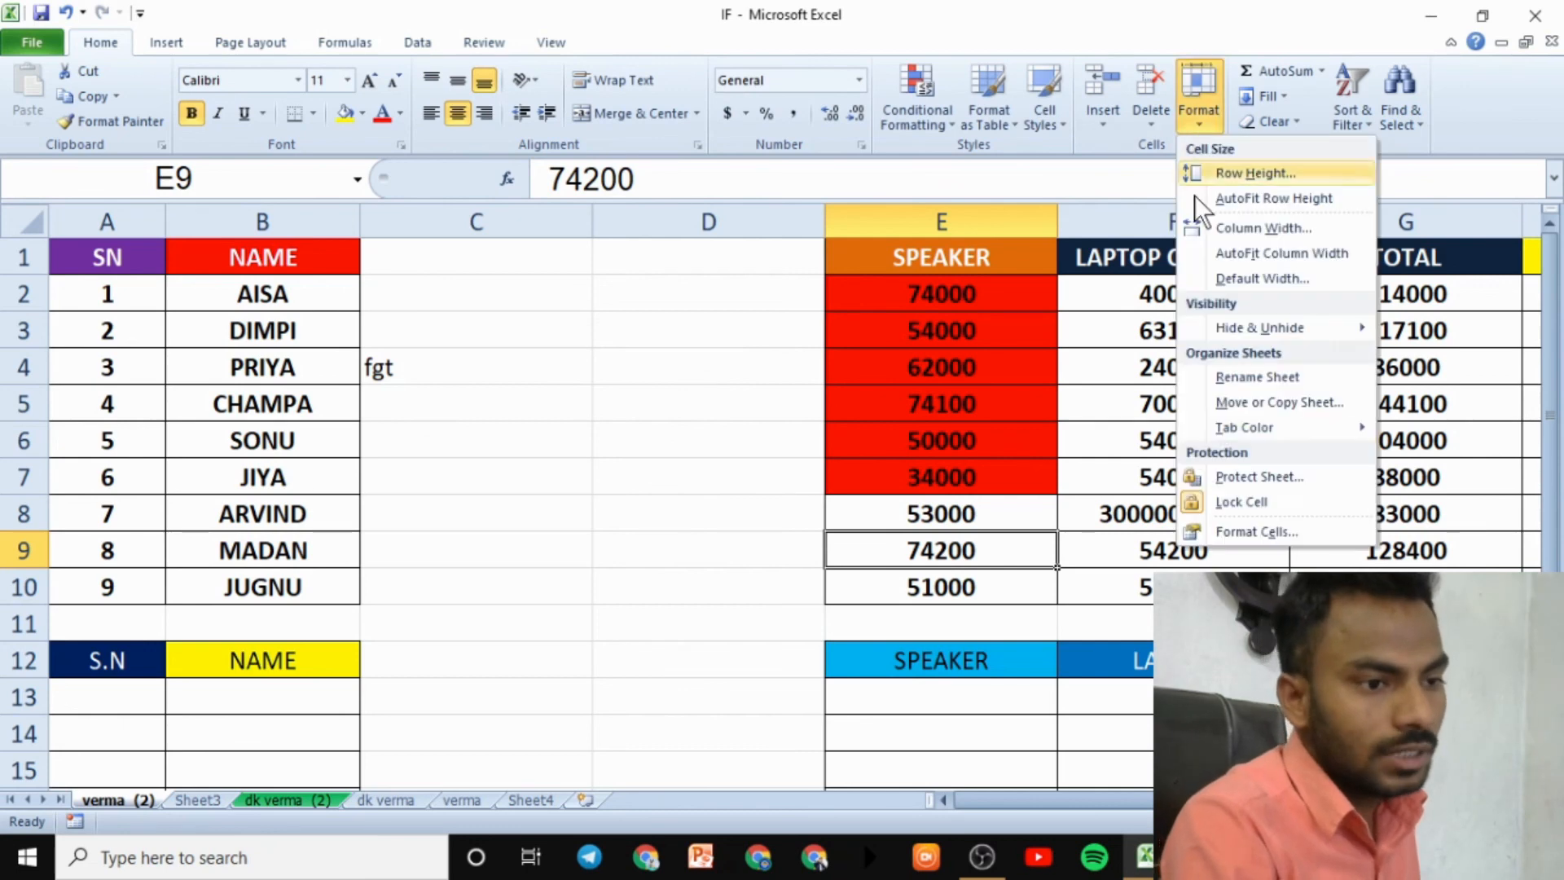
{"action": "left_click", "coordinate": [1233, 533]}
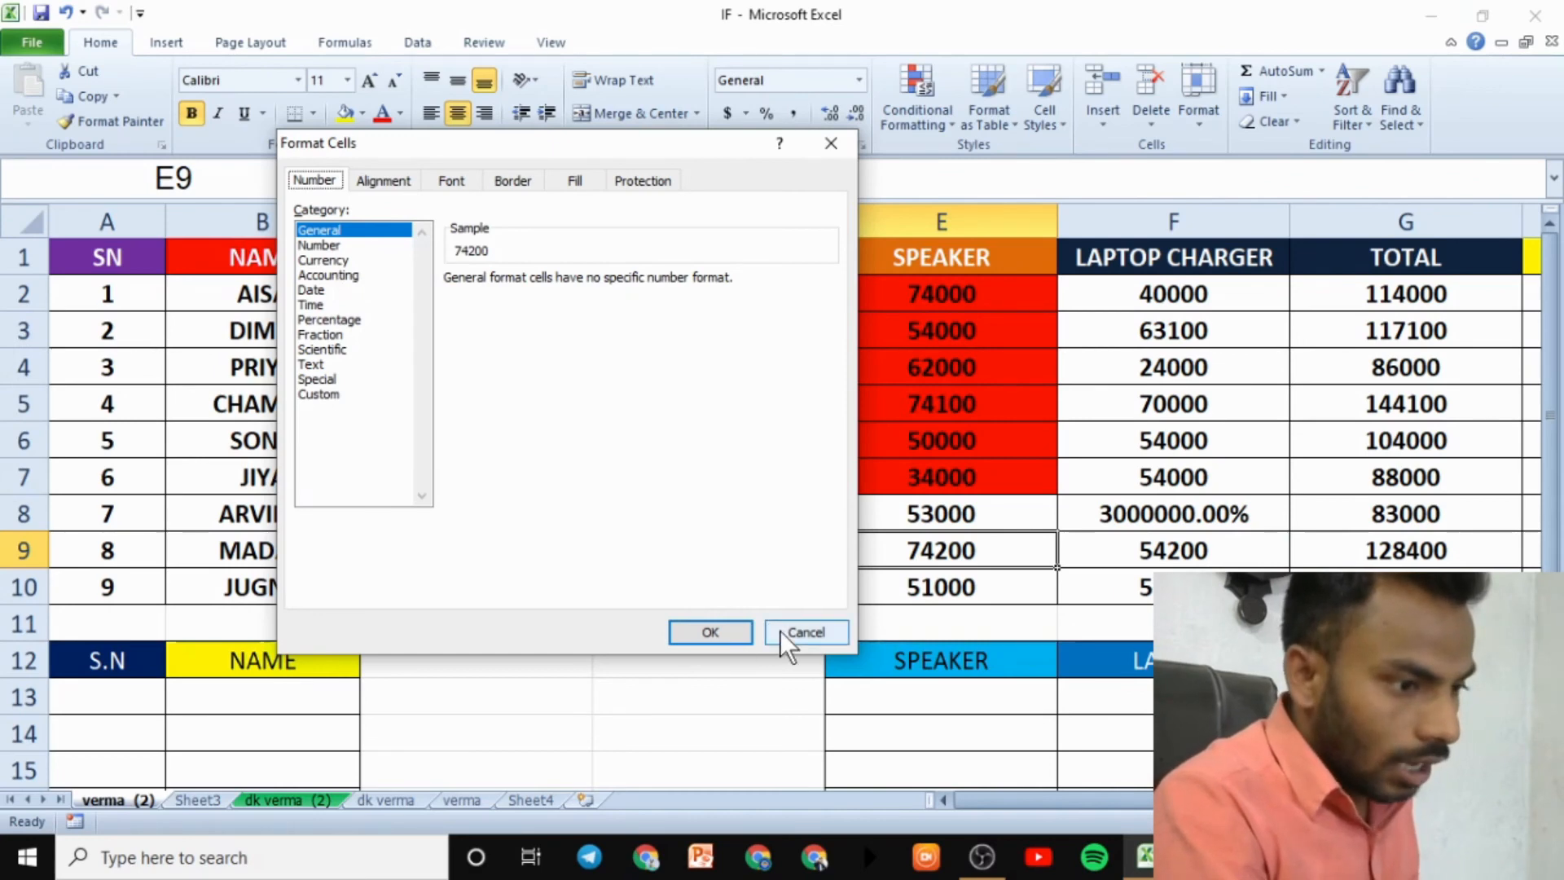
{"action": "left_click", "coordinate": [794, 633]}
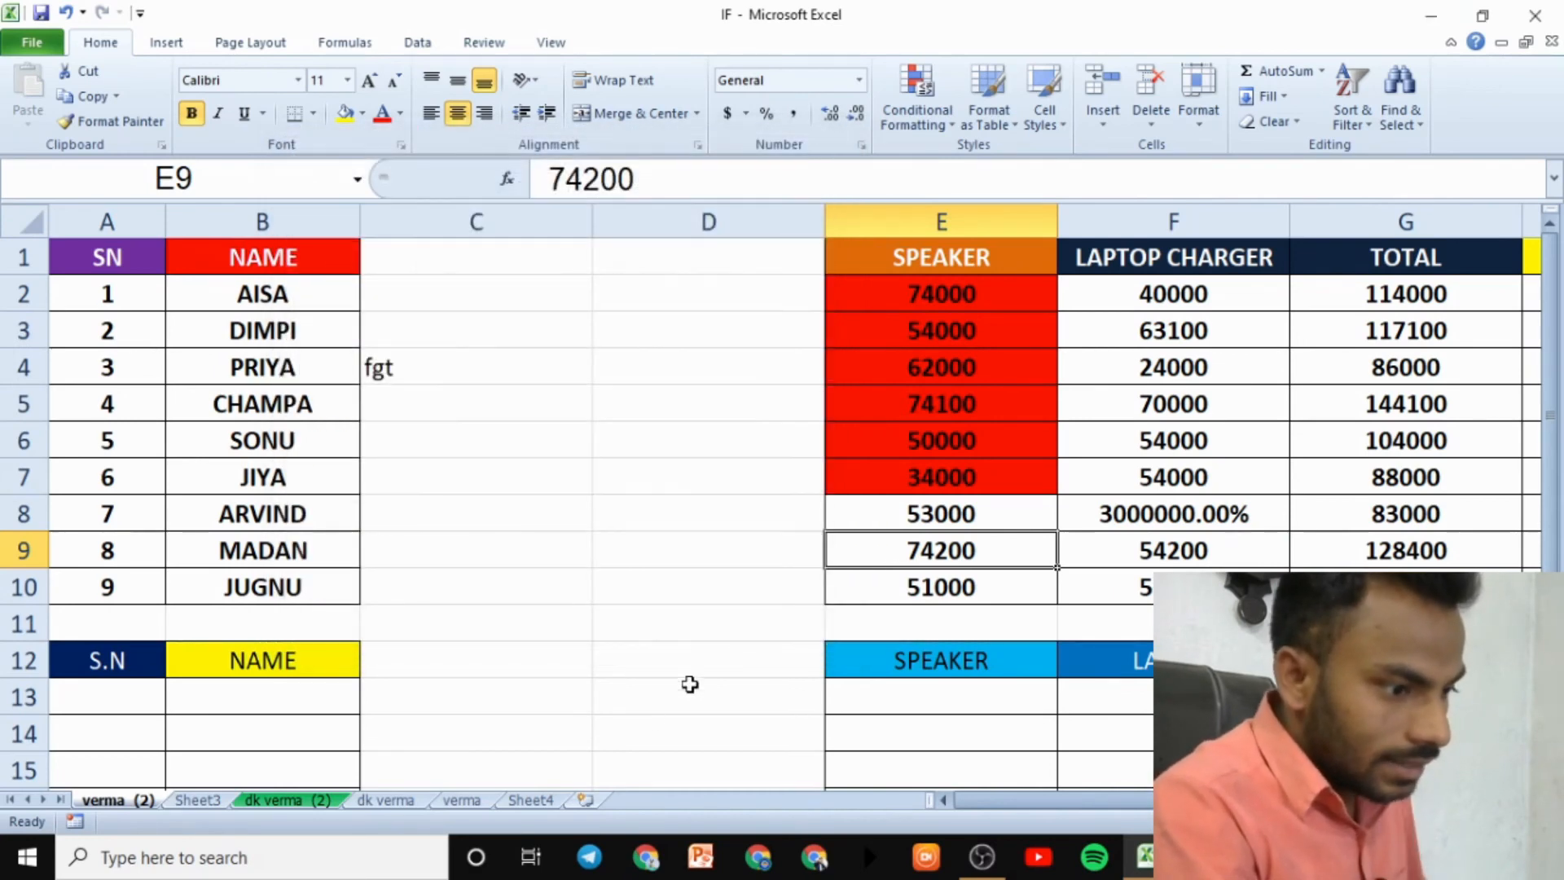
- Add a new Sheet5 and type practice entries (fdsfdf, gfg, fgfgfg4521fgfg45fgf1, gf54f, 4, 41) down column A
{"action": "left_click", "coordinate": [585, 800]}
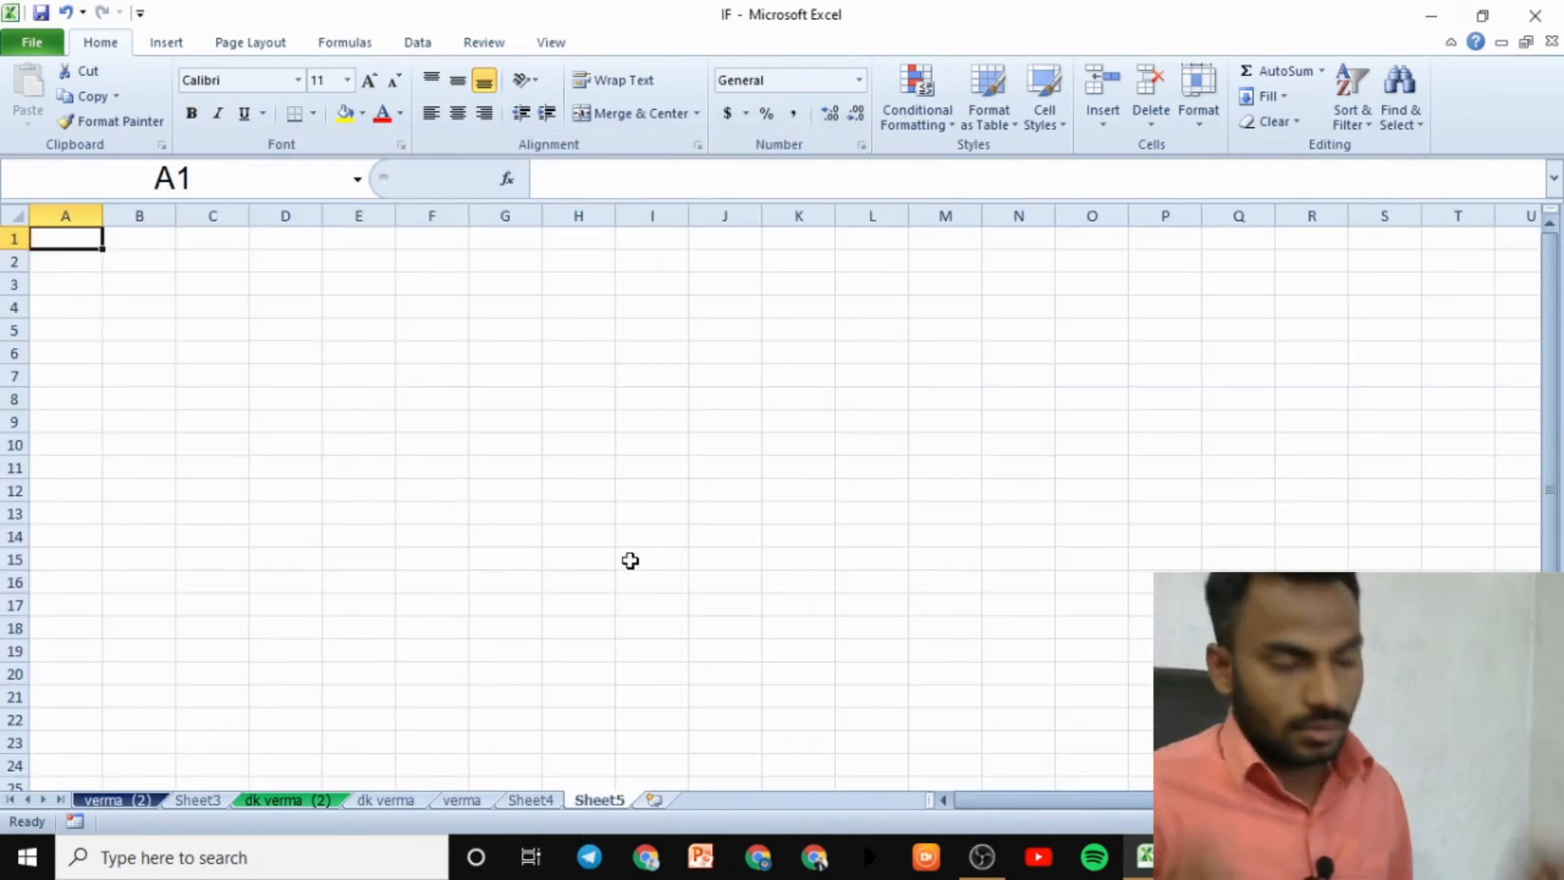
{"action": "scroll", "coordinate": [625, 556], "scroll_direction": "up", "scroll_amount": 4}
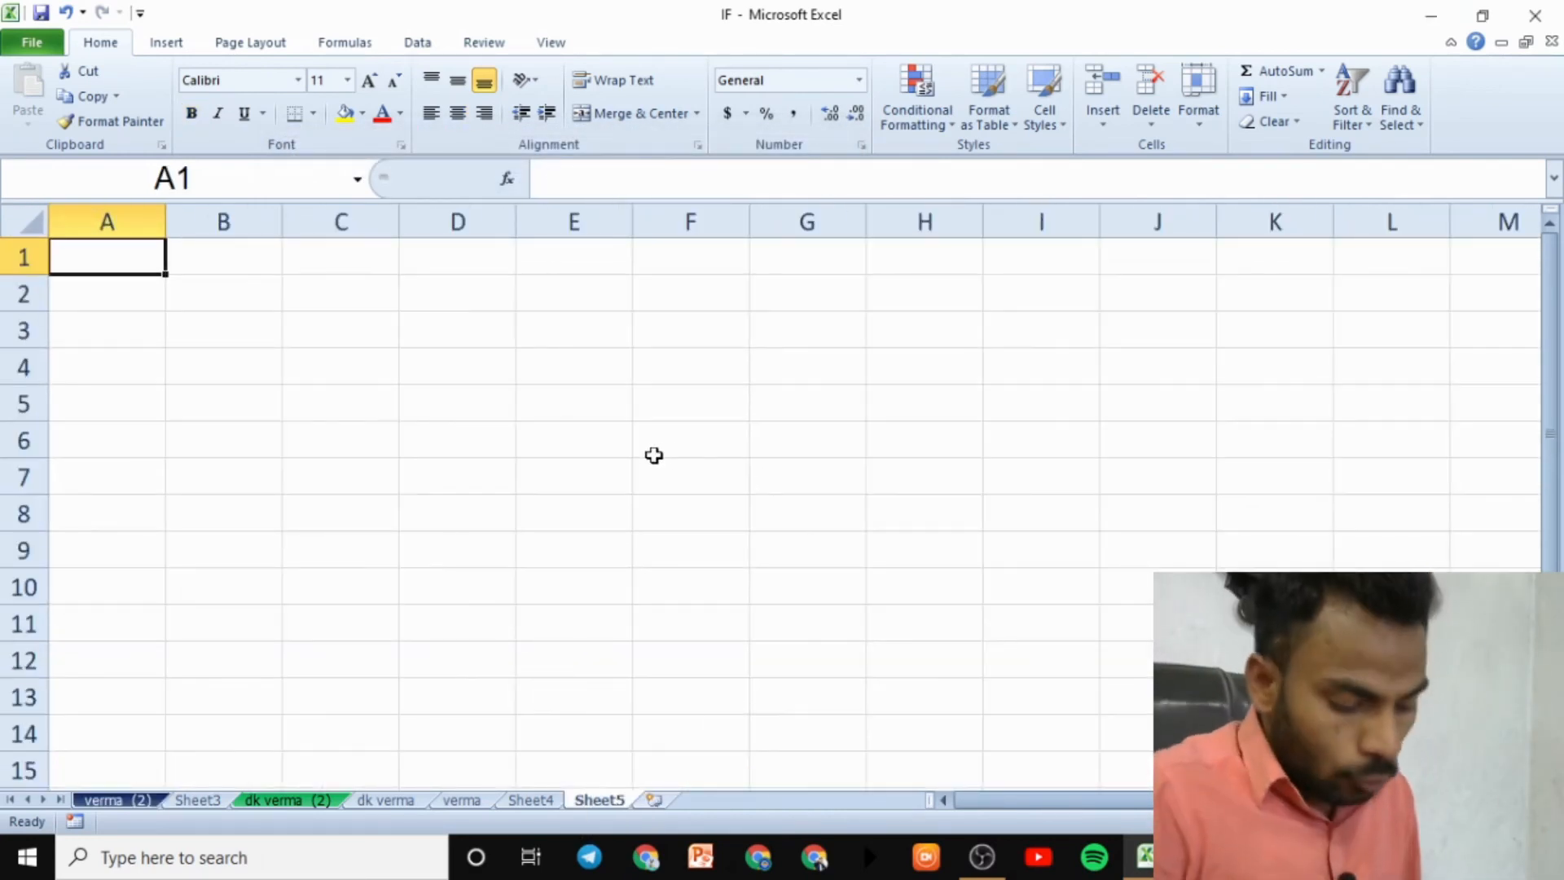
{"action": "type", "text": "fdsfdf"}
{"action": "key", "text": "Return"}
{"action": "type", "text": "\\"}
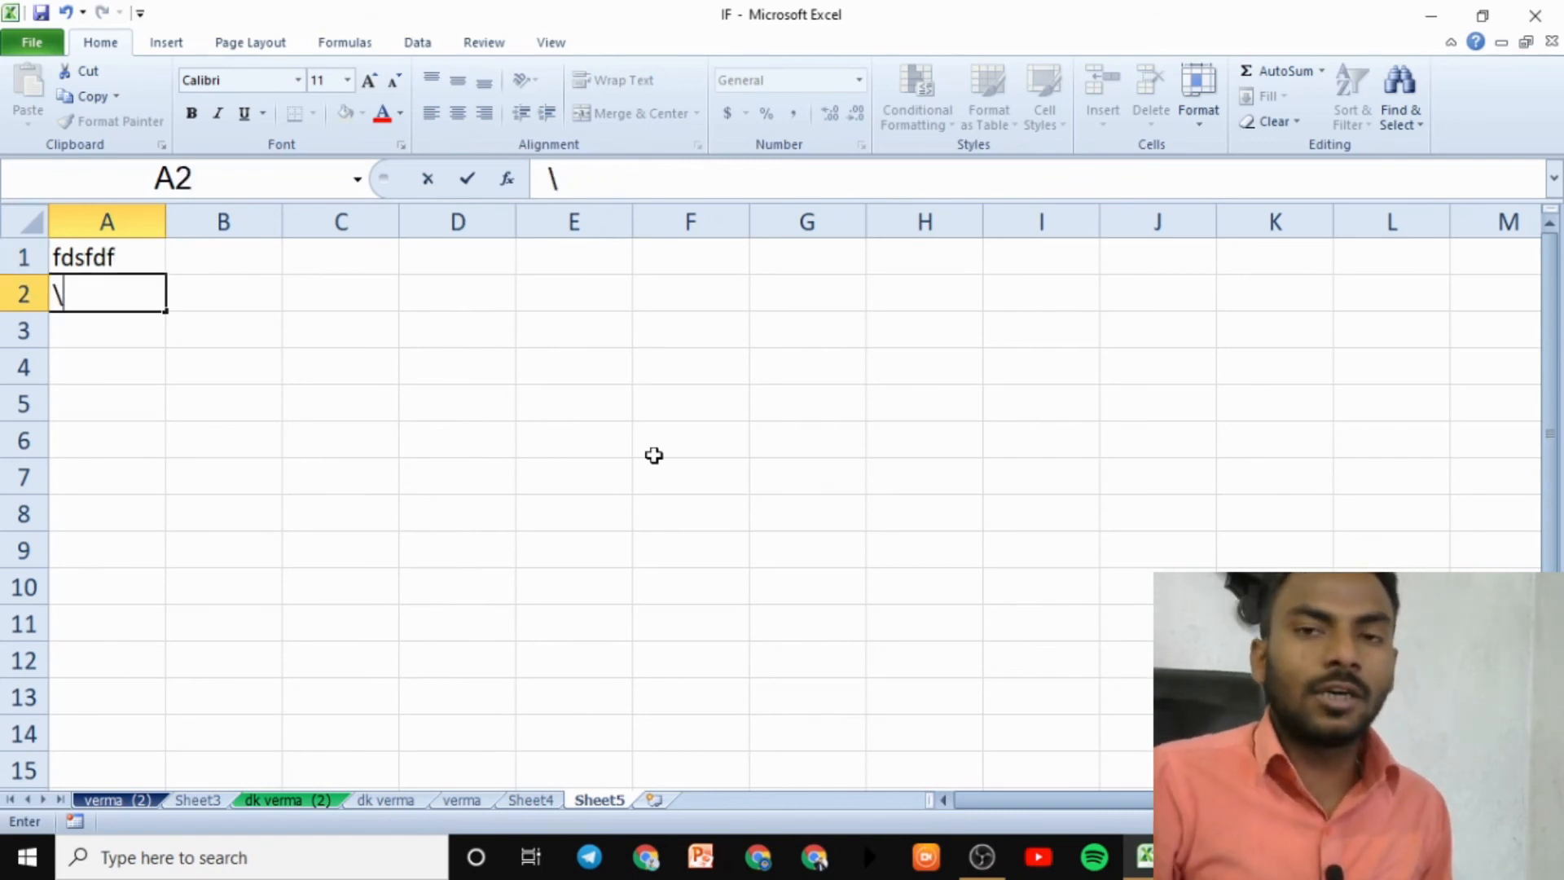
{"action": "type", "text": "gfg"}
{"action": "key", "text": "Return"}
{"action": "type", "text": "gfg"}
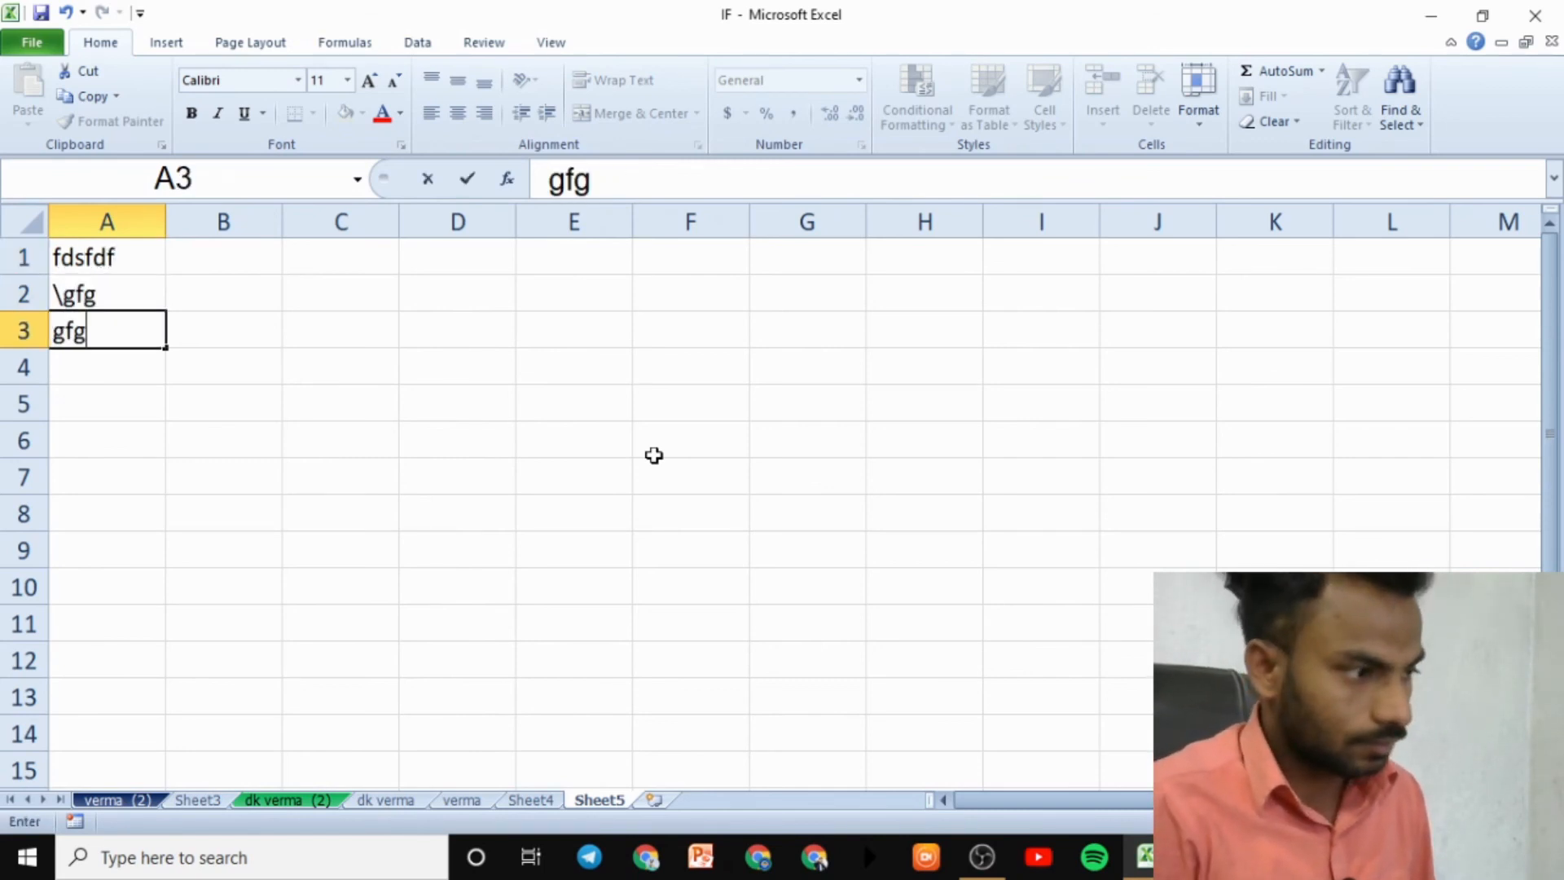
{"action": "key", "text": "Return"}
{"action": "type", "text": "fgfgfg4521fgfg45fgf1"}
{"action": "key", "text": "Return"}
{"action": "type", "text": "gf54f"}
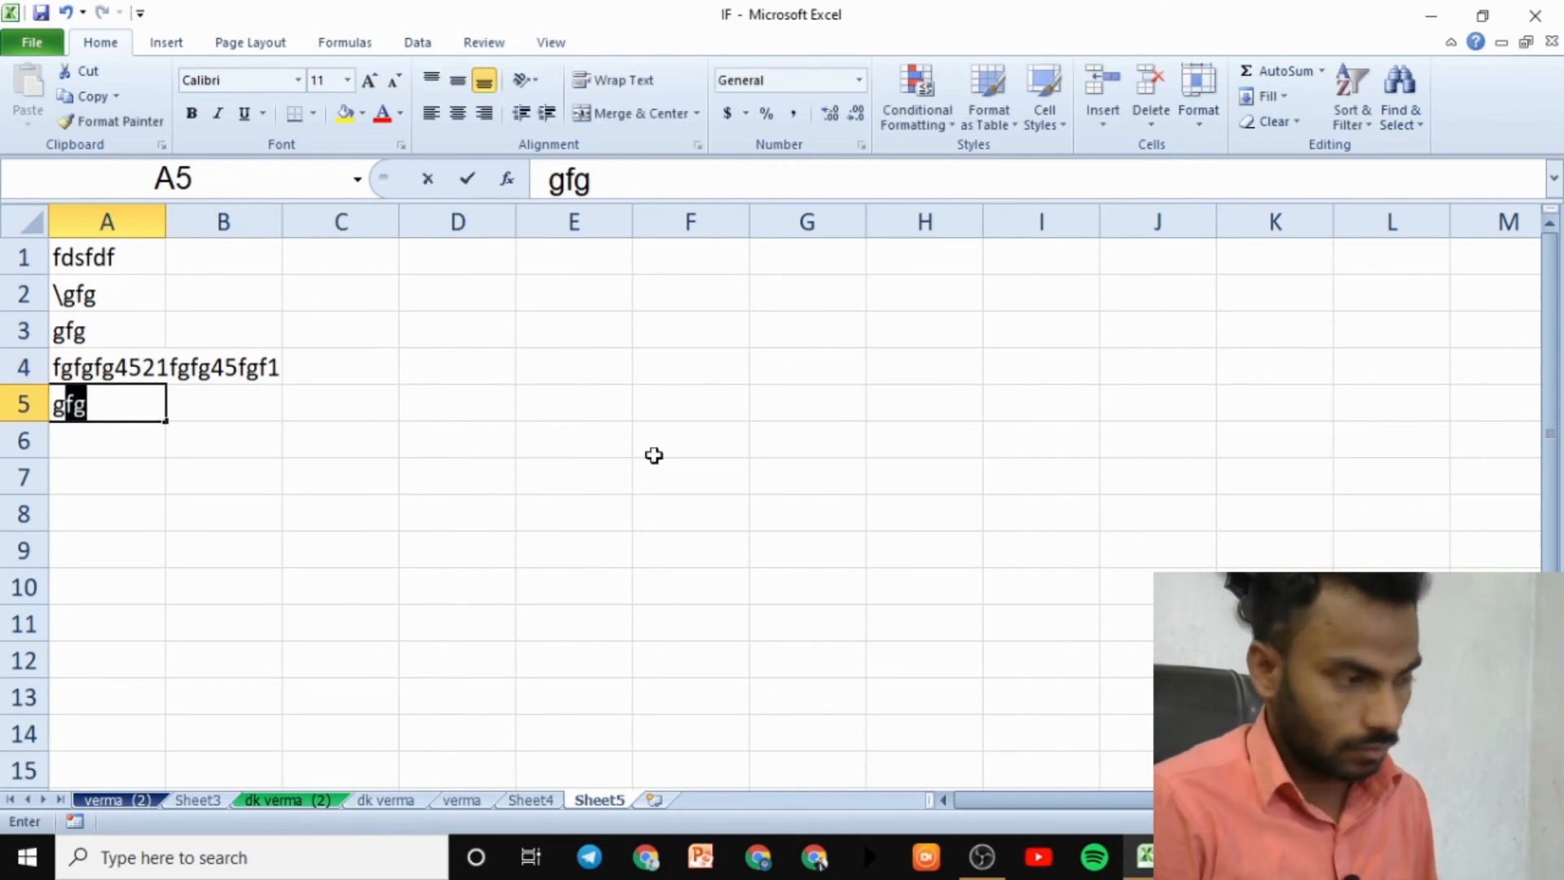
{"action": "key", "text": "Return"}
{"action": "type", "text": "4"}
{"action": "key", "text": "Return"}
{"action": "type", "text": "4"}
{"action": "key", "text": "Return"}
{"action": "type", "text": "41"}
{"action": "key", "text": "Return"}
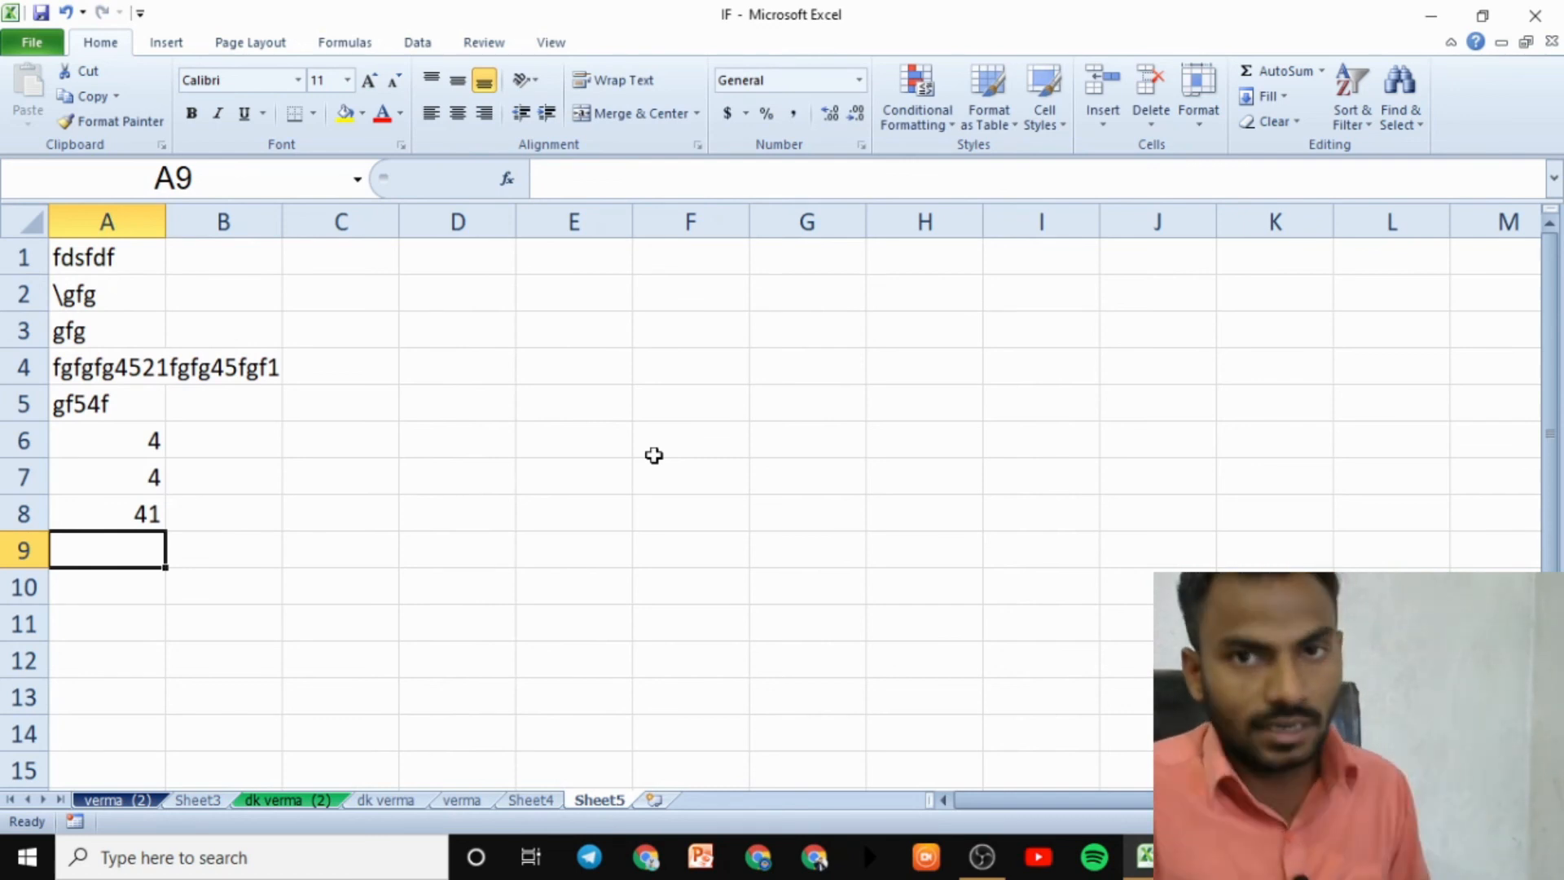
- Select the whole sheet with Ctrl+A, delete all entries, and deselect
{"action": "key", "text": "ctrl+a"}
{"action": "key", "text": "Delete"}
{"action": "left_click", "coordinate": [1402, 295]}
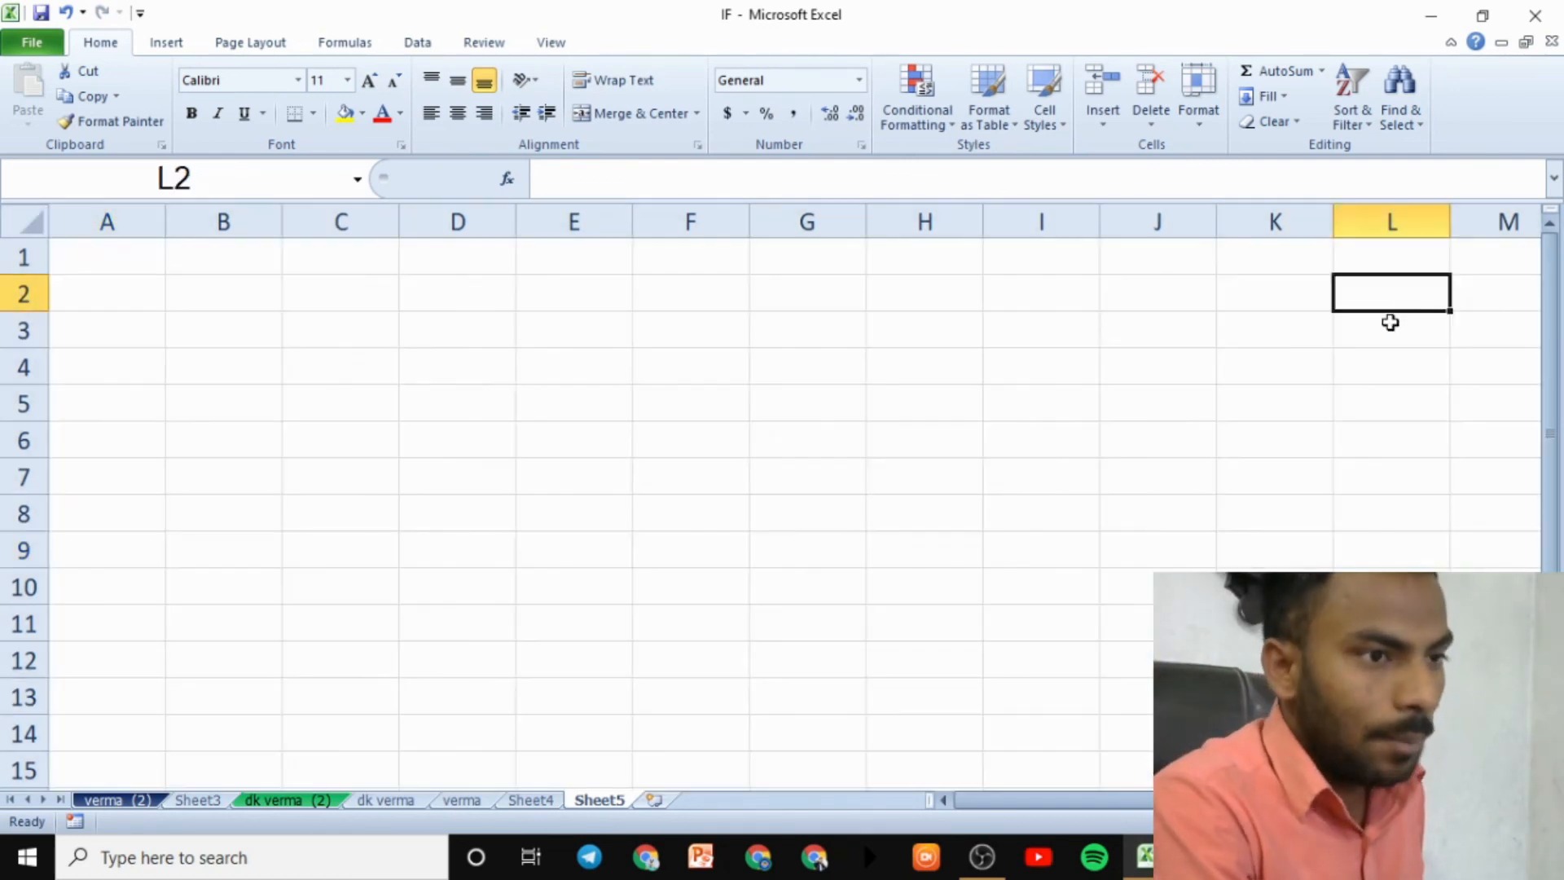
- Apply the Currency number format to columns A through E
{"action": "left_click", "coordinate": [1206, 122]}
{"action": "left_click", "coordinate": [1255, 531]}
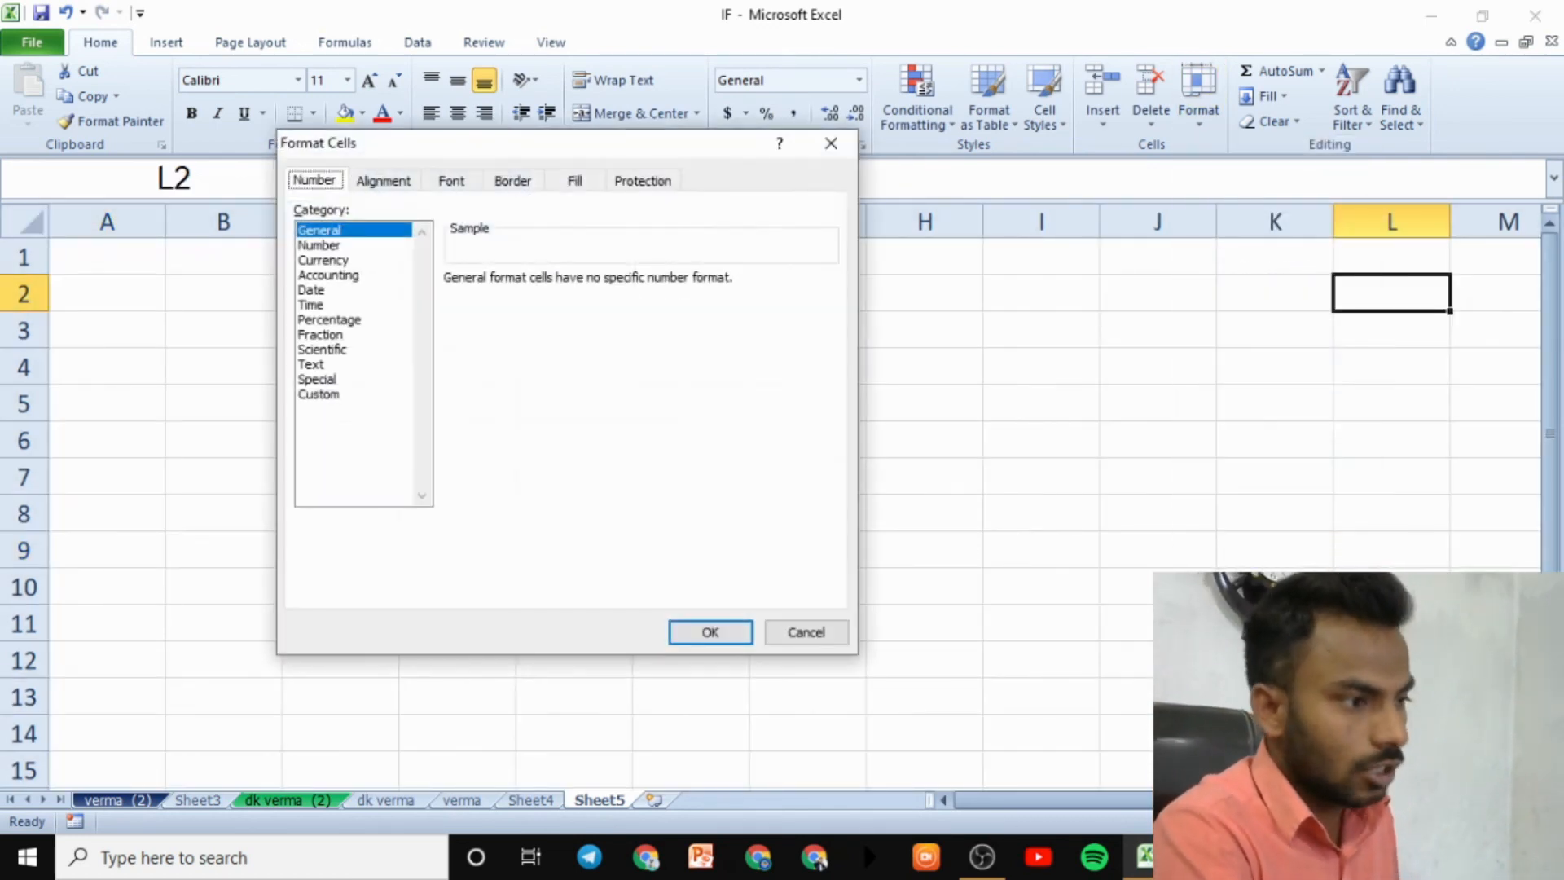
{"action": "left_click", "coordinate": [340, 261]}
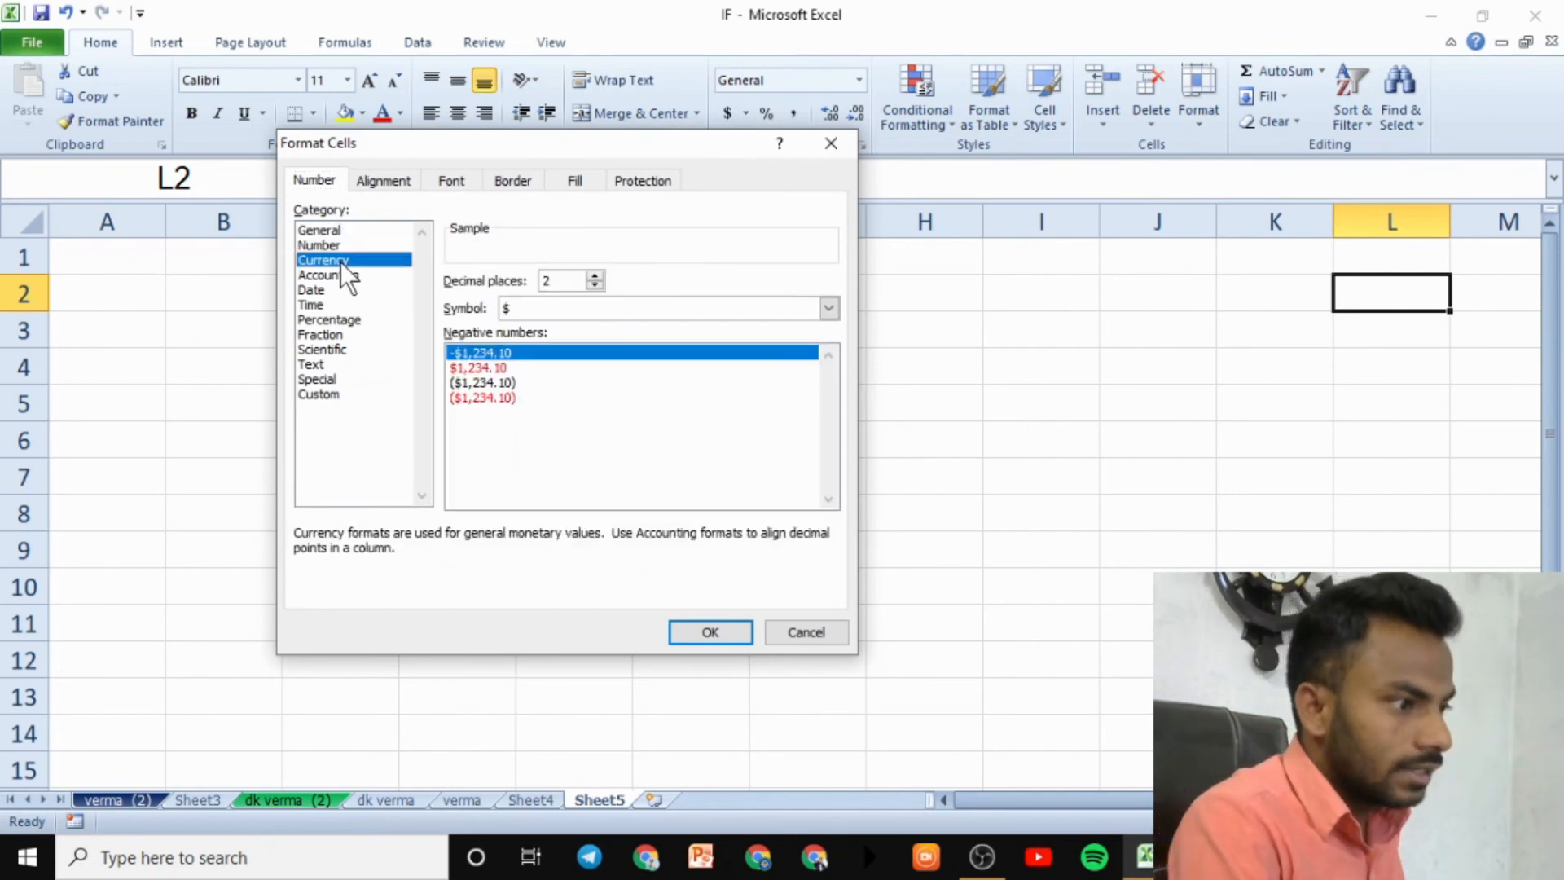
{"action": "left_click", "coordinate": [821, 150]}
{"action": "left_click_drag", "start_coordinate": [106, 221], "coordinate": [778, 504]}
{"action": "left_click", "coordinate": [1199, 102]}
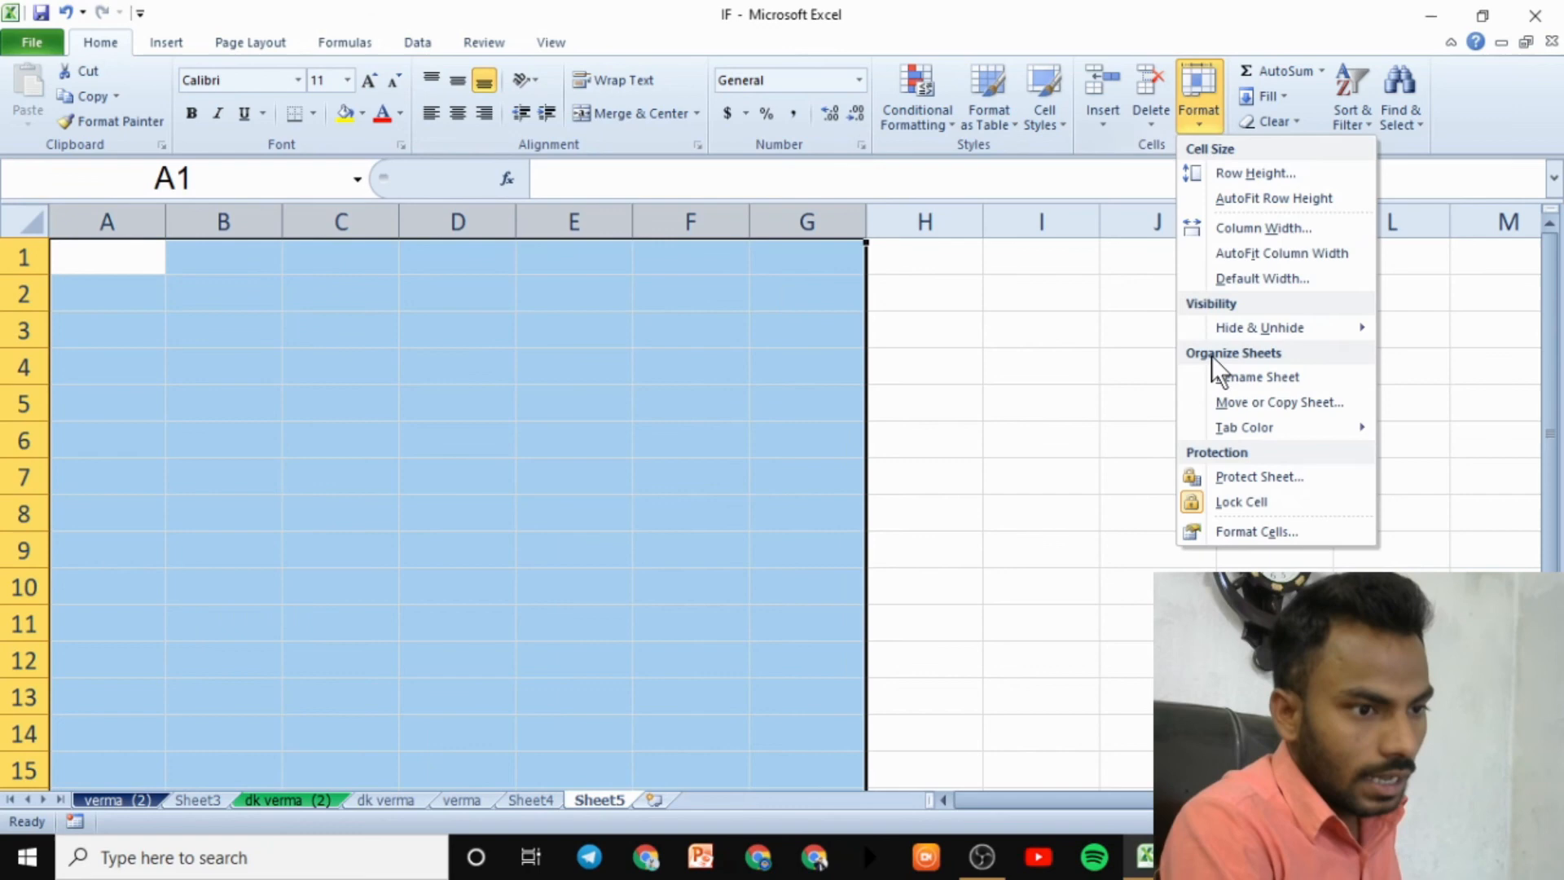
{"action": "left_click", "coordinate": [1248, 532]}
{"action": "left_click", "coordinate": [346, 260]}
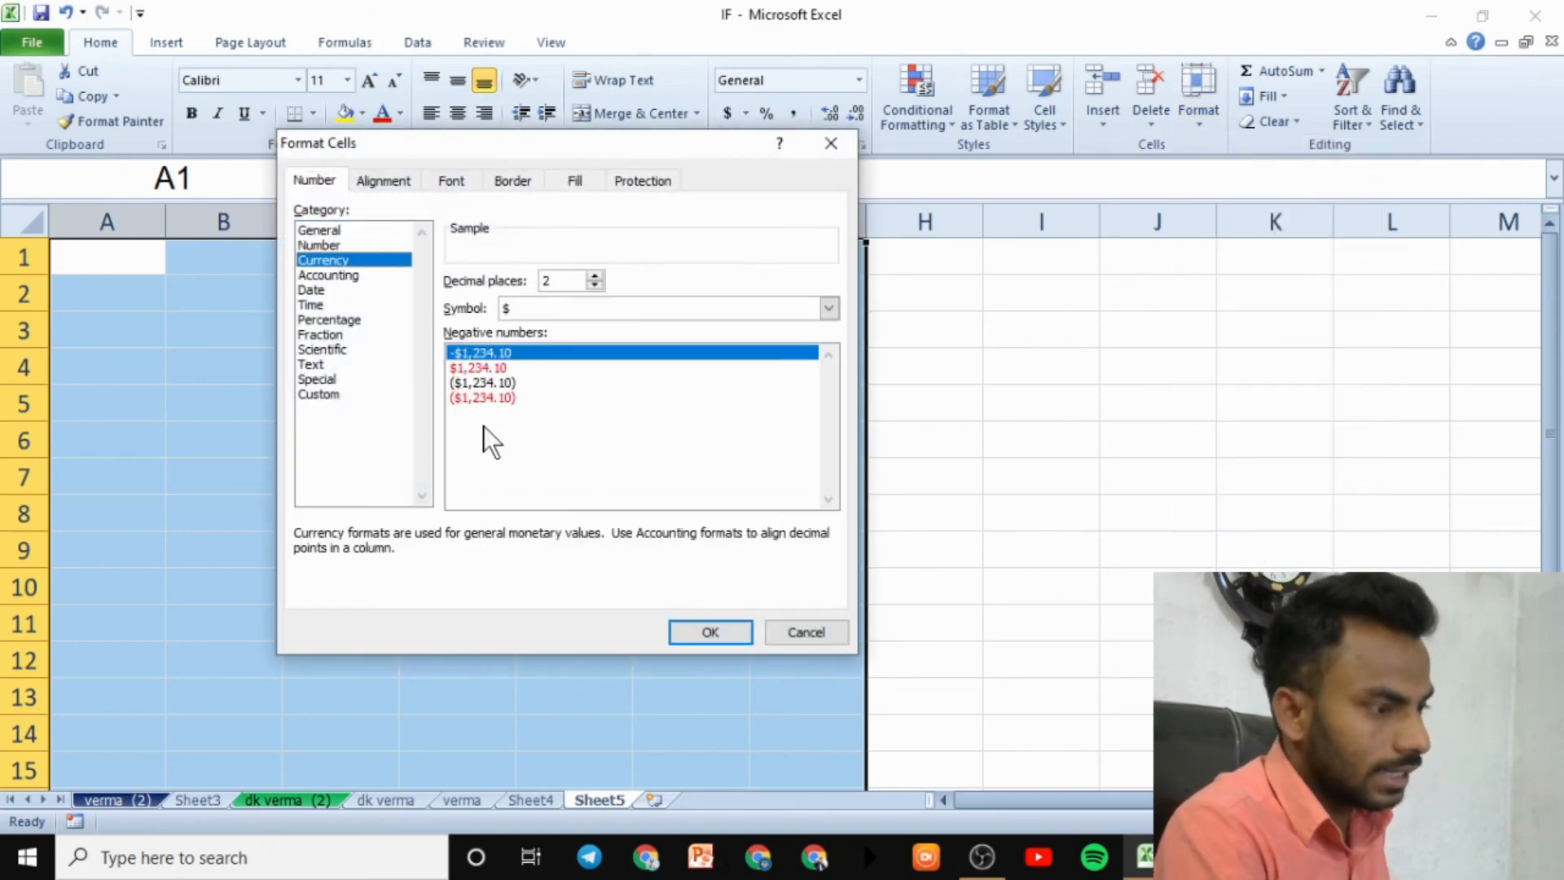
{"action": "left_click", "coordinate": [711, 632]}
- Enter 574201, 55, 454 and 145 in B4:B7
{"action": "left_click", "coordinate": [195, 383]}
{"action": "type", "text": "574201"}
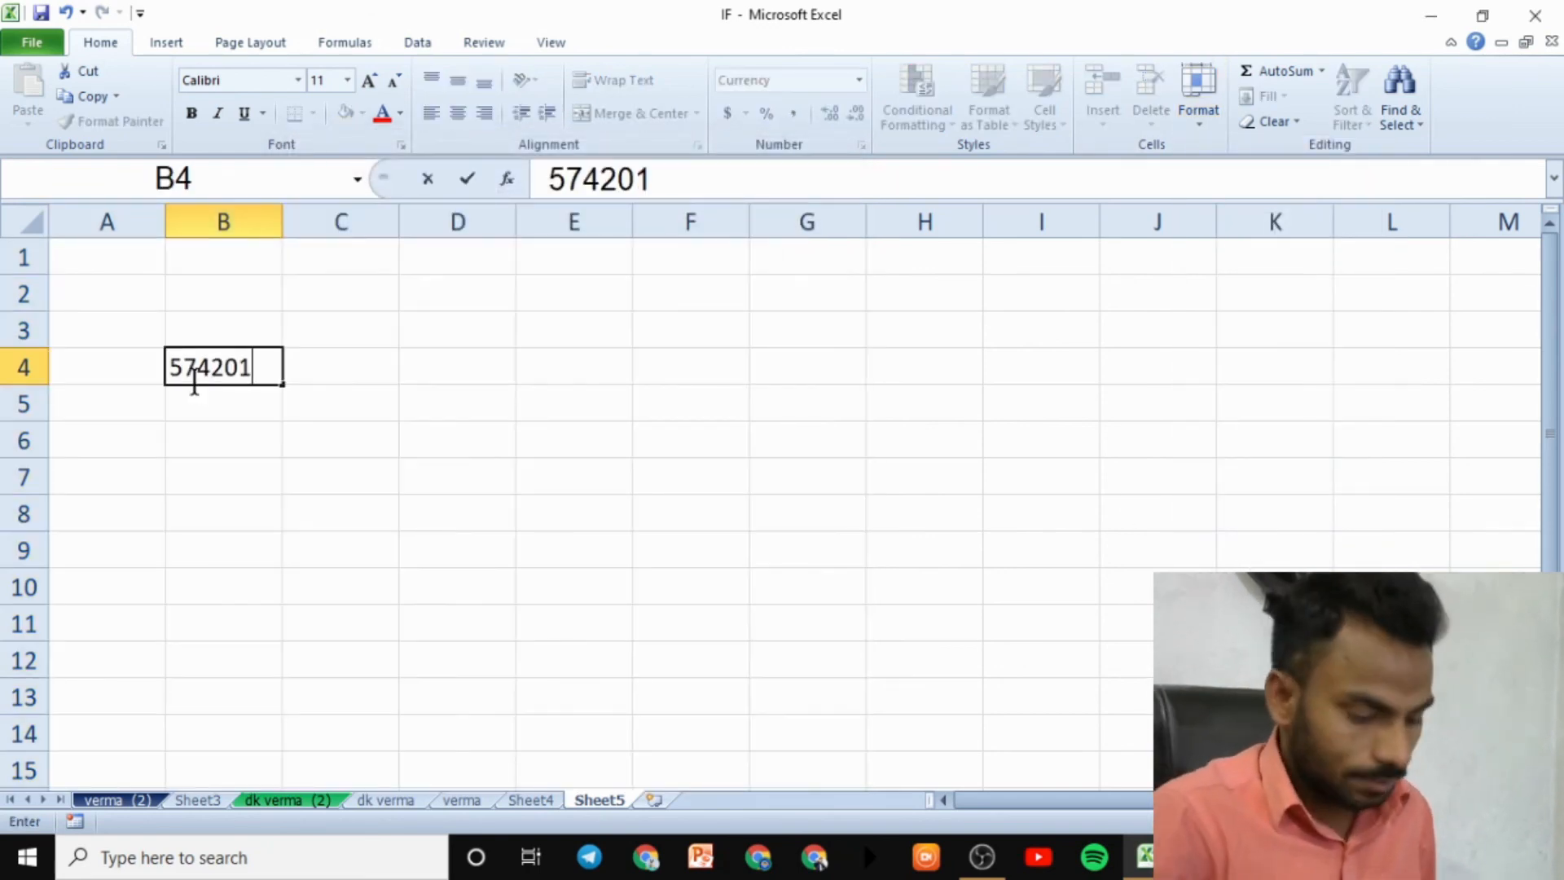
{"action": "key", "text": "Return"}
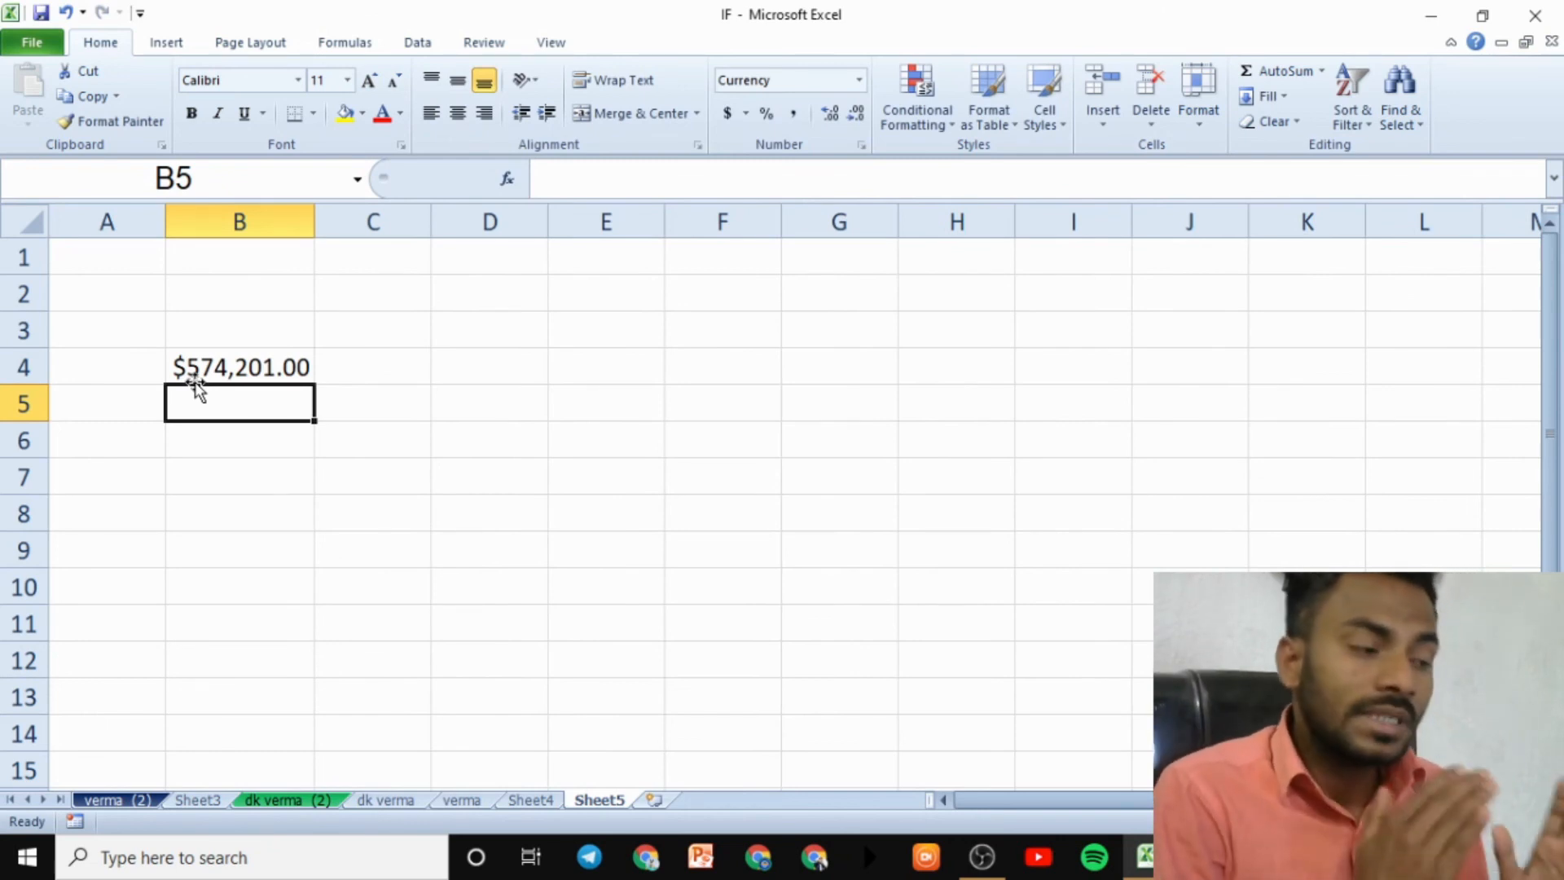
{"action": "type", "text": "5"}
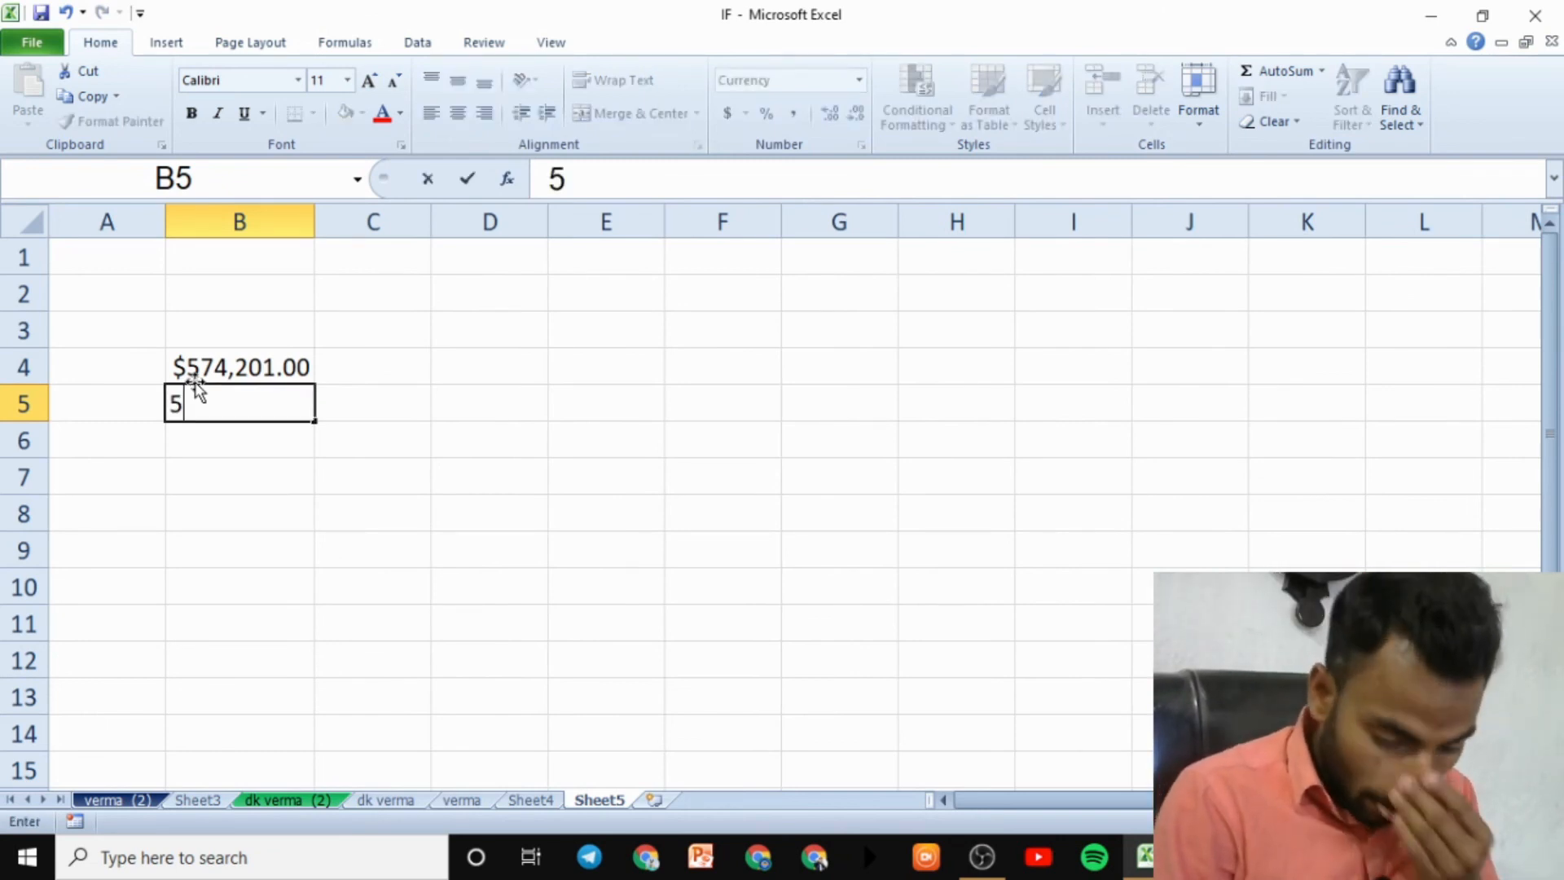
{"action": "type", "text": "5"}
{"action": "key", "text": "Return"}
{"action": "type", "text": "454"}
{"action": "key", "text": "Return"}
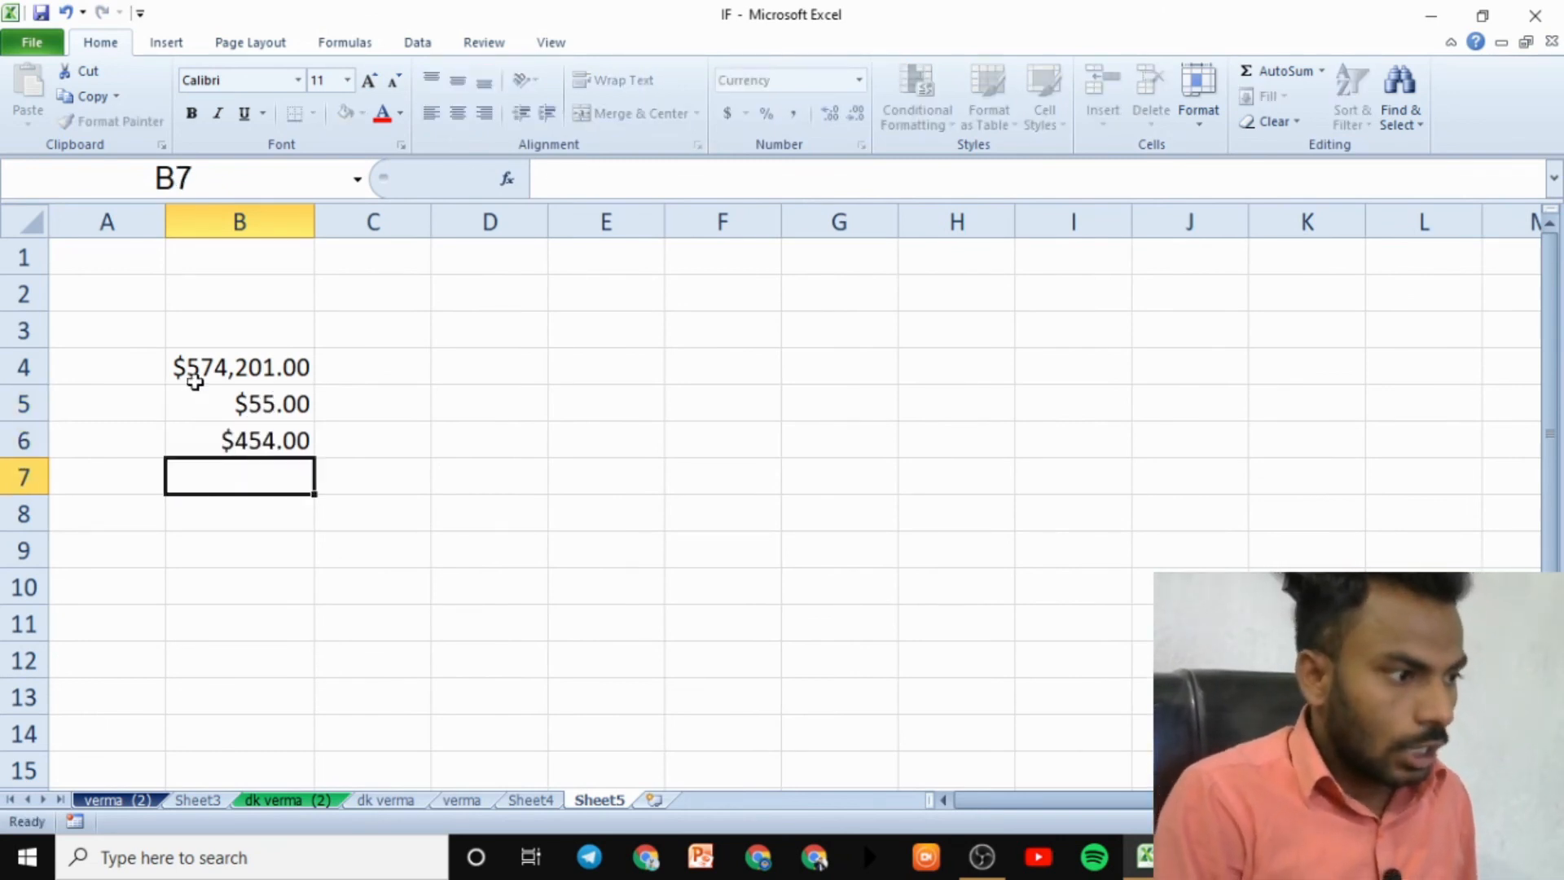
{"action": "type", "text": "145"}
{"action": "key", "text": "Return"}
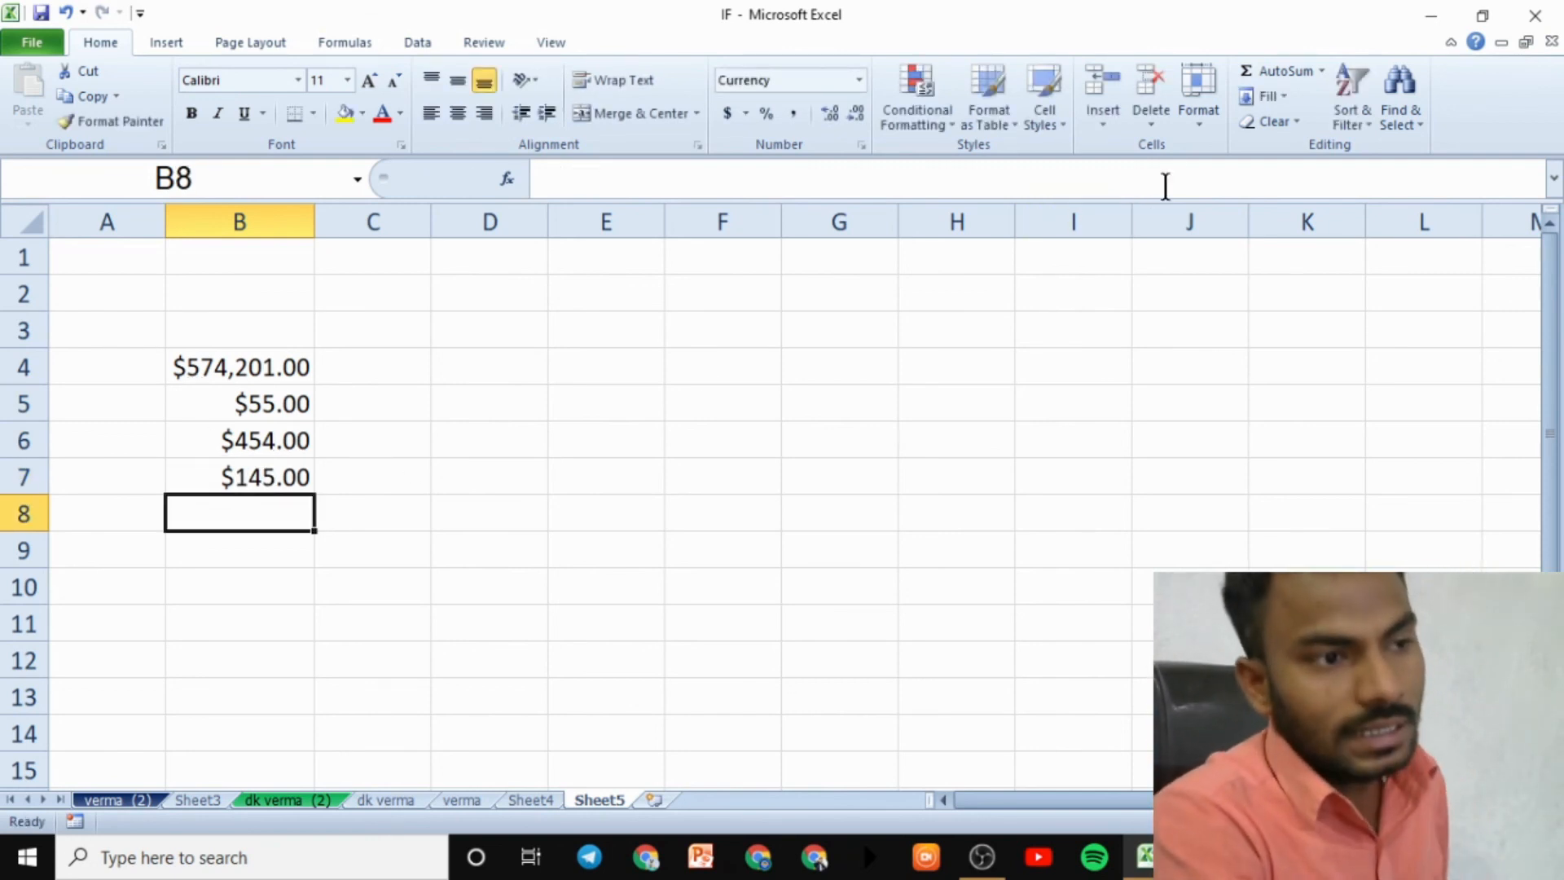
- Apply the Percentage number format to the range F2:I11
{"action": "left_click_drag", "start_coordinate": [758, 303], "coordinate": [1054, 626]}
{"action": "left_click", "coordinate": [1274, 119]}
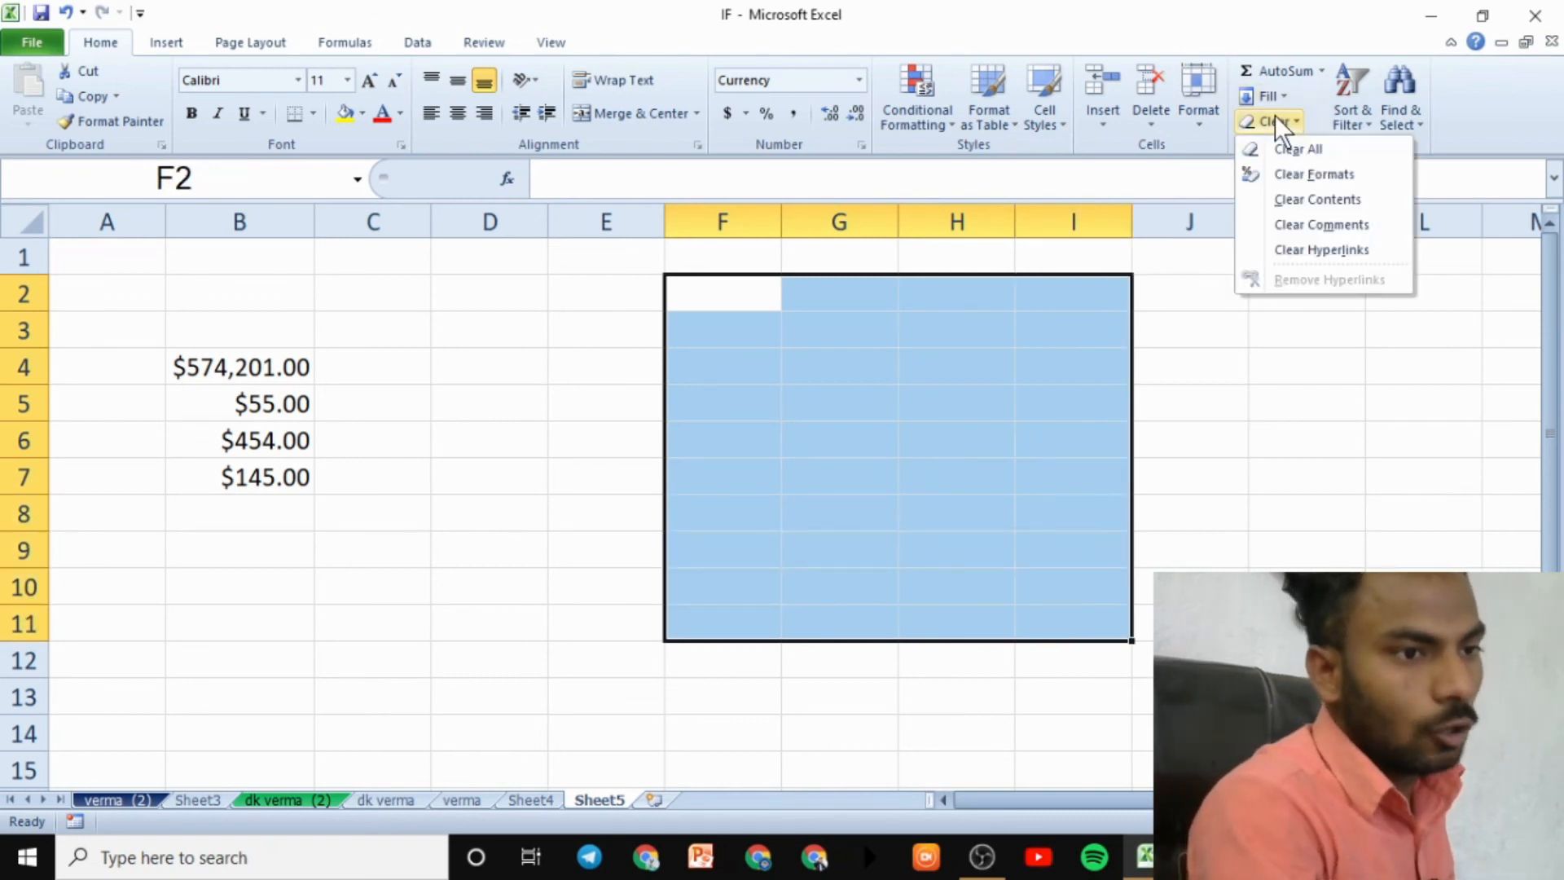
{"action": "left_click", "coordinate": [1201, 115]}
{"action": "left_click", "coordinate": [1219, 536]}
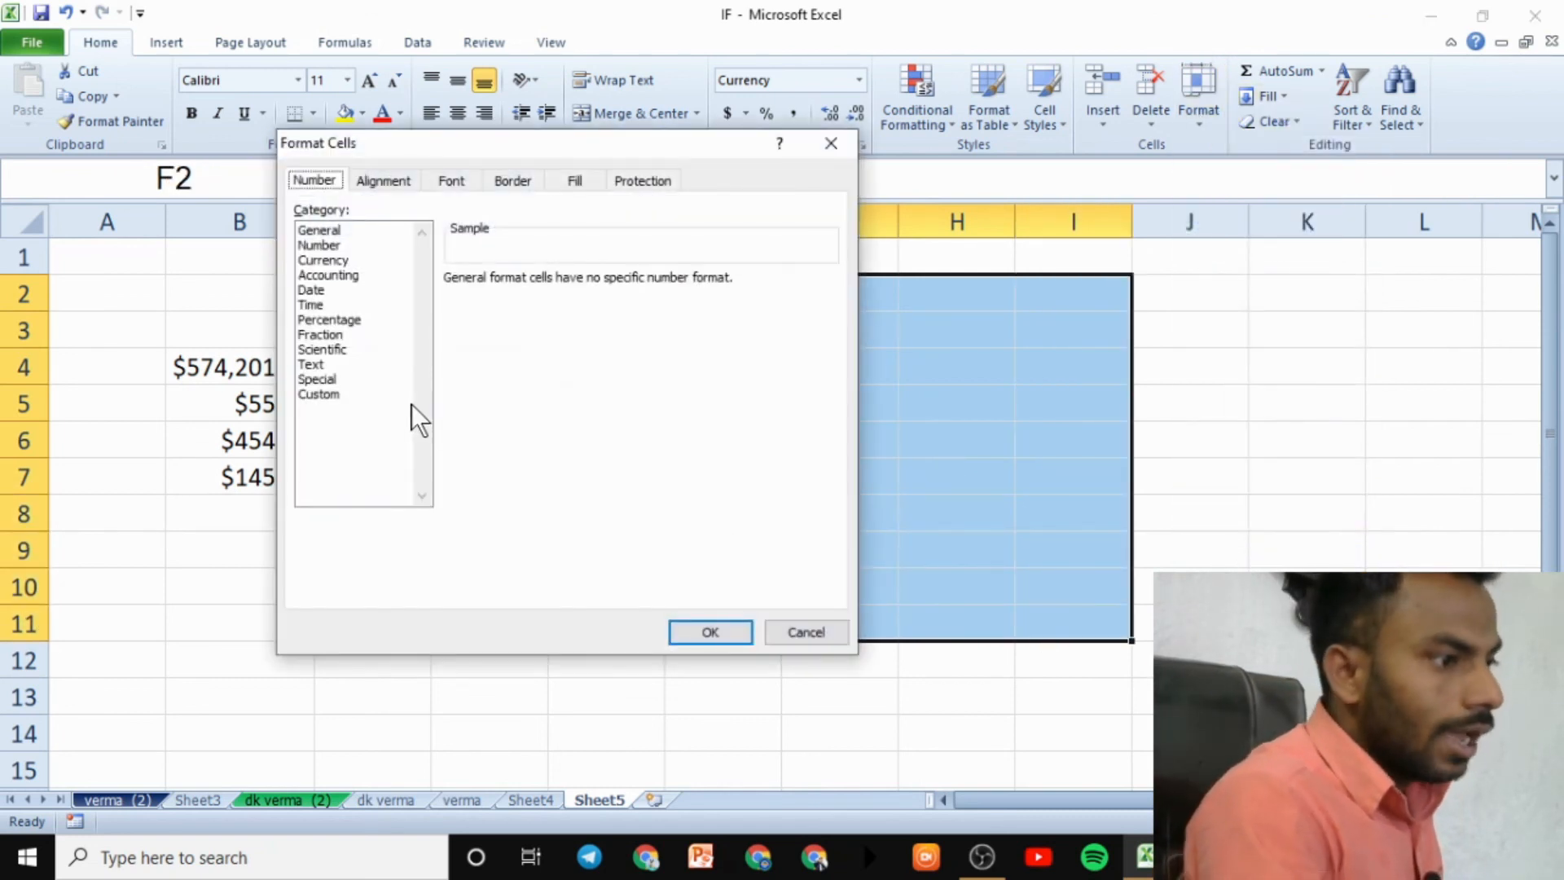
{"action": "left_click", "coordinate": [366, 320]}
{"action": "left_click", "coordinate": [711, 633]}
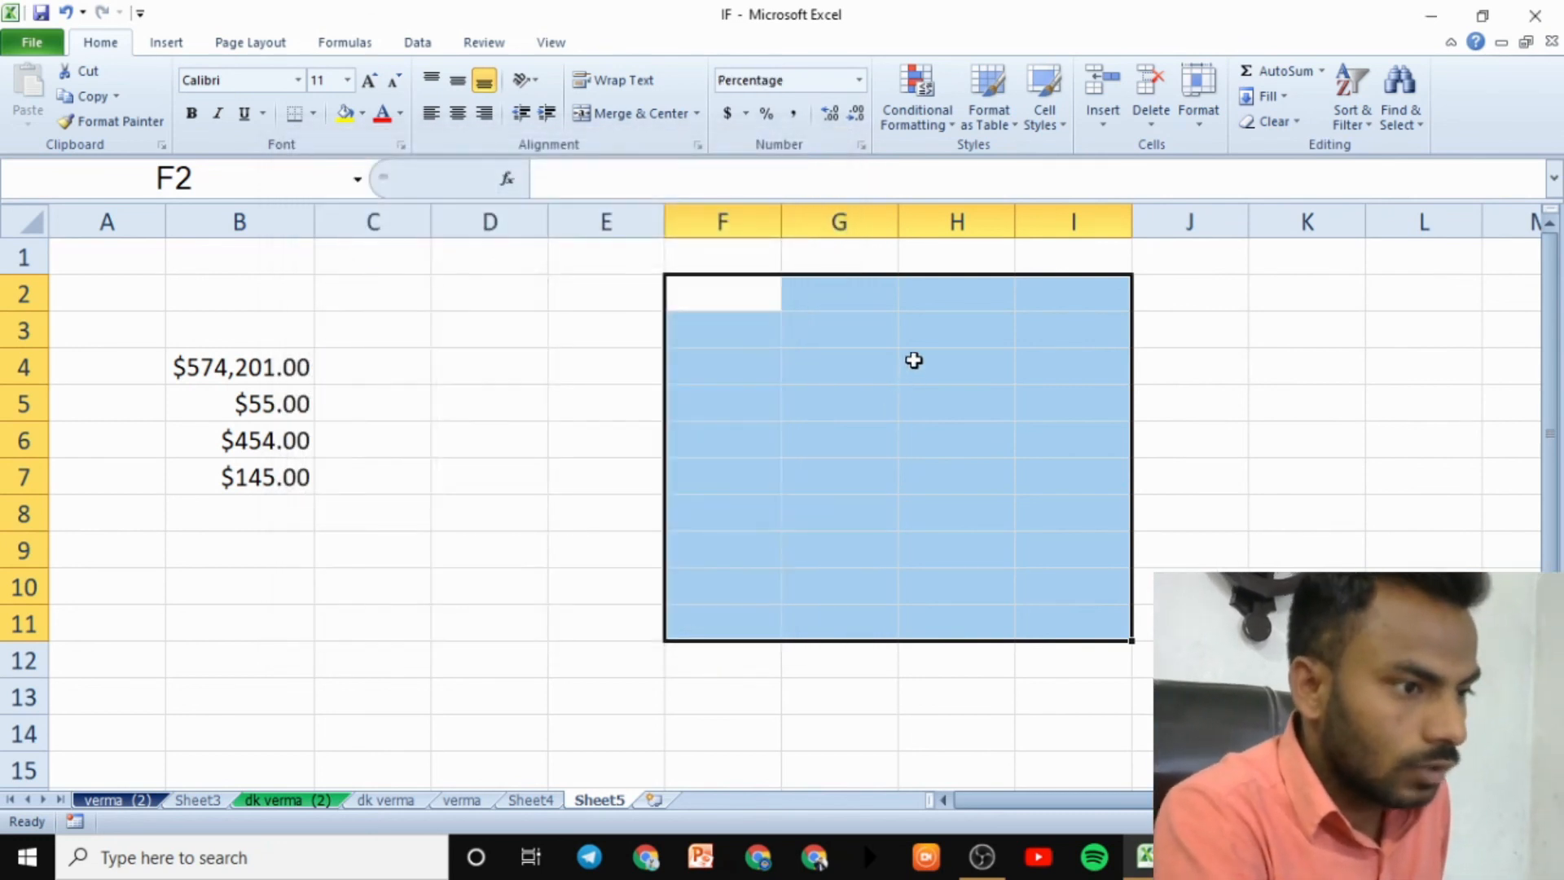
- Enter 54 in H4 and 145 in H5 as percentages
{"action": "left_click", "coordinate": [912, 359]}
{"action": "type", "text": "54"}
{"action": "type", "text": "145"}
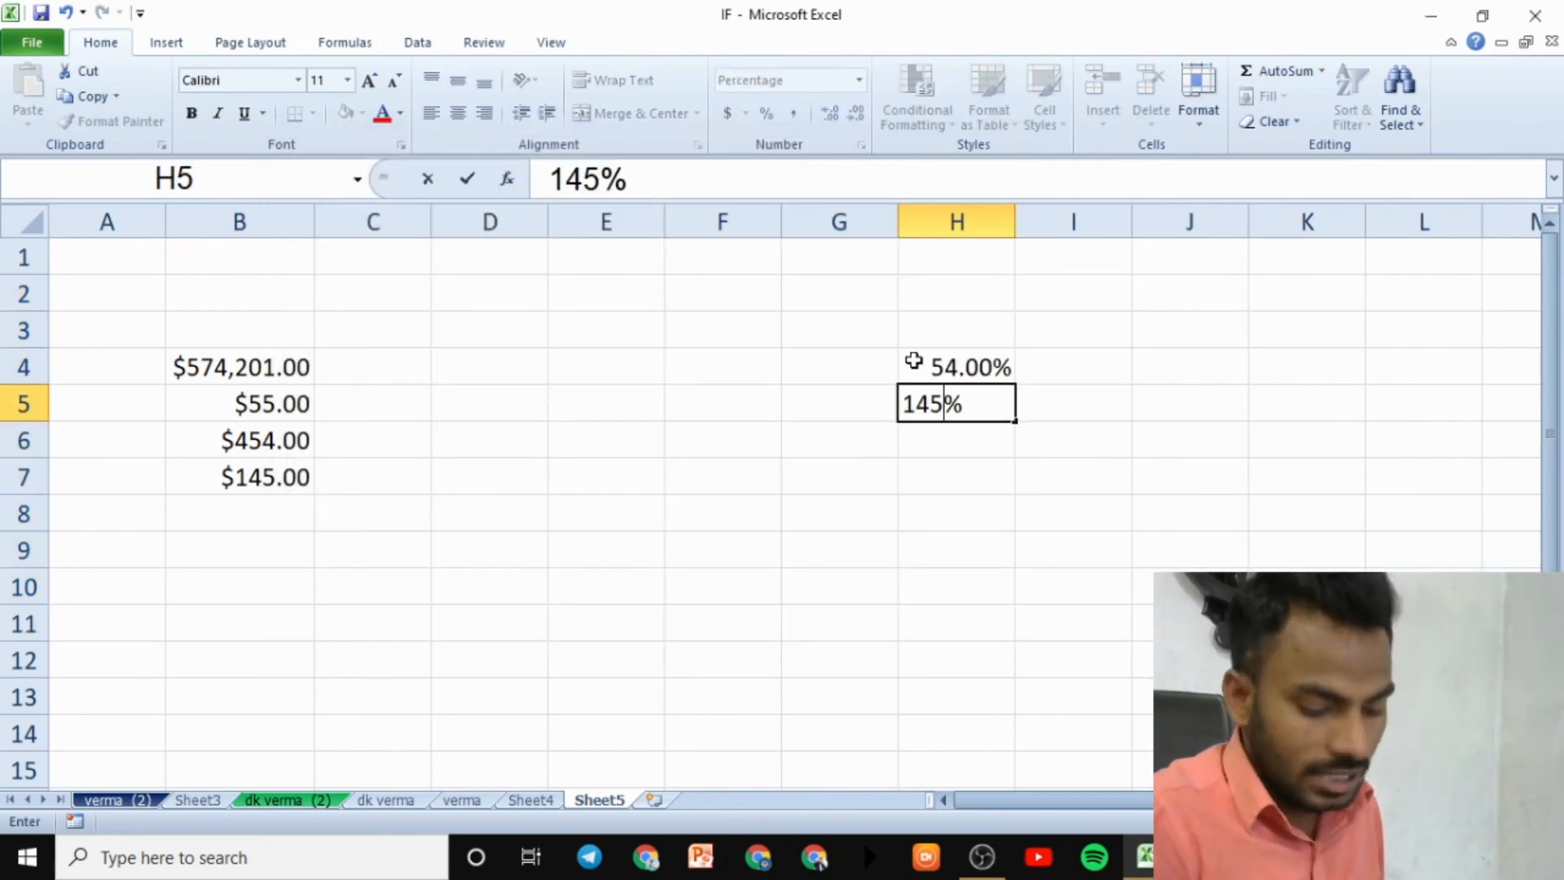
{"action": "key", "text": "Return"}
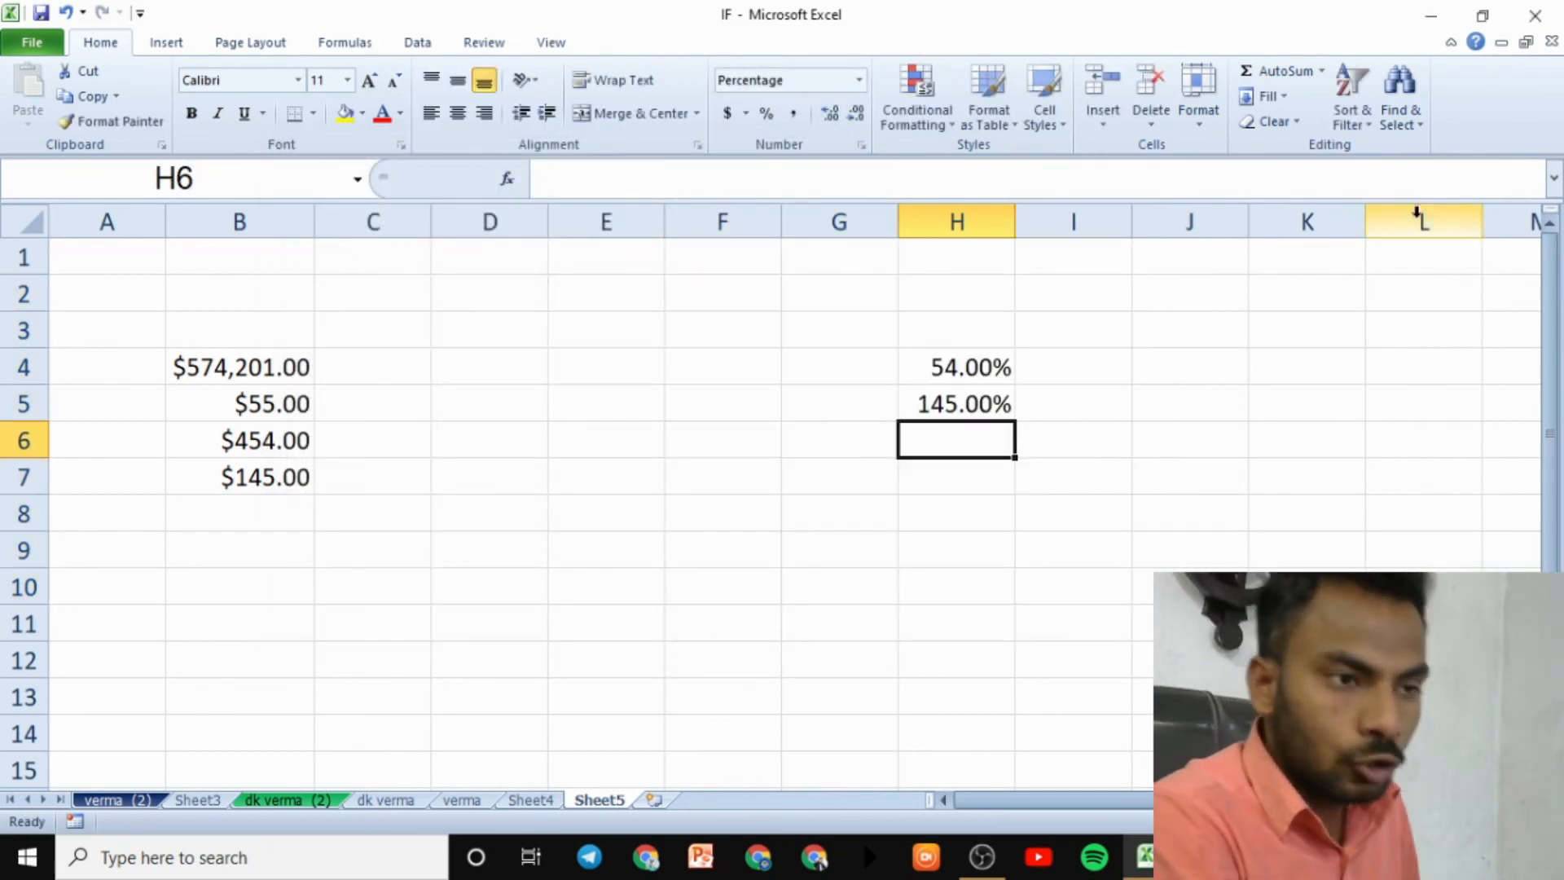
- Browse the Font, Border, Fill and Protection tabs of Format Cells, then close without changes
{"action": "left_click", "coordinate": [1199, 106]}
{"action": "left_click", "coordinate": [1257, 531]}
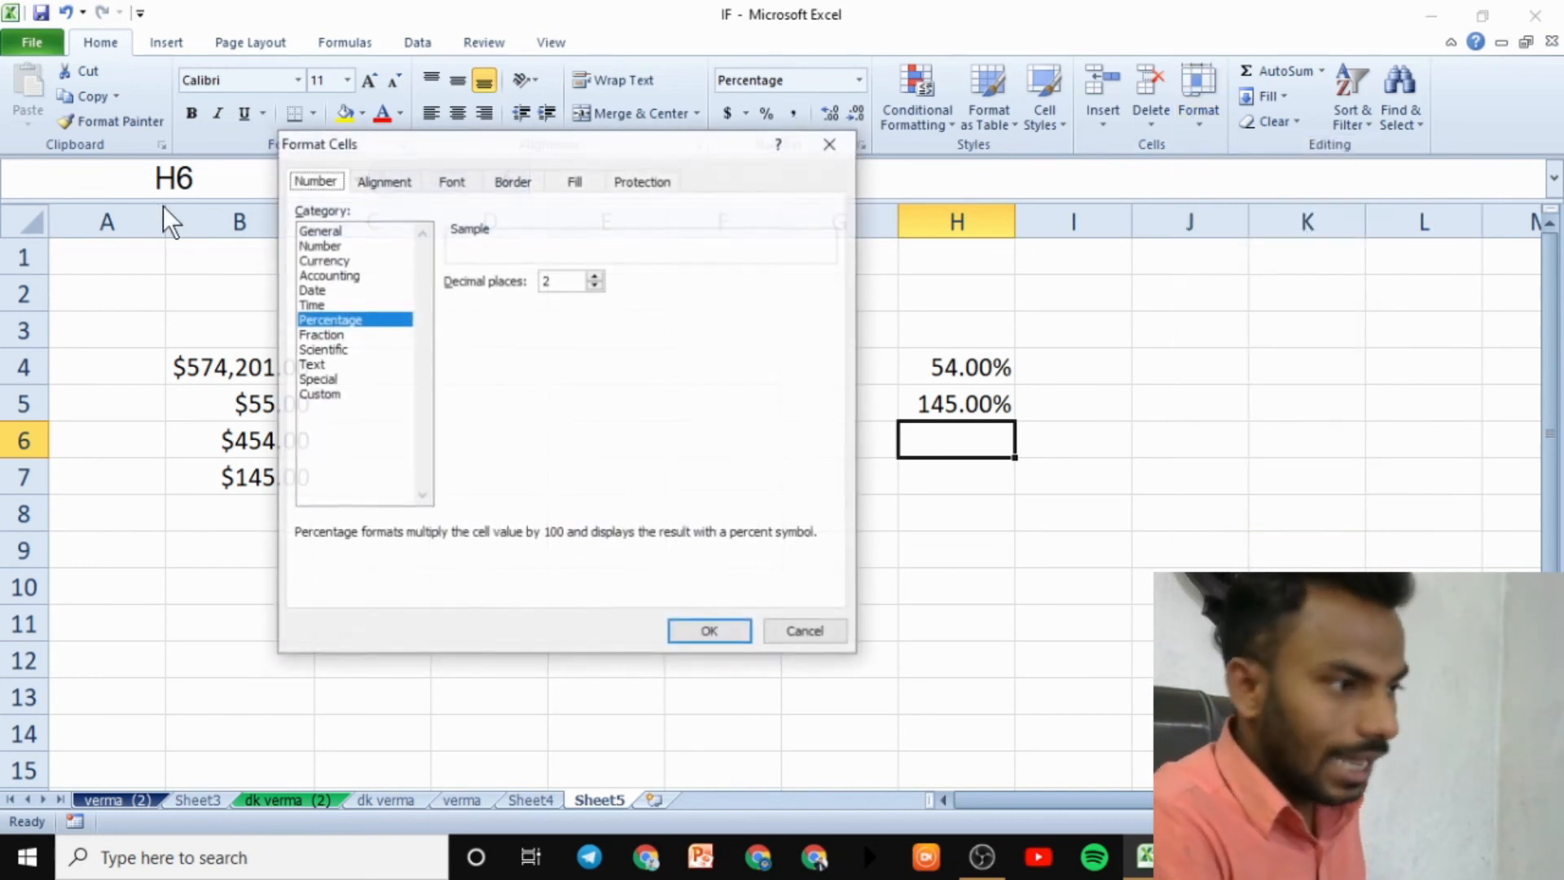
{"action": "left_click", "coordinate": [433, 180]}
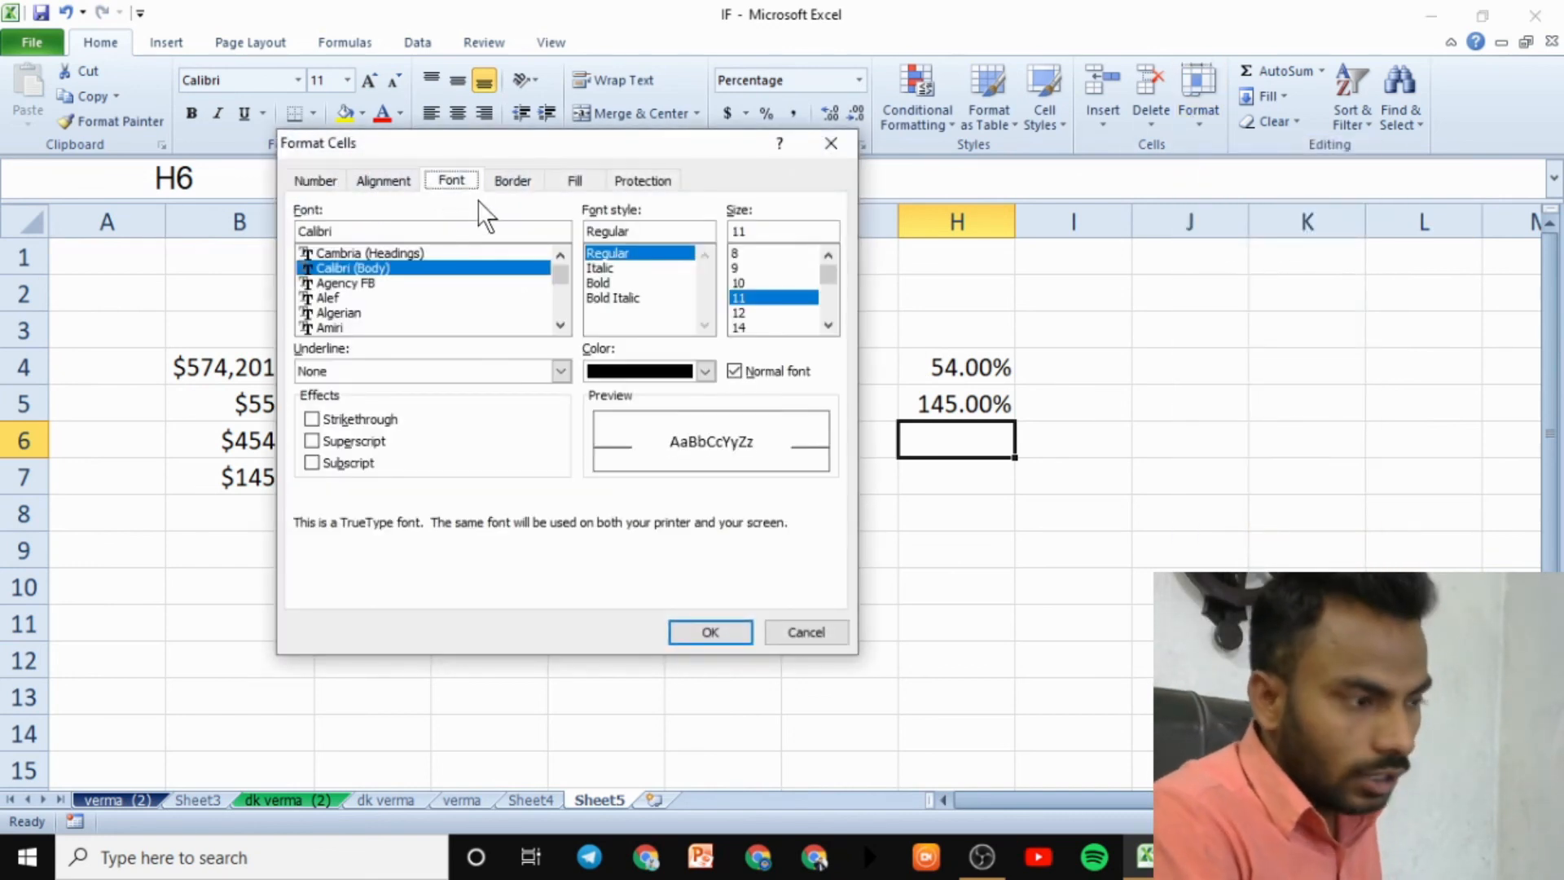
{"action": "left_click", "coordinate": [519, 179]}
{"action": "left_click", "coordinate": [573, 181]}
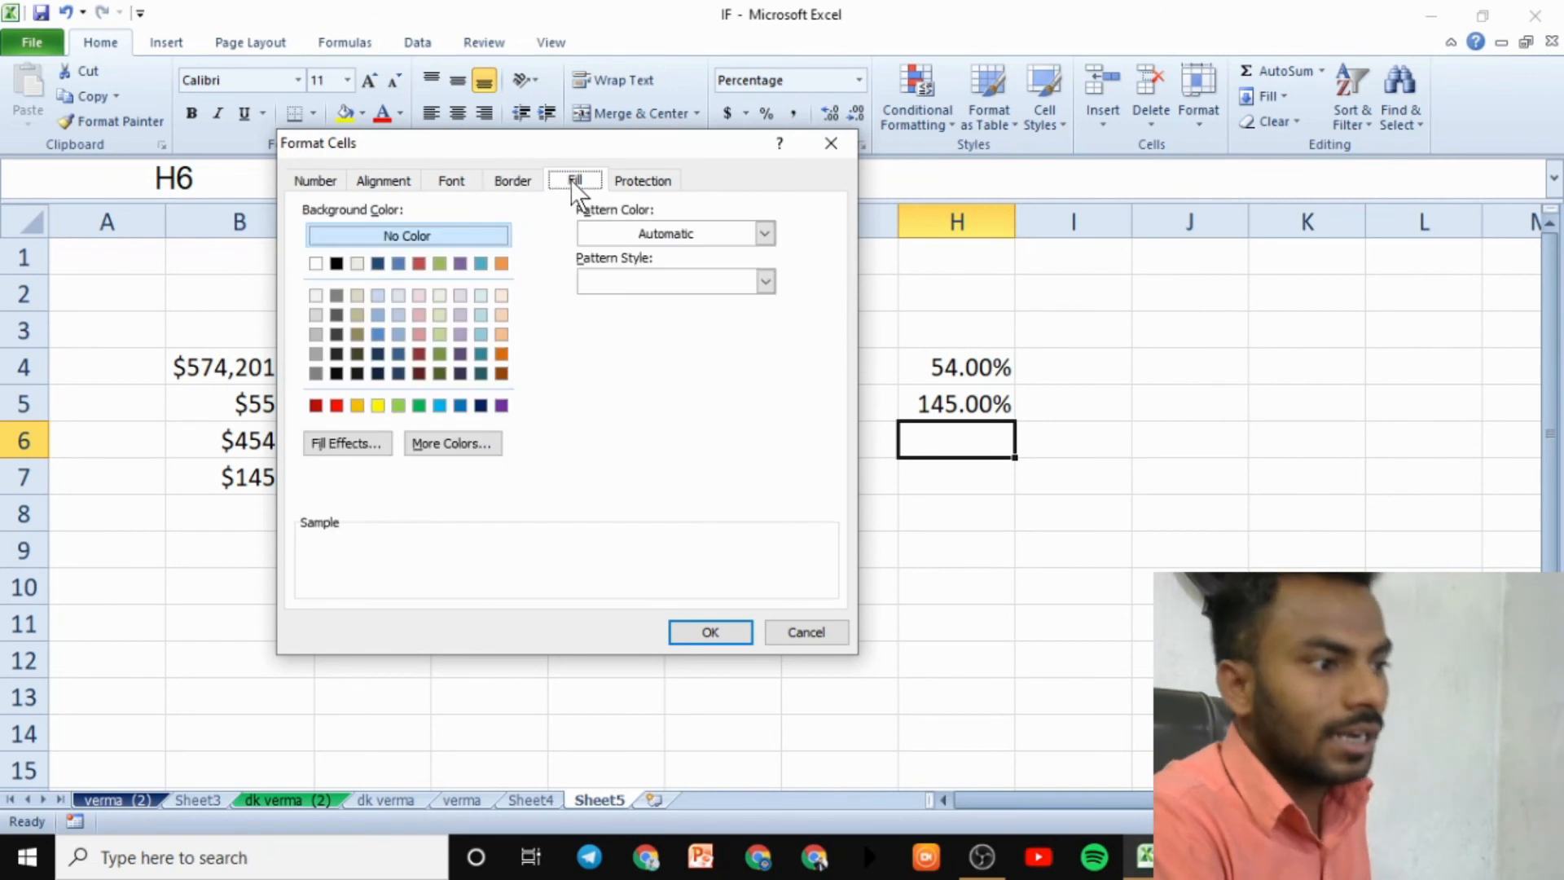
{"action": "left_click", "coordinate": [645, 181]}
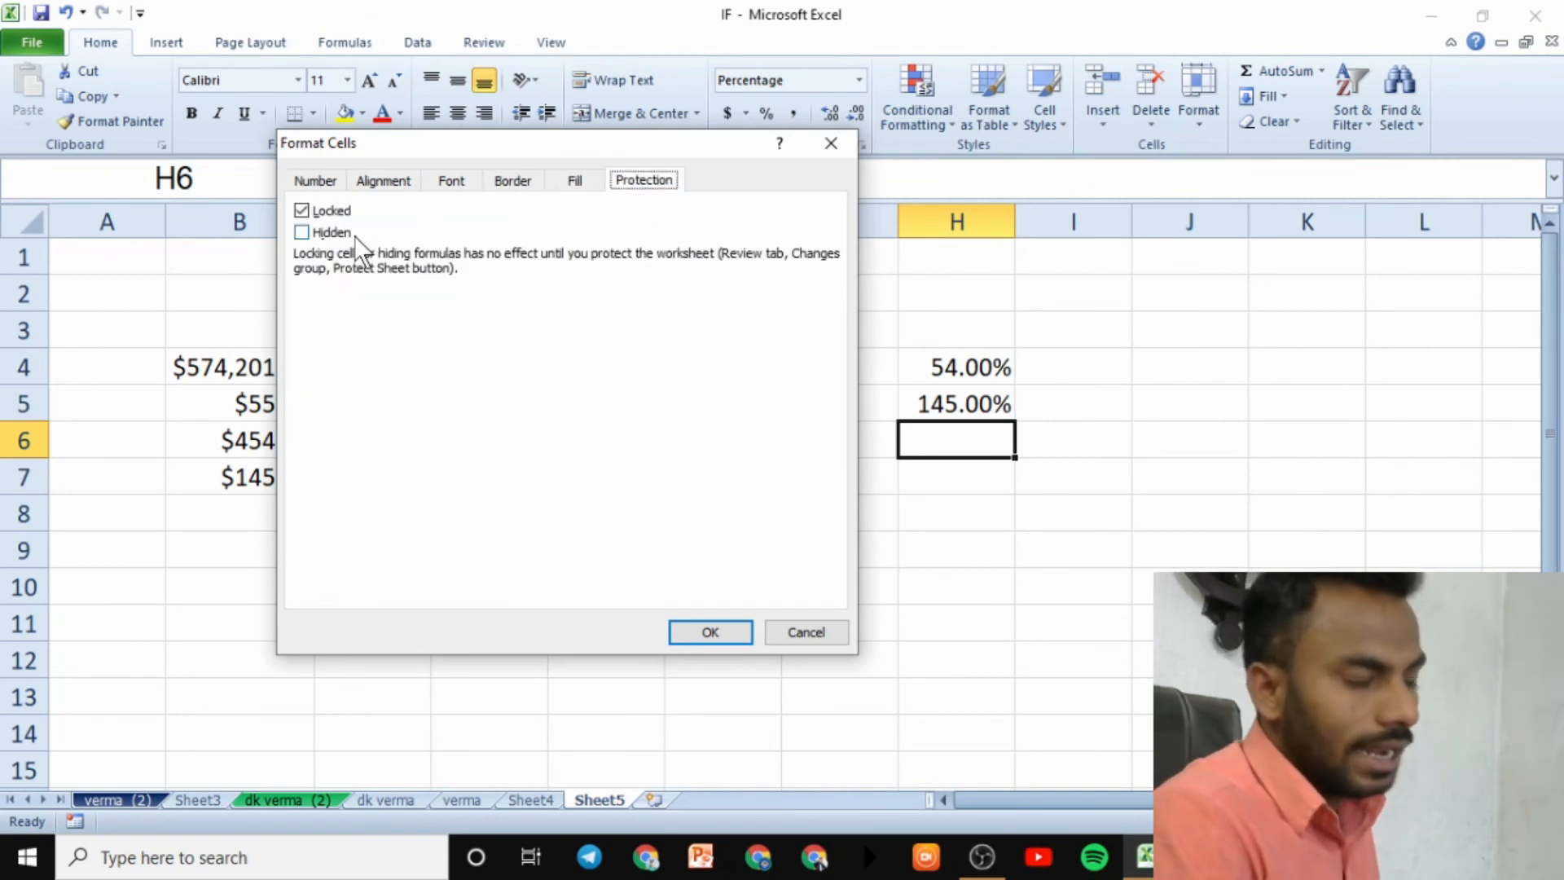
{"action": "left_click", "coordinate": [829, 142]}
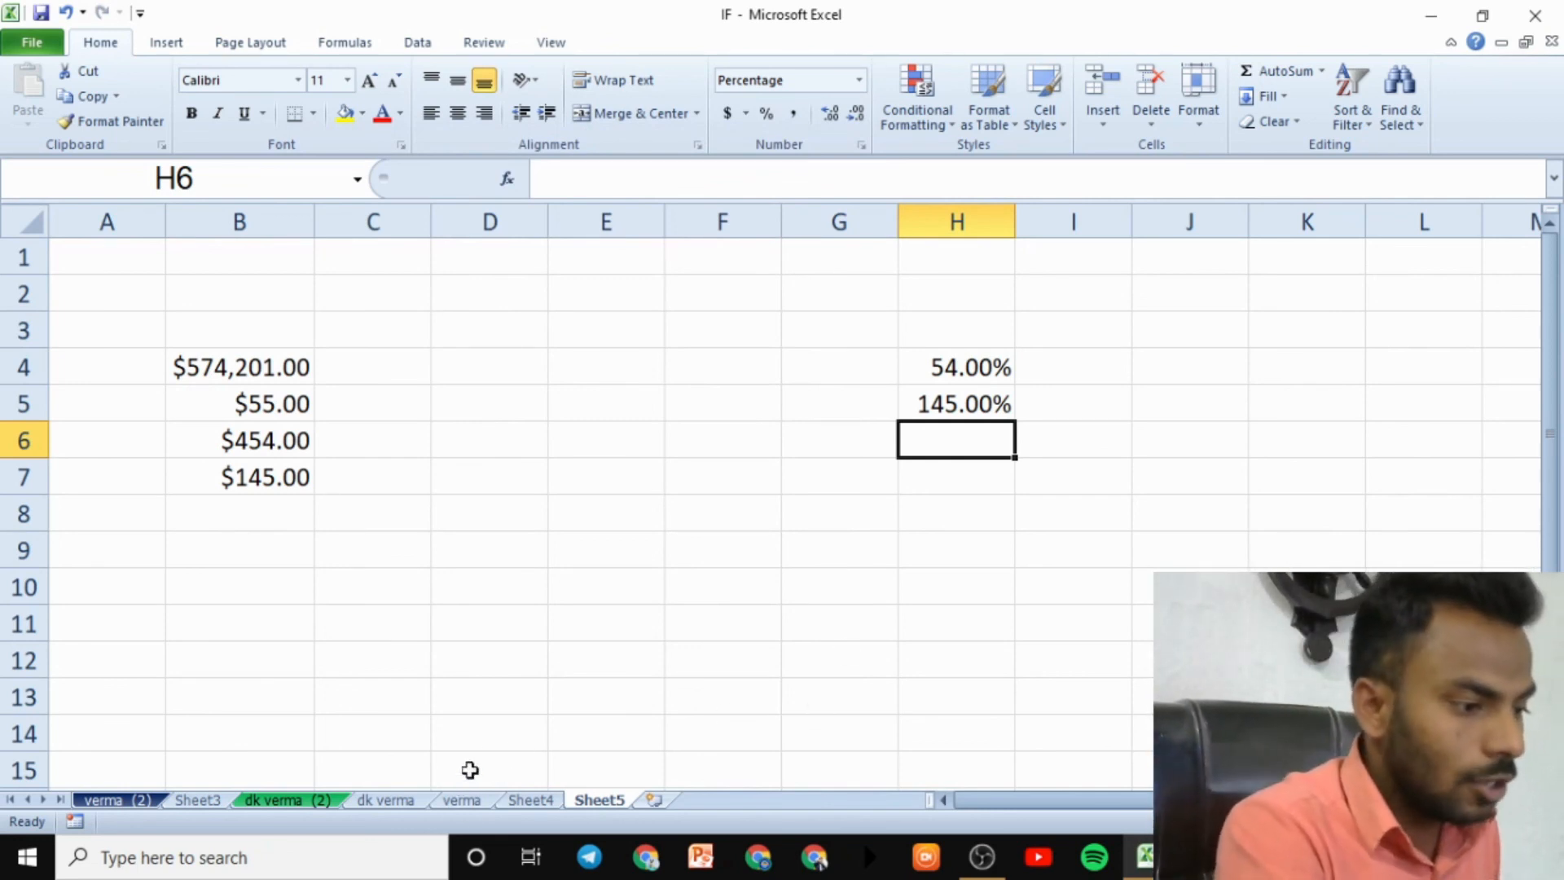
- Switch to the blank person-named sheet and dismiss its Protect Sheet dialog without protecting
{"action": "right_click", "coordinate": [413, 794]}
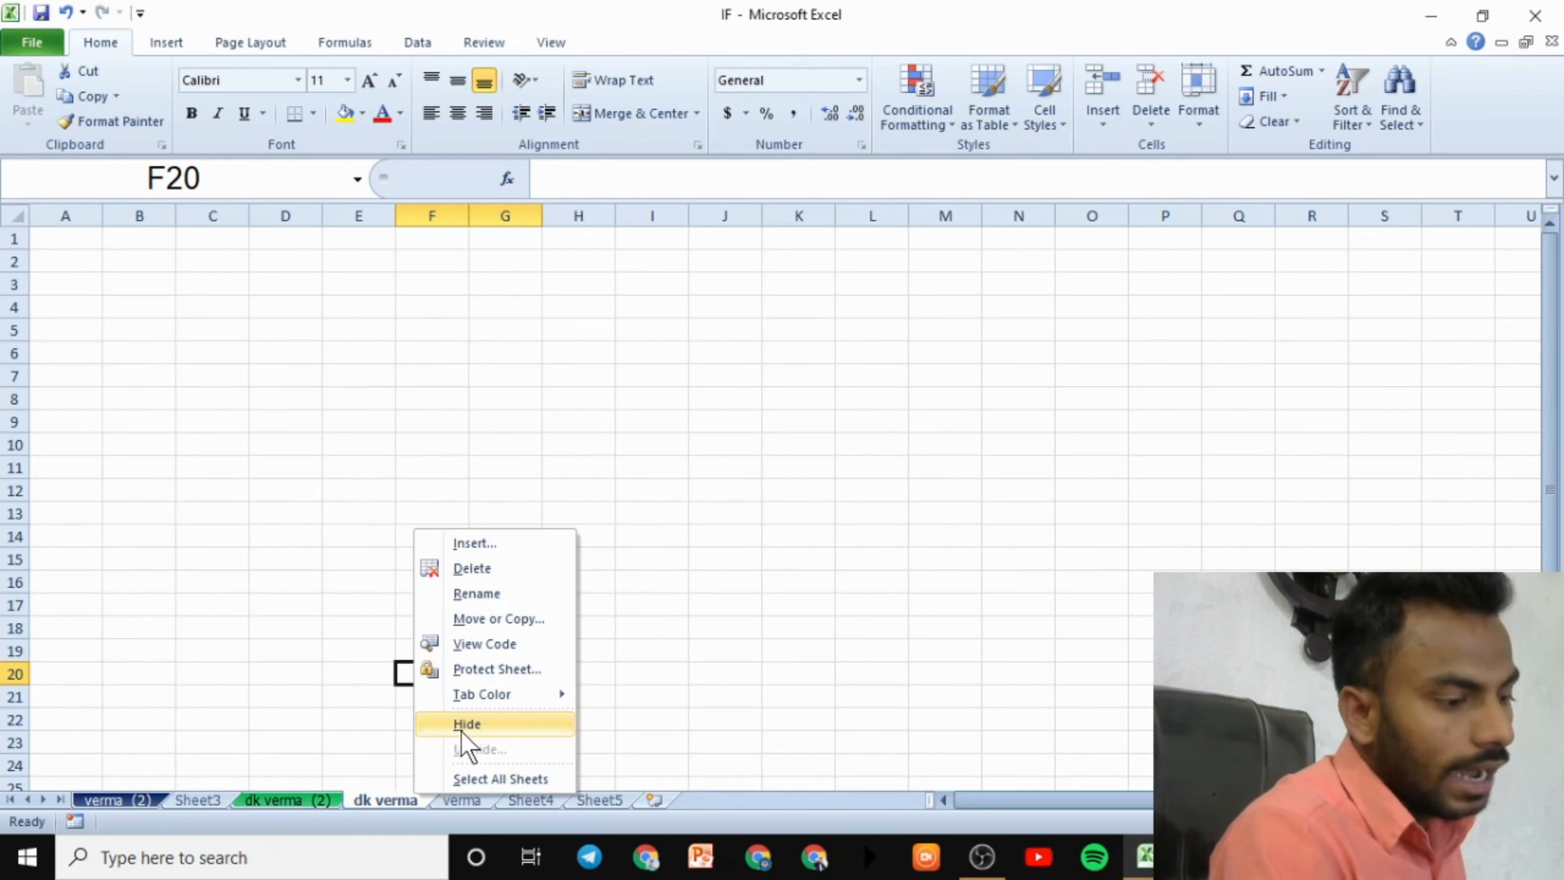
{"action": "left_click", "coordinate": [499, 674]}
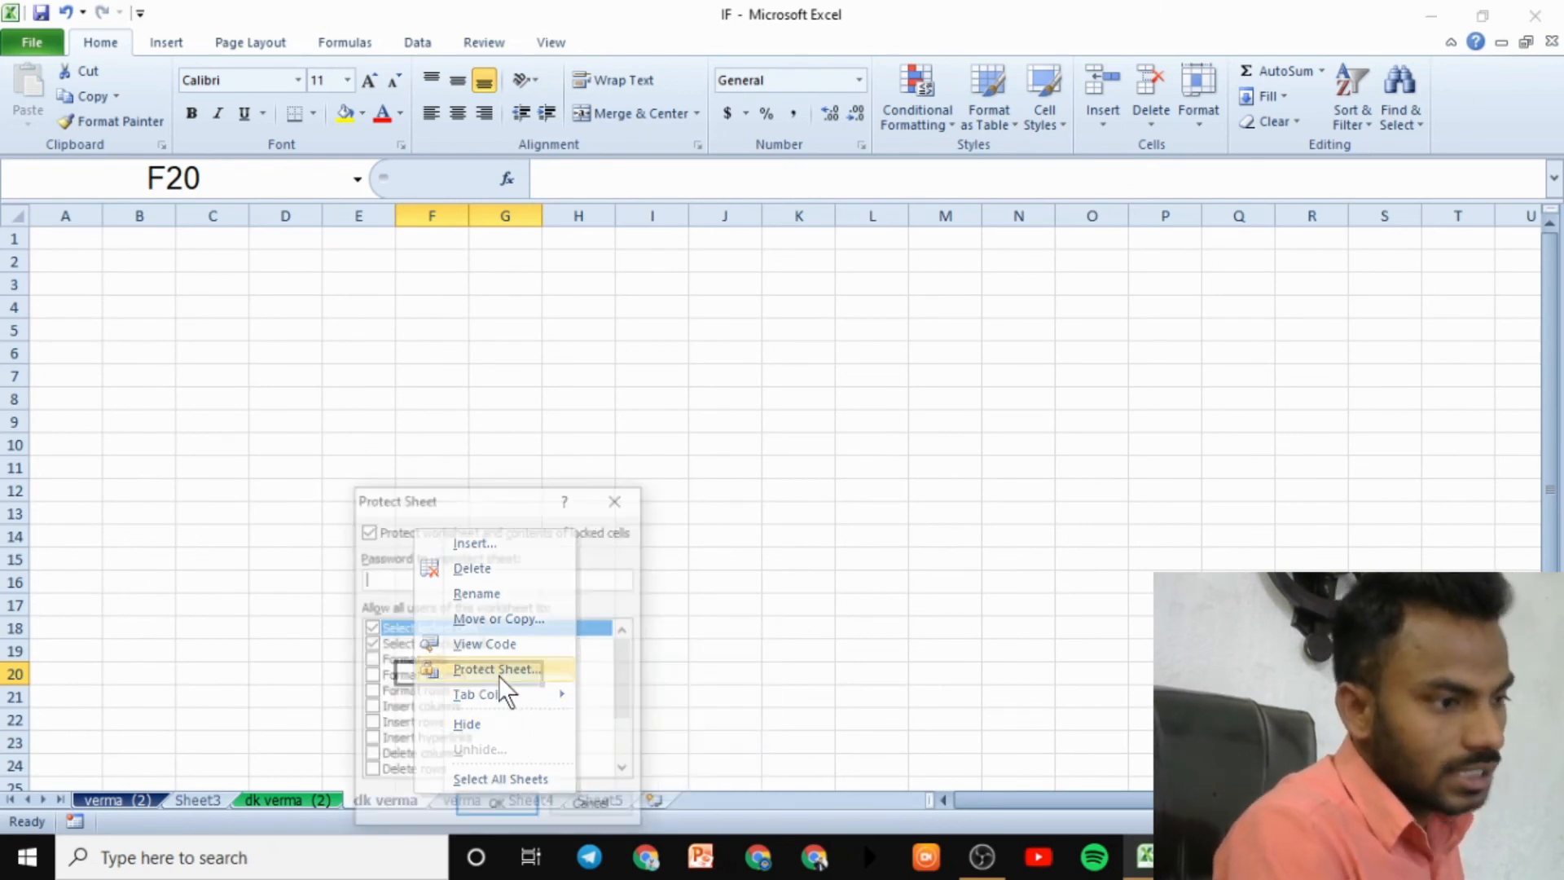
{"action": "left_click", "coordinate": [615, 508]}
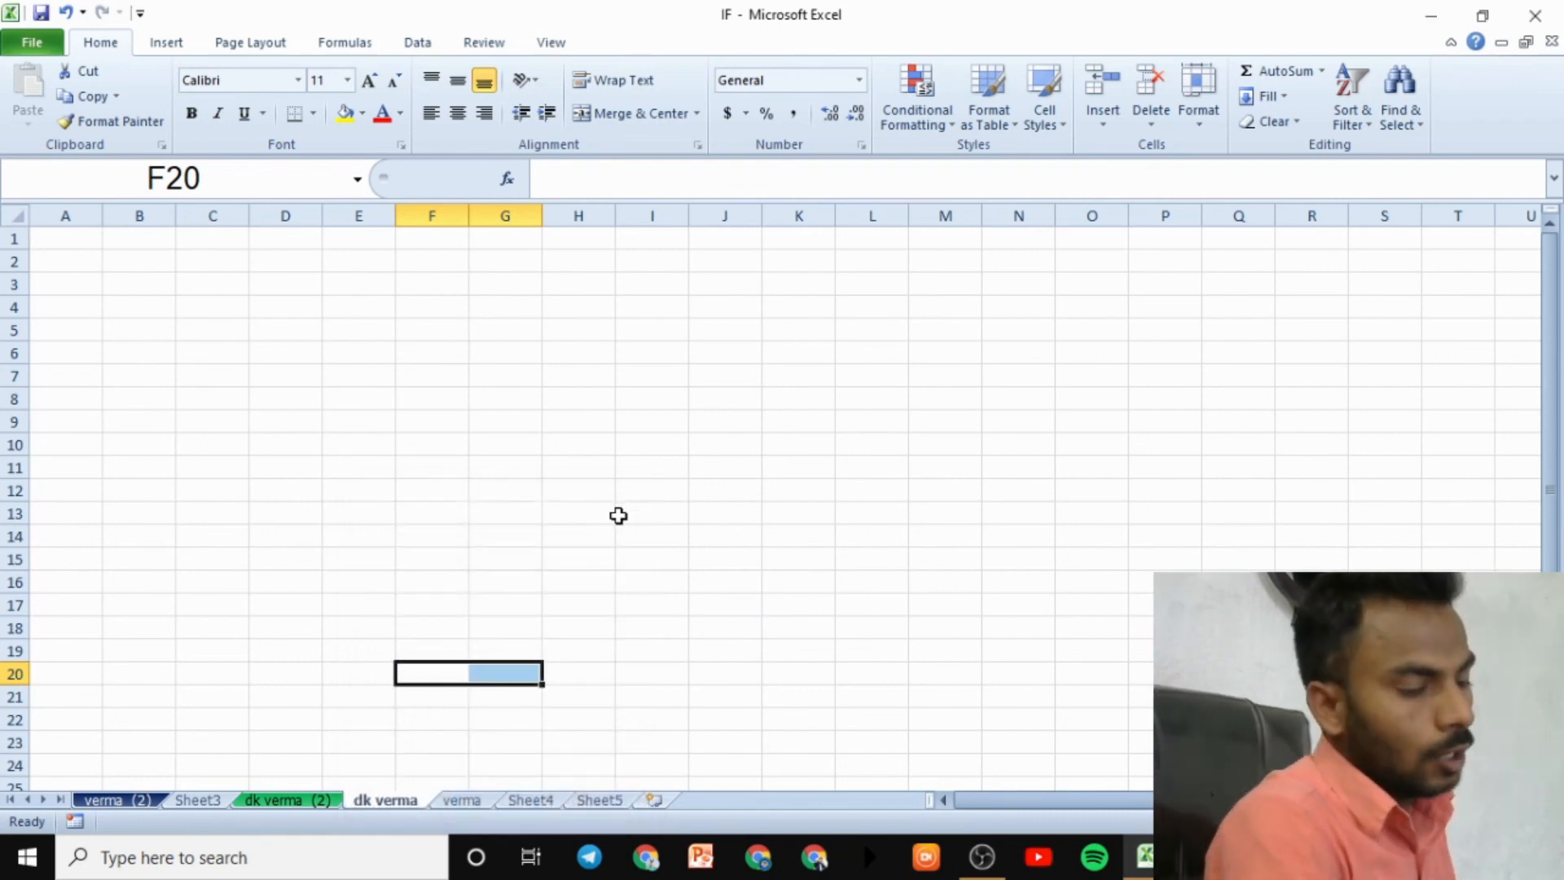